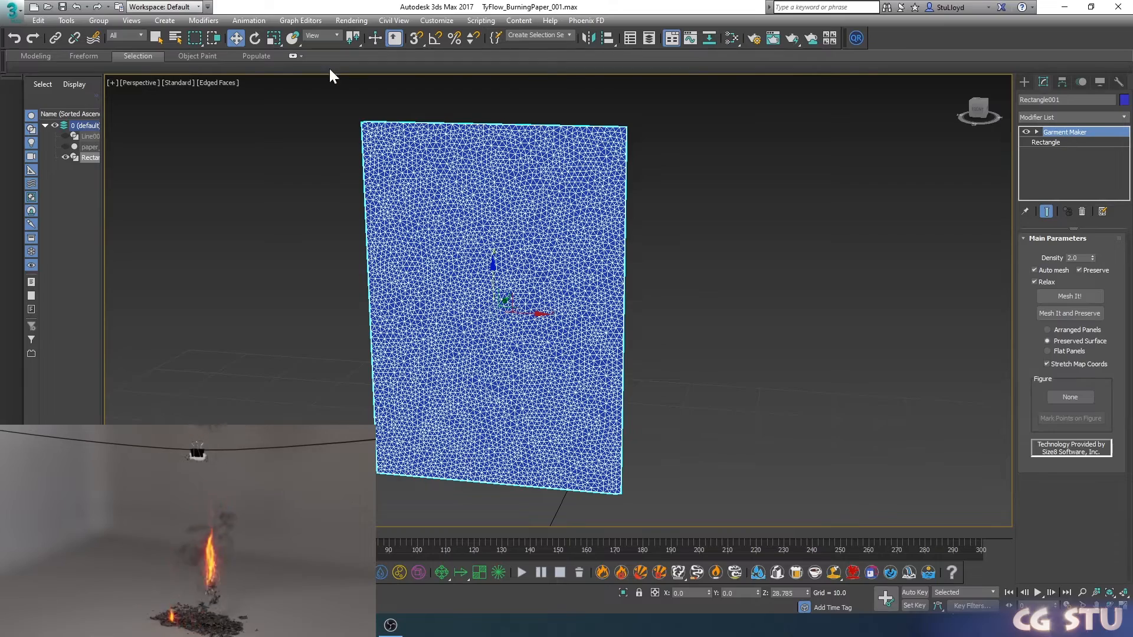
- Add a Noise modifier to the meshed paper rectangle
click(204, 20)
mouse_move(306, 228)
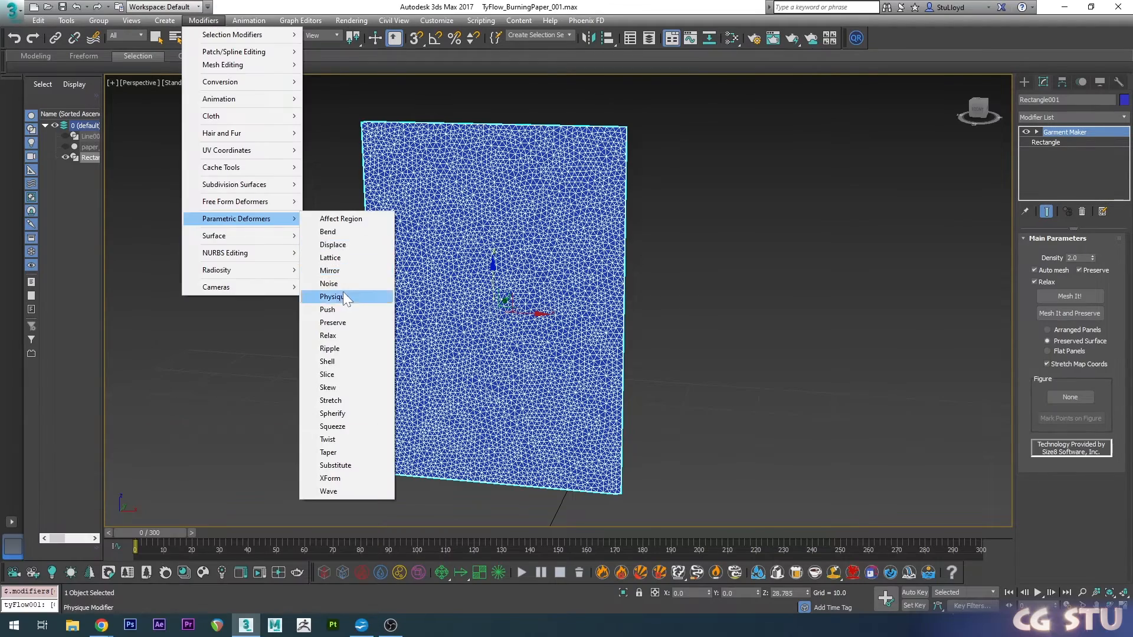
click(357, 282)
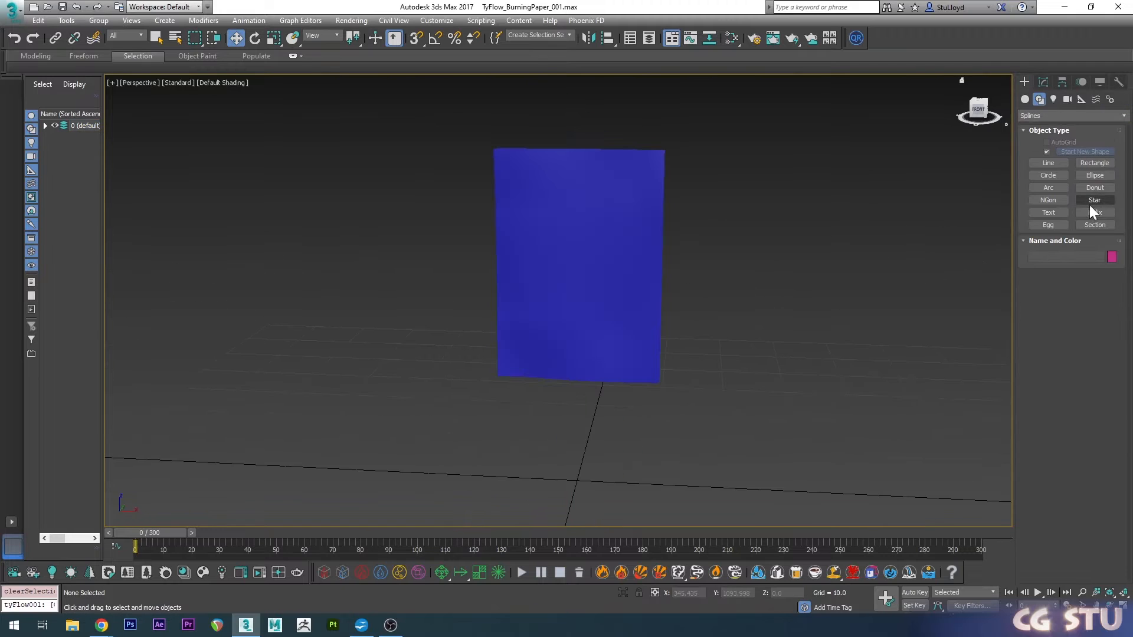
- Create a tyFlow object on the ground below the paper and open its editor
click(1024, 99)
click(1094, 216)
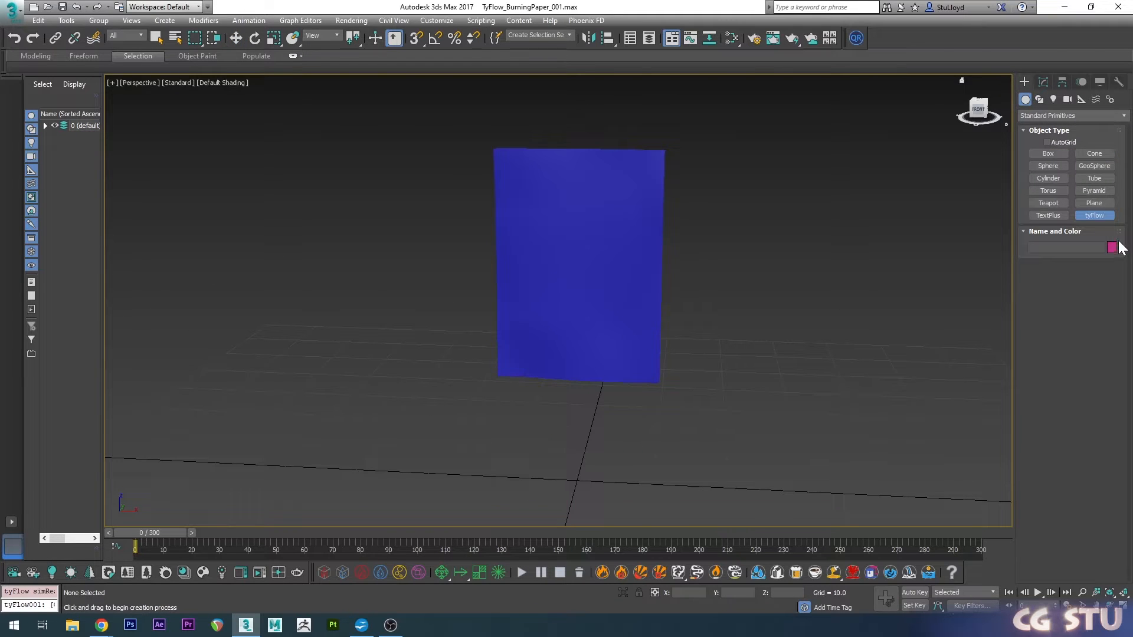
click(622, 462)
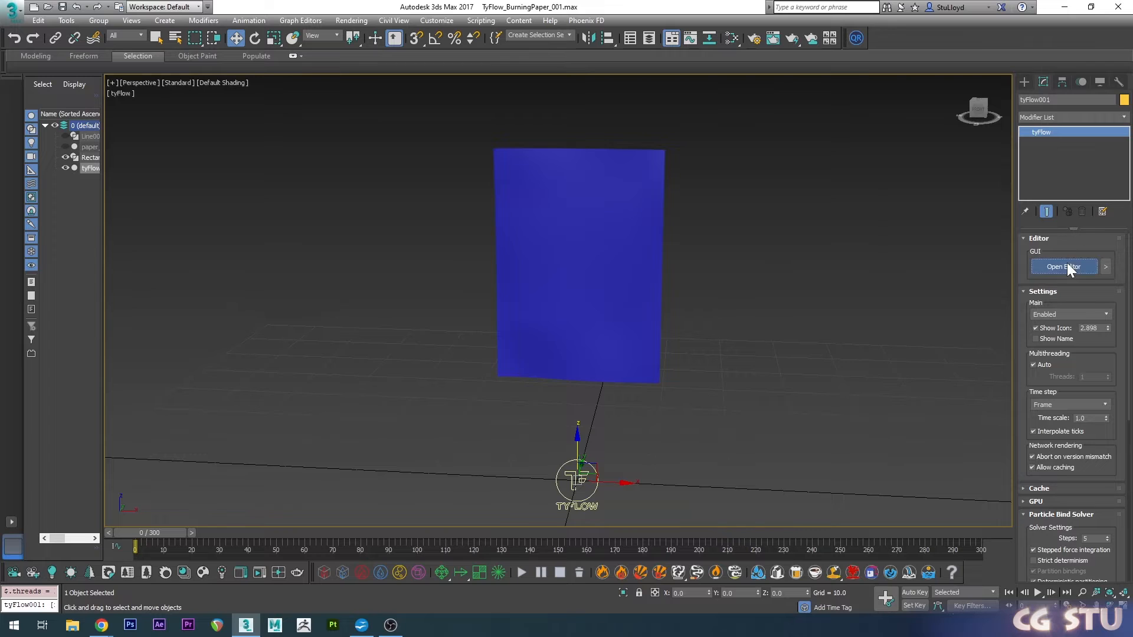
click(1066, 263)
- Create an event with a Birth Objects operator, pick Rectangle001 as its source object and hide the original rectangle
drag(260, 476, 383, 249)
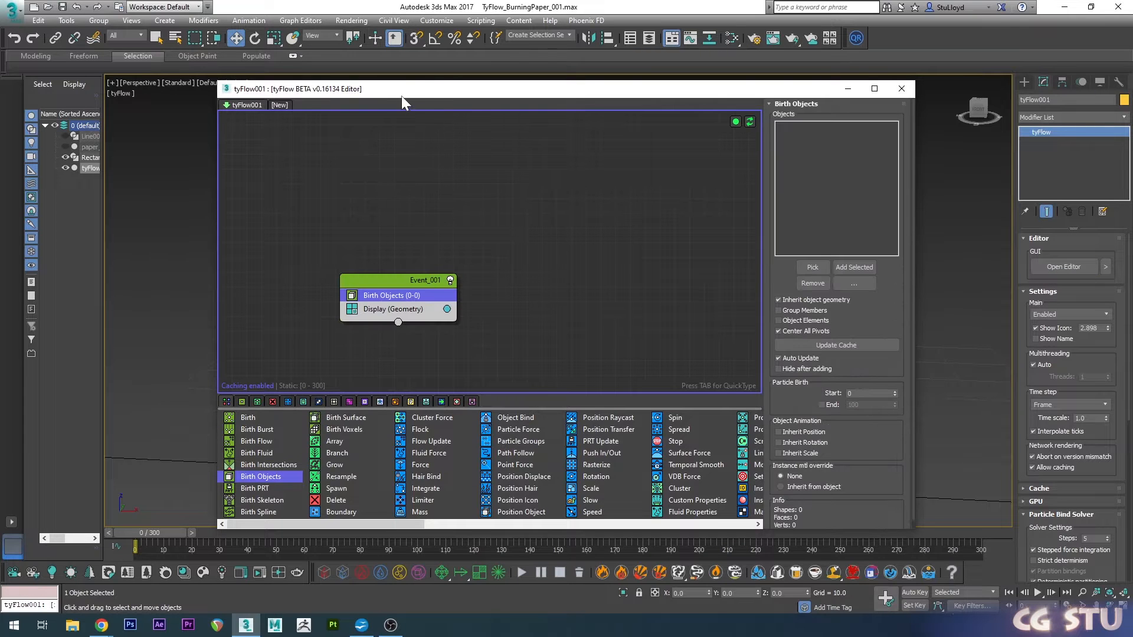
click(812, 267)
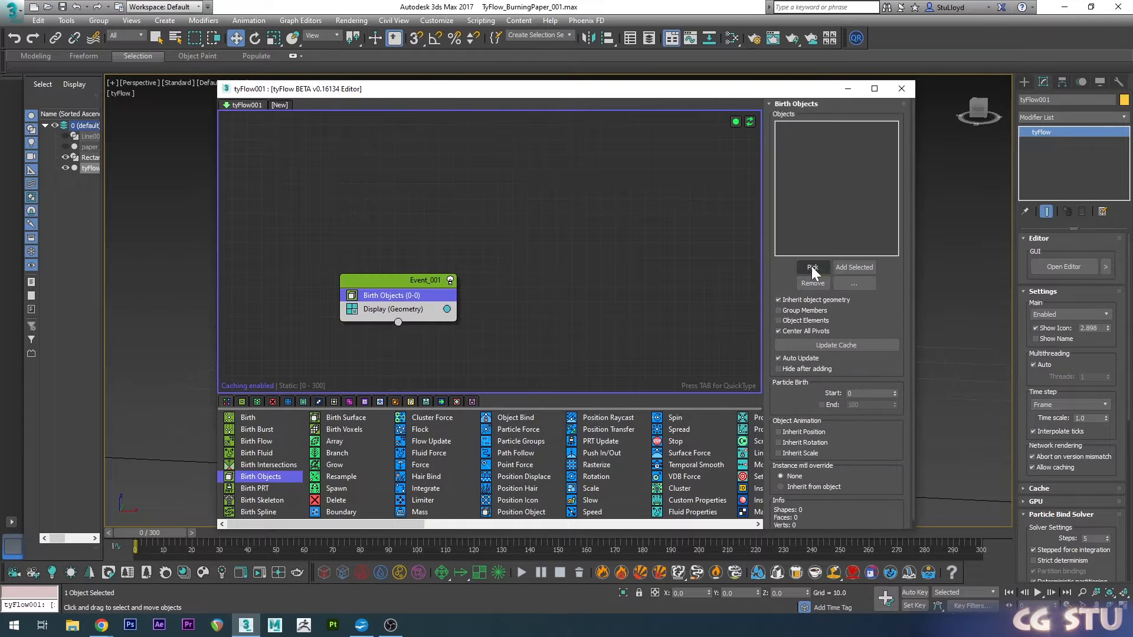
click(88, 157)
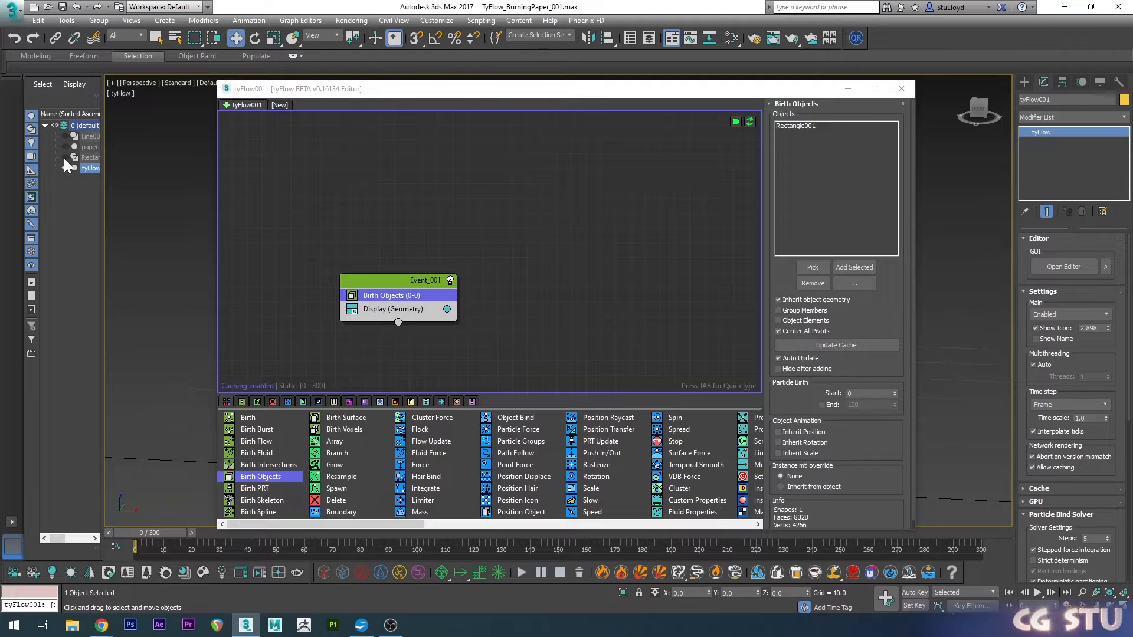
- Add a Cloth Bind operator below Birth Objects and disable the event's Display operator
drag(354, 102, 726, 118)
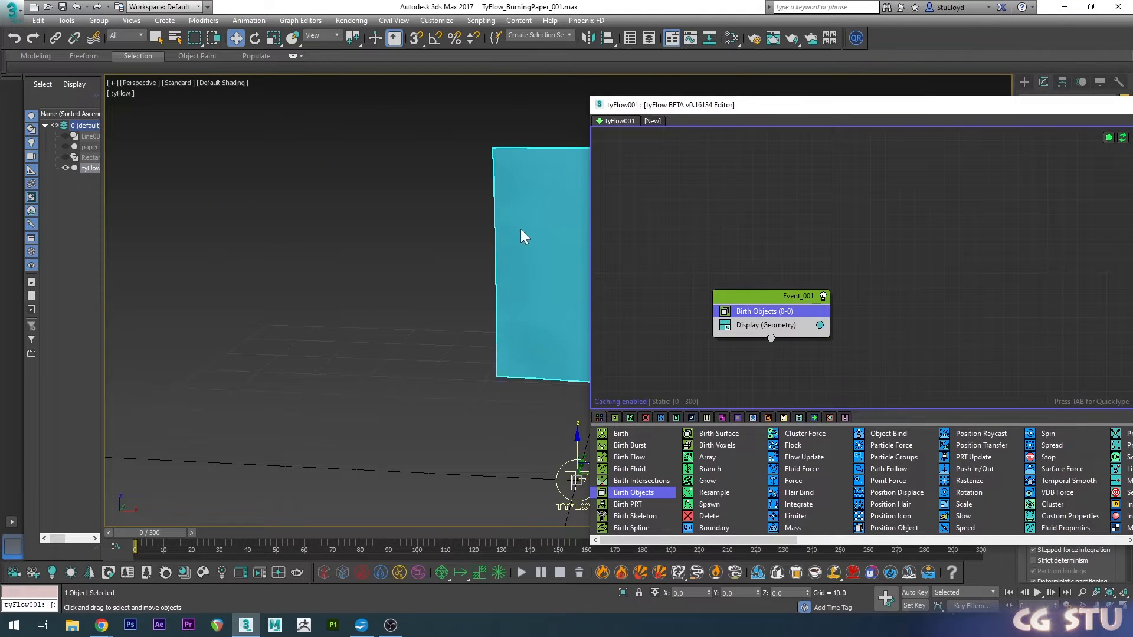
middle_drag(492, 251, 319, 238)
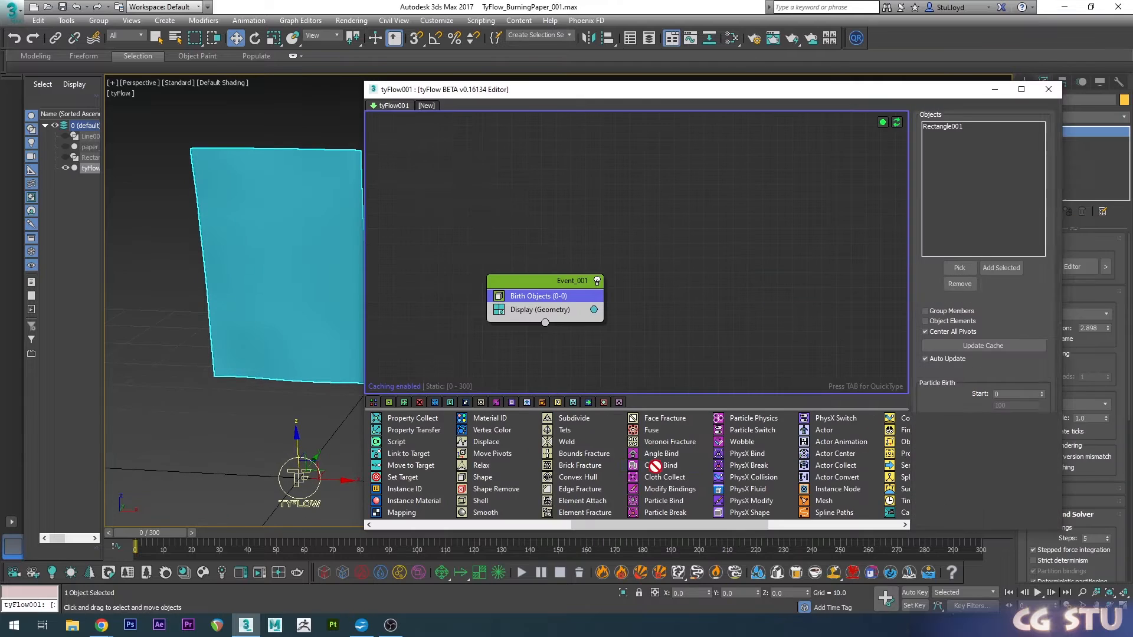
drag(655, 466, 521, 307)
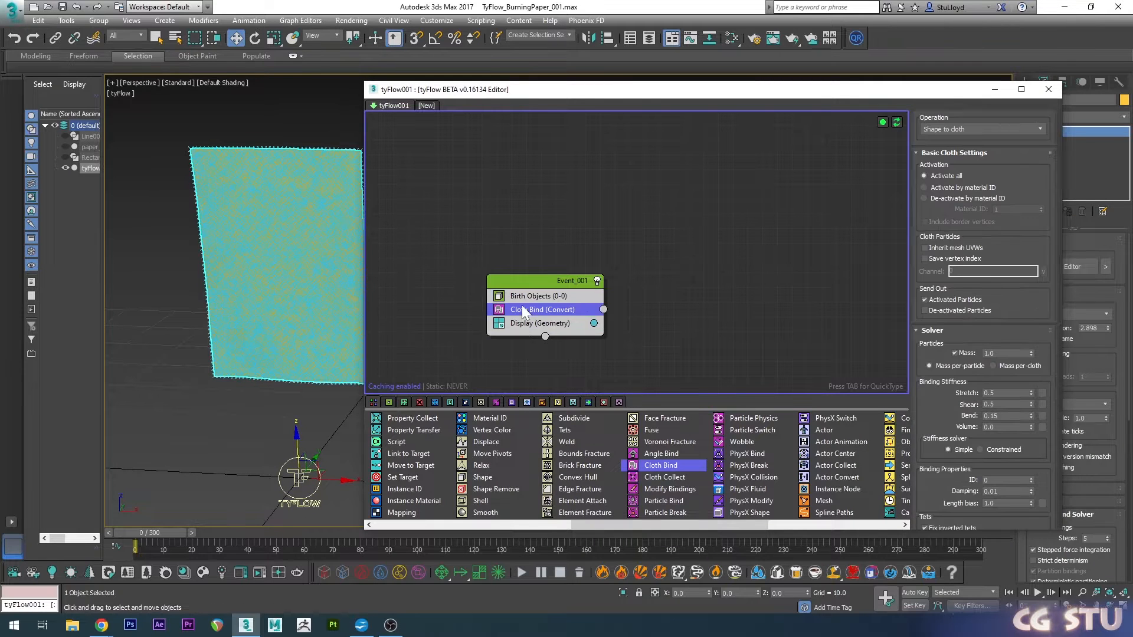
click(498, 324)
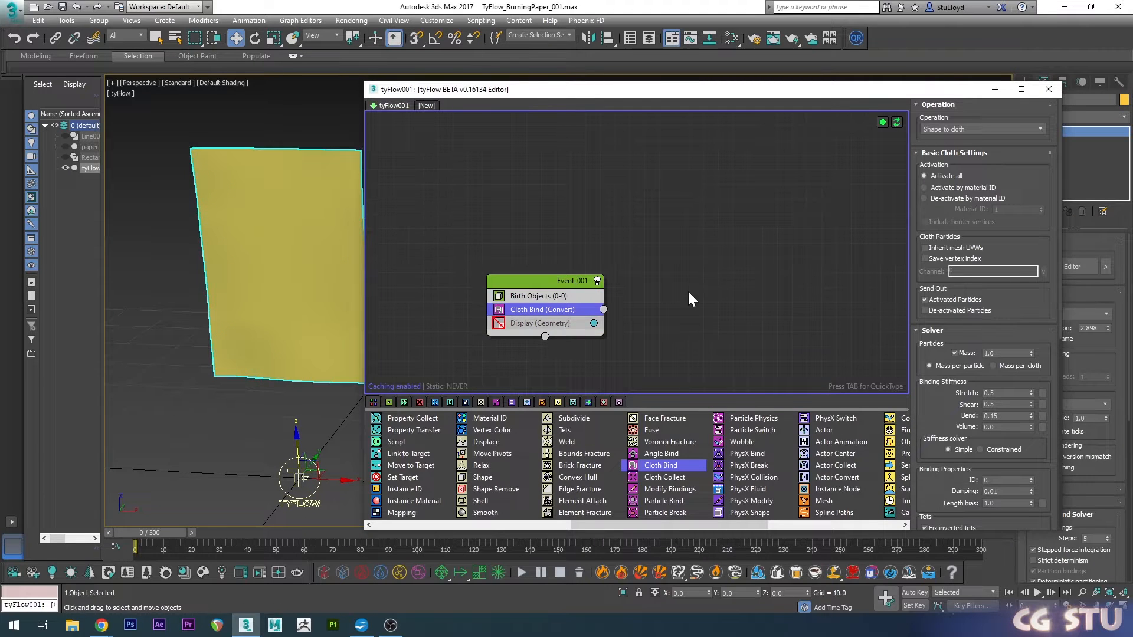
- Add a Force operator to the event with a built-in gravity strength of -0.1
scroll(590, 466, up, 4)
drag(395, 466, 524, 327)
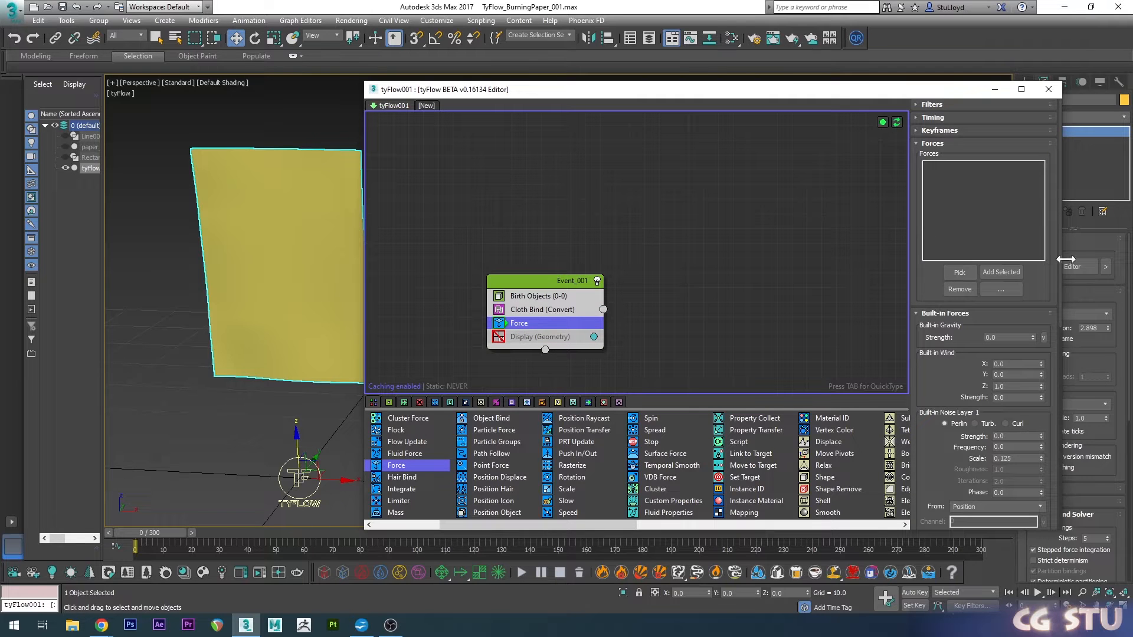
click(1031, 341)
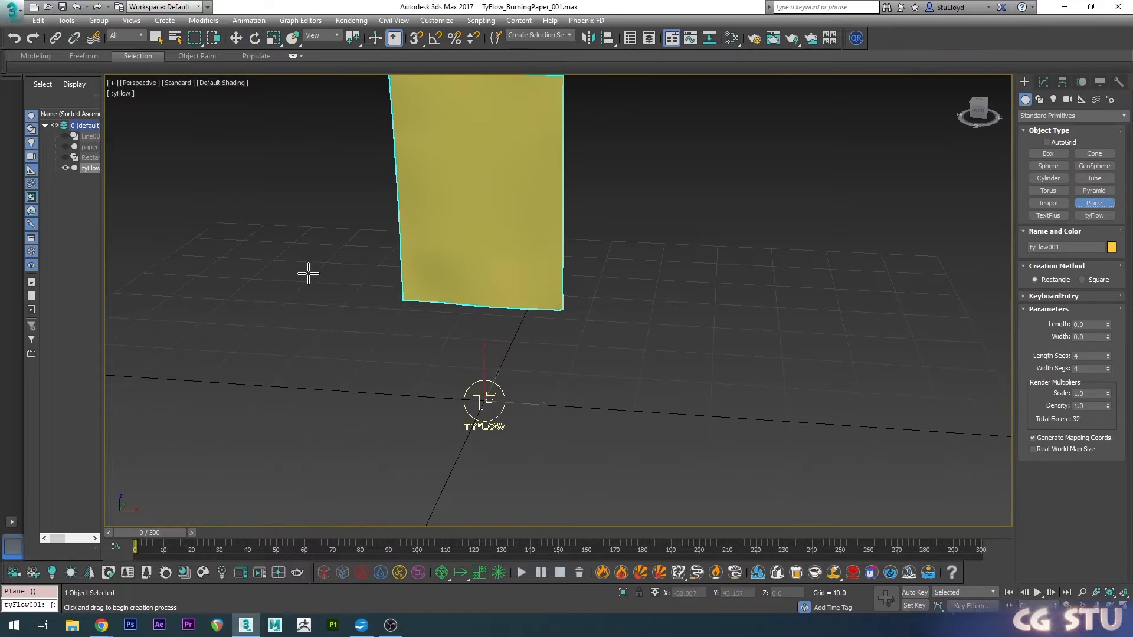
- Draw a large ground plane beneath the paper and add a Collision operator that uses it as the collider
drag(223, 232, 957, 557)
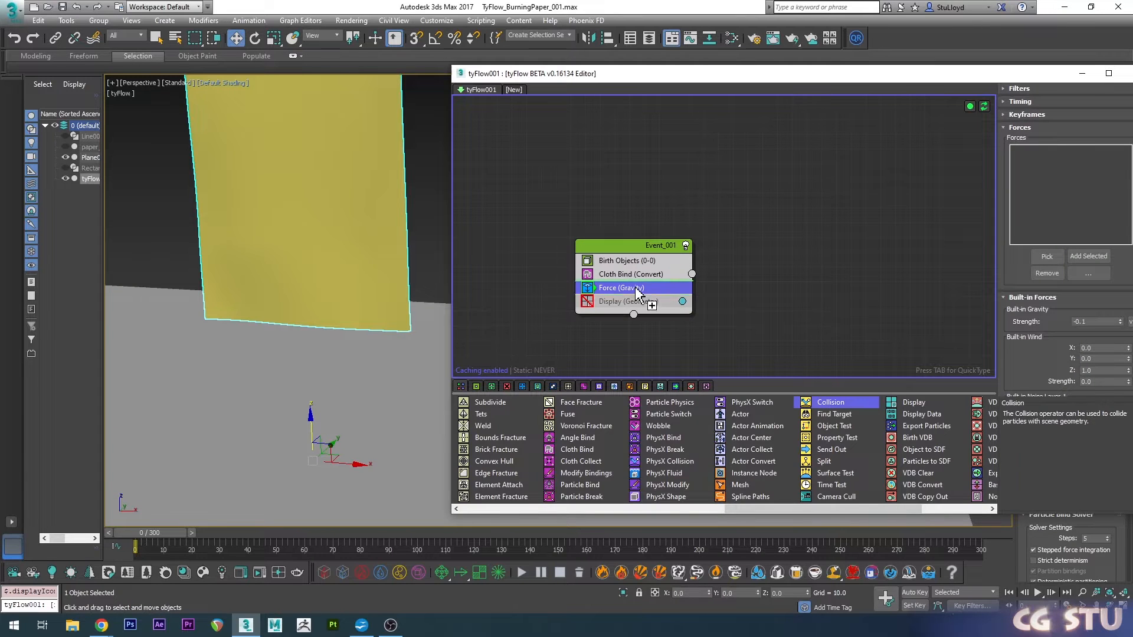
drag(634, 286, 619, 300)
click(1046, 247)
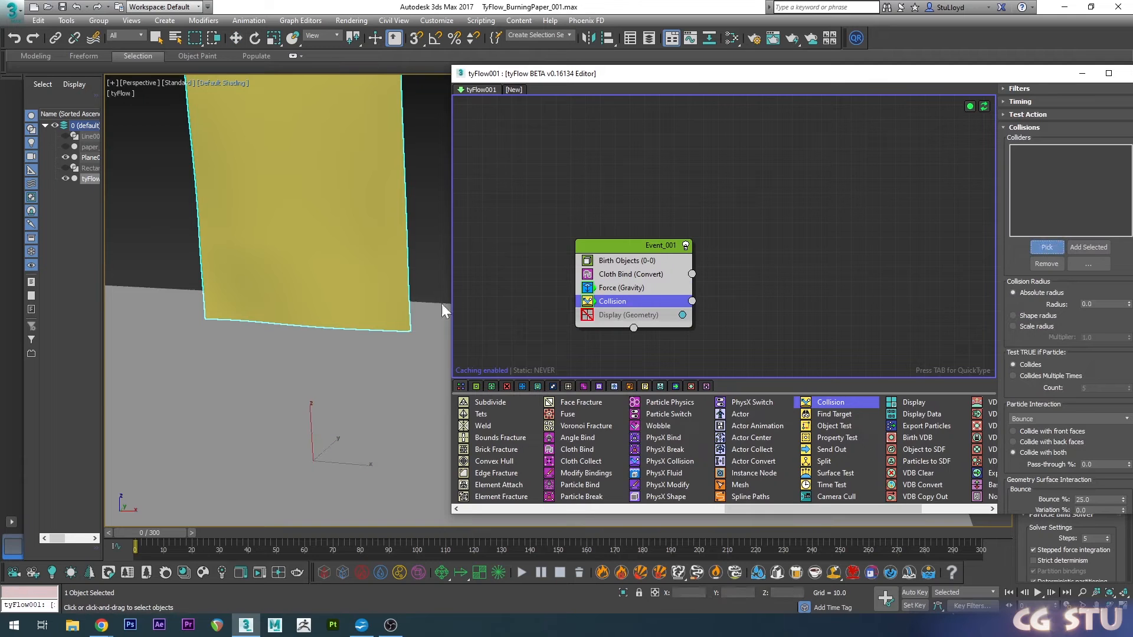
click(400, 374)
- Scrub the timeline to test the falling paper and enable the CUDA collision solver in the Cloth Bind operator
drag(169, 532, 198, 530)
drag(198, 530, 225, 529)
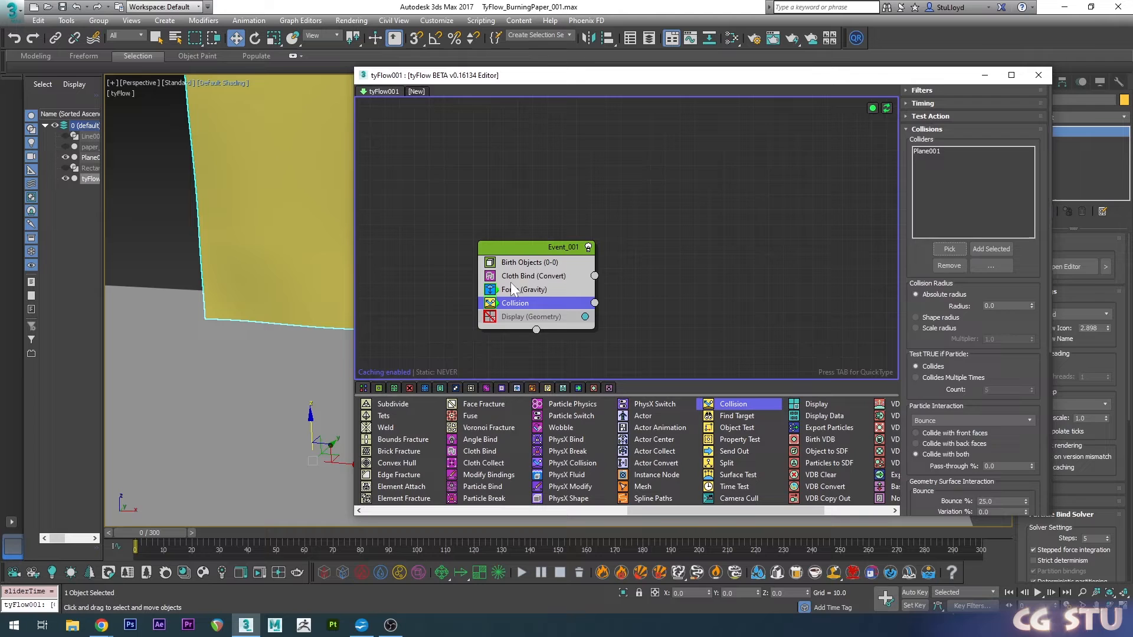
click(511, 276)
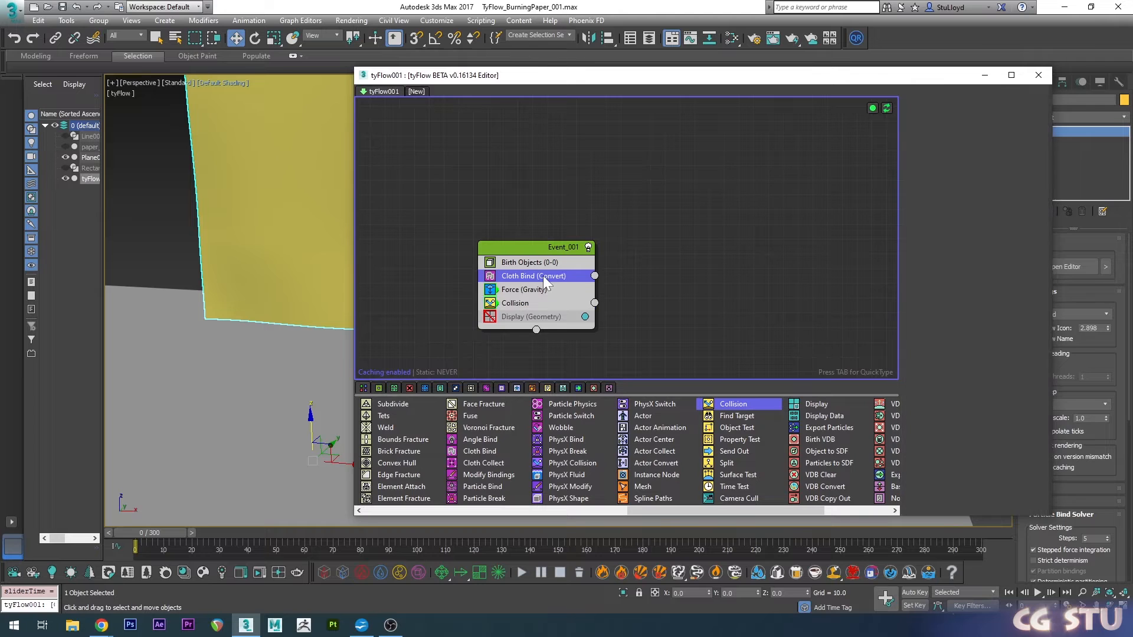
scroll(905, 84, down, 2)
drag(905, 84, 902, 55)
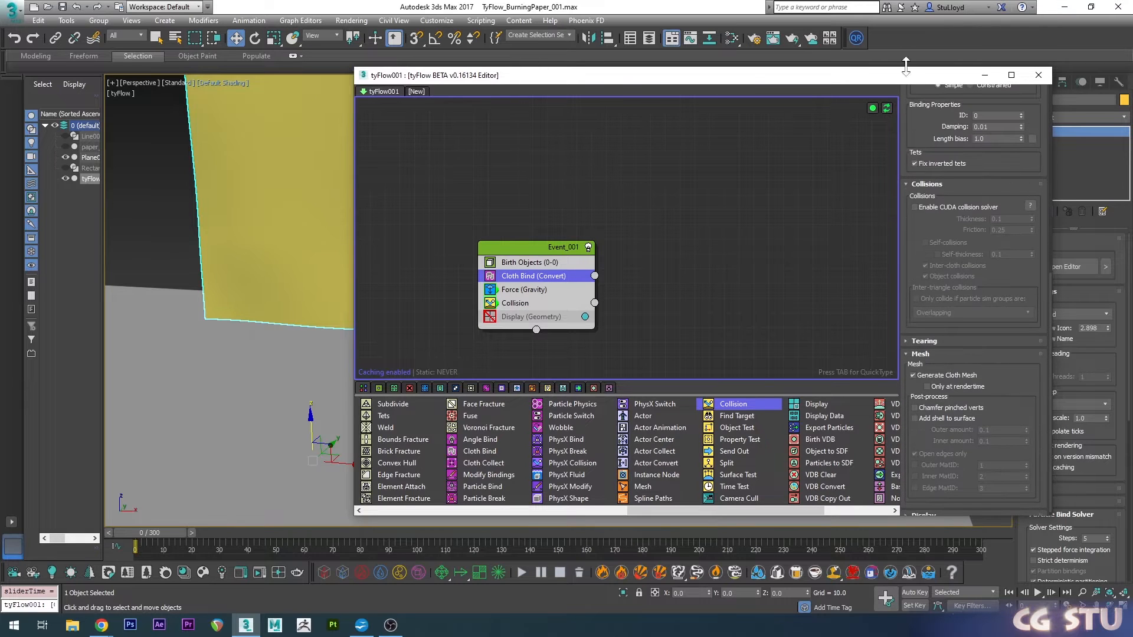
click(920, 208)
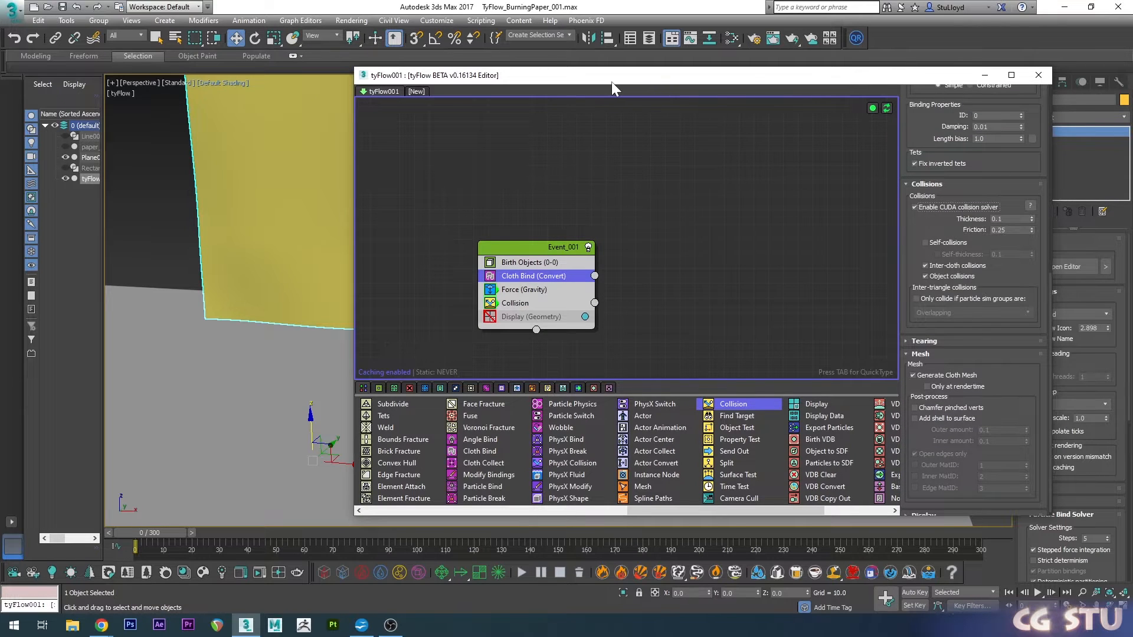
- Add an Angle Bind operator between Cloth Bind and Force in the event
drag(614, 88, 731, 87)
drag(672, 436, 666, 292)
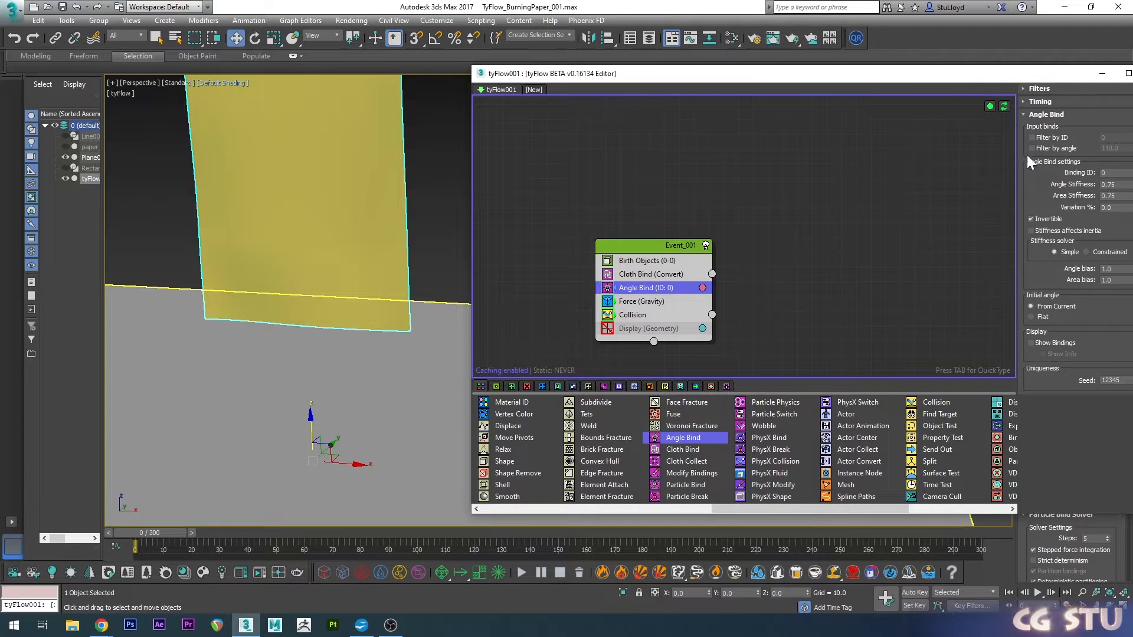
drag(966, 81, 947, 79)
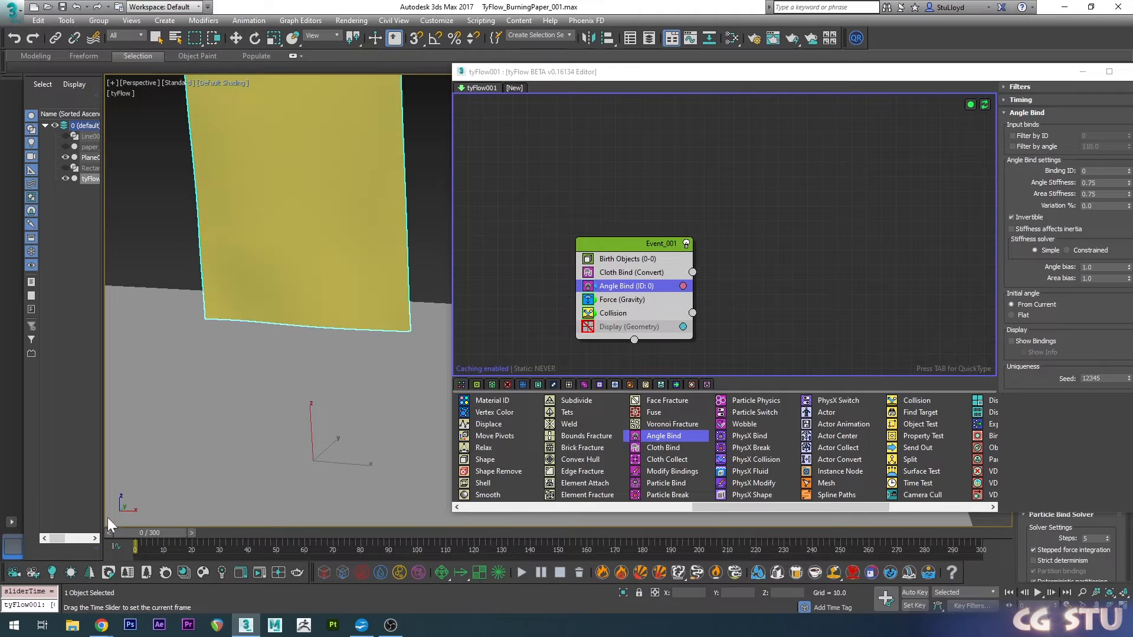
- Review the gravity force settings and set the flow's time step to 1/4 Frame
click(614, 300)
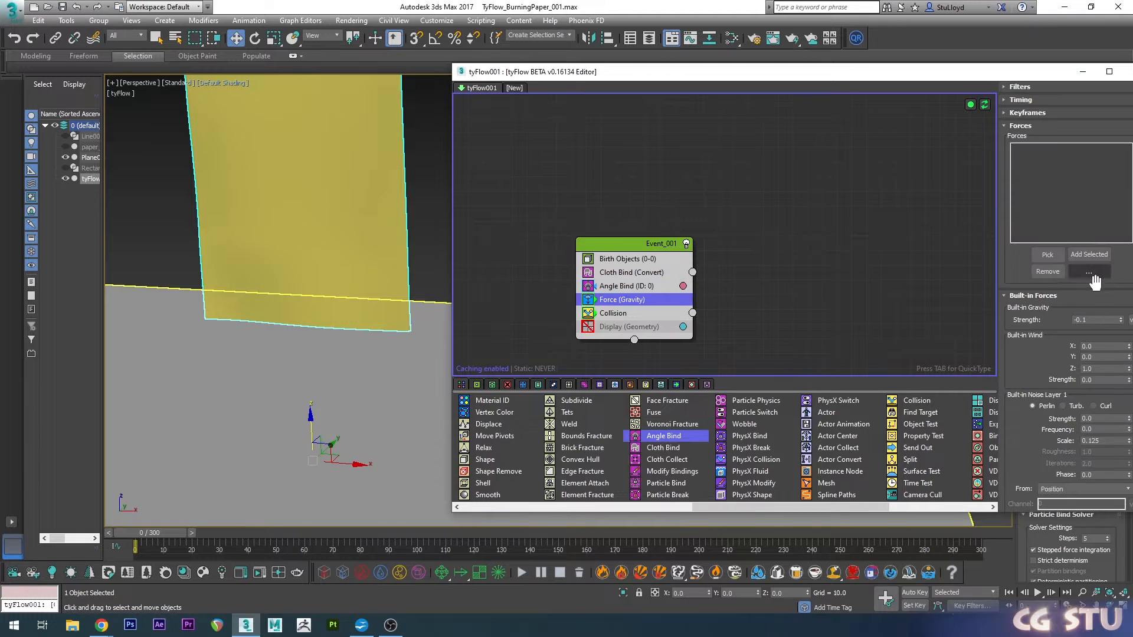
drag(907, 77, 741, 73)
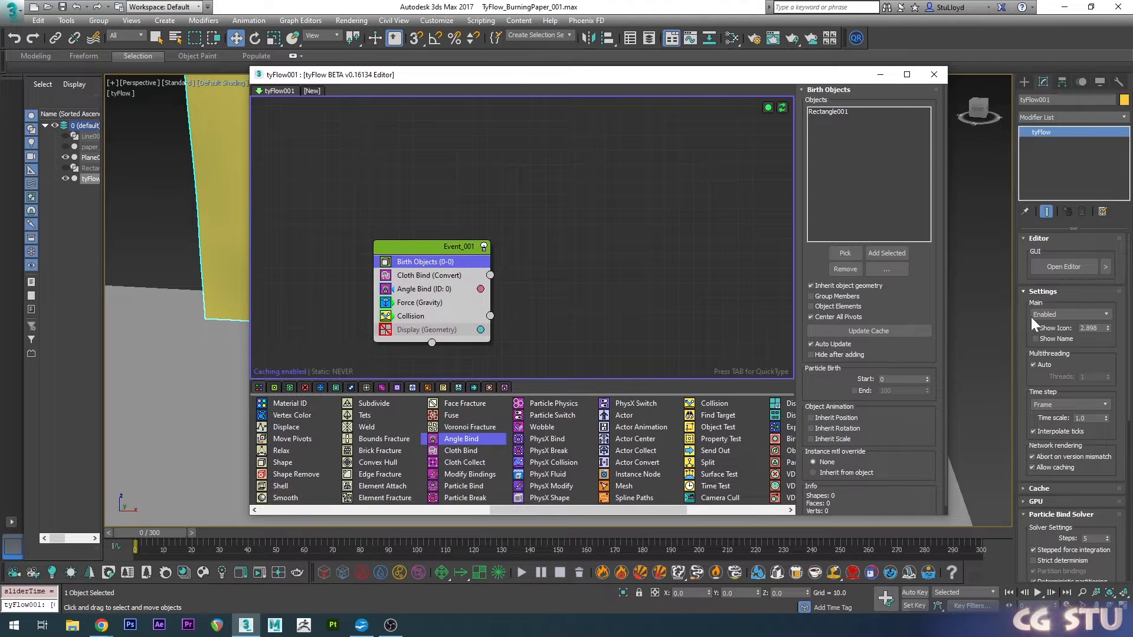
click(1055, 402)
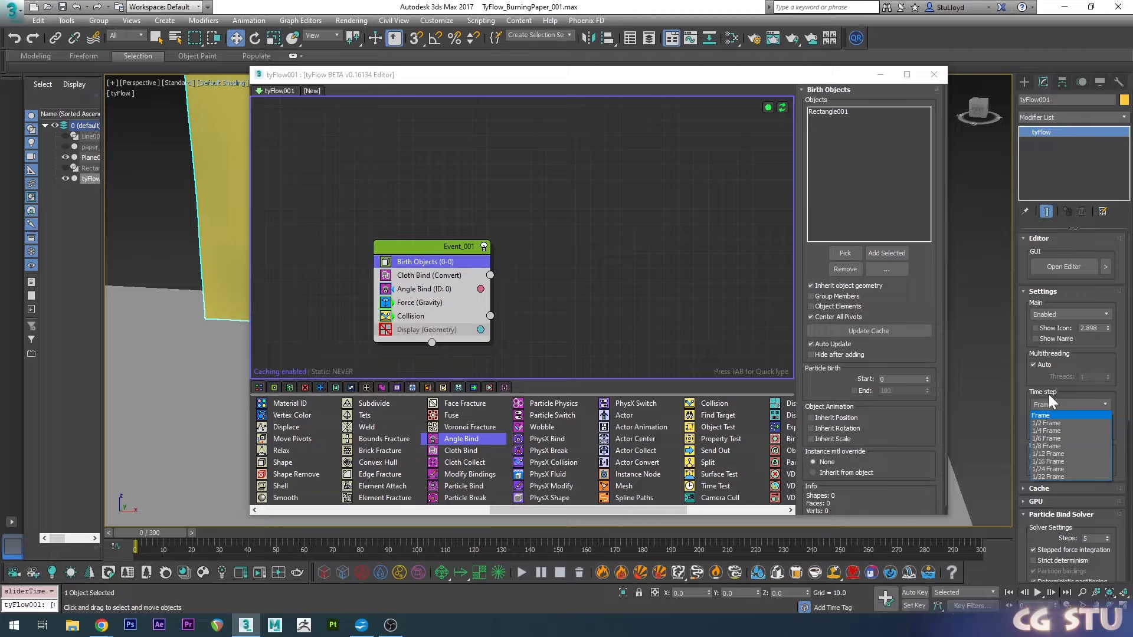
click(1046, 430)
- Enable self-collisions for the Cloth Bind operator and scrub the timeline to preview the drop
scroll(1072, 401, down, 5)
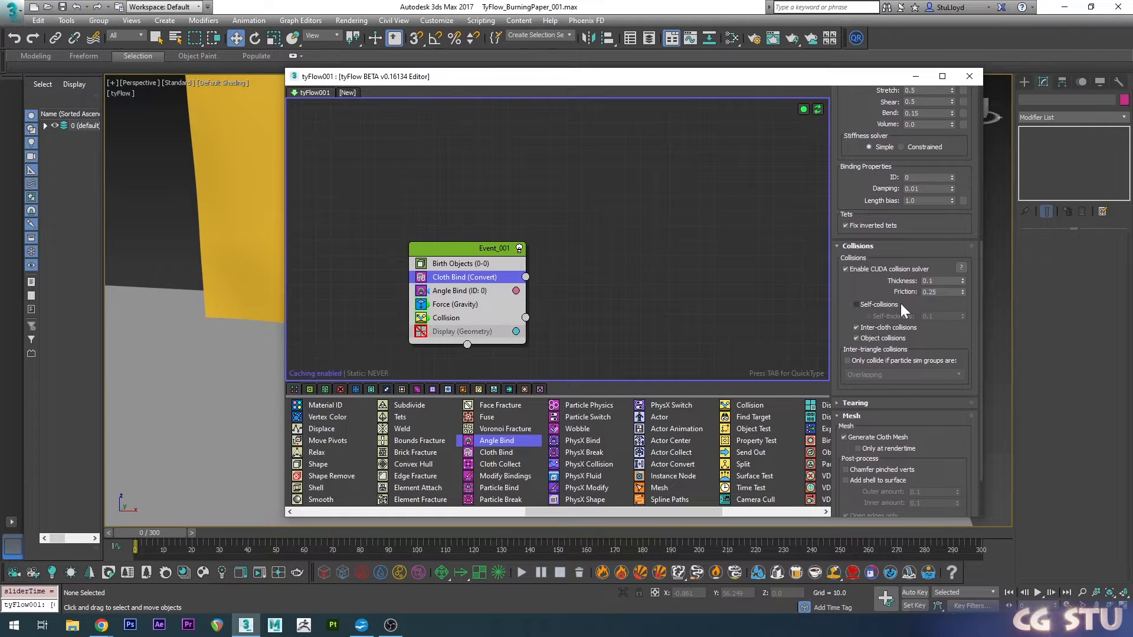
click(867, 305)
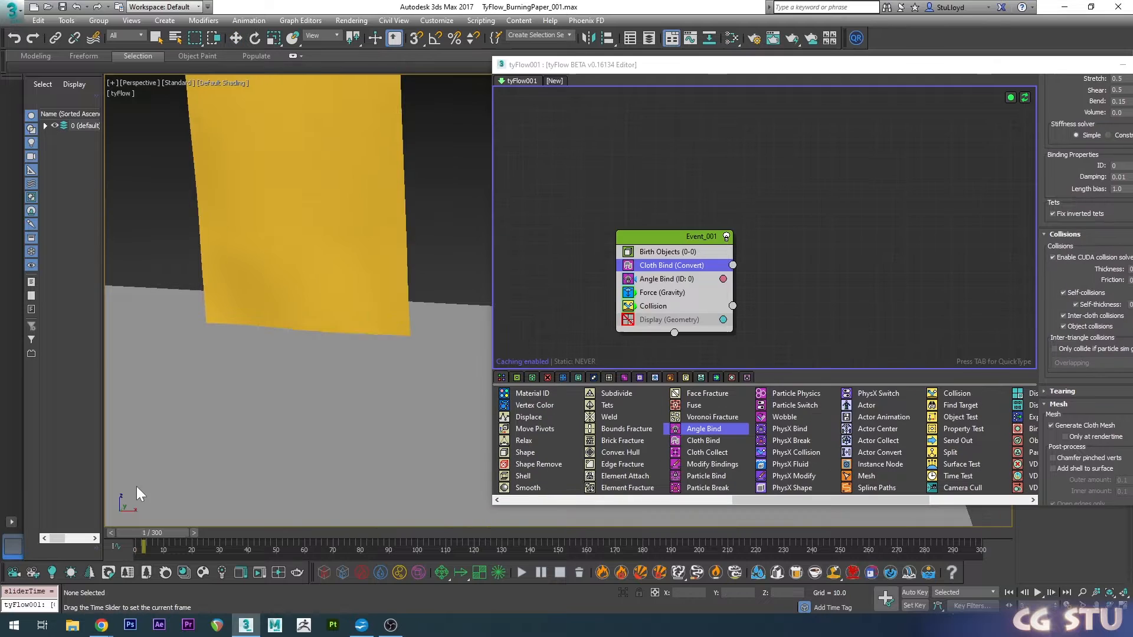
drag(150, 533, 239, 532)
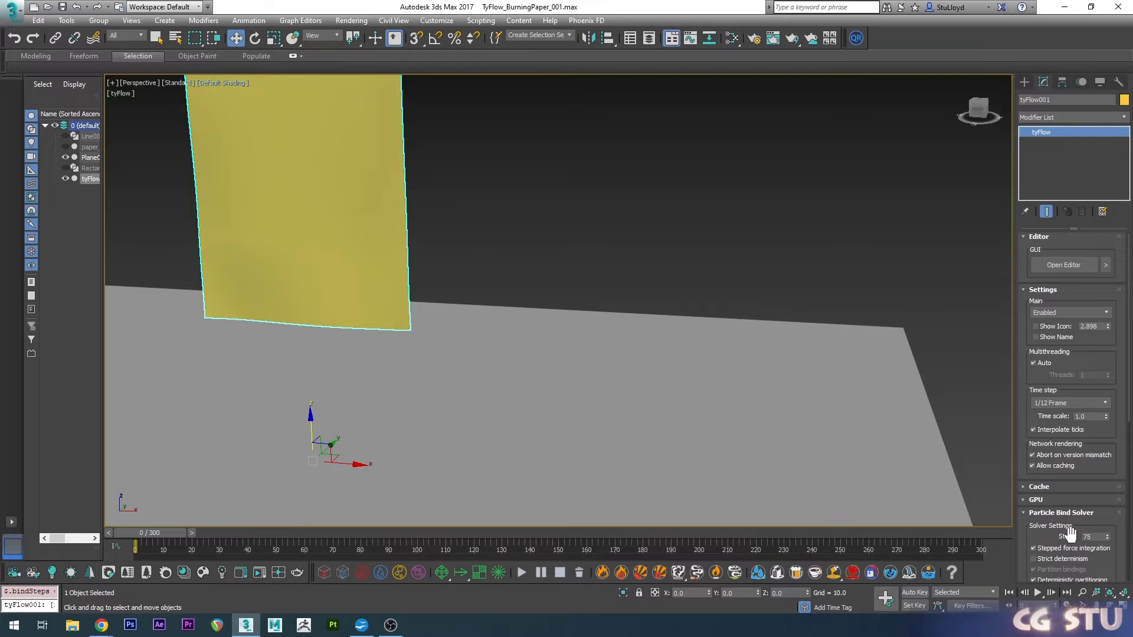
- Set the flow's time step to 1/2 Frame and the particle bind solver steps to 20
click(1065, 402)
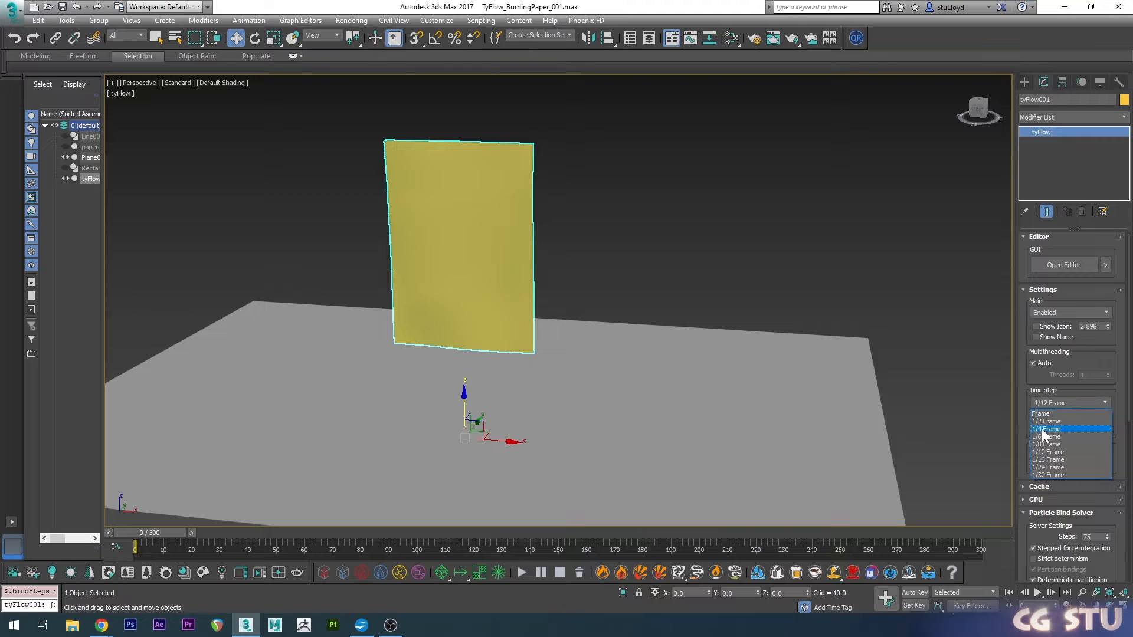
click(1048, 421)
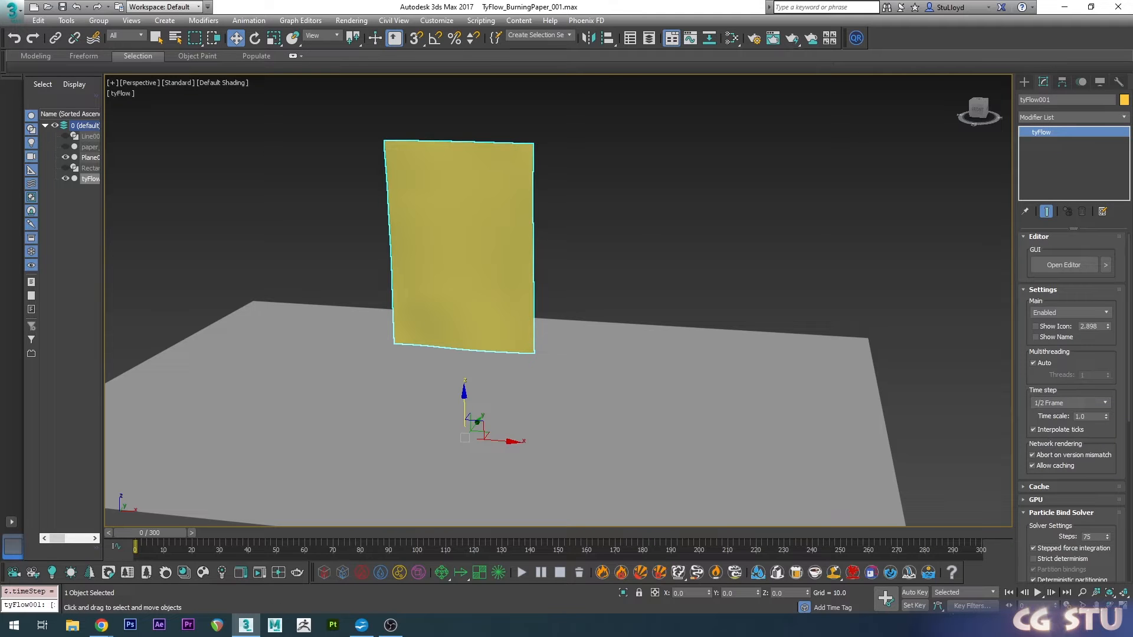
drag(1095, 536, 1049, 536)
key(Return)
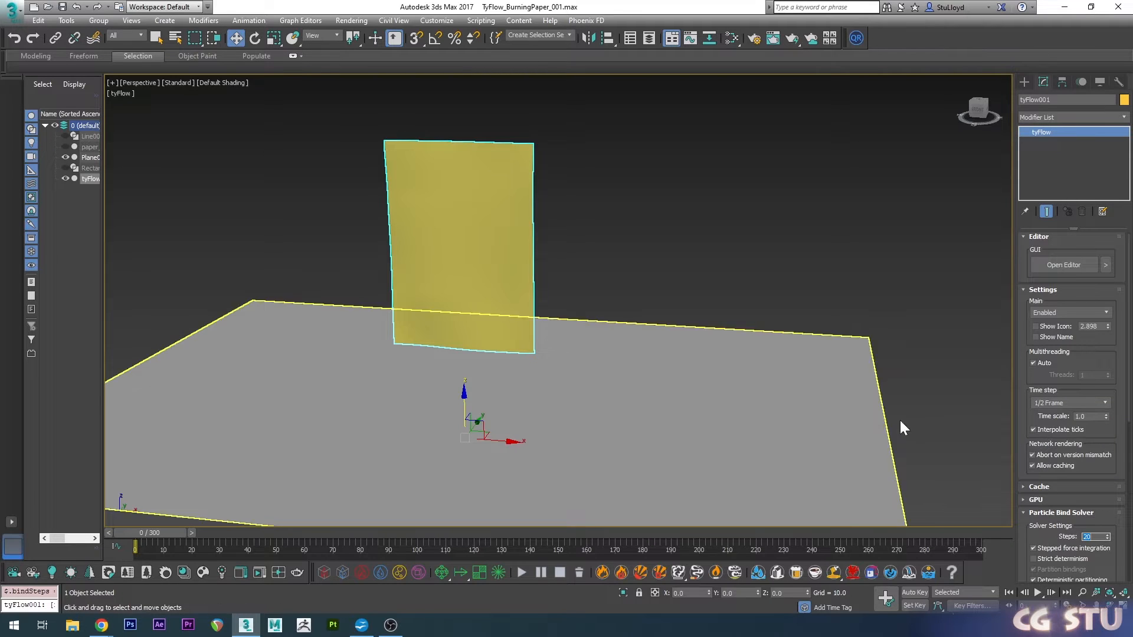
click(172, 529)
- Hide the tyFlow object, unhide the source rectangle and lower it so its upper edge sits in the paper clip
scroll(678, 210, up, 2)
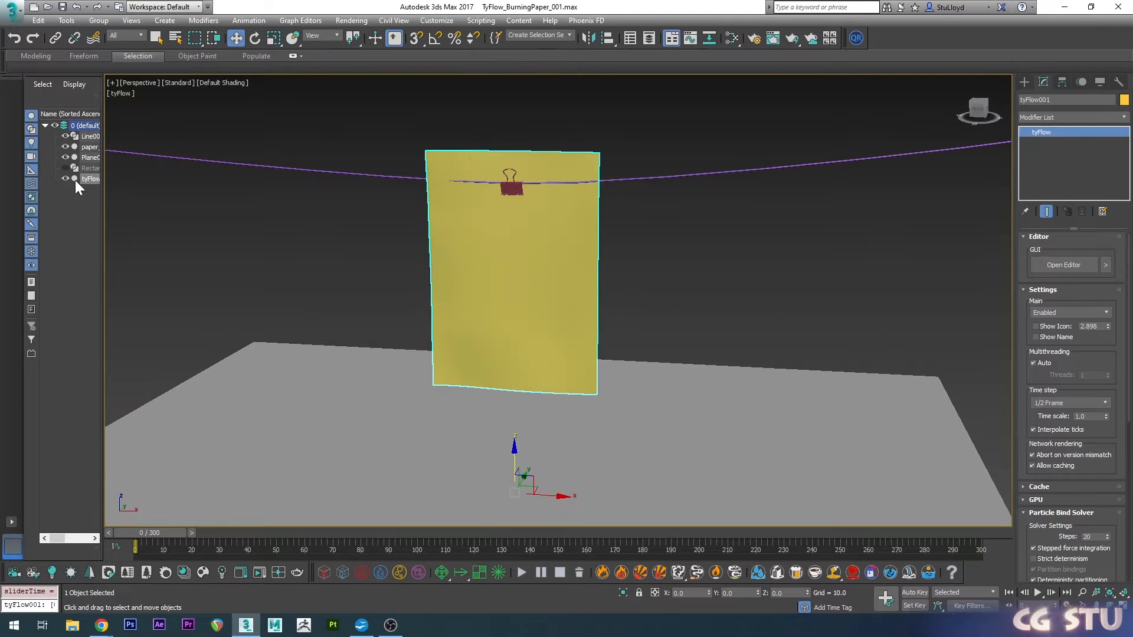
click(65, 178)
click(66, 168)
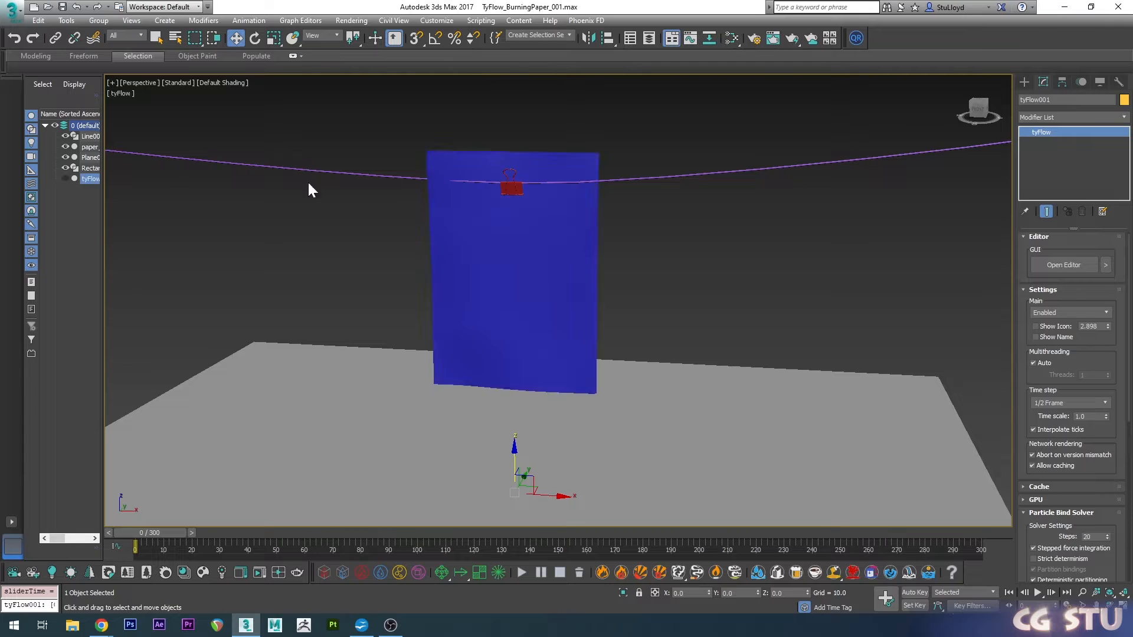
click(564, 253)
drag(511, 231, 514, 266)
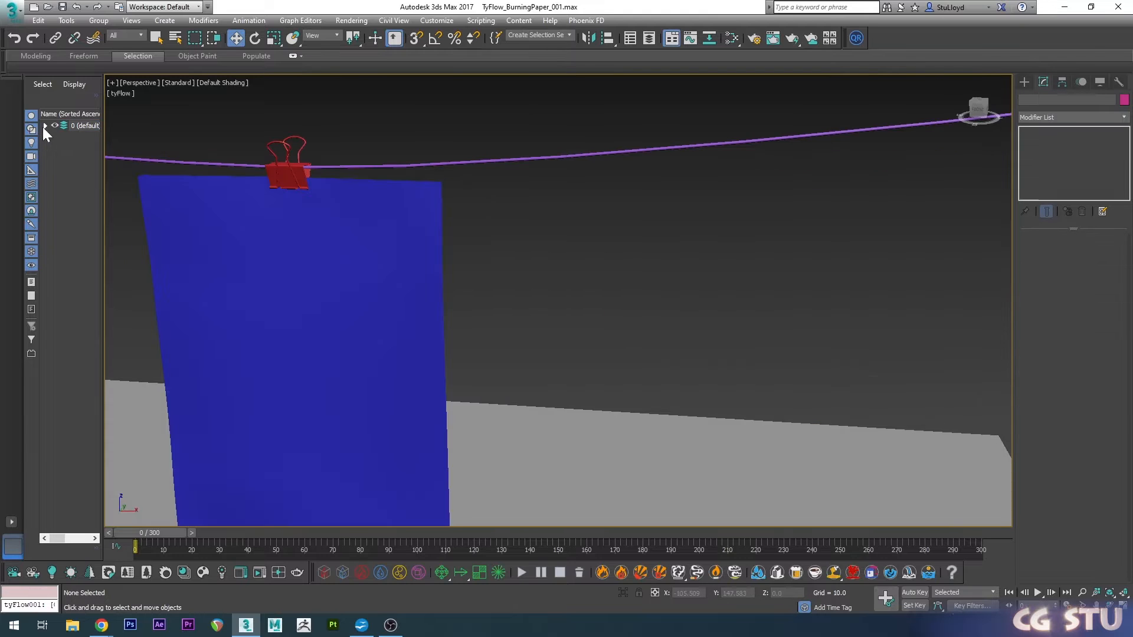
- Hide the source rectangle and unhide the tyFlow object
click(45, 125)
click(64, 168)
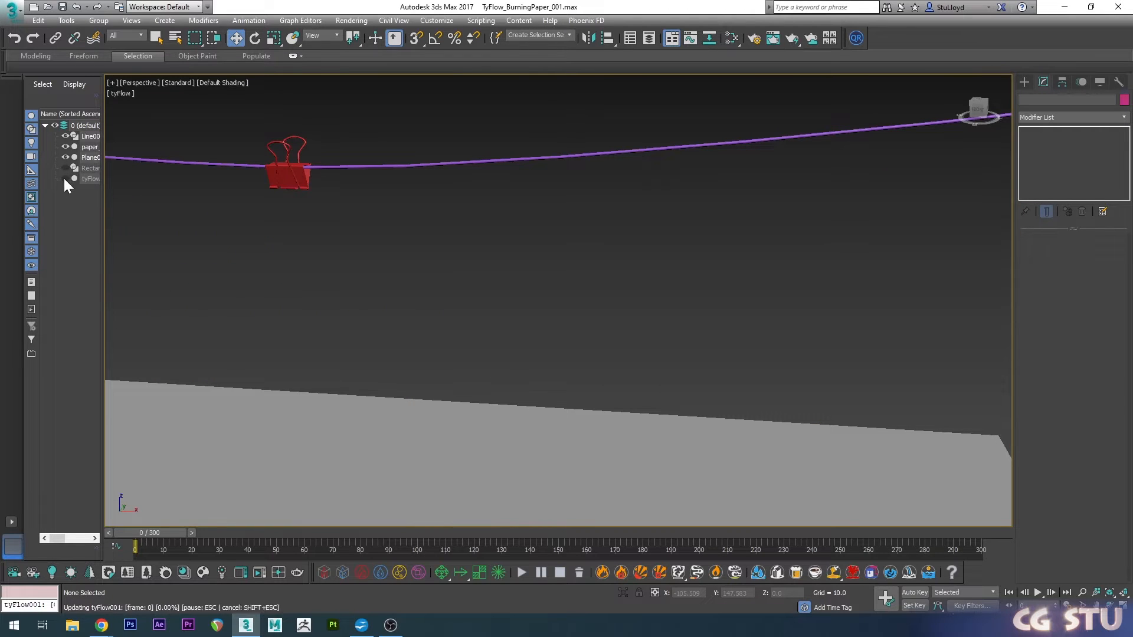
click(65, 178)
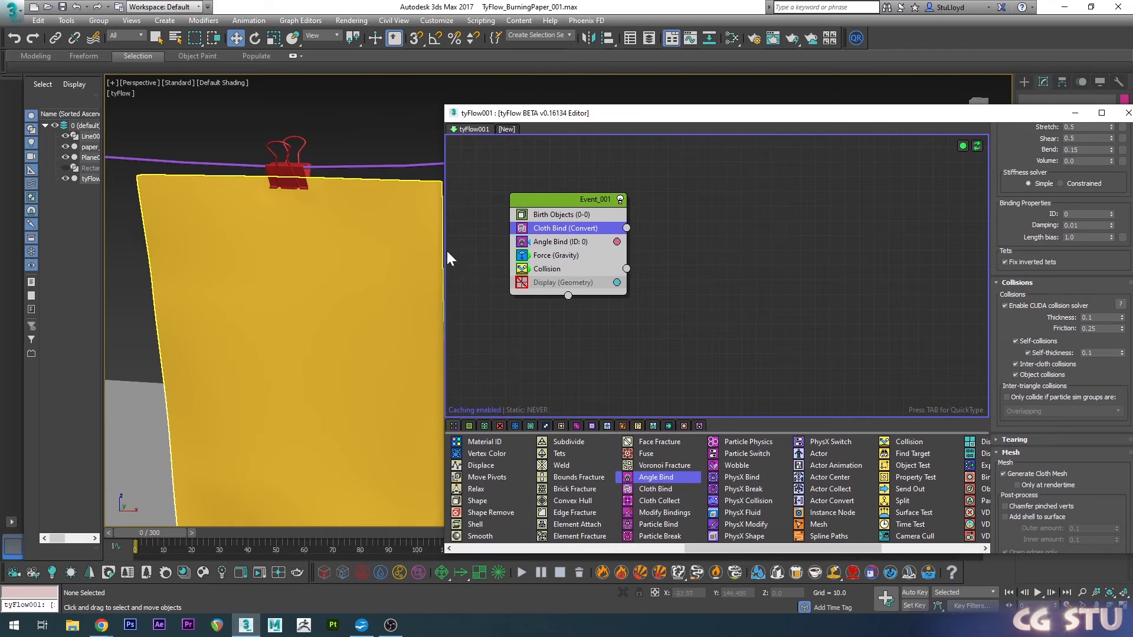
- Add a Surface Test operator after Collision in Event_001 and pick the paper clip as its test object
scroll(832, 504, down, 1)
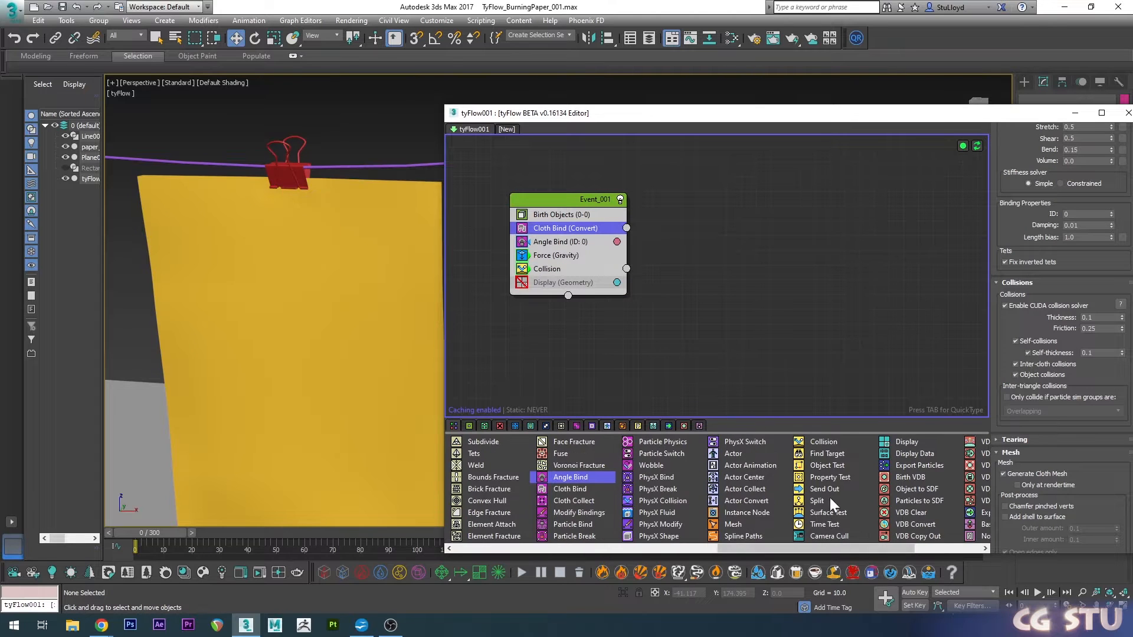
drag(826, 514, 545, 282)
click(1039, 277)
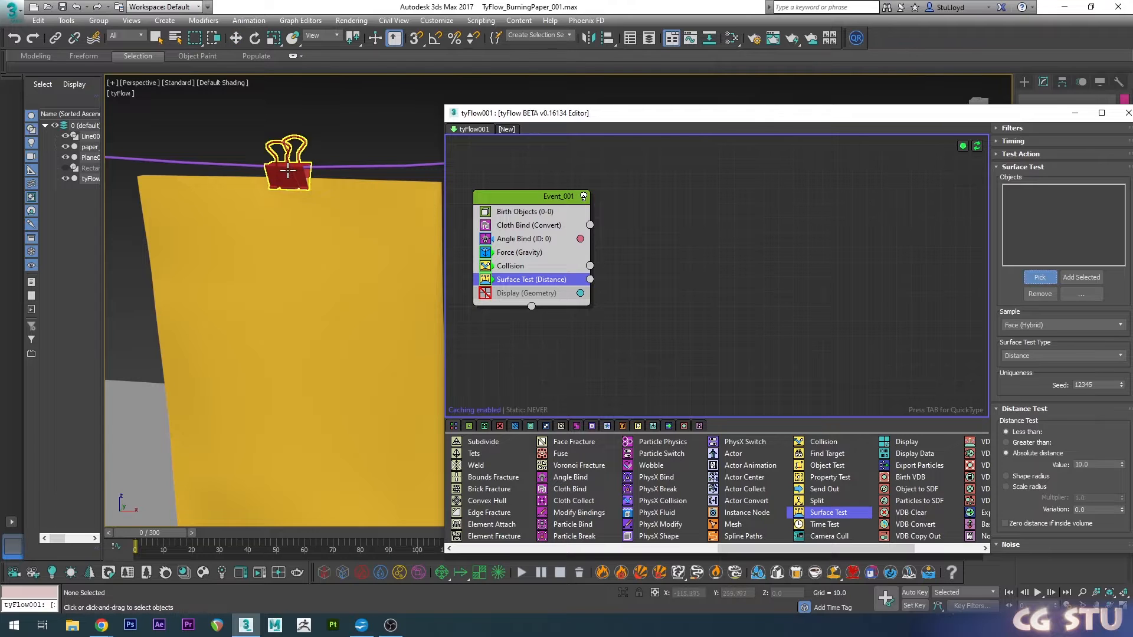
click(318, 192)
drag(649, 113, 617, 105)
scroll(458, 451, up, 5)
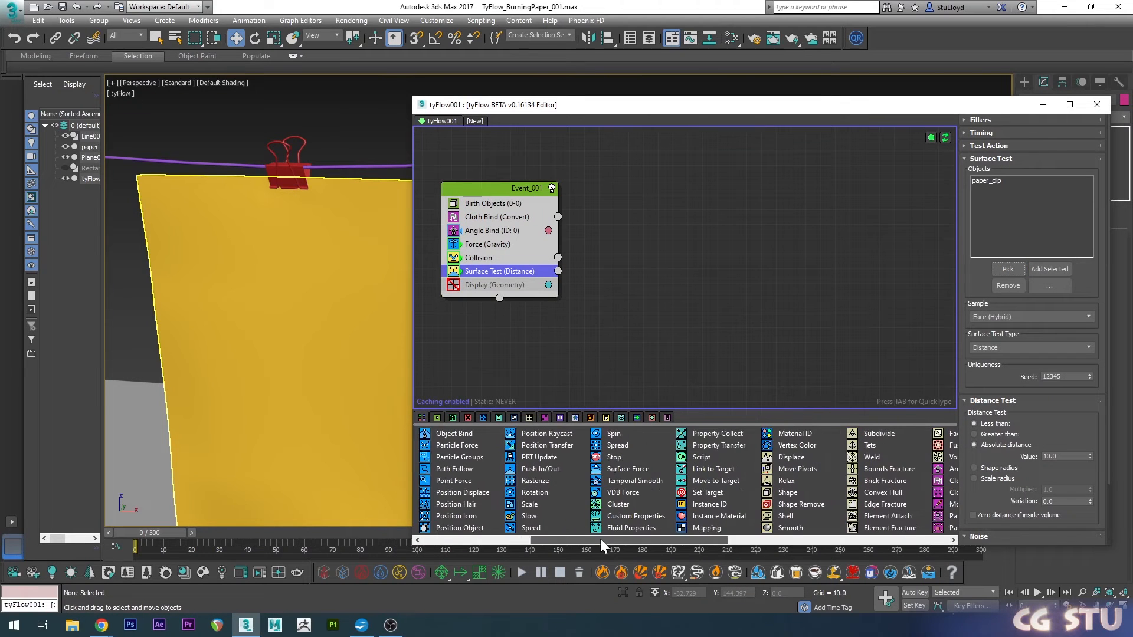
- Create a new event with an Object Bind operator and wire the Surface Test output to it
drag(467, 430, 627, 255)
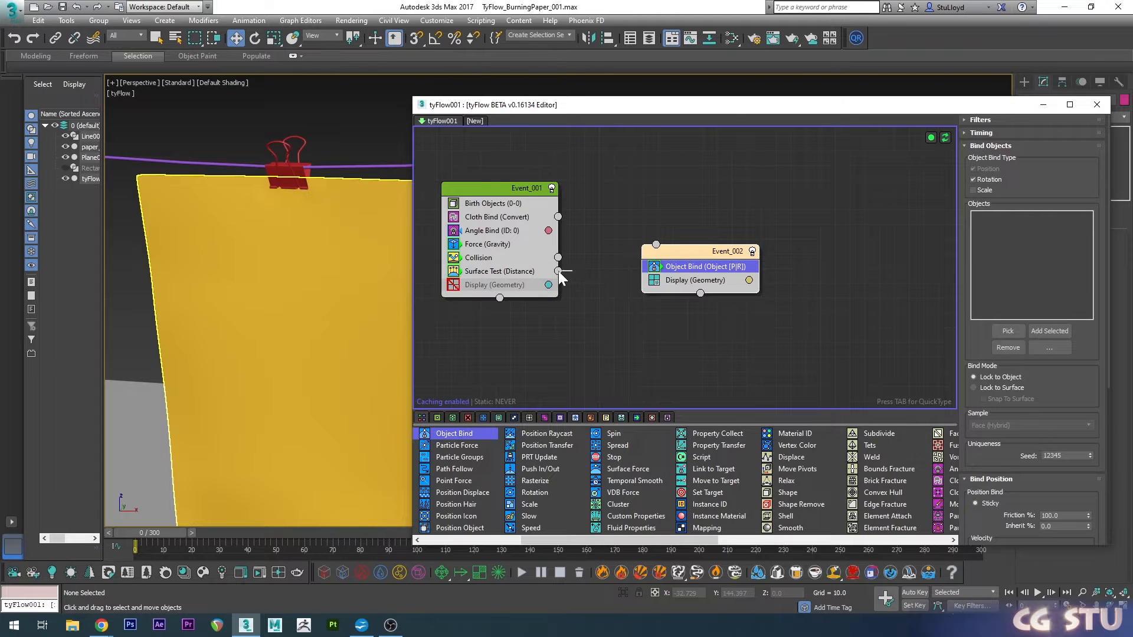
drag(558, 271, 656, 244)
scroll(308, 284, up, 2)
drag(484, 104, 528, 96)
- Set the Surface Test's absolute distance value to 0.5 and its timing to On Event Entry
click(617, 270)
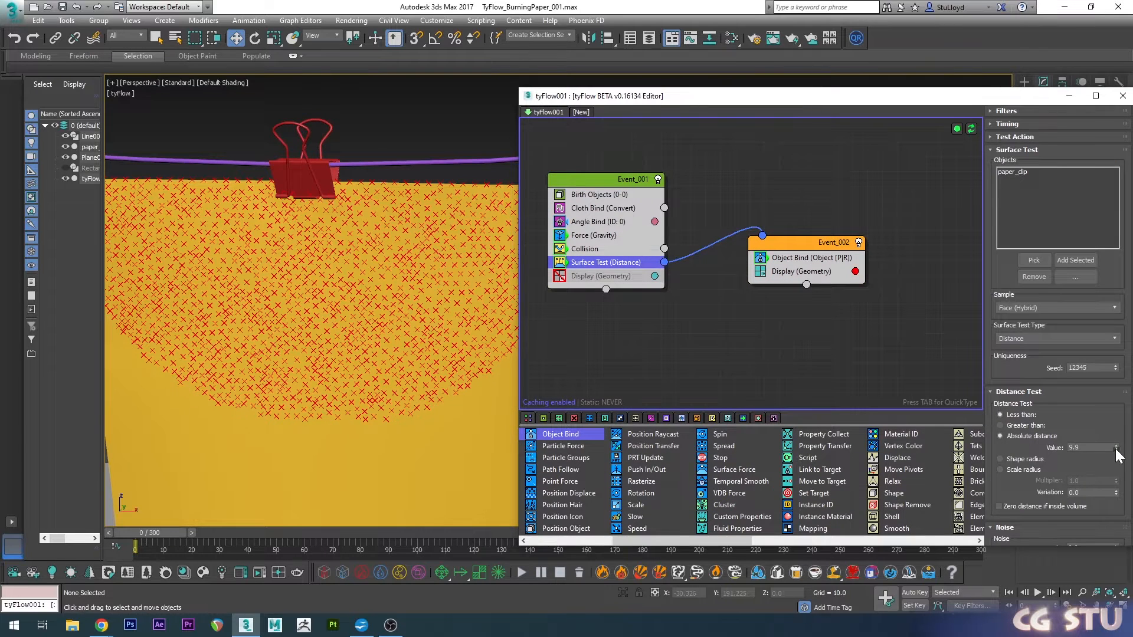
drag(1116, 448, 1119, 512)
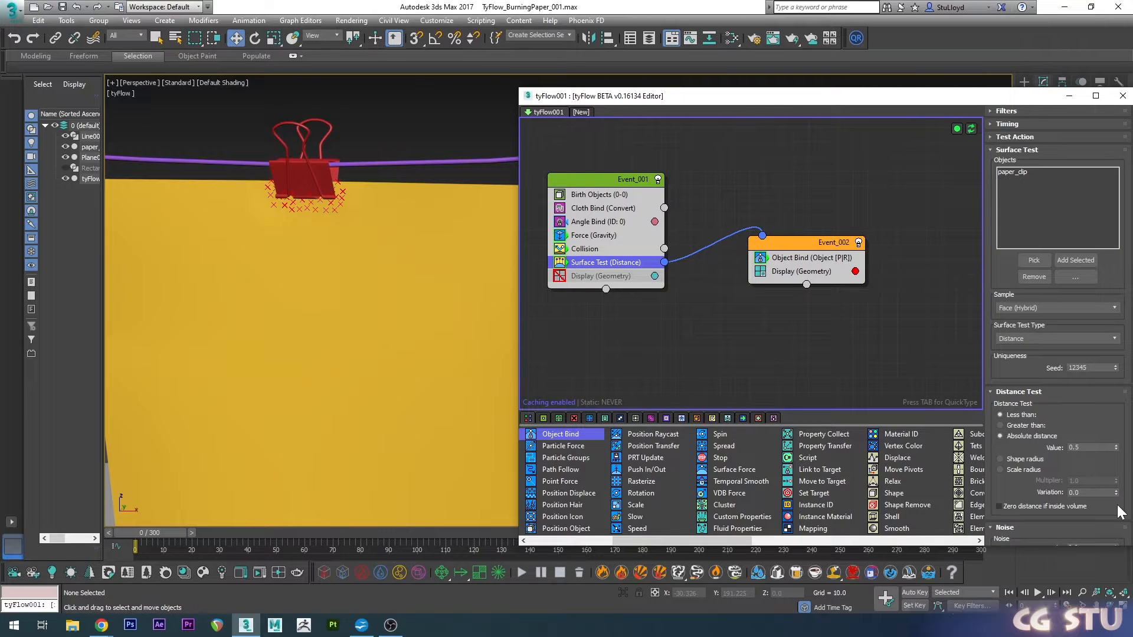
click(1006, 125)
click(1006, 139)
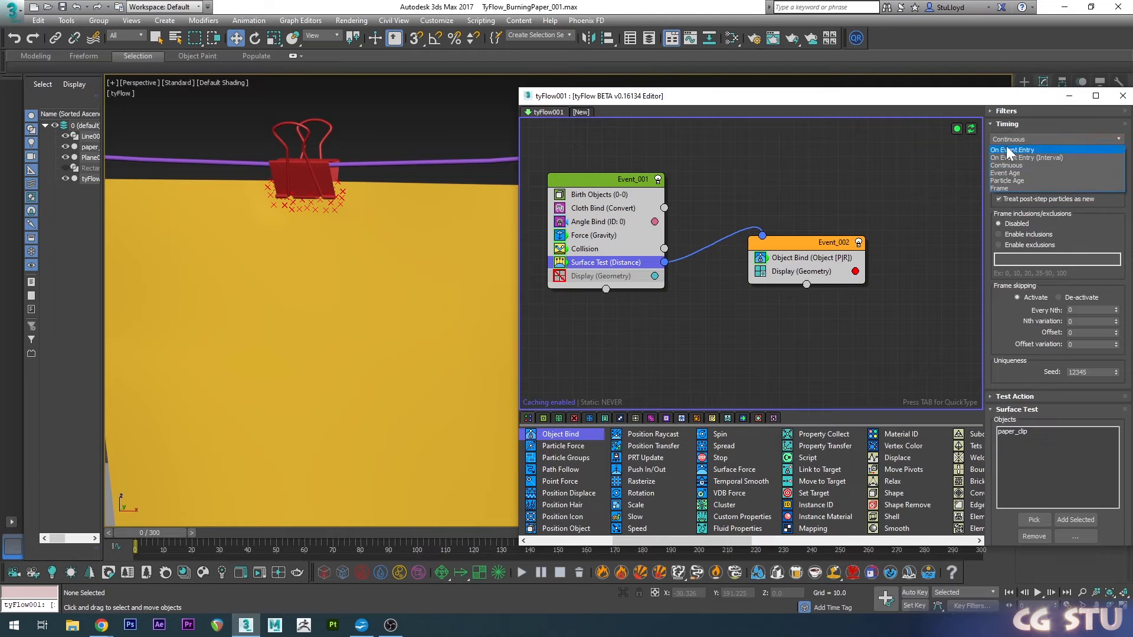
click(1006, 150)
click(1007, 124)
- Bind Event_002's particles to paper_clip with Lock to Surface and disable that event's Display operator
click(808, 260)
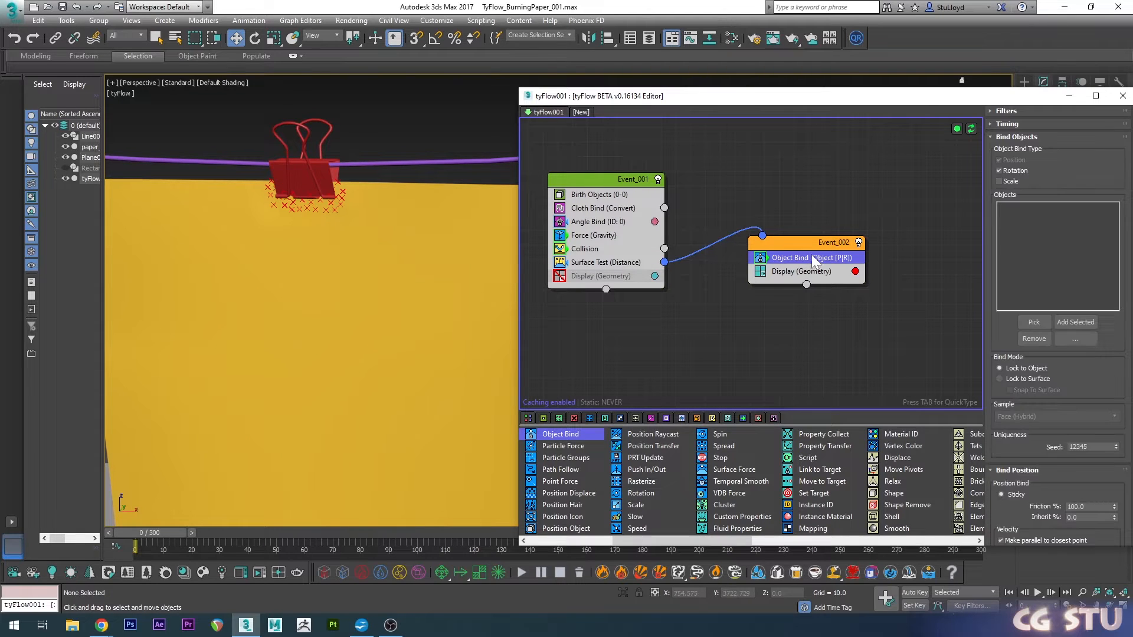
click(1033, 323)
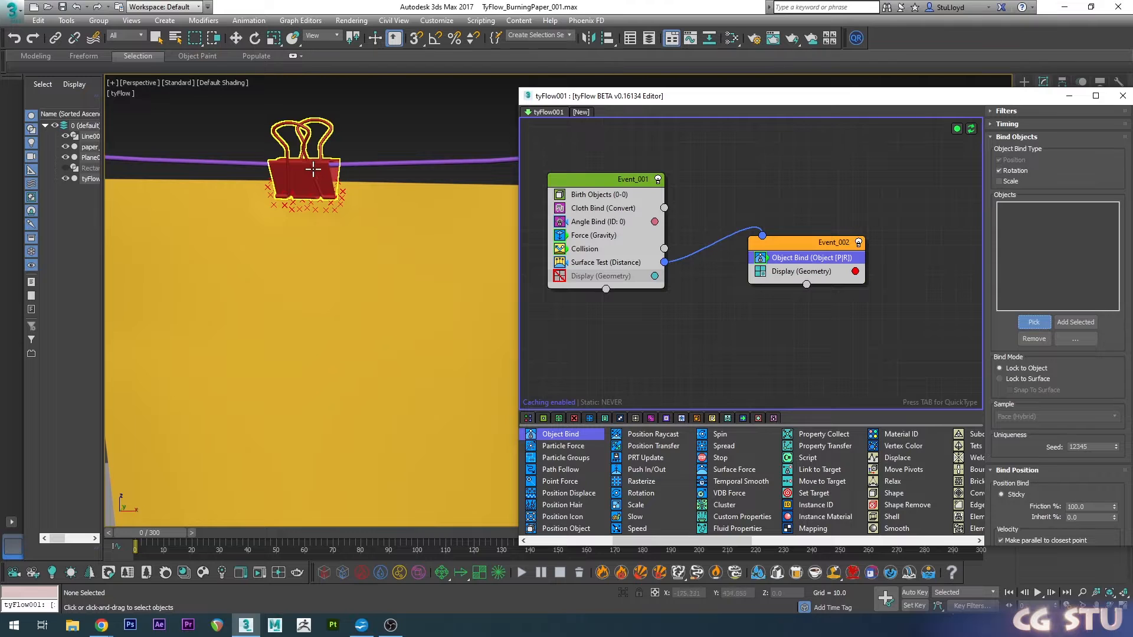
click(333, 165)
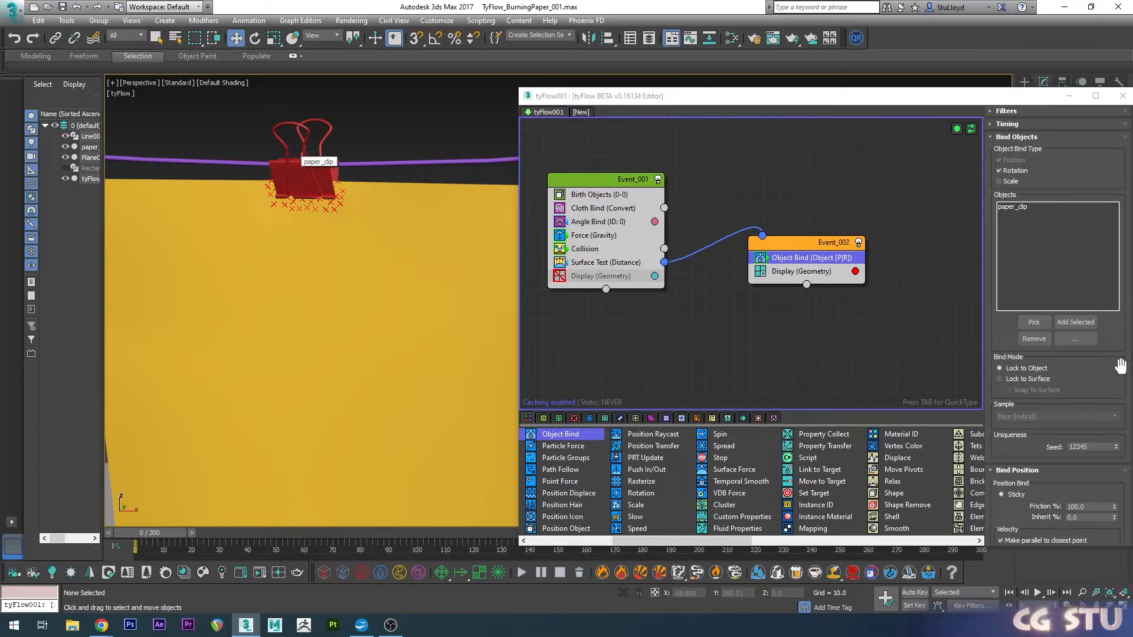
click(1001, 378)
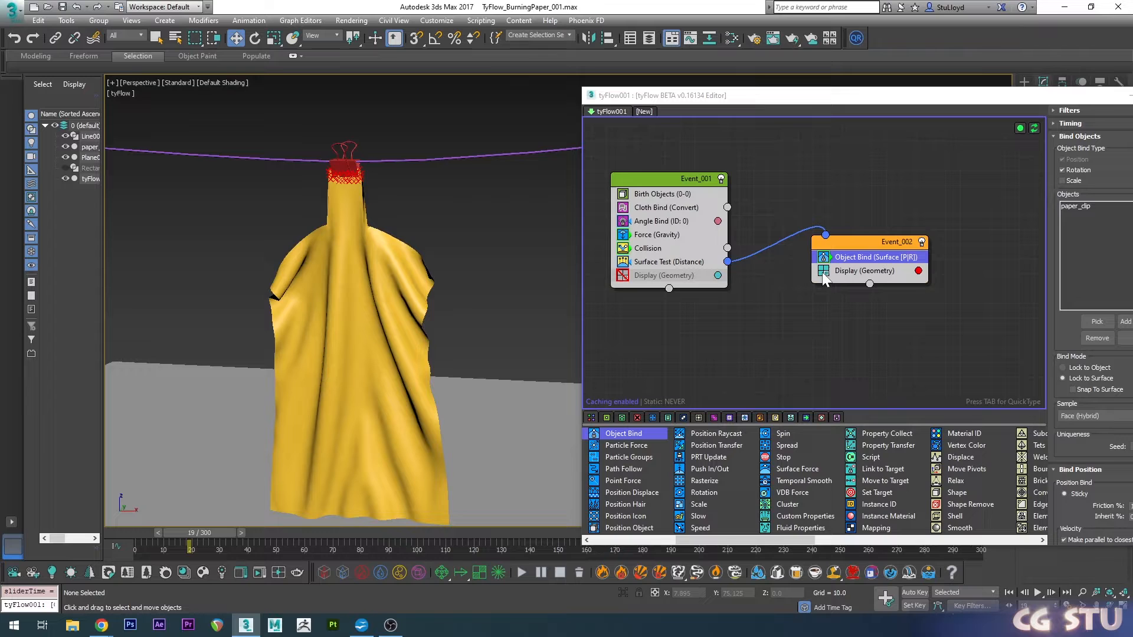
click(822, 271)
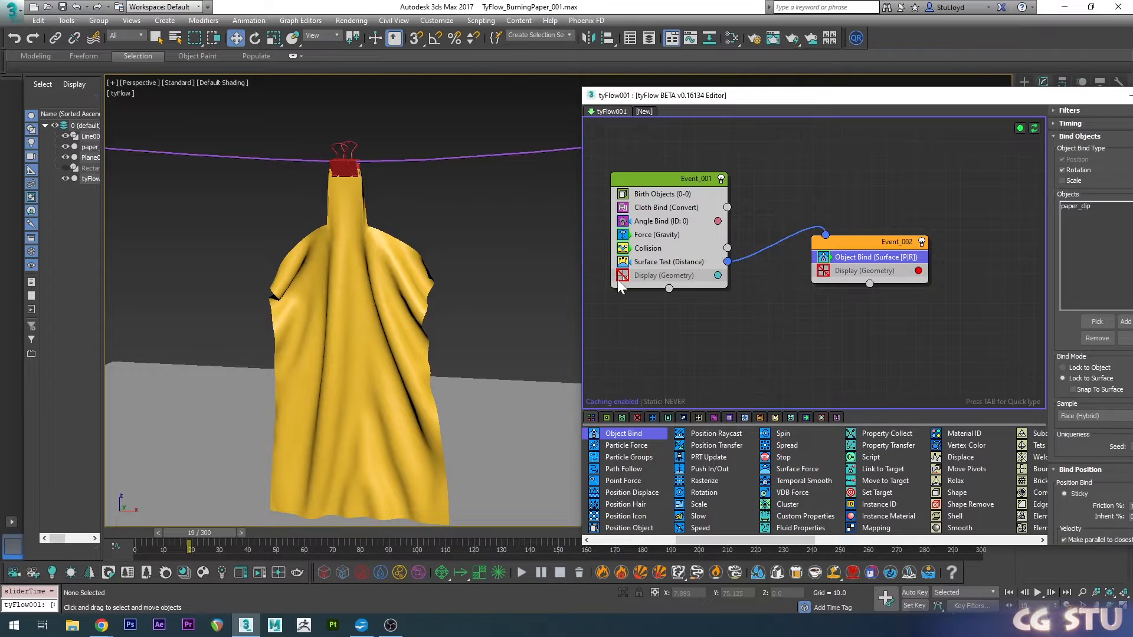
drag(203, 533, 150, 523)
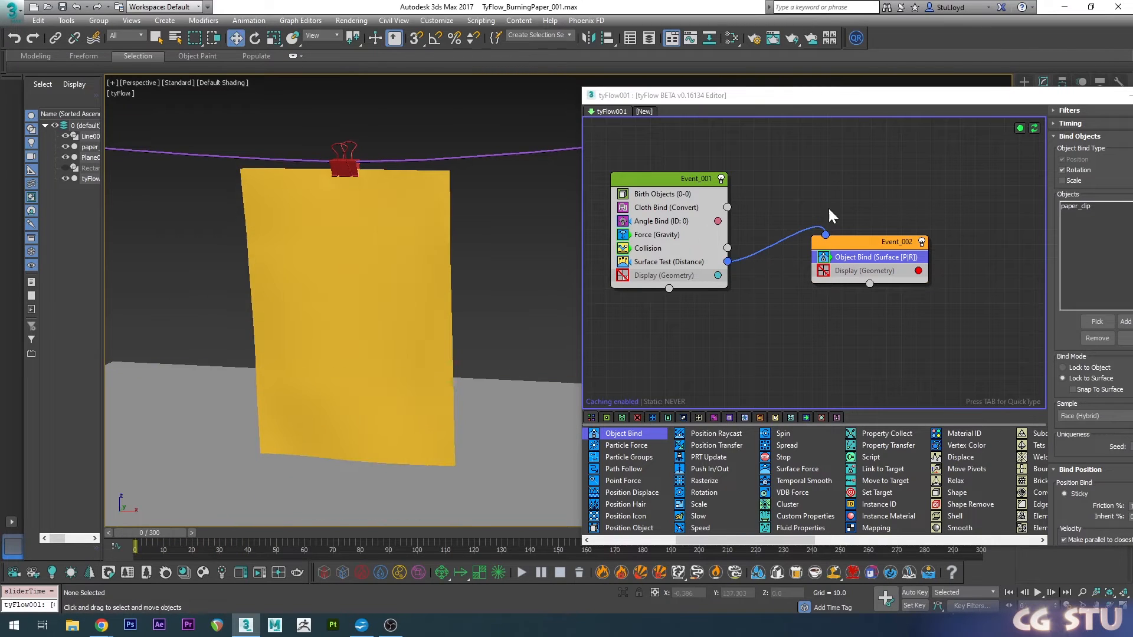
- Add a Particle Switch operator set to De-activate bindings below Object Bind in Event_002
middle_drag(907, 362, 891, 356)
drag(753, 538, 856, 538)
drag(880, 446, 860, 301)
drag(844, 263, 845, 263)
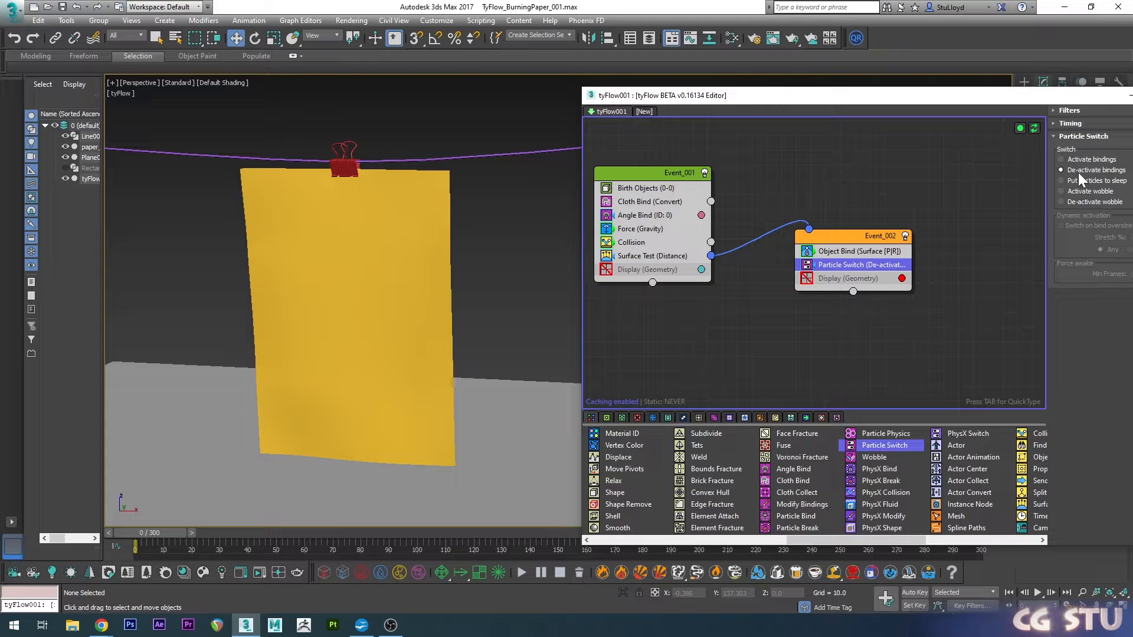
- Scrub the timeline to preview the paper hanging from the clip and return to frame 0
drag(158, 533, 278, 524)
key(w)
drag(812, 95, 754, 95)
scroll(395, 332, up, 3)
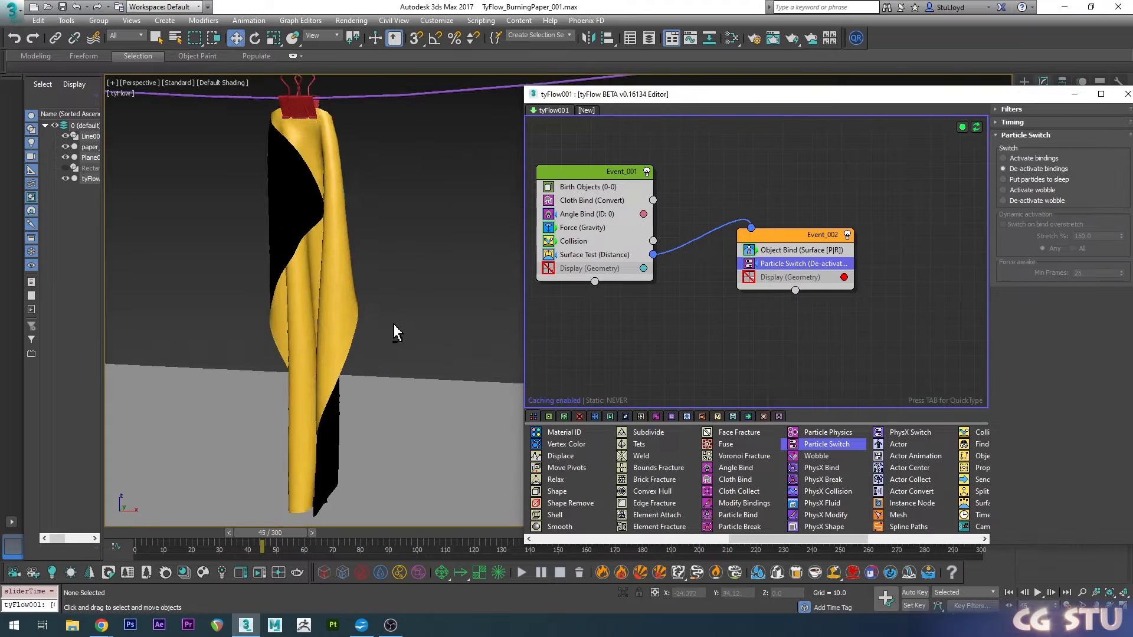
scroll(395, 332, down, 3)
drag(267, 532, 204, 511)
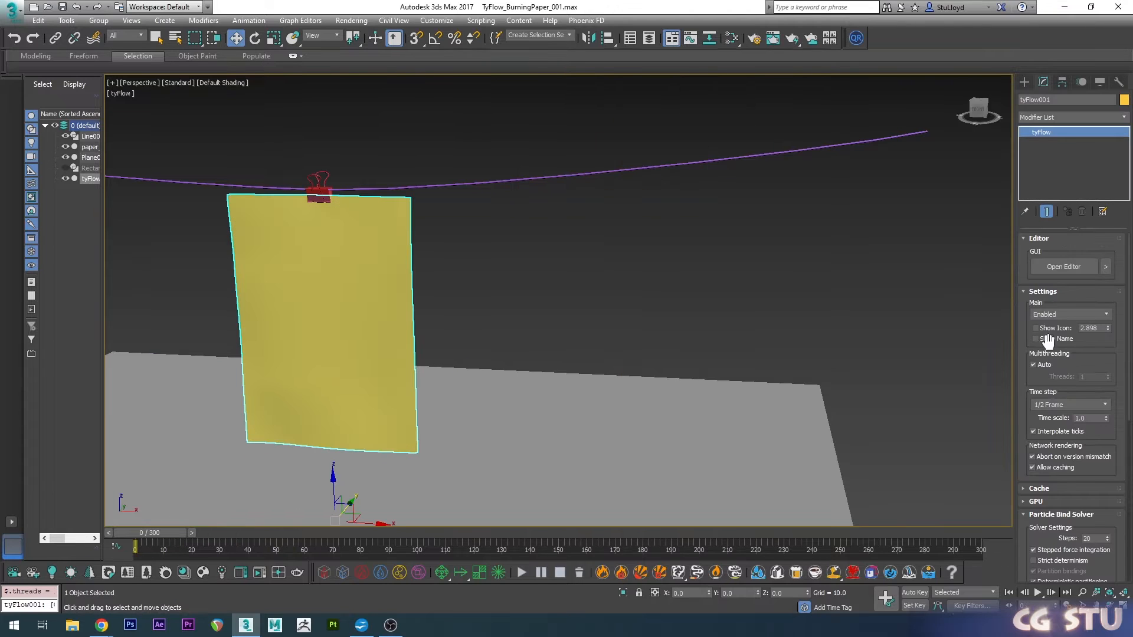
- Try a time step of 1/12 Frame with 75 particle bind solver steps and scrub the timeline
click(1064, 405)
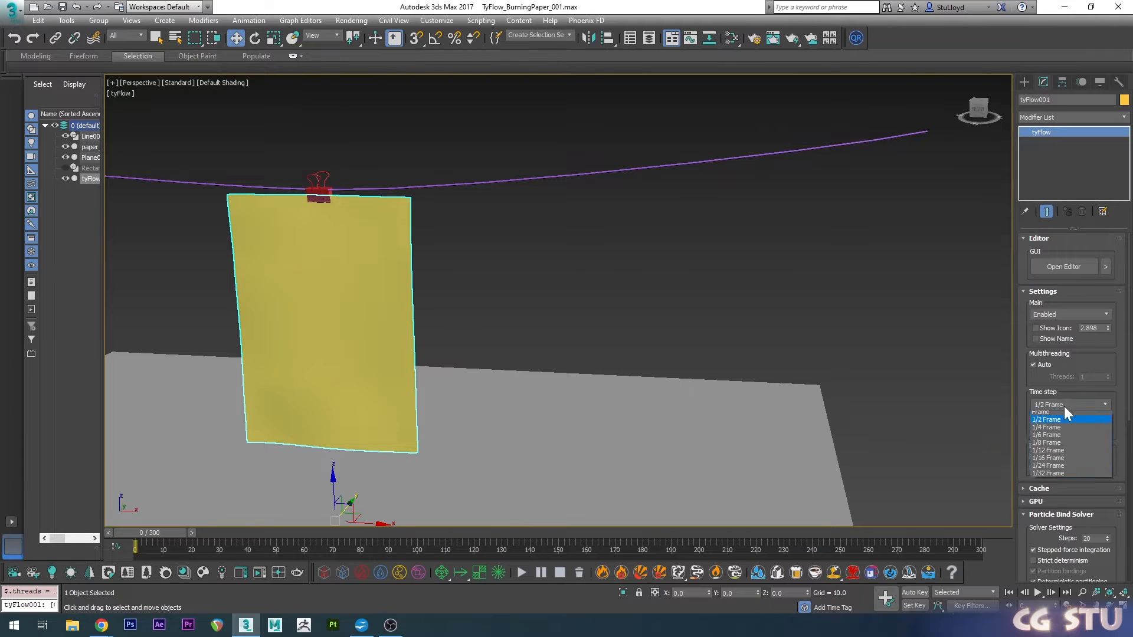
click(1050, 454)
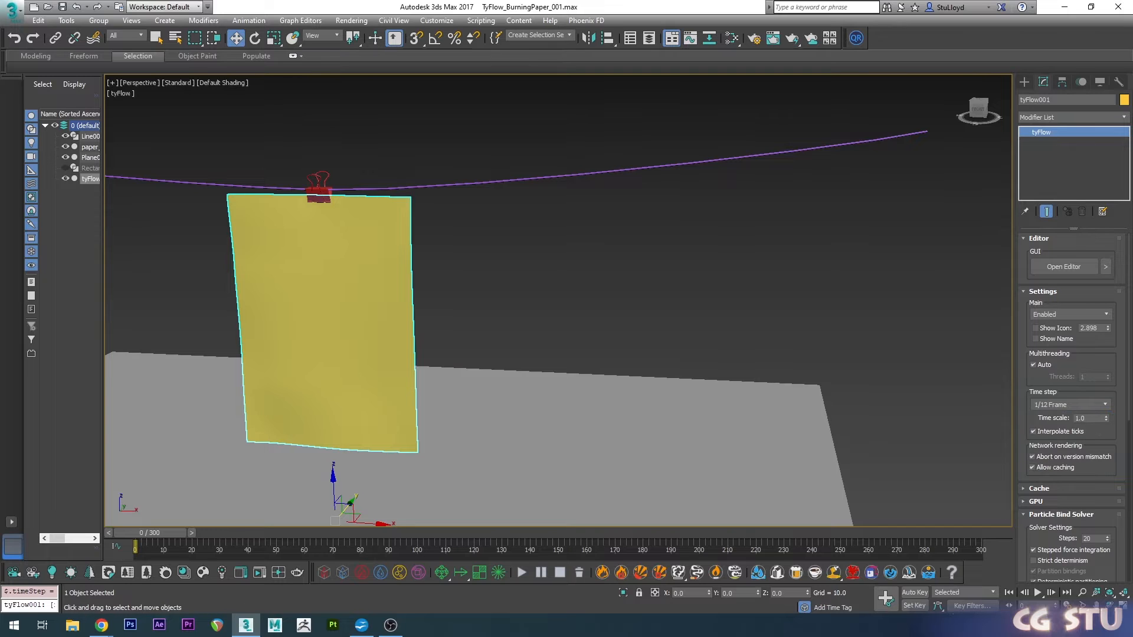
click(1090, 539)
text(75)
key(Return)
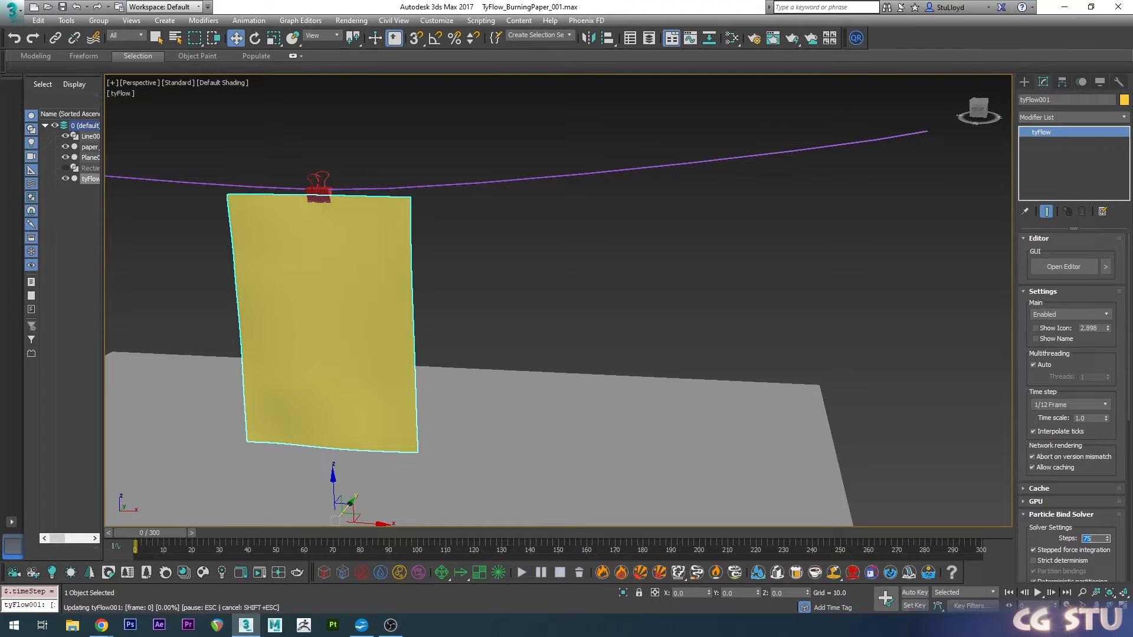
alt+middle_drag(472, 354, 157, 525)
drag(157, 525, 136, 514)
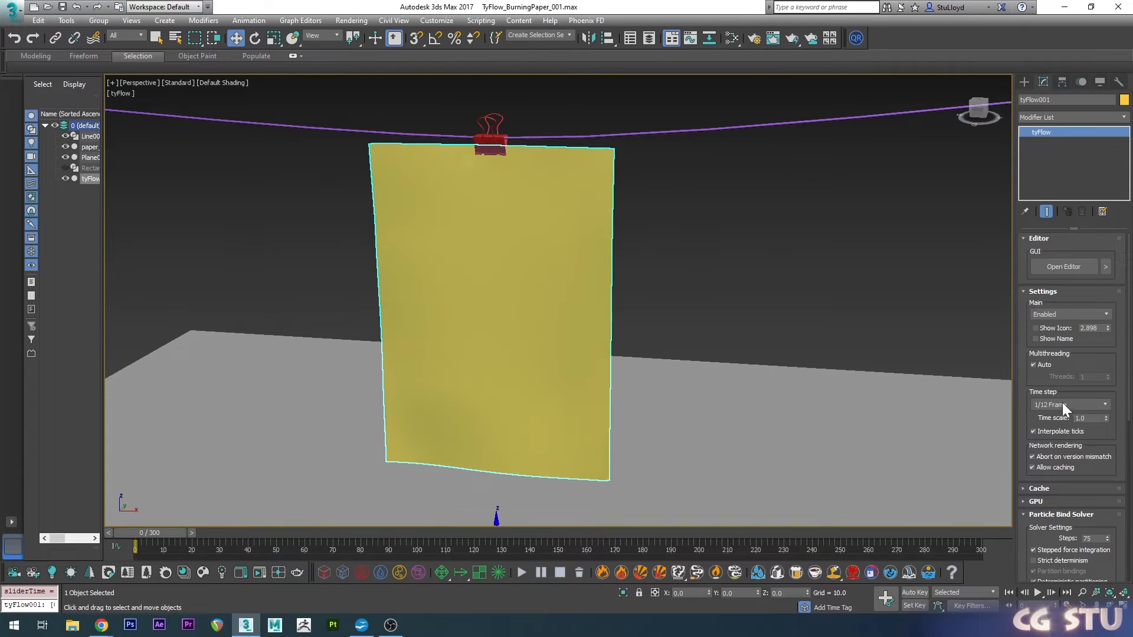
- Set the flow's time step to Frame and the particle bind solver steps to 20
click(1061, 404)
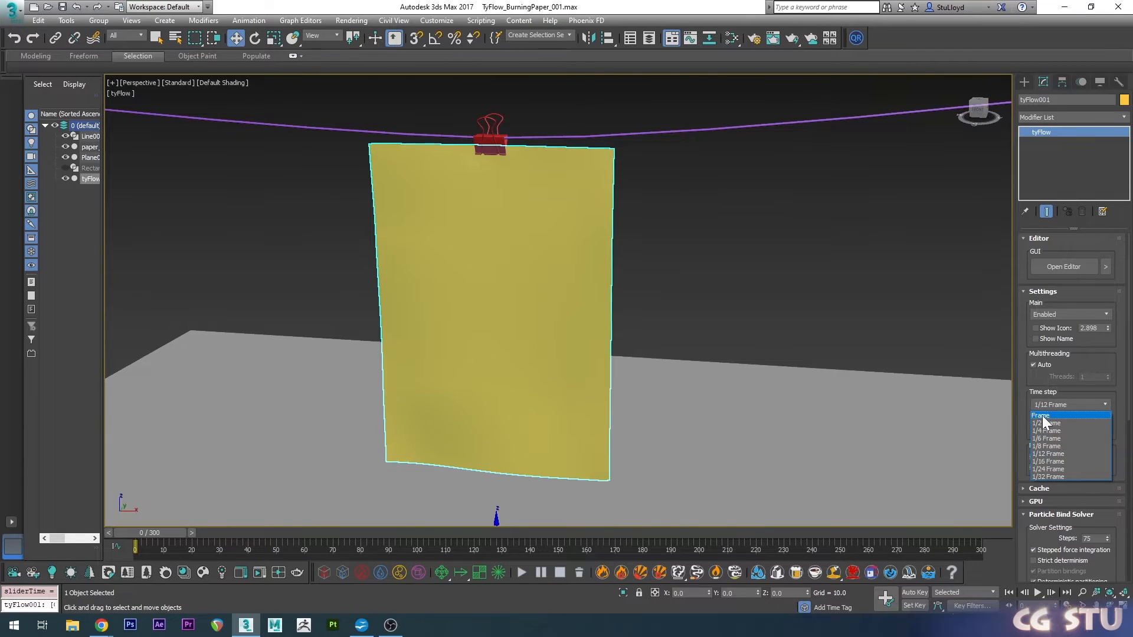
click(1042, 415)
double_click(1089, 537)
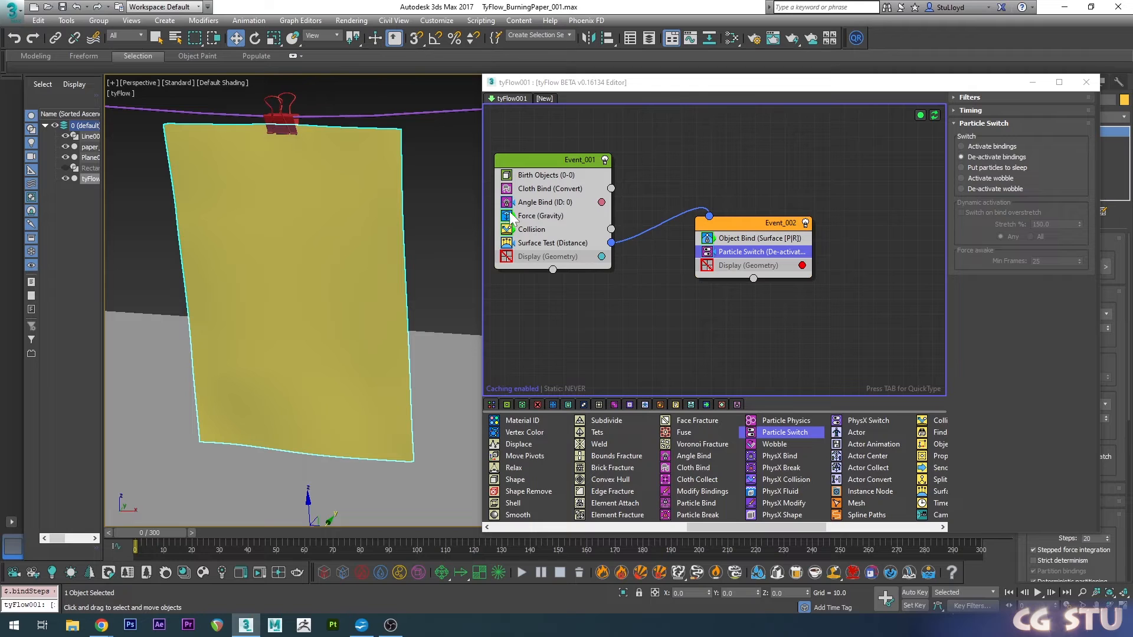
- Disable the Force (Gravity) operator in Event_001, check the timeline and close the tyFlow editor
click(505, 217)
mouse_move(157, 531)
mouse_down()
mouse_move(305, 530)
mouse_move(154, 534)
mouse_up()
key(w)
click(1085, 82)
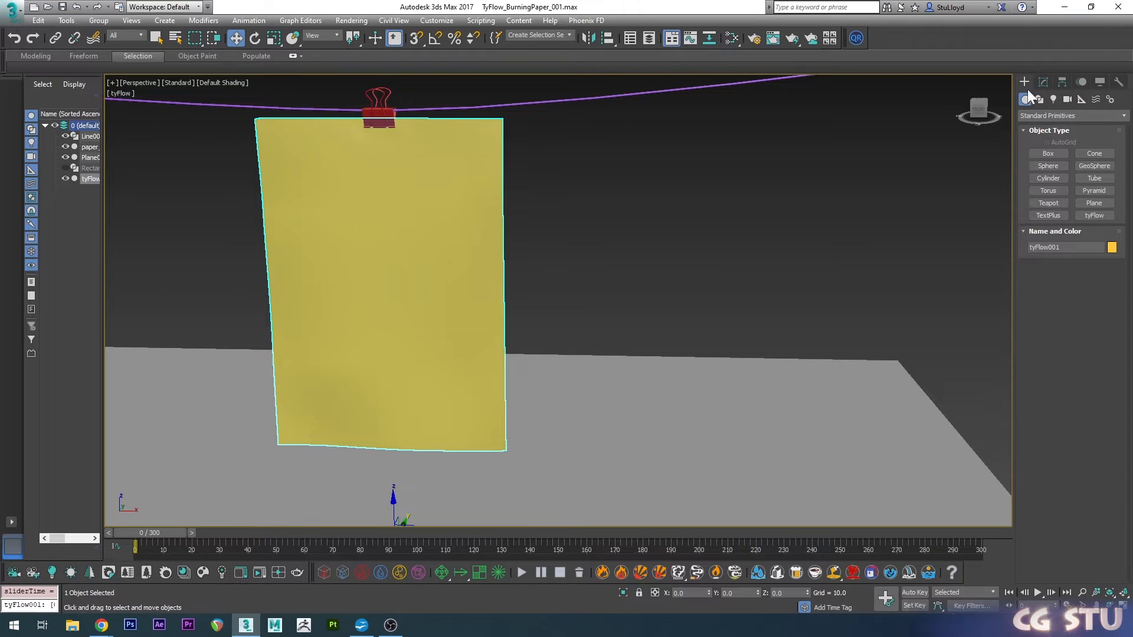
- Create a GeoSphere of about 0.54 radius on the paper's lower right and copy it to the paper's upper left
click(1092, 166)
drag(589, 441, 593, 446)
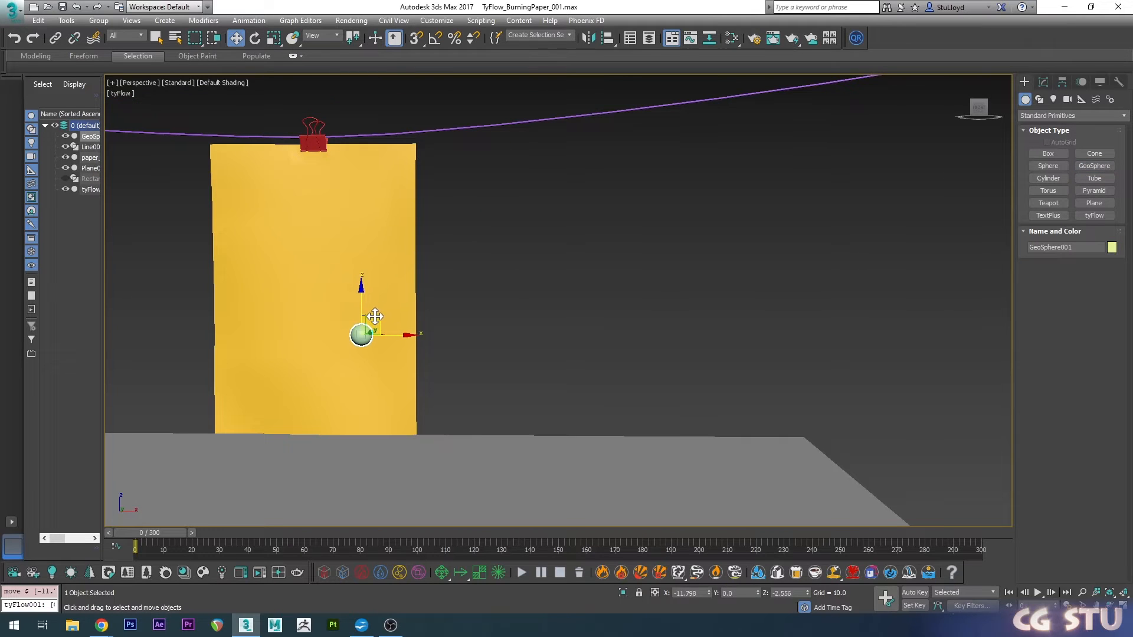
alt+middle_drag(336, 349, 308, 377)
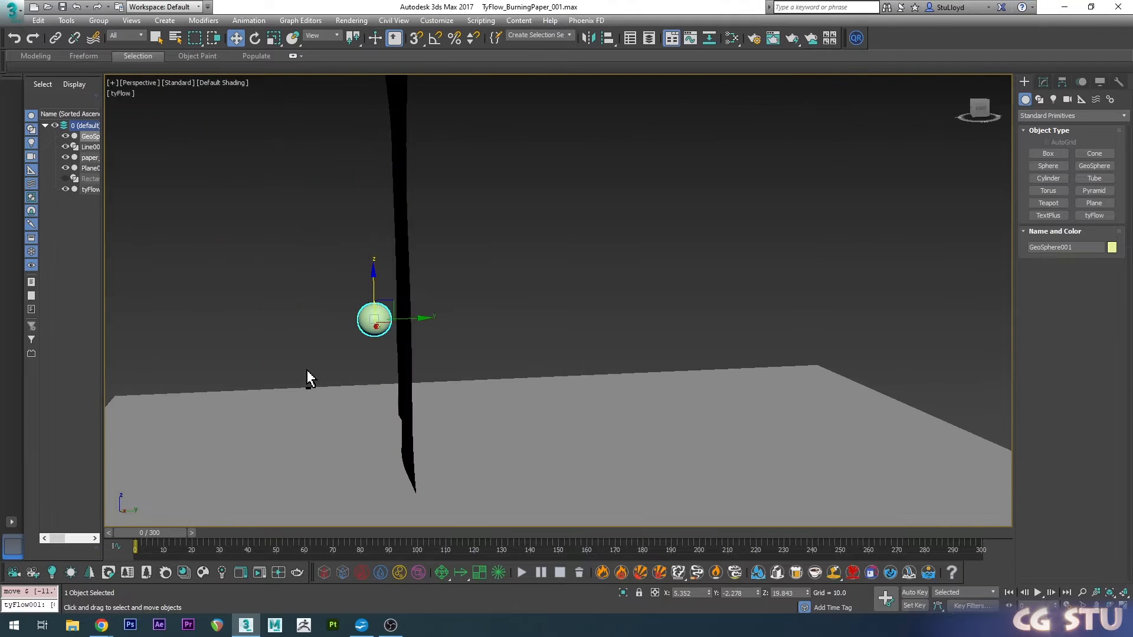
drag(406, 317, 435, 317)
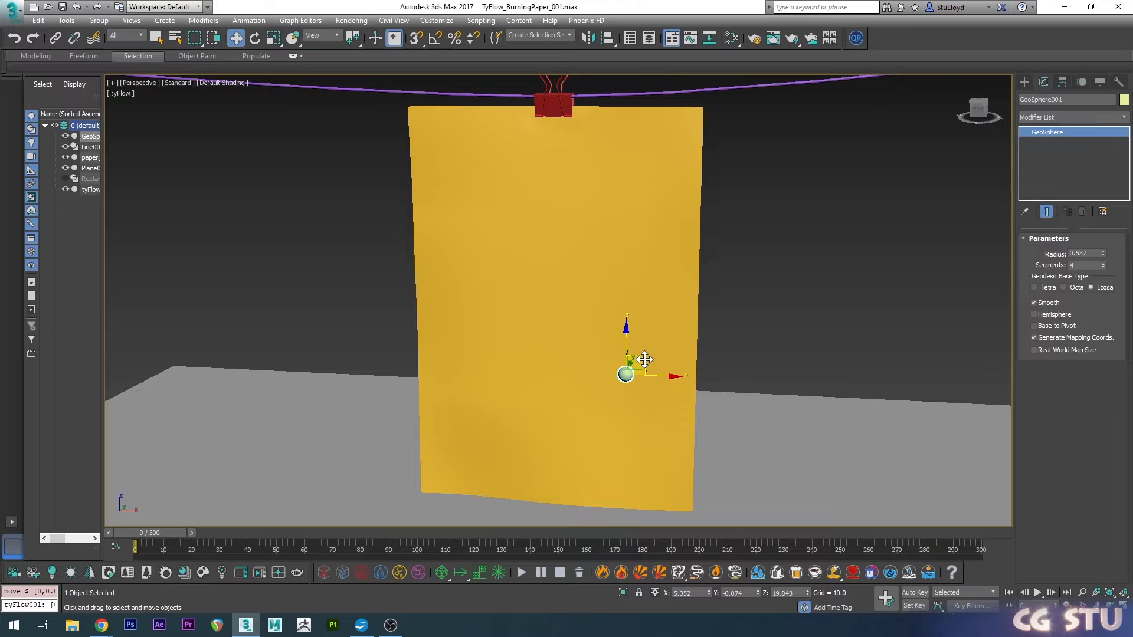
mouse_move(644, 359)
shift+mouse_down()
mouse_move(525, 265)
mouse_move(496, 281)
shift+mouse_up()
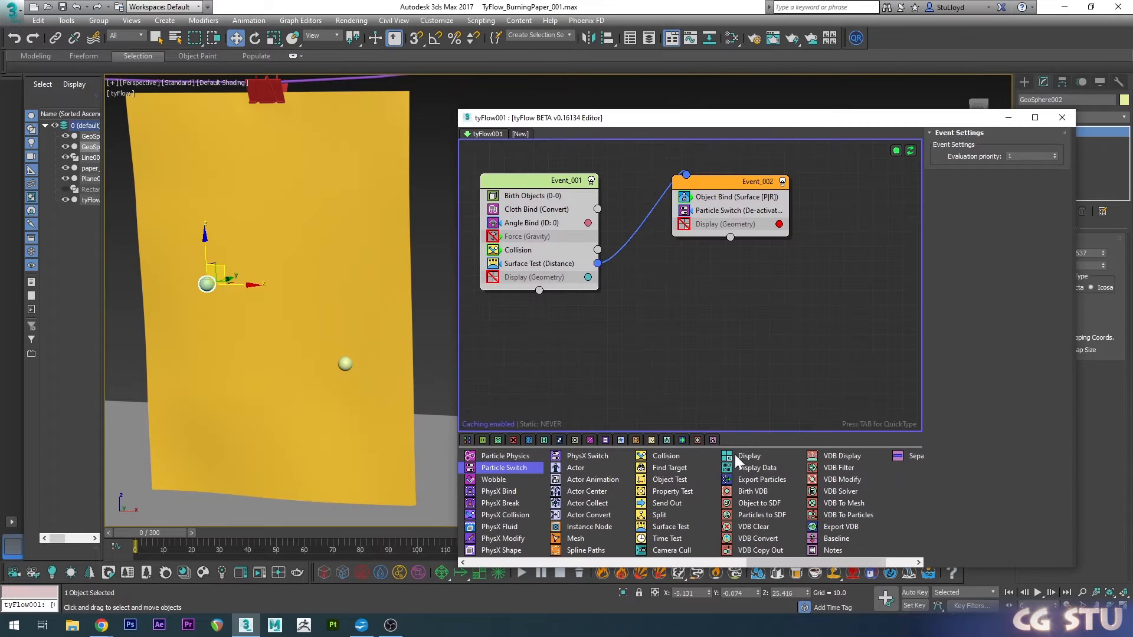
- Add an Object Test operator below Surface Test in Event_001 and pick both GeoSpheres as its objects
drag(666, 479, 562, 289)
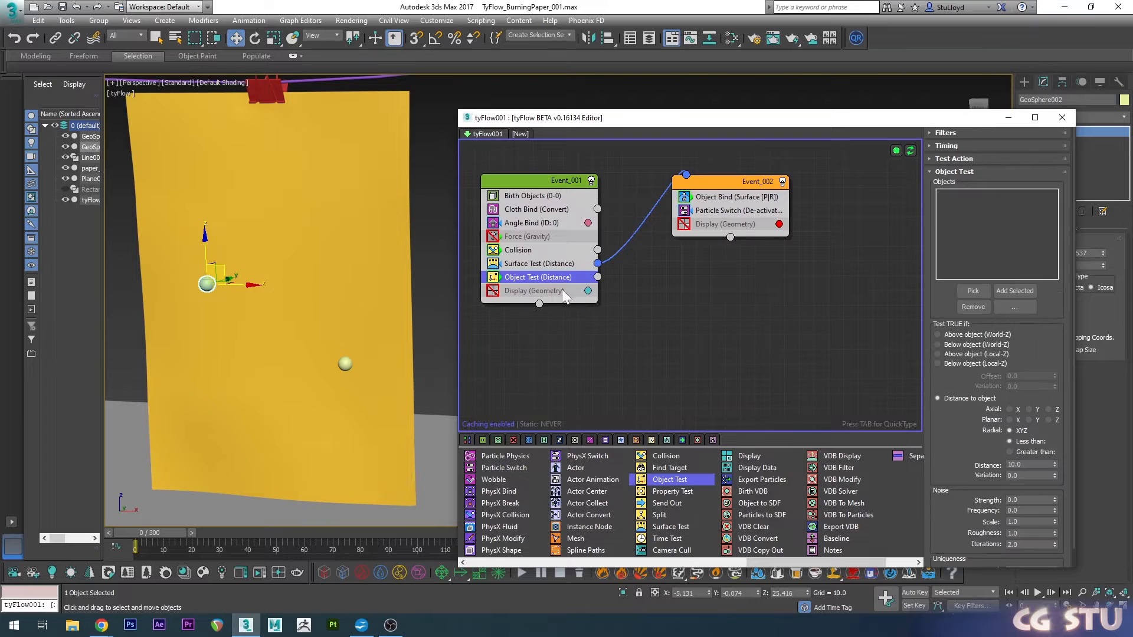
click(973, 290)
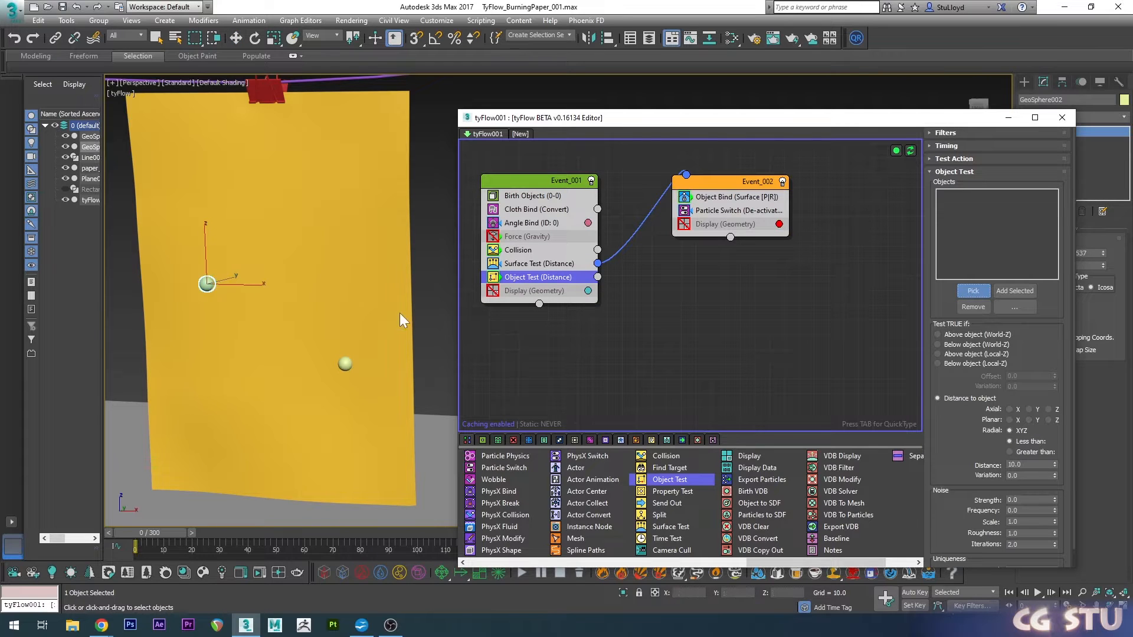
click(344, 364)
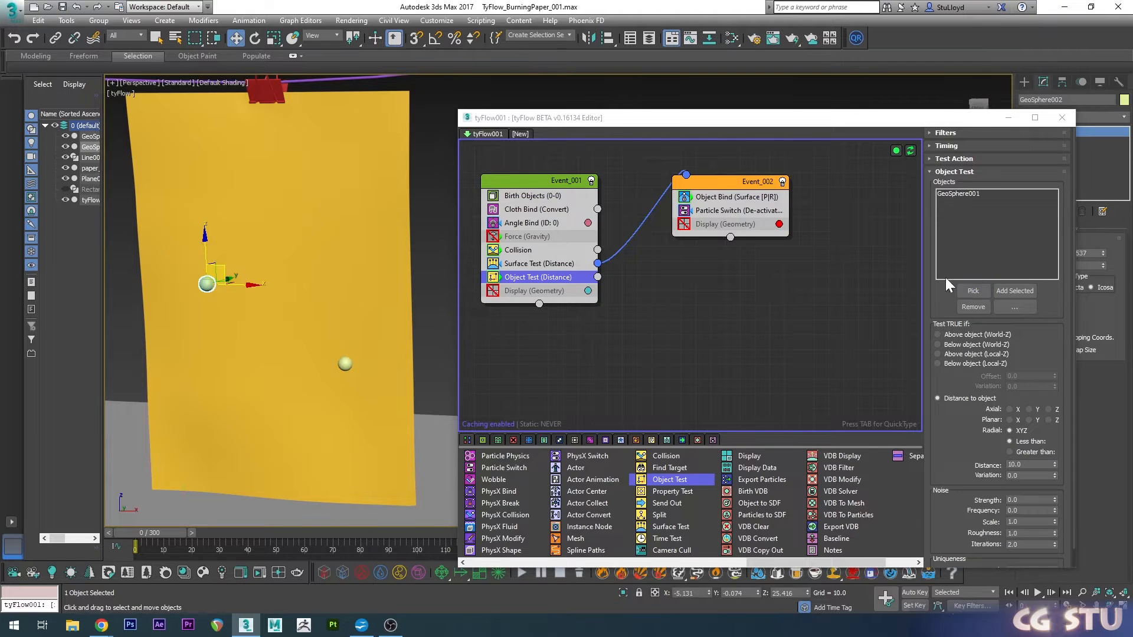
click(209, 284)
- Create a new event with a Particle Groups operator set to simulation group 2 and wire Object Test to it
drag(754, 559, 568, 561)
drag(490, 477, 722, 327)
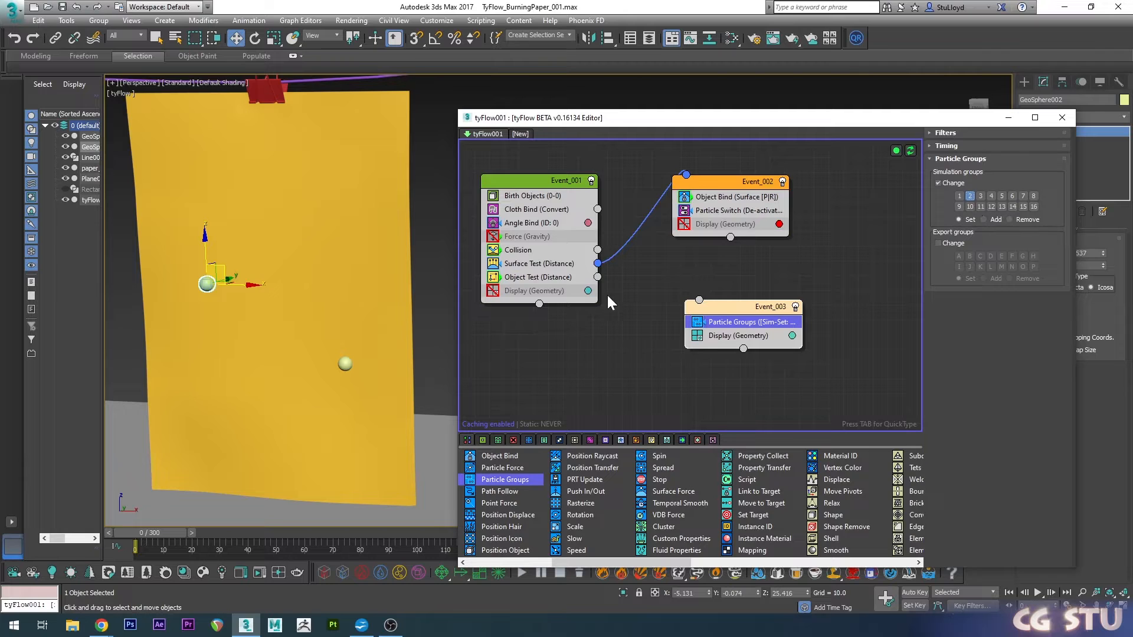
drag(598, 277, 699, 299)
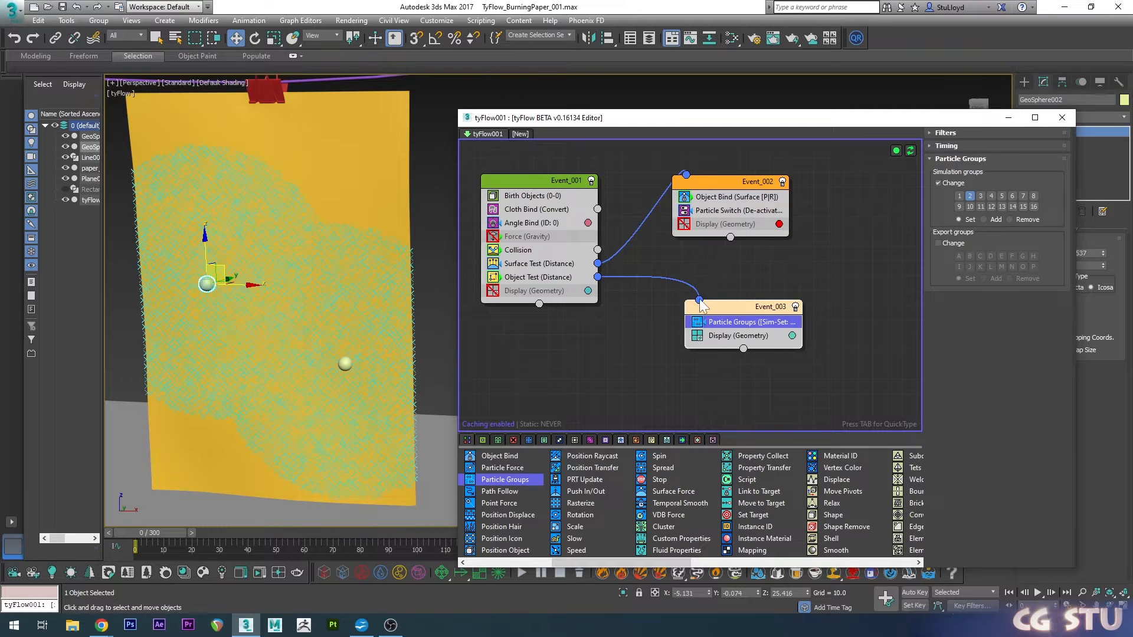
- Change the display color of Event_003's particles to pure red
click(791, 335)
drag(834, 390, 806, 366)
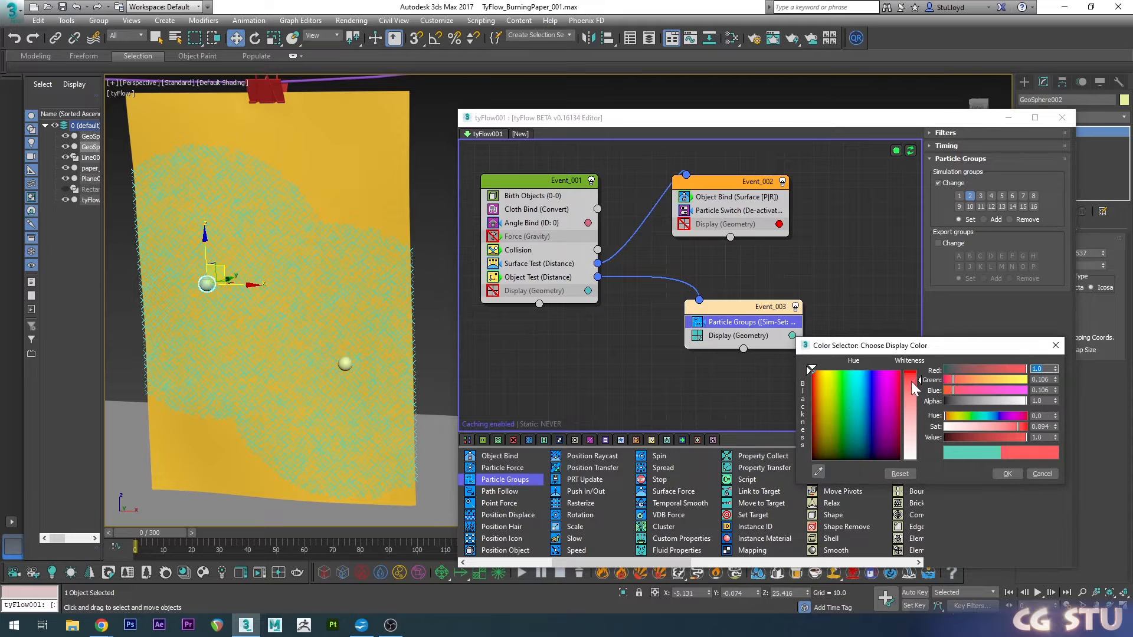
drag(911, 381, 913, 372)
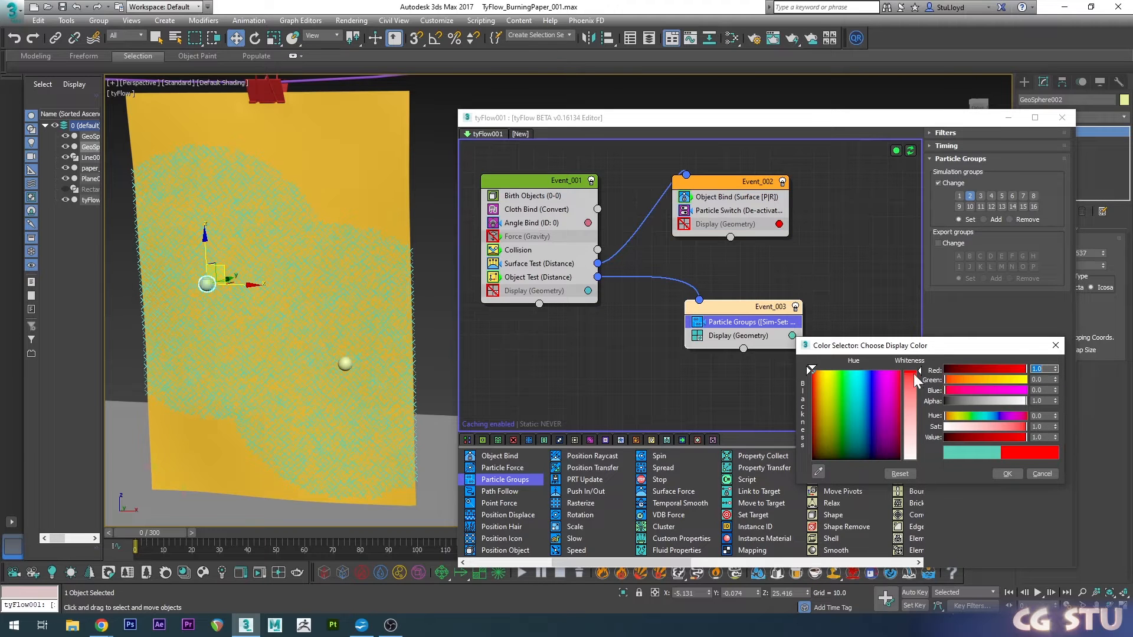
click(1003, 473)
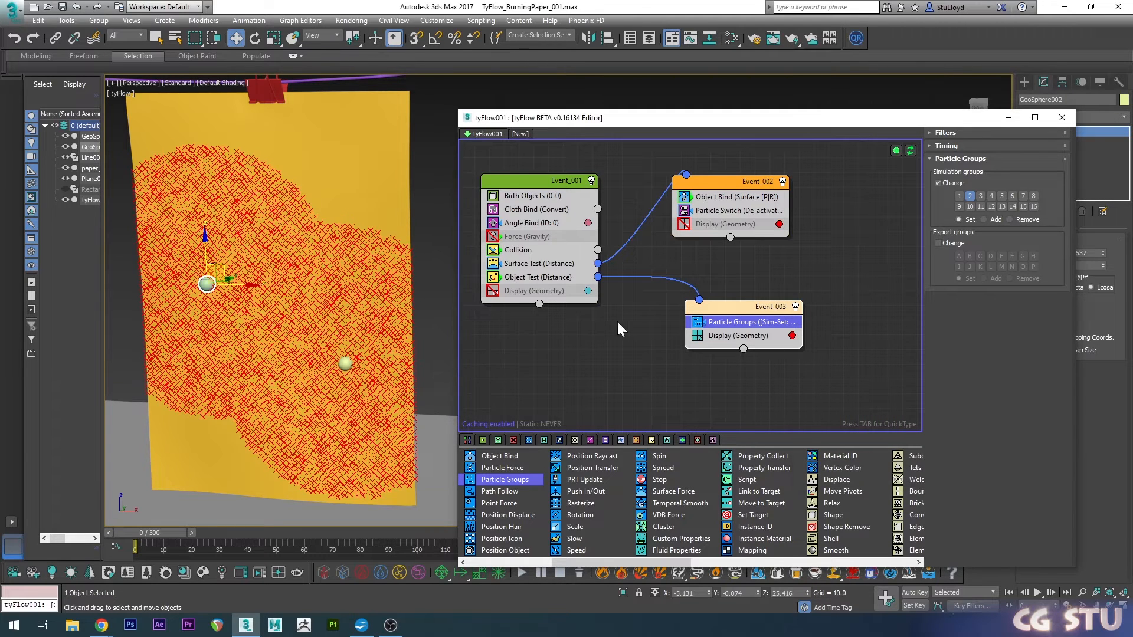
- Display Event_003's particles as Sprites with a size multiplier of 0.3
click(742, 336)
click(958, 157)
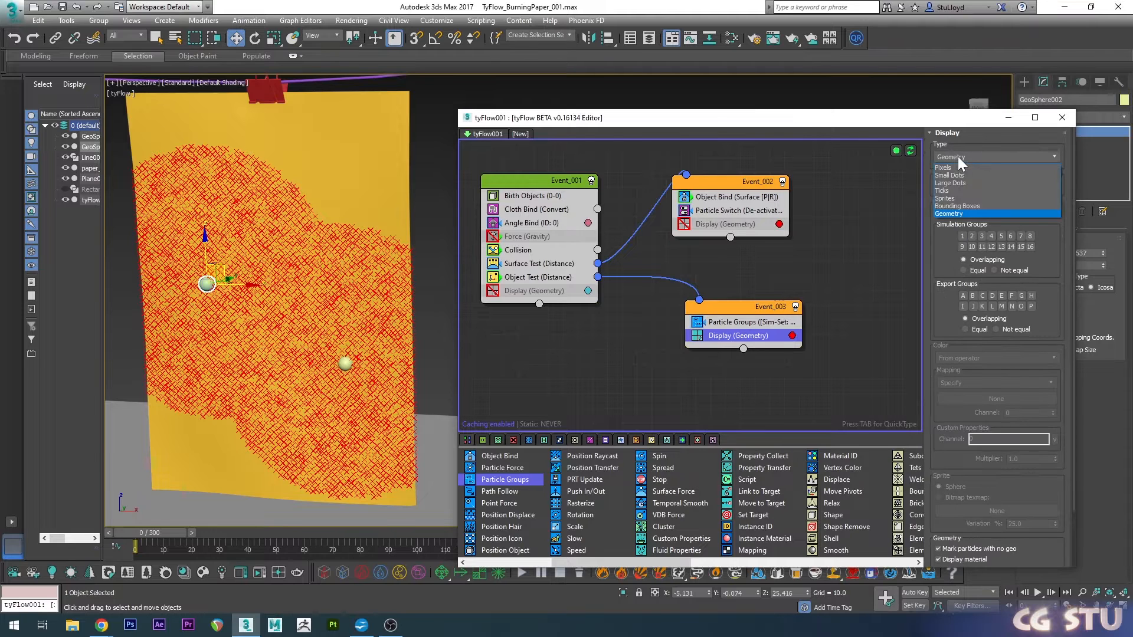
click(941, 198)
click(1046, 188)
click(1046, 188)
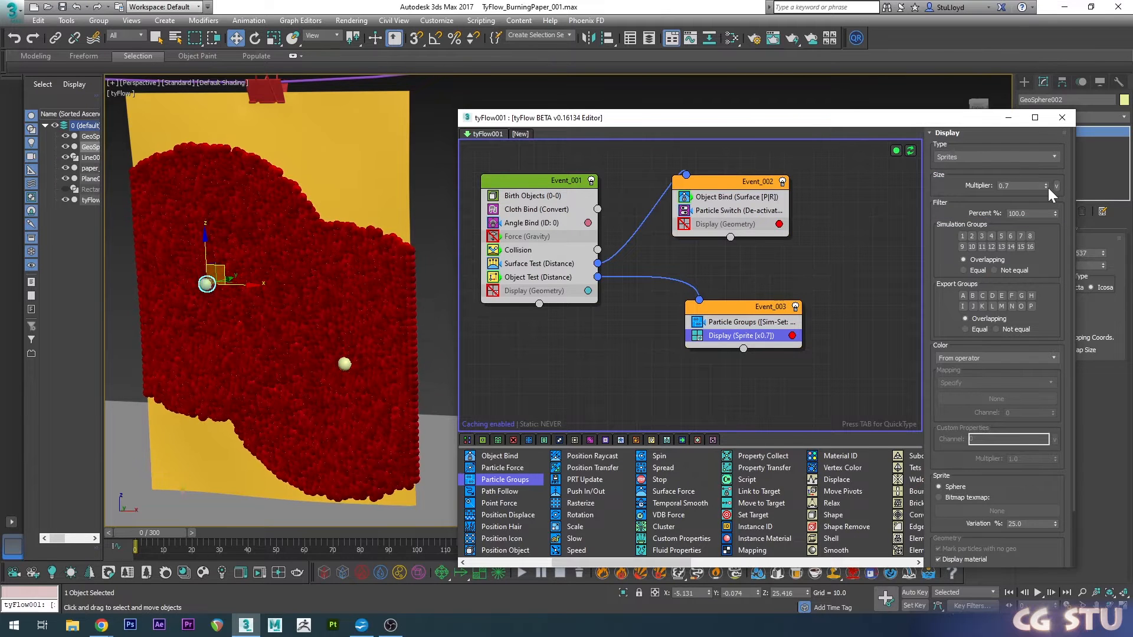
click(1046, 188)
click(1046, 188)
click(1046, 188)
click(1046, 189)
click(1047, 187)
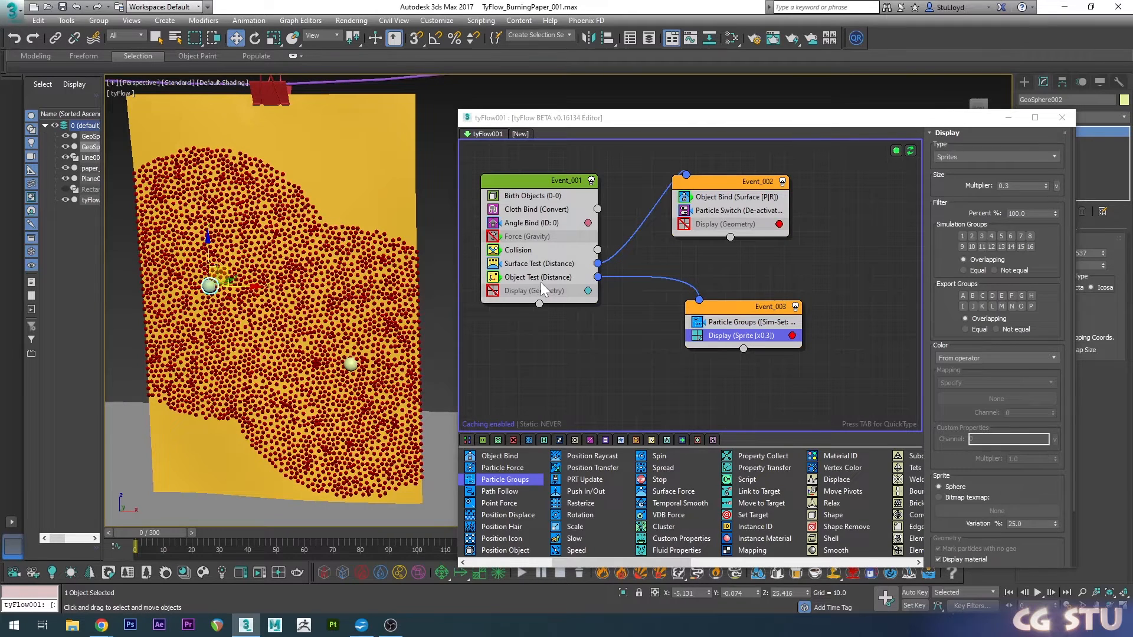
- Reduce the Object Test distance in Event_001 to 0.6 and hide both GeoSpheres in the scene
click(540, 278)
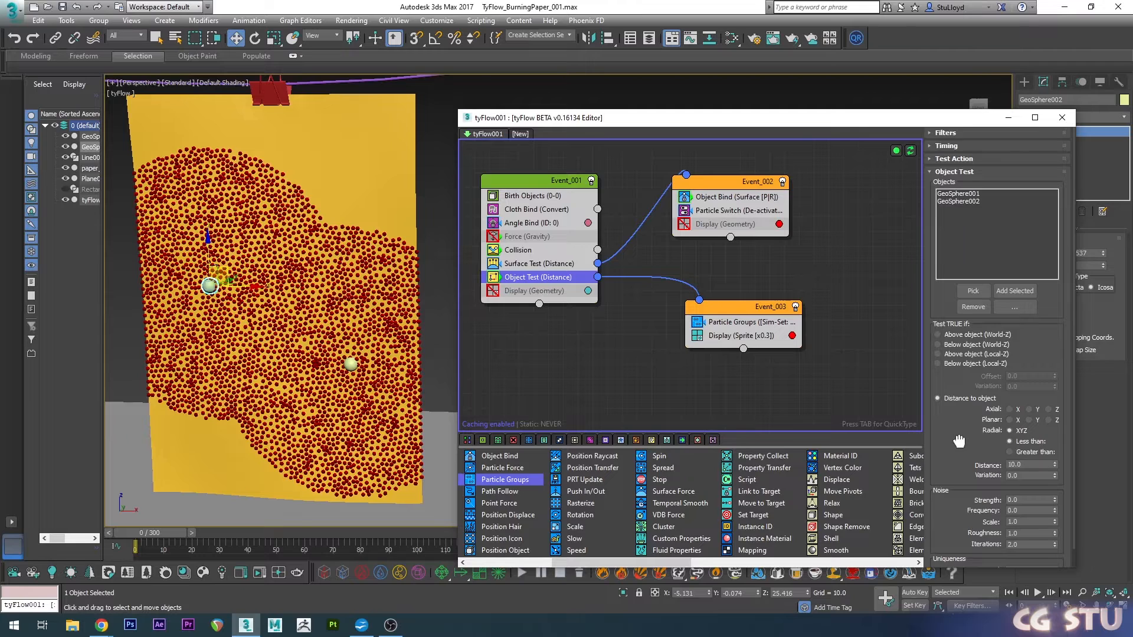
scroll(962, 436, down, 1)
drag(1054, 446, 1048, 501)
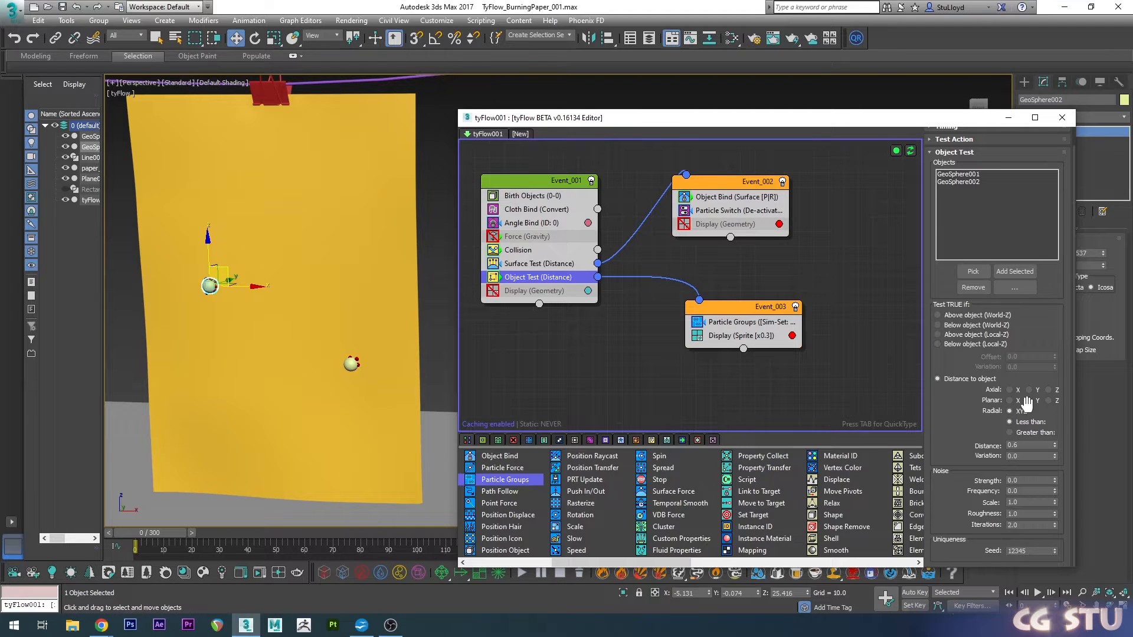
click(65, 135)
click(66, 146)
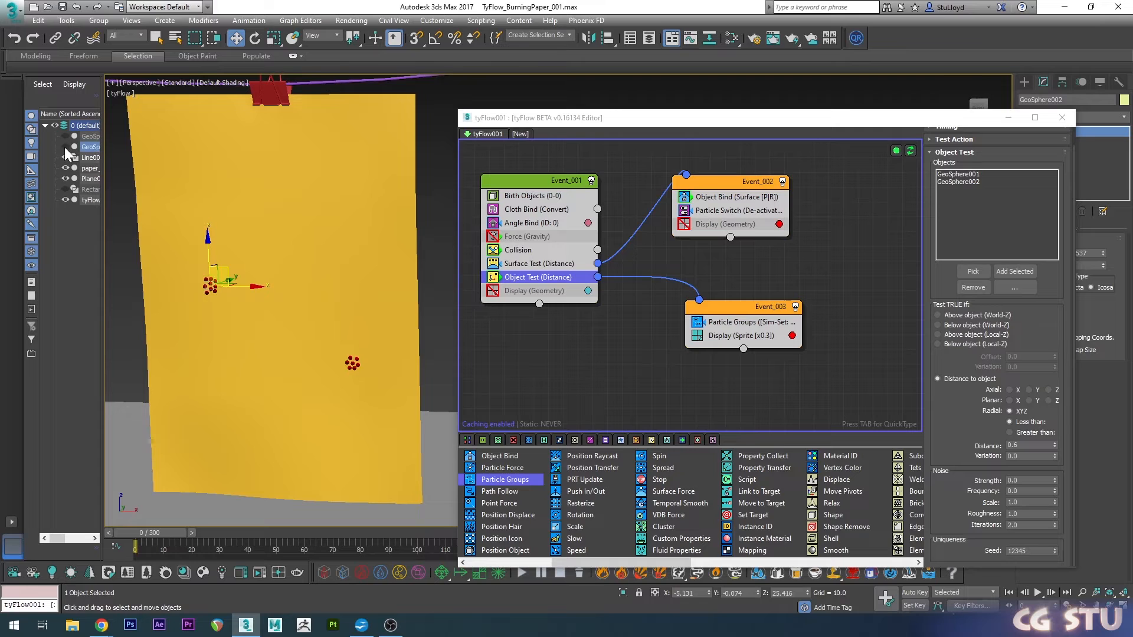
- Change the timing type of the Object Test operator in Event_001
scroll(962, 180, up, 1)
click(947, 146)
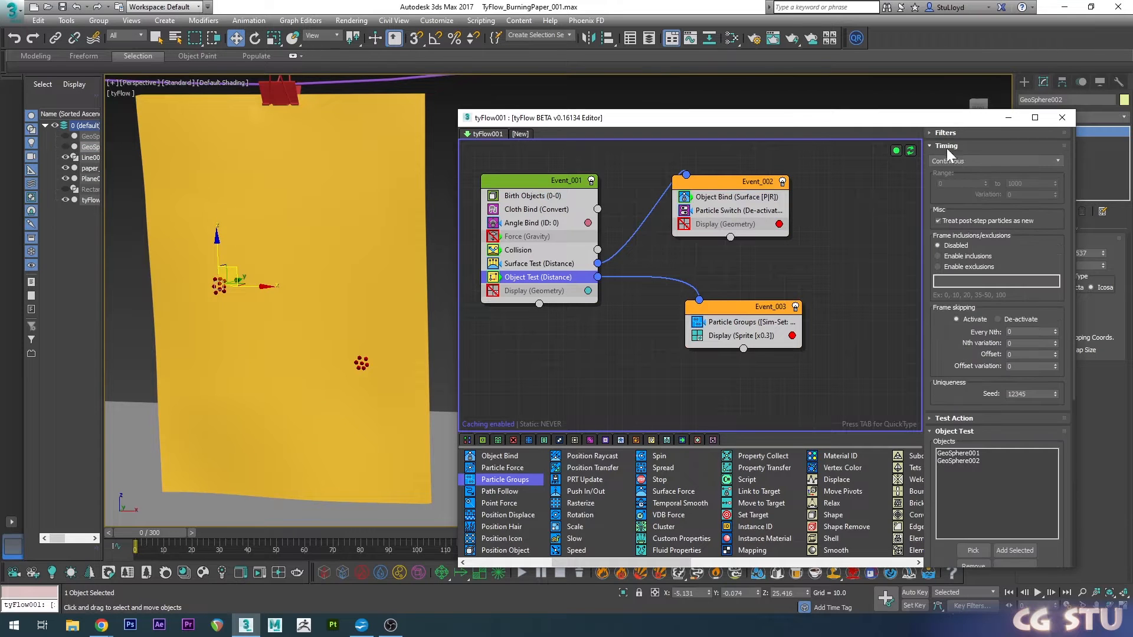
click(956, 159)
click(946, 172)
click(946, 145)
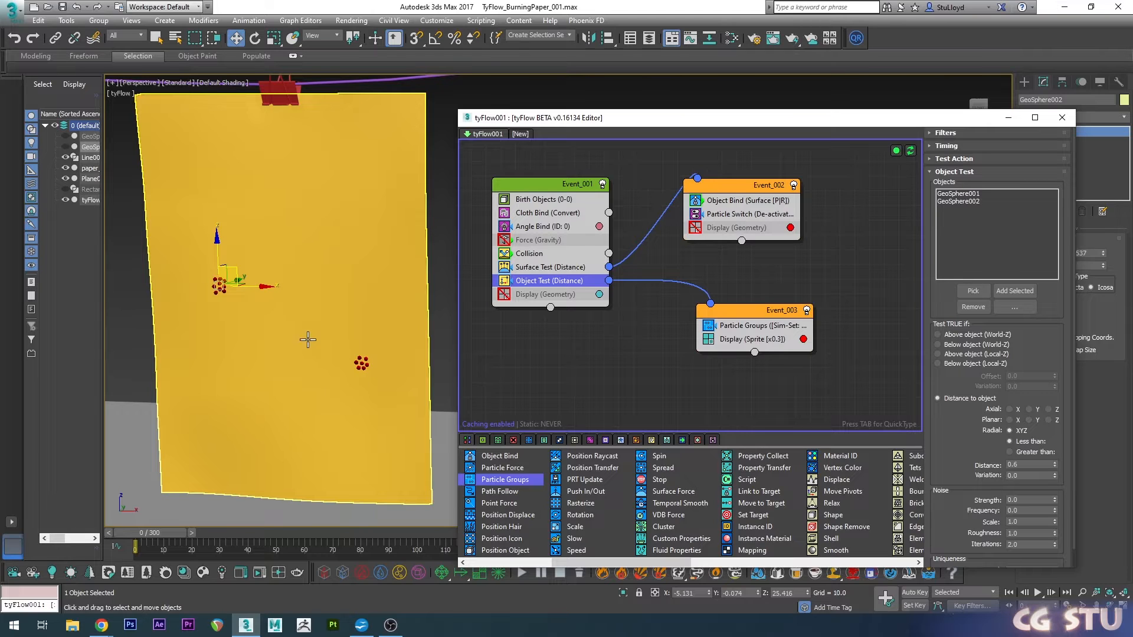
- Enable Event_001's Display operator and show its particles as green Sprites with a size multiplier of 0.3
middle_drag(505, 294, 510, 289)
click(509, 290)
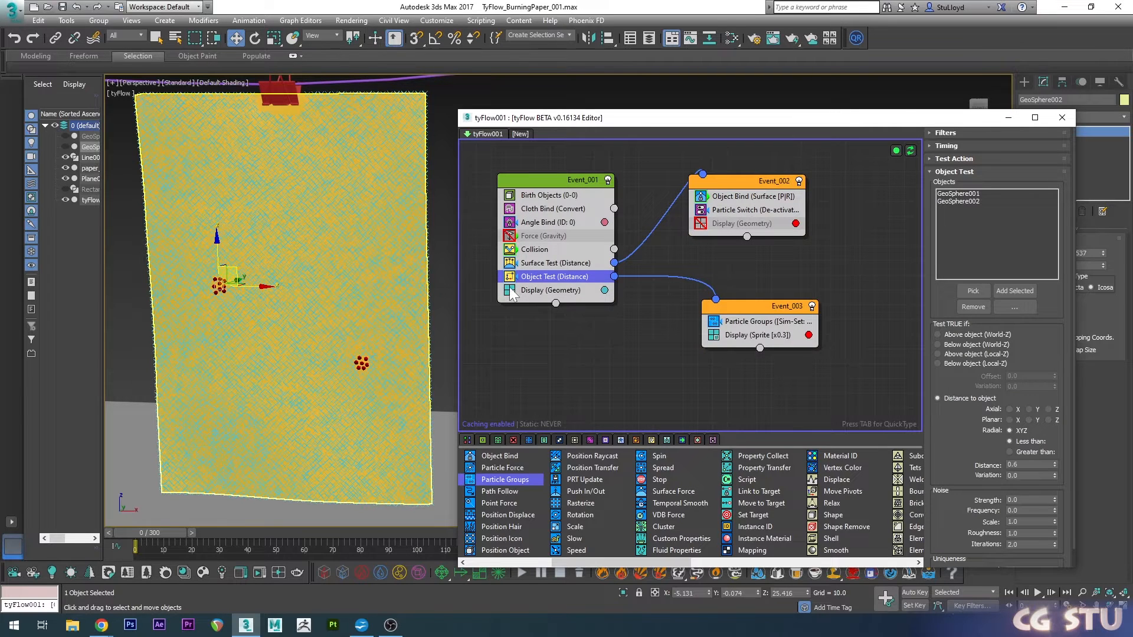
click(578, 291)
click(964, 157)
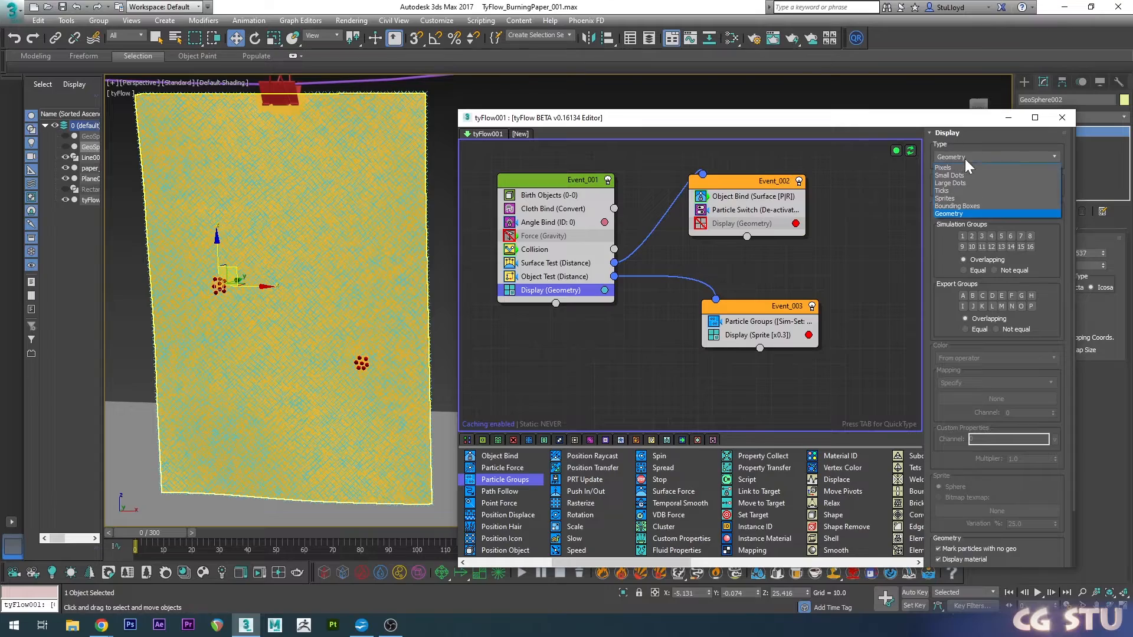
click(949, 200)
scroll(332, 354, up, 5)
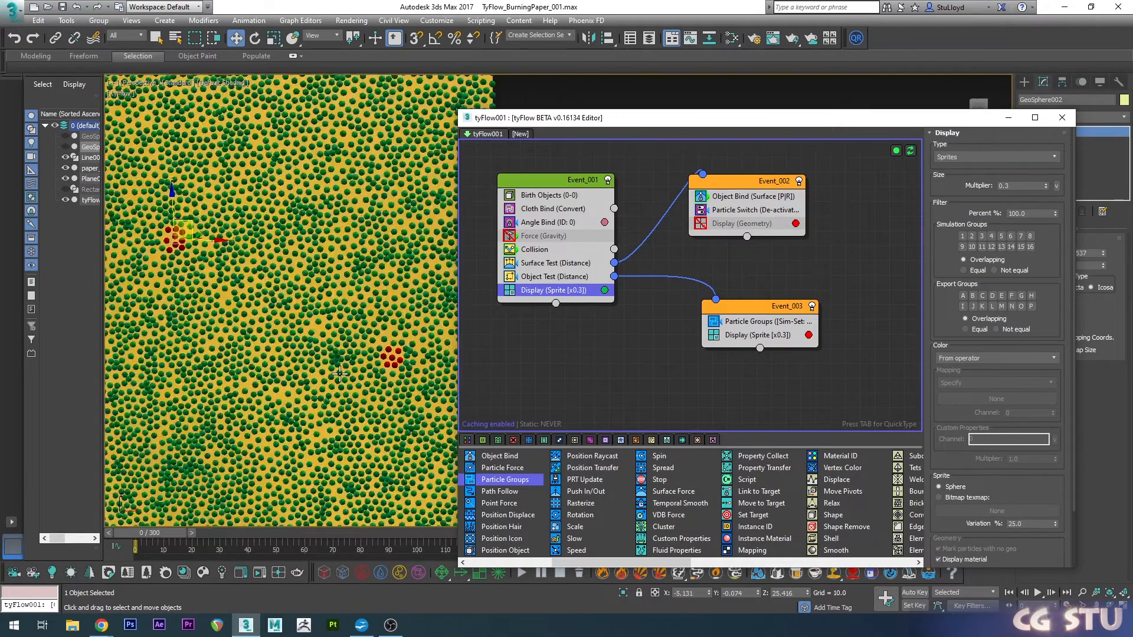
scroll(332, 354, up, 5)
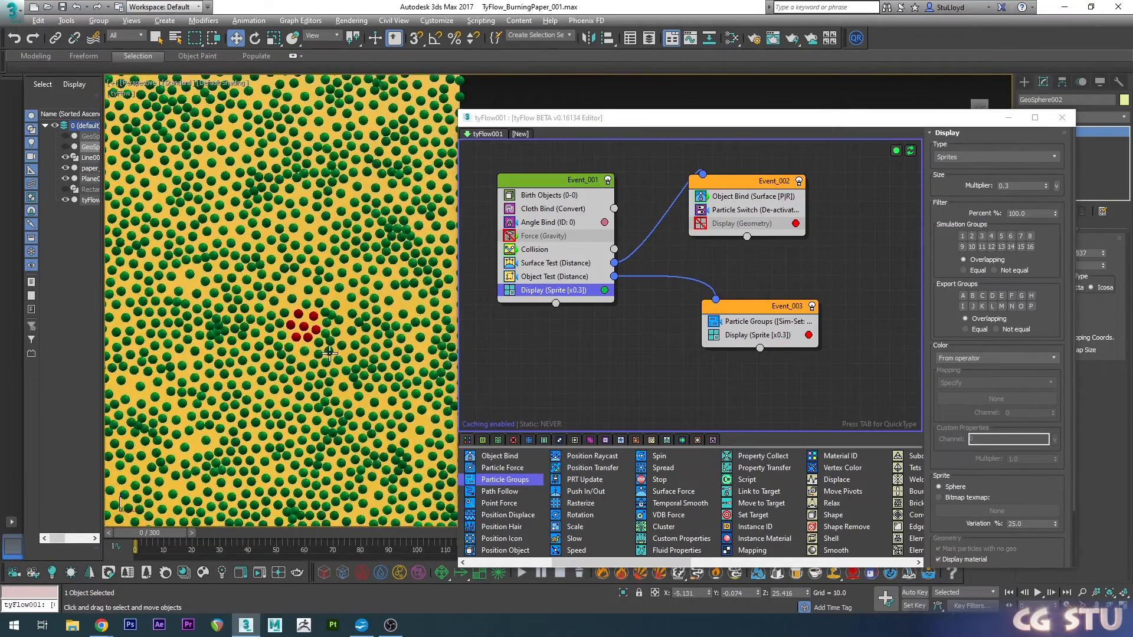
scroll(349, 340, down, 1)
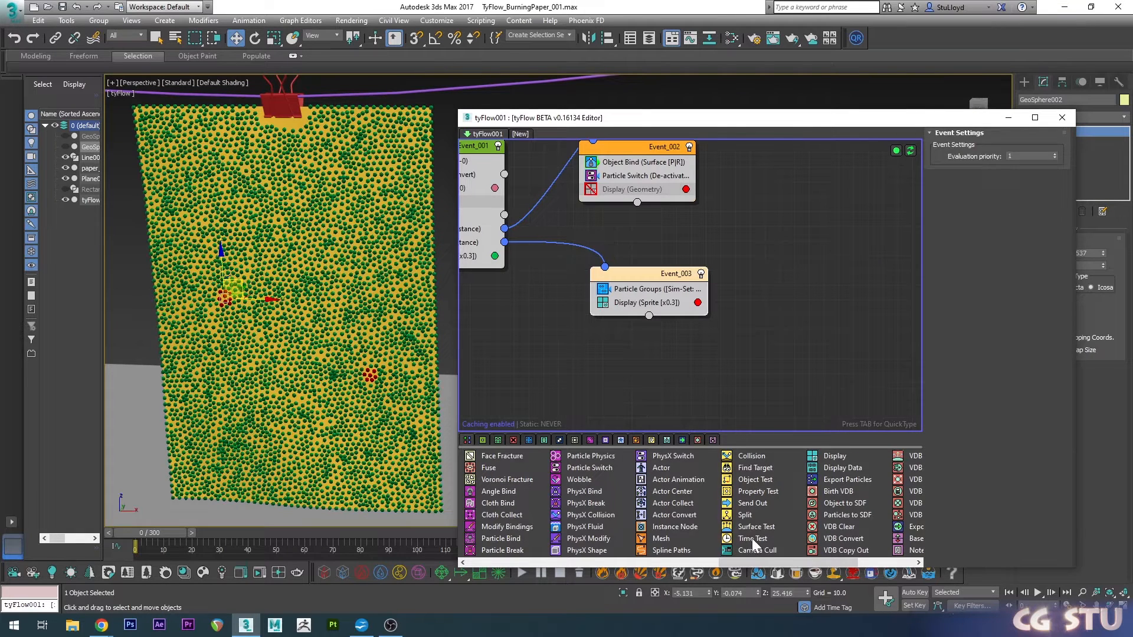
- Add a Time Test below Particle Groups in Event_003, testing event age of at least 10 with variation 0
drag(752, 538, 640, 308)
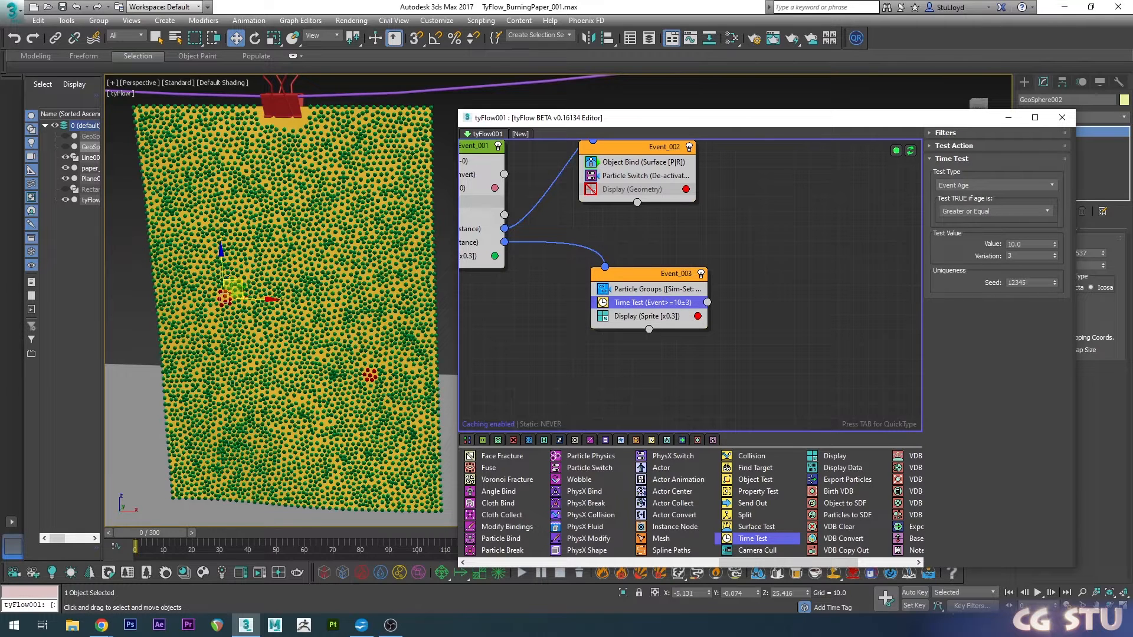
right_click(1054, 258)
middle_drag(791, 352, 735, 342)
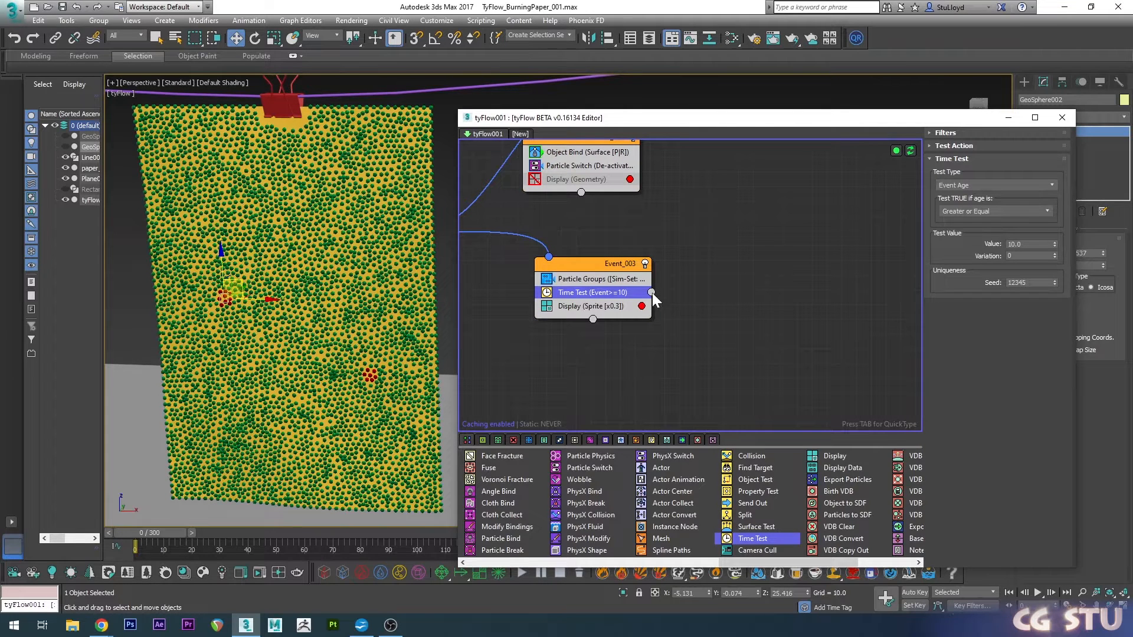
- Create a new event with a Particle Groups operator set to simulation group 3 and wire the Time Test to it
drag(769, 562, 597, 562)
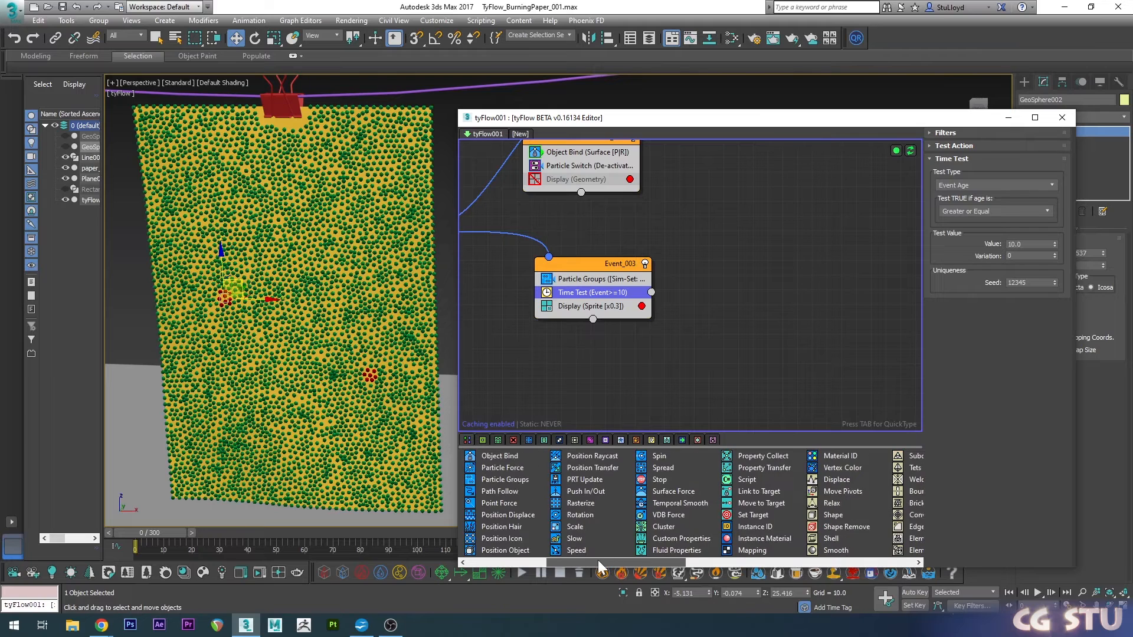
drag(497, 480, 741, 330)
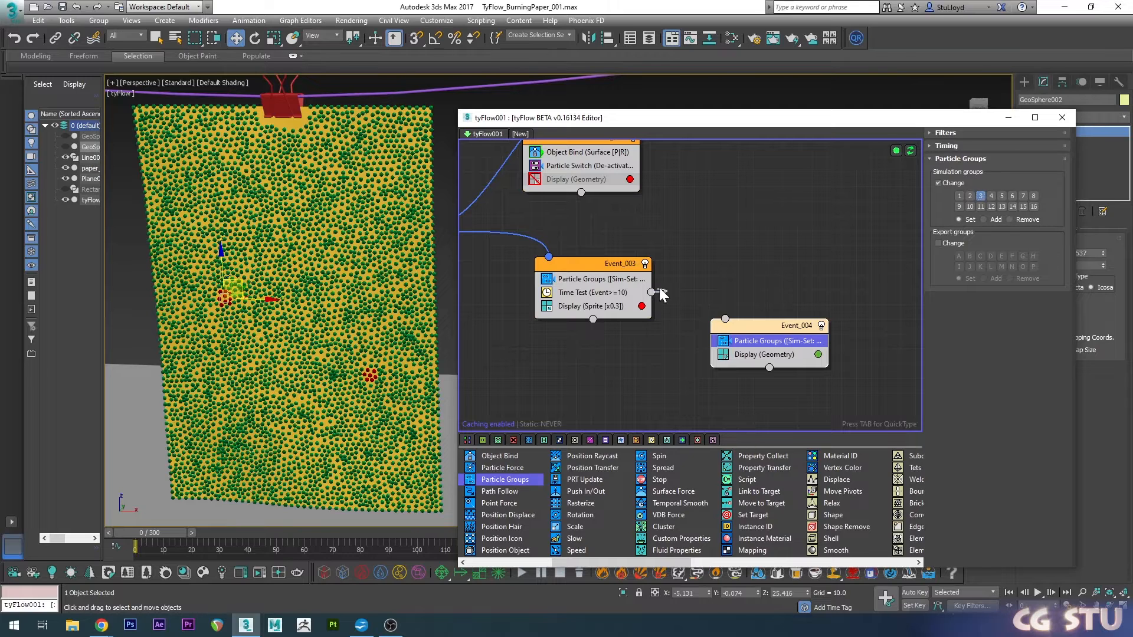
drag(651, 291, 762, 322)
- Display Event_004's particles as near-black Sprites with a 0.3 size multiplier and scrub the timeline to check the color change
click(813, 355)
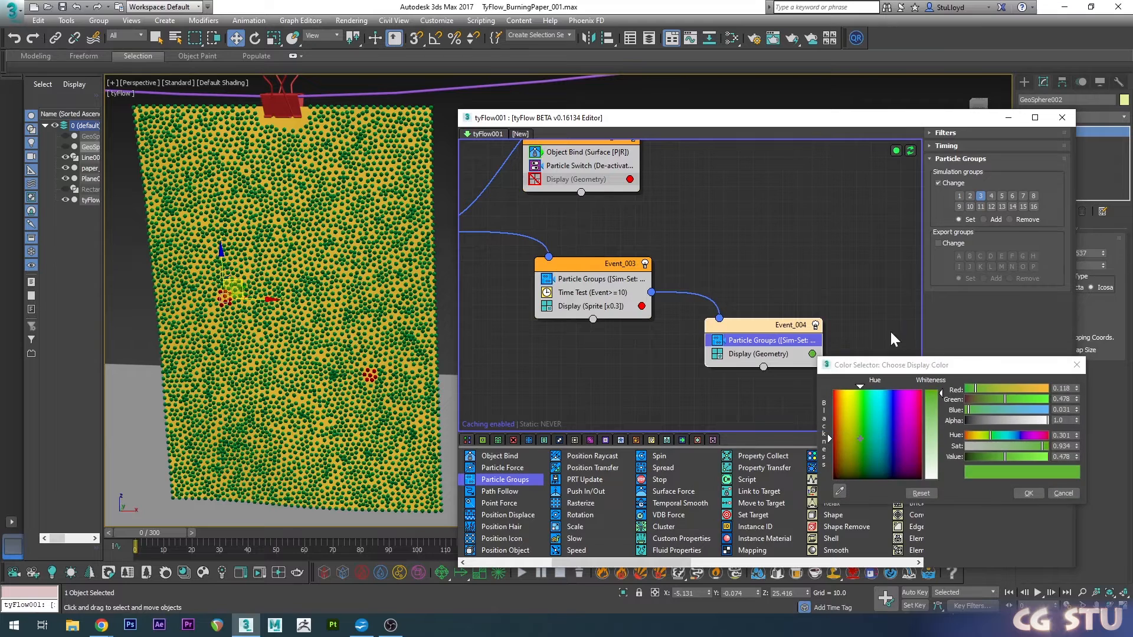
drag(868, 445, 871, 477)
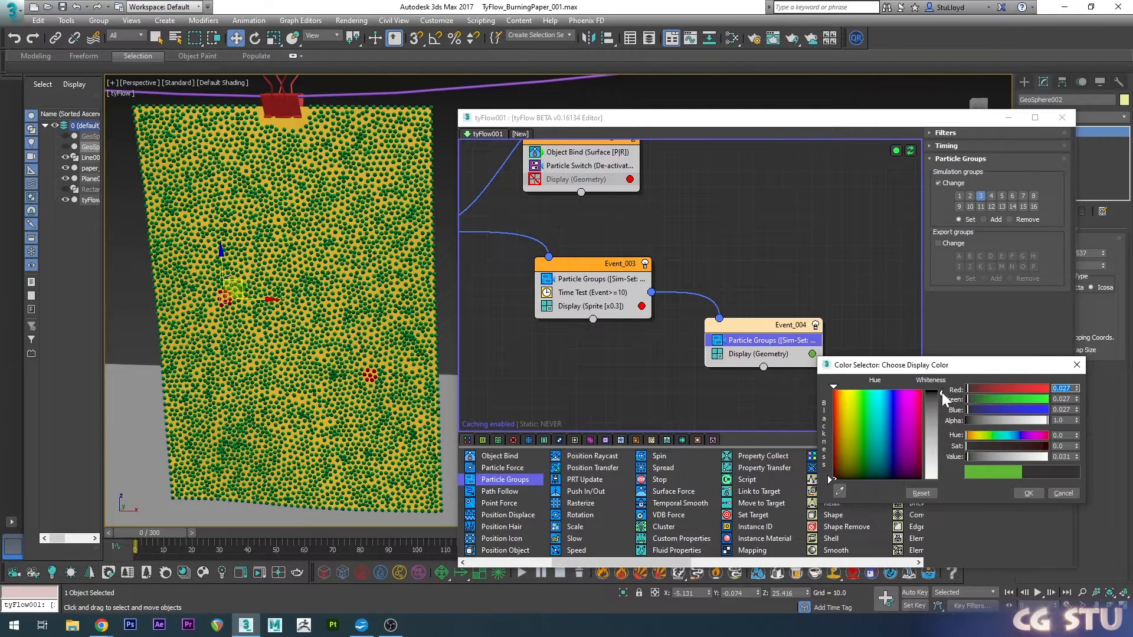
click(972, 158)
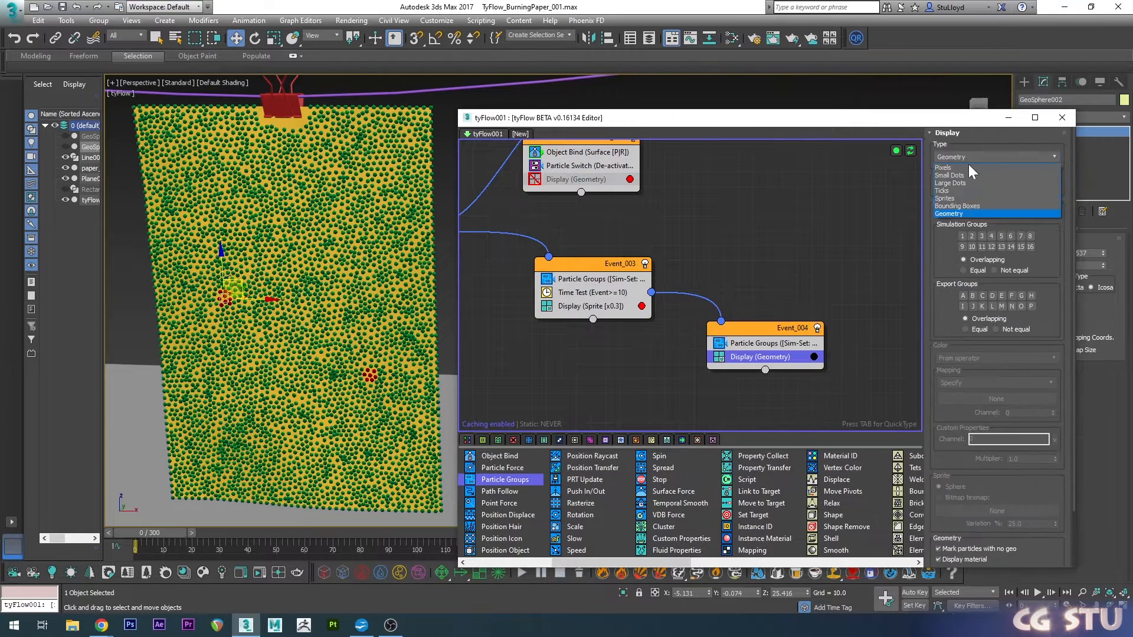
click(944, 198)
scroll(423, 423, up, 5)
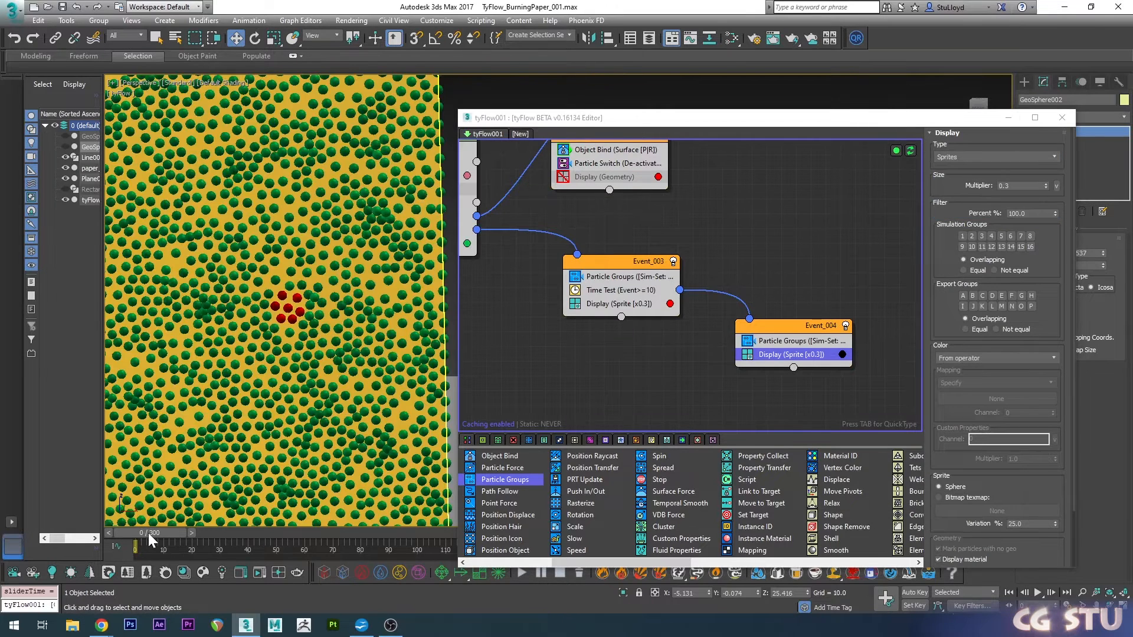
drag(147, 533, 54, 503)
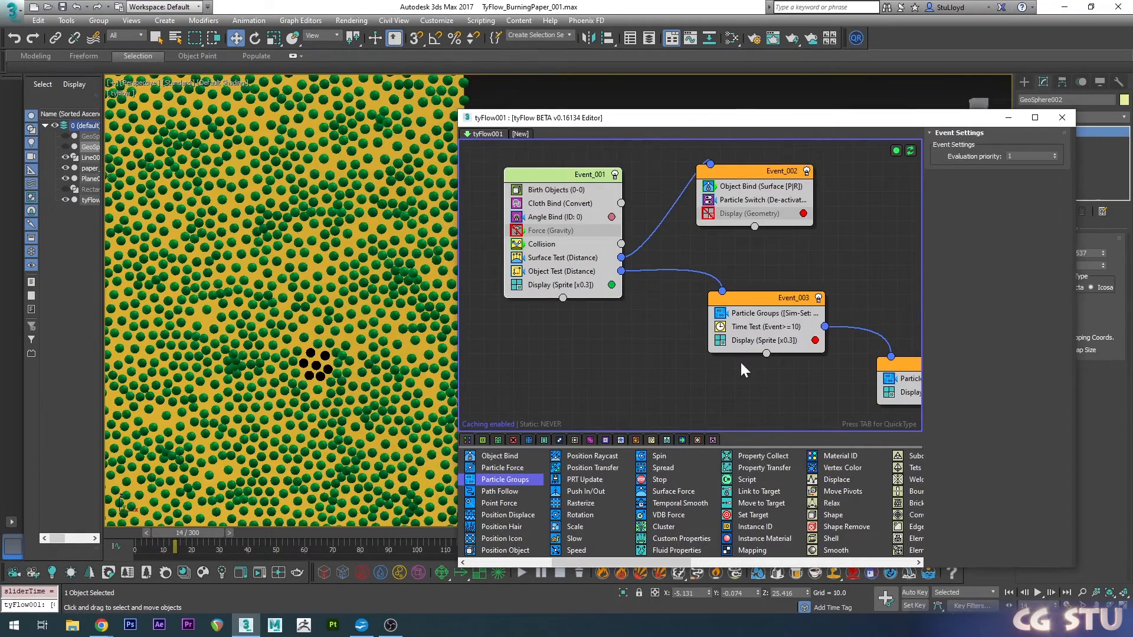
- Add a Property Test below Object Test in Event_001 that tests for Neighbors greater than or equal to 2
drag(651, 561, 795, 557)
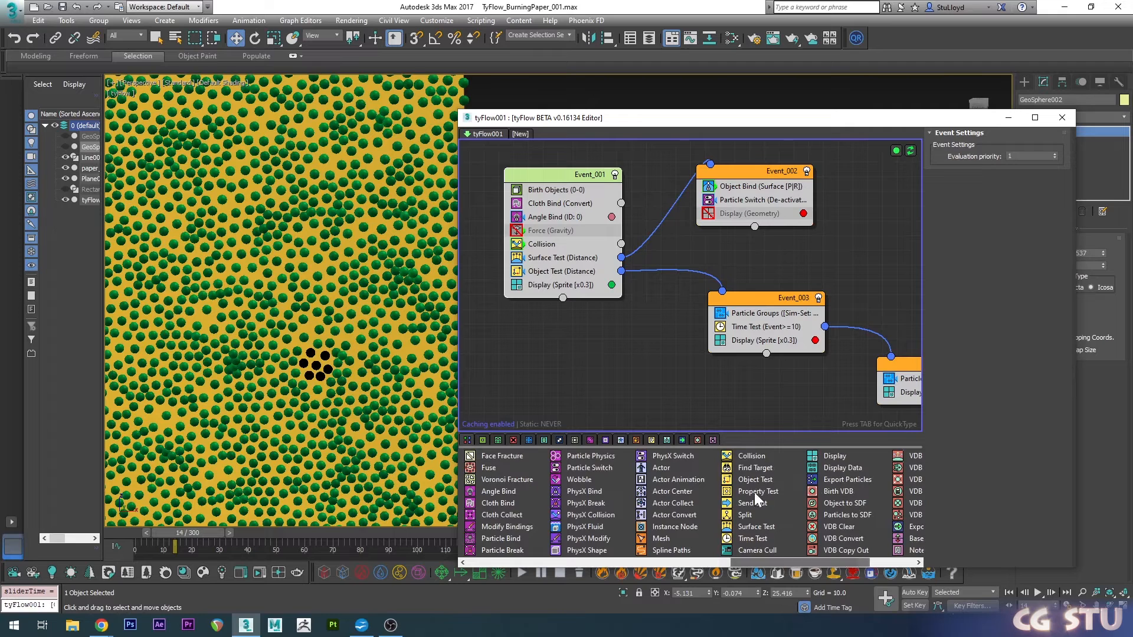
drag(754, 492, 579, 282)
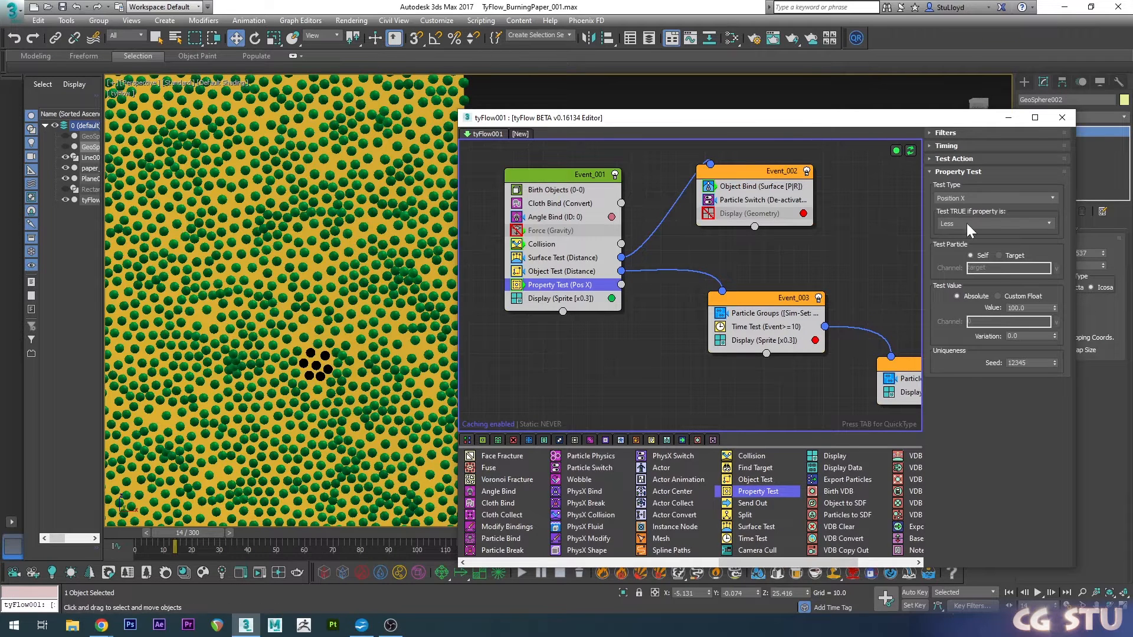
click(960, 197)
scroll(978, 355, down, 2)
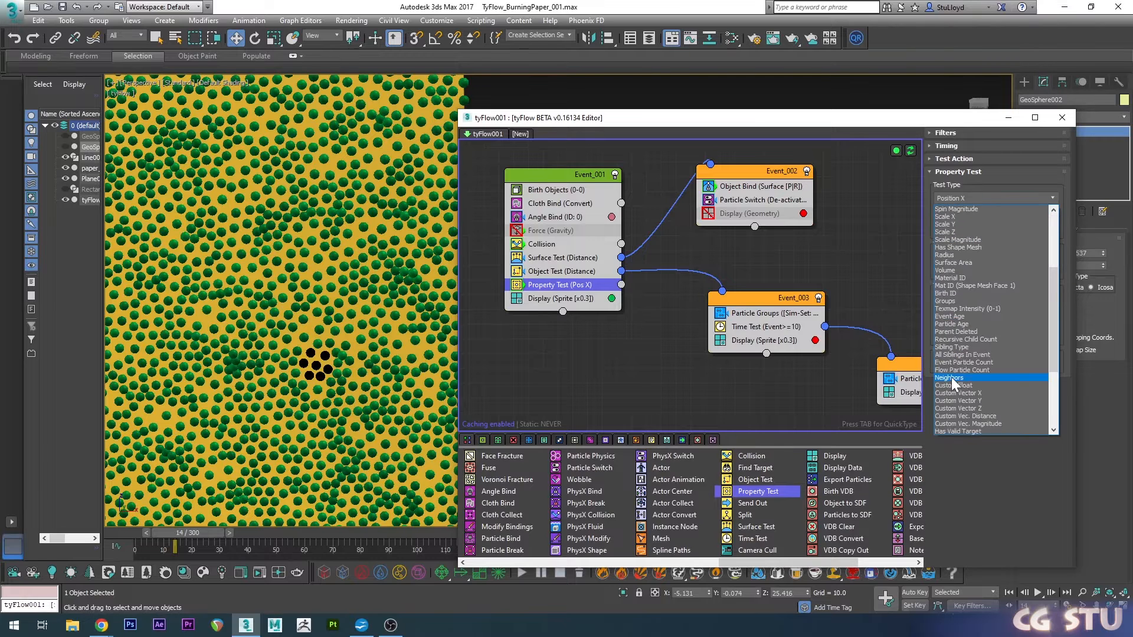
click(951, 377)
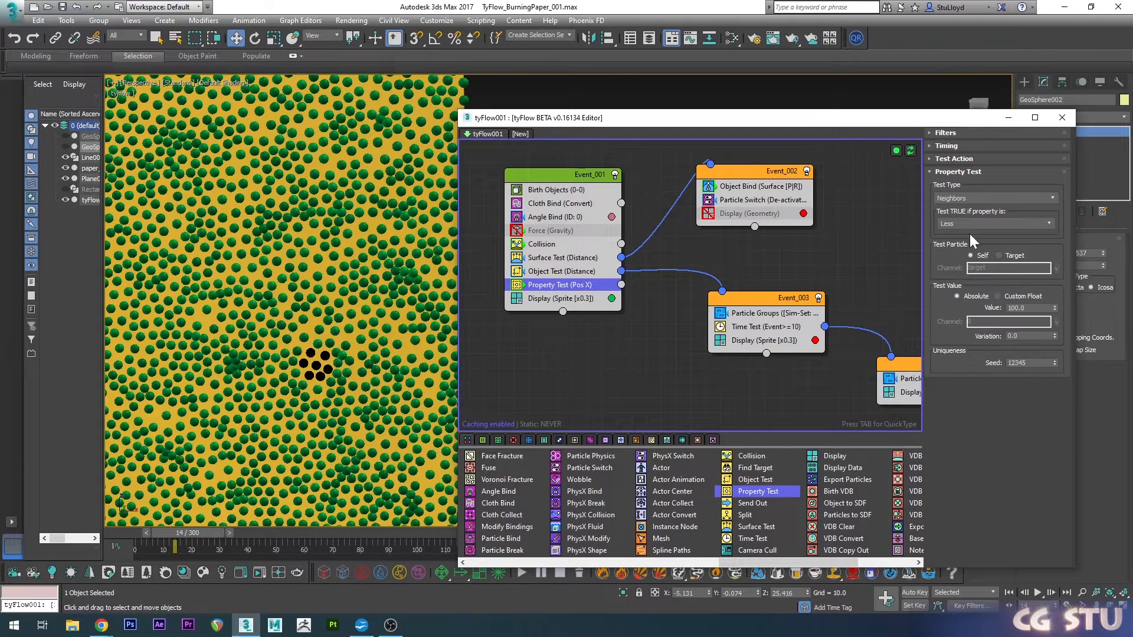
double_click(1011, 307)
text(2)
key(Return)
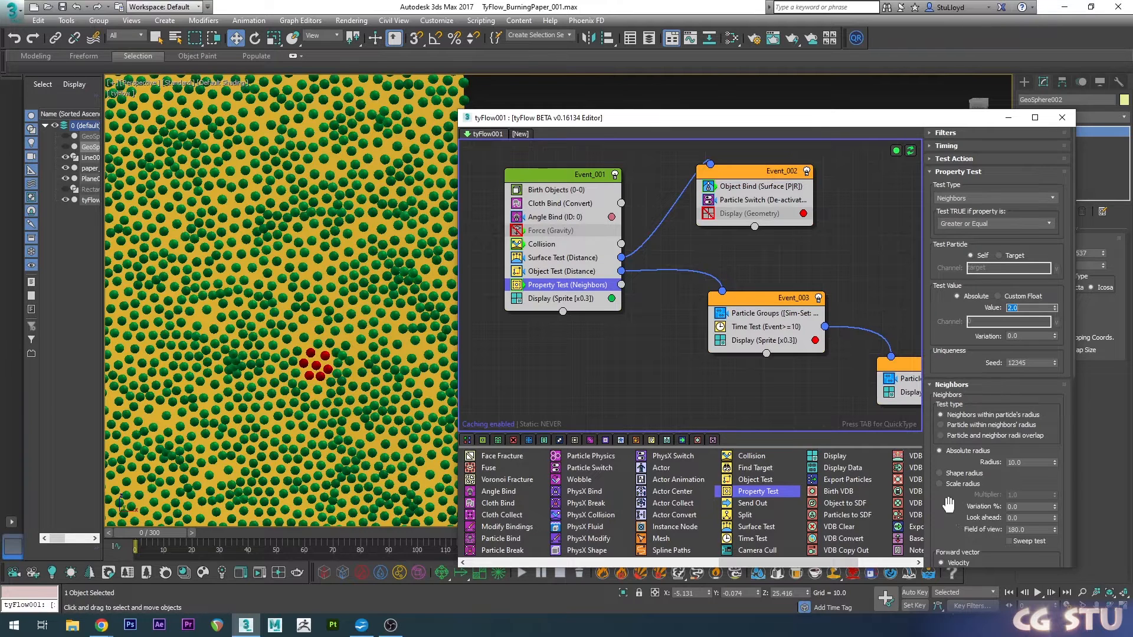
- Limit the Property Test to simulation group 3, wire it to Event_003, and scrub the timeline to check the spread
drag(955, 506, 950, 334)
scroll(1018, 462, down, 5)
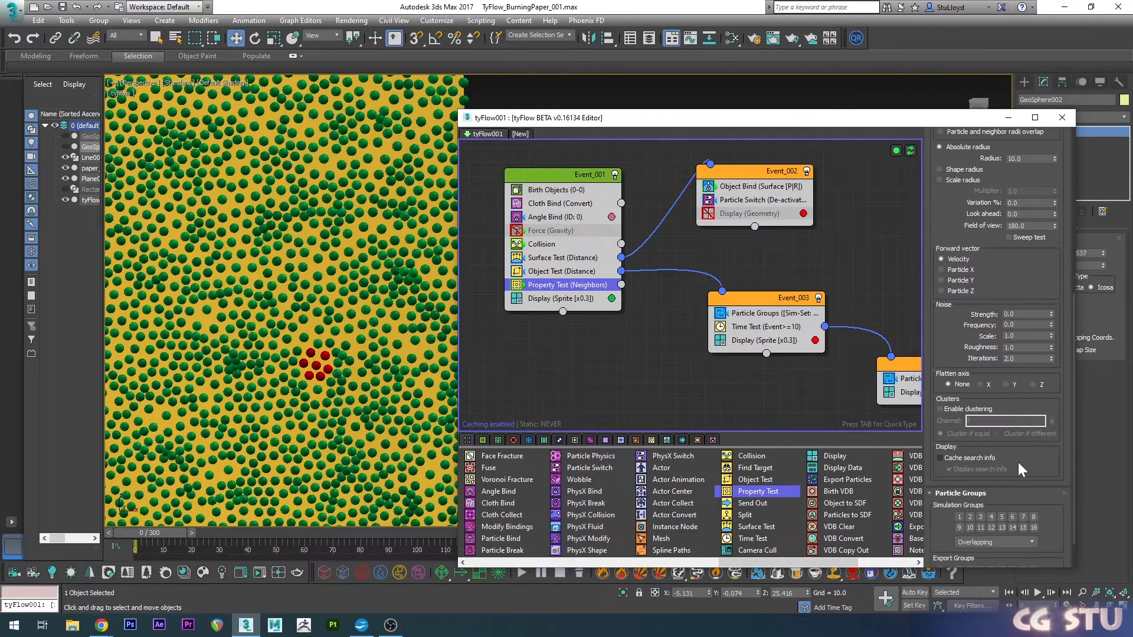
click(979, 516)
drag(620, 284, 722, 292)
mouse_move(154, 536)
mouse_down()
mouse_move(210, 520)
mouse_move(147, 519)
mouse_up()
key(w)
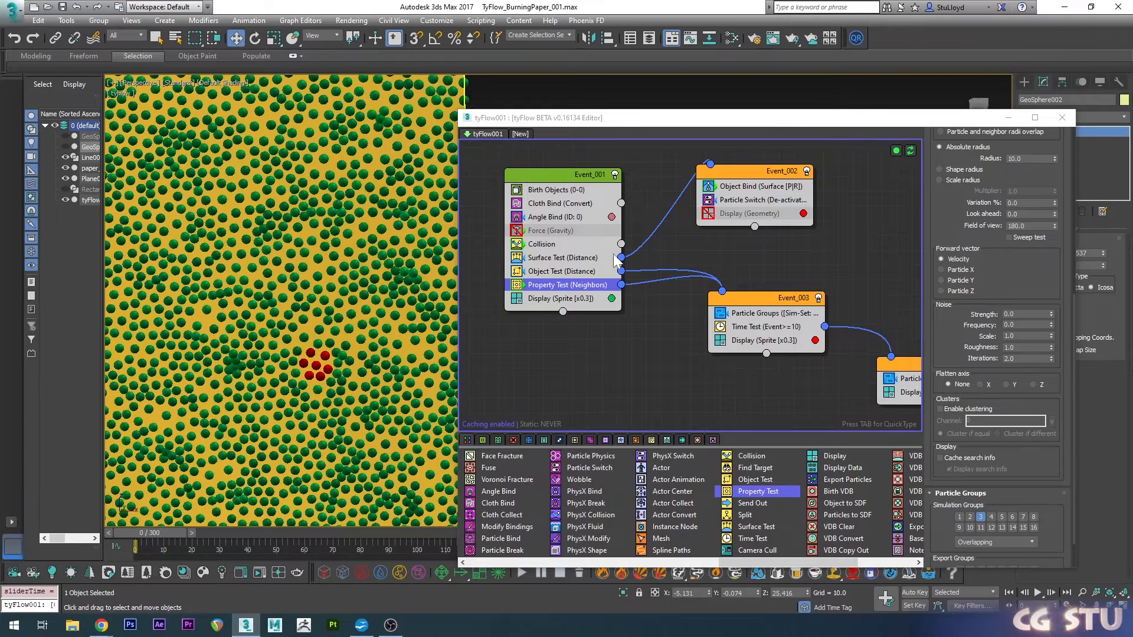
- Set the Property Test's absolute neighbor search radius to 1.0
click(568, 291)
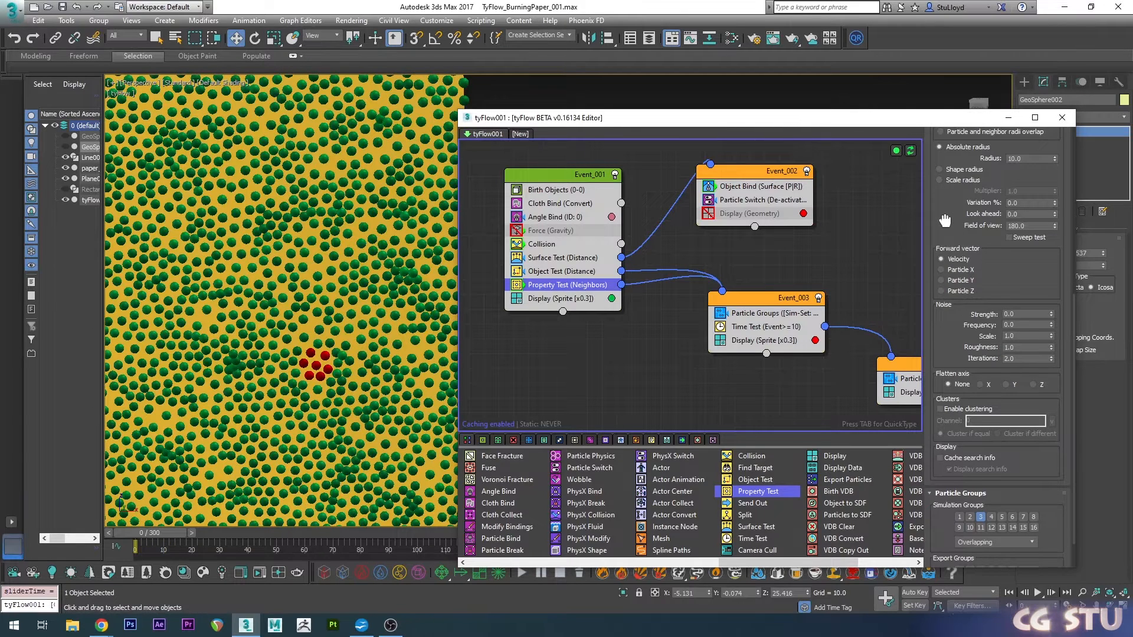
scroll(944, 221, up, 3)
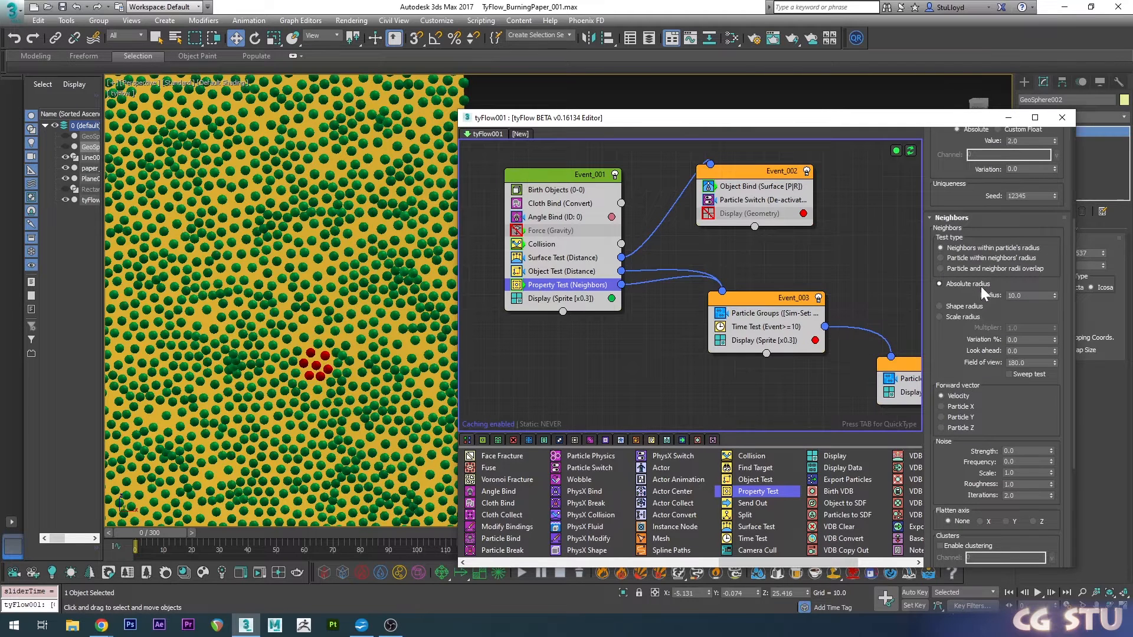
drag(1054, 304, 1054, 312)
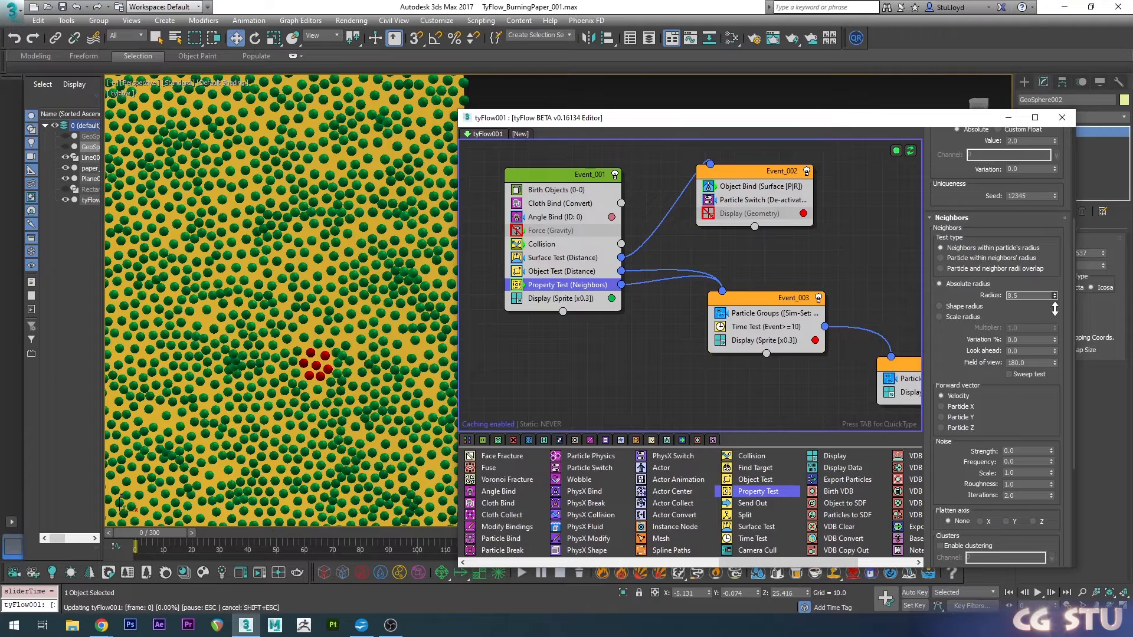
scroll(1055, 310, down, 1)
text(1)
key(Return)
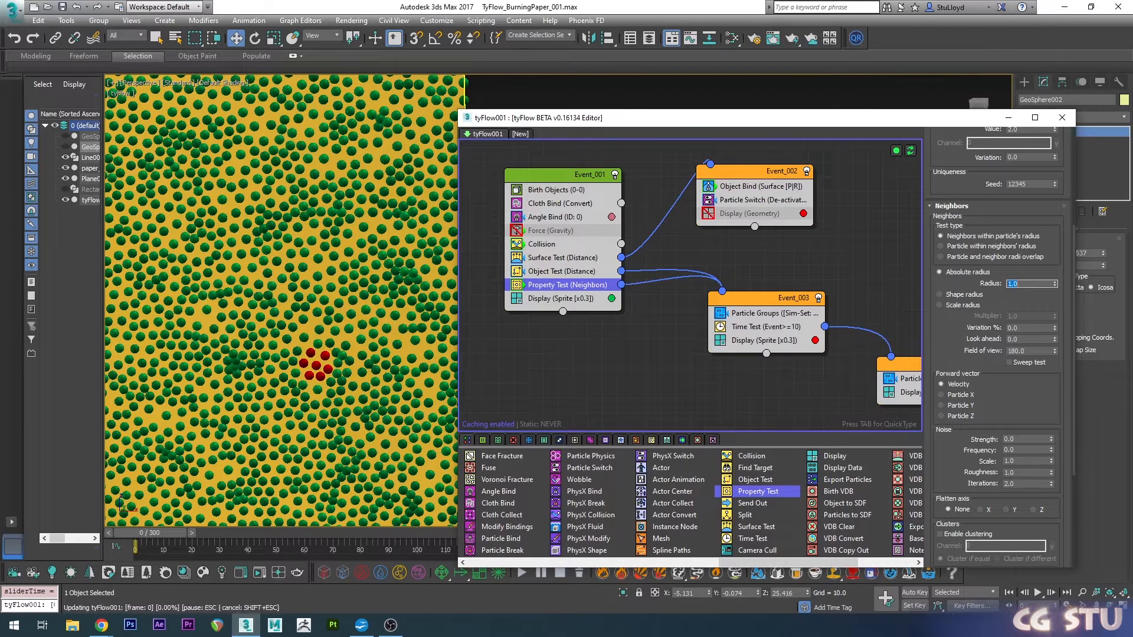
- Scrub the timeline to about frame 16 to check the particle spread, and turn off Event_004's Display operator
drag(152, 533, 187, 528)
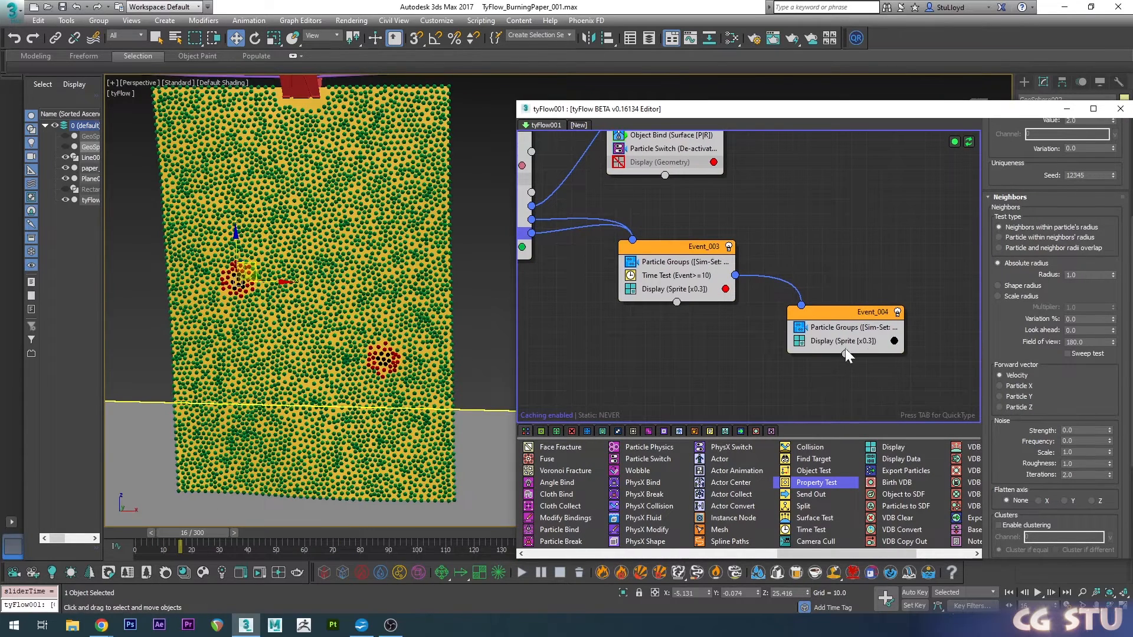
click(800, 342)
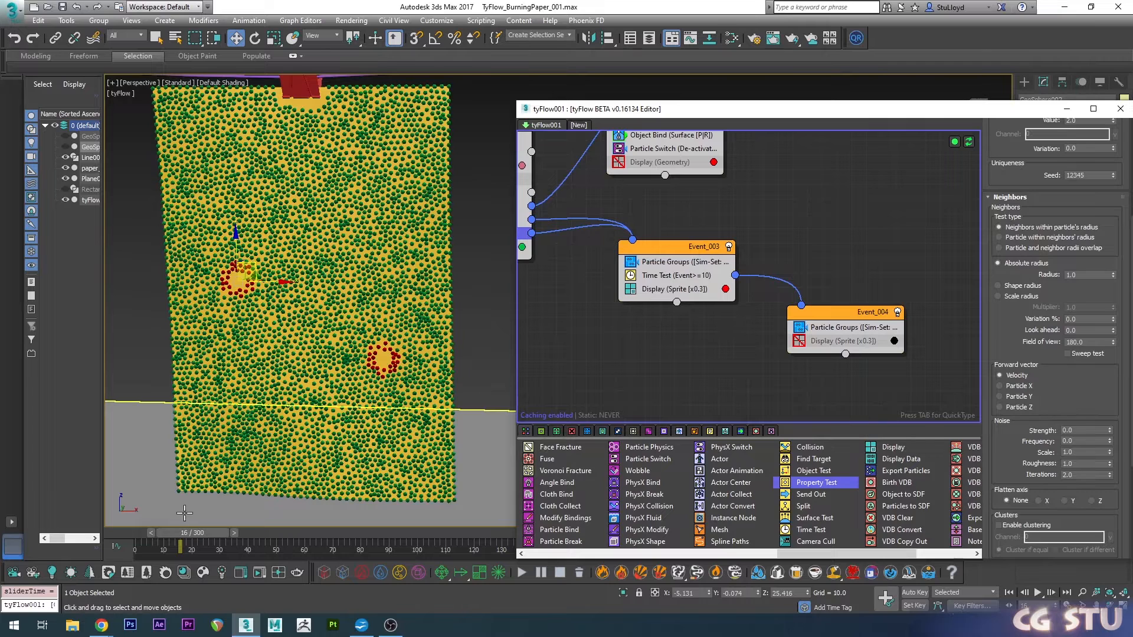
- Set Event_003's Time Test to an event age of 20 with a variation of 5, and scrub the timeline to check the spread
mouse_move(200, 531)
mouse_down()
mouse_move(376, 494)
mouse_move(612, 485)
mouse_move(731, 461)
mouse_move(143, 485)
mouse_move(339, 478)
mouse_up()
key(Home)
key(w)
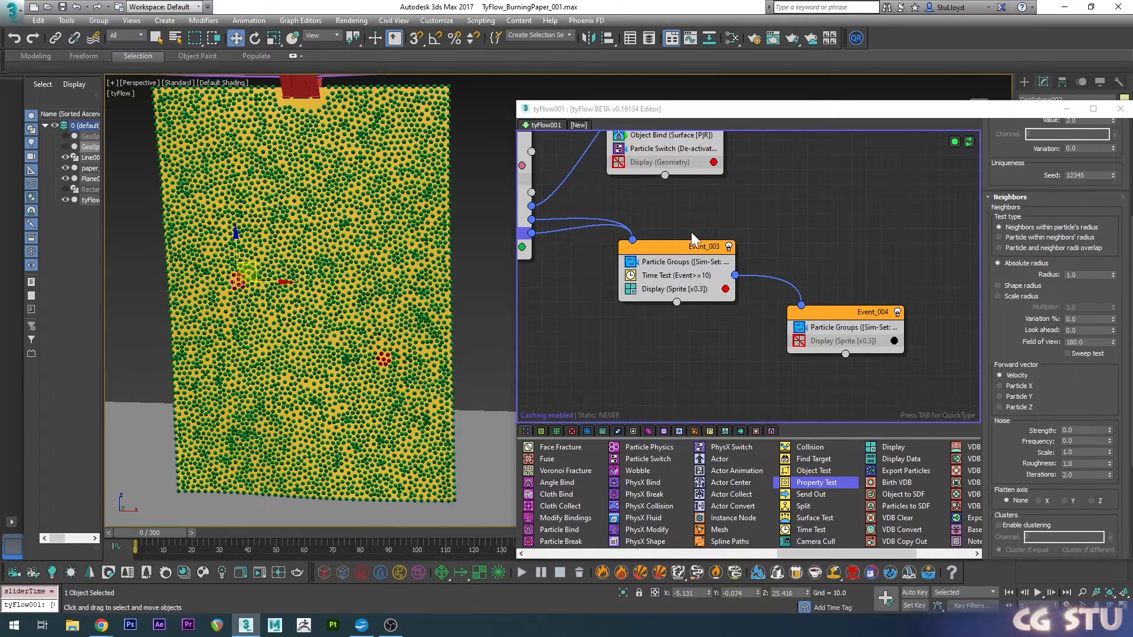
click(671, 278)
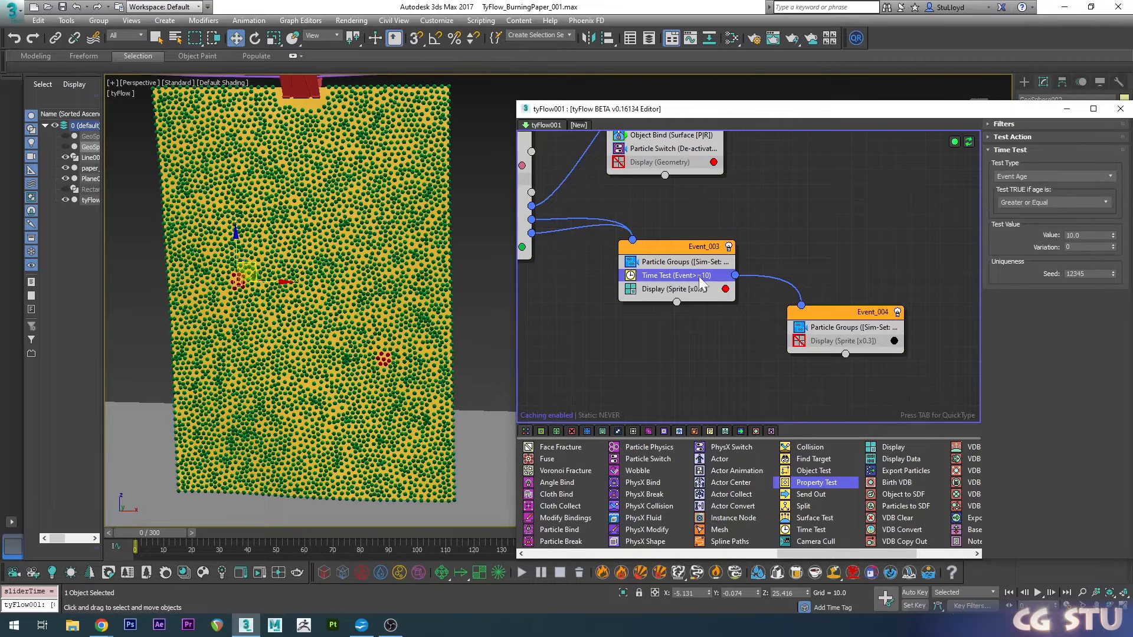
click(1090, 235)
key(Tab)
text(5)
key(Return)
mouse_move(151, 533)
mouse_down()
mouse_move(189, 480)
mouse_move(534, 450)
mouse_move(688, 407)
mouse_up()
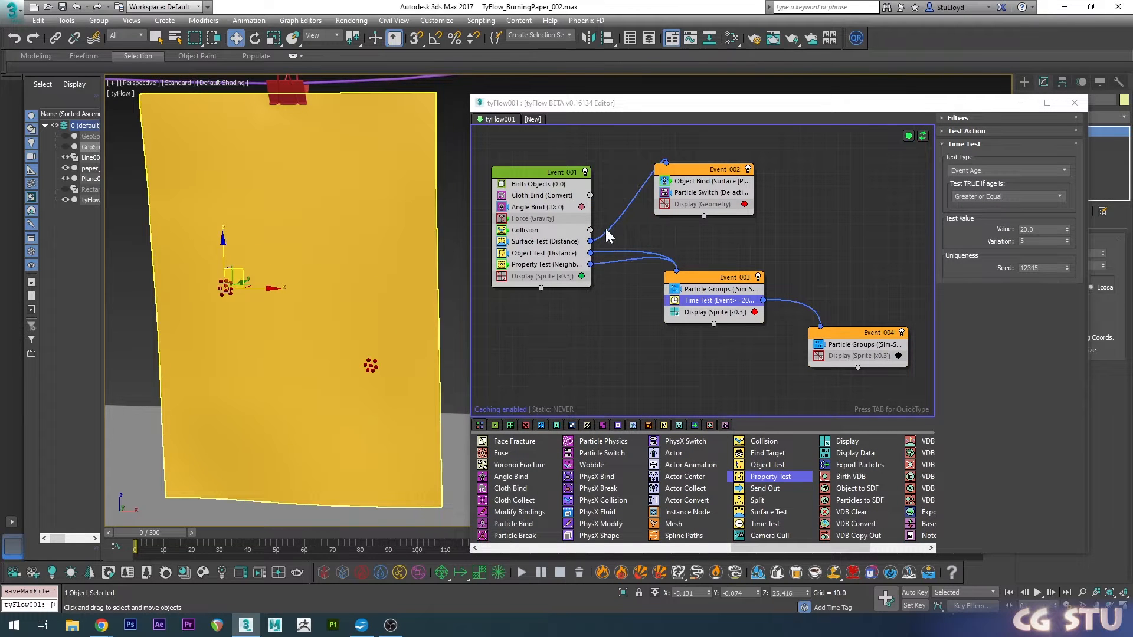
- Enable cloth tearing on Event_001's Cloth Bind with a maximum stretch of 5%, and scrub the timeline to check the tearing
click(528, 196)
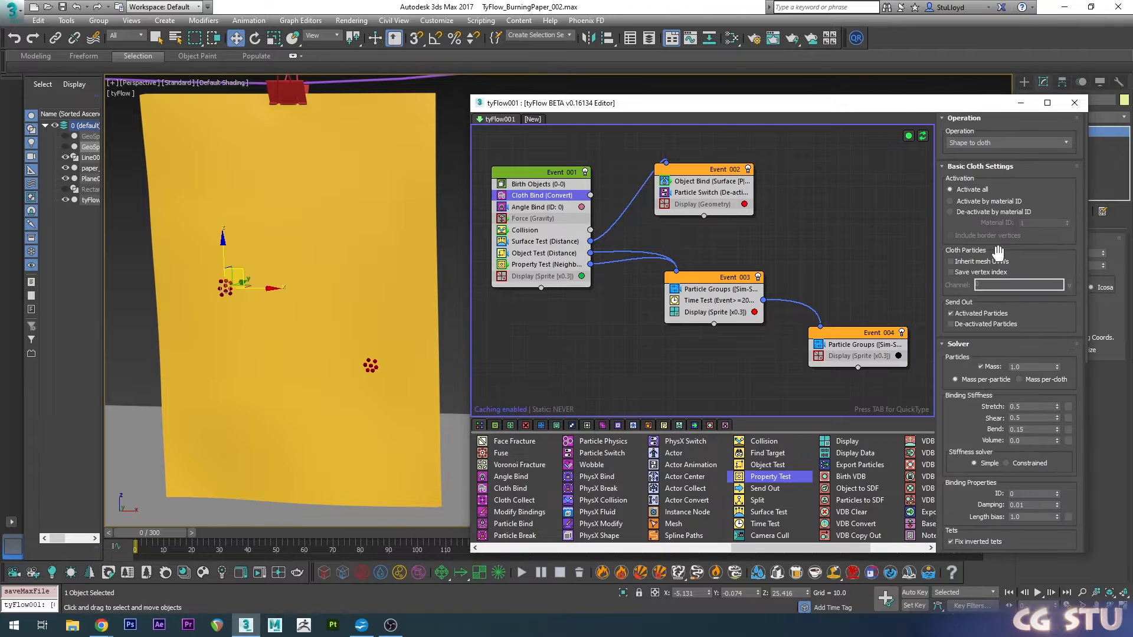
drag(951, 417, 948, 367)
scroll(956, 372, down, 10)
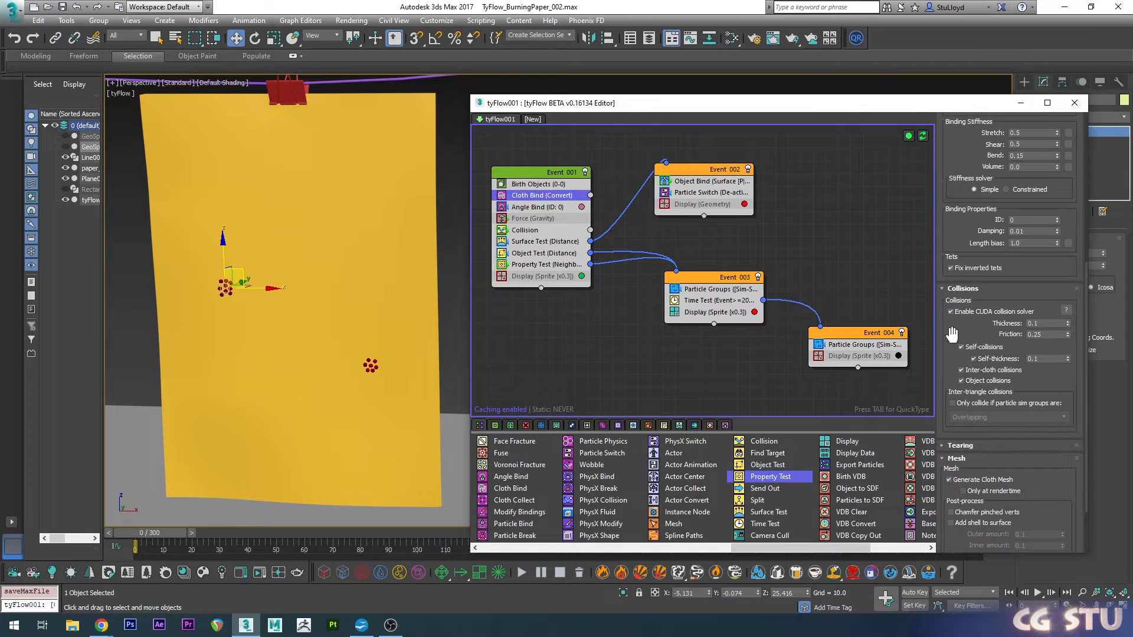
scroll(957, 349, up, 2)
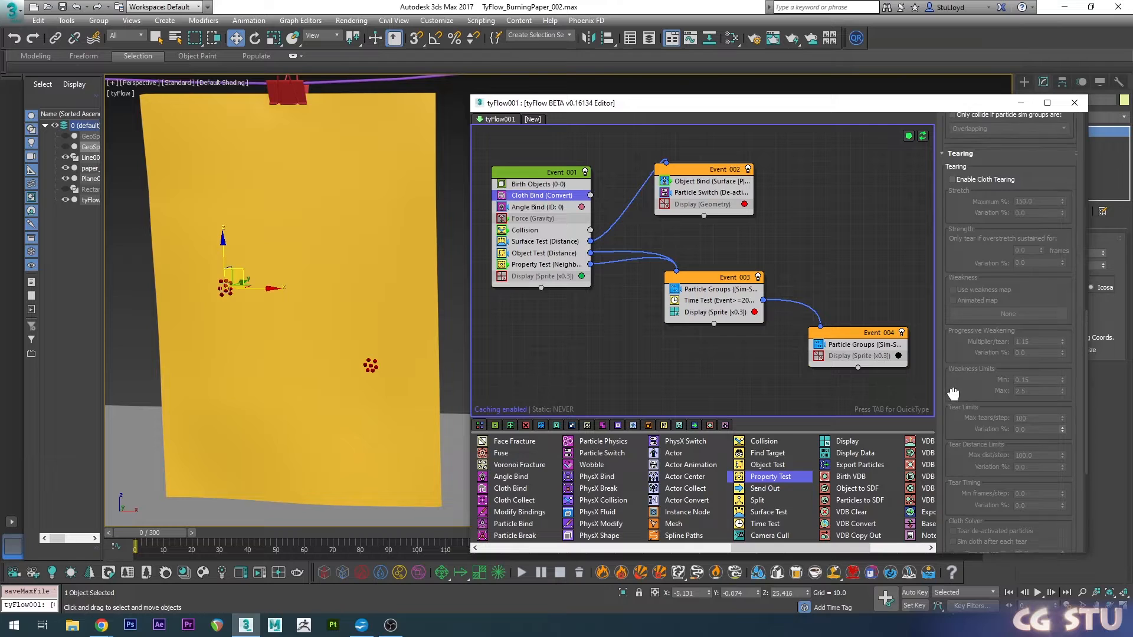
click(951, 200)
click(1032, 222)
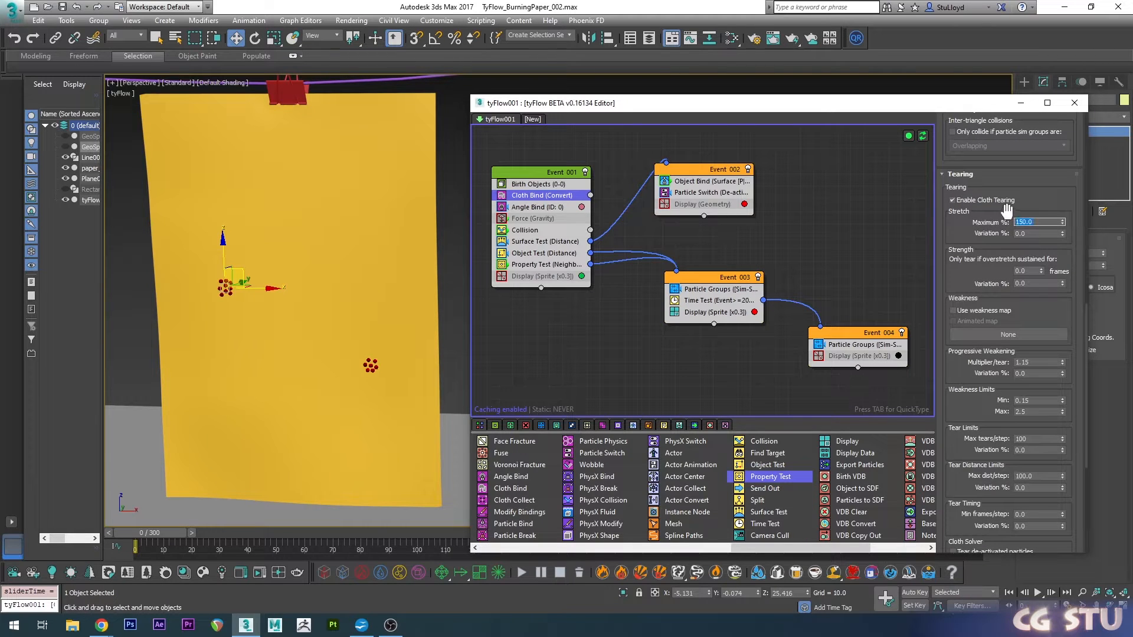
text(5)
key(Return)
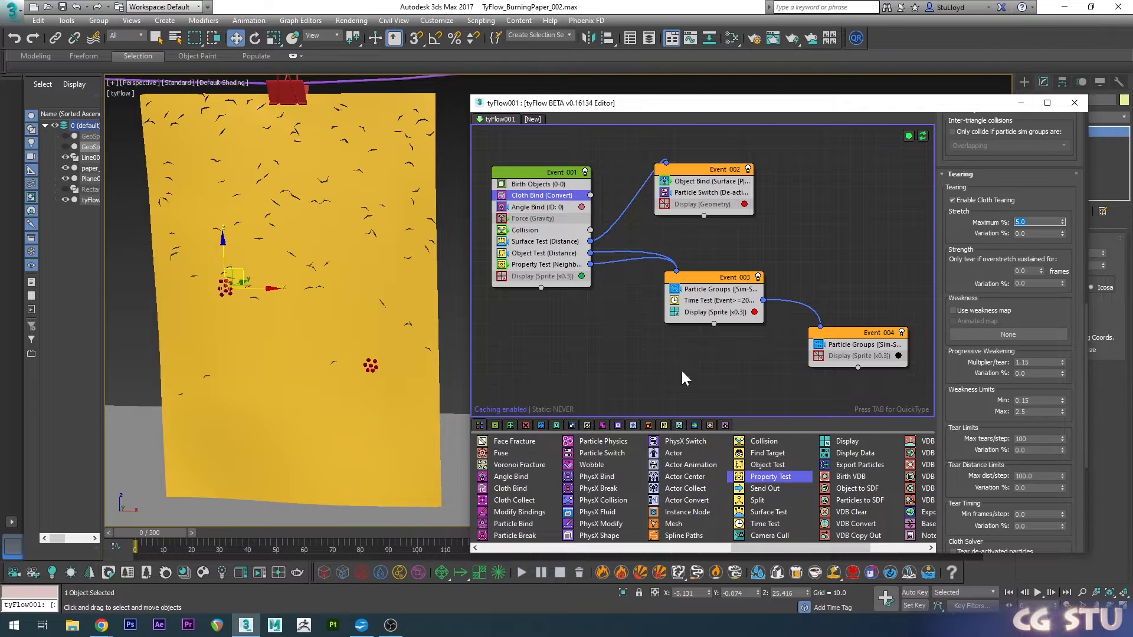
drag(153, 533, 324, 507)
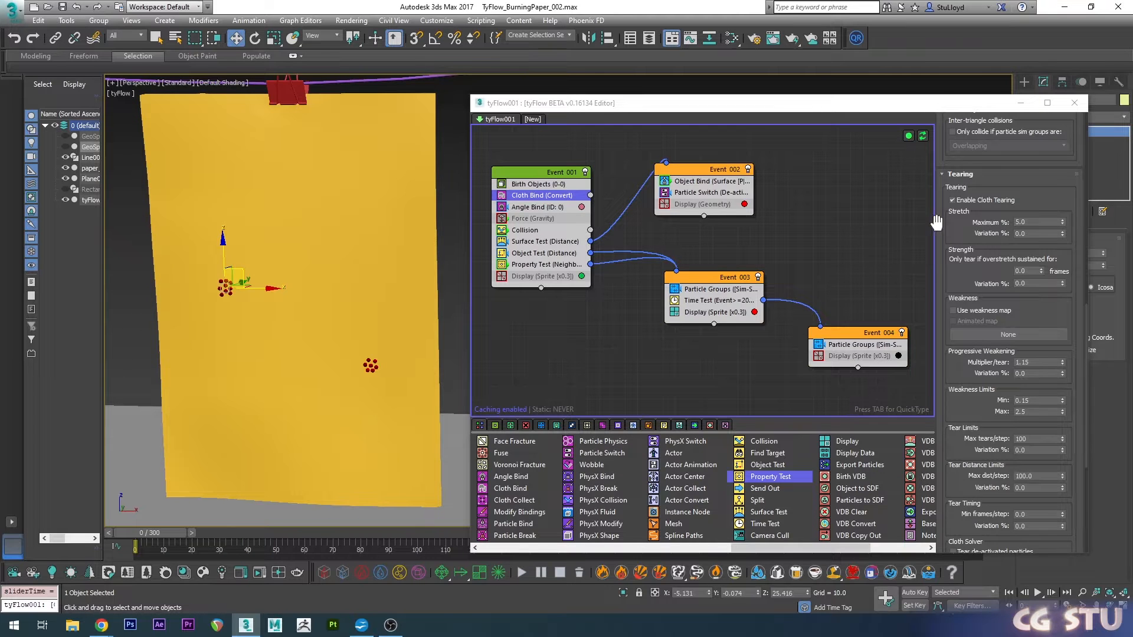
- Add a Modify Bindings operator below Cloth Bind in Event_001 with Breaking/Tearing ability set to Disable
drag(944, 229, 947, 234)
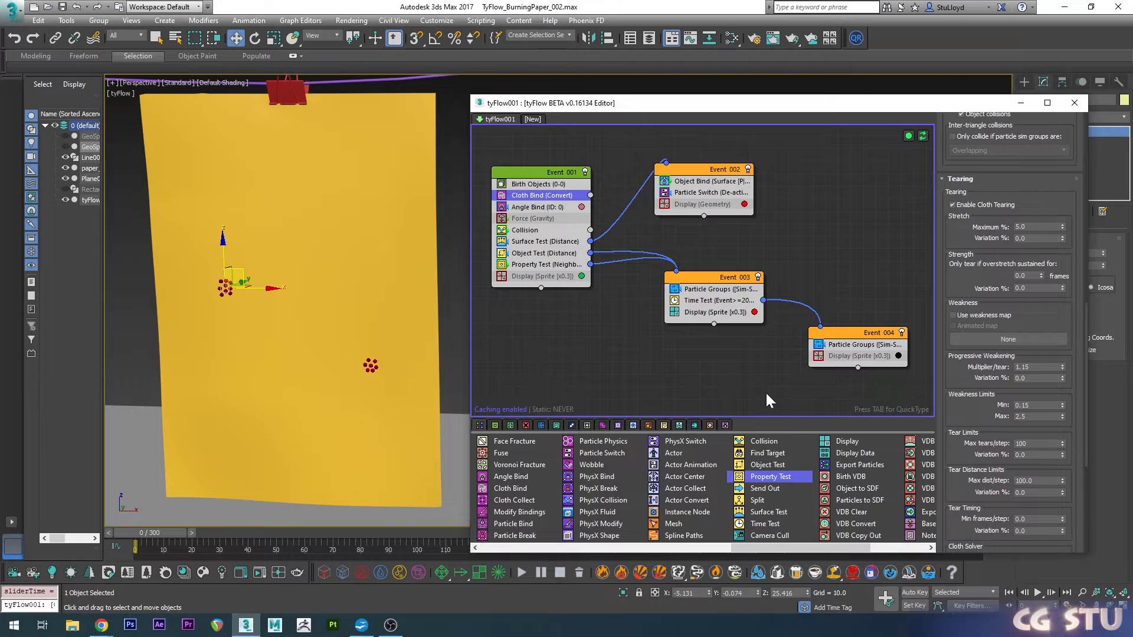
drag(745, 547, 716, 547)
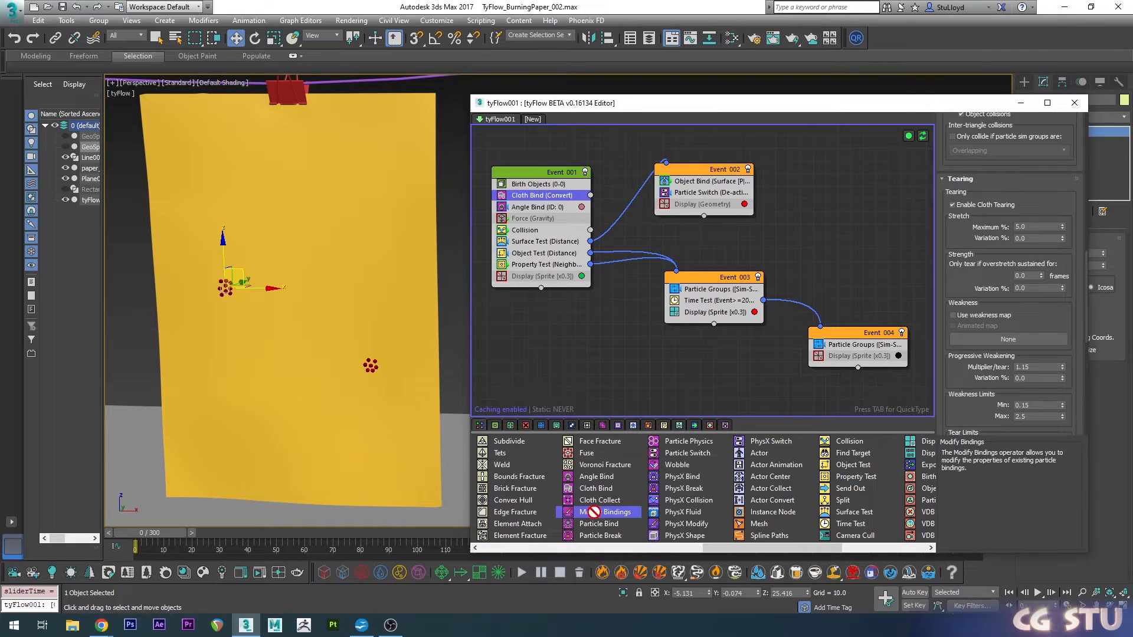
drag(599, 511, 539, 210)
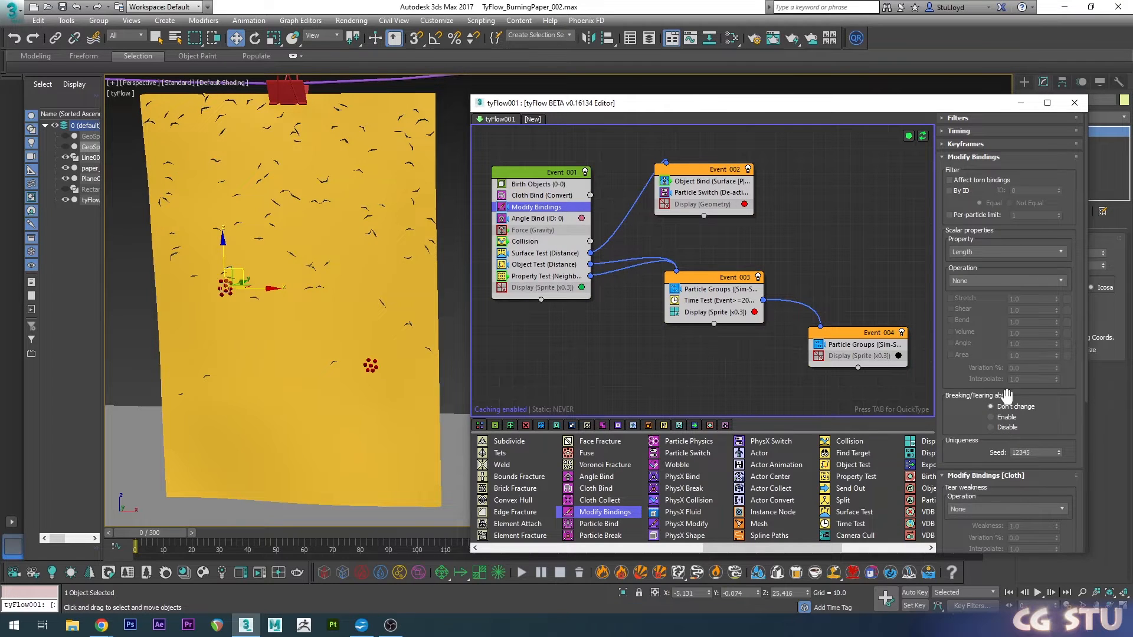
click(995, 428)
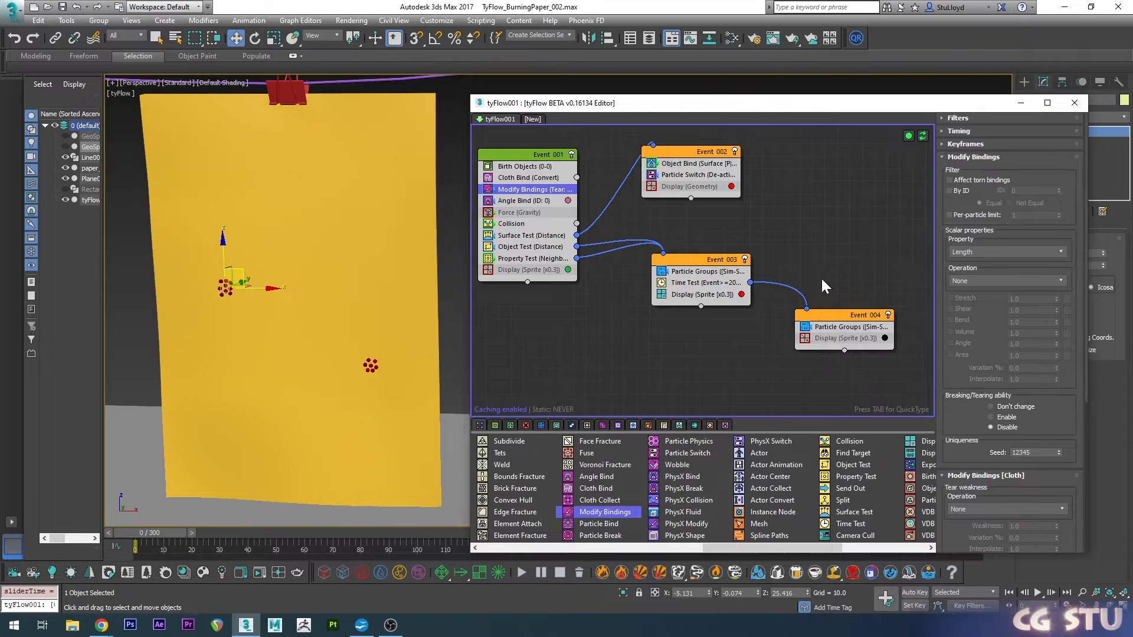
- Add a Modify Bindings operator to Event_004 with Breaking/Tearing ability set to Enable, and scrub the timeline to check it
drag(822, 309, 823, 306)
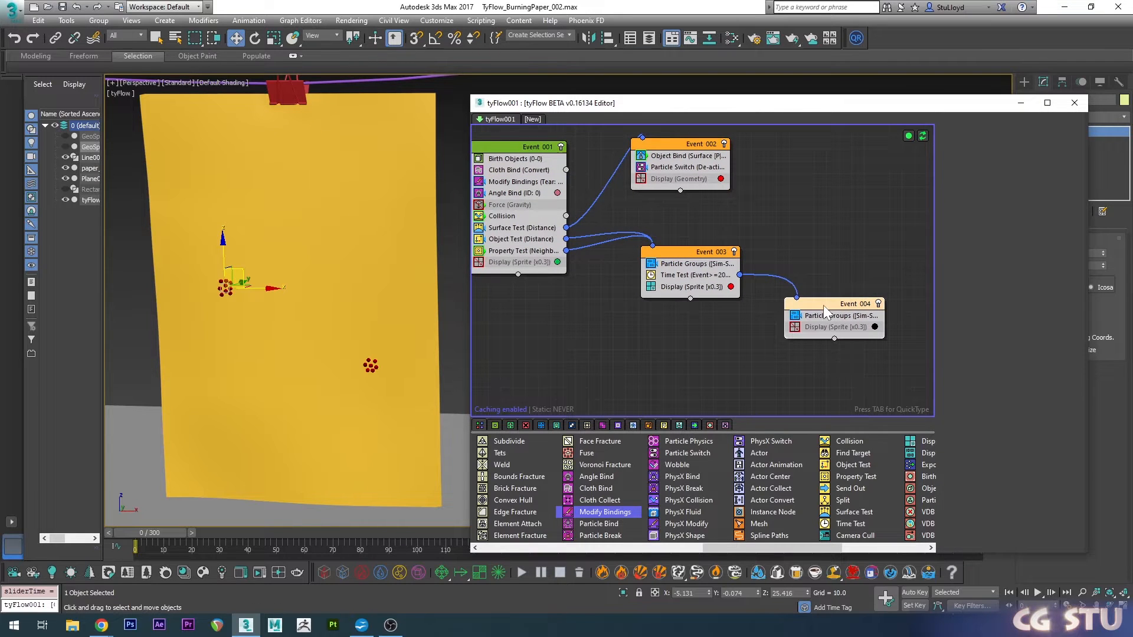
drag(607, 517, 825, 332)
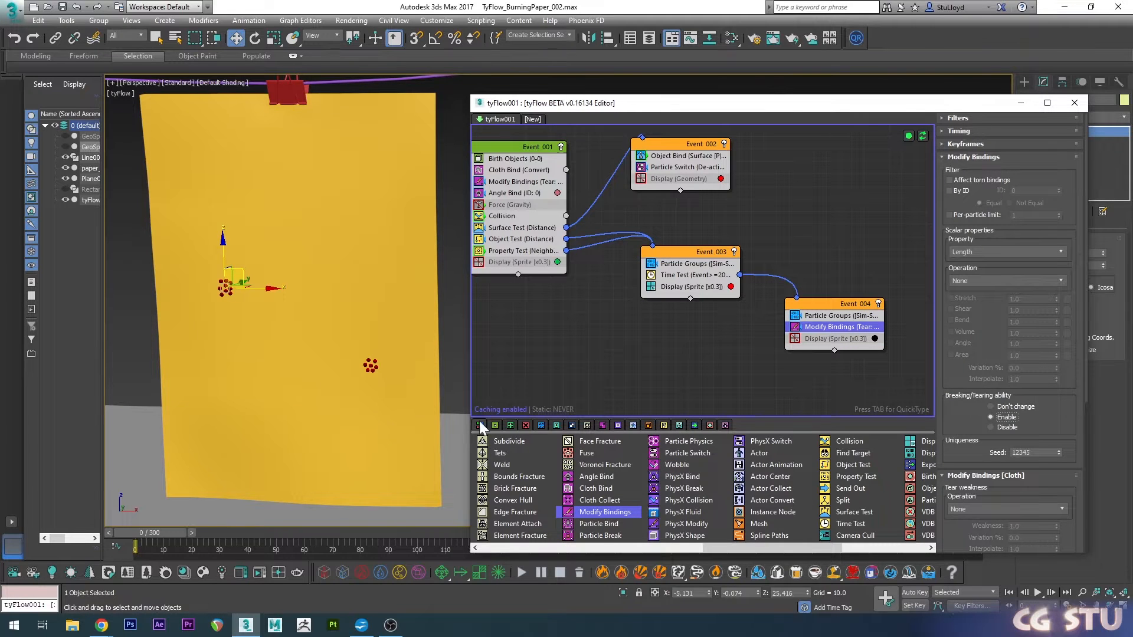
drag(137, 524, 584, 472)
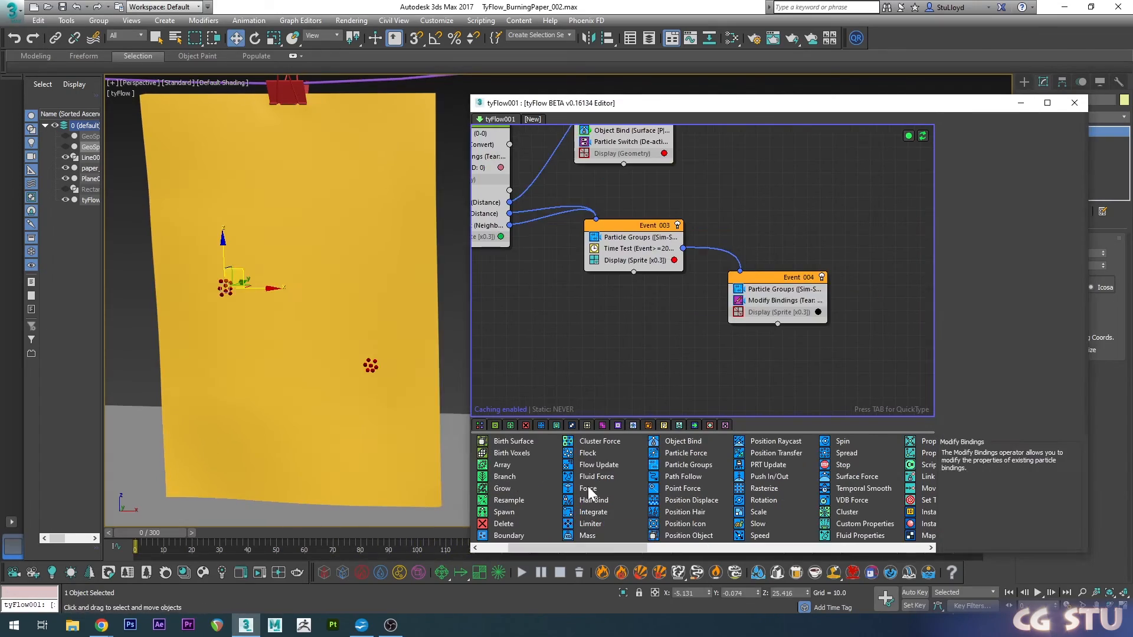
- Add a Force operator with a gravity strength of -0.1 below Modify Bindings in Event_004, and scrub the timeline to check it
drag(589, 490, 819, 328)
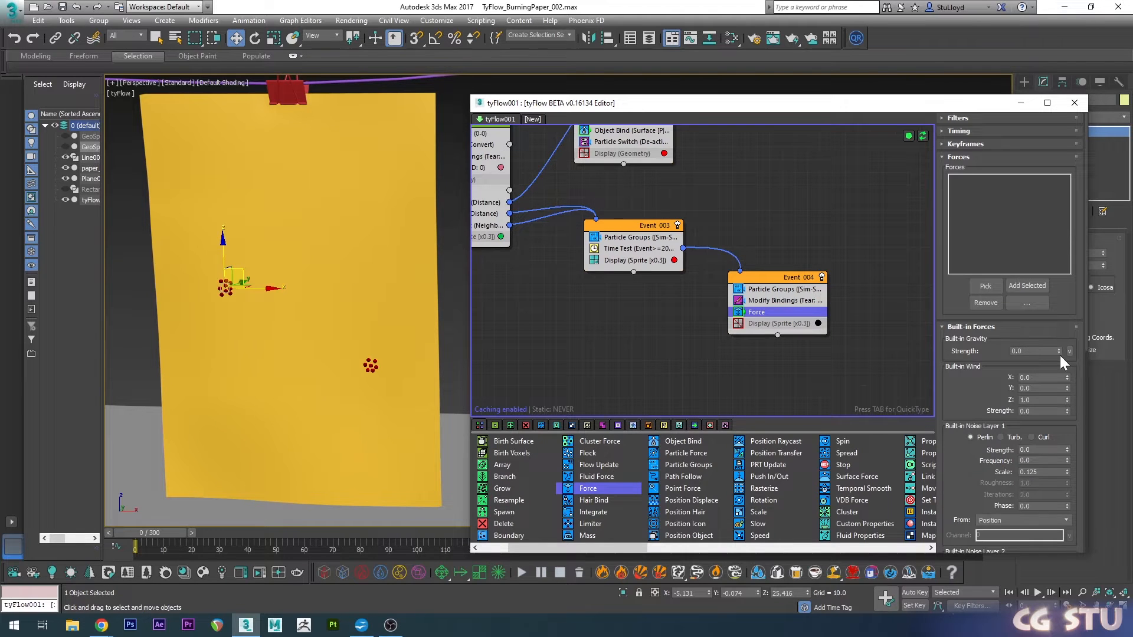
click(1060, 353)
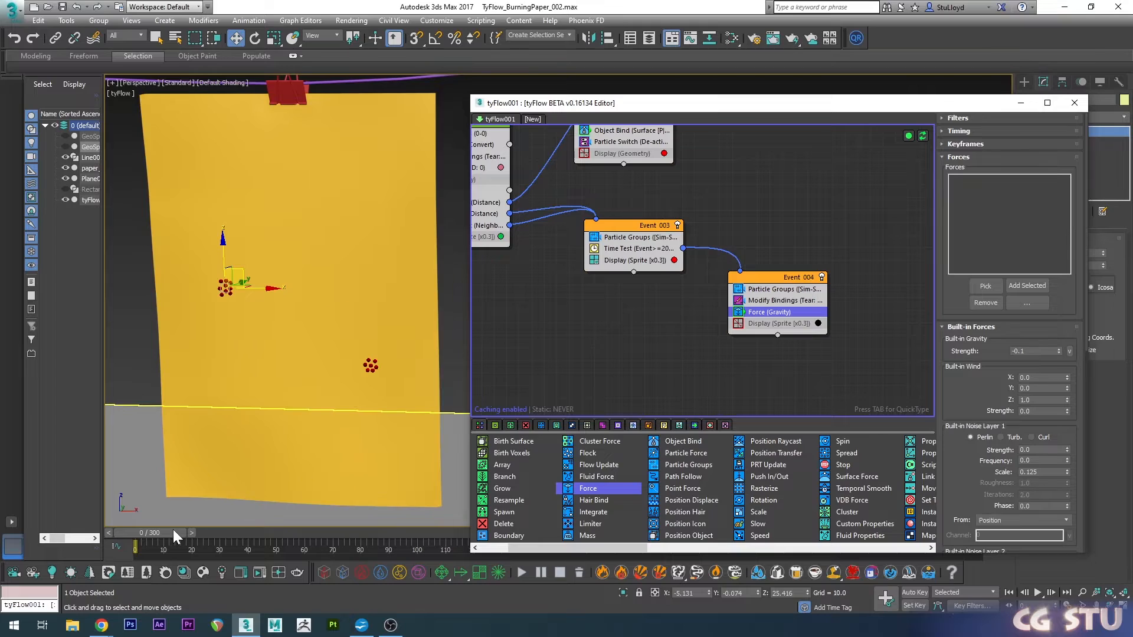
mouse_move(172, 529)
mouse_down()
mouse_move(191, 527)
mouse_move(160, 529)
mouse_move(403, 521)
mouse_move(214, 504)
mouse_move(341, 482)
mouse_up()
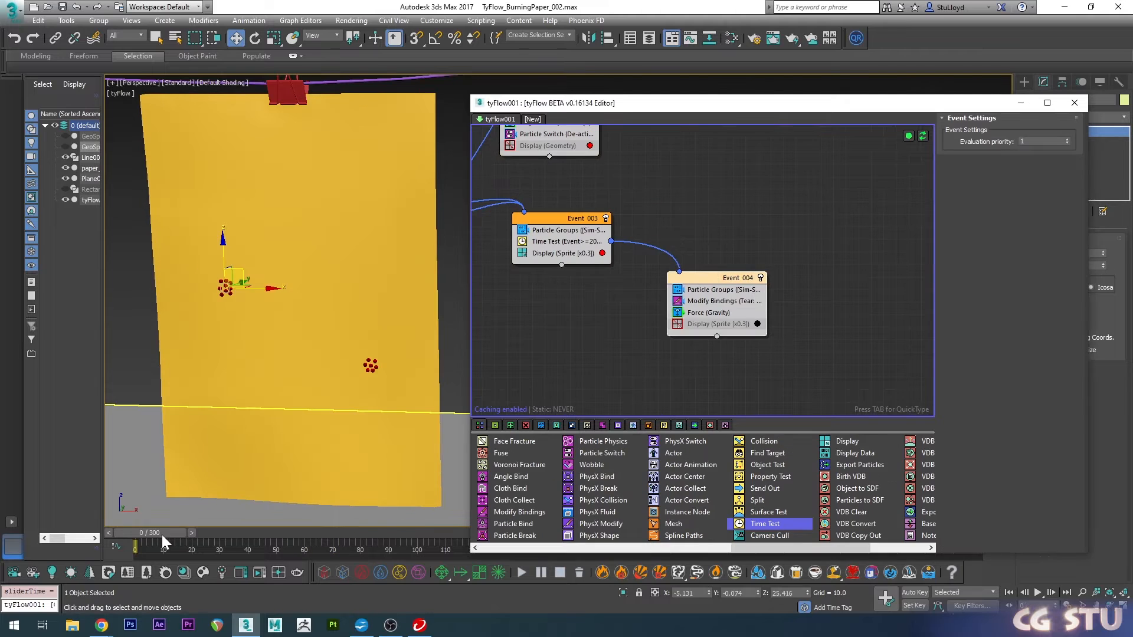
drag(161, 534, 96, 526)
- Add a Time Test below Force in Event_004 with an event age value of 5 and a variation of 0
middle_drag(754, 257, 706, 241)
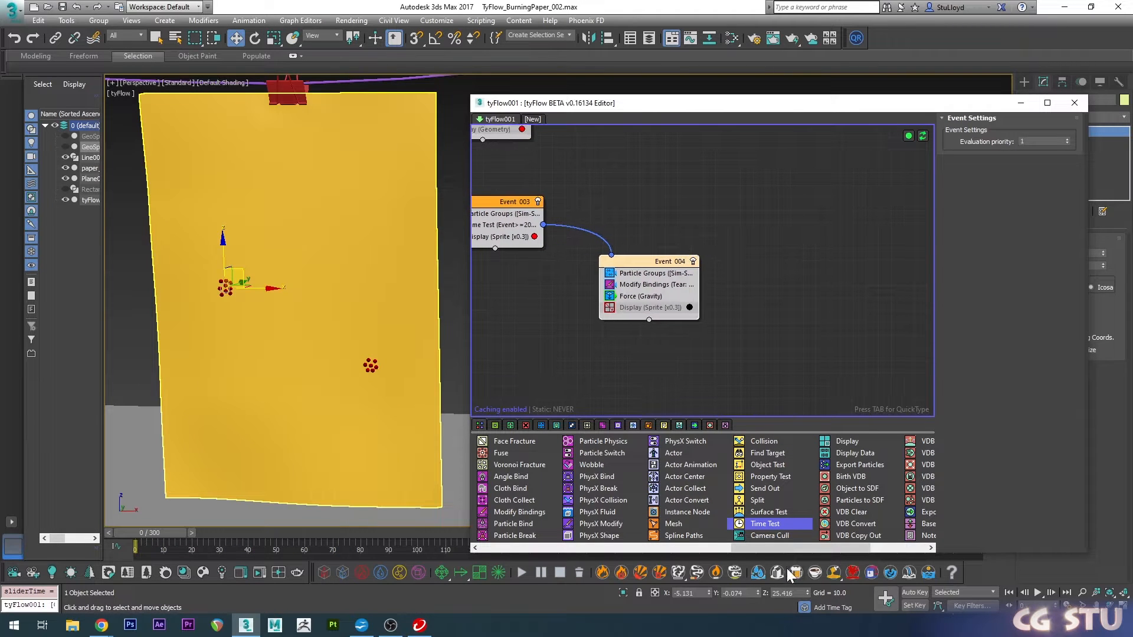
drag(761, 529, 698, 314)
click(1045, 229)
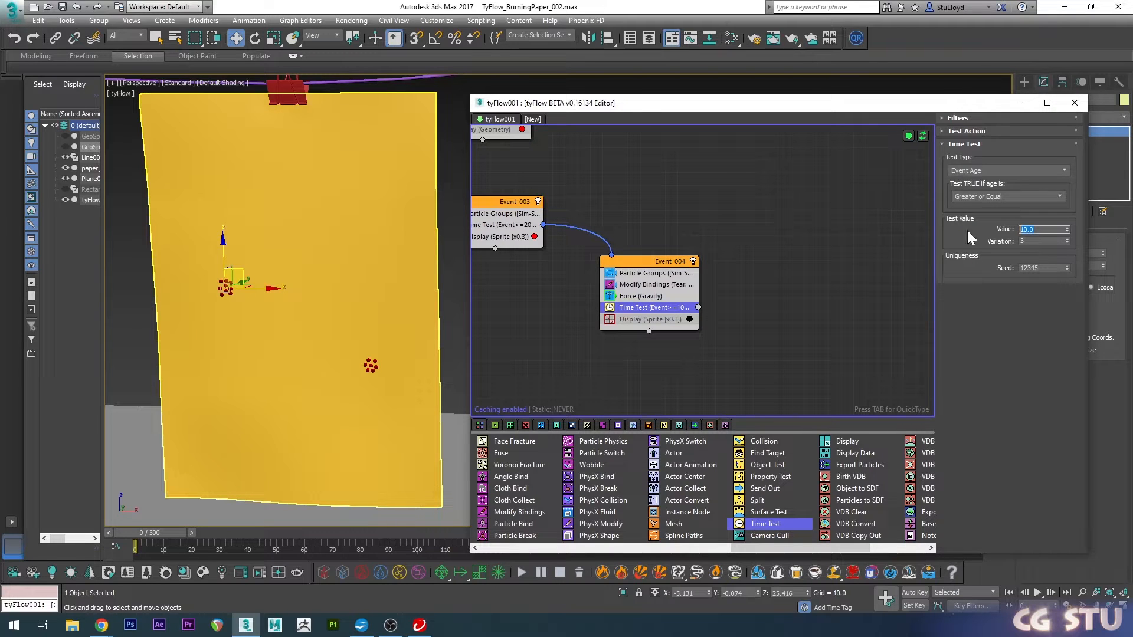
text(5)
key(Return)
right_click(1067, 242)
- Create Event_005 with a Particle Groups operator set to simulation group 4, and wire Event_004's Time Test to it
middle_drag(766, 288, 586, 383)
drag(739, 551, 582, 544)
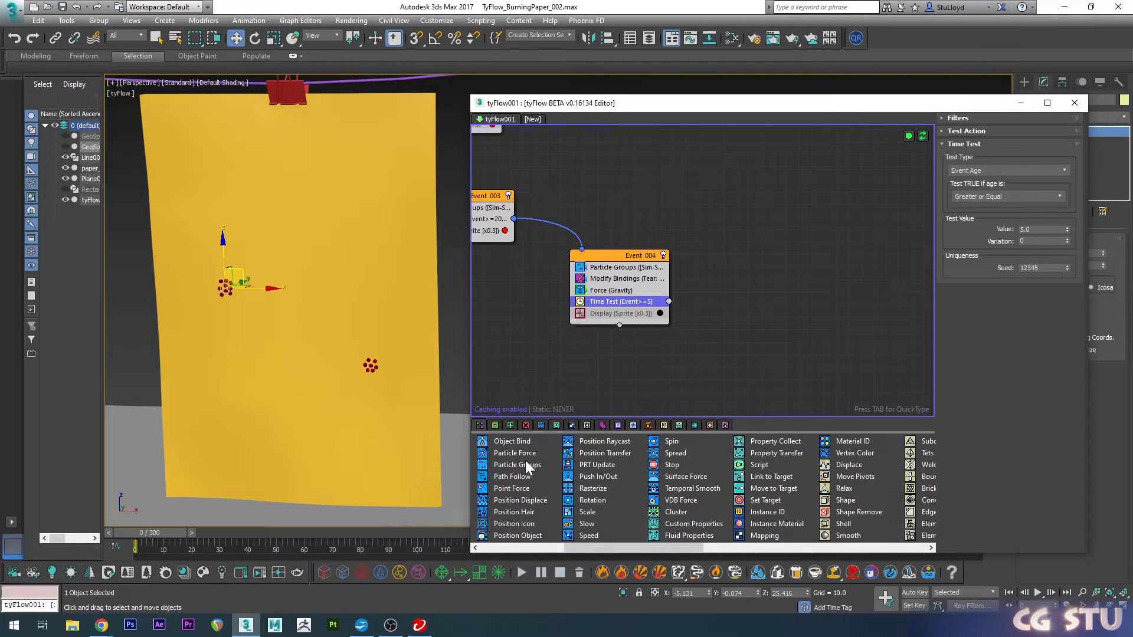
drag(508, 465, 766, 297)
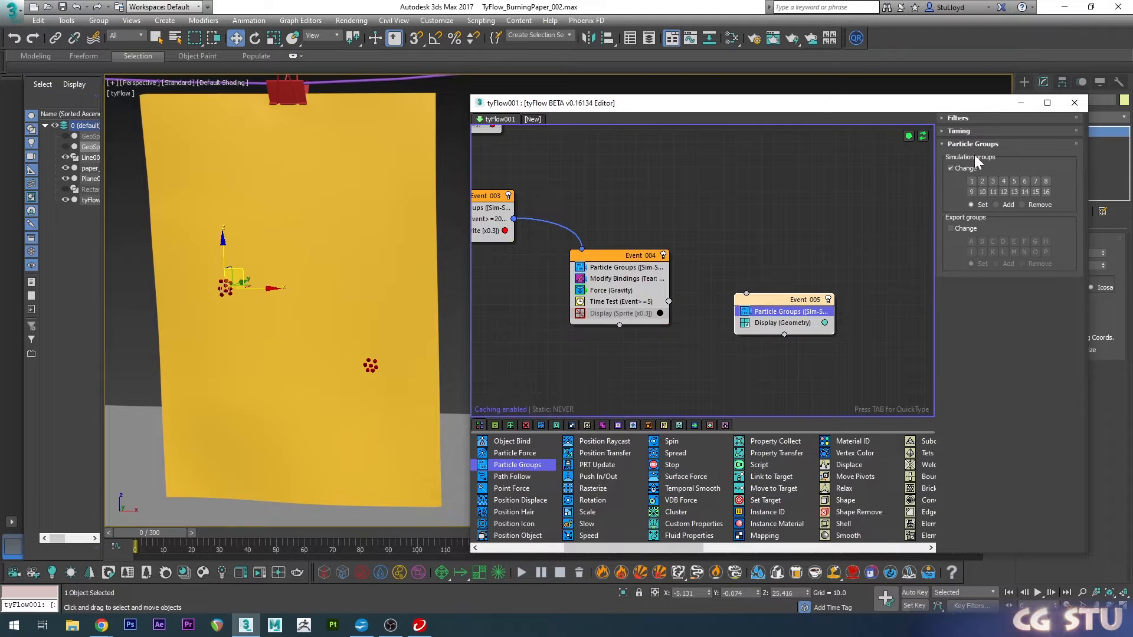
click(1003, 181)
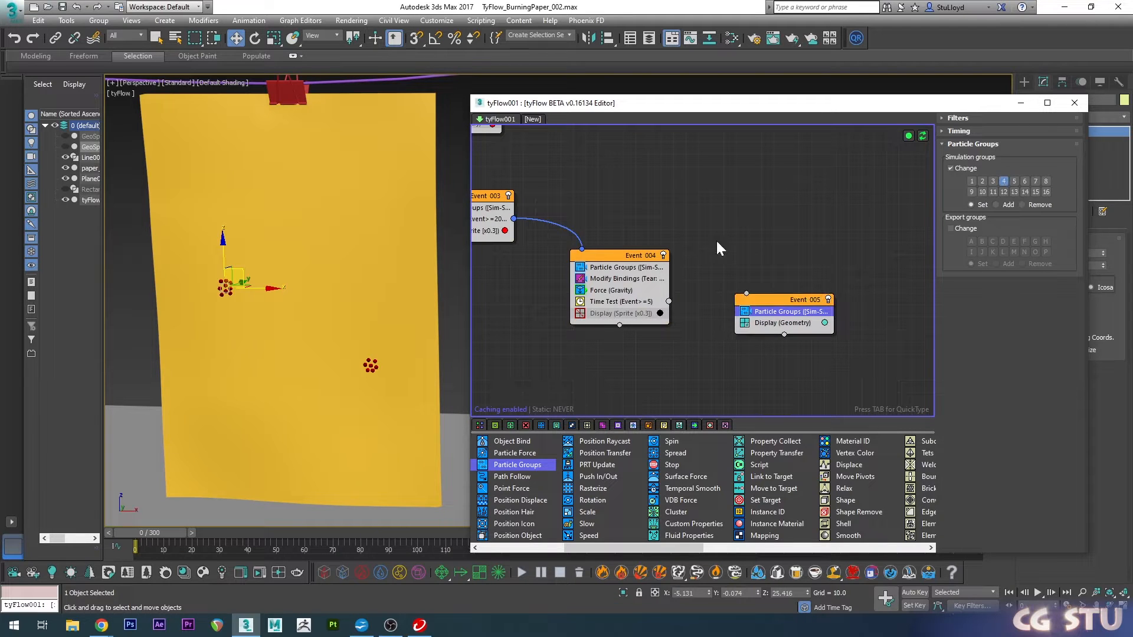
drag(774, 301, 762, 311)
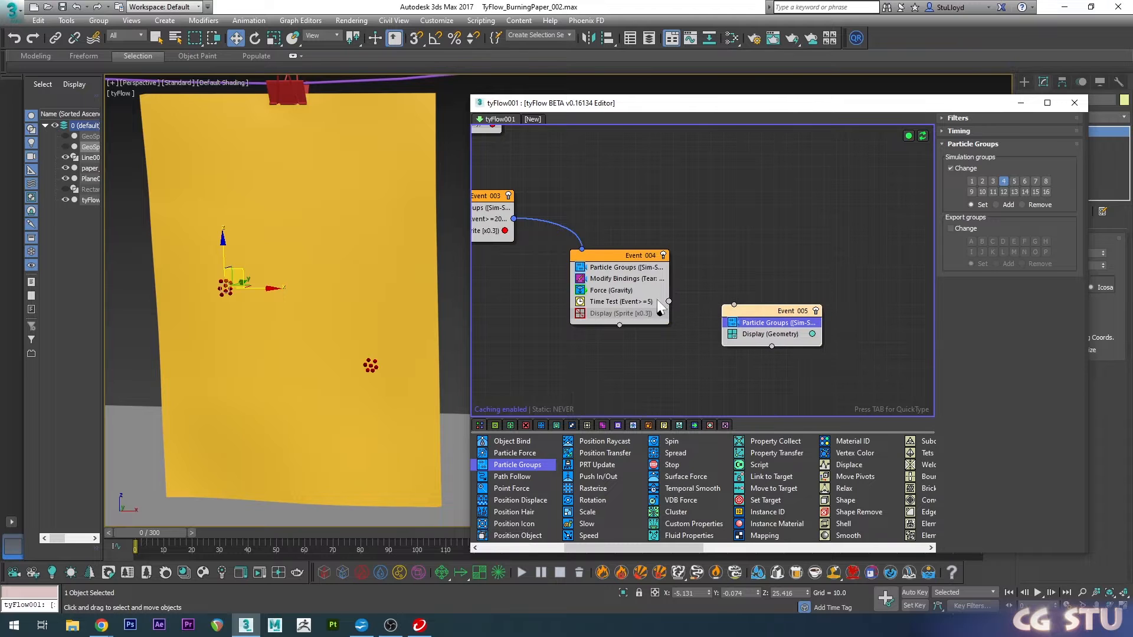
drag(668, 302, 734, 305)
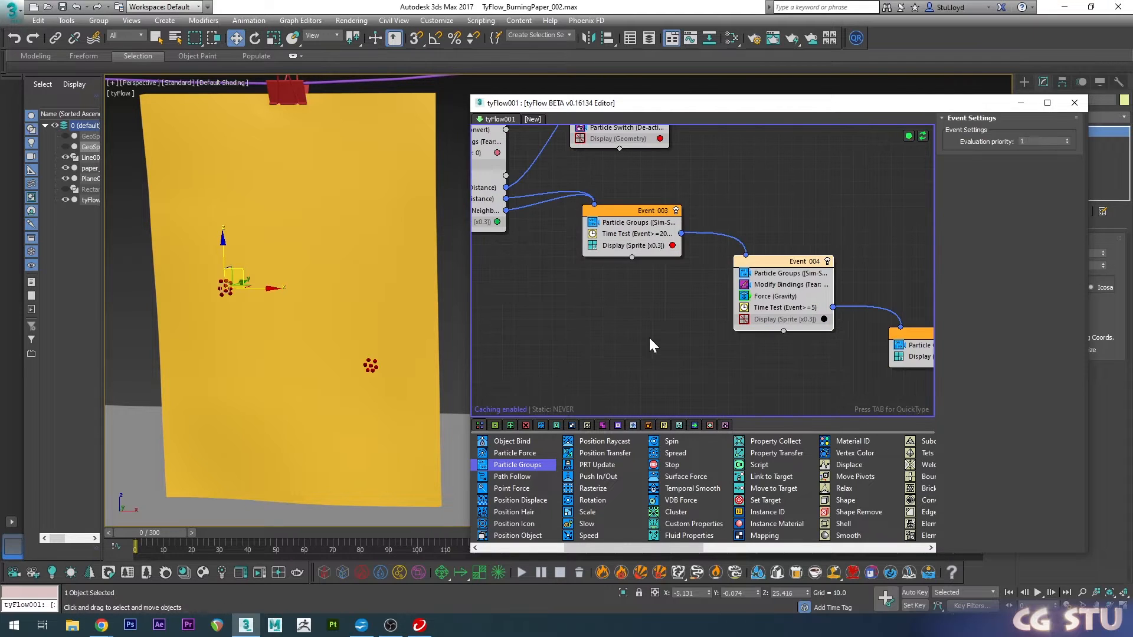
- Move the Force operator from Event_004 into Event_005 below Particle Groups, and tidy the event layout
middle_drag(650, 335, 590, 336)
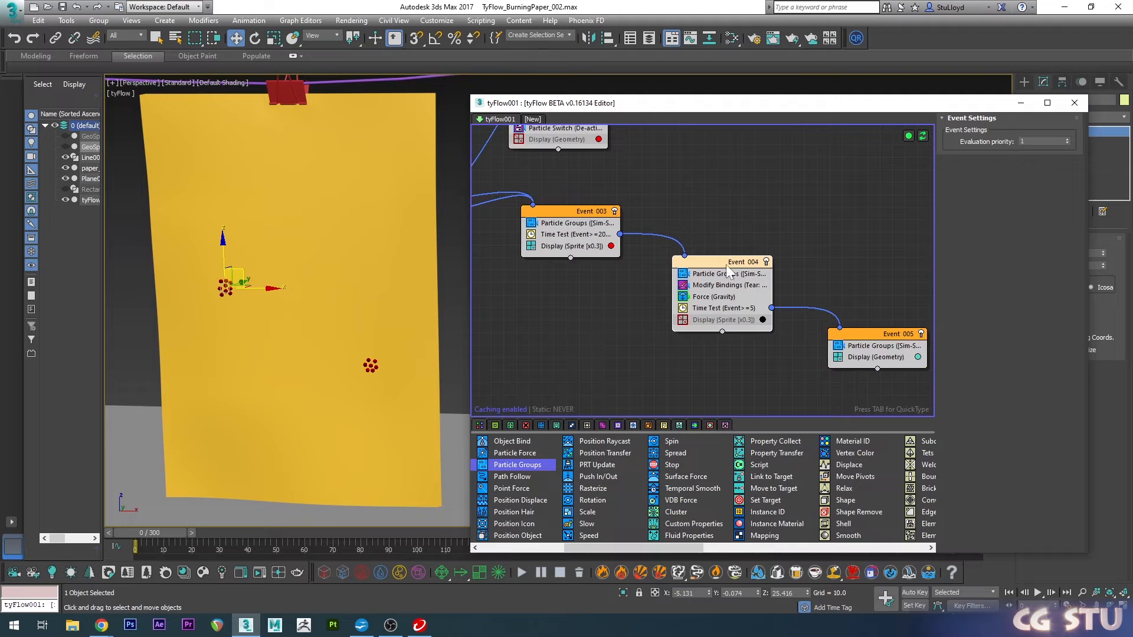
drag(725, 267, 711, 260)
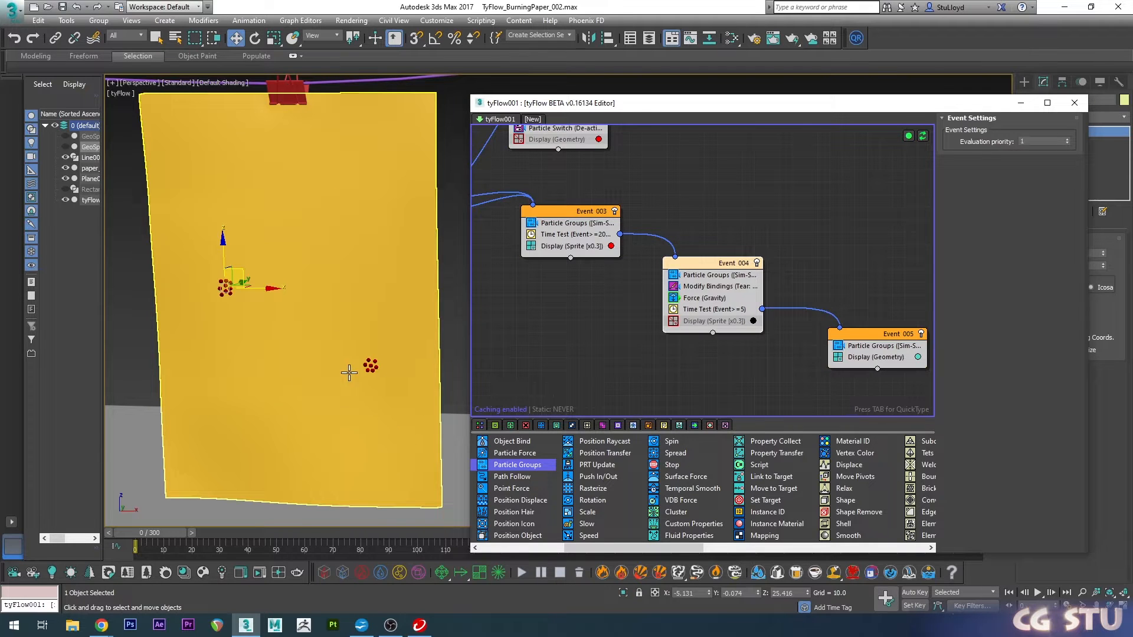
middle_drag(743, 292, 675, 276)
click(633, 287)
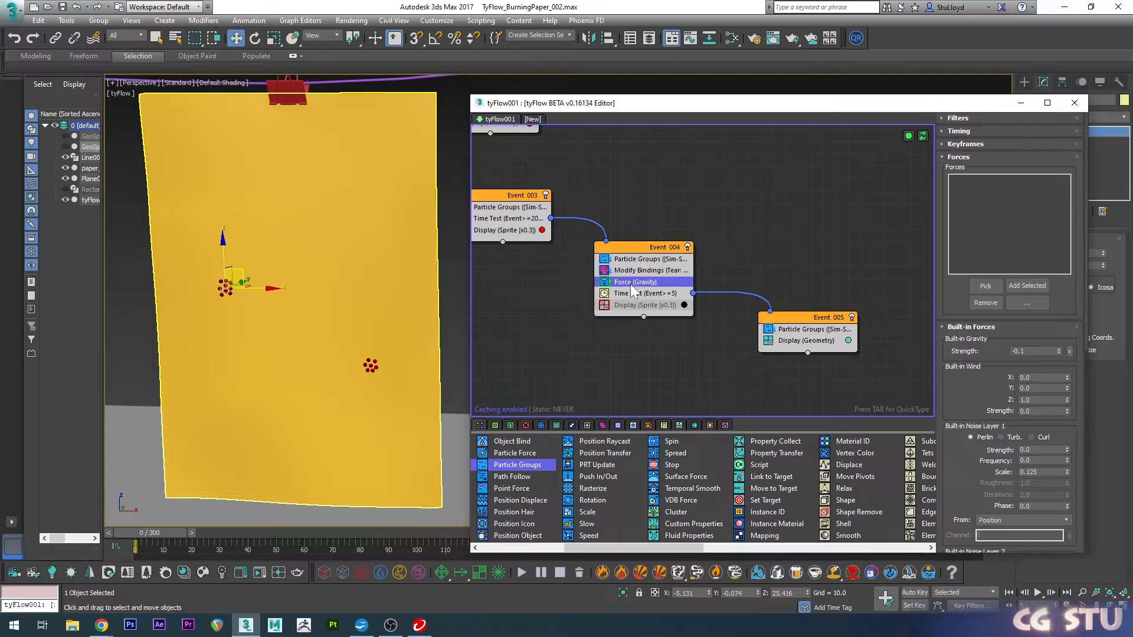
drag(629, 287, 784, 336)
click(770, 289)
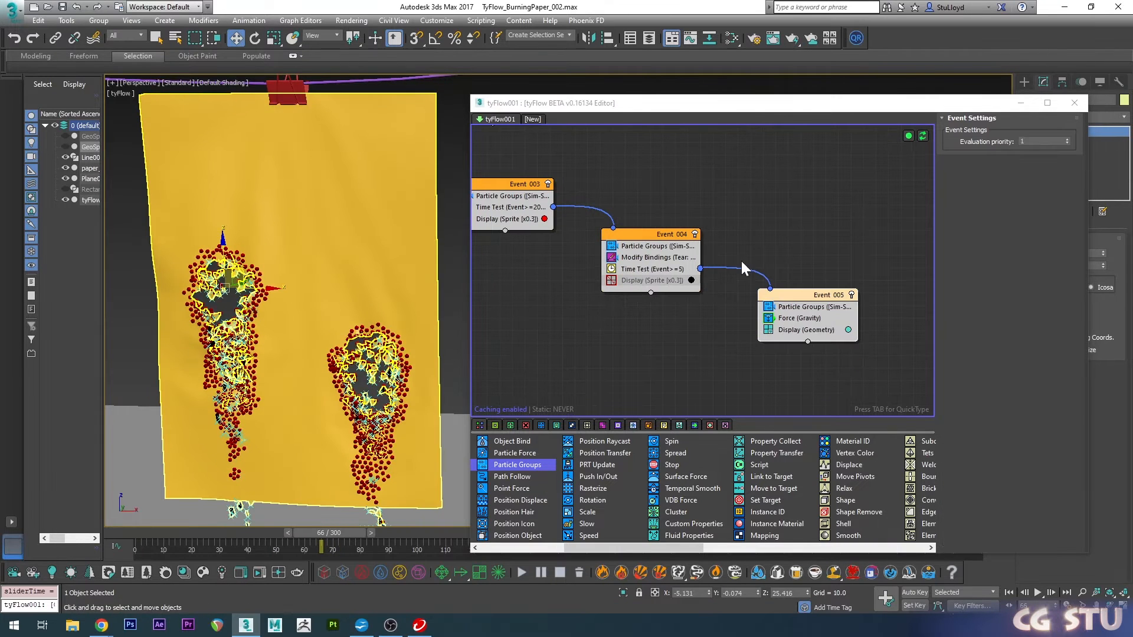
- Turn off Event_005's Display operator and scrub the timeline to check the falling burnt pieces
click(768, 330)
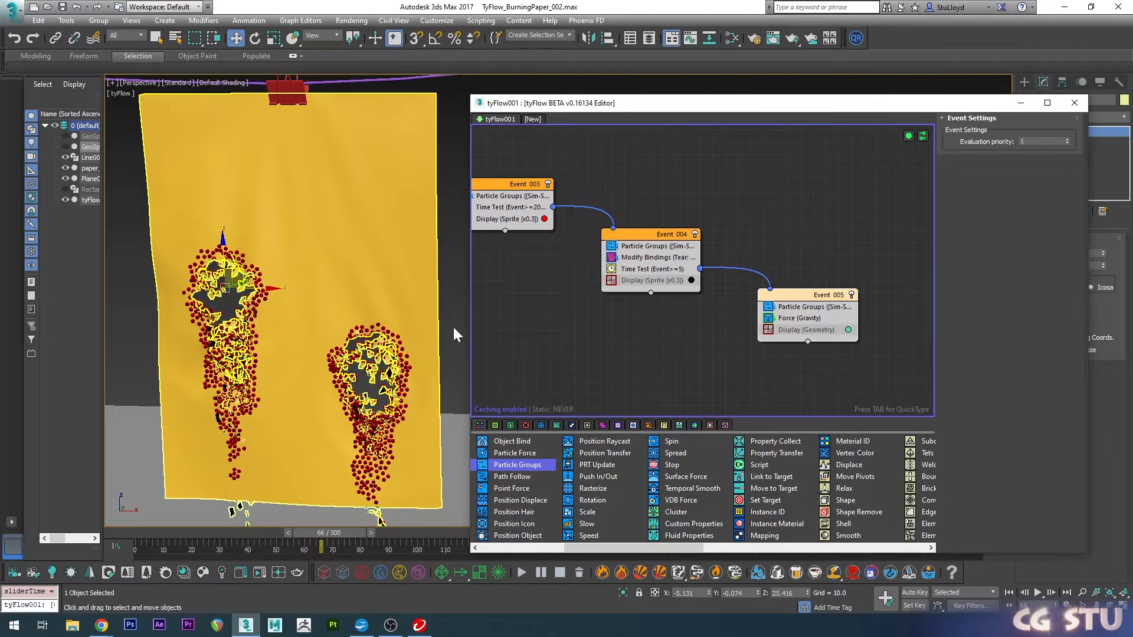
scroll(315, 346, down, 5)
mouse_move(328, 551)
mouse_down()
mouse_move(331, 533)
mouse_move(391, 535)
mouse_up()
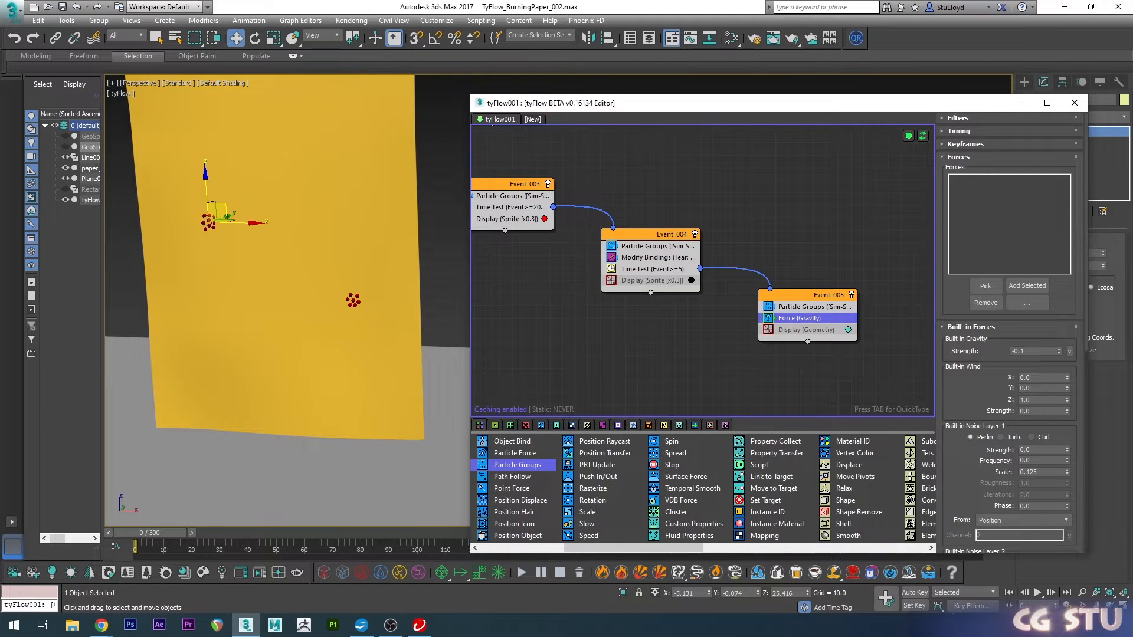
- Adjust the gravity strength of Event_005's Force operator, add a Slow operator below it, and scrub the timeline to check the motion
double_click(1031, 351)
key(Return)
scroll(590, 489, up, 1)
drag(672, 523, 796, 328)
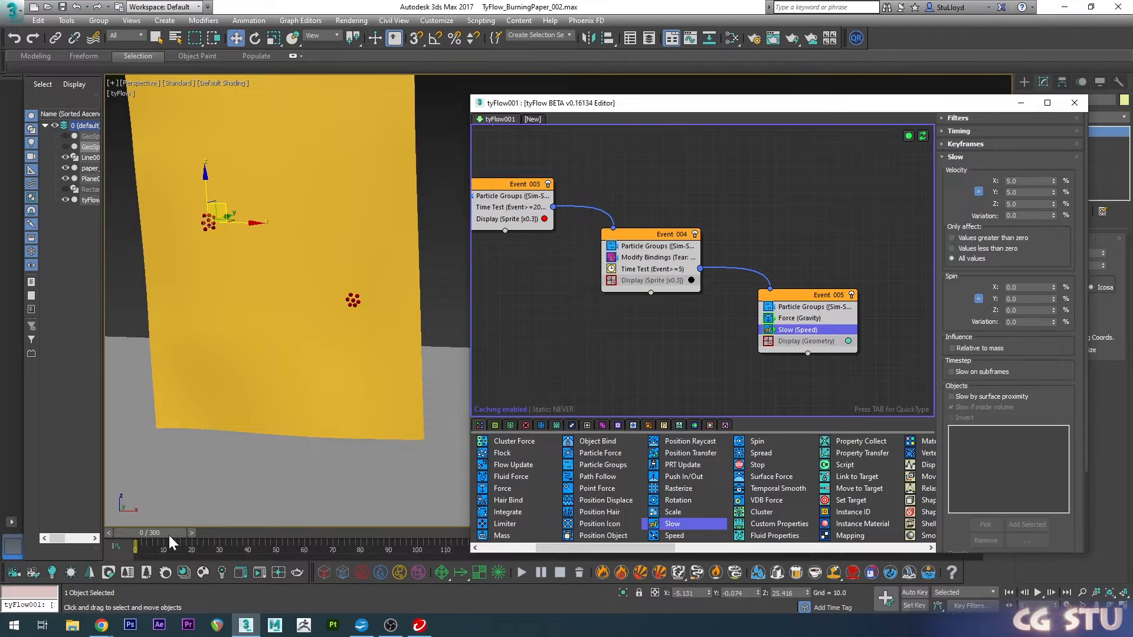
mouse_move(170, 537)
mouse_down()
mouse_move(352, 515)
mouse_move(154, 527)
mouse_up()
key(w)
- Set the gravity strength of Event_005's Force operator to -0.035
click(793, 318)
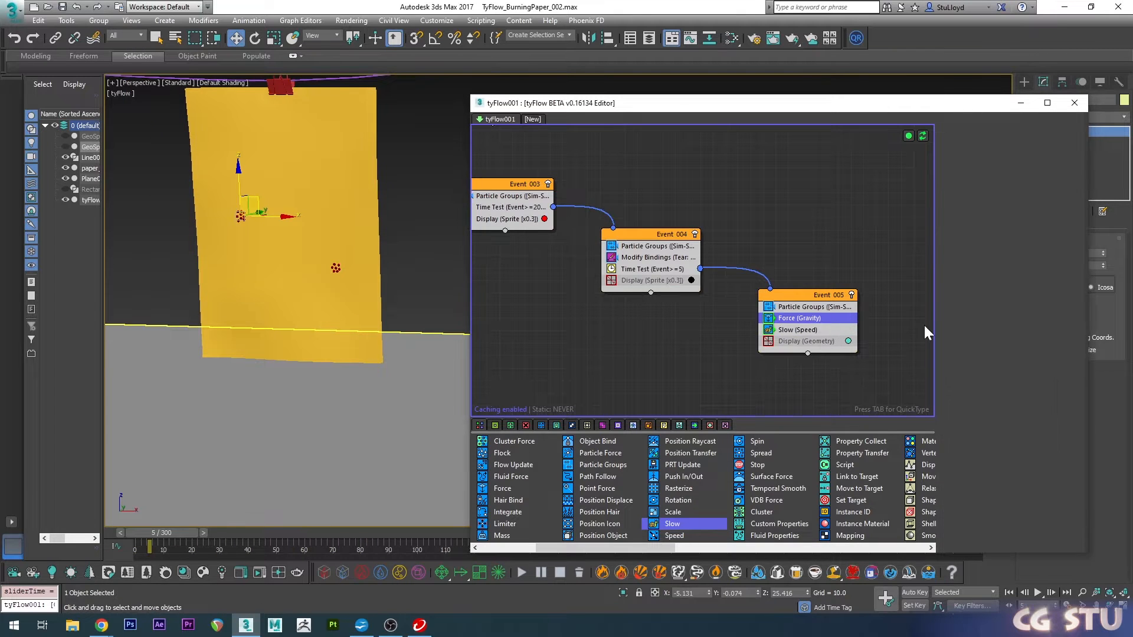
click(1038, 351)
double_click(1038, 351)
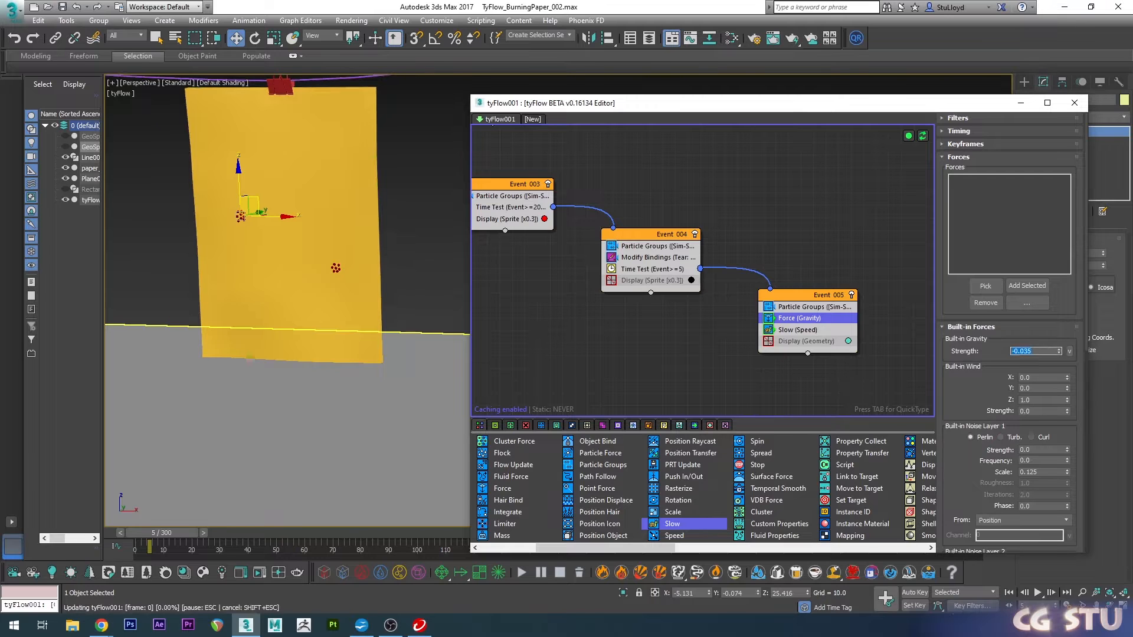
- Scrub the timeline to check how the burnt pieces fall, and return to frame 0
drag(168, 524, 439, 499)
key(Home)
key(w)
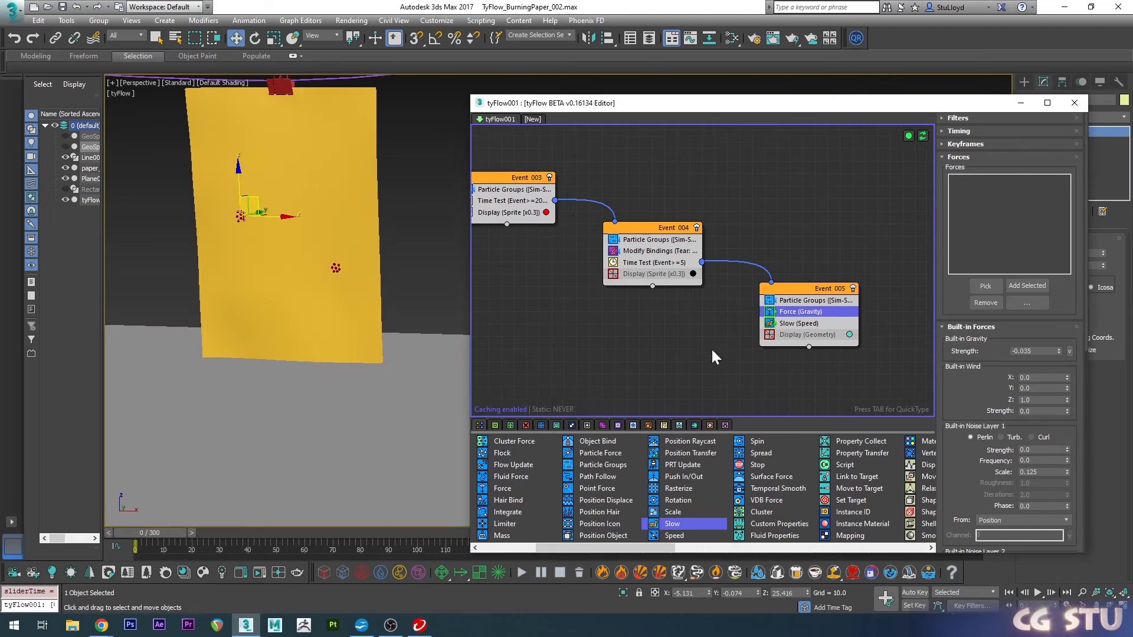
- Add a Collision test below Slow in Event_005 with Plane001 as the collider, and scrub the timeline to check the falling pieces
middle_drag(710, 348, 688, 341)
drag(656, 548, 833, 546)
drag(850, 441, 778, 363)
click(985, 277)
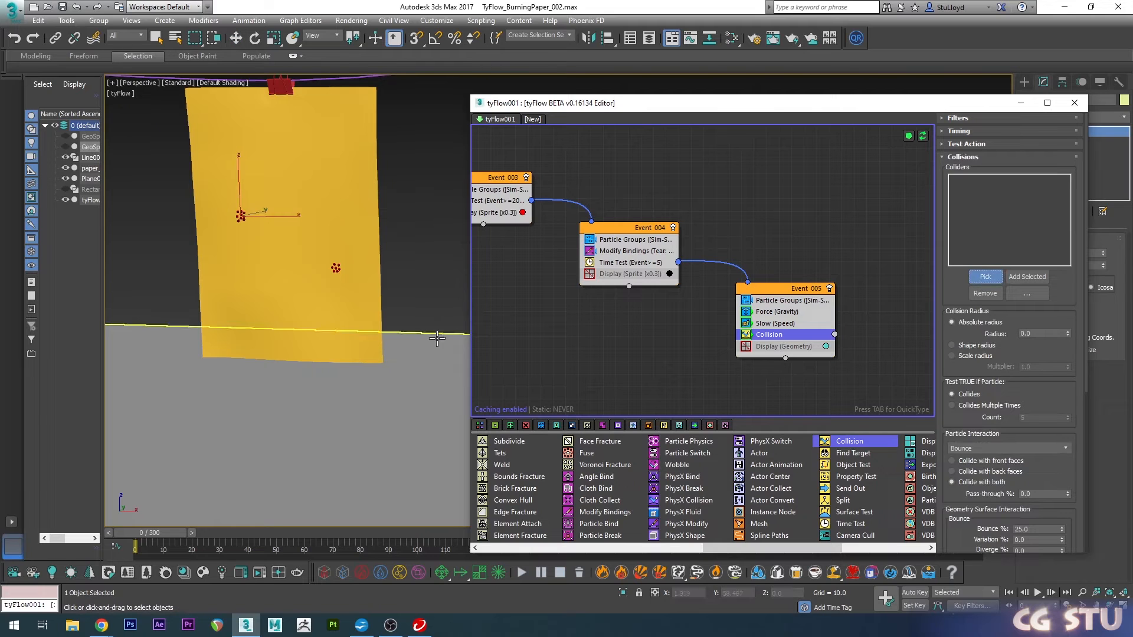
click(440, 341)
mouse_move(143, 532)
mouse_down()
mouse_move(441, 501)
mouse_move(398, 526)
mouse_move(342, 528)
mouse_move(348, 540)
mouse_move(457, 509)
mouse_move(308, 485)
mouse_move(394, 469)
mouse_up()
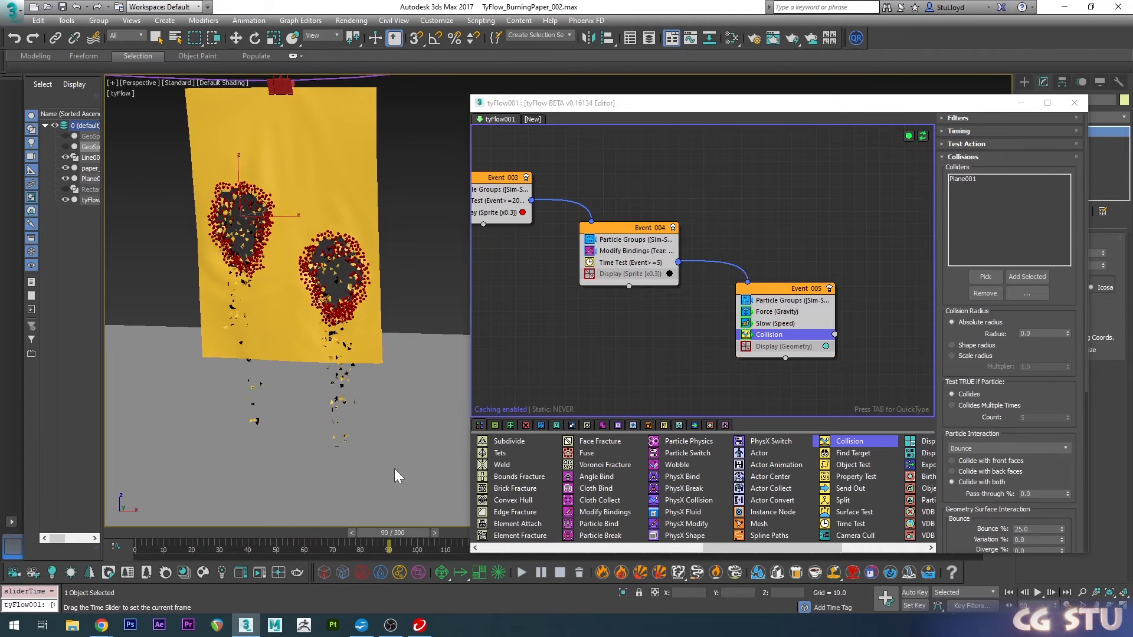
key(w)
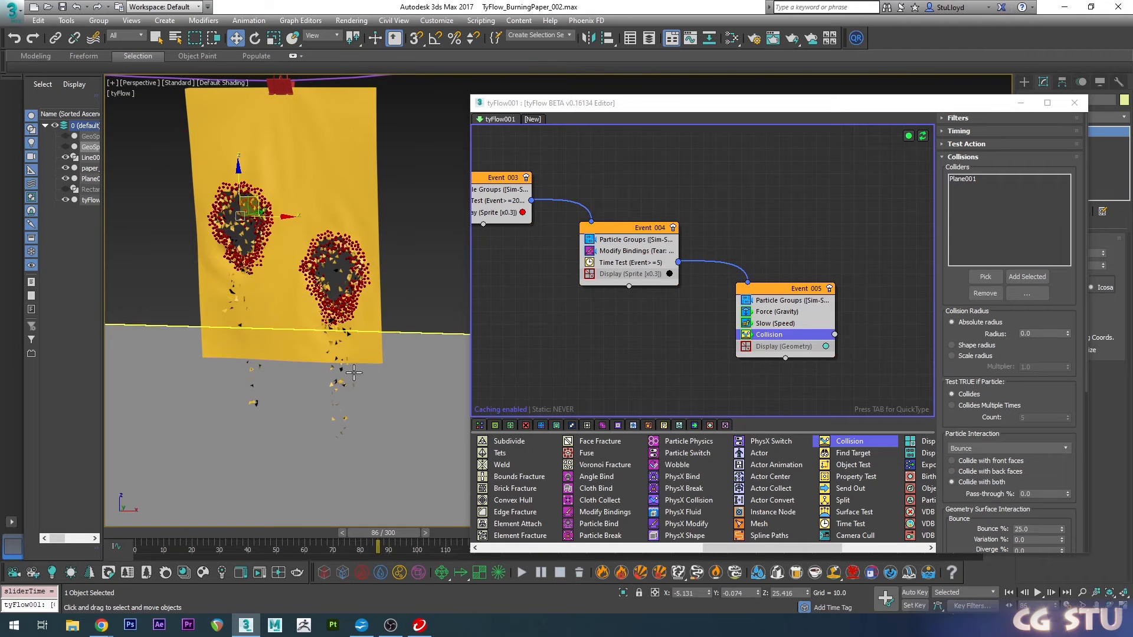
key(Home)
- Open the Cloth Bind operator of Event_001 at its Tearing settings, down to the weakness map
mouse_move(552, 319)
middle_down()
mouse_move(714, 366)
mouse_move(624, 367)
middle_up()
click(603, 222)
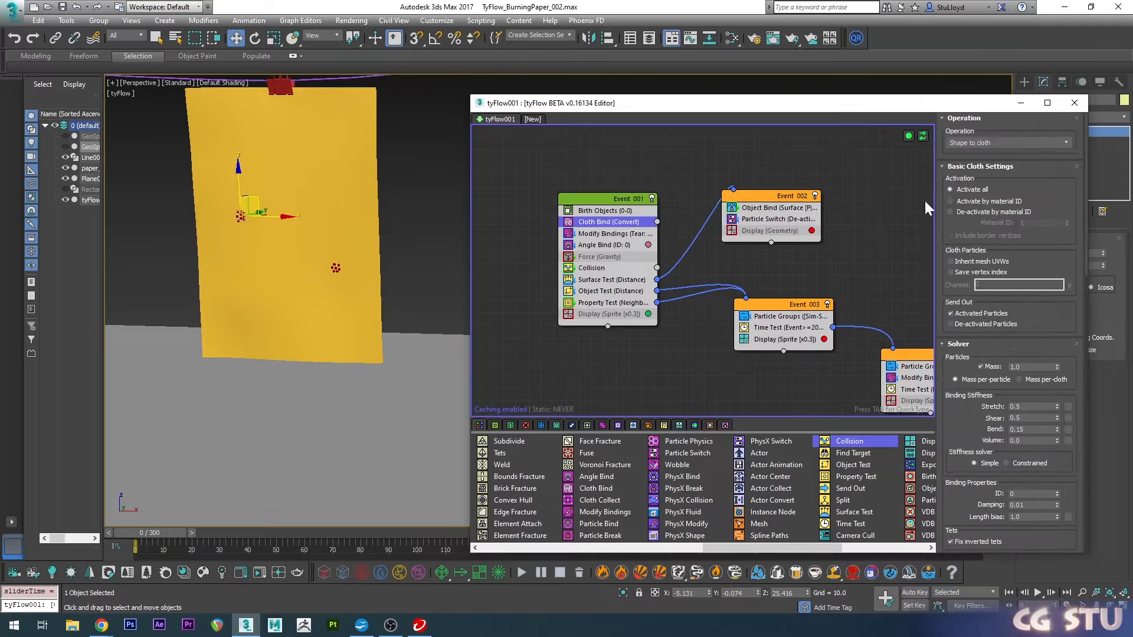
drag(948, 415, 941, 155)
scroll(945, 179, down, 3)
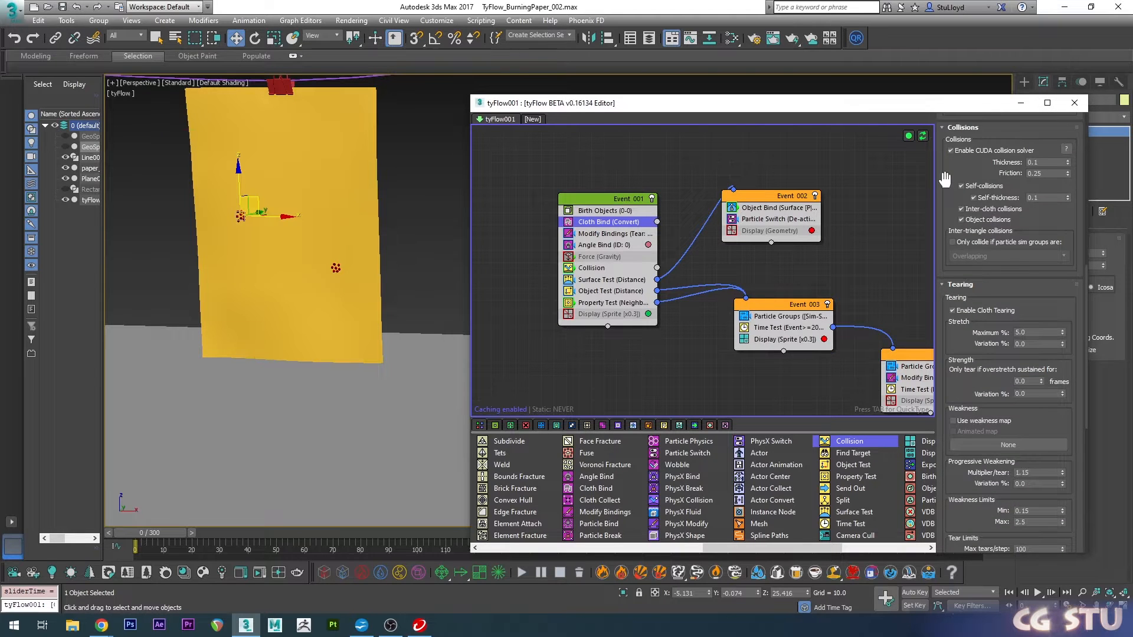
scroll(949, 176, down, 3)
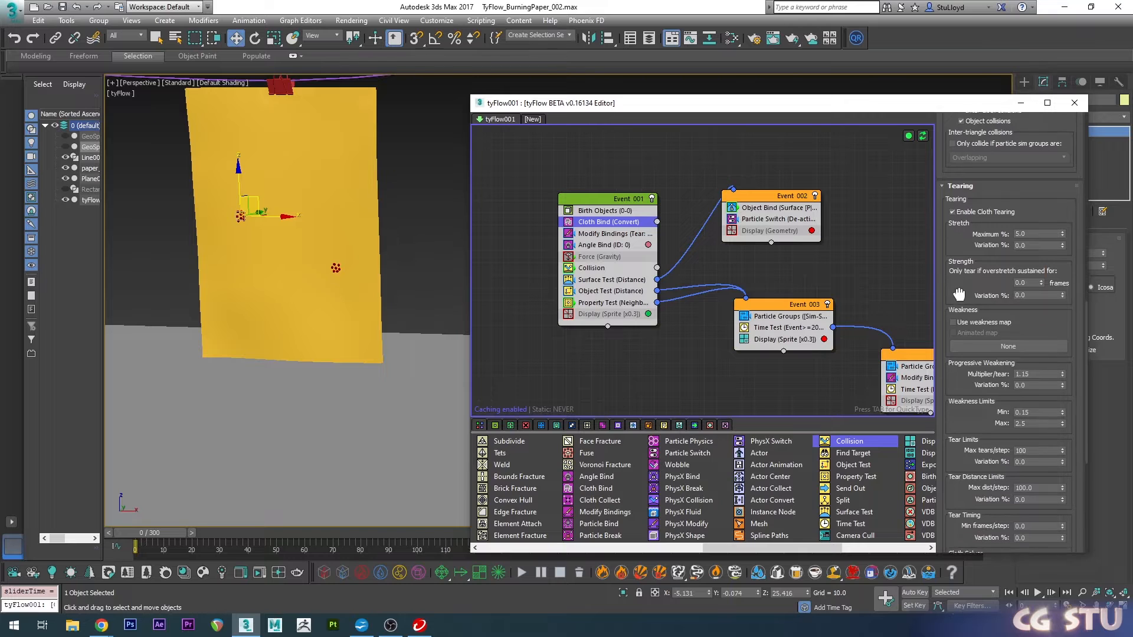
click(982, 341)
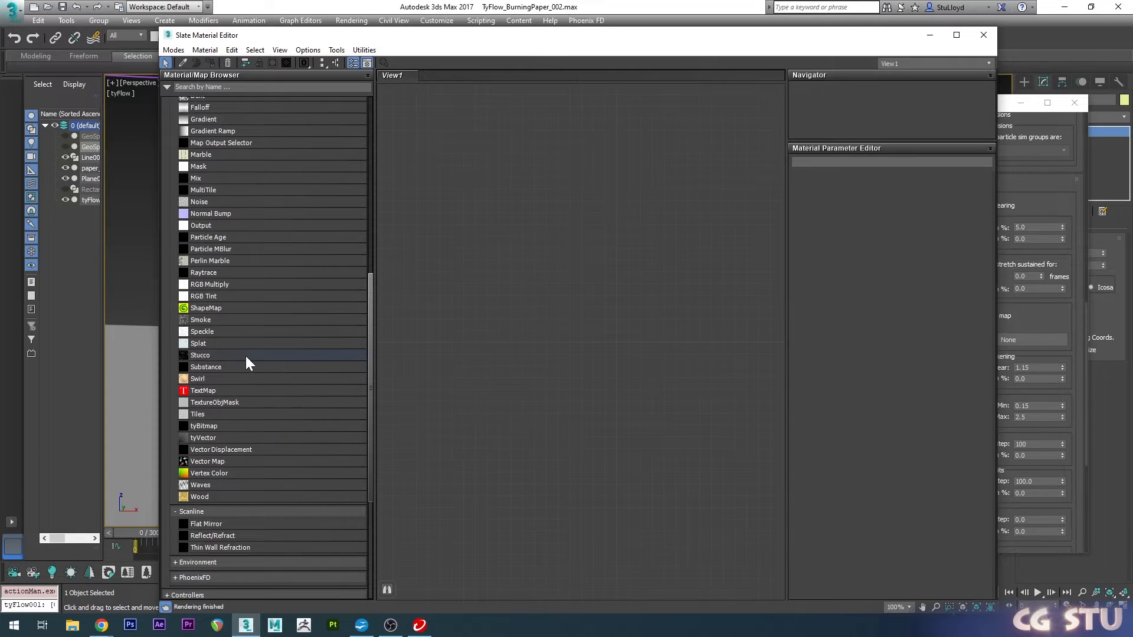
- Create a Tiles map in the Slate Material Editor with a black tile colour and a white grout colour
drag(207, 416, 520, 301)
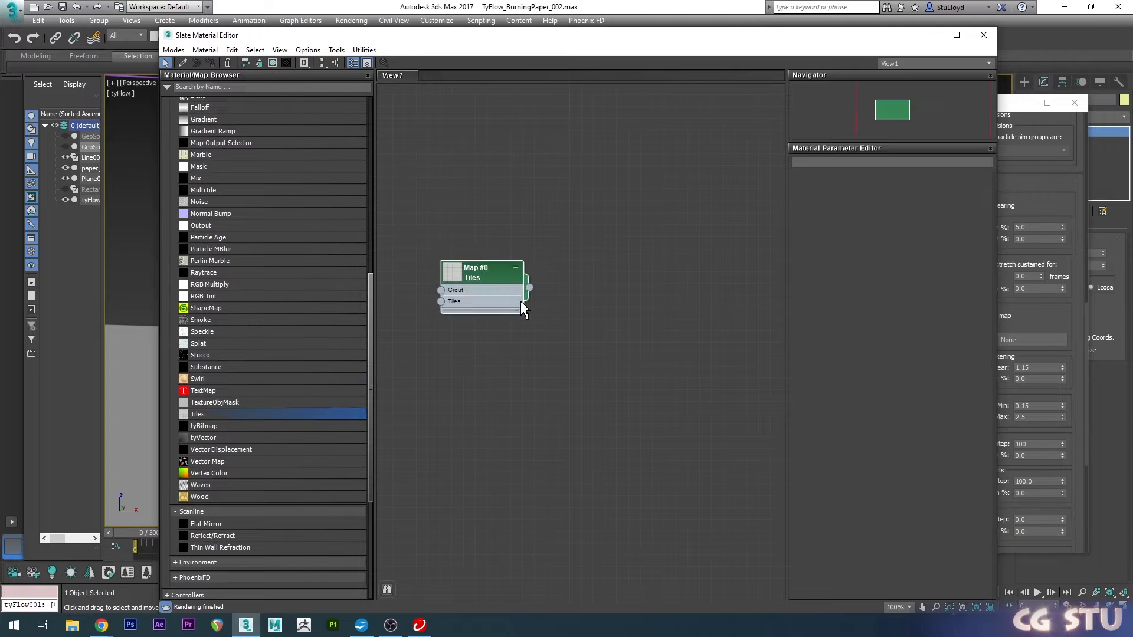
double_click(501, 248)
drag(901, 390, 900, 477)
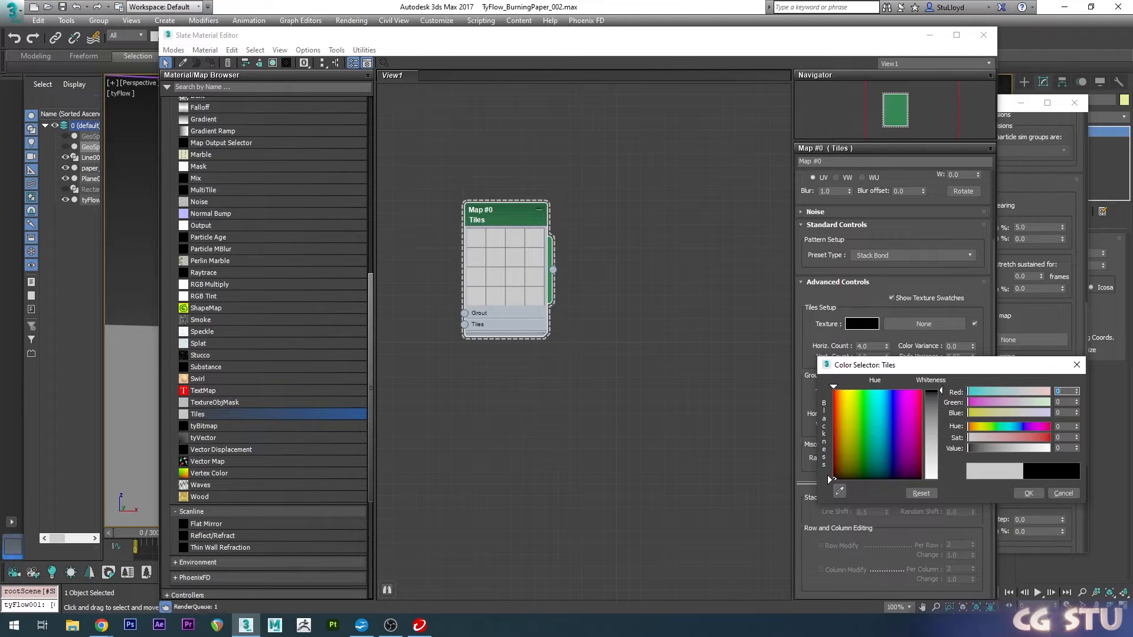
click(1027, 492)
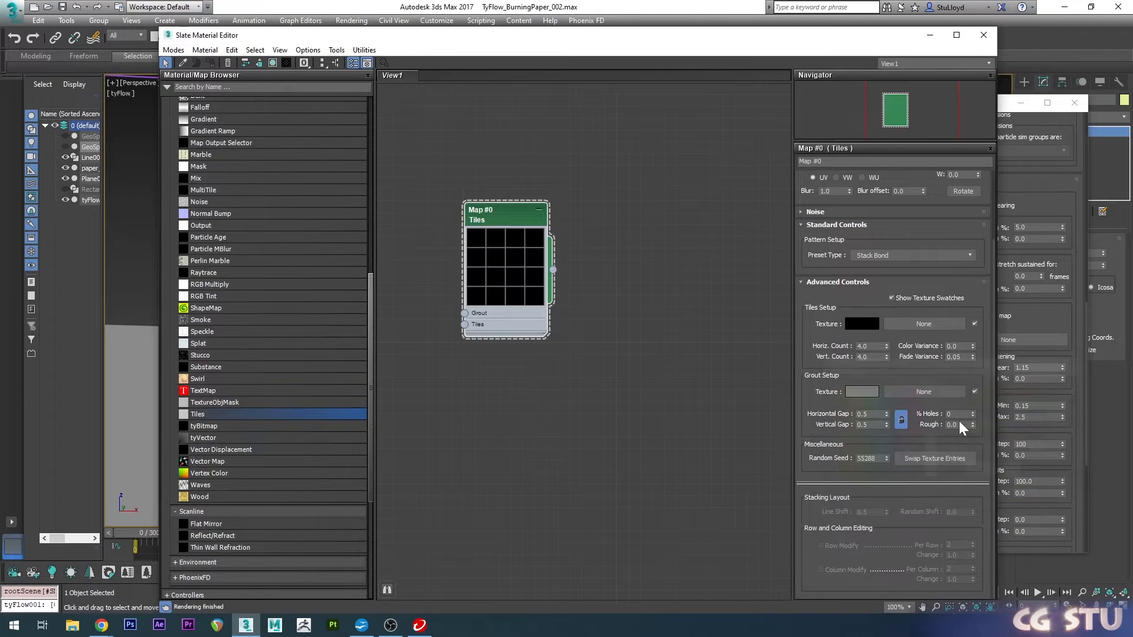
click(862, 392)
drag(940, 446, 940, 479)
click(1028, 492)
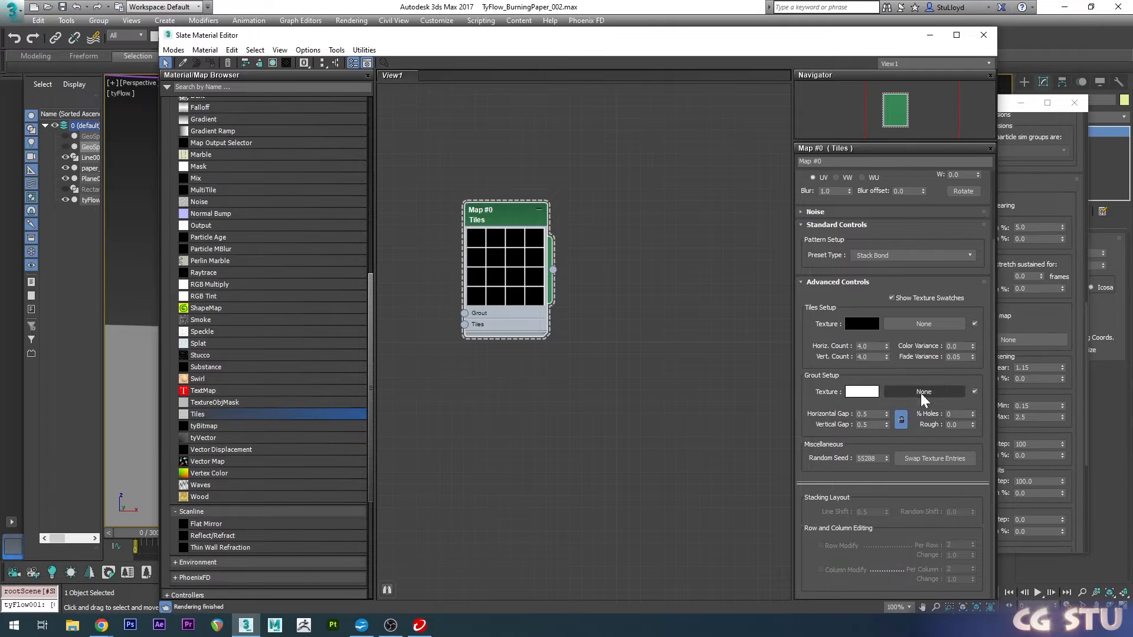
- Set the Tiles map's U and V tiling to 4 and its horizontal and vertical grout gap to 2
scroll(878, 242, up, 3)
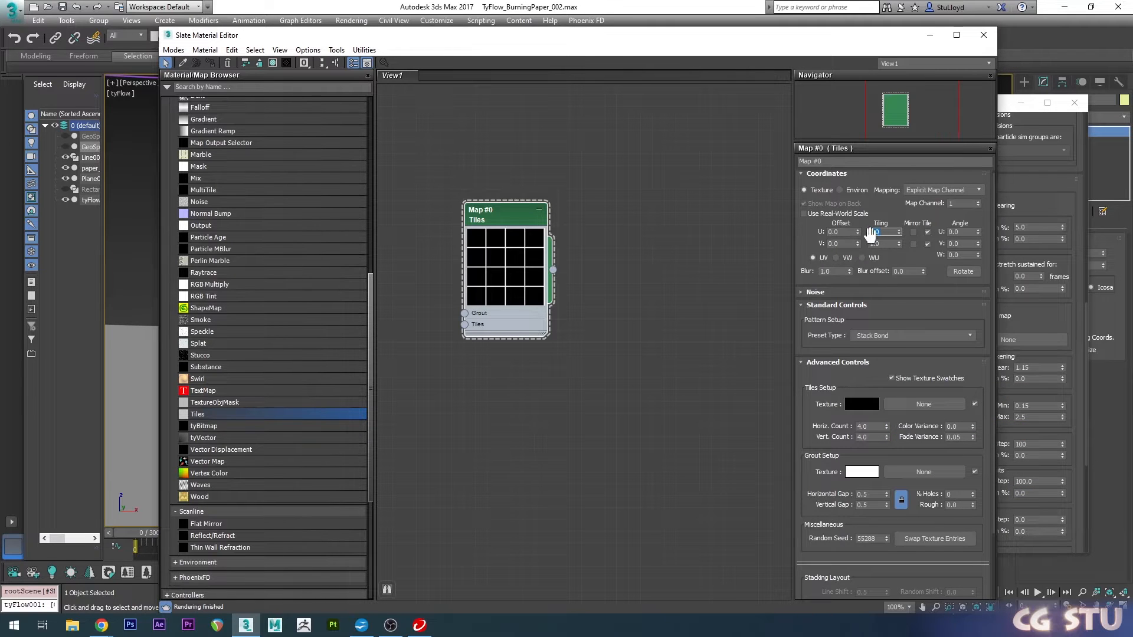
text(4)
key(Tab)
text(4)
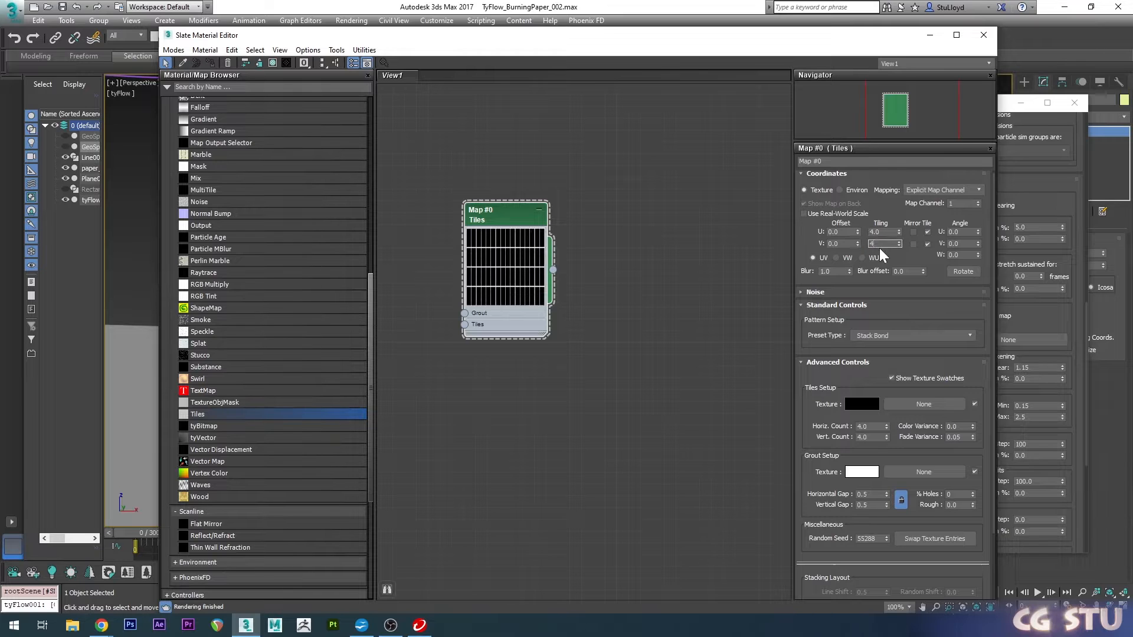
key(Return)
scroll(885, 421, down, 2)
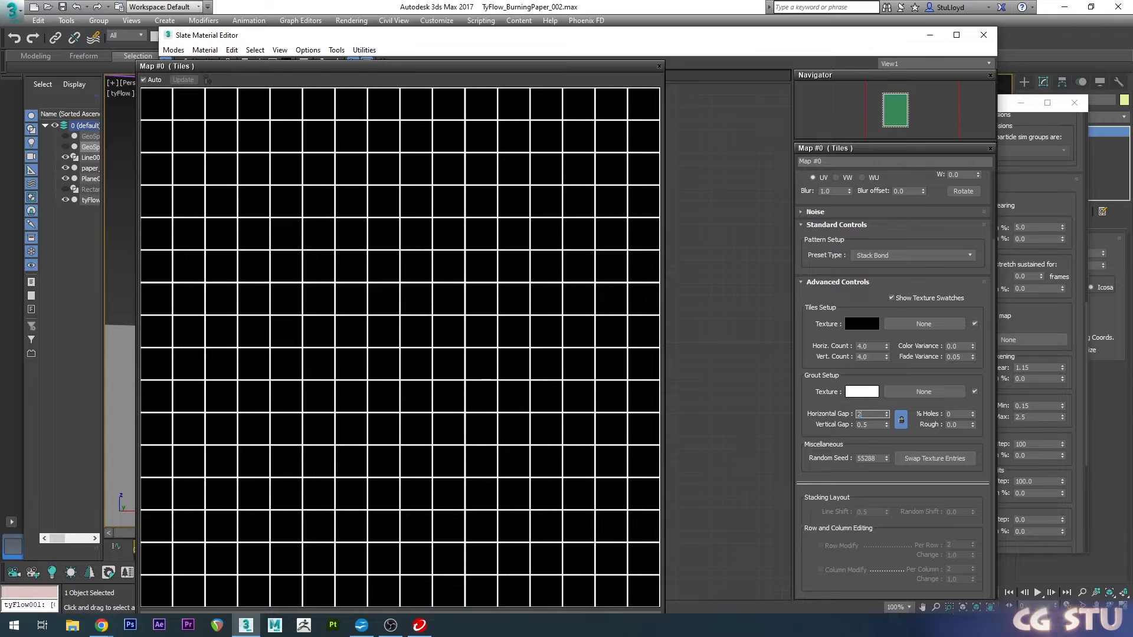
text(2)
key(Return)
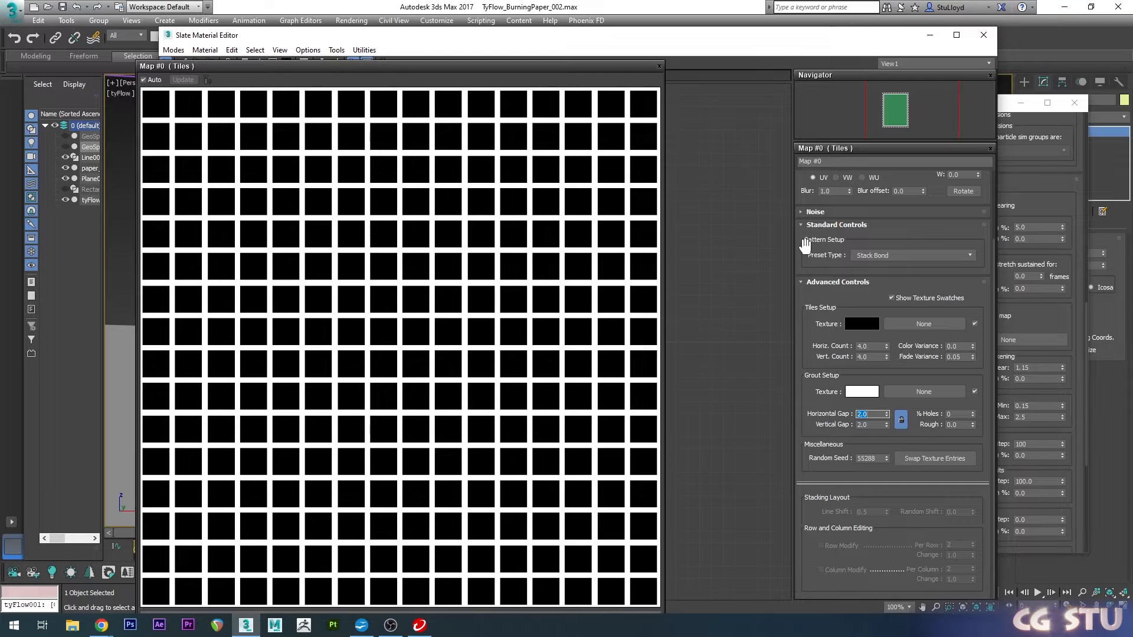
- Set the Tiles map's W angle to 57 and enable noise with amount 7.9, levels 3 and size 0.81
drag(804, 258, 802, 341)
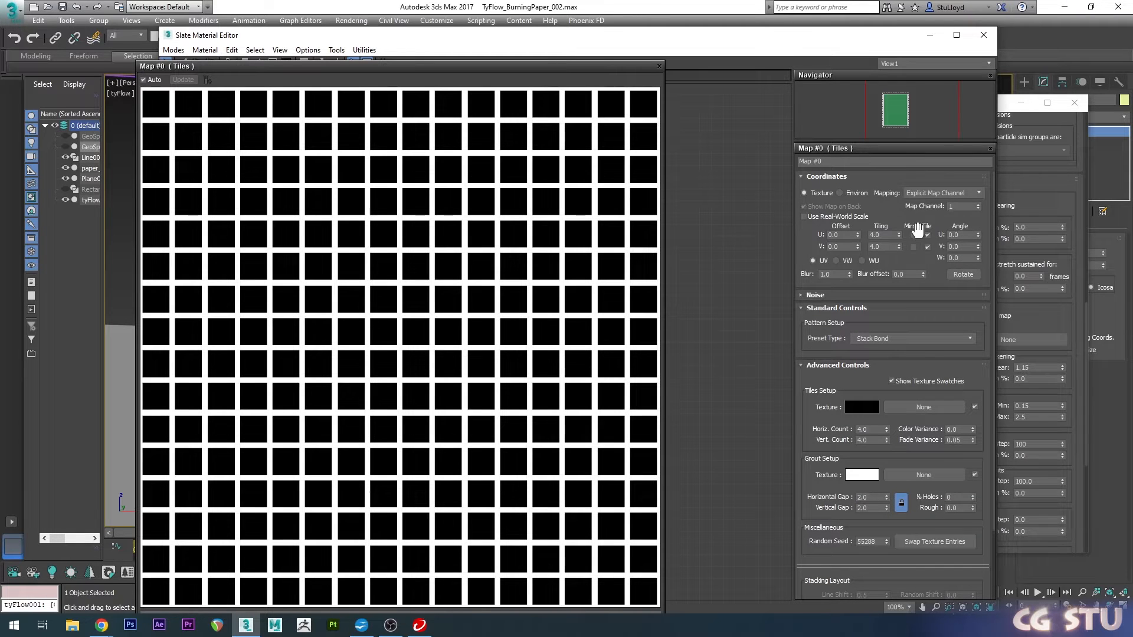
drag(980, 248, 981, 224)
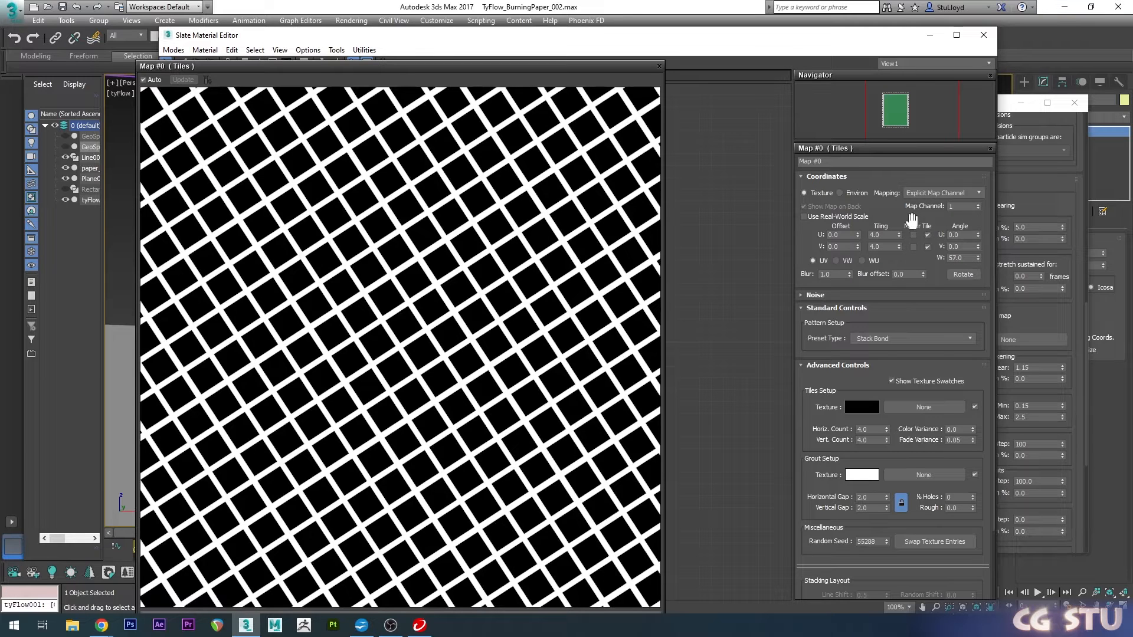
click(817, 293)
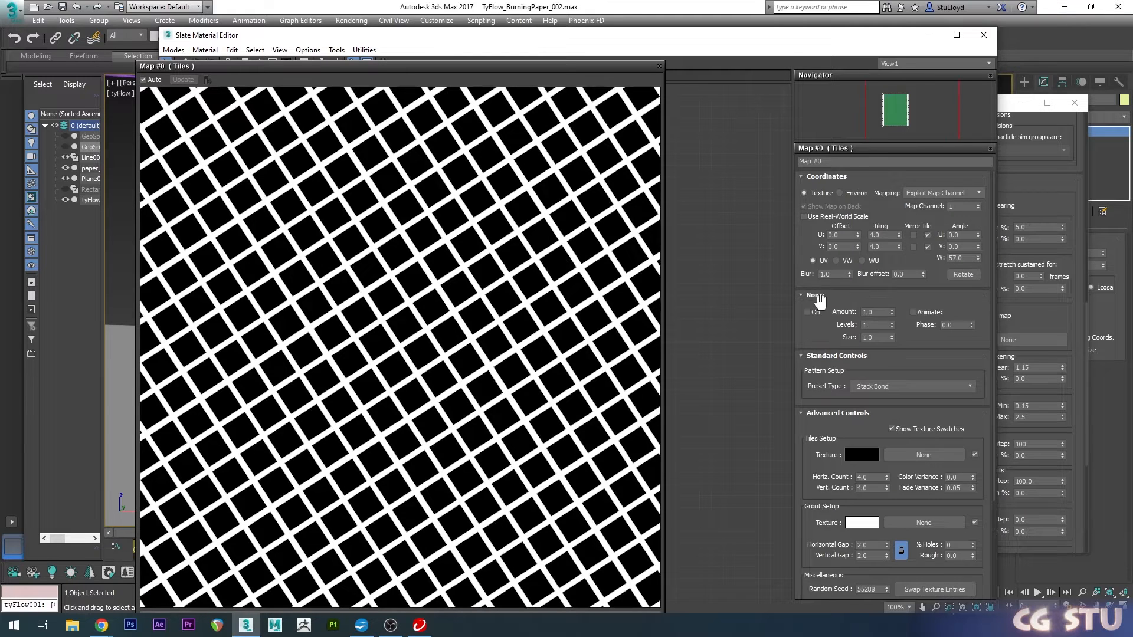
click(808, 312)
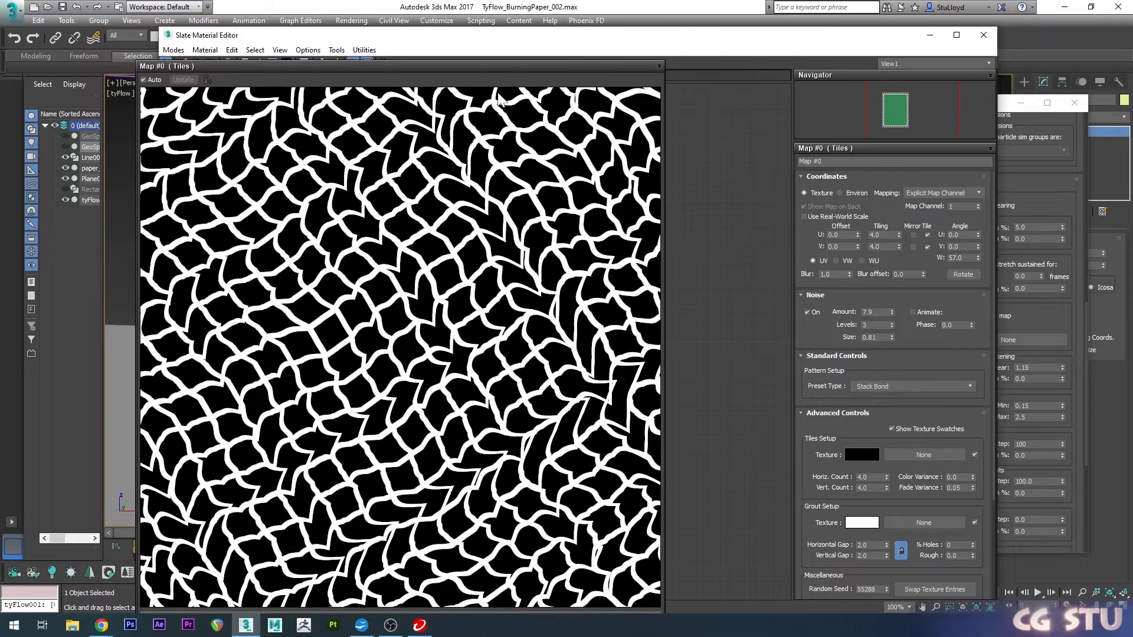
click(659, 66)
- Assign the Tiles map as an instance to the Cloth Bind weakness map and enable the use of the weakness map
drag(586, 41, 354, 56)
drag(321, 285, 993, 339)
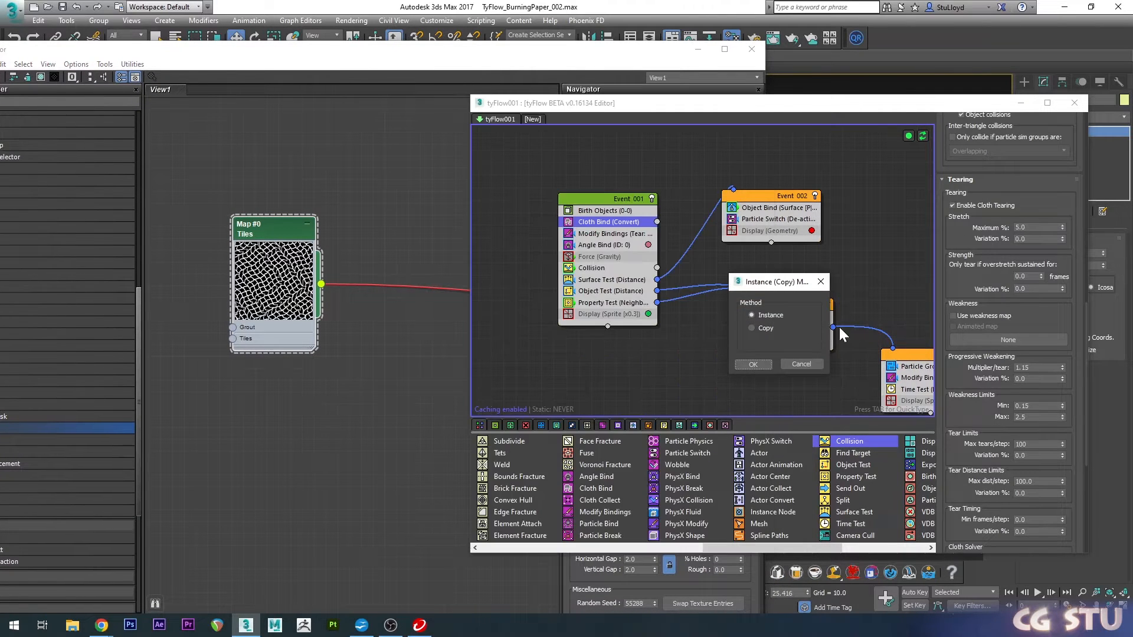
click(753, 364)
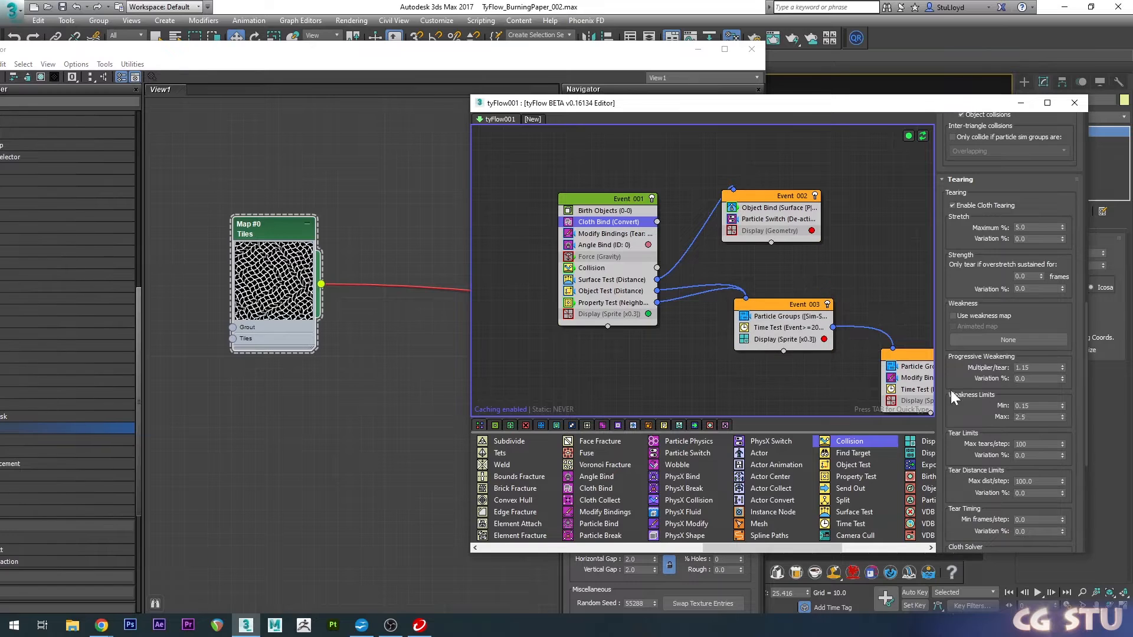
click(953, 316)
key(m)
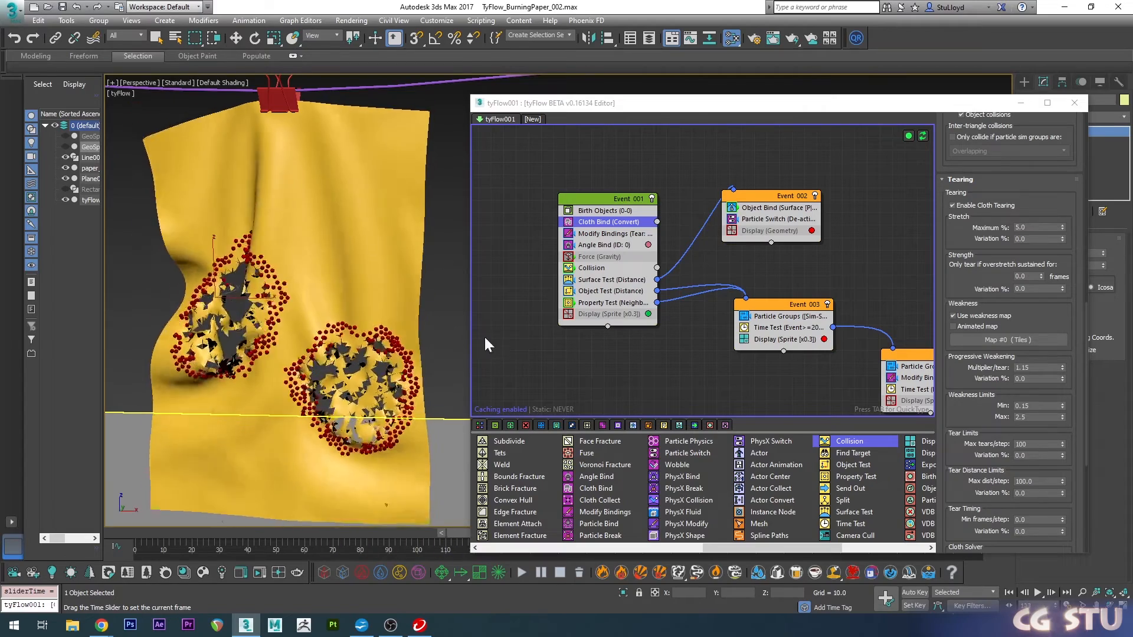
- Hide the tyFlow object, show Rectangle001 and add a tySelect modifier to it
key(w)
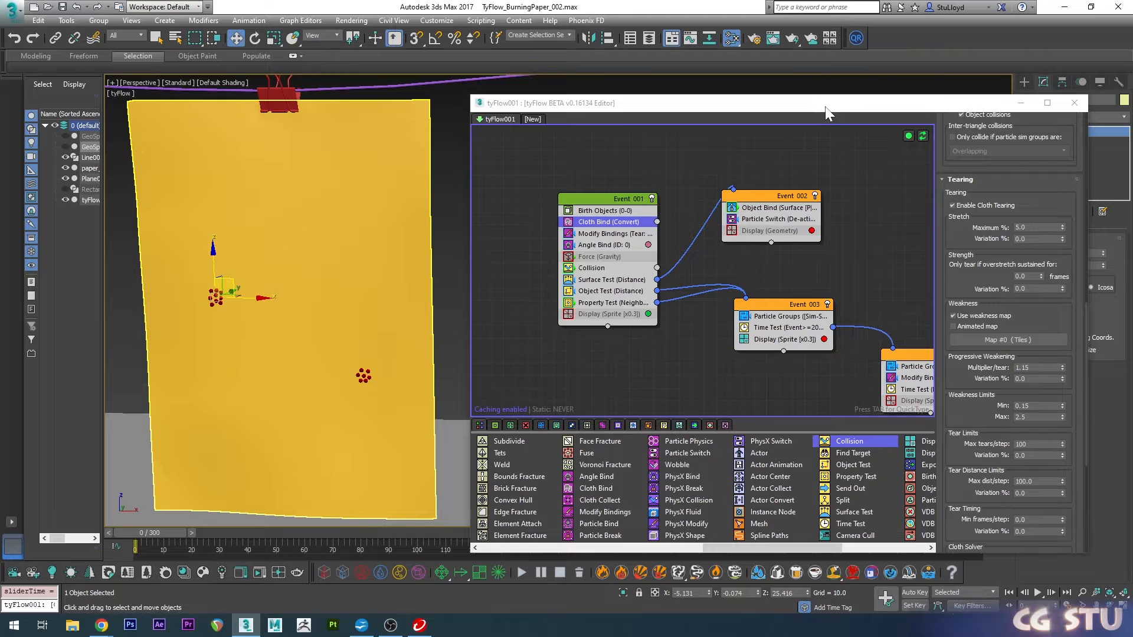
drag(825, 107, 712, 109)
click(959, 107)
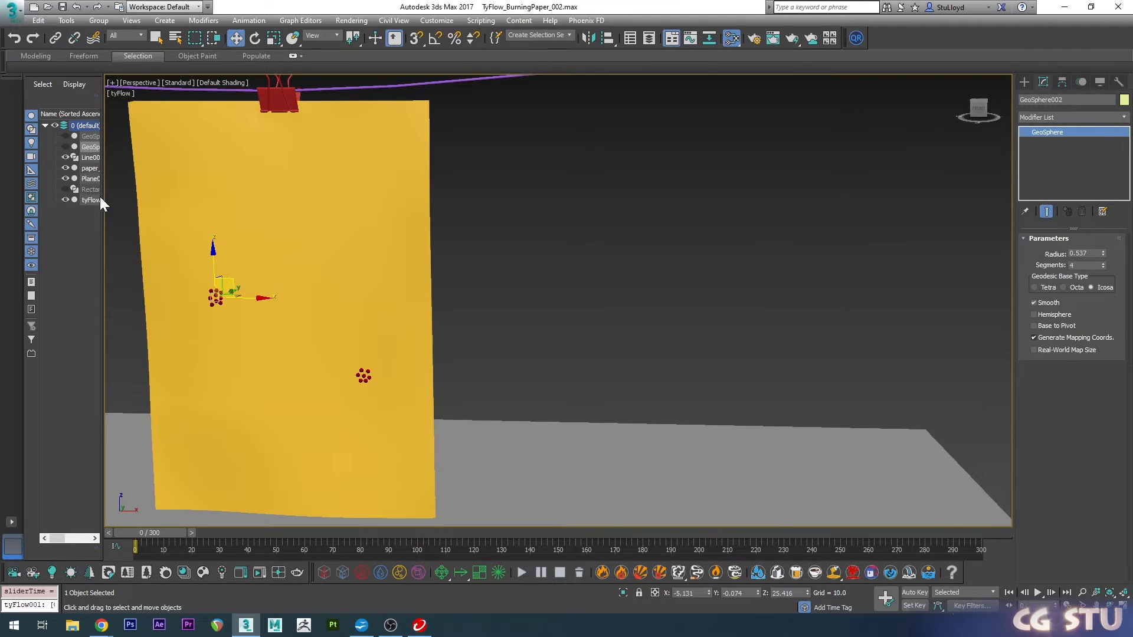
click(66, 200)
click(65, 190)
alt+middle_drag(361, 353, 641, 282)
scroll(668, 273, up, 4)
scroll(671, 289, down, 4)
click(590, 245)
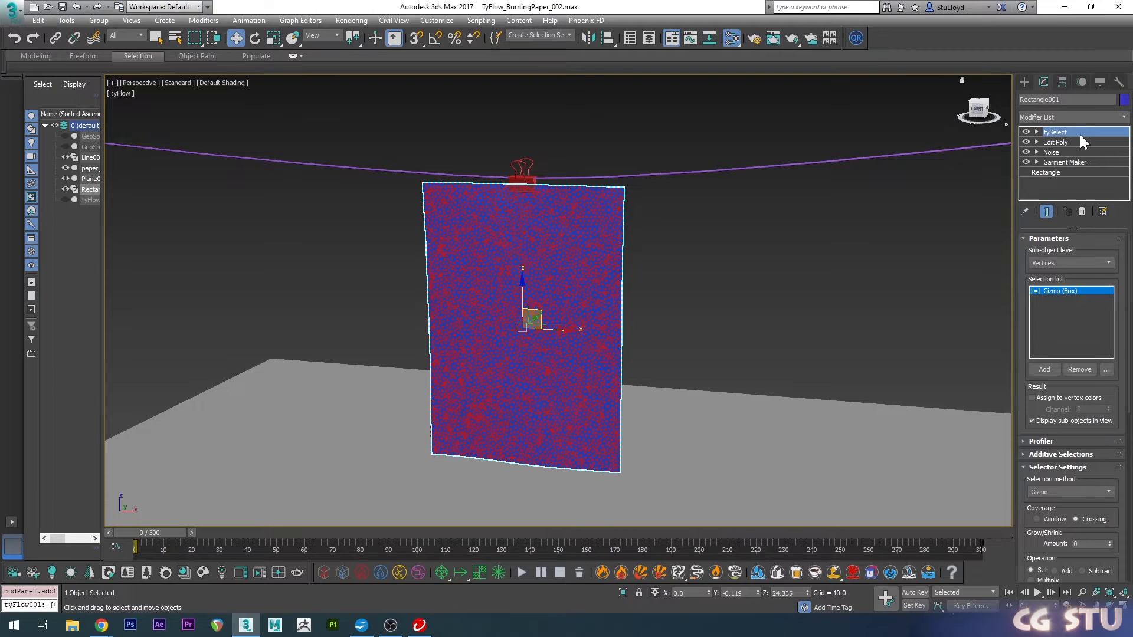
- Set the tySelect selection method to Texmap and assign the Tiles map as its texture map
click(1047, 491)
click(1046, 479)
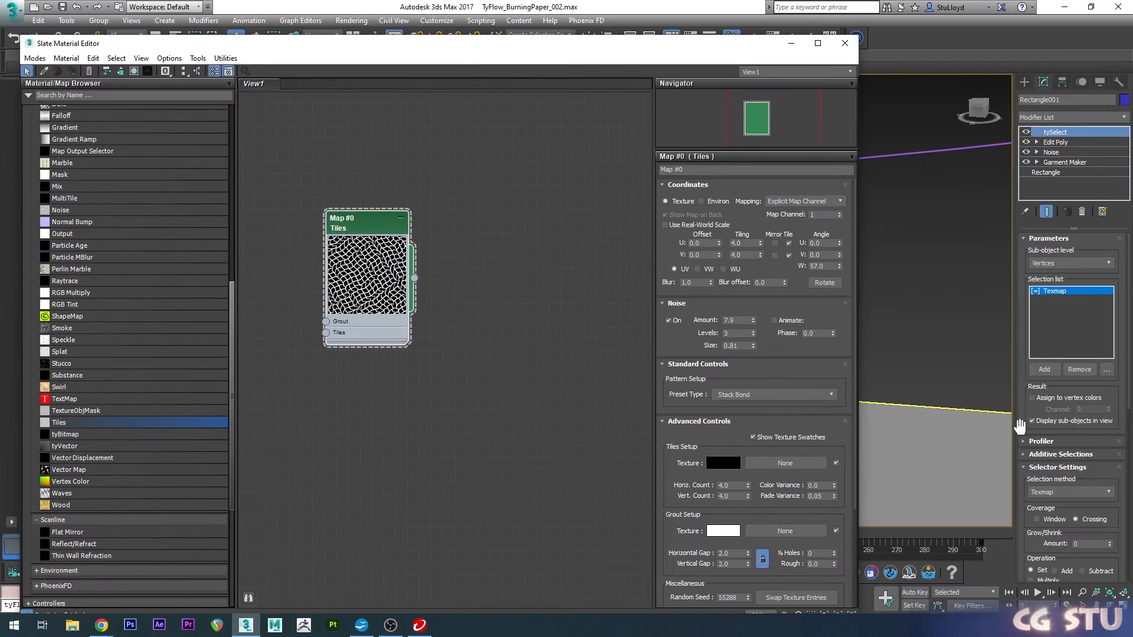
drag(1020, 424, 1020, 189)
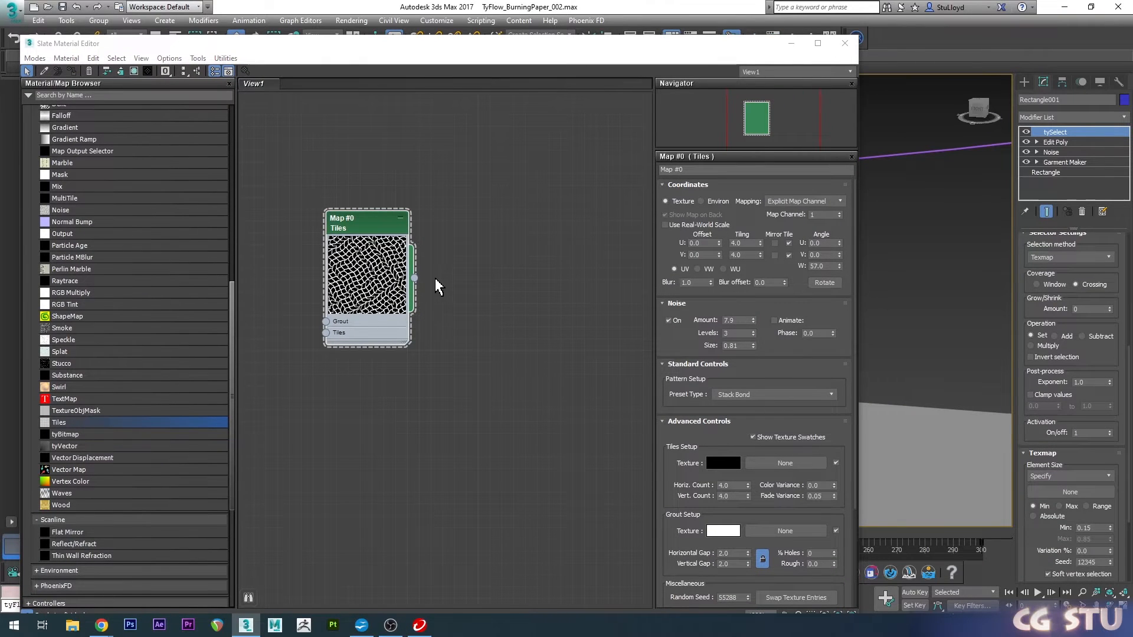
drag(414, 278, 1068, 492)
click(540, 345)
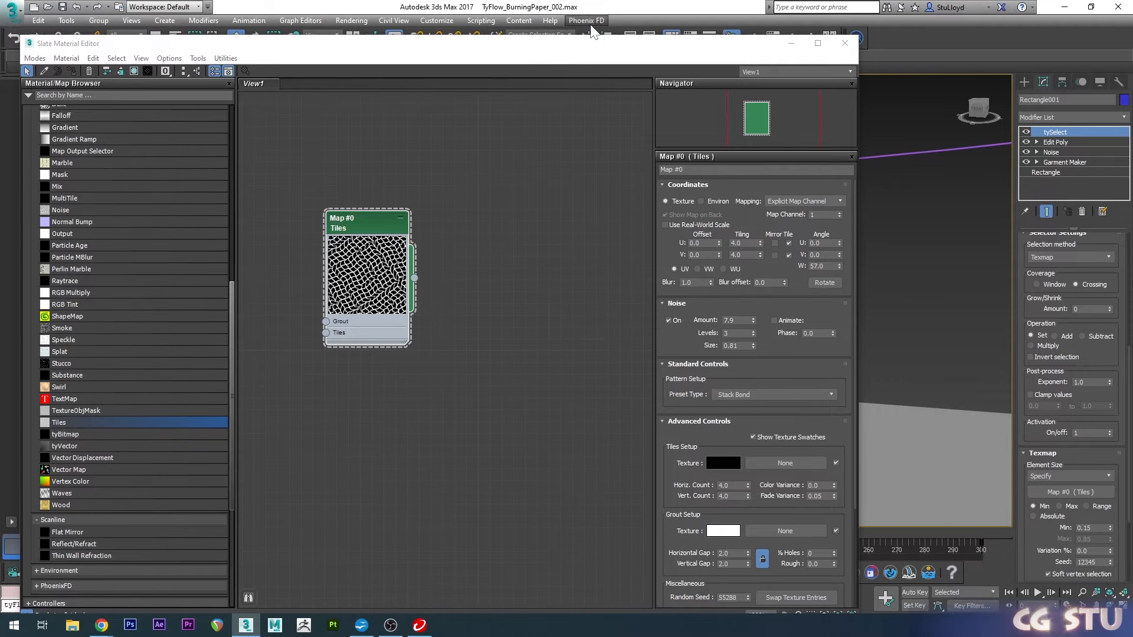
key(m)
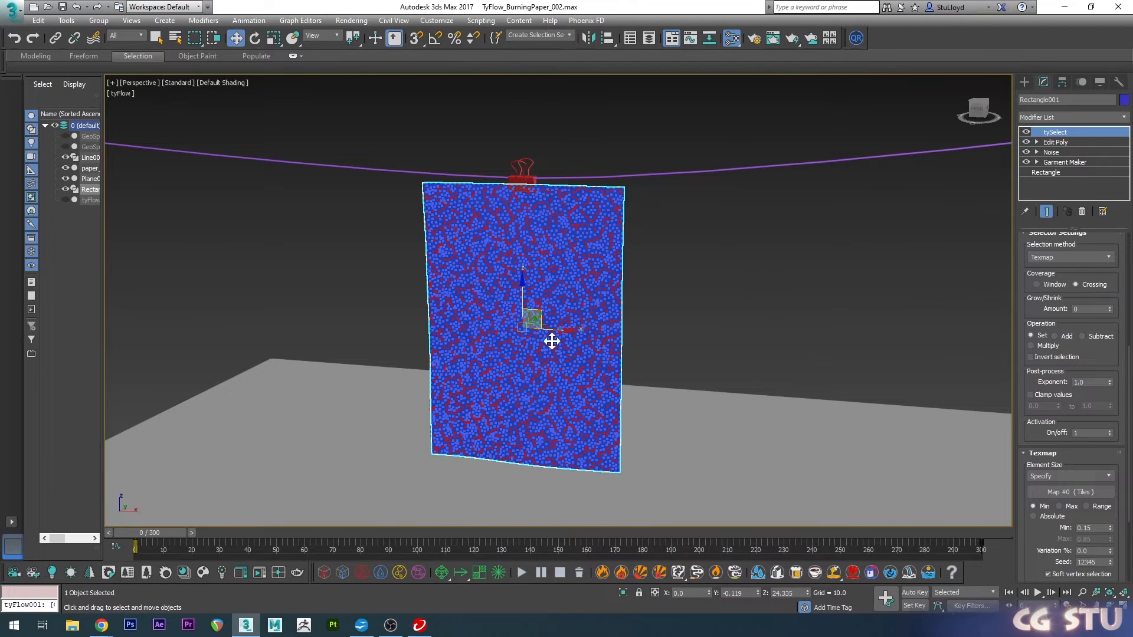
- Set the tySelect sub-object level to Edges and display edged faces in the viewport
scroll(551, 341, up, 4)
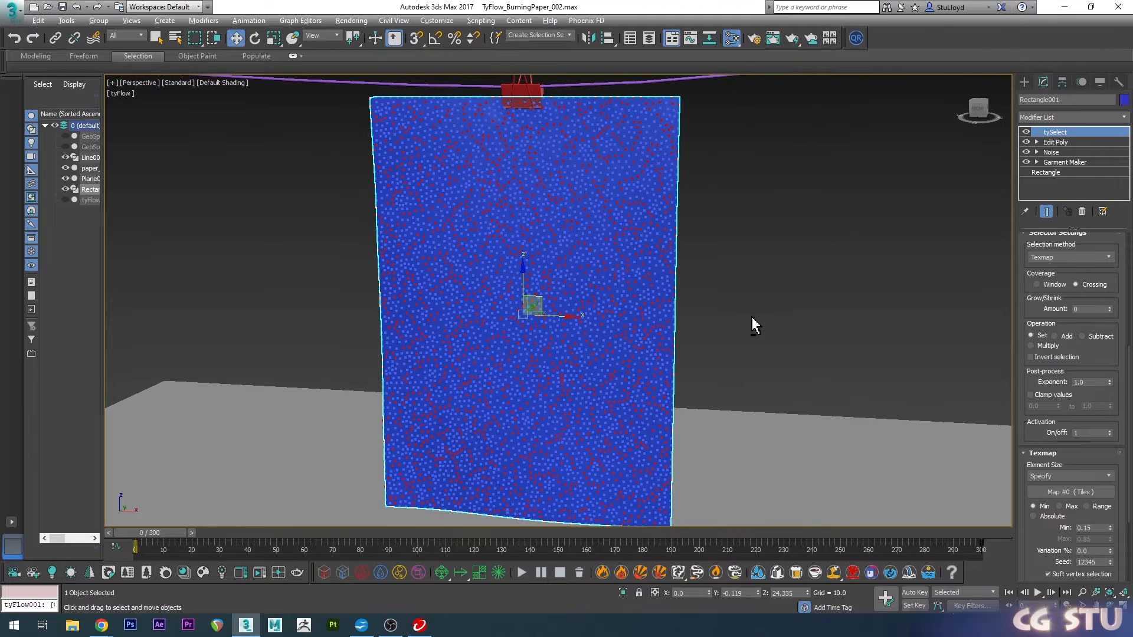
scroll(1062, 271, up, 4)
click(1055, 254)
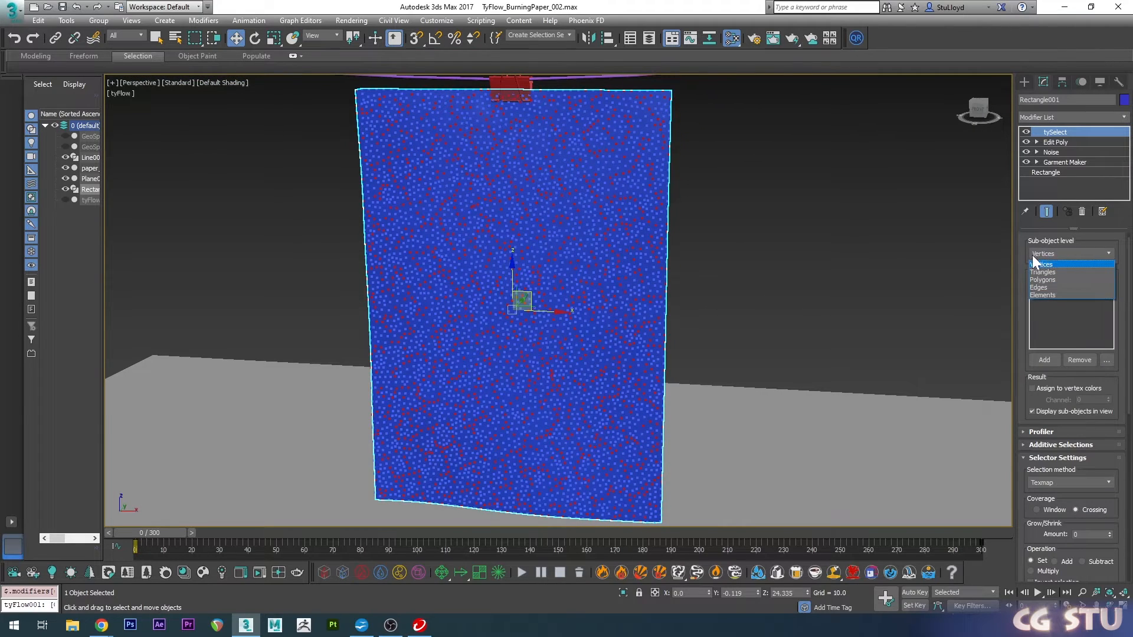
click(1043, 288)
alt+middle_drag(544, 256, 693, 317)
key(F4)
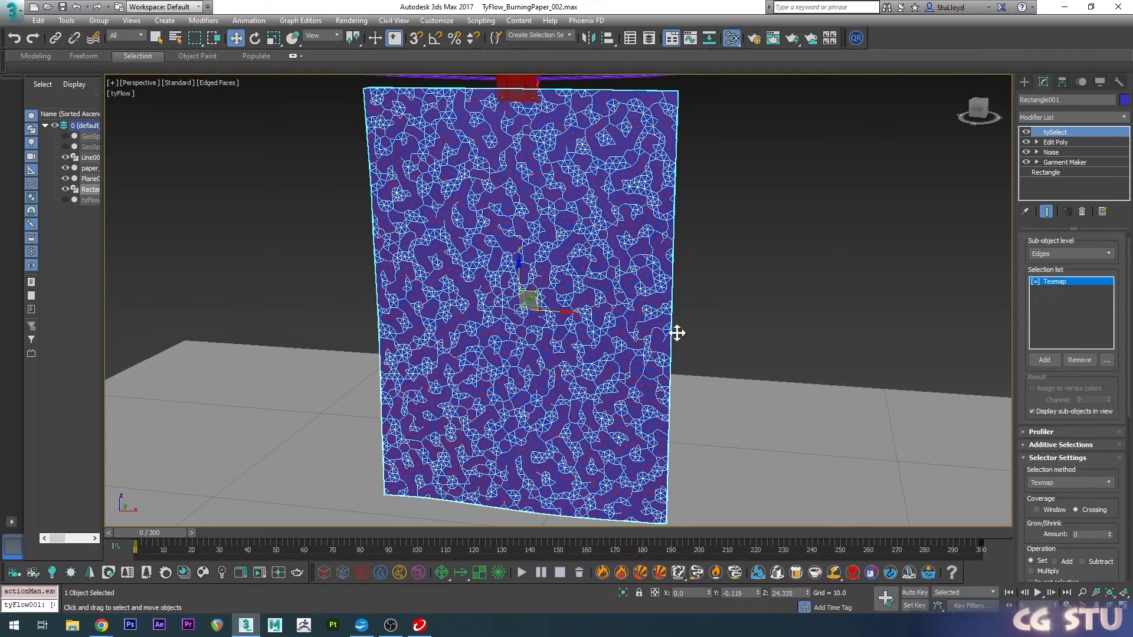
- Set the tySelect coverage to Window and turn off the edged-faces display
scroll(695, 328, up, 3)
scroll(1040, 274, down, 5)
click(1038, 269)
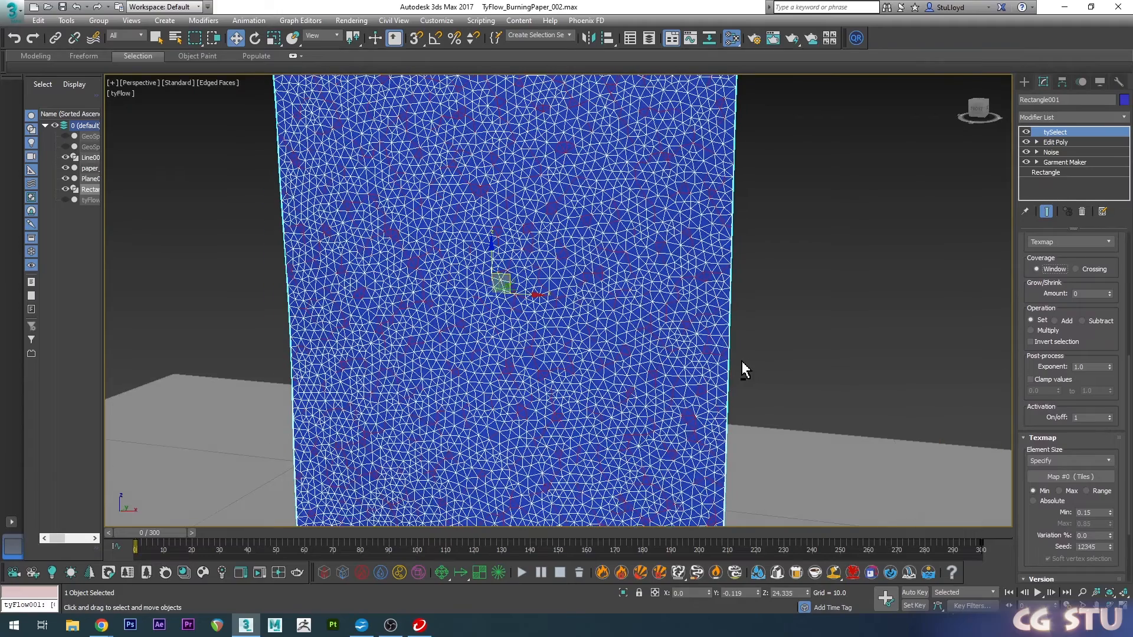
key(F4)
- Change Rectangle001's object colour to green
click(1123, 99)
click(557, 307)
click(582, 347)
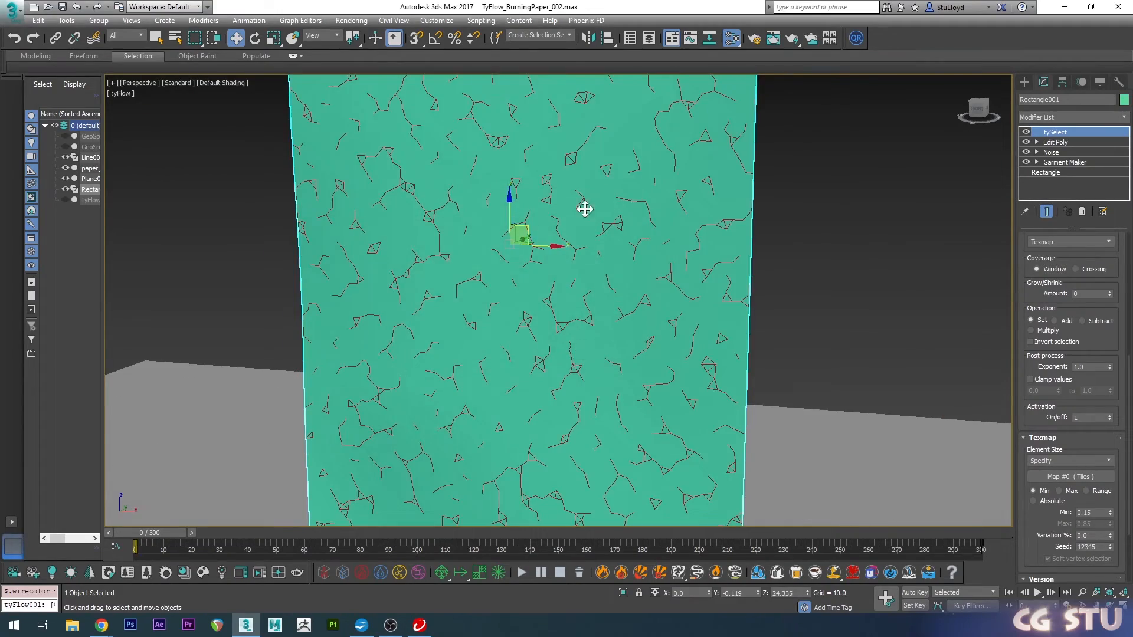
- Set the Tiles map's horizontal and vertical grout gaps to 3.0 so more of the paper's edges get selected
alt+middle_drag(584, 208, 794, 278)
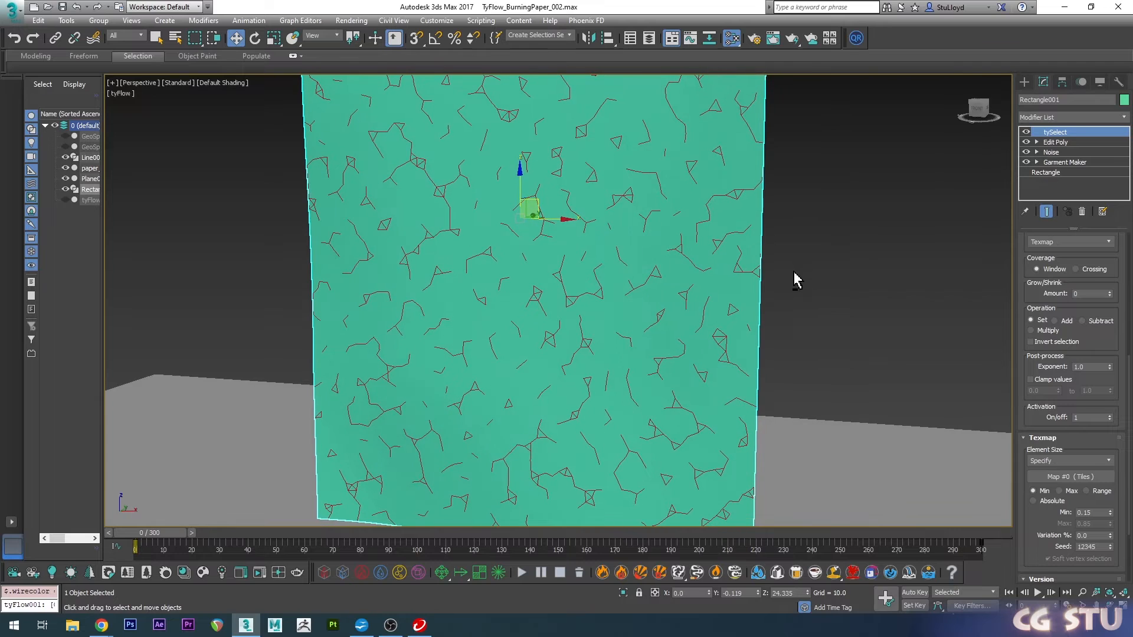
scroll(828, 279, down, 3)
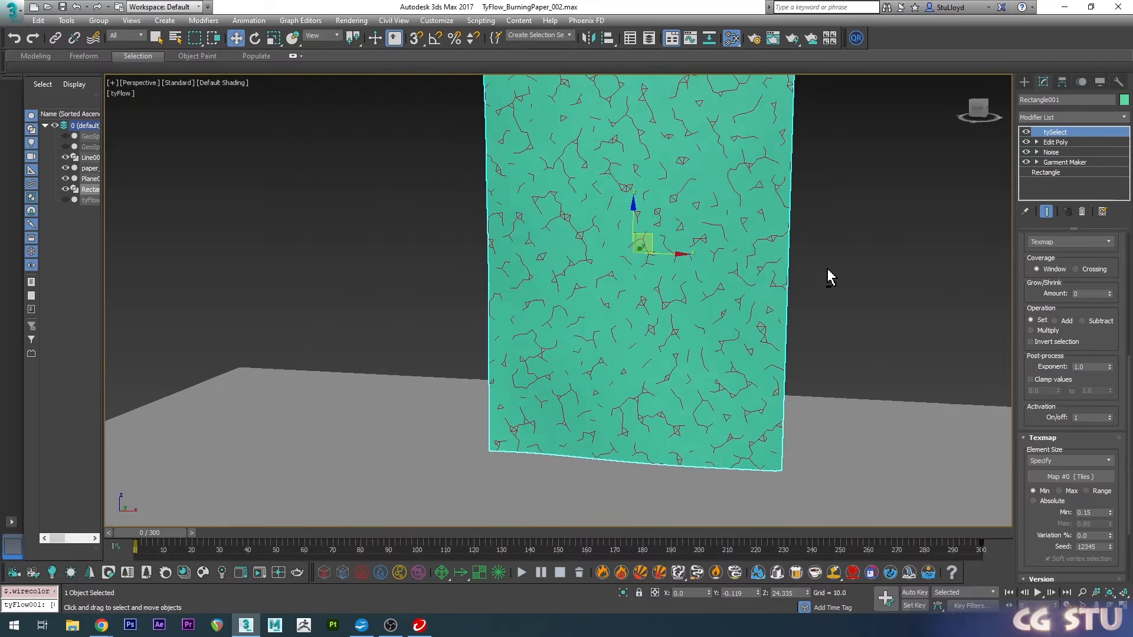
scroll(767, 269, up, 3)
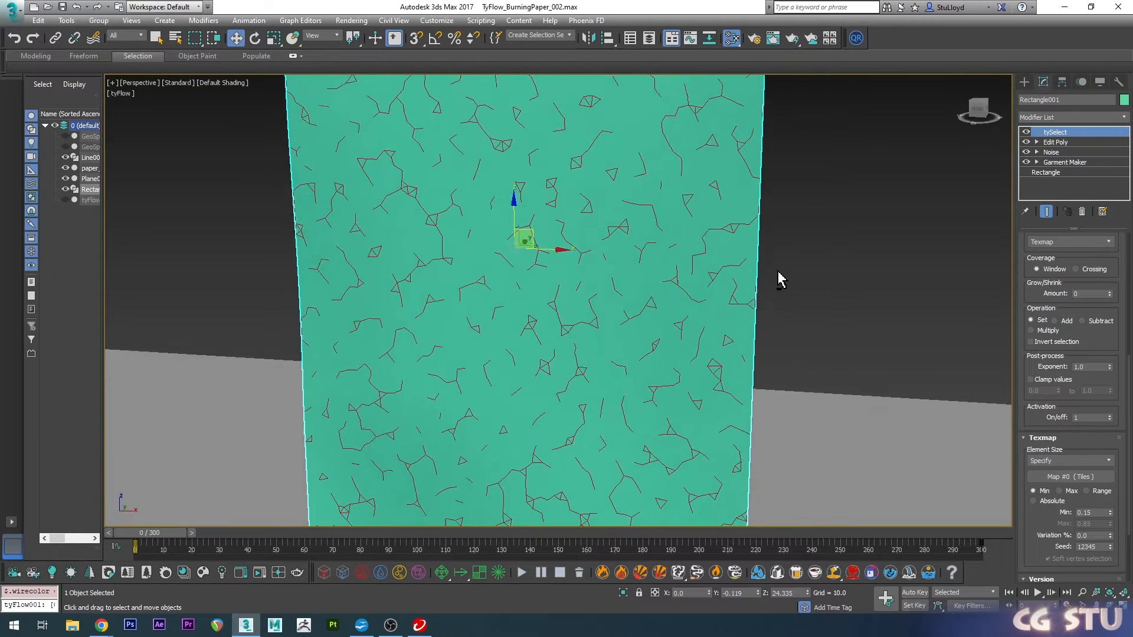
alt+middle_drag(779, 280, 761, 224)
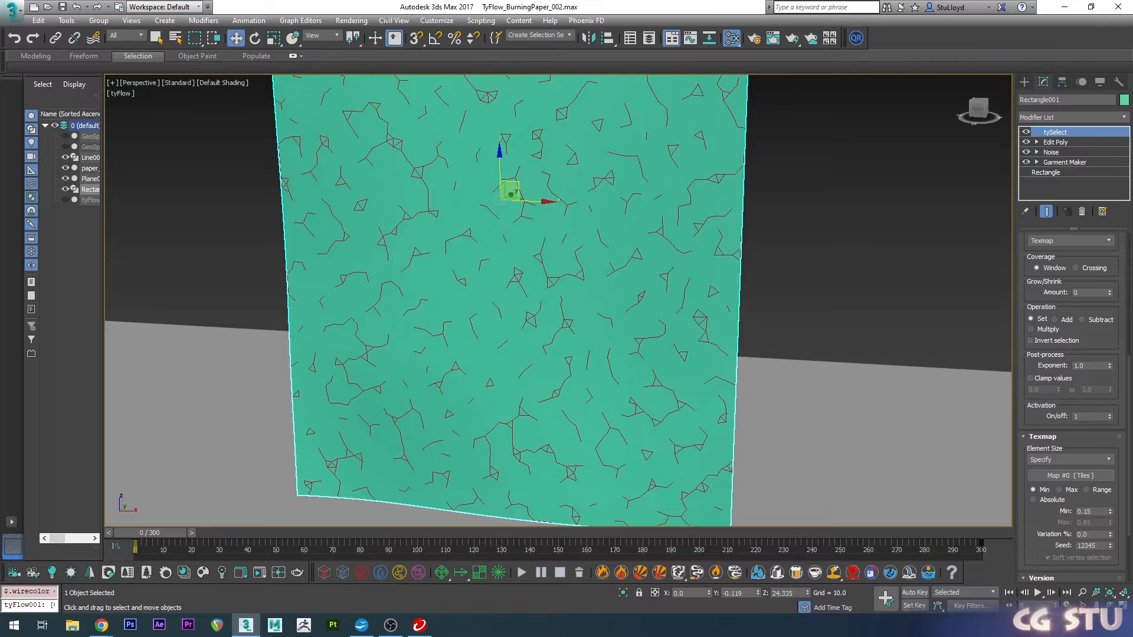
drag(460, 0, 706, 78)
drag(626, 85, 538, 82)
scroll(778, 457, down, 5)
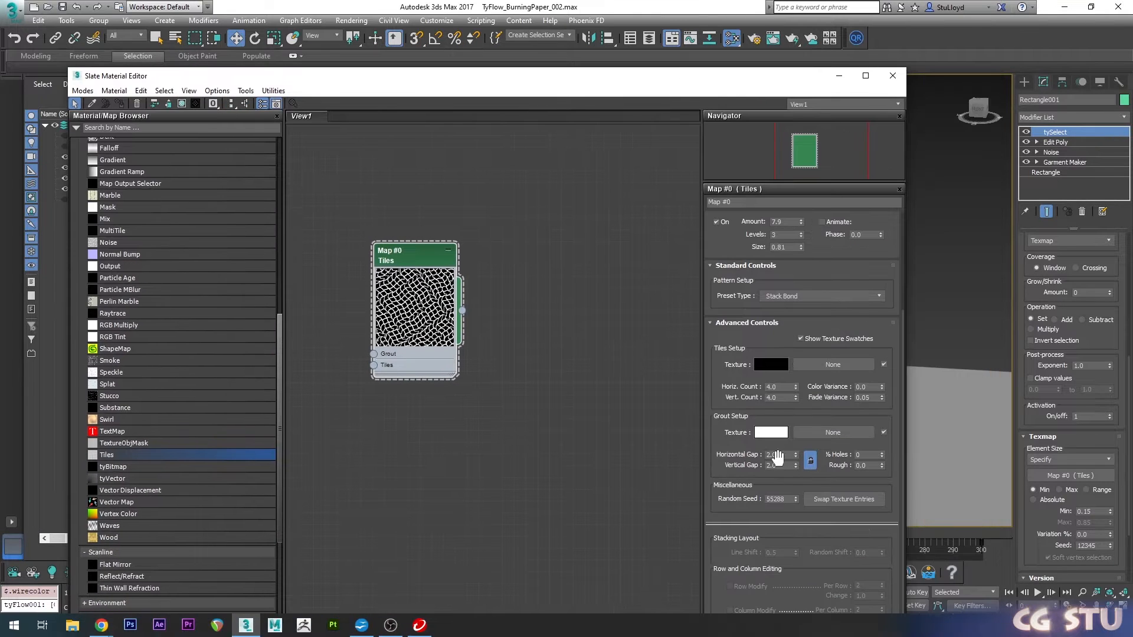
drag(780, 455, 745, 453)
text(3)
key(Return)
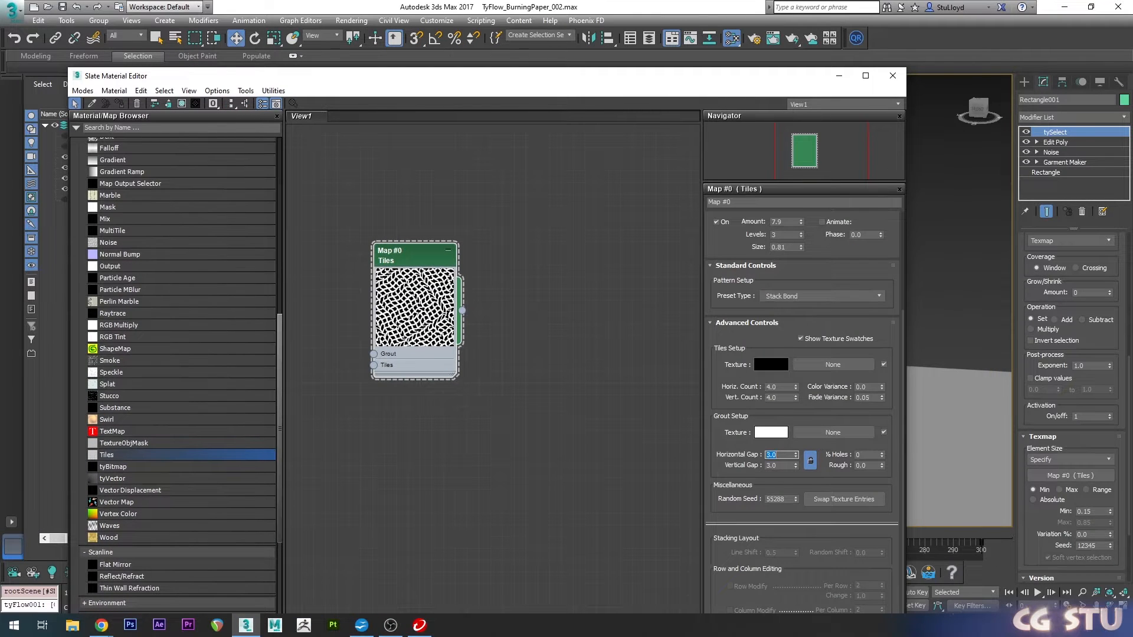
key(m)
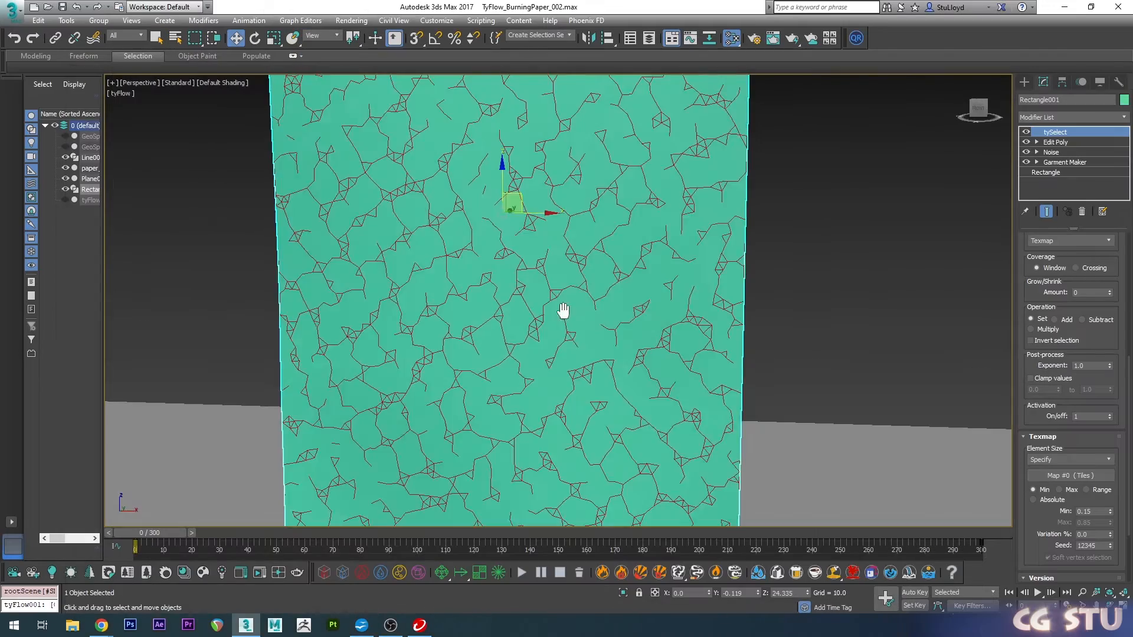
- Add a Poly Select modifier on top of the paper's tySelect and switch it to the edge sub-object level
scroll(508, 277, up, 3)
alt+middle_drag(507, 278, 508, 258)
middle_drag(507, 258, 513, 339)
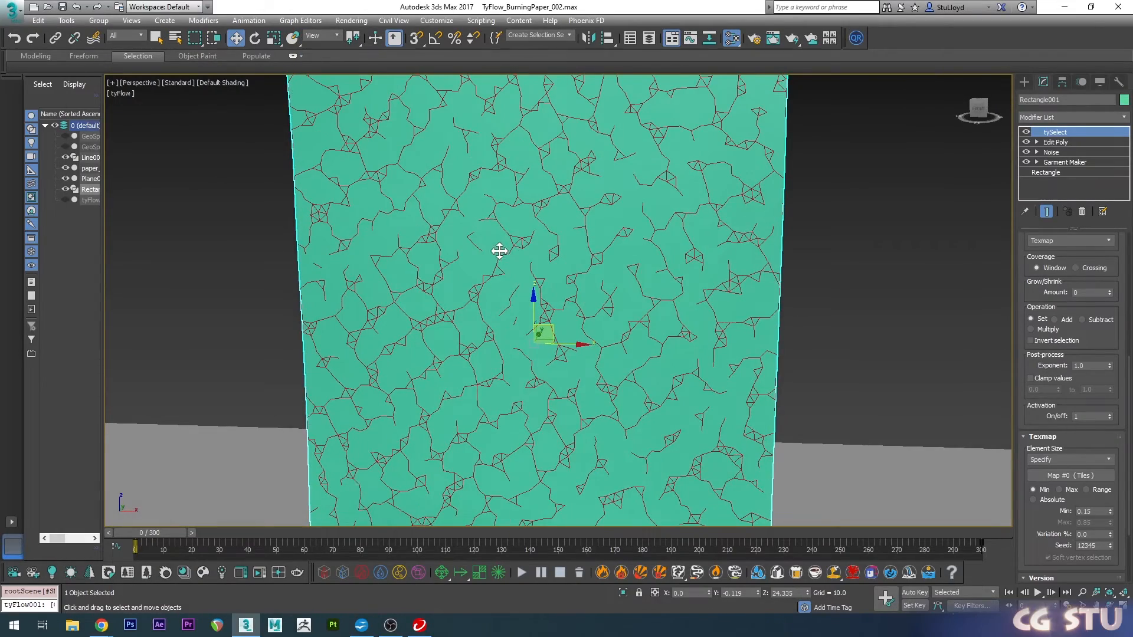
scroll(441, 338, up, 3)
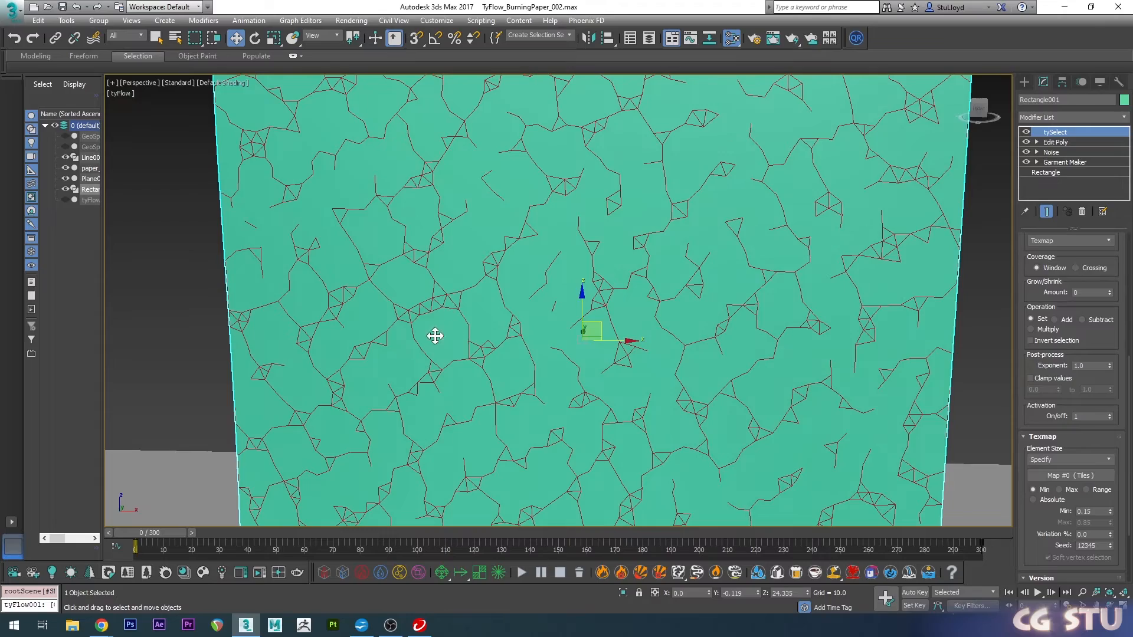
scroll(633, 316, down, 5)
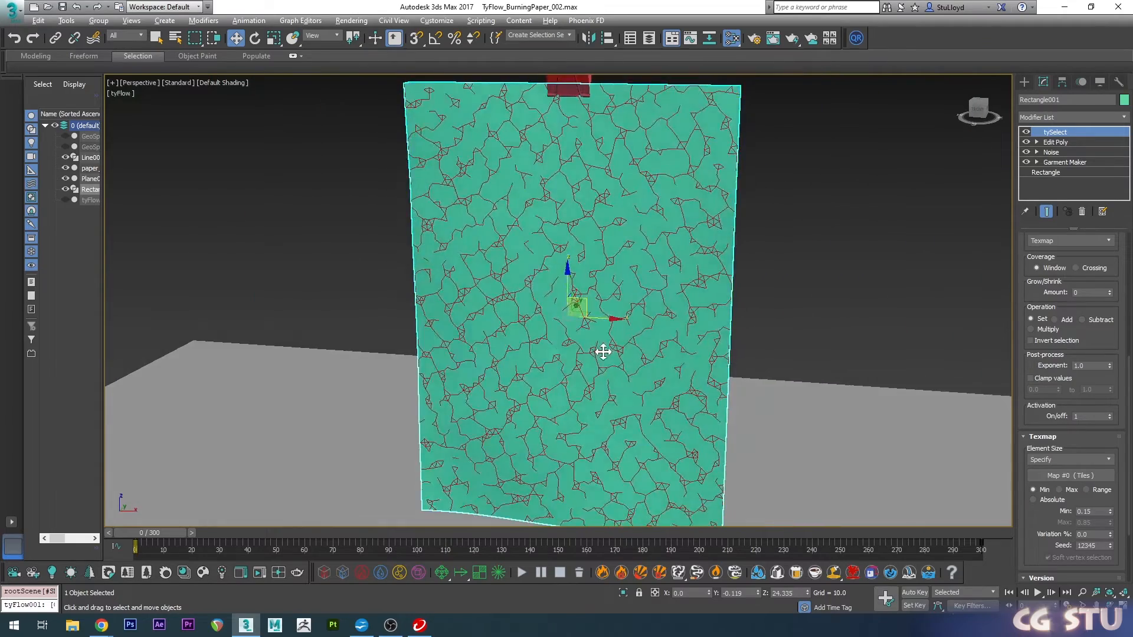
scroll(602, 349, up, 4)
scroll(796, 372, down, 3)
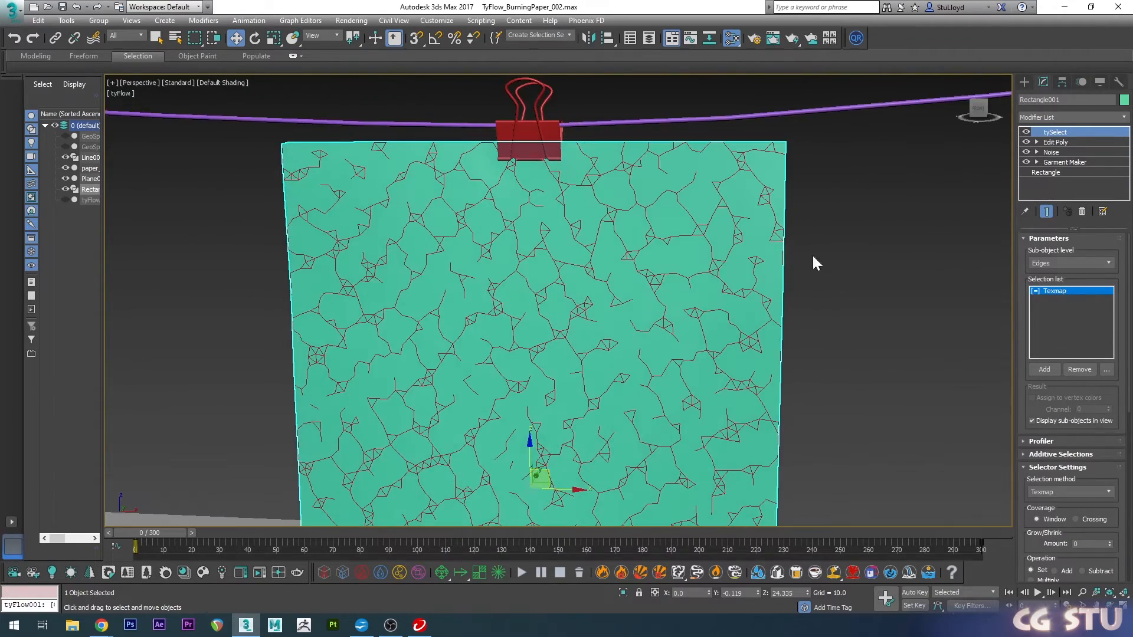
click(203, 20)
mouse_move(236, 34)
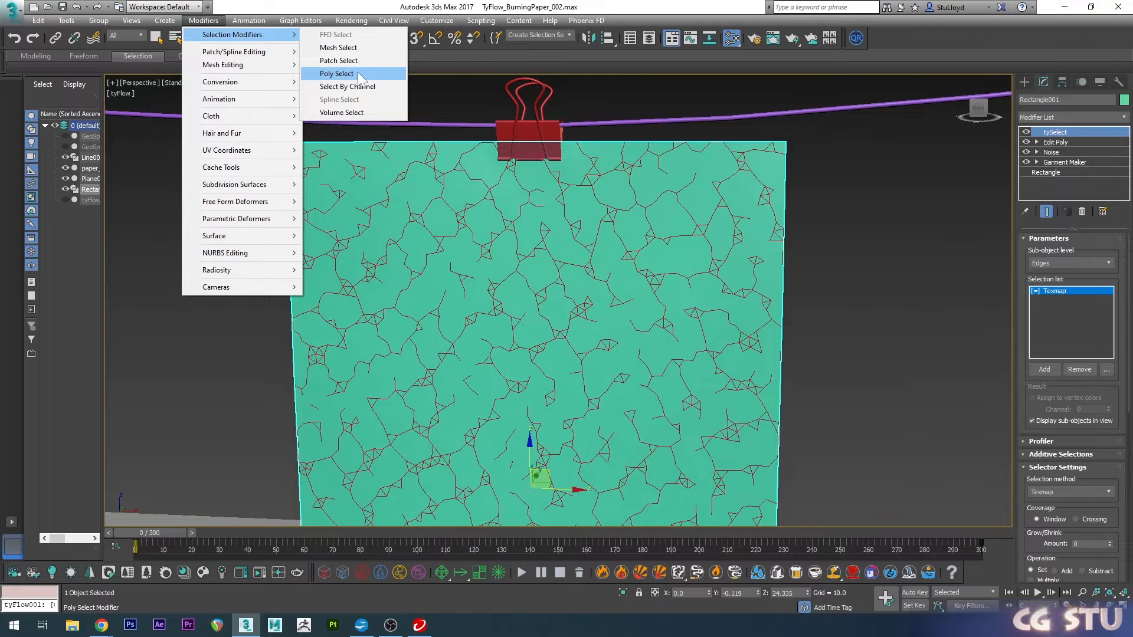
click(359, 76)
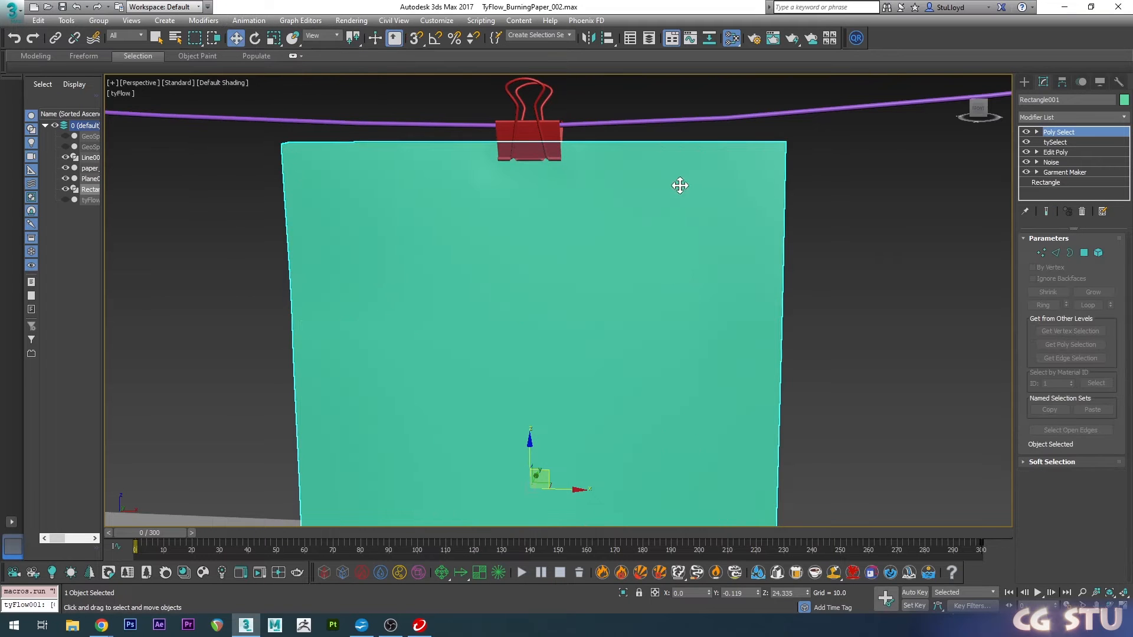
click(1055, 253)
scroll(382, 226, up, 2)
scroll(382, 226, down, 3)
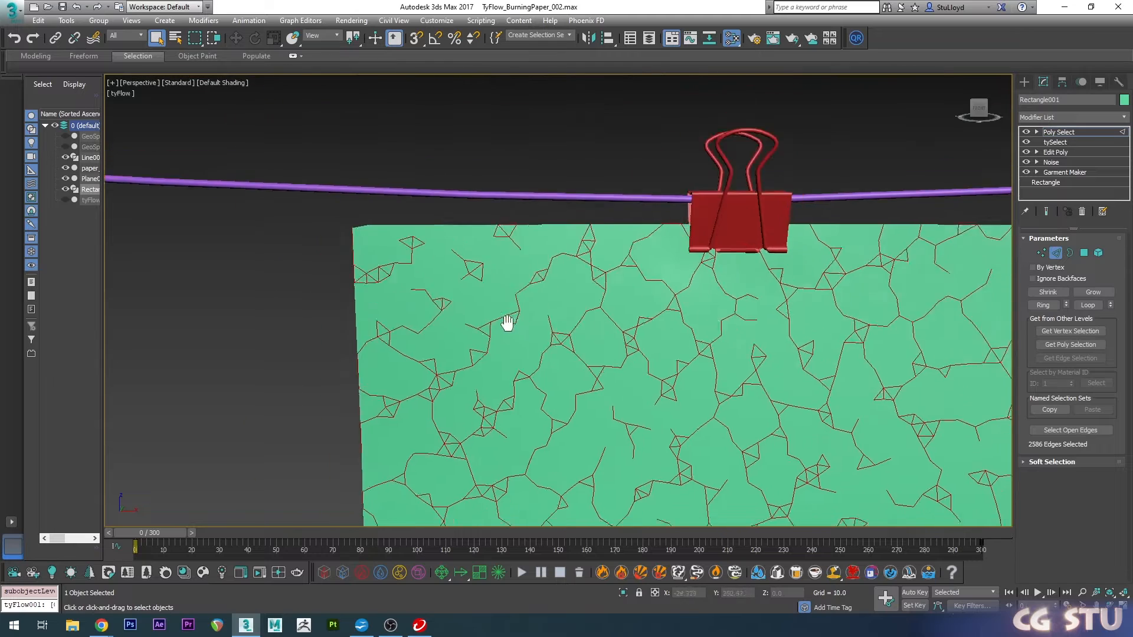
- Display edged faces and add the missing edges to the selection across the paper to close gaps in the tear outlines
key(F4)
scroll(506, 324, up, 1)
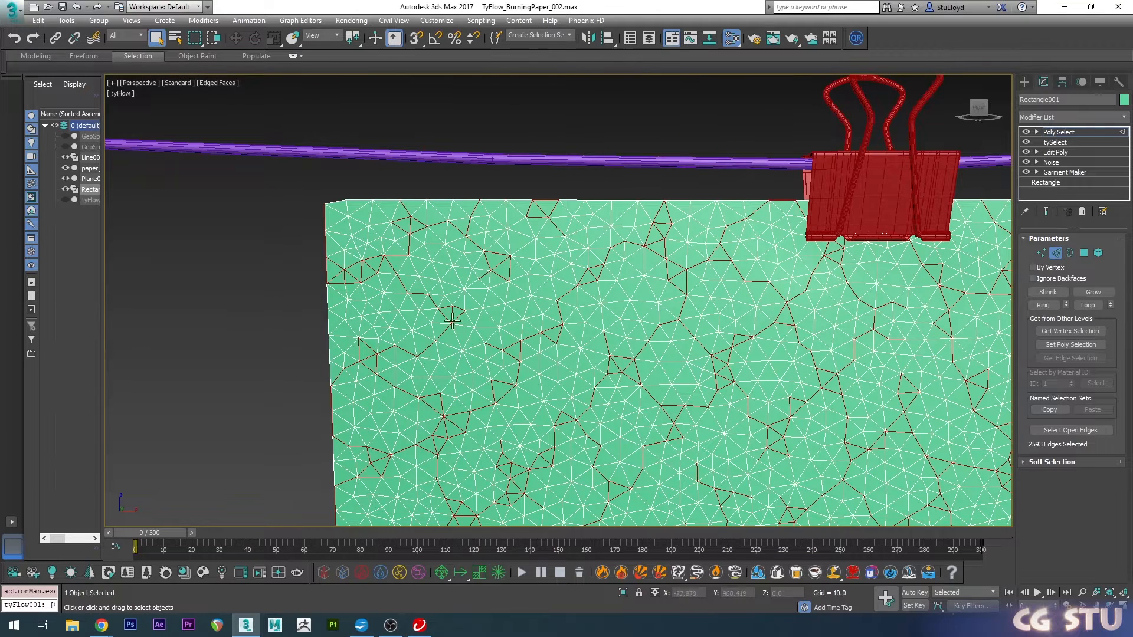
ctrl+click(482, 375)
ctrl+click(462, 326)
ctrl+click(356, 337)
scroll(544, 320, up, 3)
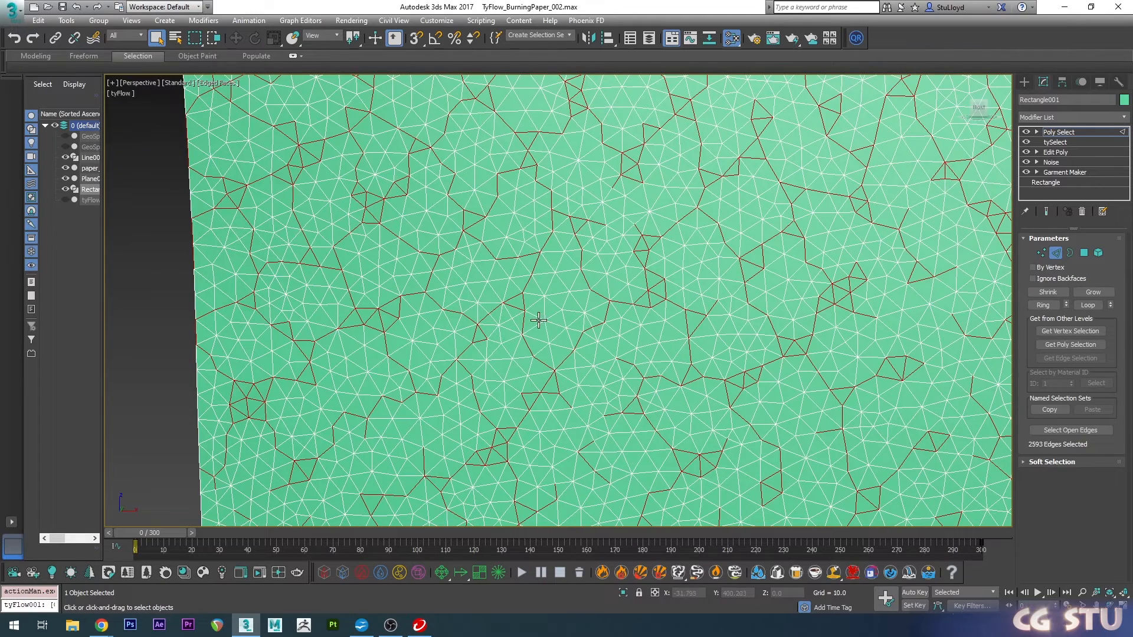
middle_drag(566, 354, 417, 276)
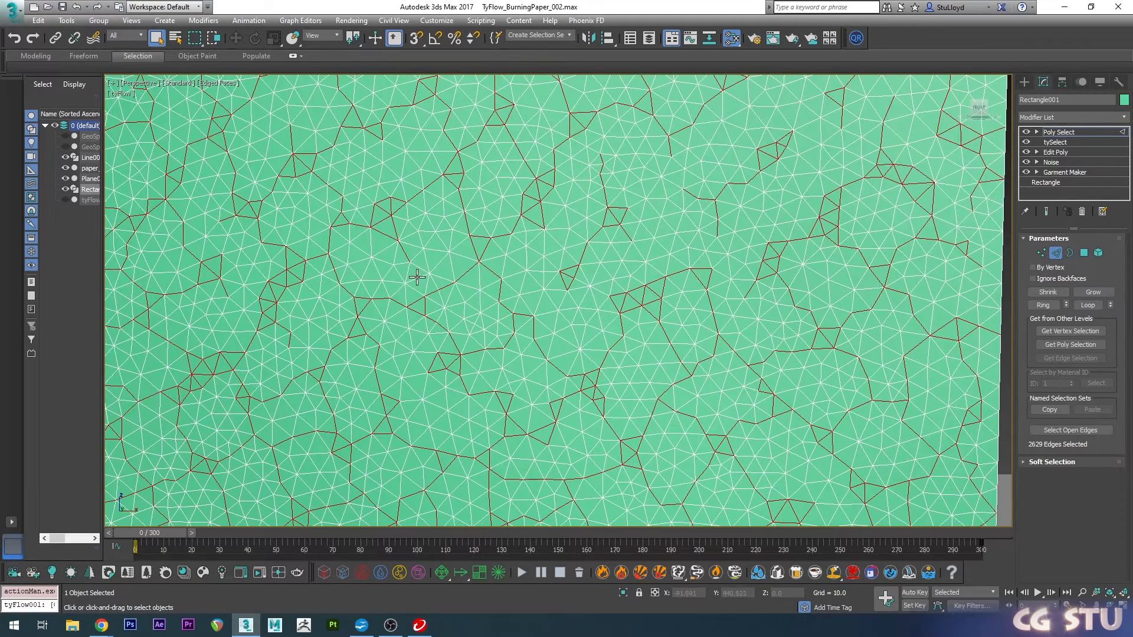
ctrl+click(231, 304)
middle_drag(255, 324, 347, 297)
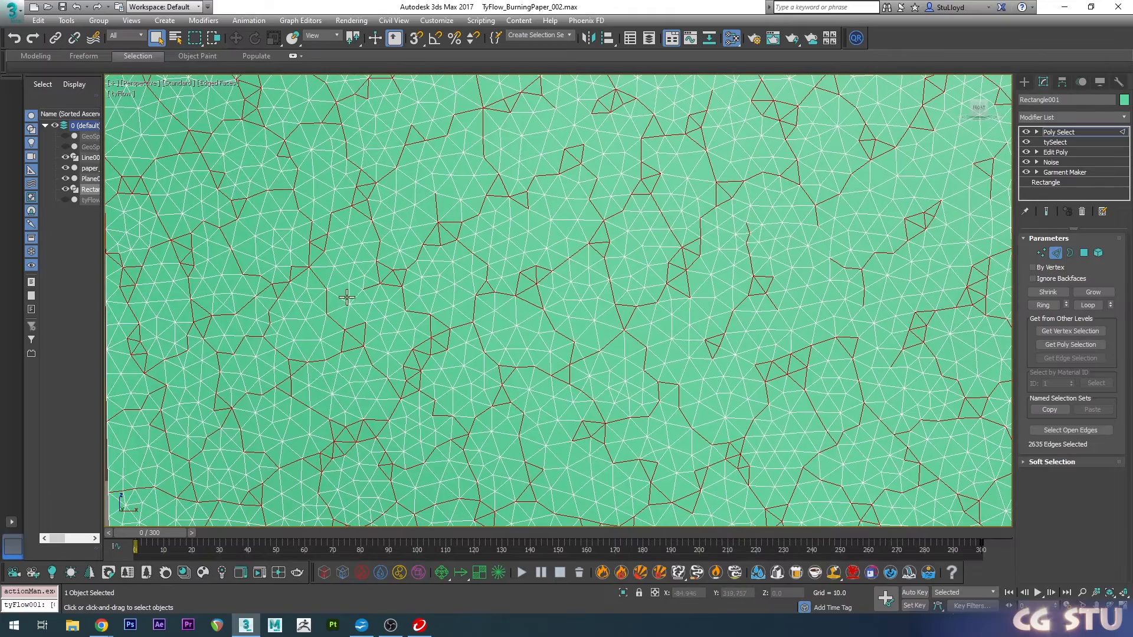
key(z)
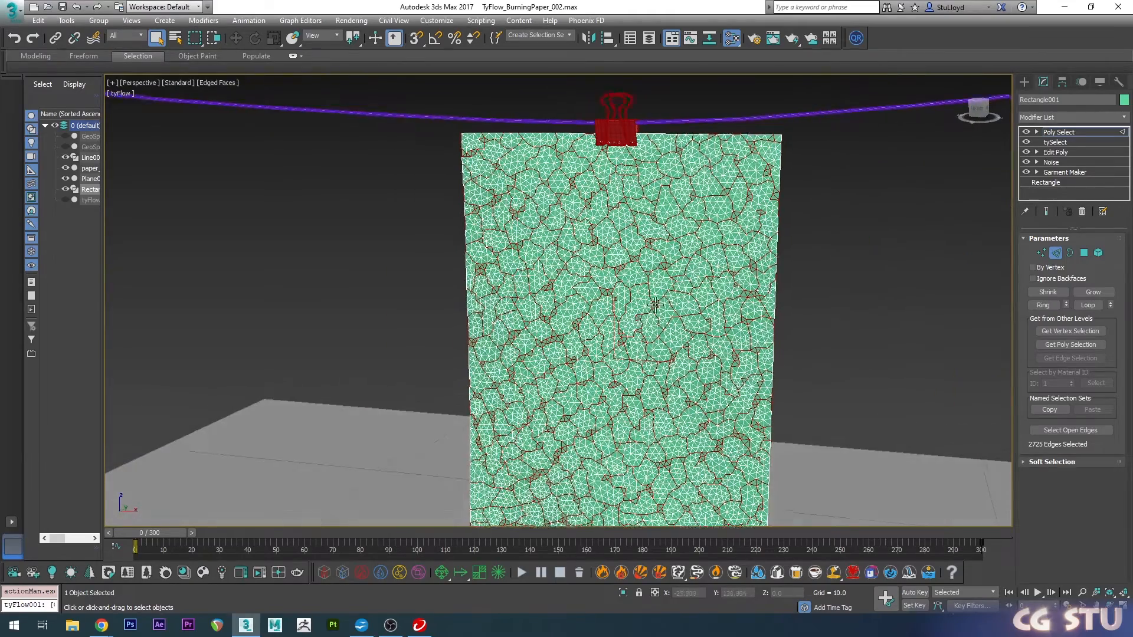
ctrl+click(640, 317)
- Turn off the edged-faces display and switch the Poly Select modifier to the vertex sub-object level
key(F4)
scroll(625, 300, down, 3)
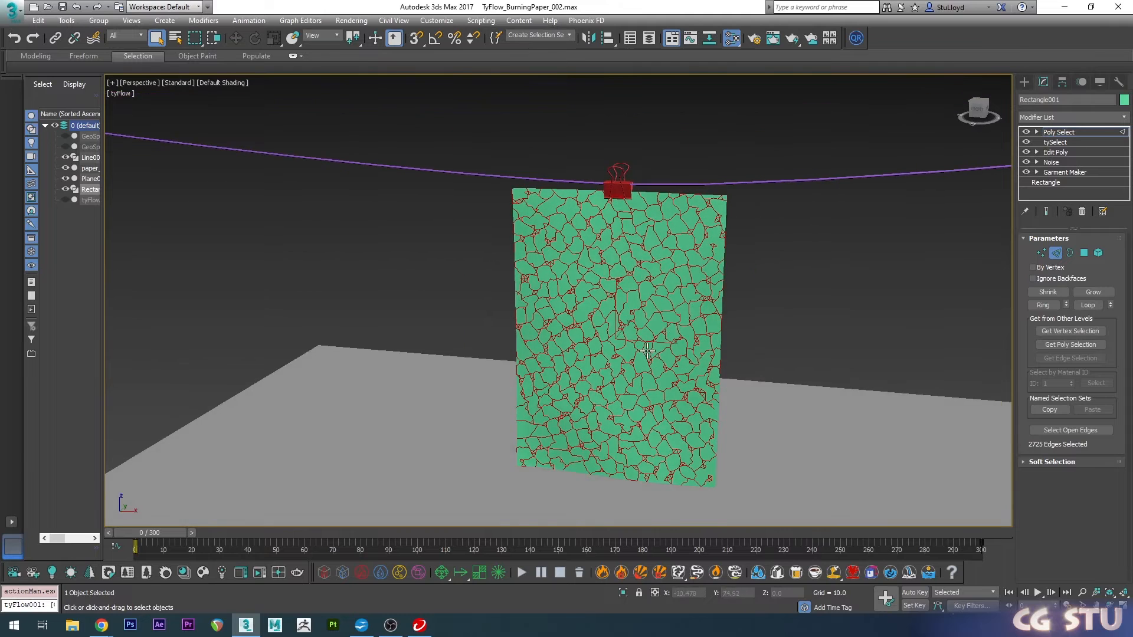
scroll(640, 268, up, 3)
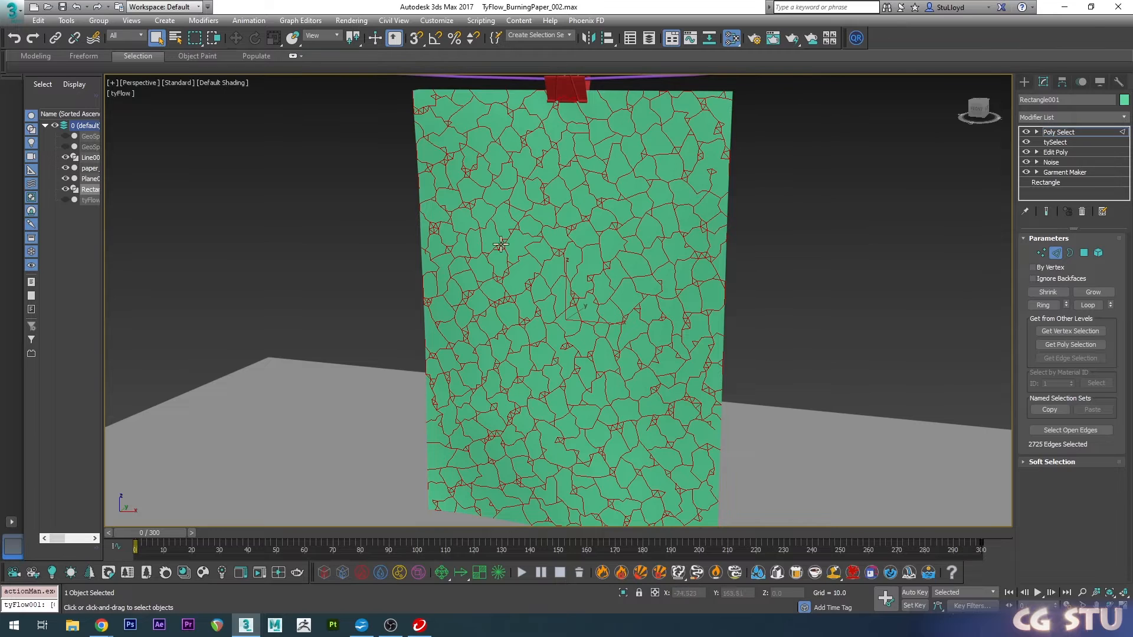
alt+middle_drag(566, 260, 514, 263)
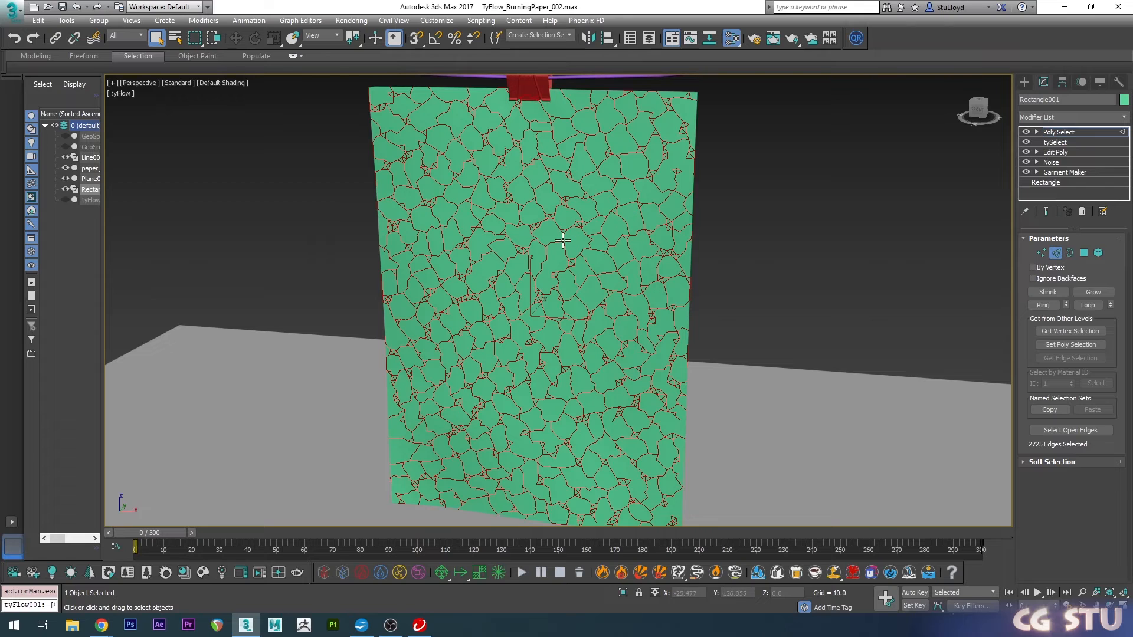
click(1042, 253)
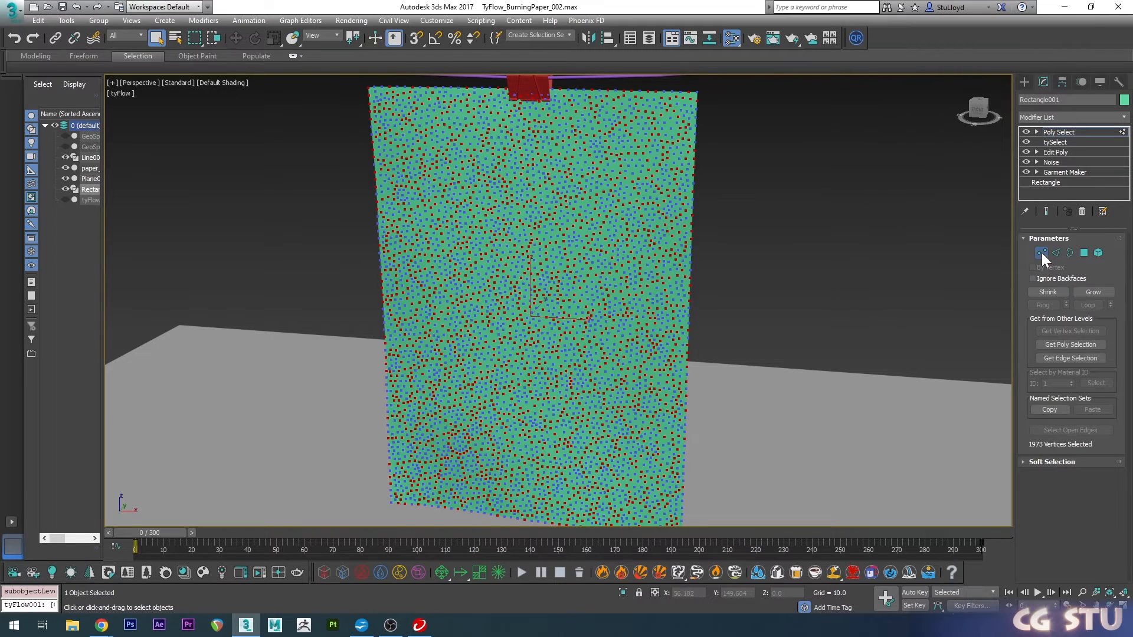
middle_drag(591, 292, 591, 331)
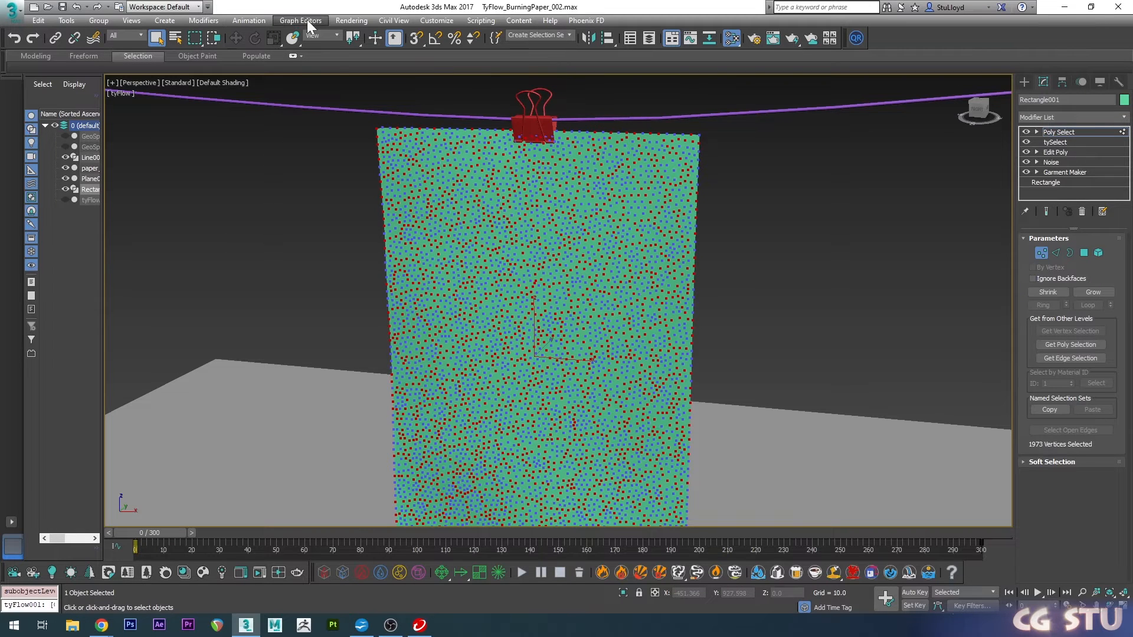
- Add a second tySelect modifier above Poly Select and set its selection method to Current Selection
key(ctrl+t)
middle_drag(788, 332, 746, 285)
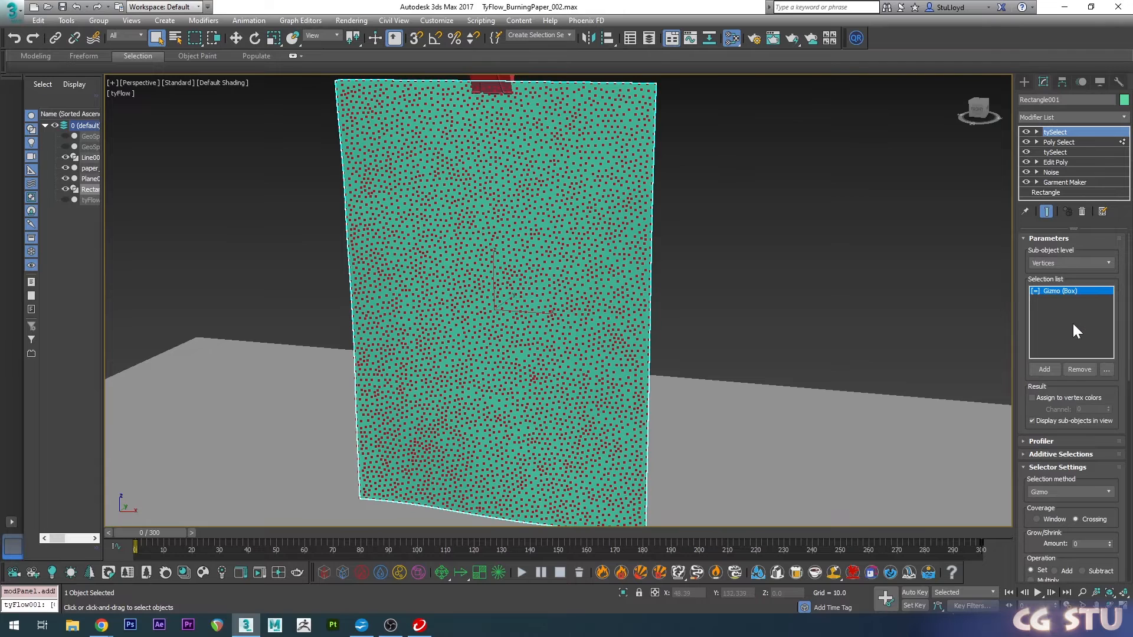
click(1039, 494)
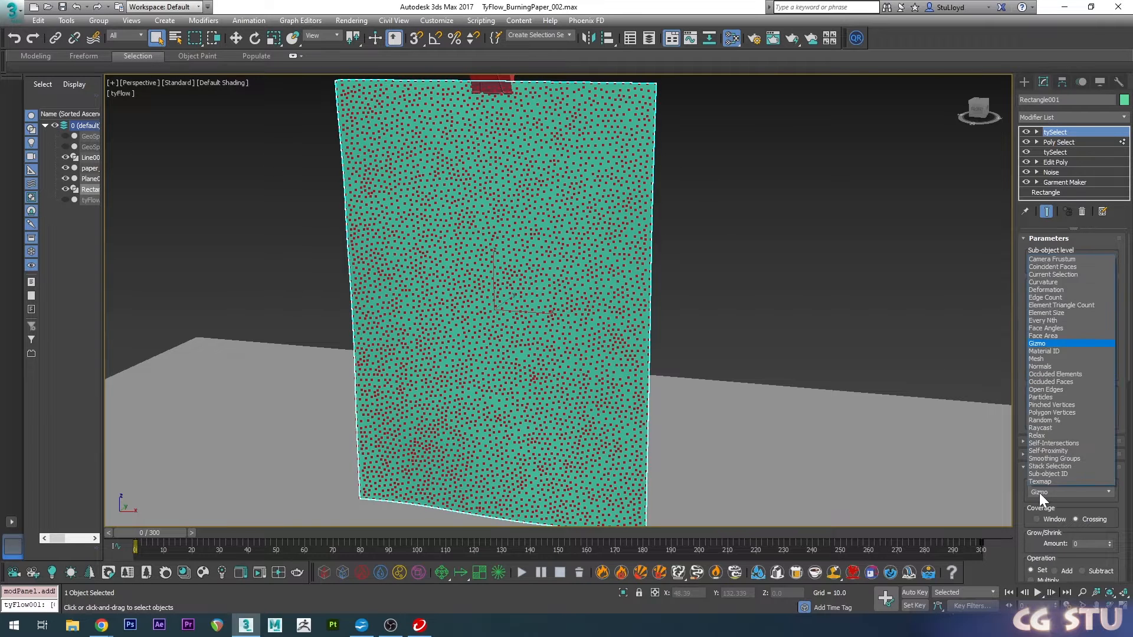
click(1052, 275)
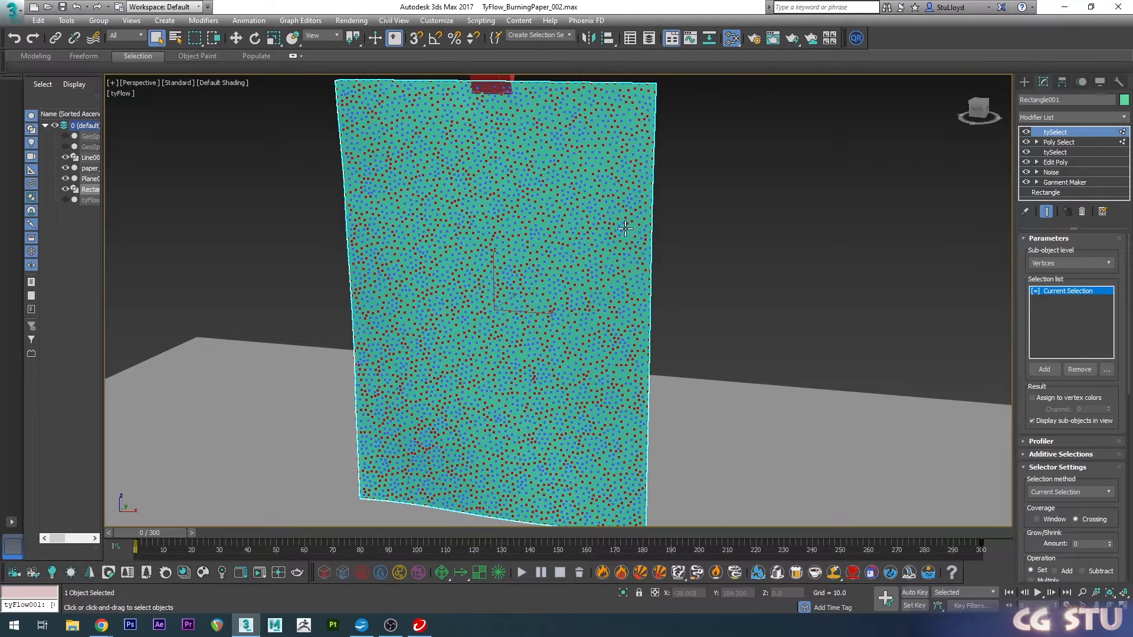
- Enable assigning the new tySelect's result to vertex colors and adjust the vertex color channel
scroll(1029, 330, down, 3)
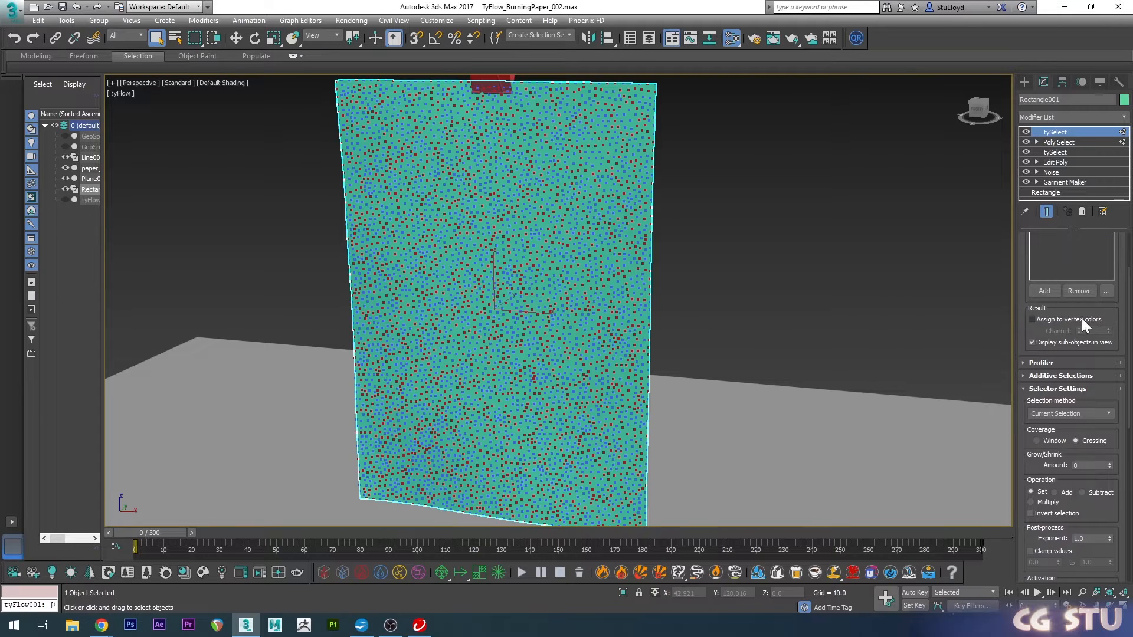
click(1031, 320)
click(1108, 329)
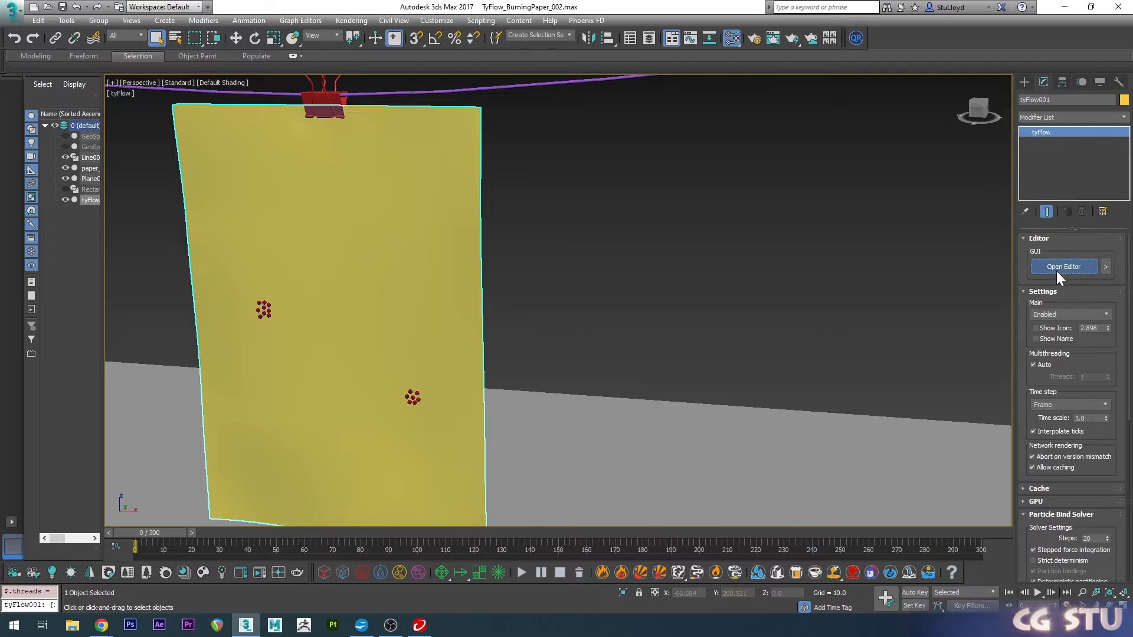
- Open the tyFlow001 editor and bring up the Tearing settings of Event 001's Cloth Bind operator
click(1056, 271)
drag(626, 106, 637, 113)
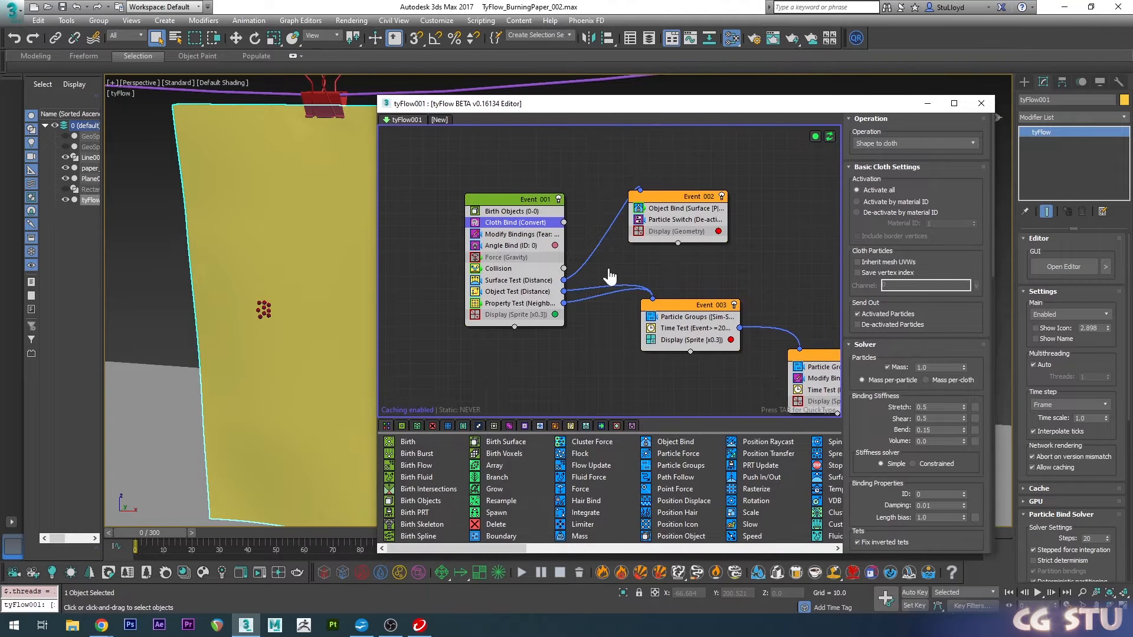
middle_drag(609, 277, 558, 258)
drag(849, 428, 854, 158)
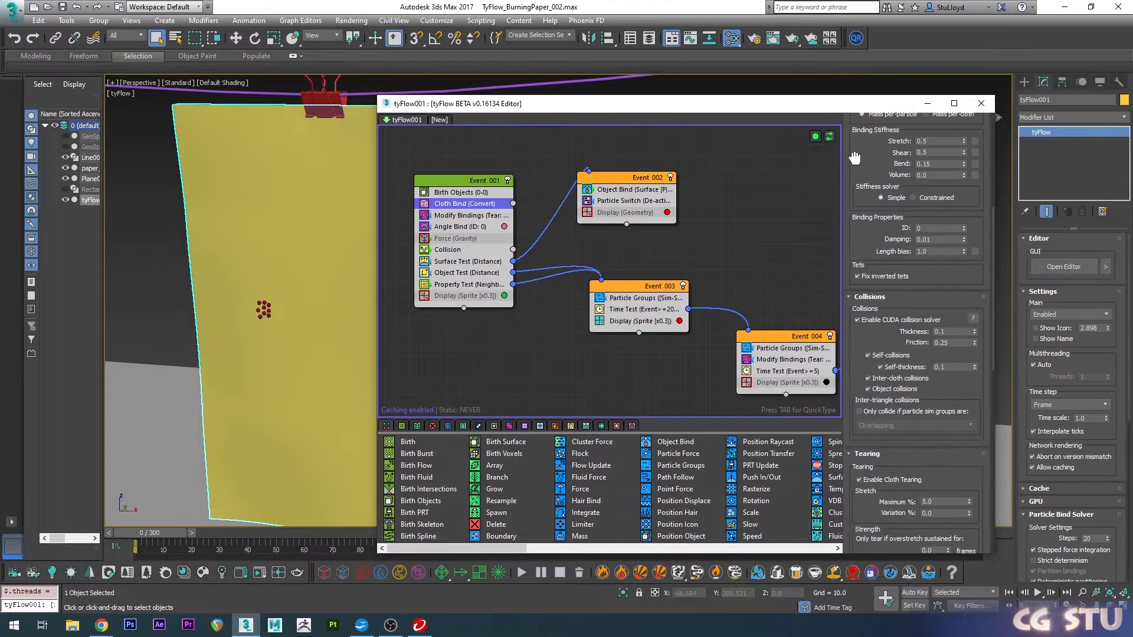
scroll(872, 289, down, 8)
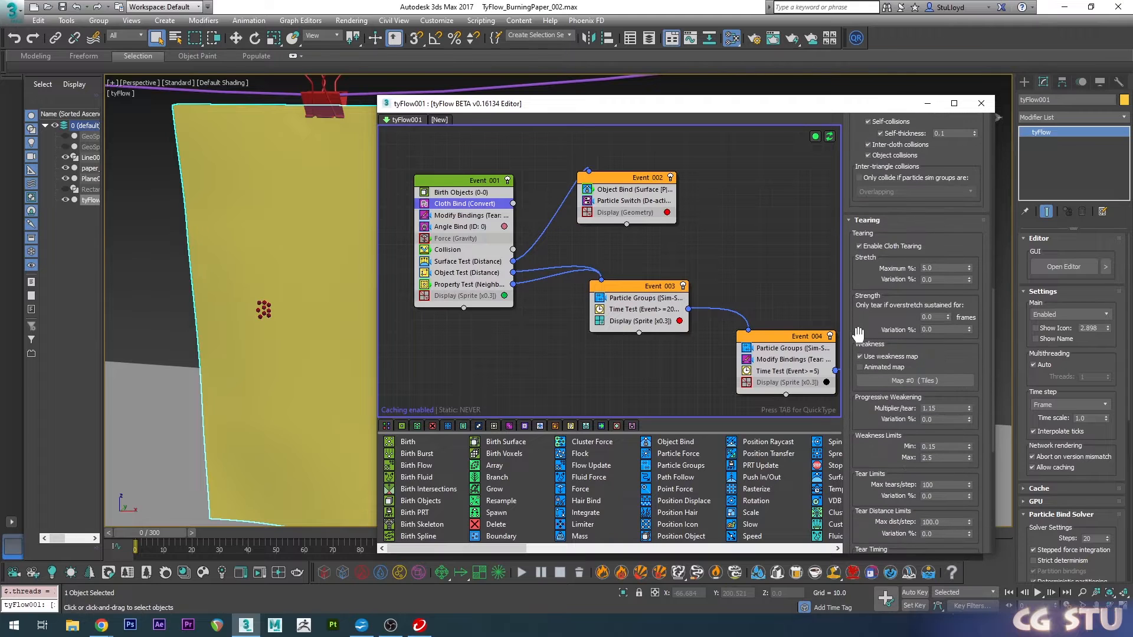
scroll(857, 335, down, 1)
drag(777, 108, 785, 103)
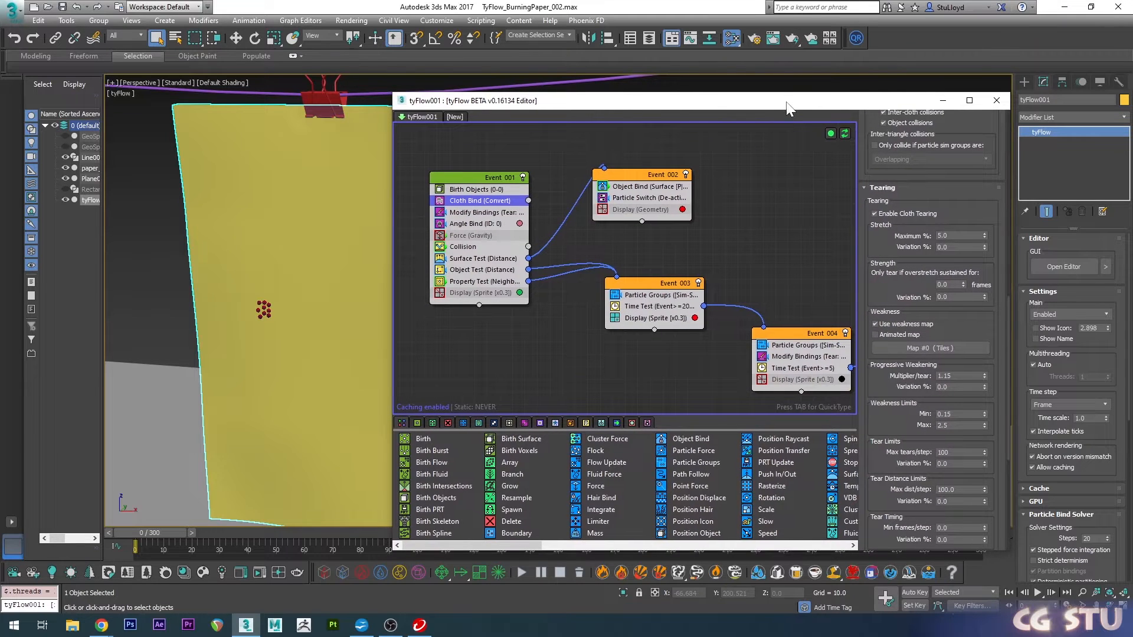
- Replace the Cloth Bind operator's weakness map with a new Vertex Color map and scrub the timeline to check the tearing
click(930, 348)
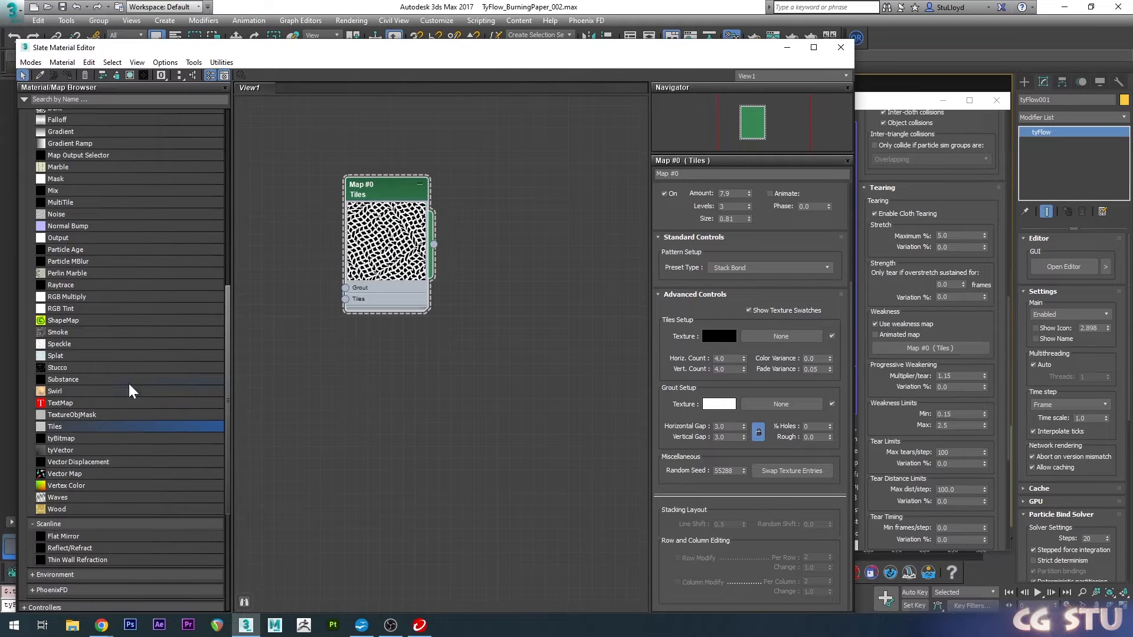
drag(77, 486, 392, 391)
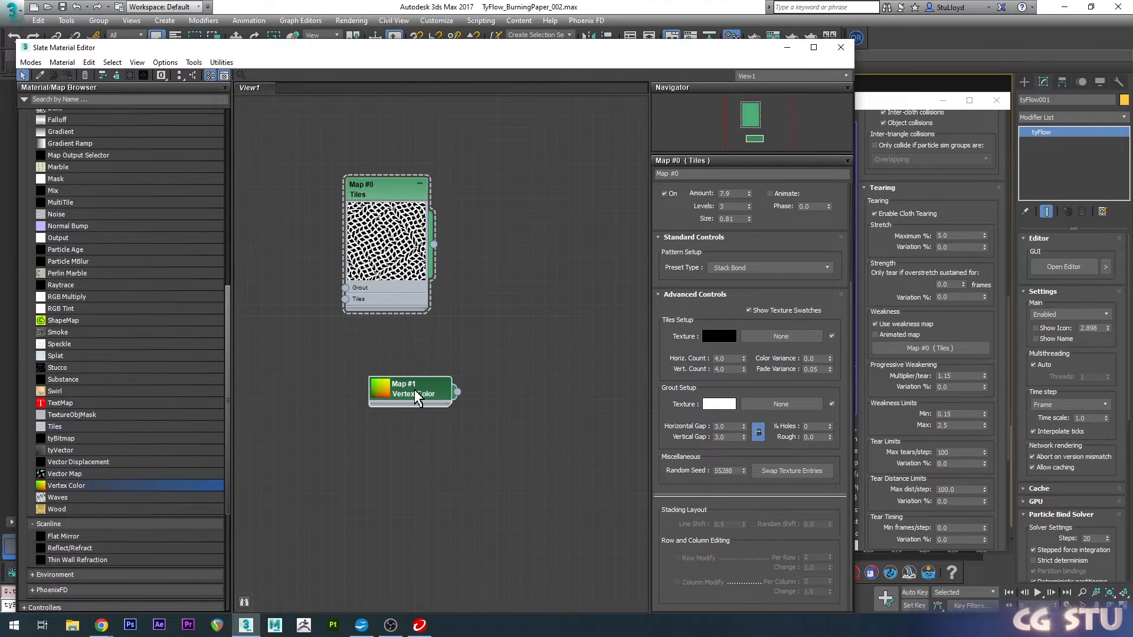
click(393, 392)
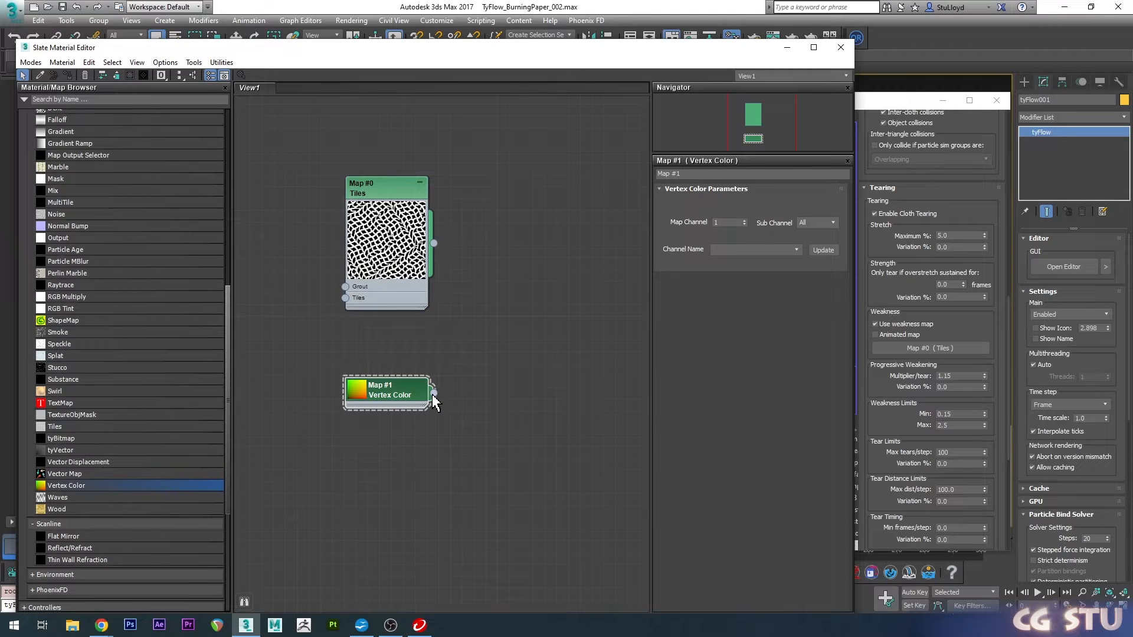
drag(434, 393, 912, 354)
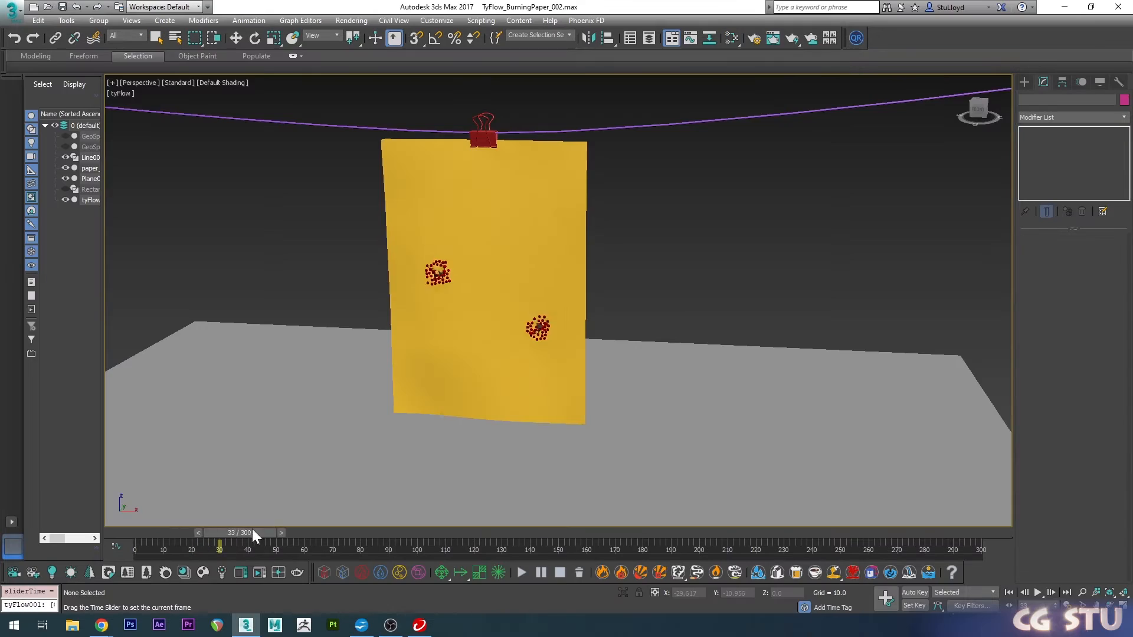
mouse_move(252, 528)
mouse_down()
mouse_move(388, 499)
mouse_move(613, 415)
mouse_up()
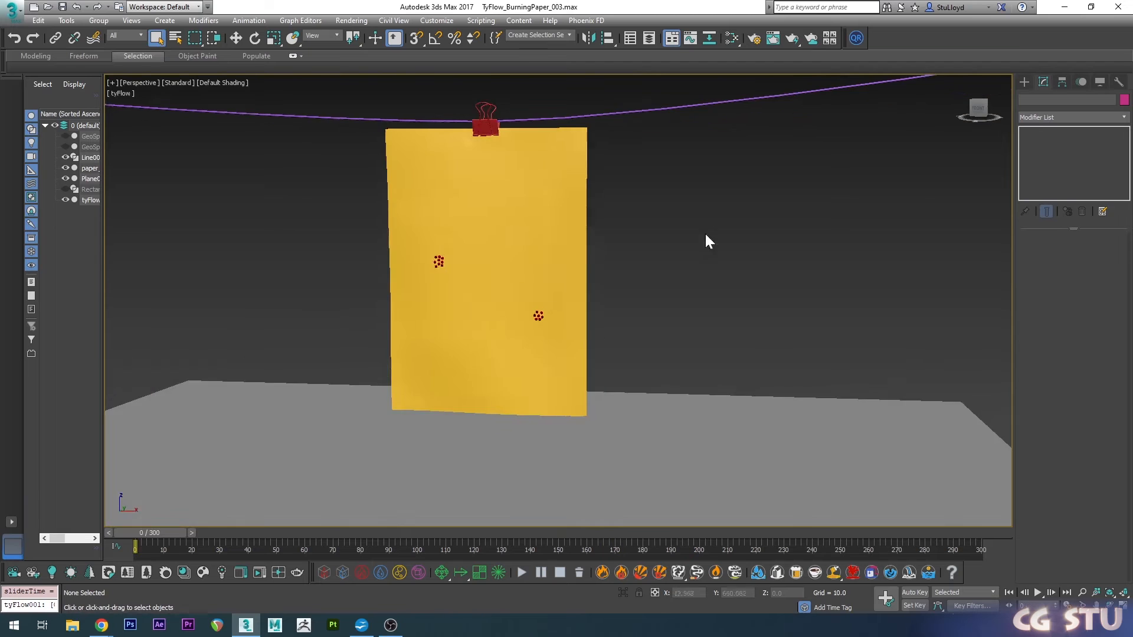
- Disable the Property Test in Event 001 and the Time Test in Event 003, and scrub the timeline to check the result
mouse_move(706, 240)
alt+middle_down()
mouse_move(607, 253)
mouse_move(561, 241)
mouse_move(497, 270)
mouse_move(367, 295)
mouse_move(493, 283)
alt+middle_up()
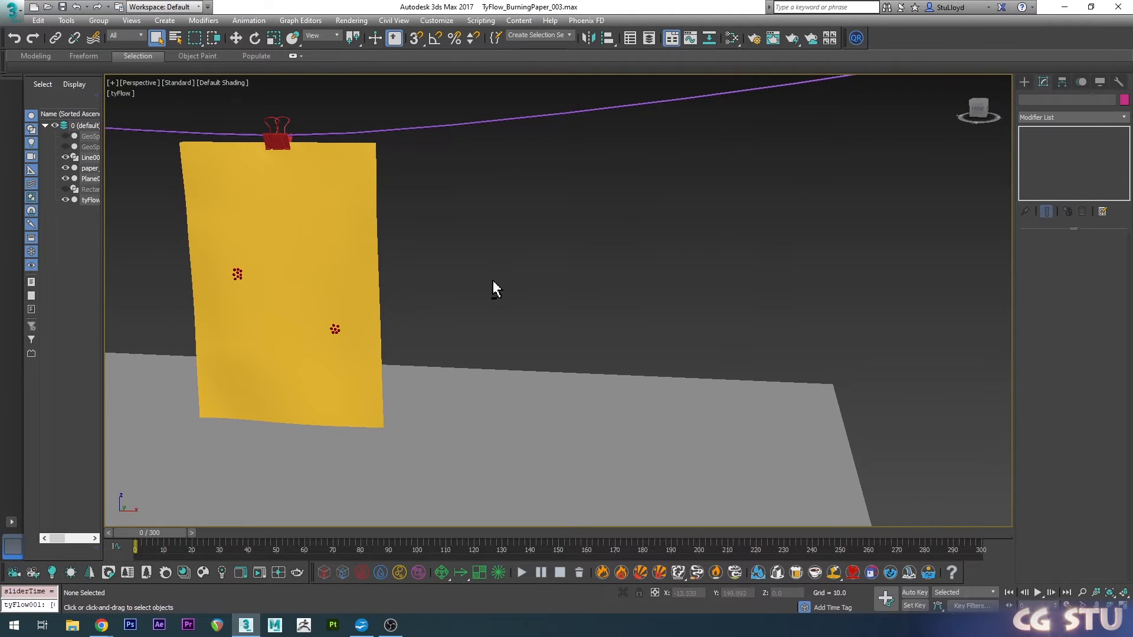
drag(0, 118, 680, 103)
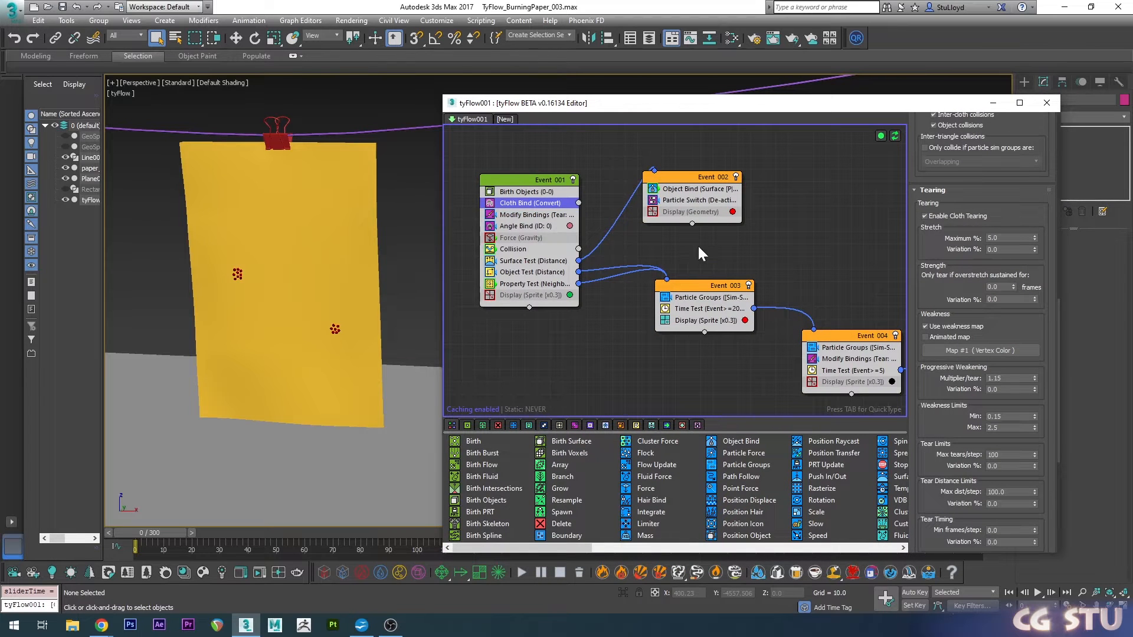
click(489, 283)
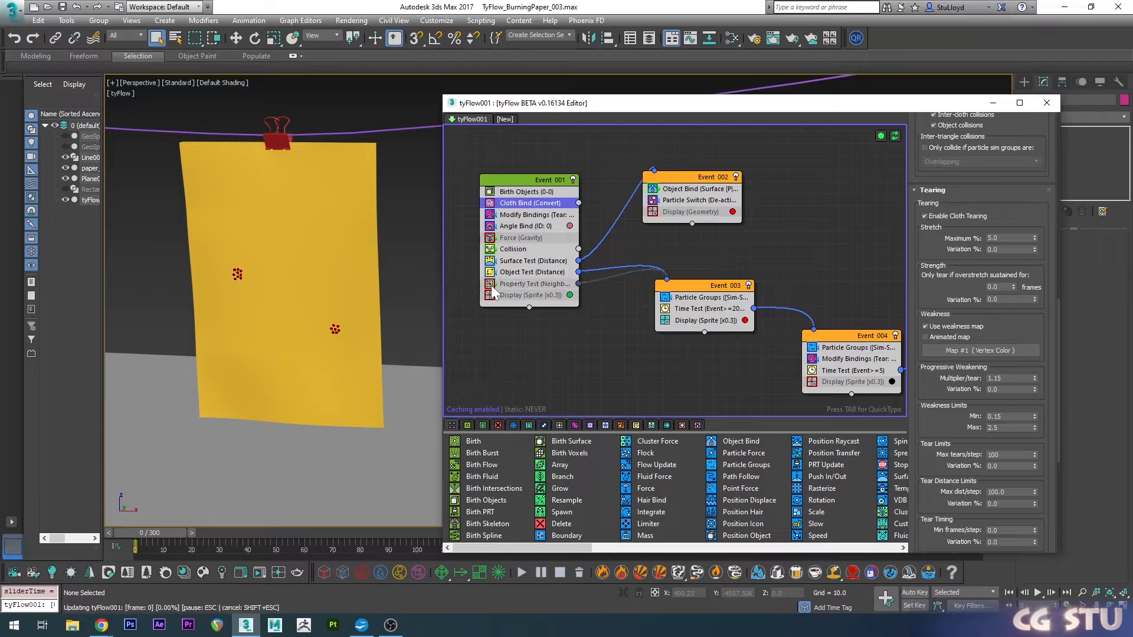
click(665, 308)
drag(151, 532, 391, 521)
drag(264, 531, 295, 532)
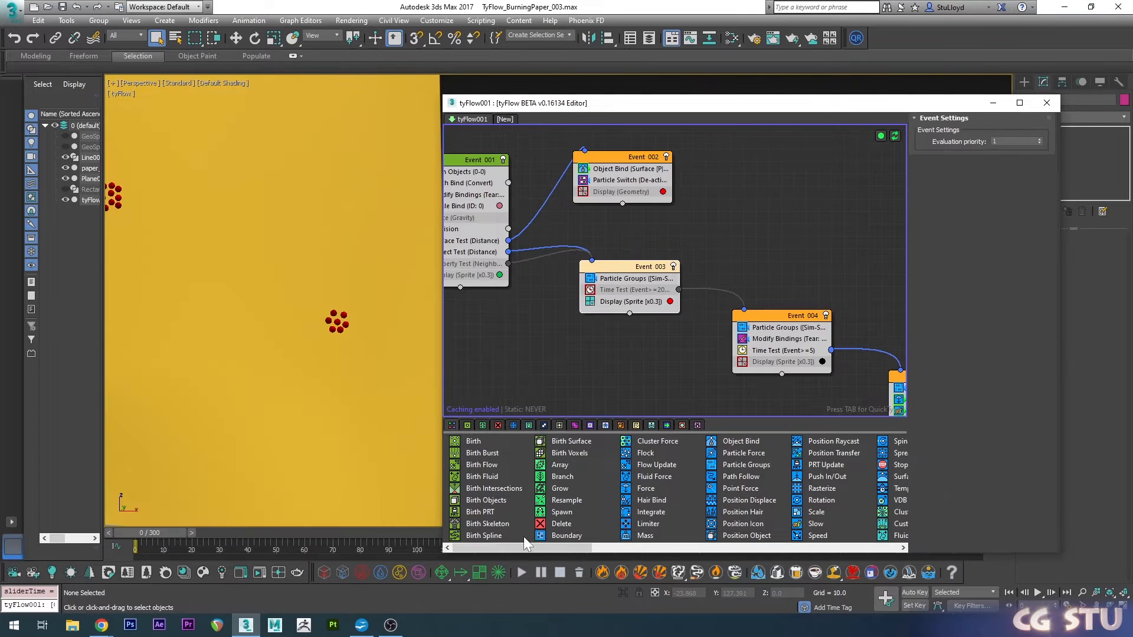
- Add a Spawn operator set to Per Frame to Event 003 and wire its output to a new event containing a Particle Groups operator
drag(561, 516, 643, 311)
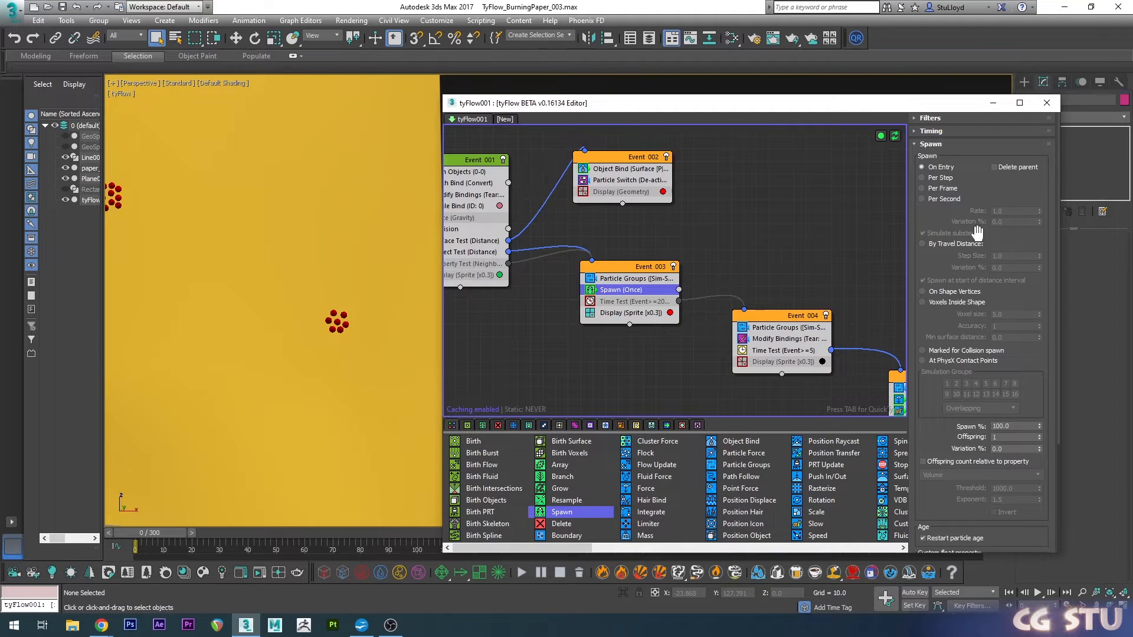
click(938, 189)
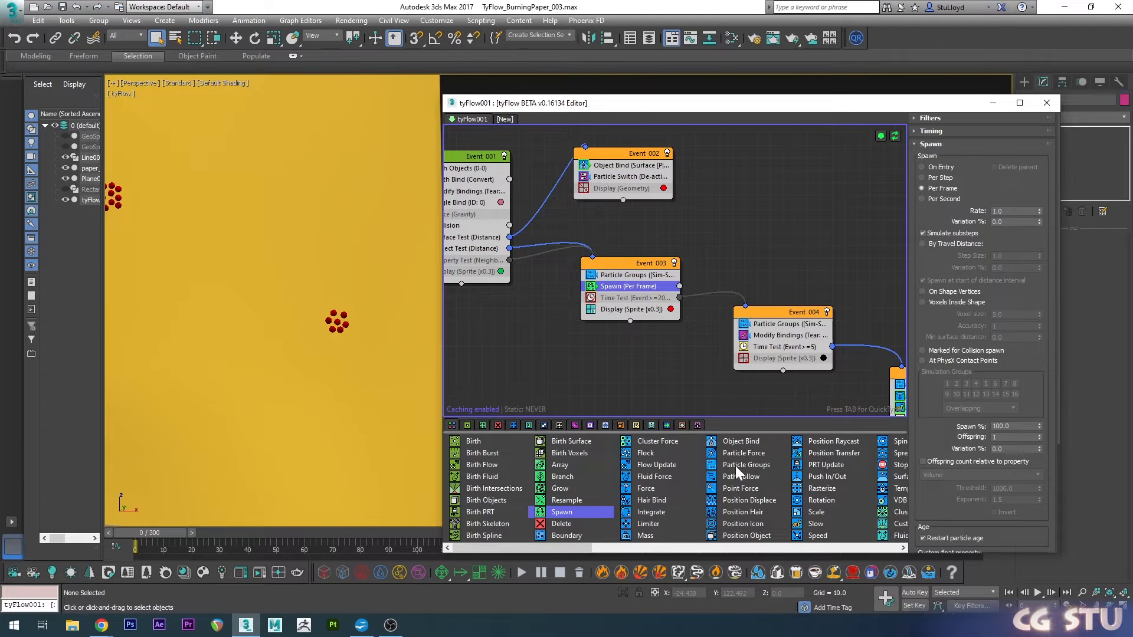
drag(735, 465, 773, 213)
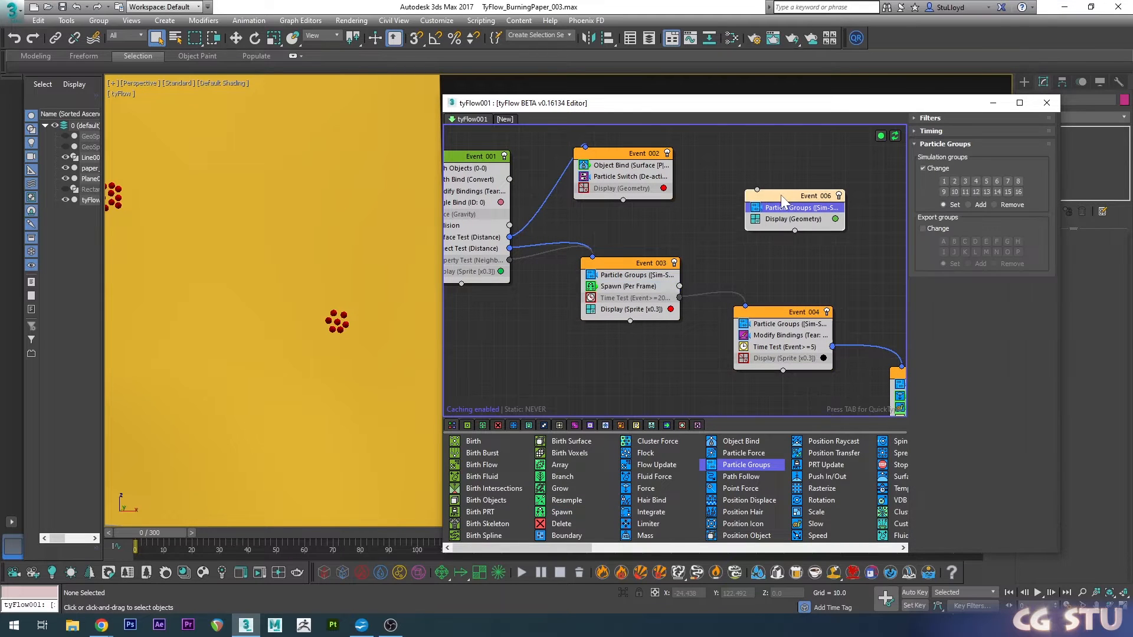
drag(698, 278, 766, 206)
- Assign the spawned particles' event to simulation group 5 in its Particle Groups operator
click(766, 201)
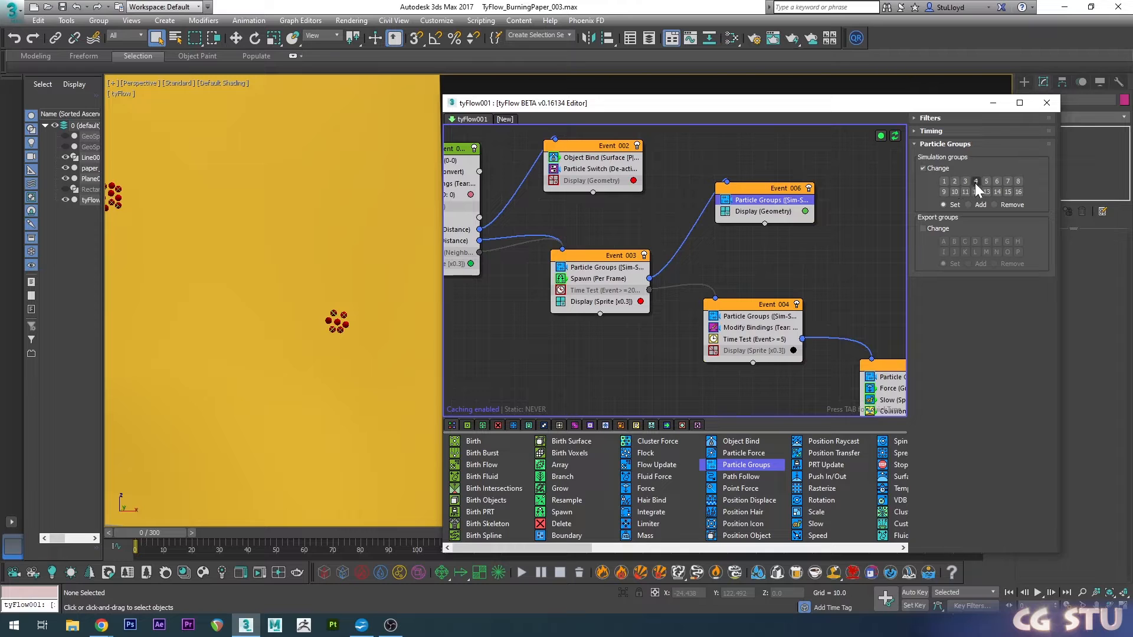
click(983, 183)
drag(755, 193, 752, 187)
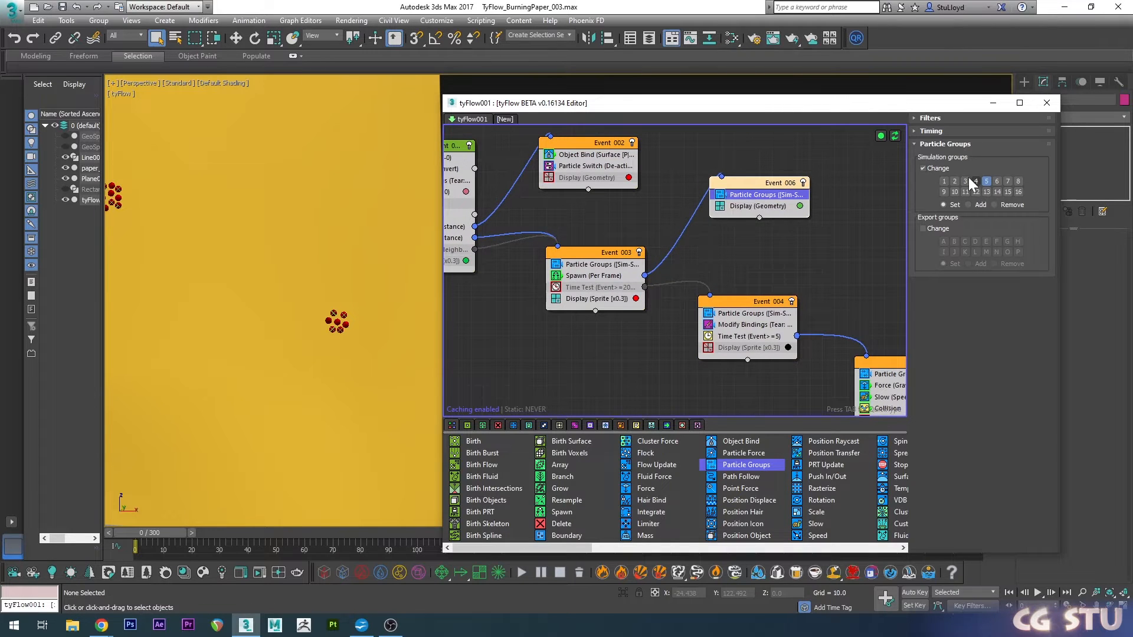
middle_drag(750, 253, 751, 250)
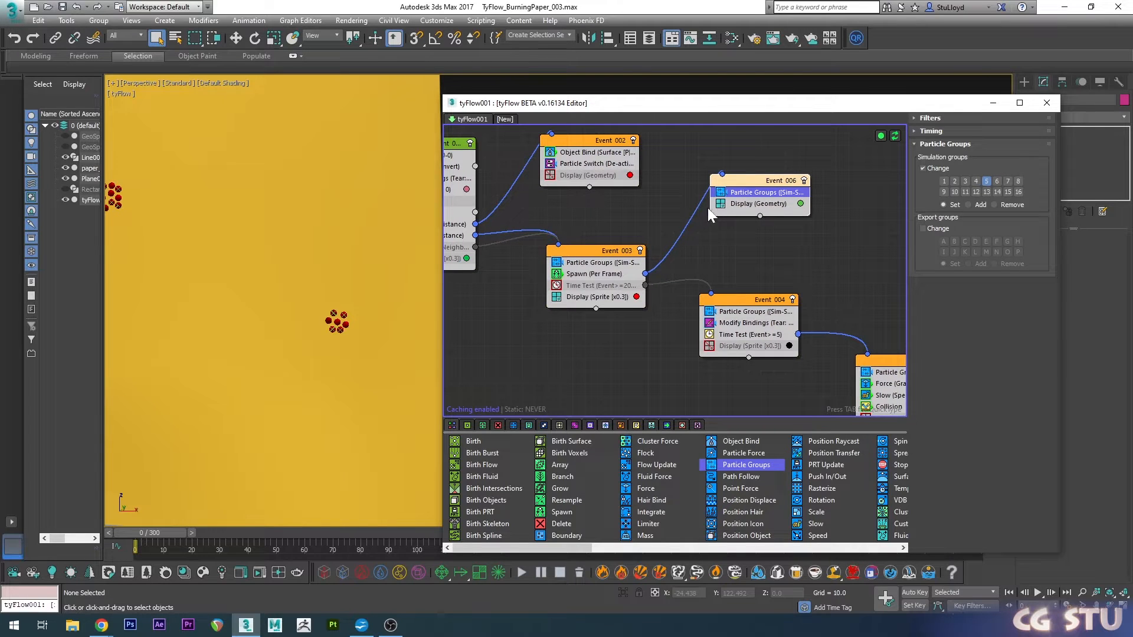
- Show Event 006's particles as sprites with a size multiplier of 0.3 and an orange display color
click(748, 203)
click(949, 142)
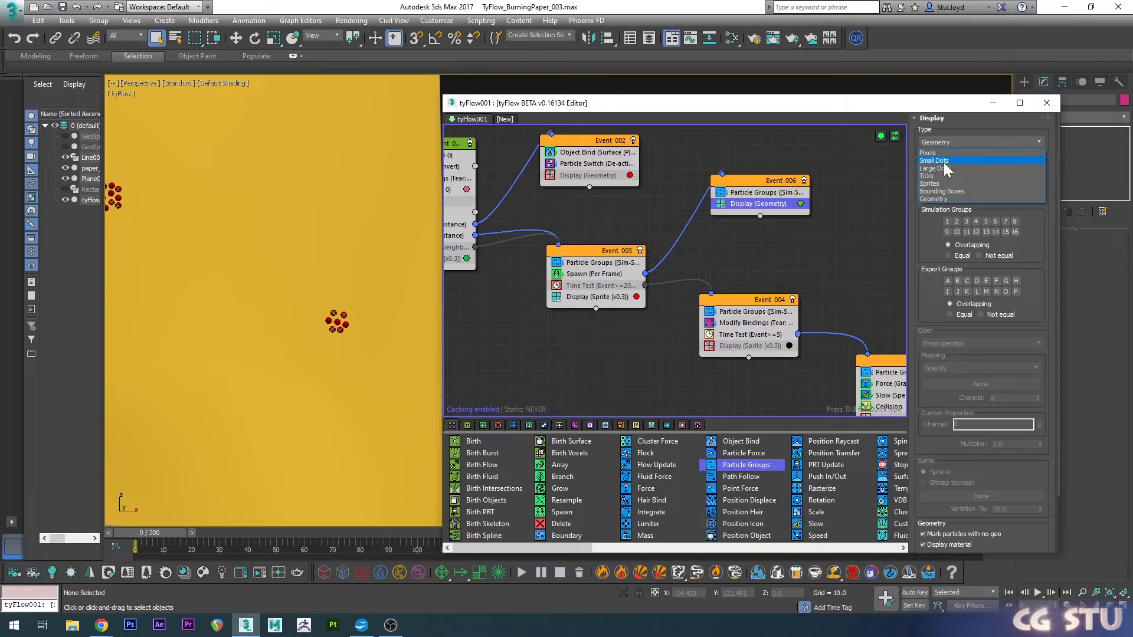
click(938, 184)
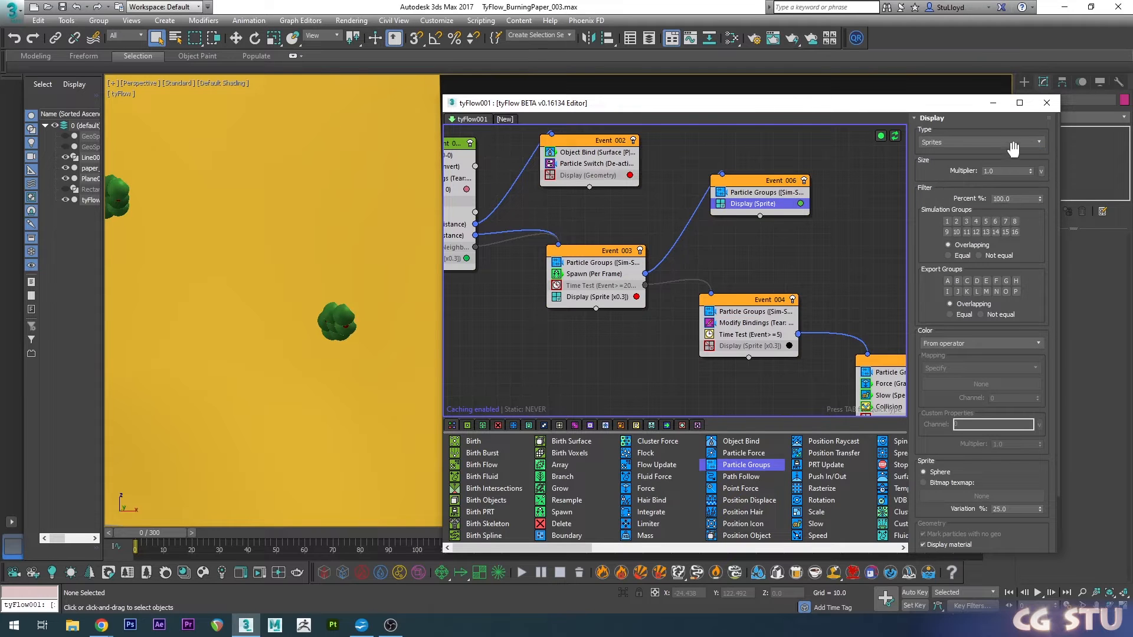
click(1029, 173)
click(1030, 173)
click(1029, 173)
click(1029, 173)
click(1029, 173)
click(1030, 173)
click(1029, 173)
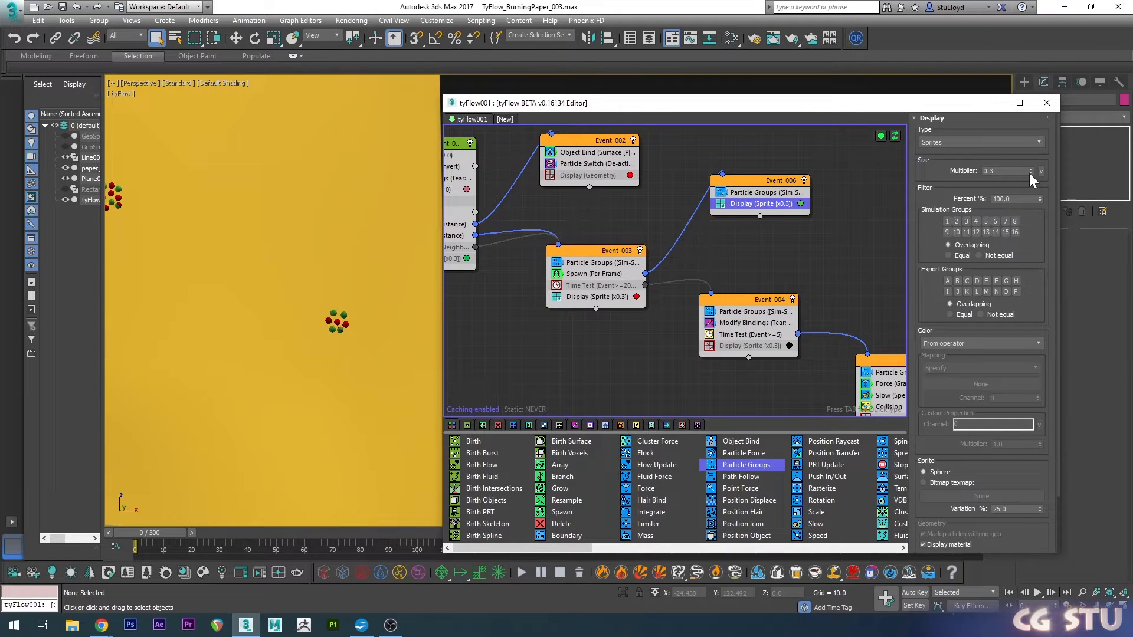
click(800, 203)
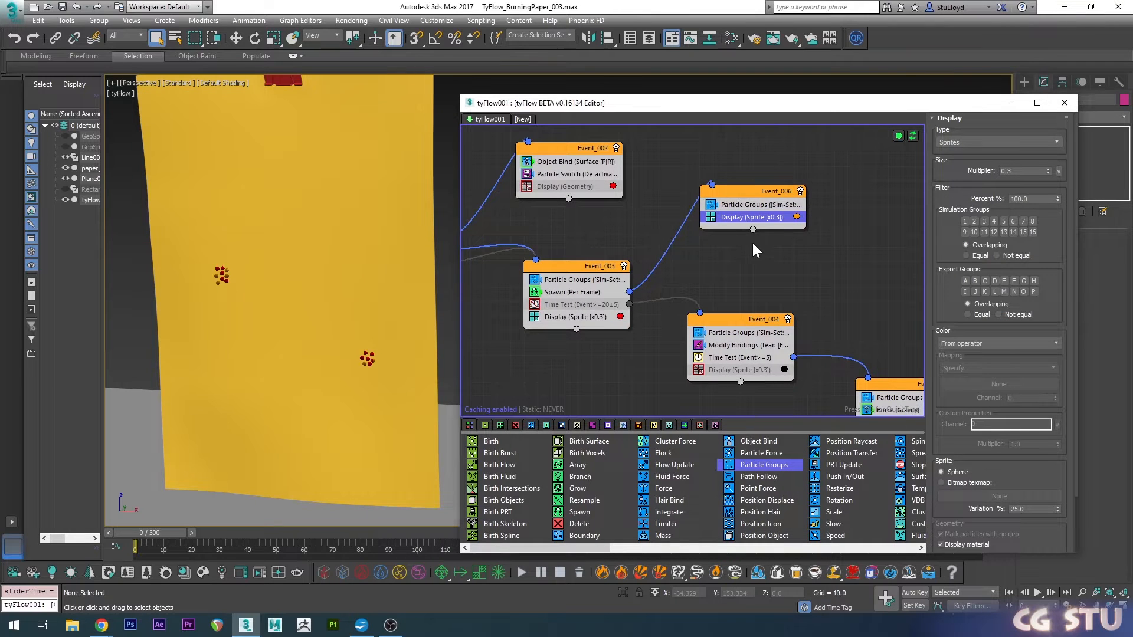
- Add a Force operator with a gravity strength of 0.015 to Event 006 and scrub the timeline to check the motion
drag(665, 491, 737, 220)
click(1050, 351)
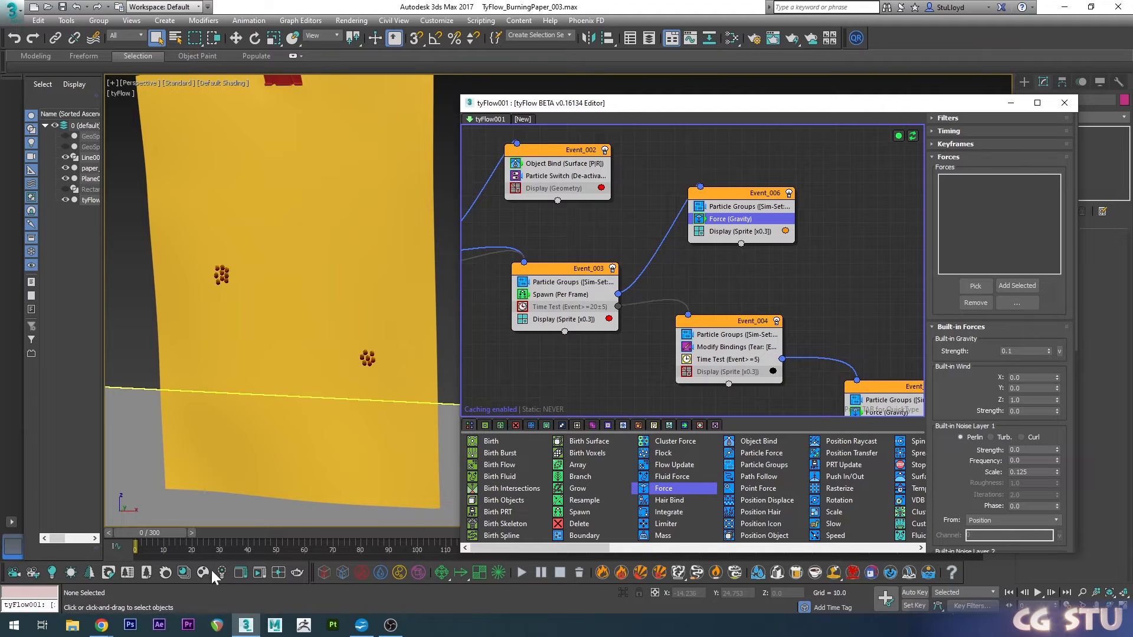
drag(176, 536, 180, 537)
double_click(1013, 351)
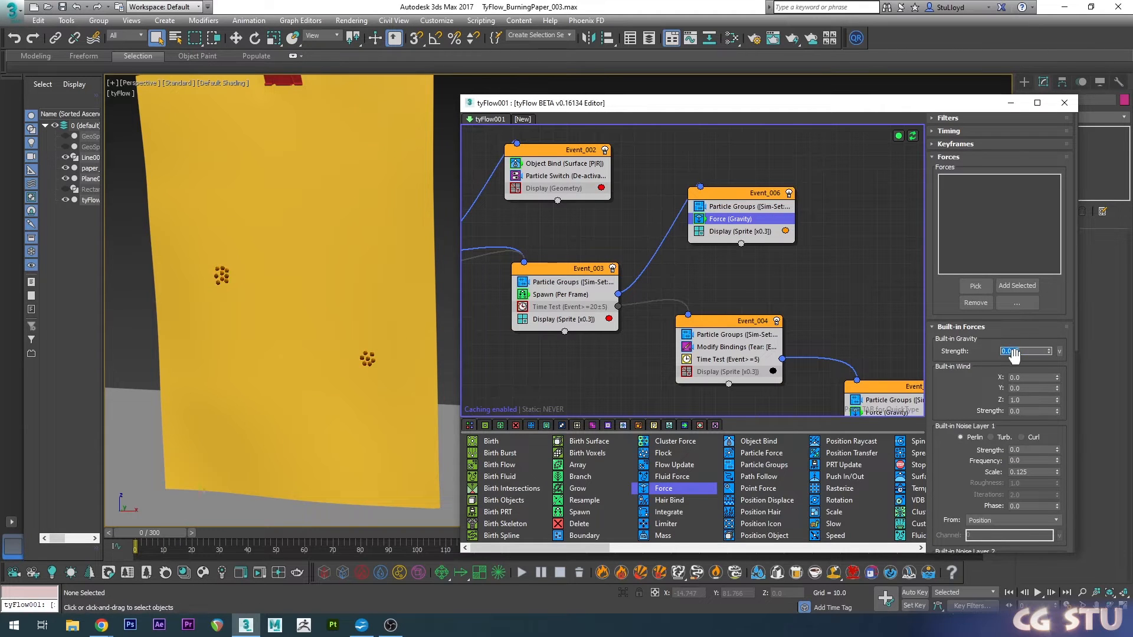
drag(177, 532, 290, 498)
right_click(291, 498)
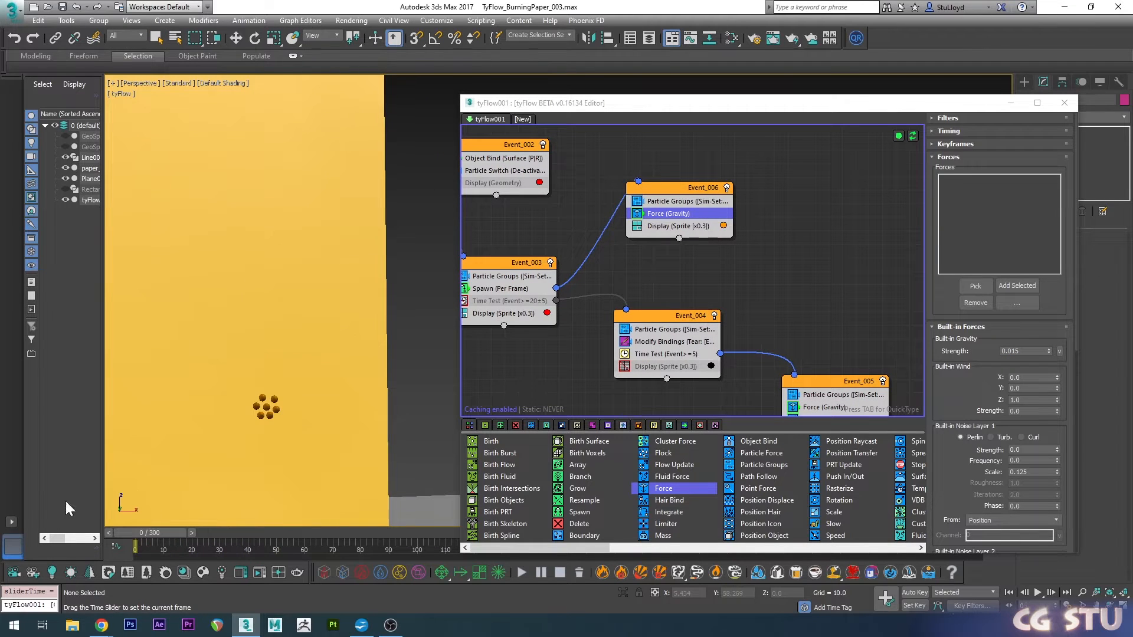
- Add a Slow operator below the Force in Event 006 and preview the spawned particles on the timeline
drag(832, 521, 666, 229)
drag(150, 533, 192, 487)
right_click(192, 488)
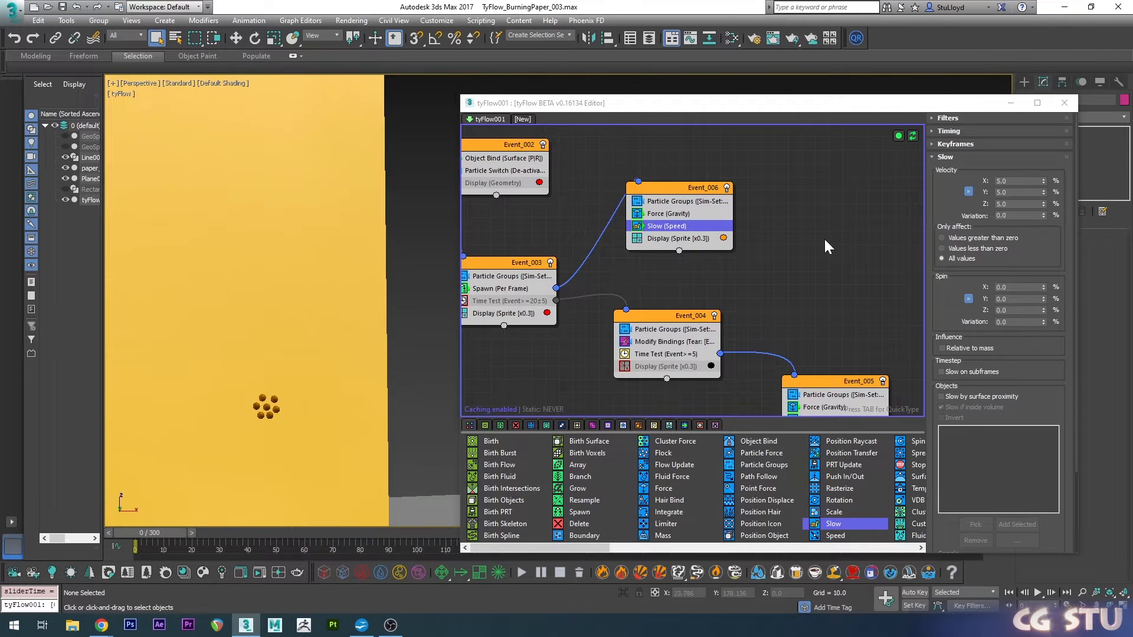
- Set the first noise layer of Event 006's Force operator to Curl with strength 1.5 and frequency 0.7
click(670, 213)
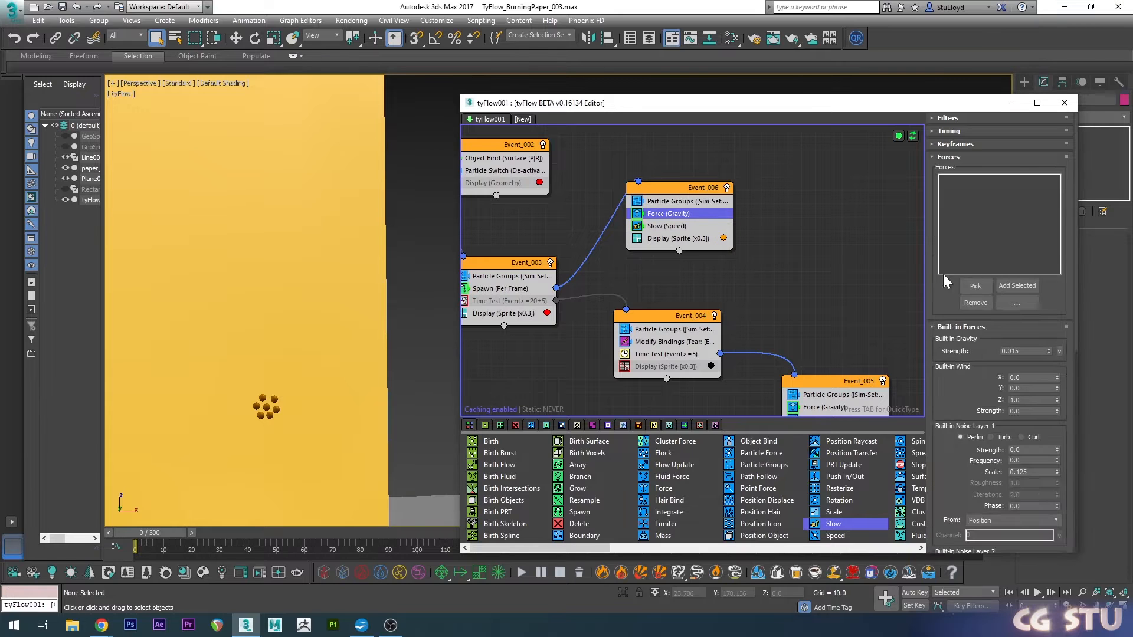
drag(956, 396, 973, 243)
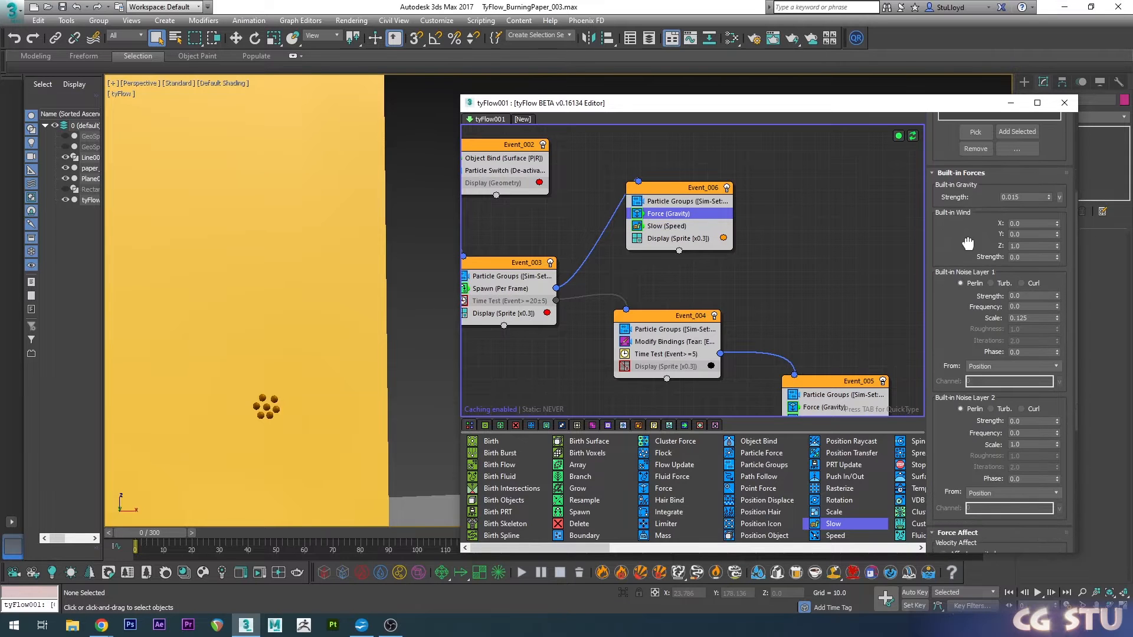
click(1022, 283)
mouse_move(1057, 296)
mouse_down()
mouse_move(1057, 285)
mouse_move(1056, 298)
mouse_up()
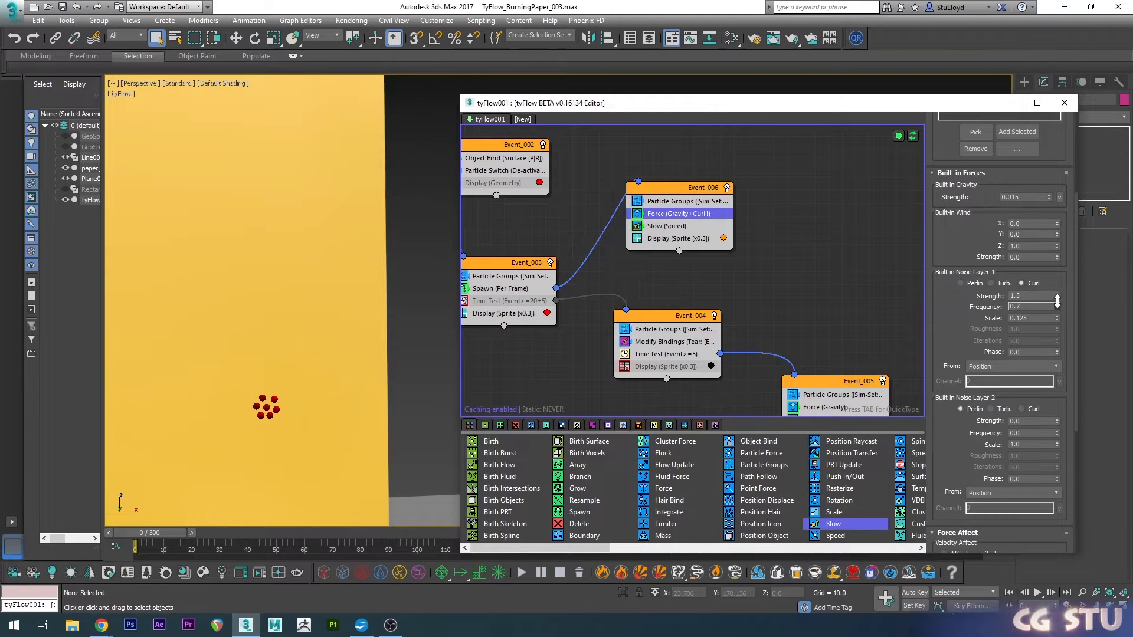
- Set the Slow operator's Z velocity to 10% and scrub the timeline to inspect the rising particles around the paper
drag(164, 533, 302, 518)
drag(232, 523, 239, 526)
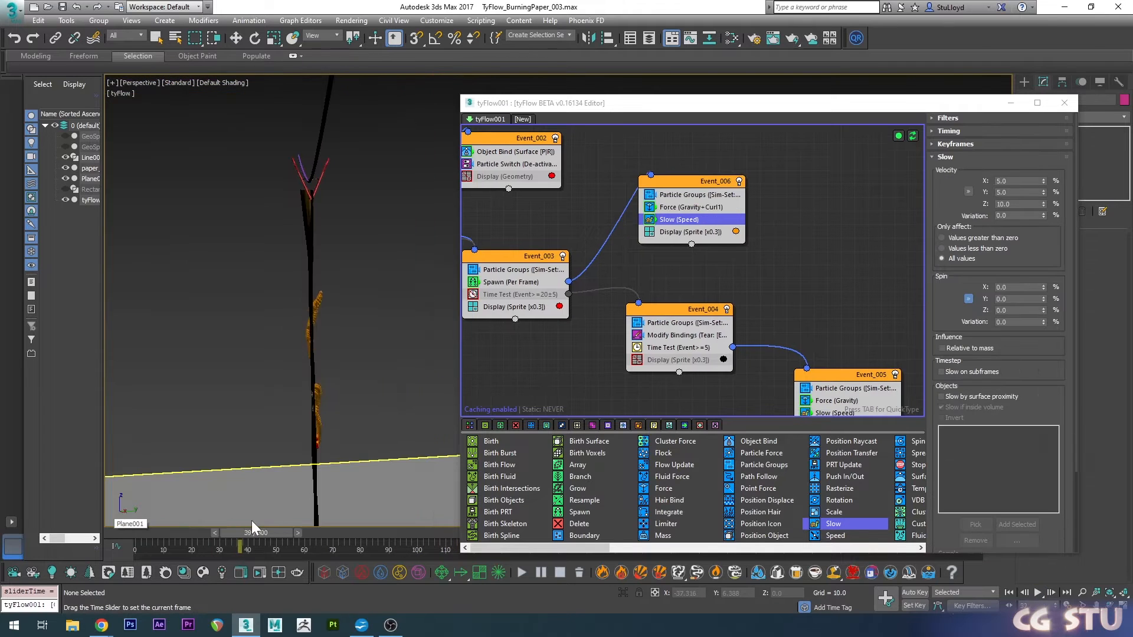
drag(251, 521, 355, 460)
middle_drag(328, 376, 354, 359)
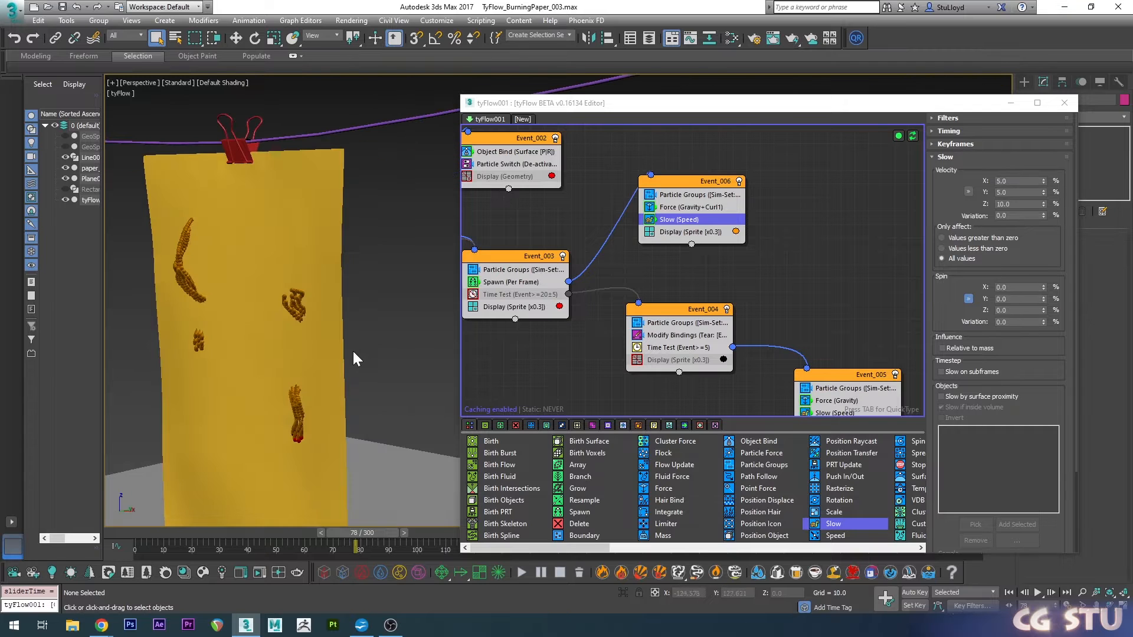
- Add a Time Test to Event 006 with an event age value of 30 and a variation of 10
scroll(733, 291, up, 3)
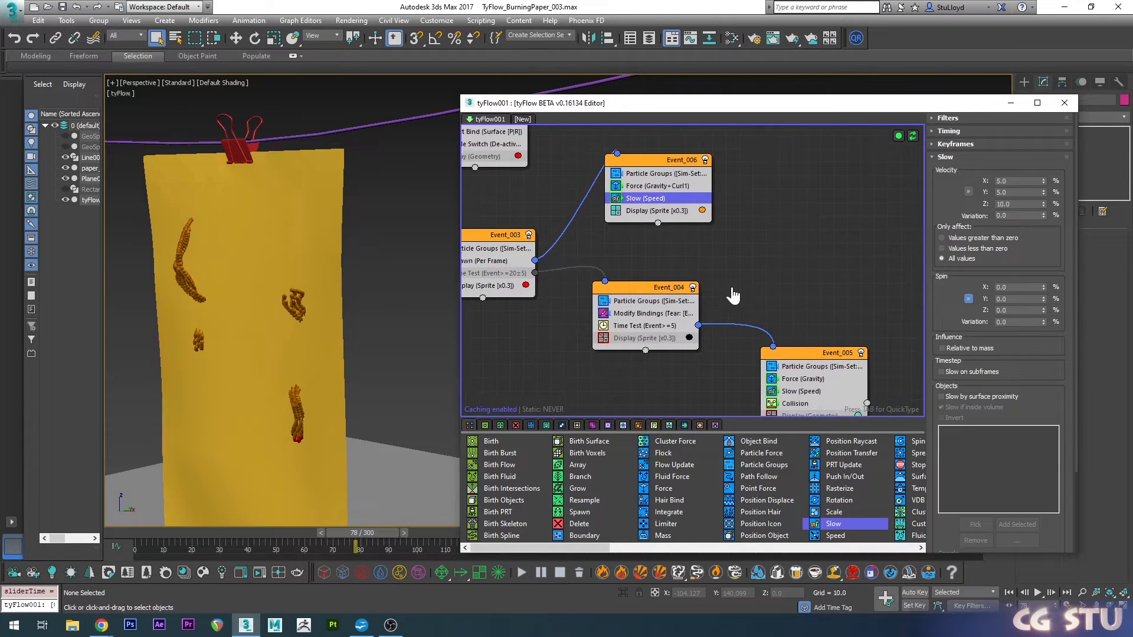
scroll(741, 298, down, 3)
scroll(759, 524, down, 5)
drag(759, 524, 719, 239)
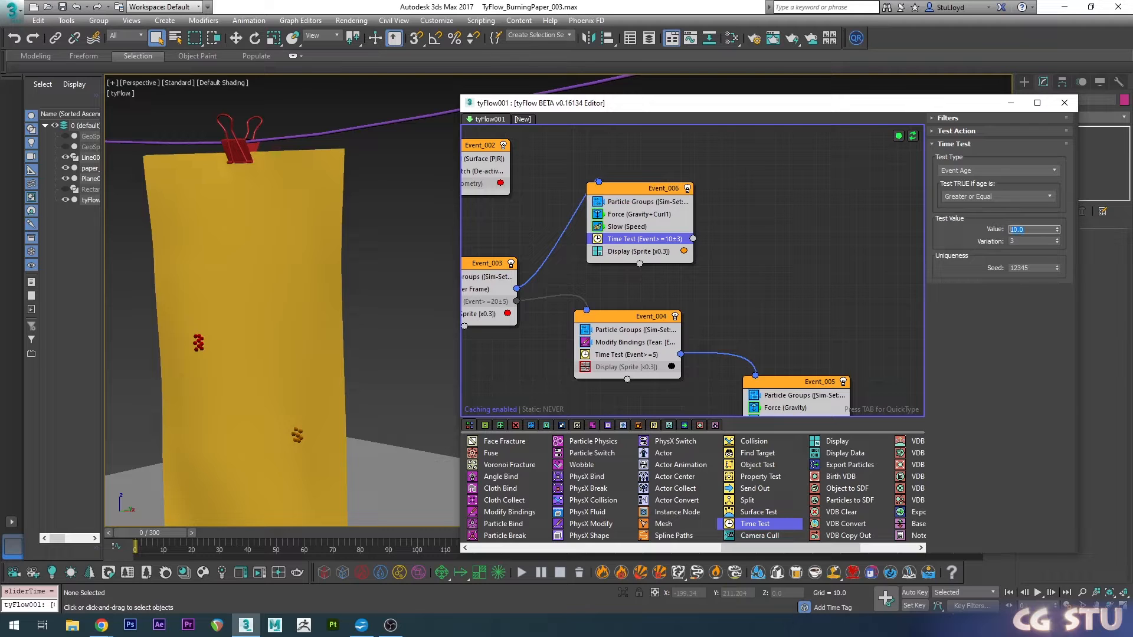
text(3)
key(Tab)
text(10)
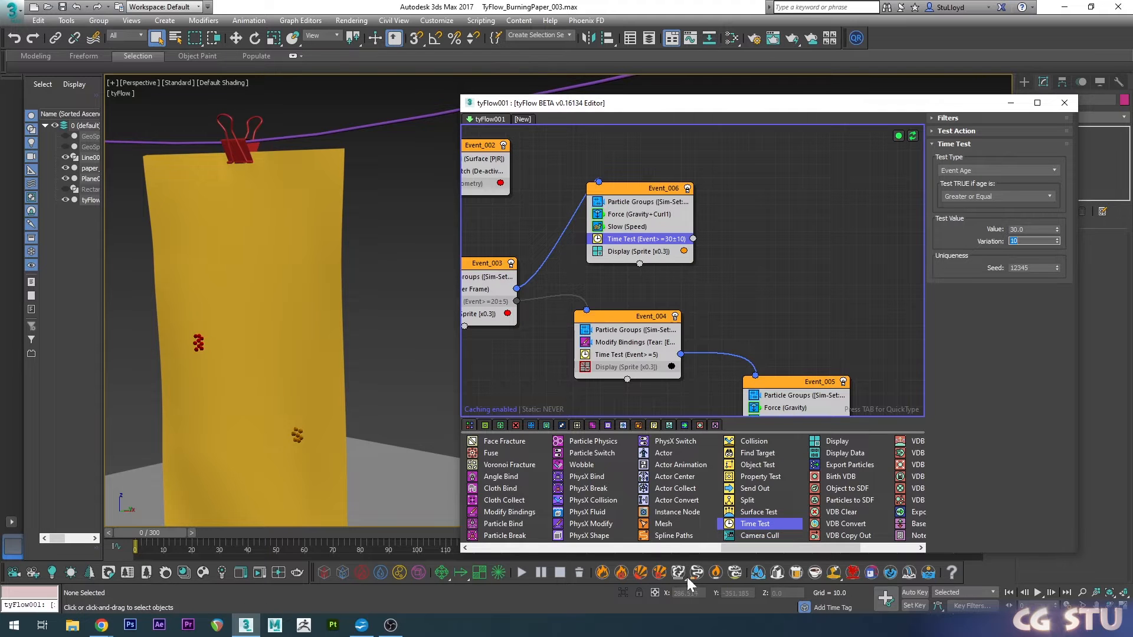
- Connect Event 006's Time Test to a new event with a Delete operator and play back the simulation
drag(752, 547, 509, 550)
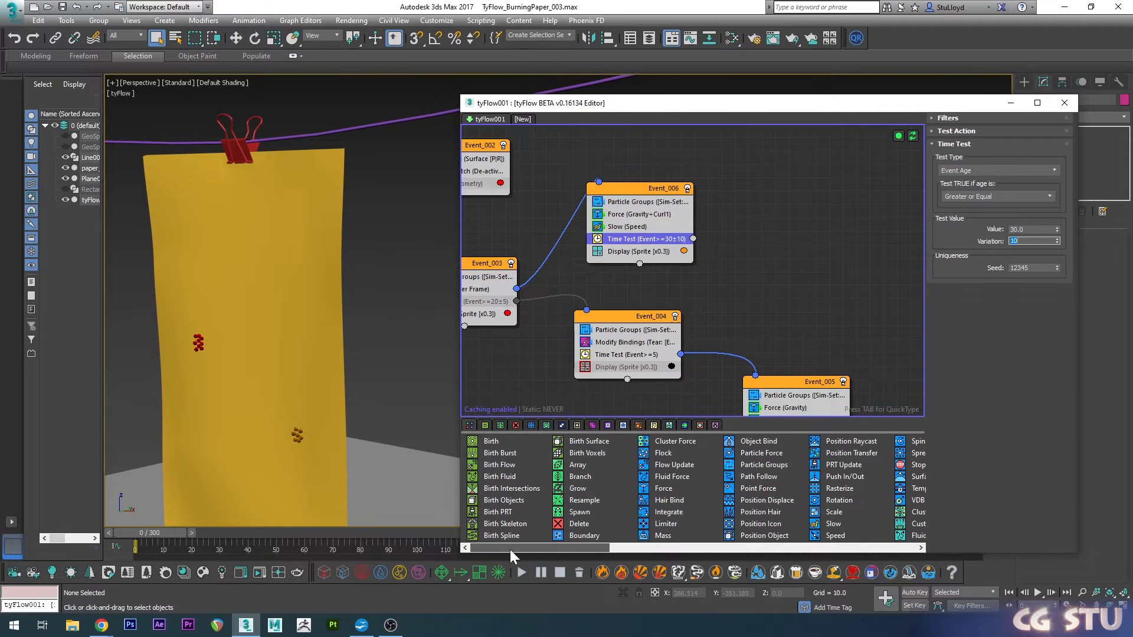
drag(575, 524, 807, 243)
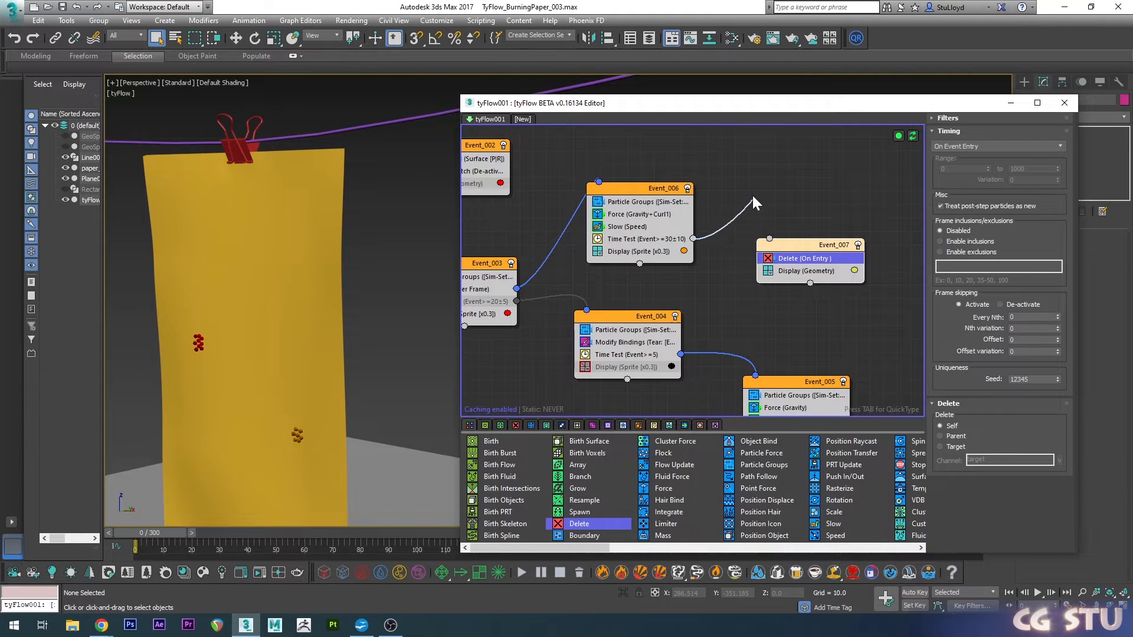
drag(770, 242, 769, 239)
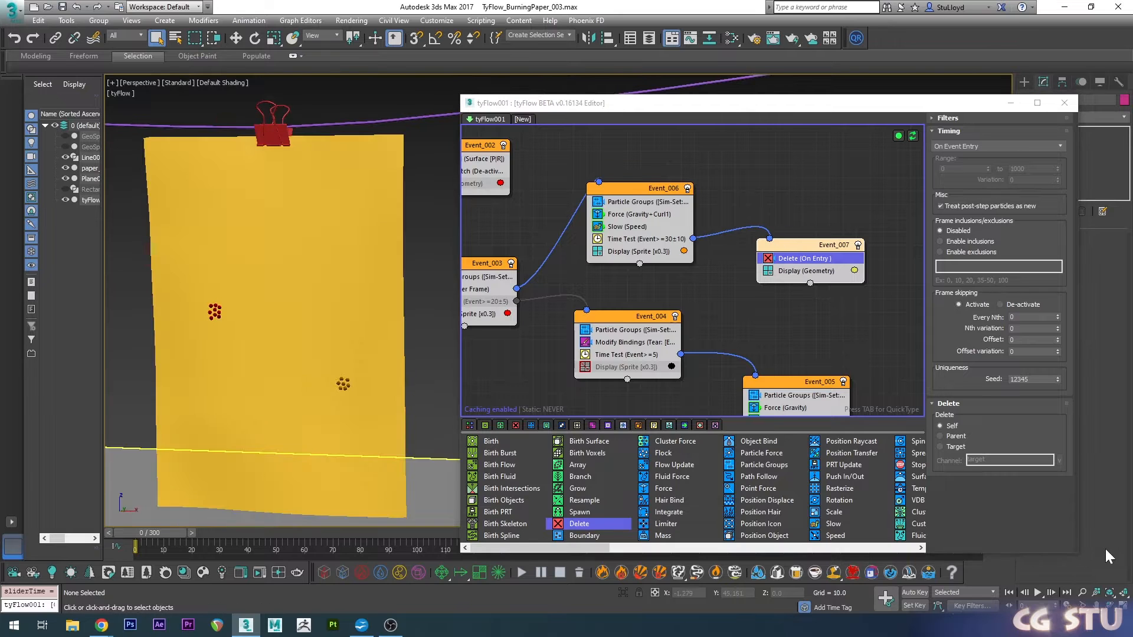
click(1035, 593)
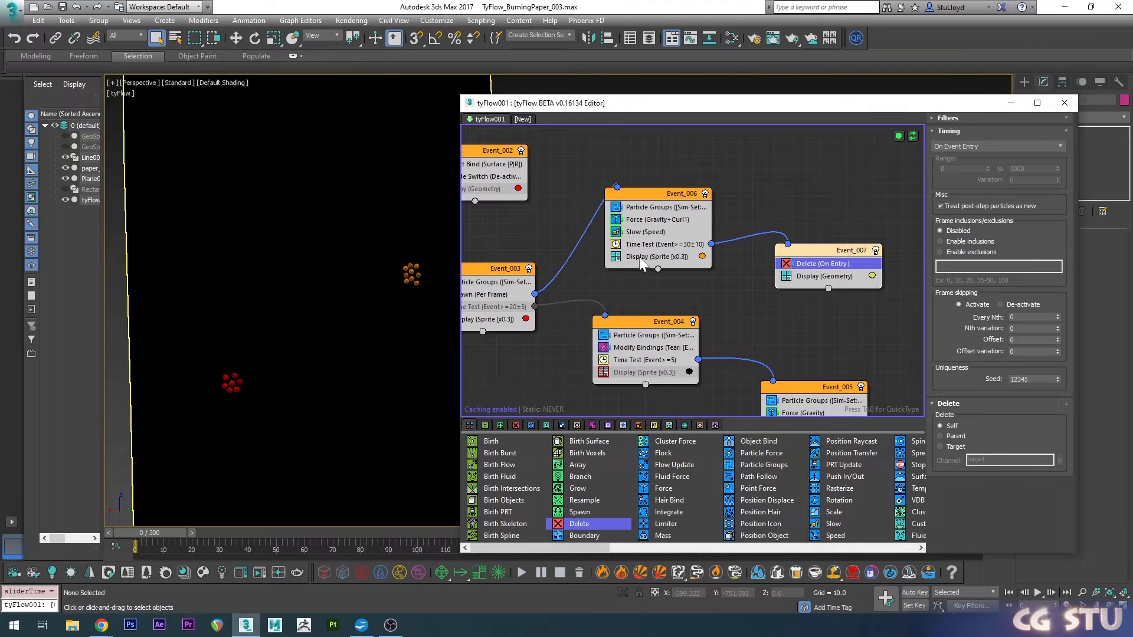
- Set the display type of Event 006's Display operator to Geometry
click(639, 257)
click(972, 144)
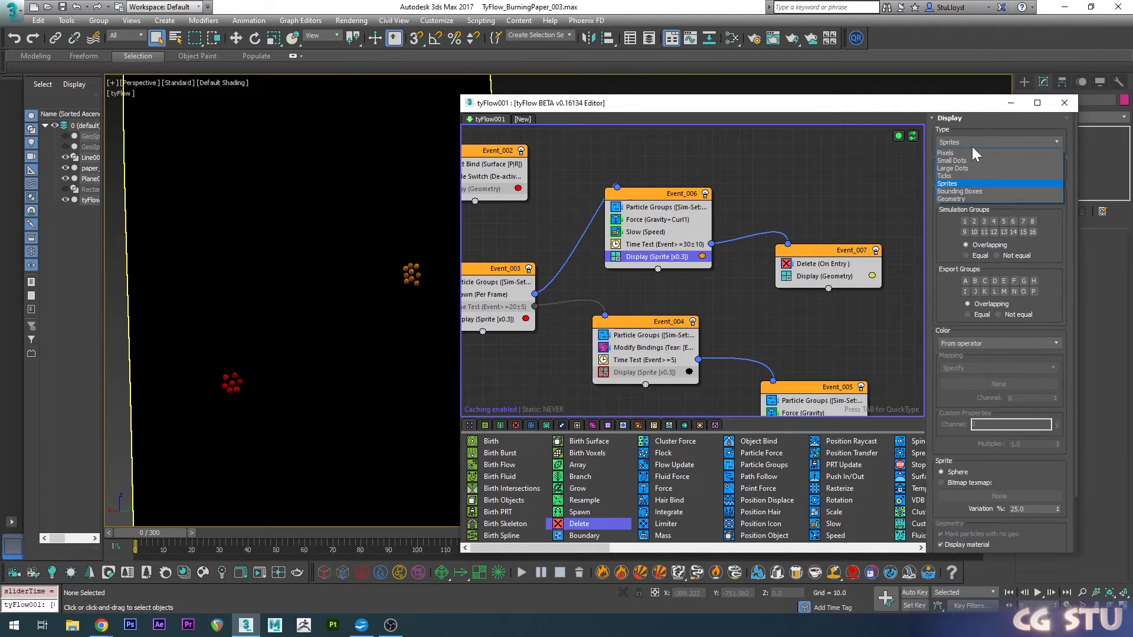
click(958, 197)
- Add a Shape operator to Event 006 with the 3D Stones mesh and scrub the timeline to check the particles
middle_drag(712, 219, 721, 200)
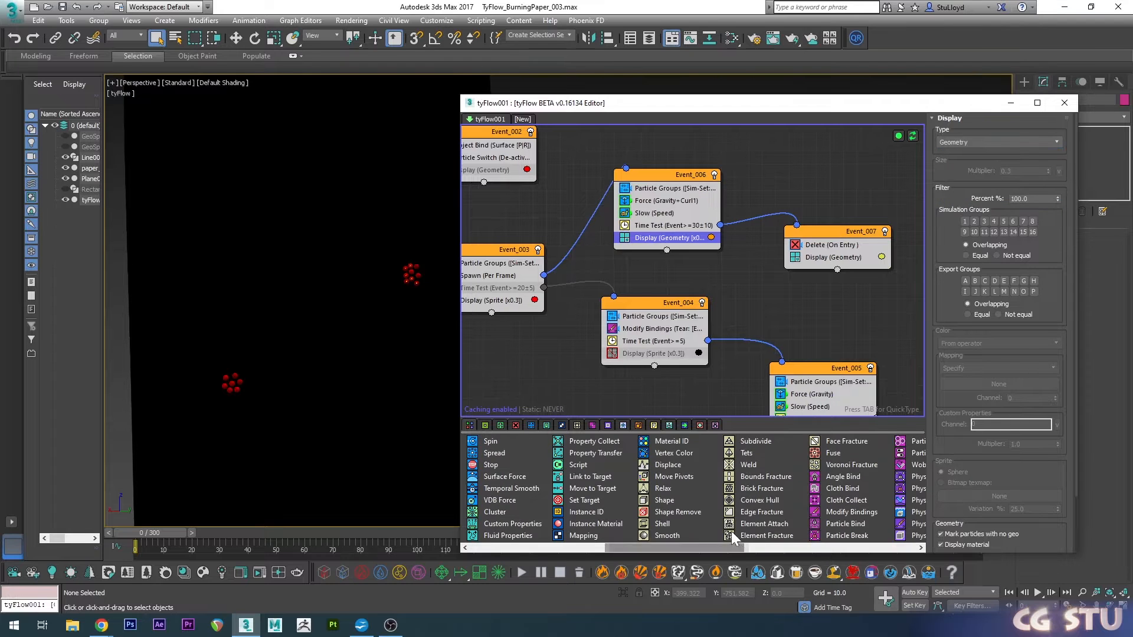
scroll(660, 500, down, 5)
drag(660, 500, 649, 202)
scroll(944, 413, down, 3)
click(939, 482)
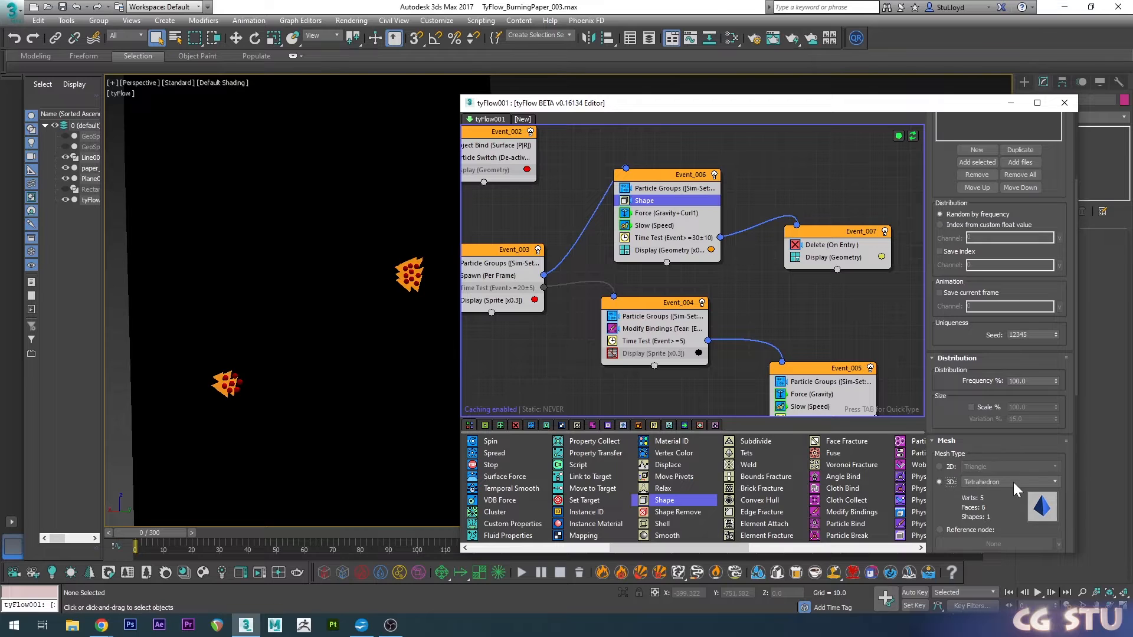
click(1014, 483)
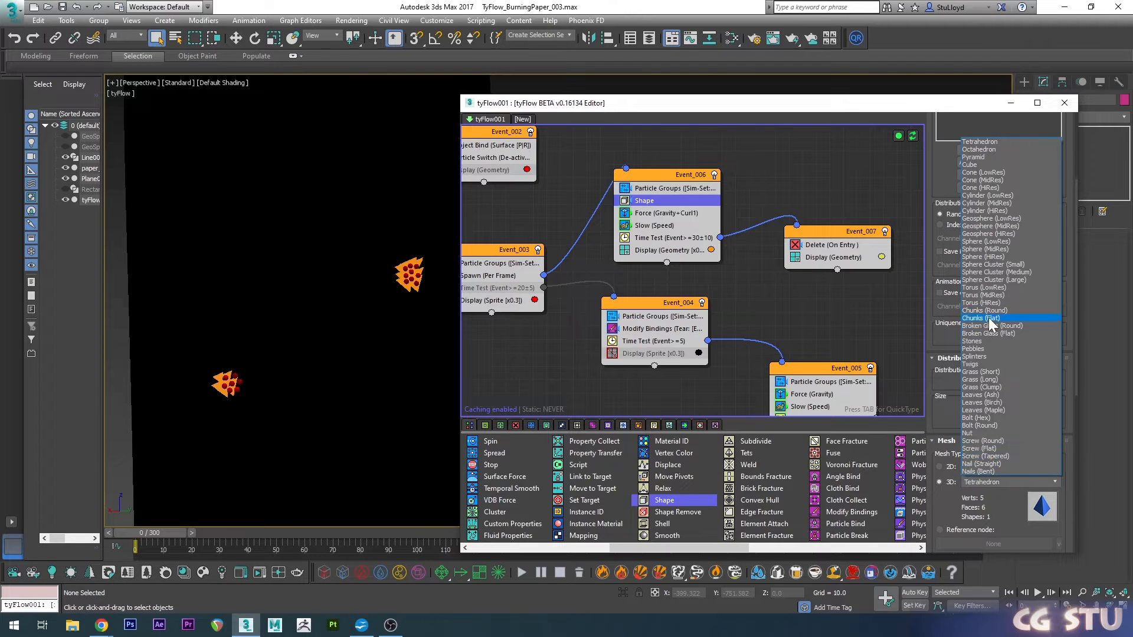
click(981, 341)
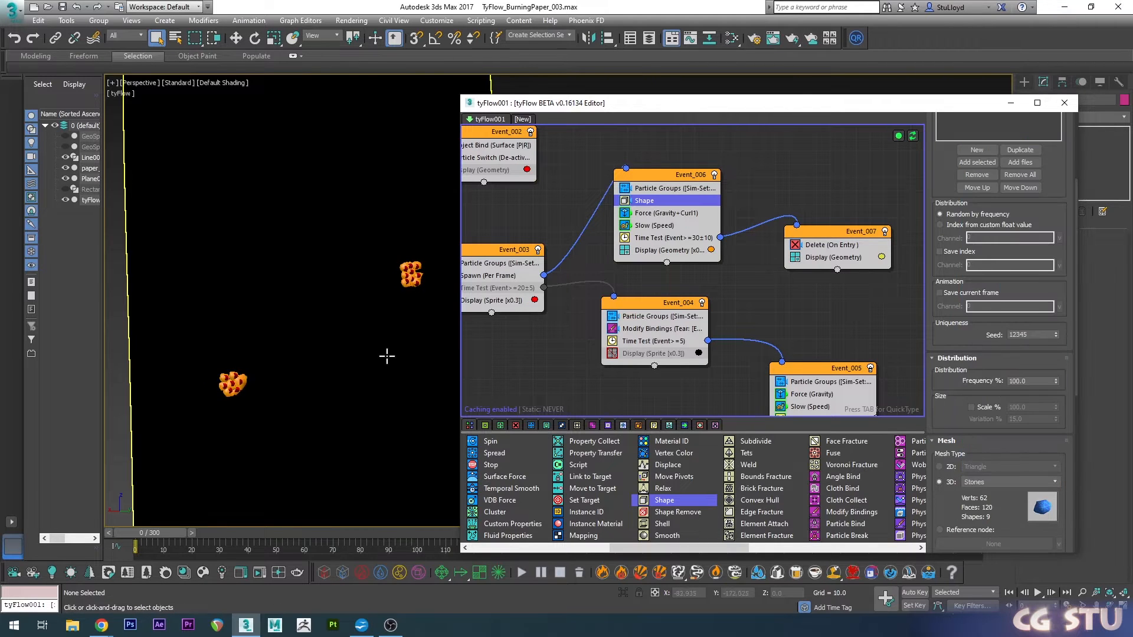
drag(137, 533, 252, 506)
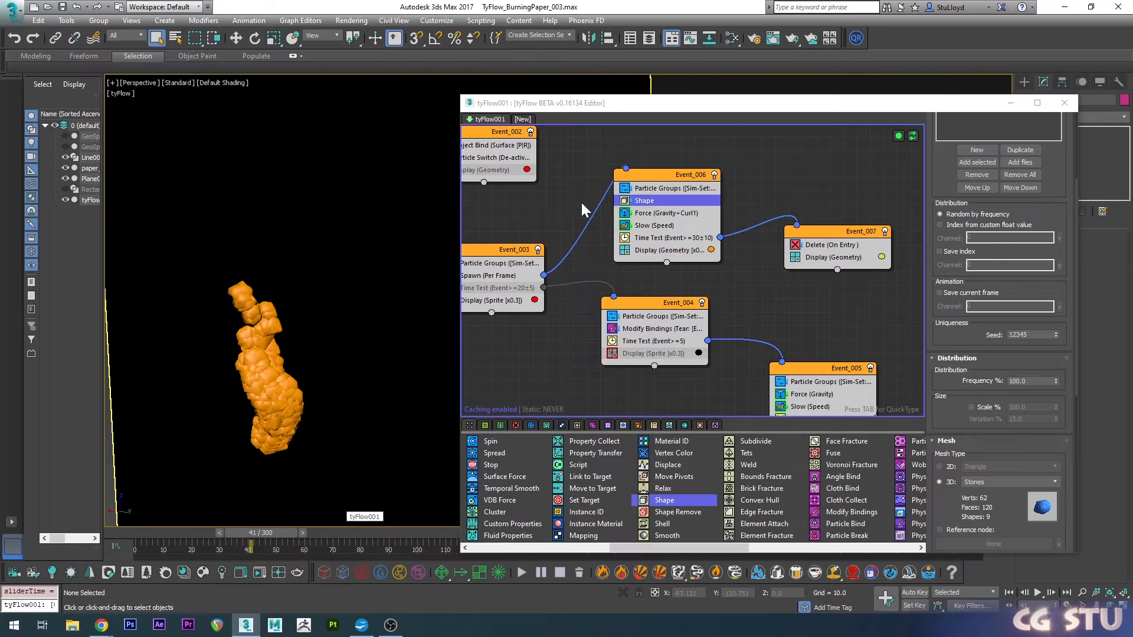
- Restrict the cloth mesh generation of Event 001's Cloth Bind operator to rendertime only
middle_drag(526, 219, 621, 227)
middle_drag(418, 199, 554, 216)
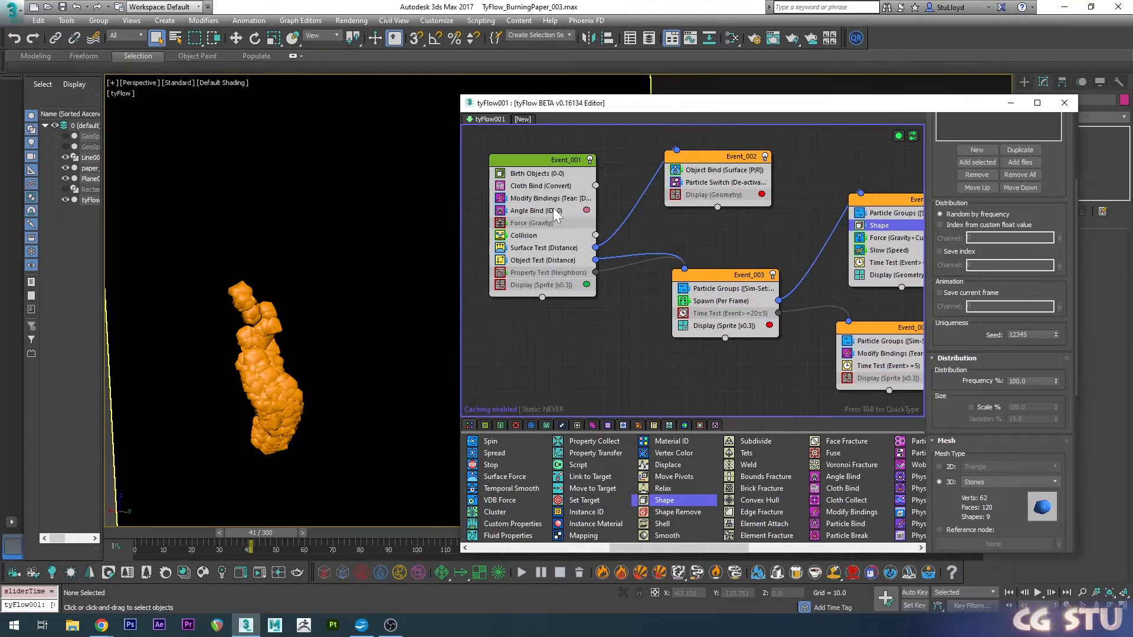
click(525, 190)
scroll(954, 424, down, 3)
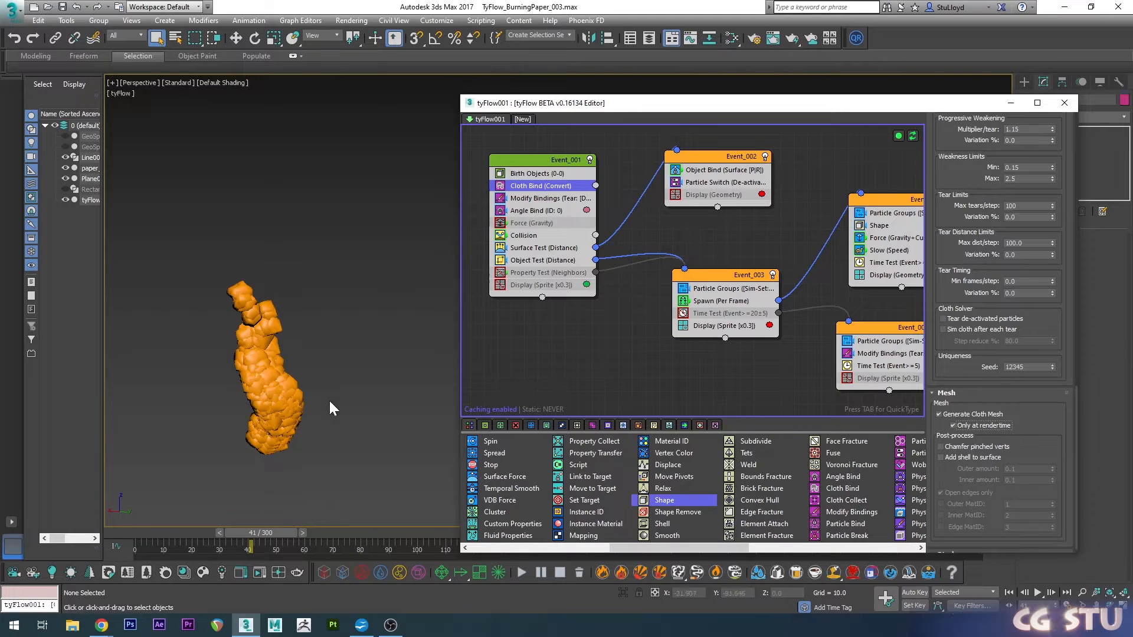
mouse_move(330, 409)
alt+middle_down()
mouse_move(359, 425)
mouse_move(220, 413)
mouse_move(281, 399)
mouse_move(321, 407)
alt+middle_up()
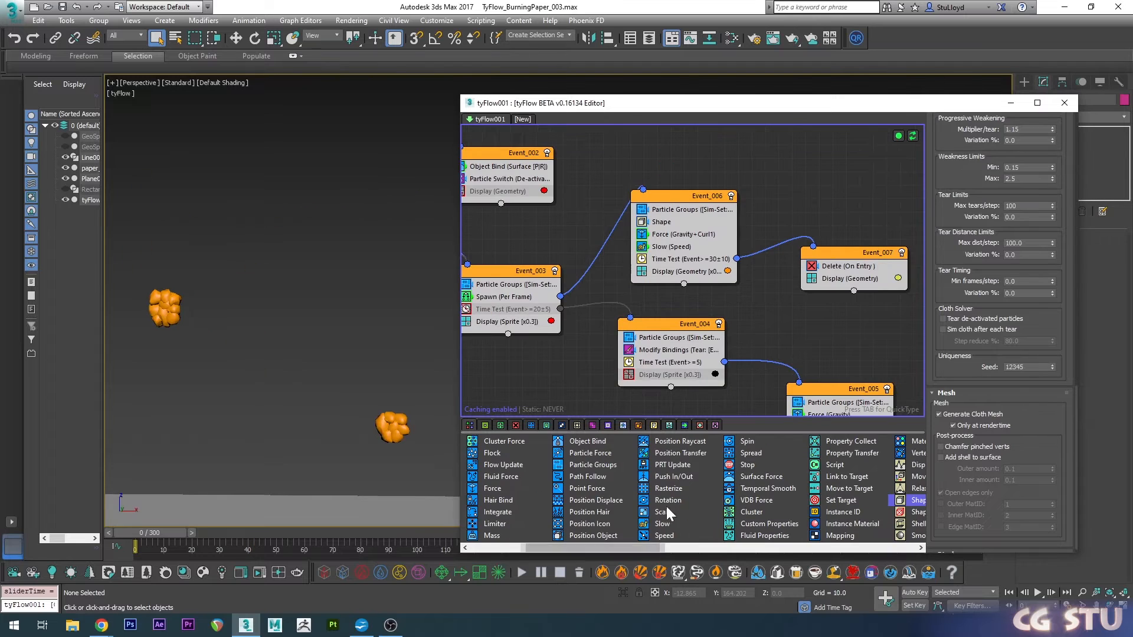
- Add a Scale operator below Shape in Event 006 and, with Auto Key on, key its scale at 100% on frame 8
drag(667, 506, 667, 235)
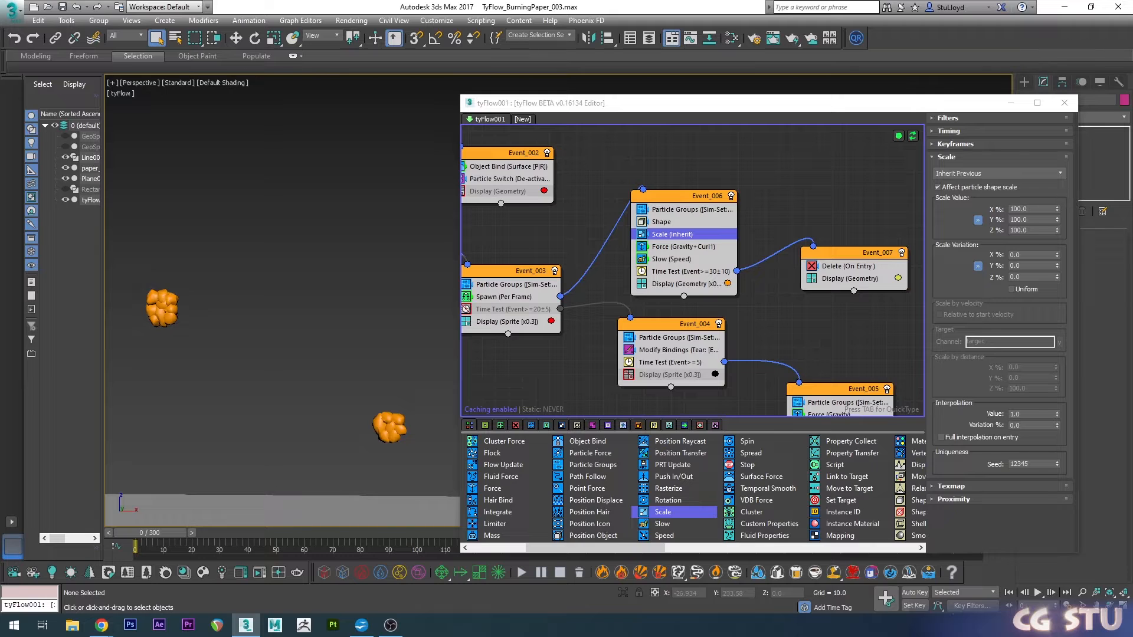
click(914, 592)
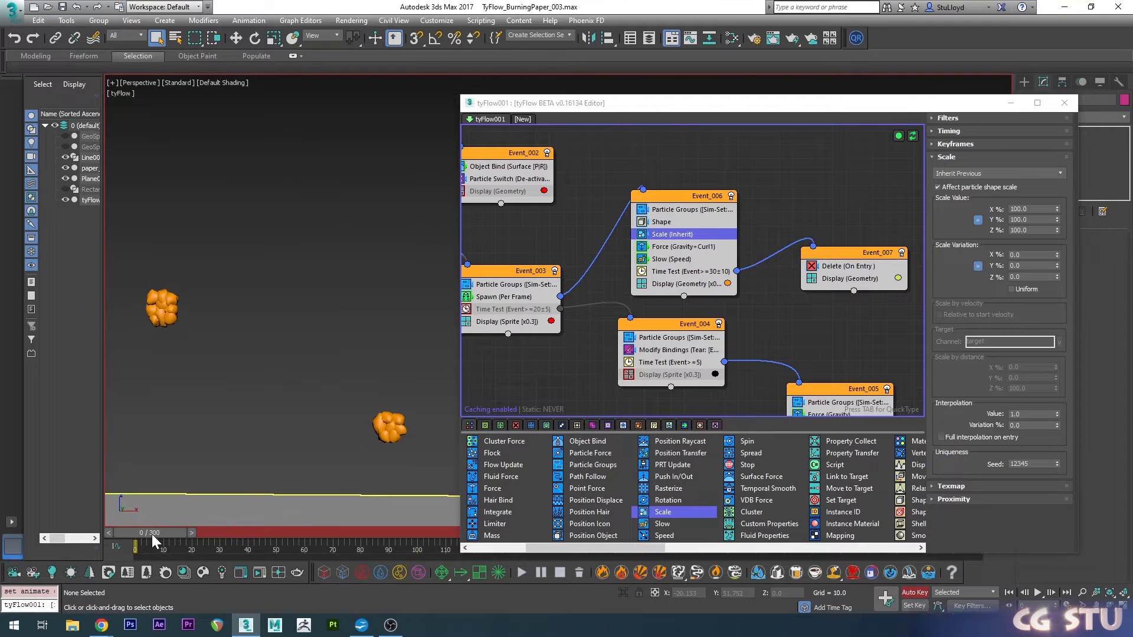
drag(151, 534, 180, 529)
double_click(1016, 209)
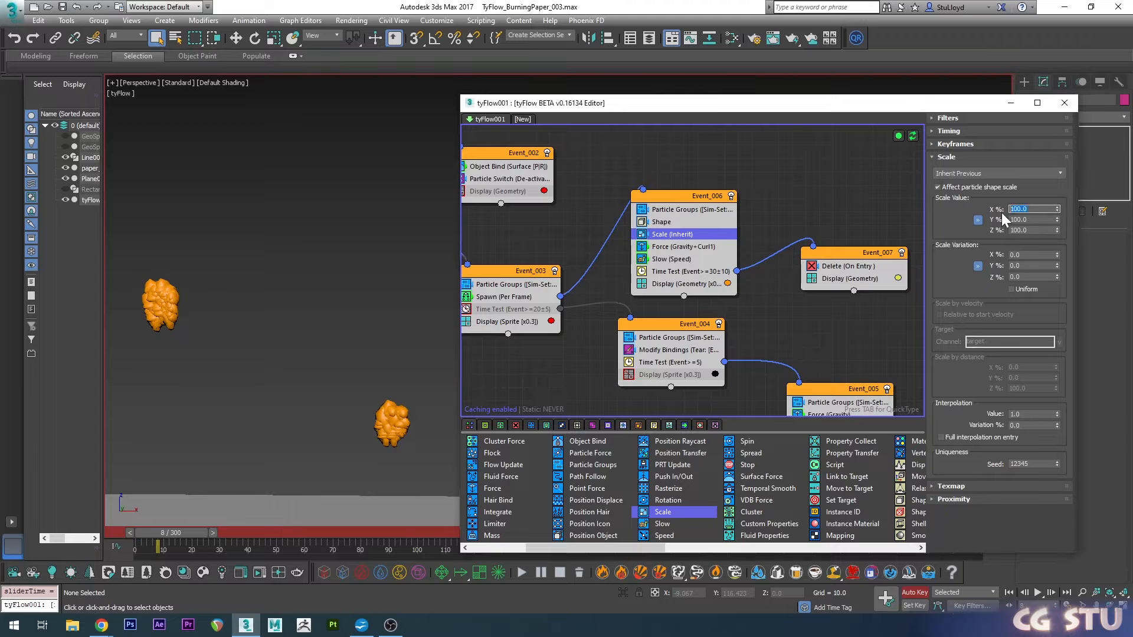
click(1056, 211)
click(1056, 211)
- Key the Scale operator's X, Y and Z values at 20% on frame 0
drag(180, 532, 155, 533)
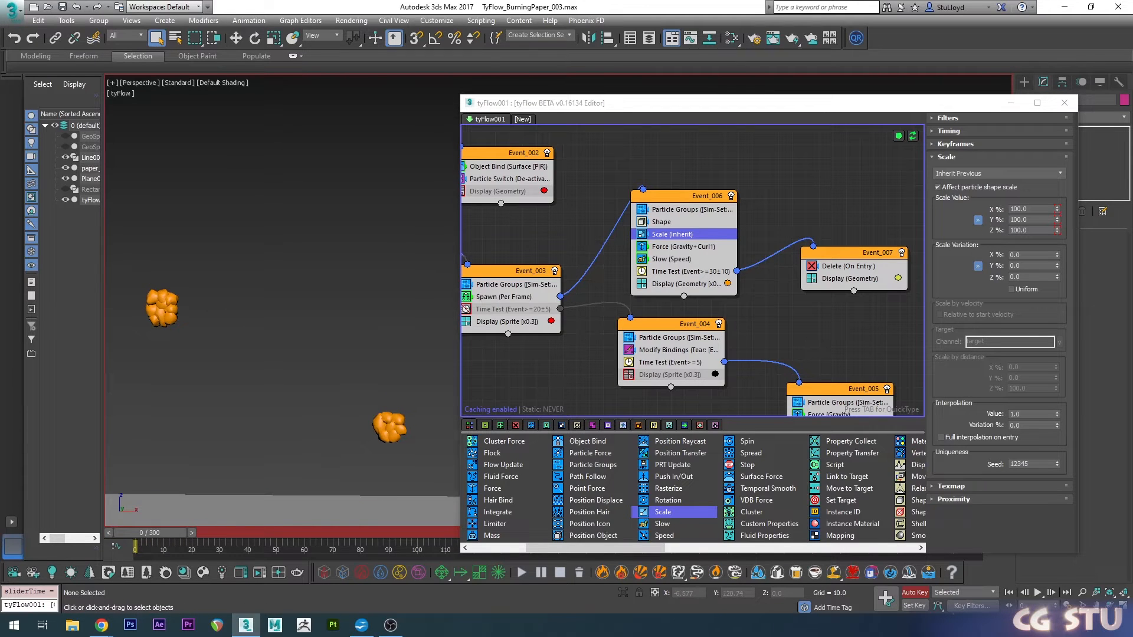
click(1018, 209)
key(Return)
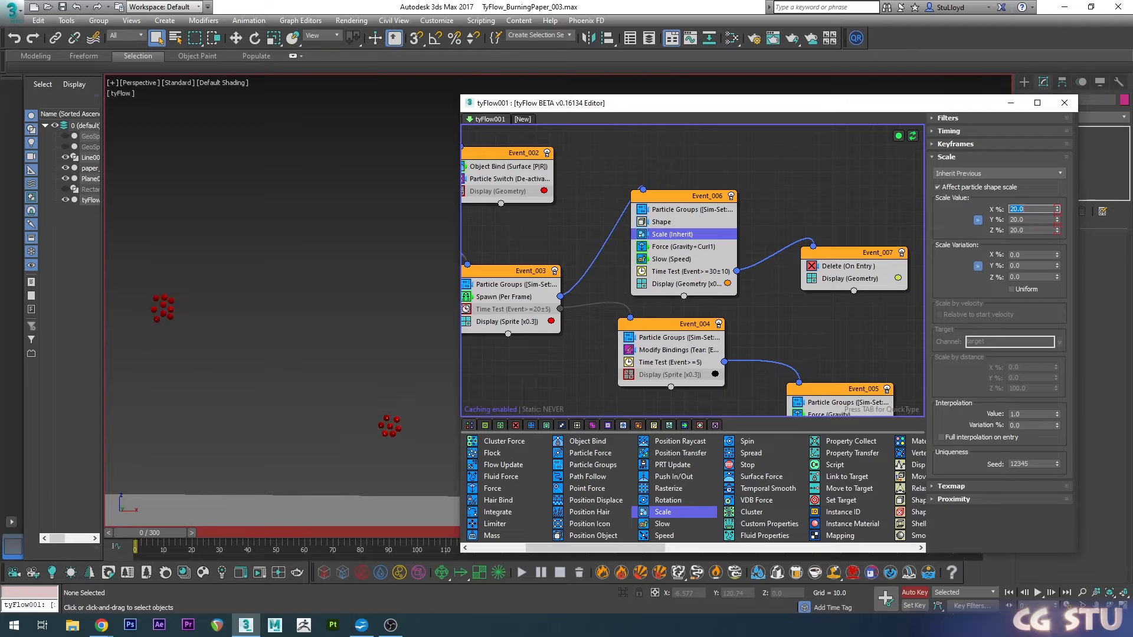
key(ctrl+z)
- Key the Scale operator's value at 50% on frame 30 and return to frame 0
drag(182, 522, 242, 520)
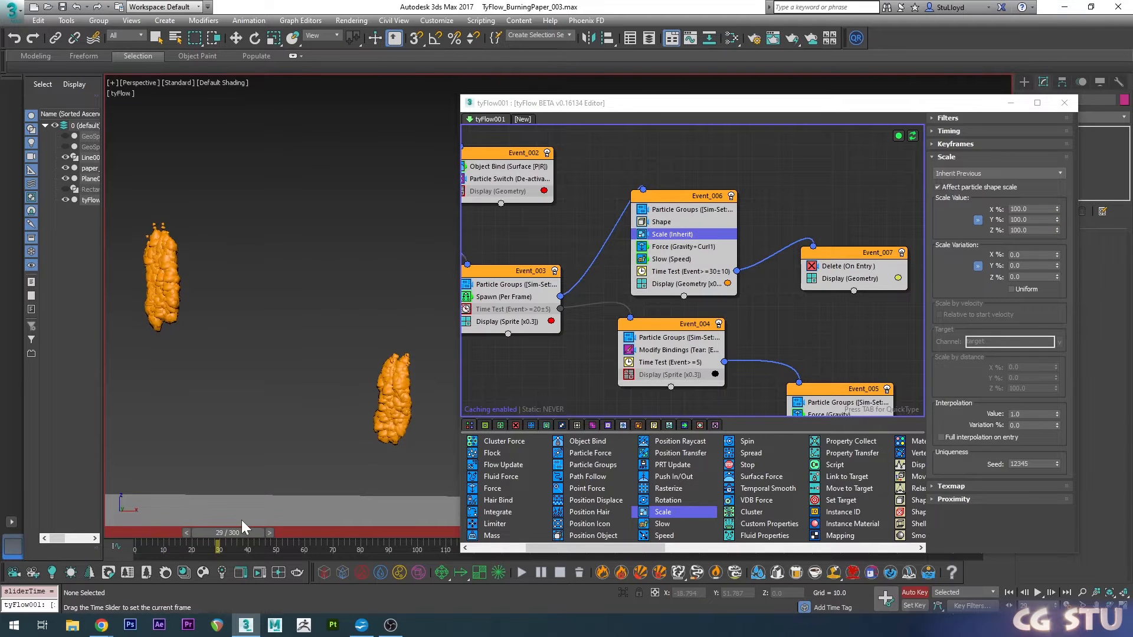
click(1027, 209)
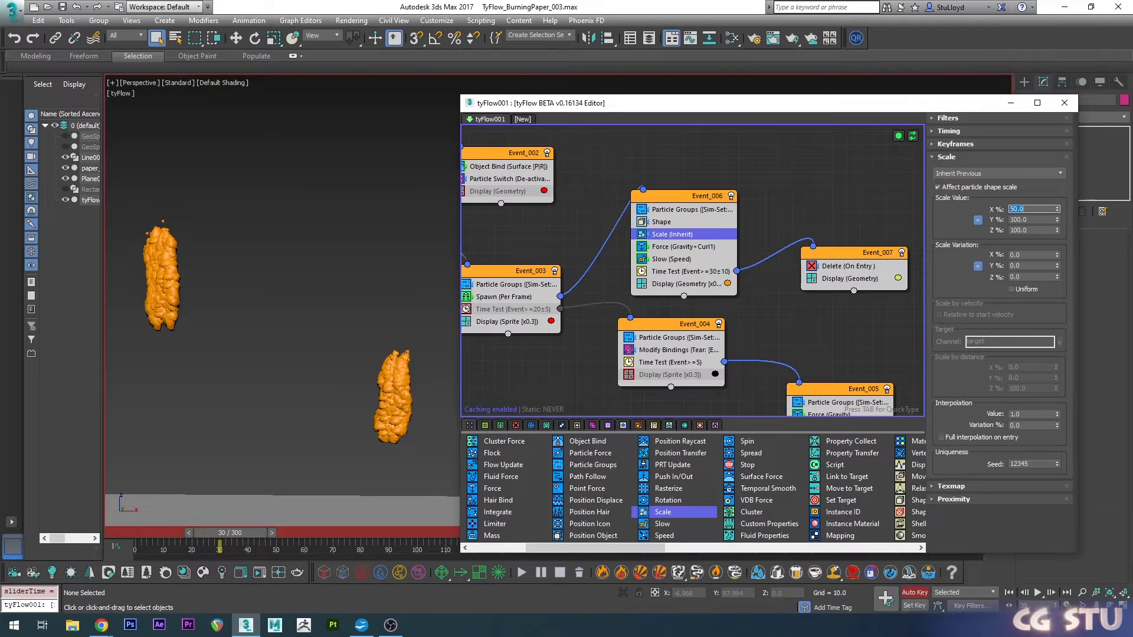
text(40)
key(Return)
drag(236, 532, 147, 531)
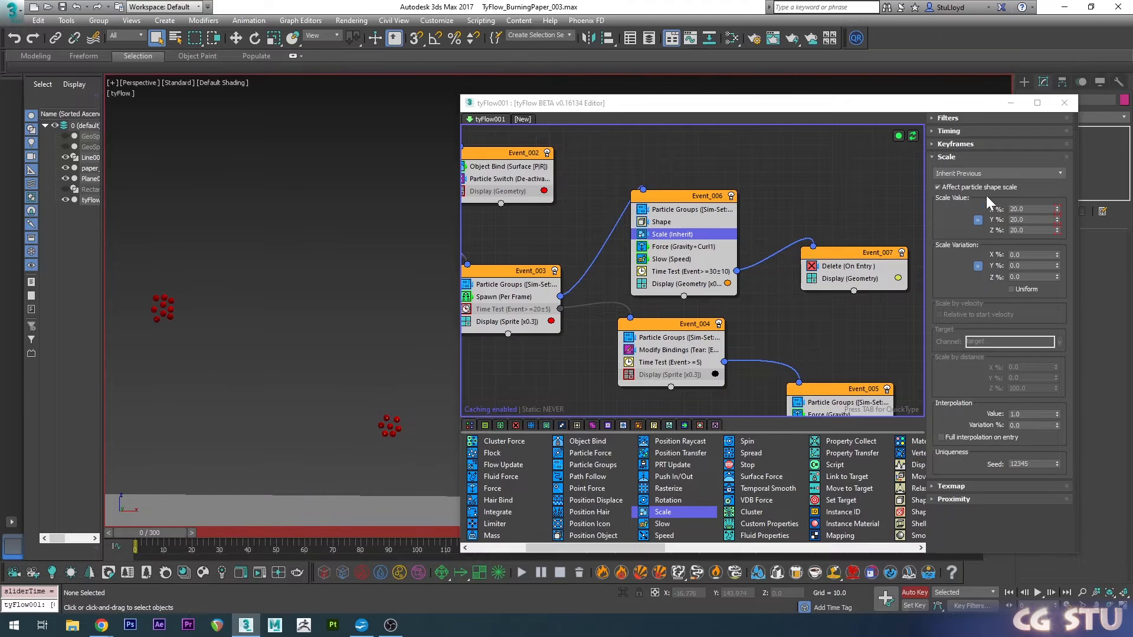
- Set the Scale operator's type to Absolute and its keyframe synchronization to Event Age
click(978, 173)
click(959, 184)
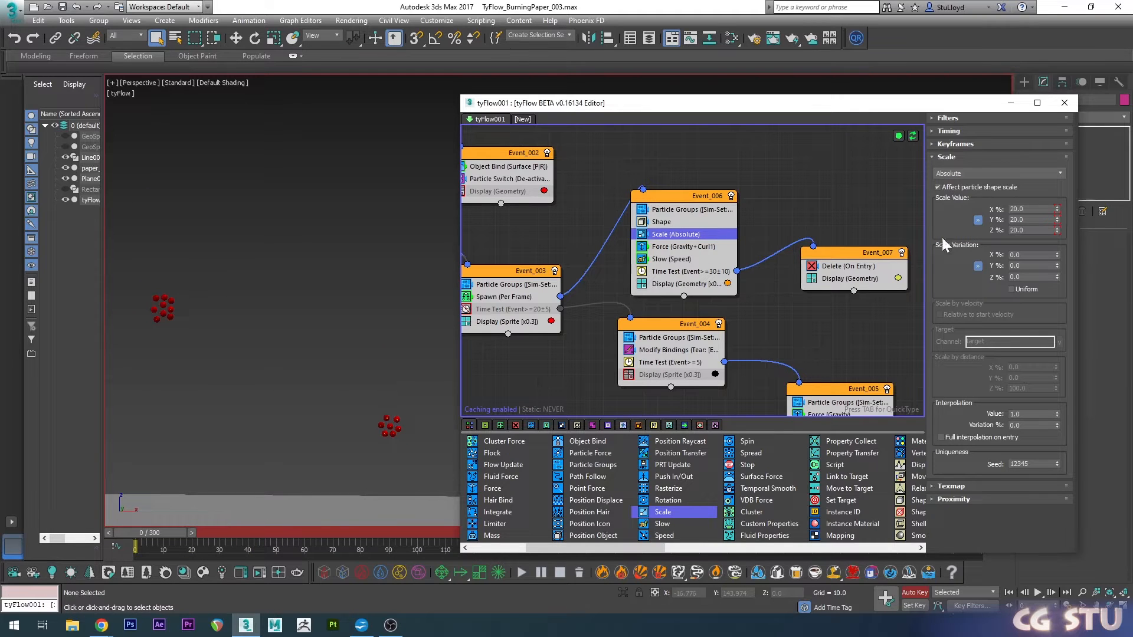
click(950, 144)
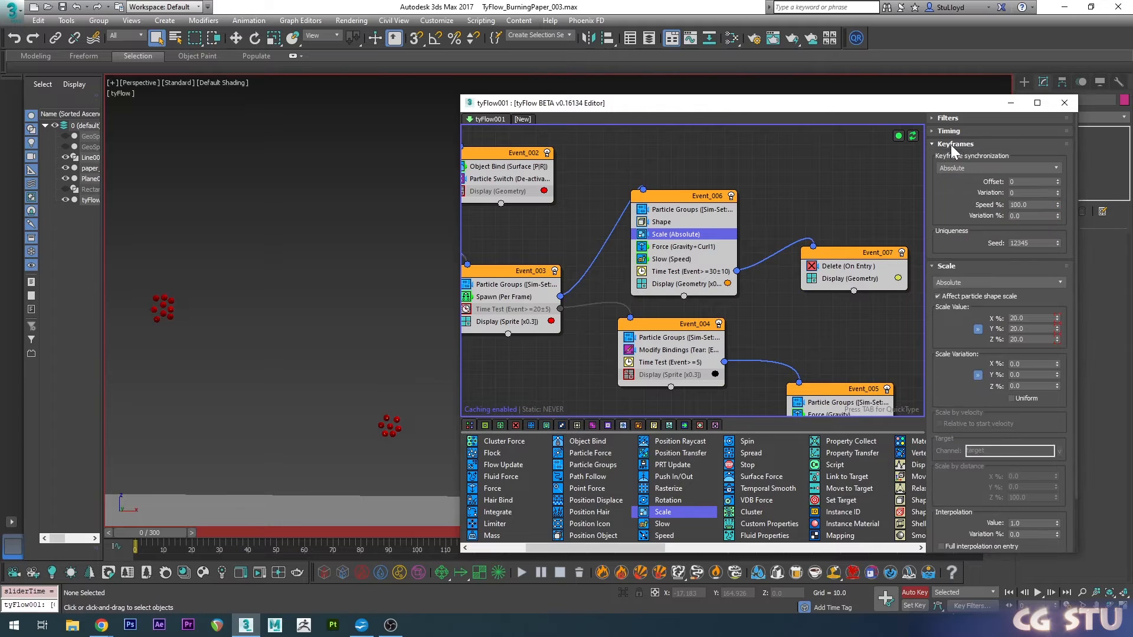
click(967, 168)
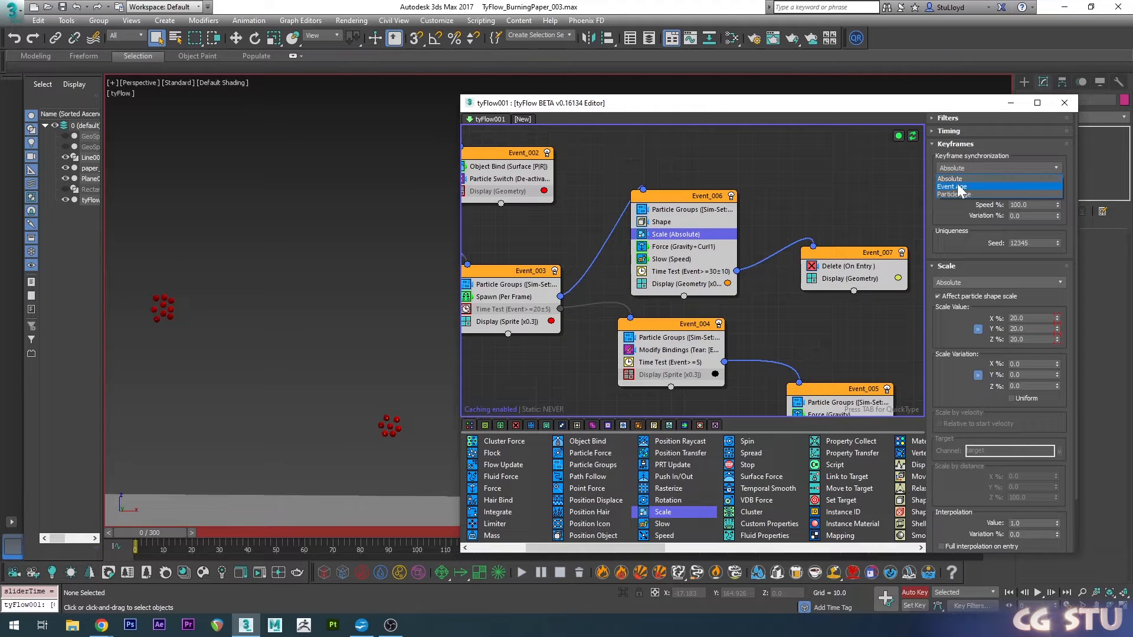
click(956, 185)
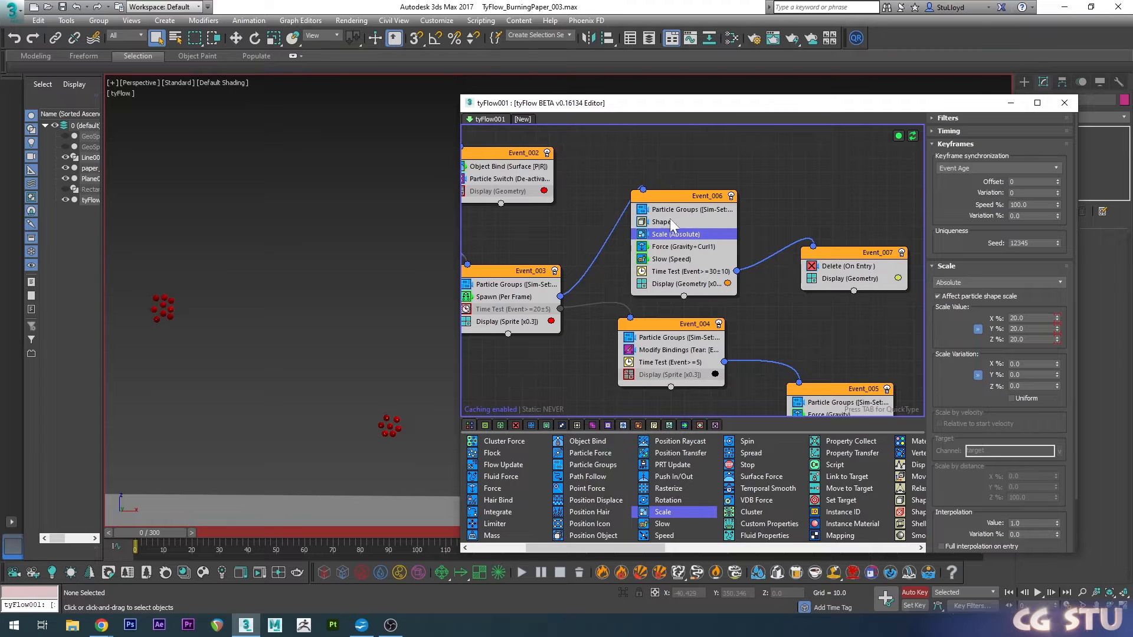
drag(161, 533, 130, 512)
- Set the Scale operator's timing to Continuous
click(949, 131)
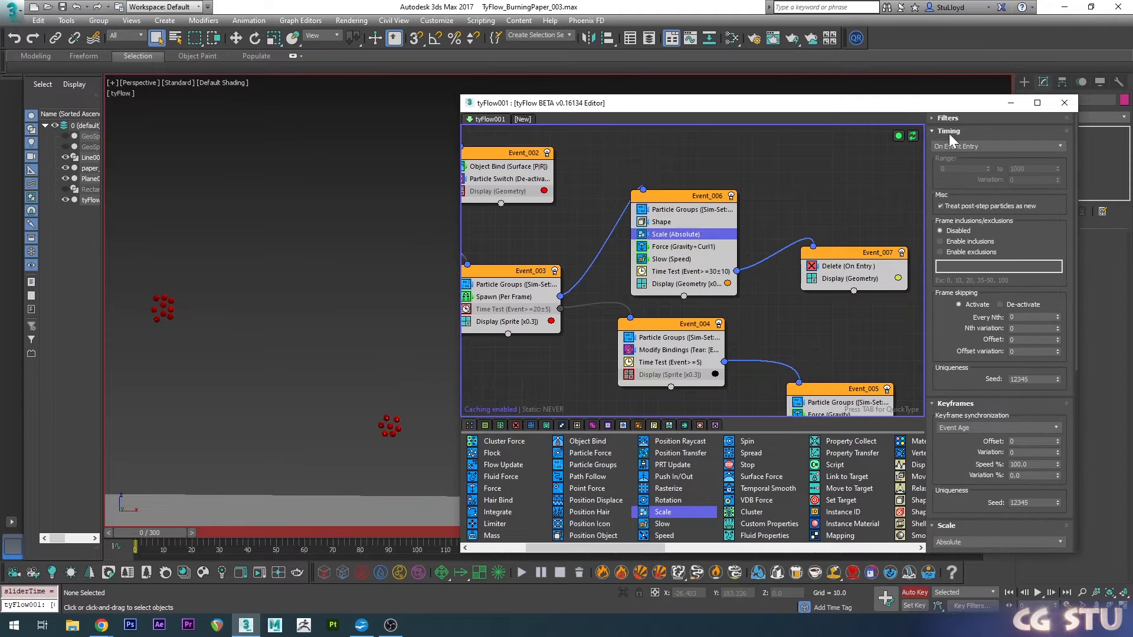
click(950, 144)
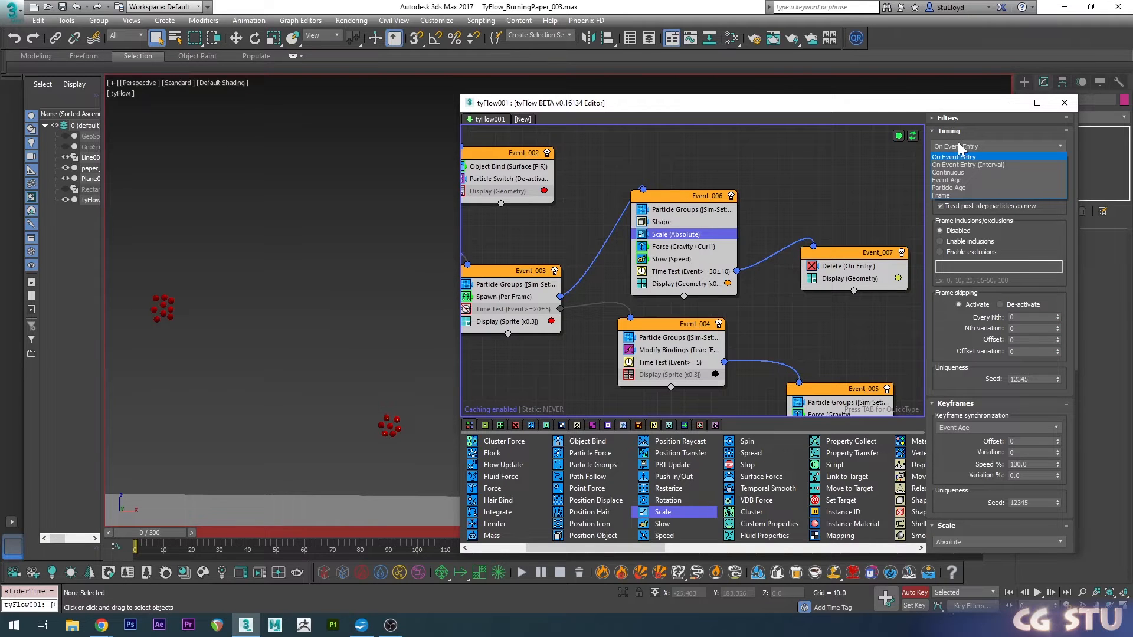
click(956, 171)
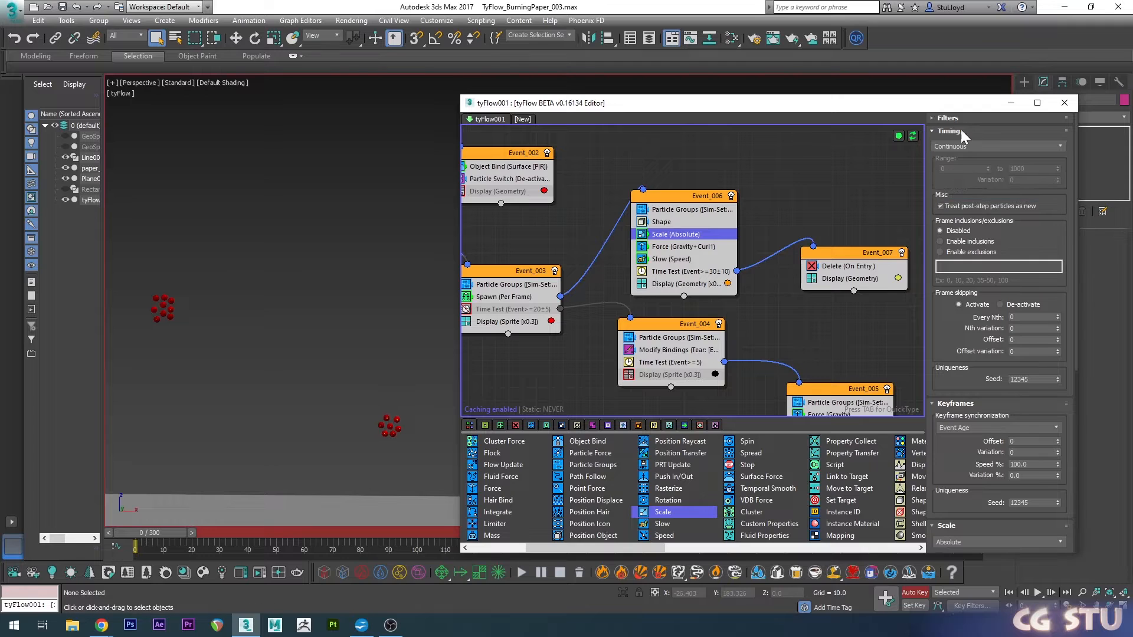
click(952, 131)
- Lower the Scale operator's keyed value on frame 8 to 70% and finally 40%, and scrub the timeline to check the particle sizes
drag(160, 533, 190, 506)
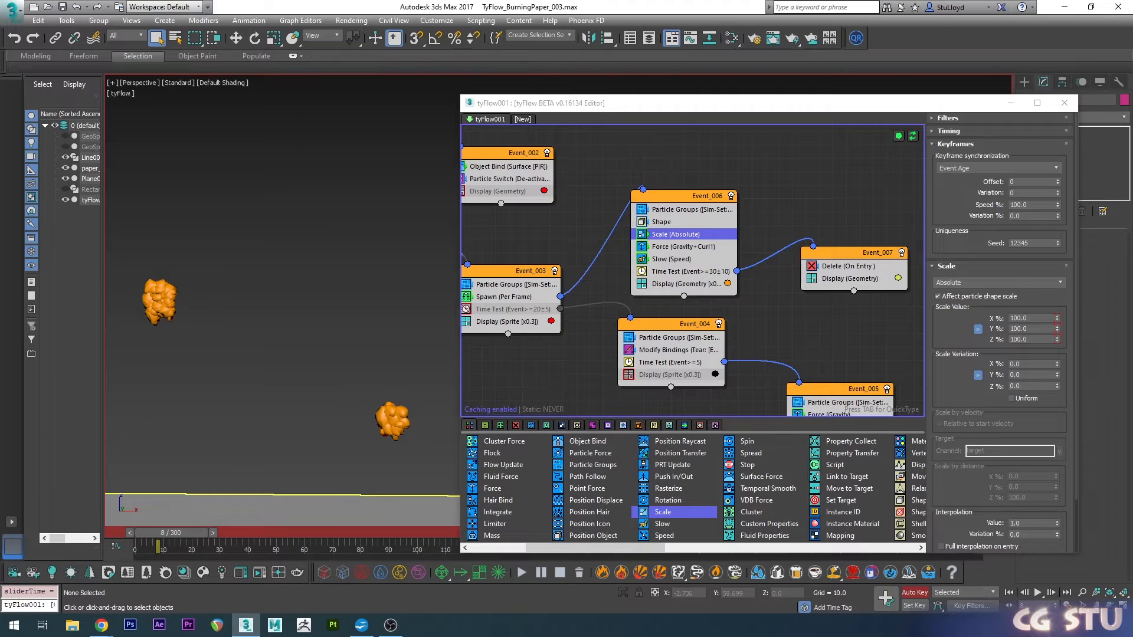
double_click(1019, 318)
text(70)
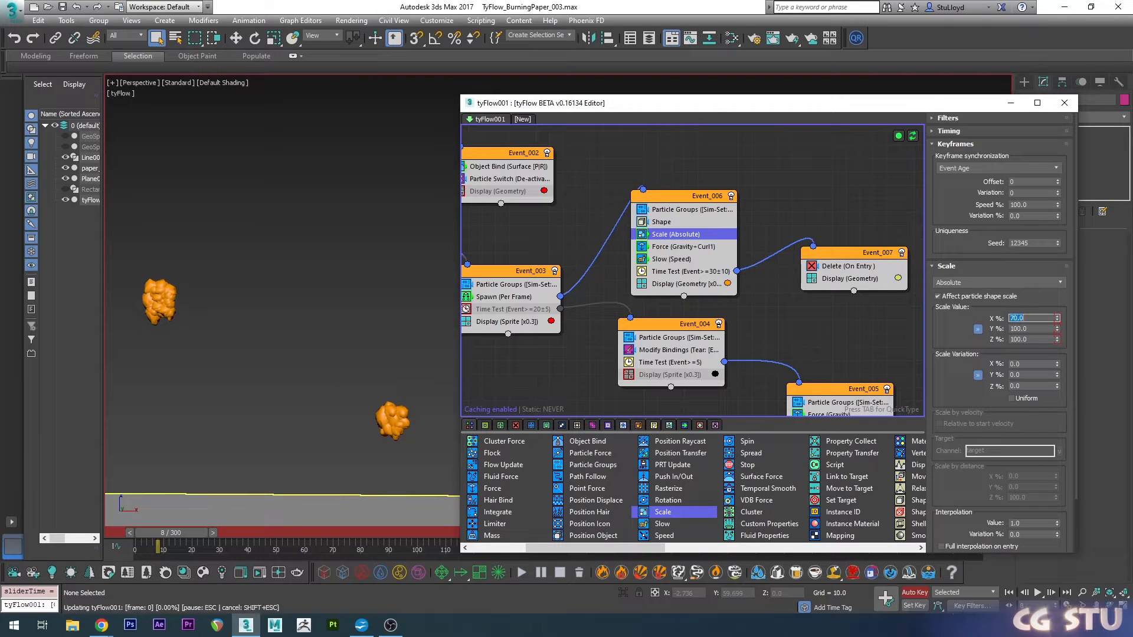
key(Return)
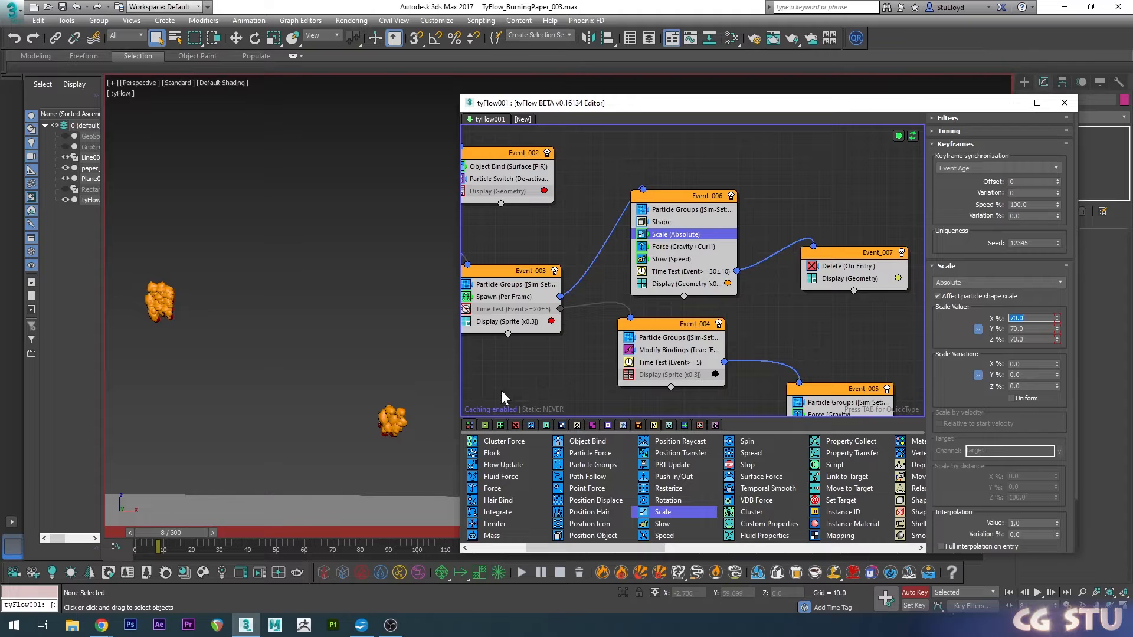
text(40)
key(Return)
drag(178, 533, 294, 508)
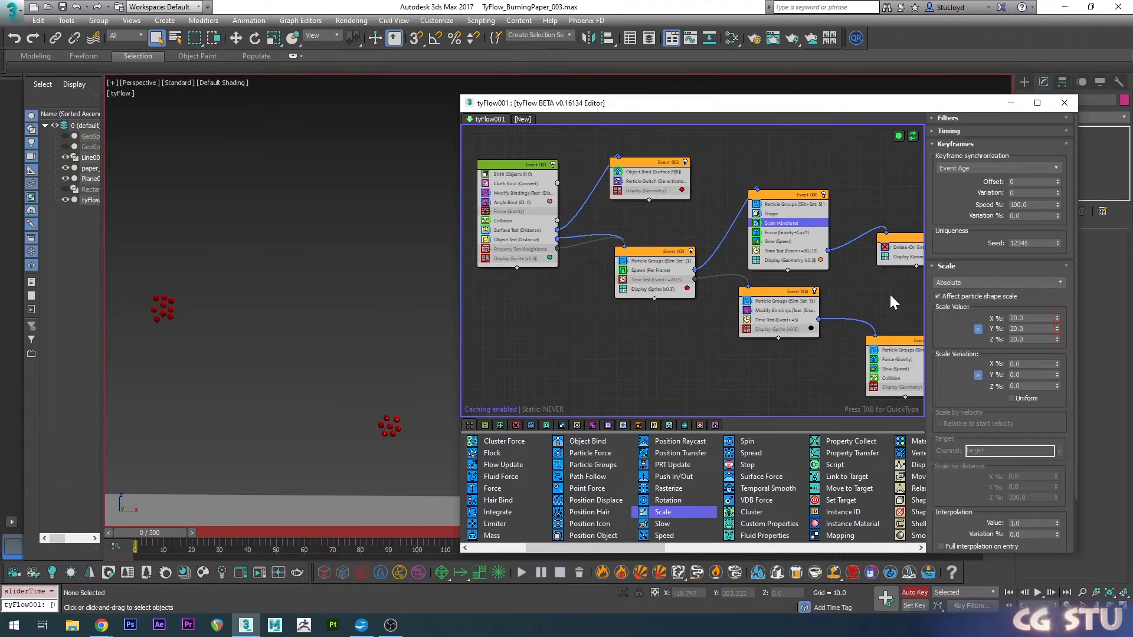
- Disable the rendertime-only option for the Cloth Bind mesh so the paper displays in the viewport
click(520, 186)
scroll(950, 189, down, 5)
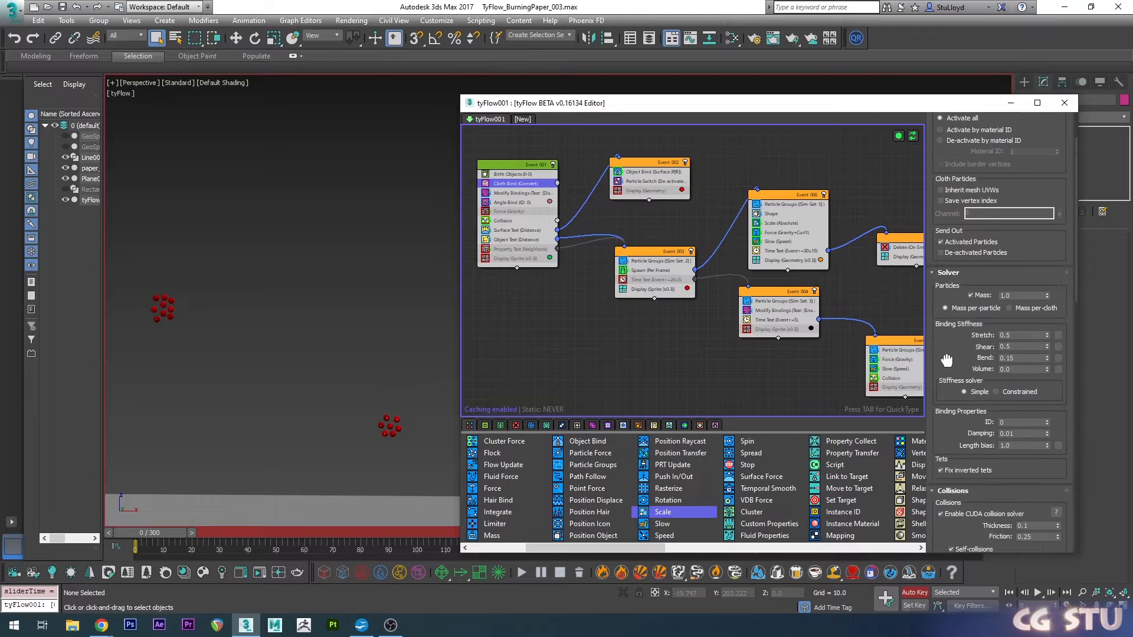
scroll(950, 348, down, 8)
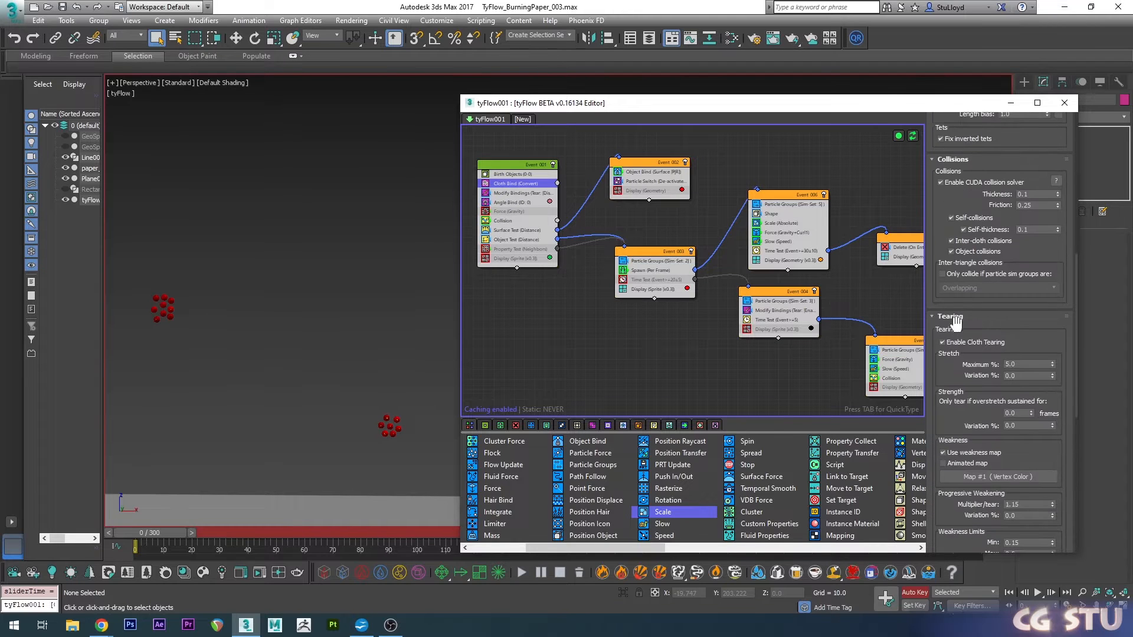
click(961, 431)
- Re-enable the Property Test in Event 001 and the Time Test in Event 003
middle_drag(628, 342, 631, 341)
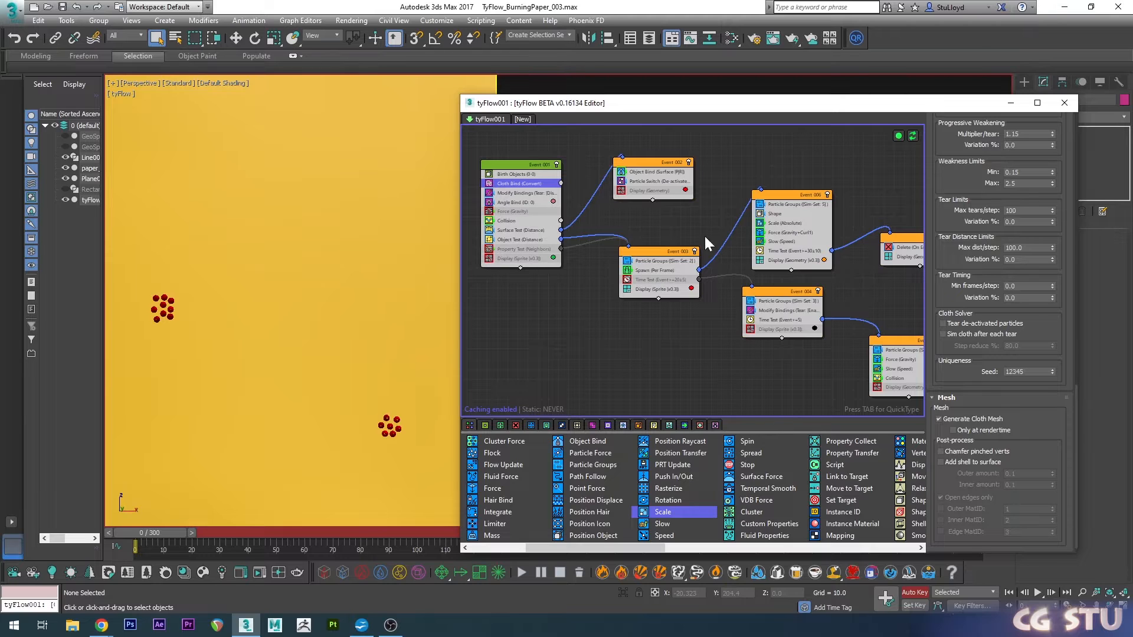
click(489, 249)
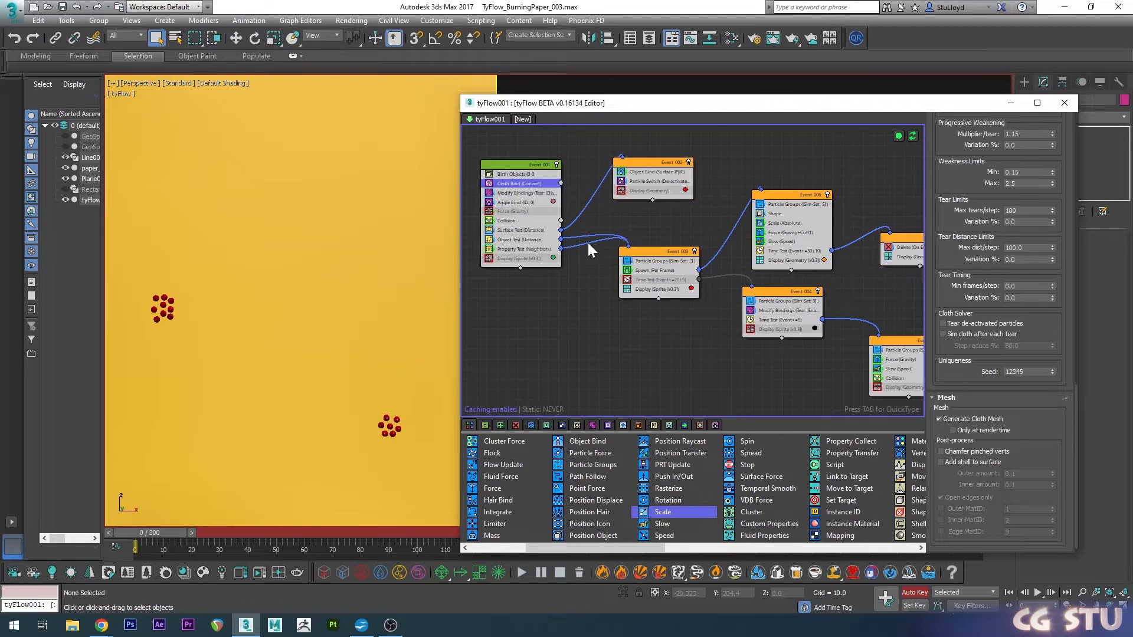
click(627, 279)
- Move the tyFlow editor away from the viewport and frame the whole hanging sheet of paper
scroll(341, 316, down, 3)
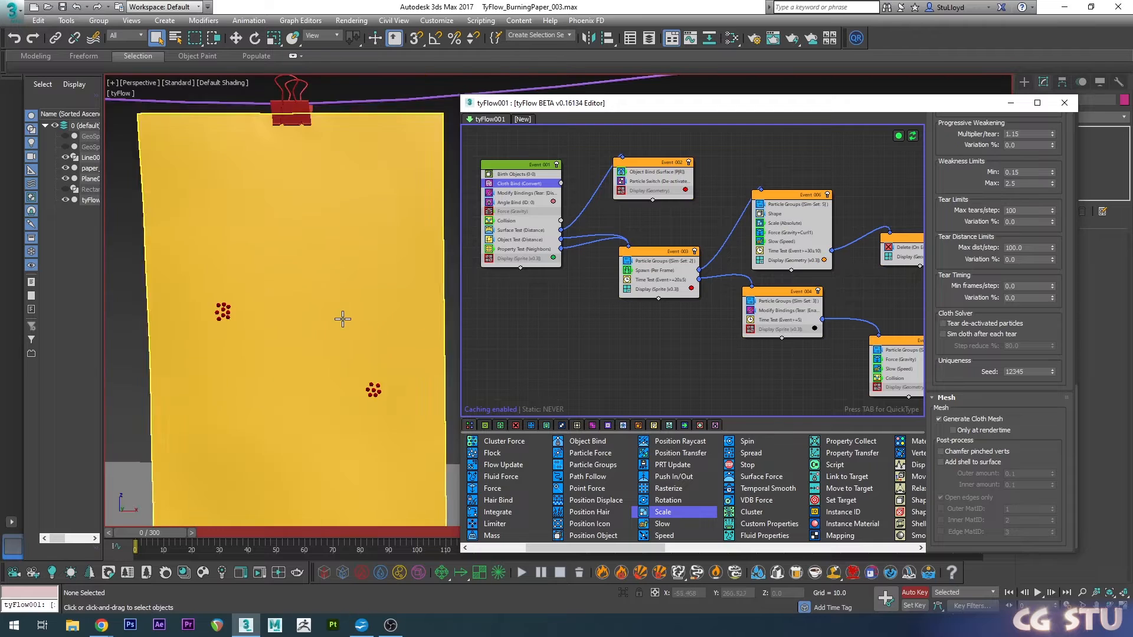
alt+middle_drag(342, 317, 426, 242)
drag(642, 108, 650, 0)
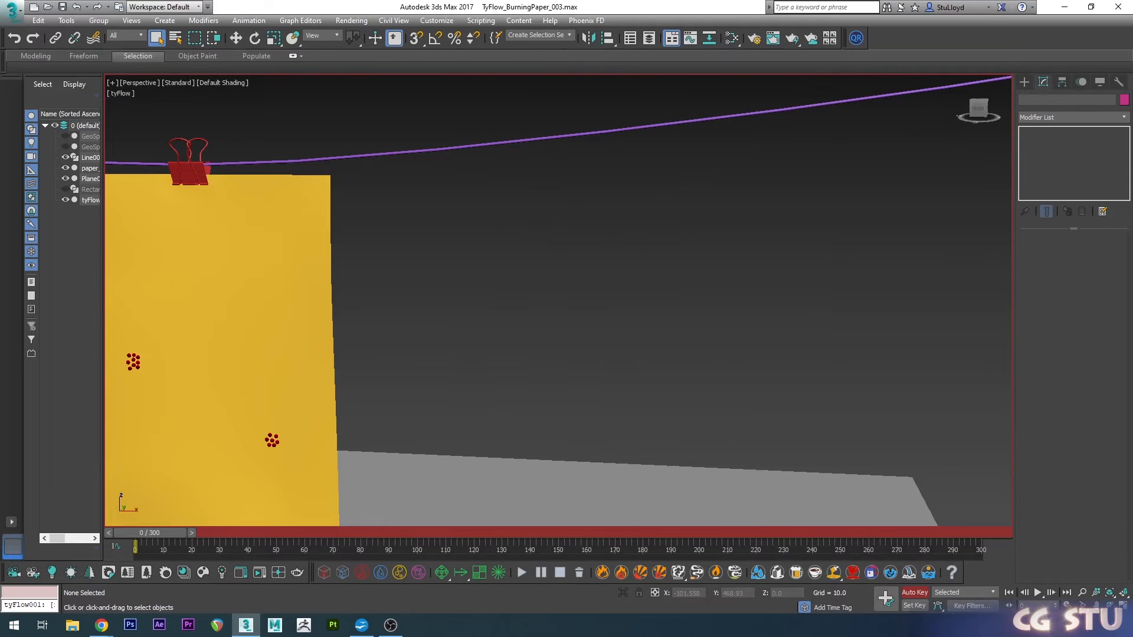
middle_drag(425, 345, 653, 272)
middle_drag(654, 272, 583, 309)
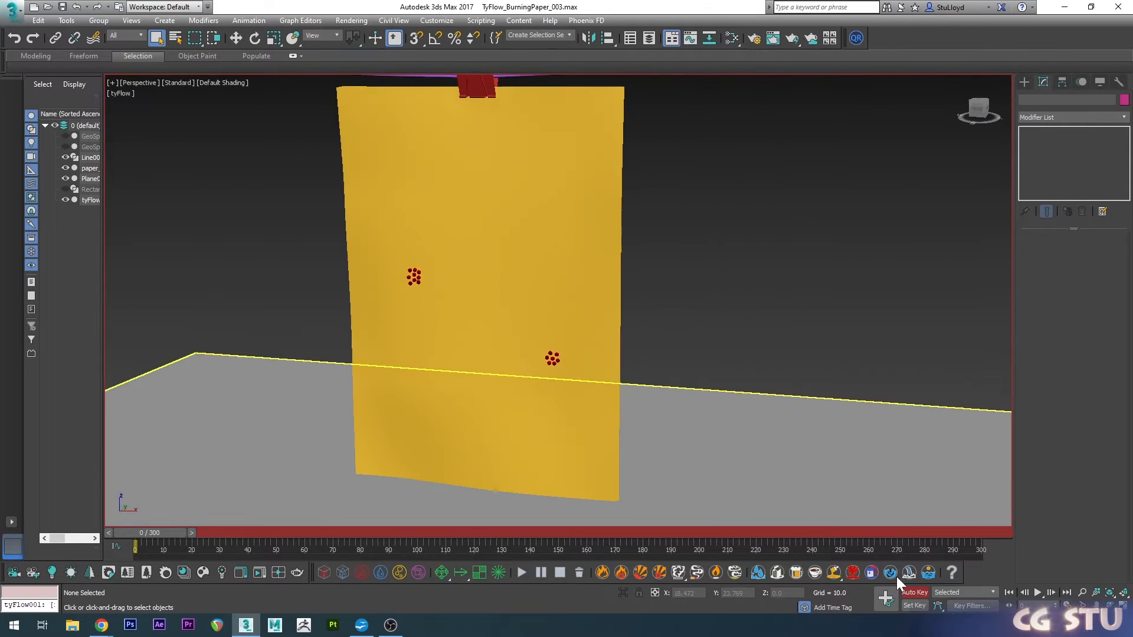
- Turn off Auto Key and scrub the simulation to around frame 125 to inspect the fire particles on the paper up close
click(922, 592)
mouse_move(502, 532)
mouse_down()
mouse_move(265, 532)
mouse_move(483, 466)
mouse_move(546, 466)
mouse_move(322, 481)
mouse_move(497, 455)
mouse_up()
alt+middle_drag(578, 283, 627, 292)
mouse_move(824, 244)
middle_down()
mouse_move(644, 315)
mouse_move(508, 397)
mouse_move(449, 360)
mouse_move(399, 362)
middle_up()
scroll(644, 315, up, 5)
scroll(510, 404, down, 3)
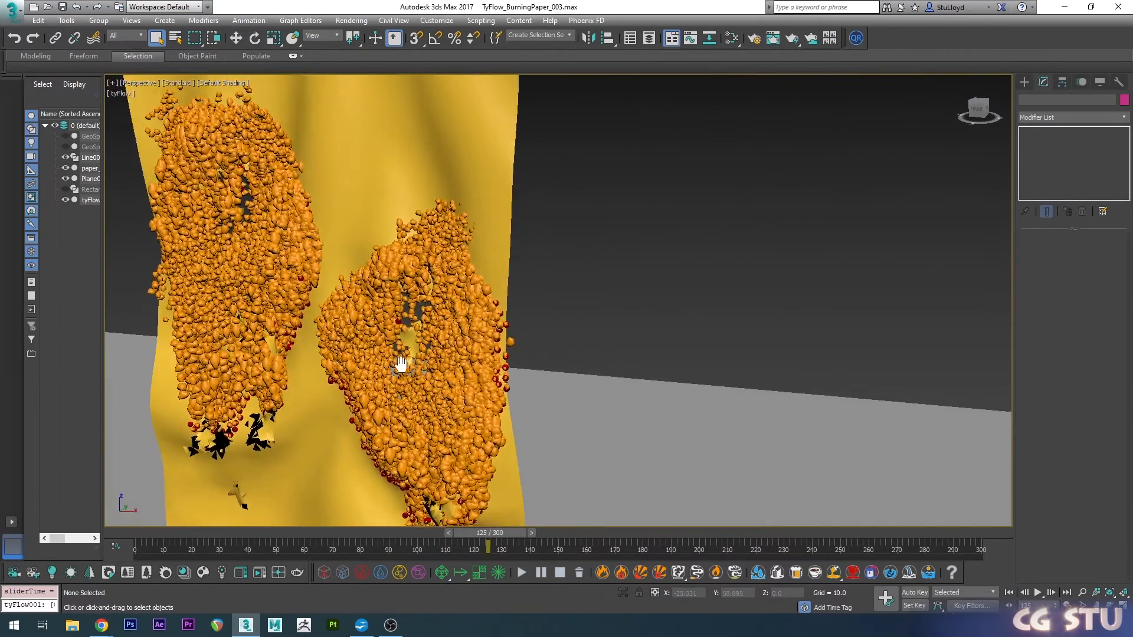
scroll(521, 350, up, 2)
alt+middle_drag(521, 350, 512, 352)
- Scrub back through the burn to examine particle size and coverage around both holes, returning to frame 0
mouse_move(482, 529)
mouse_down()
mouse_move(451, 526)
mouse_move(553, 511)
mouse_move(331, 526)
mouse_move(469, 481)
mouse_up()
mouse_move(469, 481)
alt+middle_down()
mouse_move(481, 400)
mouse_move(466, 377)
alt+middle_up()
mouse_move(466, 529)
mouse_down()
mouse_move(377, 524)
mouse_move(556, 473)
mouse_move(457, 478)
mouse_up()
scroll(531, 354, down, 8)
key(q)
scroll(594, 290, up, 6)
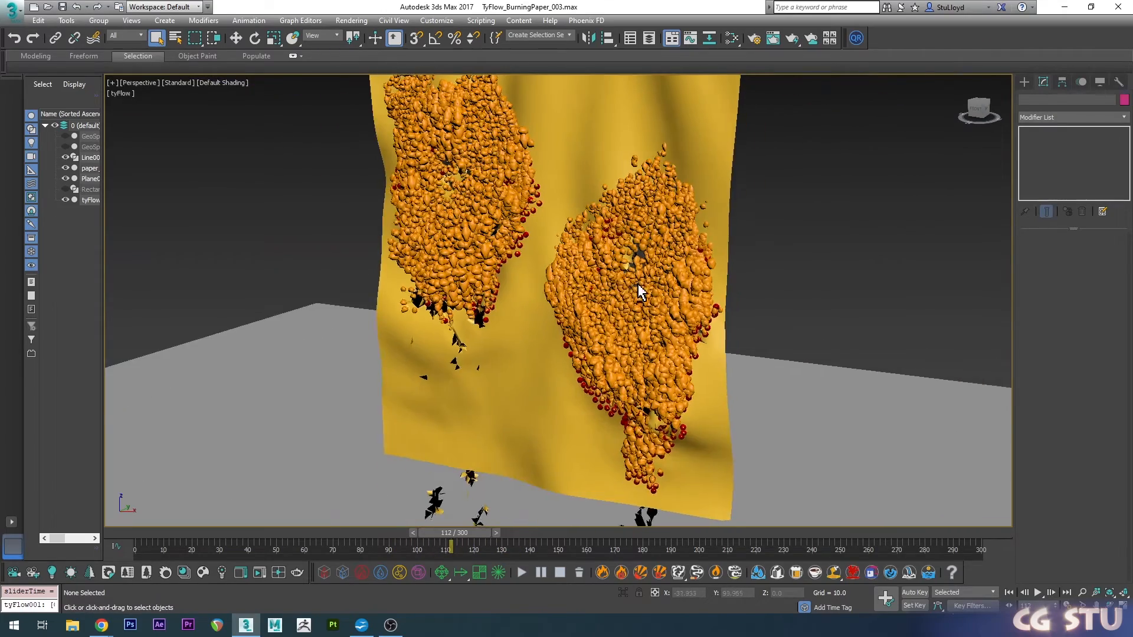
scroll(614, 331, down, 3)
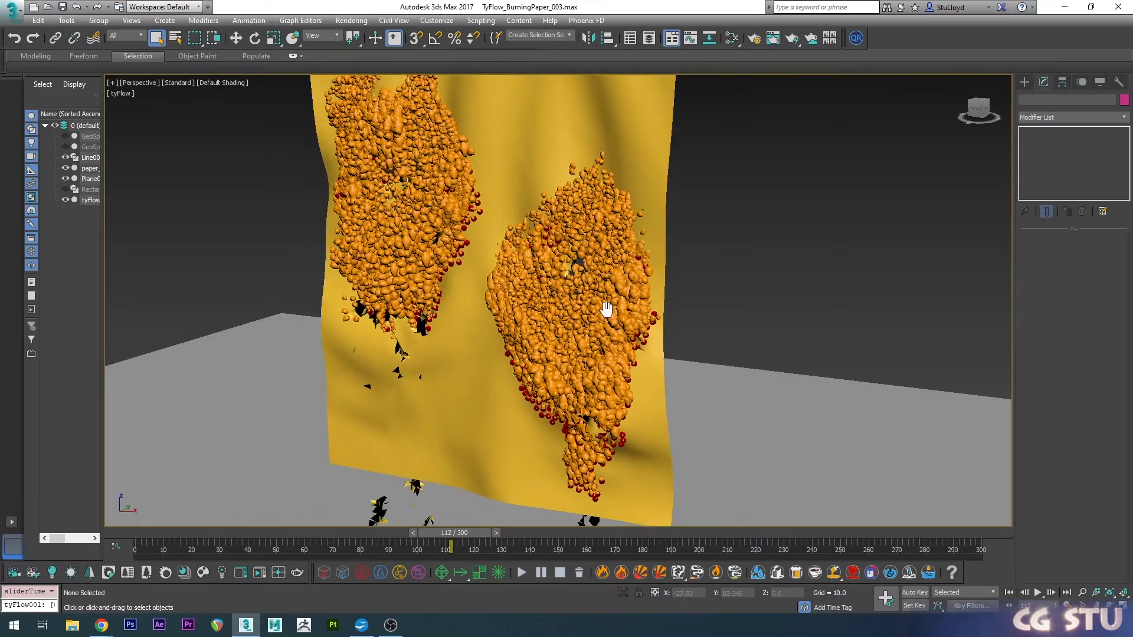
drag(437, 531, 3, 531)
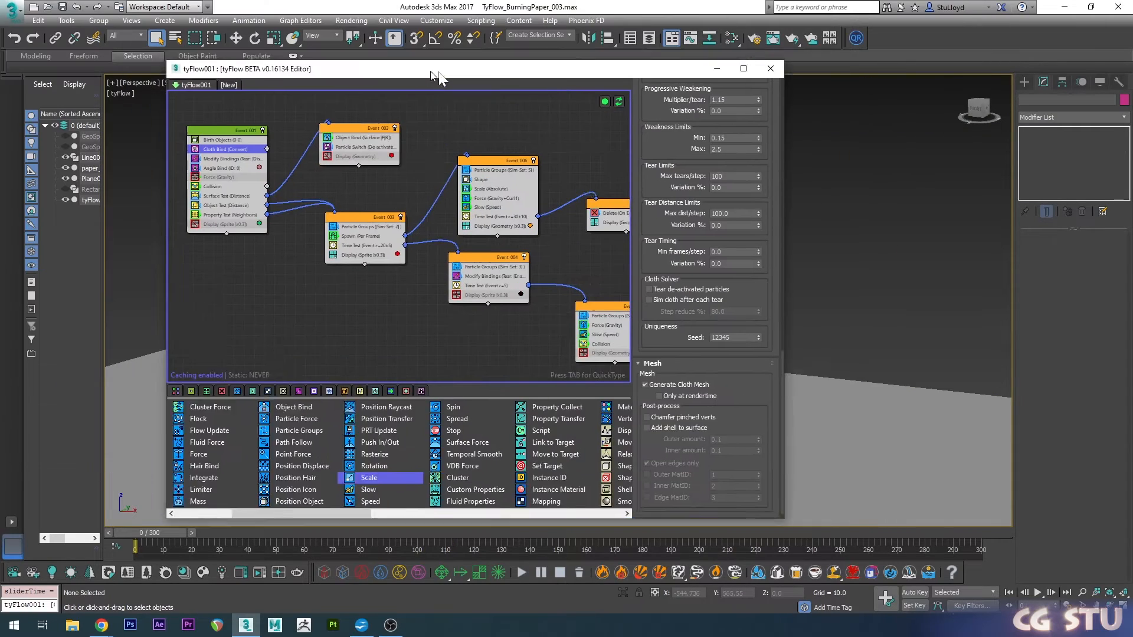
- Change the inherited velocity percentage of the Spawn operator in Event 003
drag(429, 73, 513, 89)
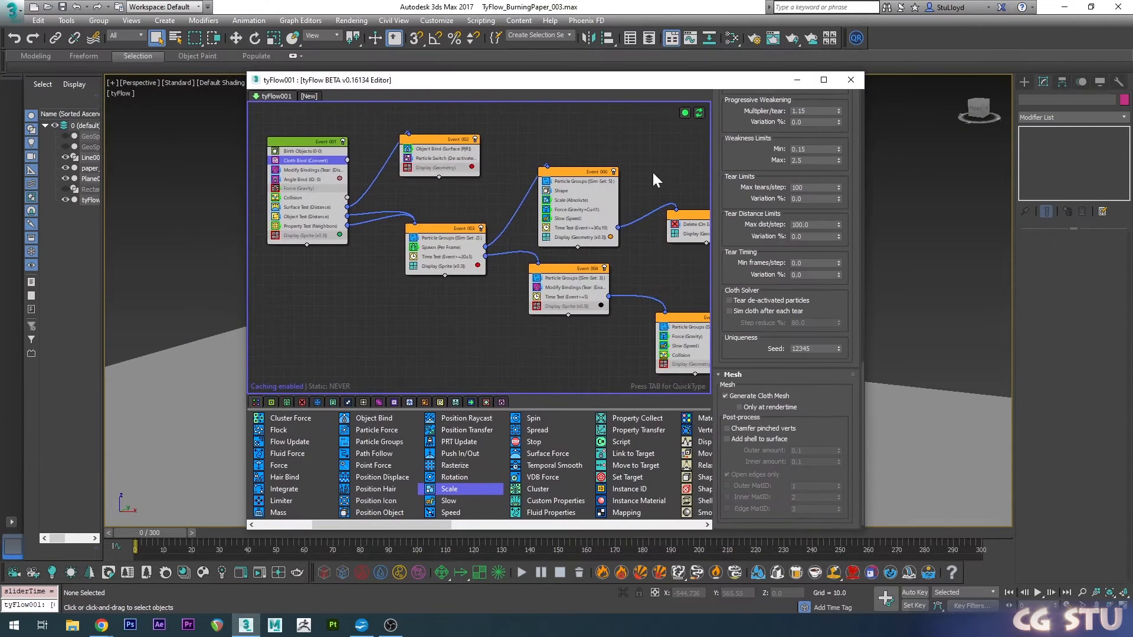
middle_drag(655, 180, 519, 188)
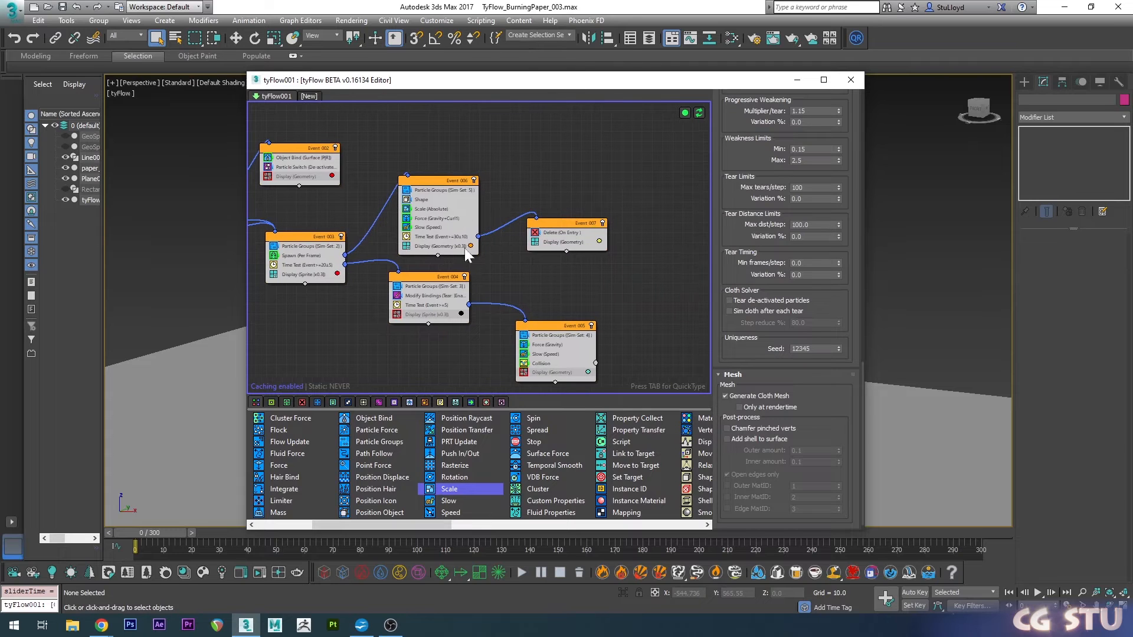
middle_drag(310, 262, 364, 251)
click(355, 245)
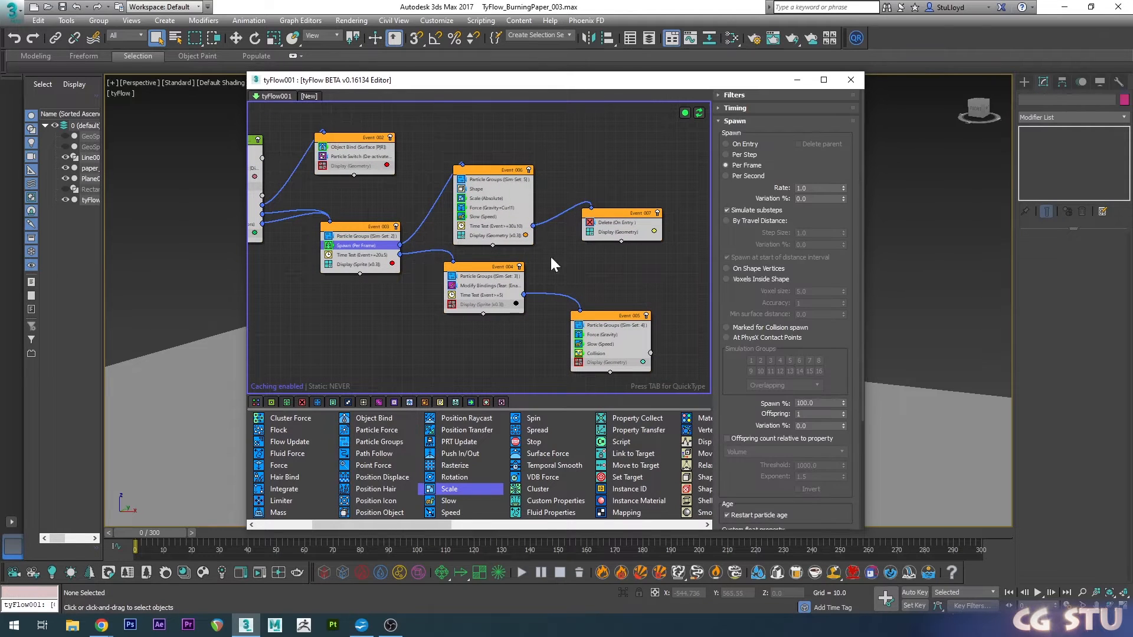
scroll(722, 417, down, 5)
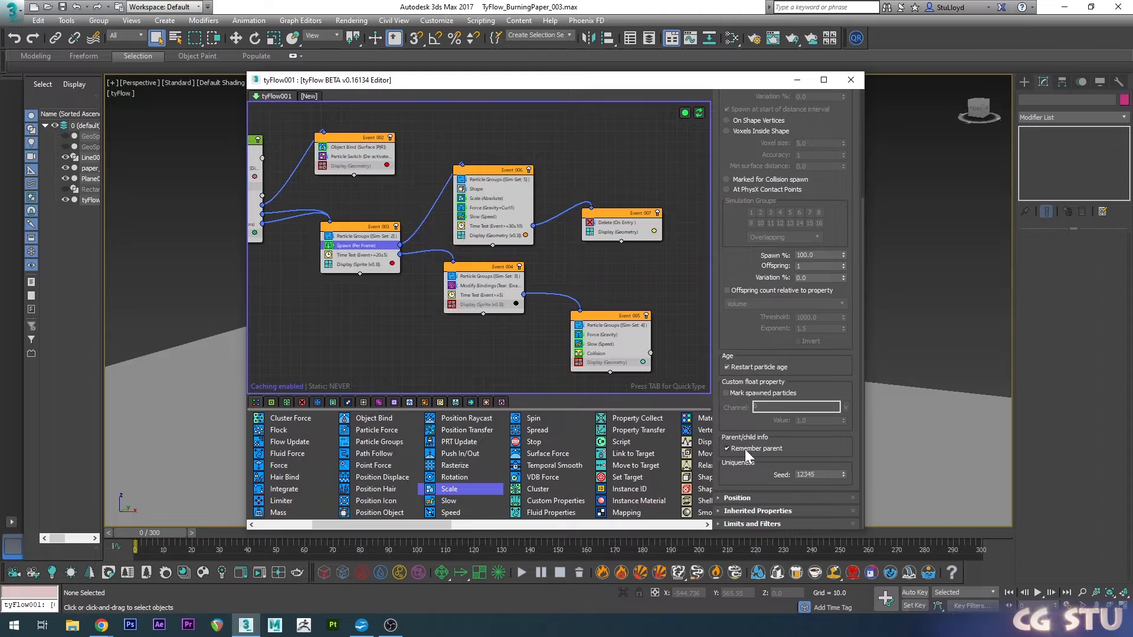
click(775, 518)
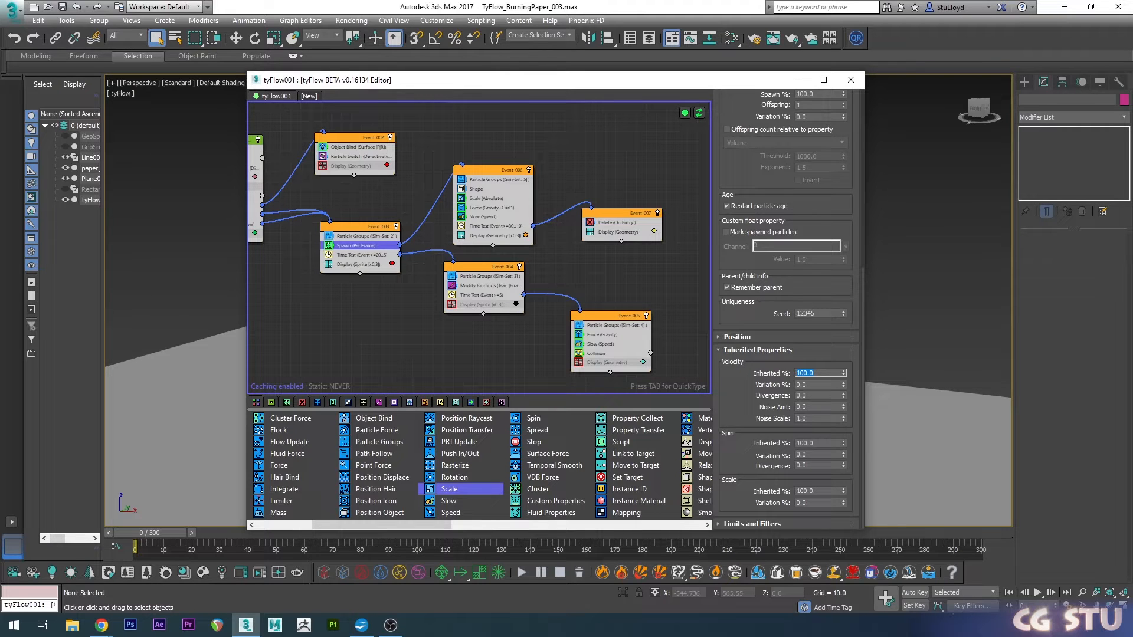
key(Return)
- Scrub the simulation through to about frame 146 and back to examine how the spawned fire particles move off the paper
drag(583, 87, 591, 0)
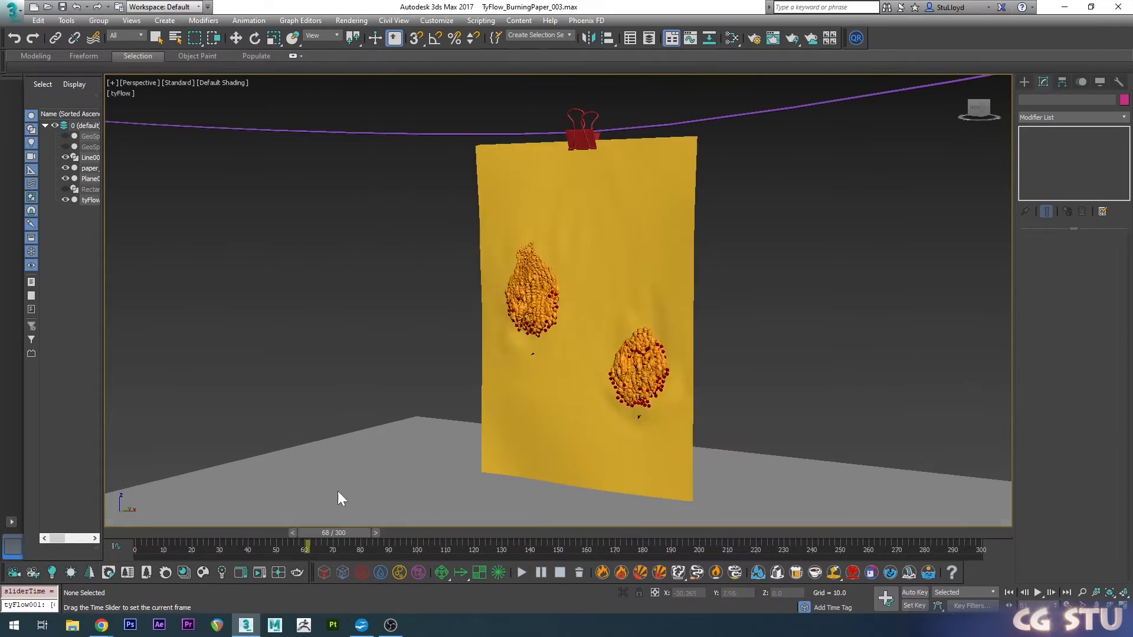
drag(337, 491, 549, 463)
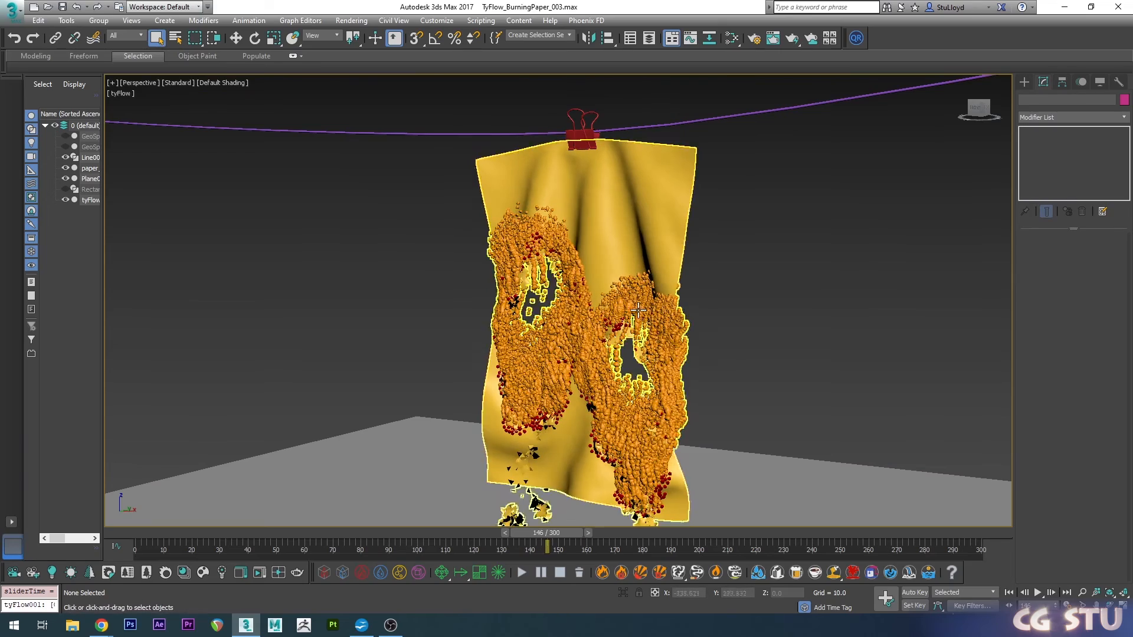
mouse_move(521, 530)
mouse_down()
mouse_move(296, 532)
mouse_move(535, 475)
mouse_move(377, 483)
mouse_move(448, 481)
mouse_up()
mouse_move(625, 401)
middle_down()
mouse_move(753, 387)
mouse_move(695, 362)
mouse_move(721, 361)
middle_up()
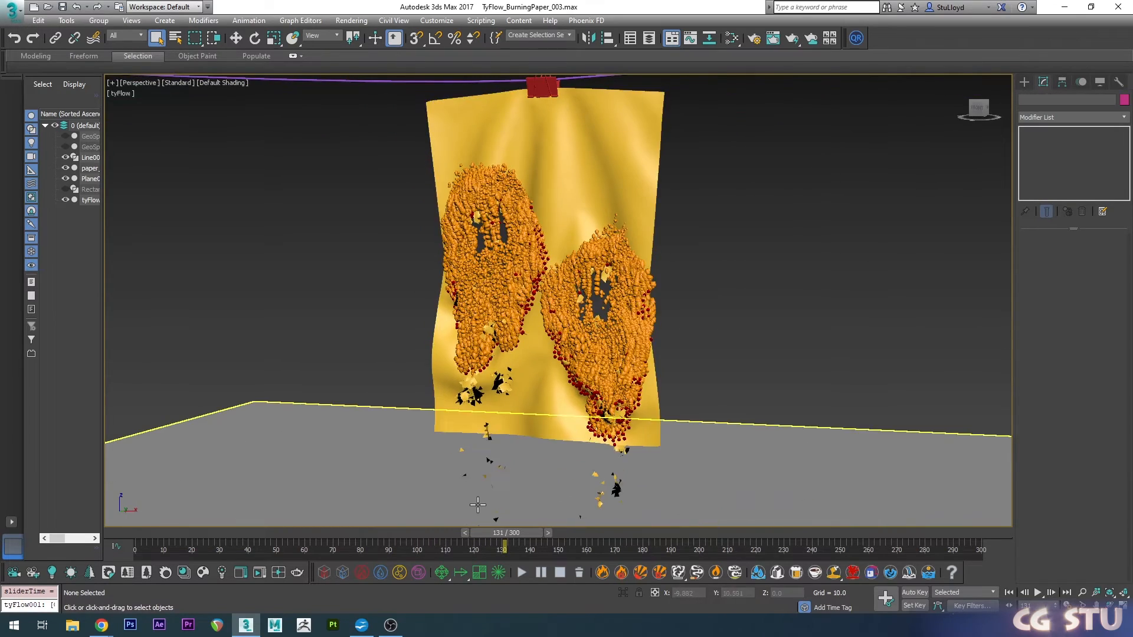
mouse_move(479, 529)
mouse_down()
mouse_move(302, 517)
mouse_move(395, 472)
mouse_up()
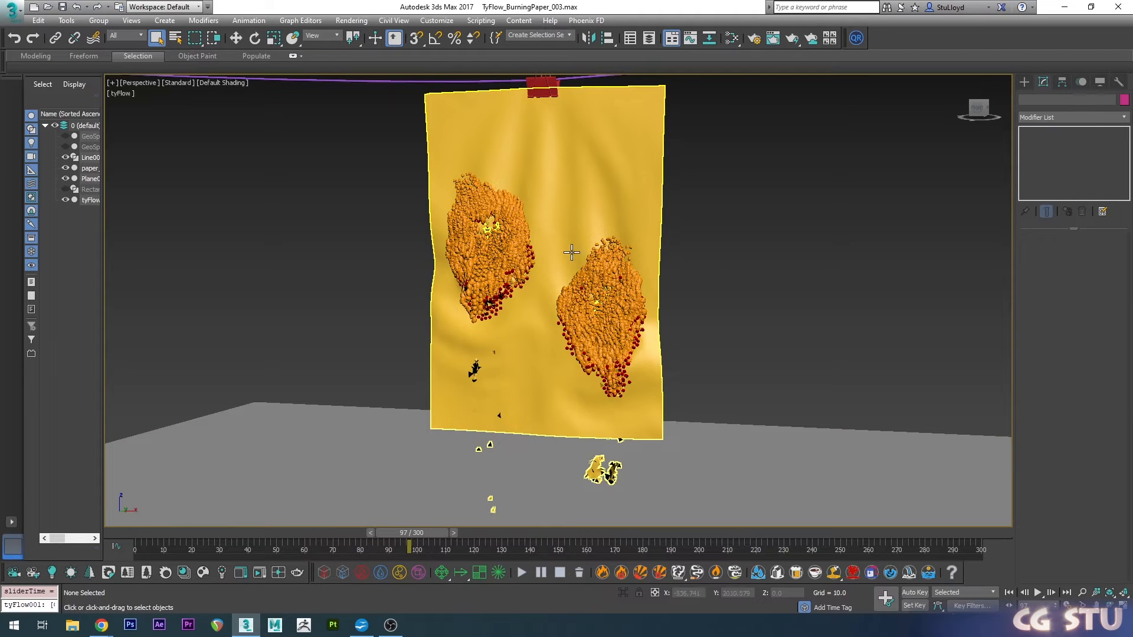
middle_drag(762, 292, 769, 321)
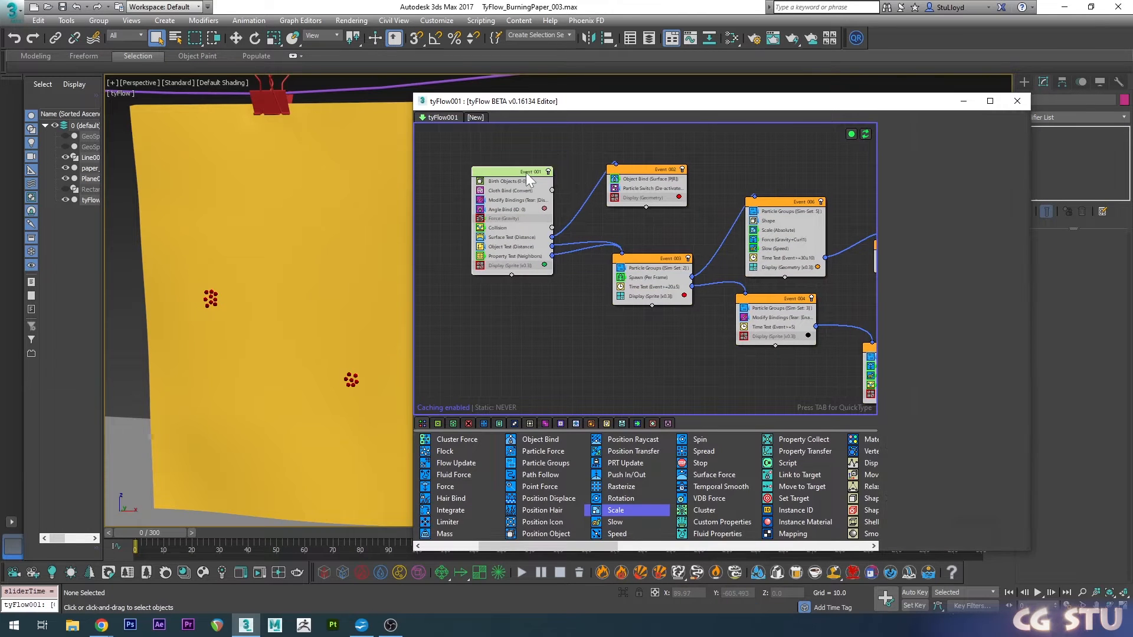
- Duplicate the Neighbors Property Test in Event 001, placing the copy directly below the original
drag(526, 172, 519, 176)
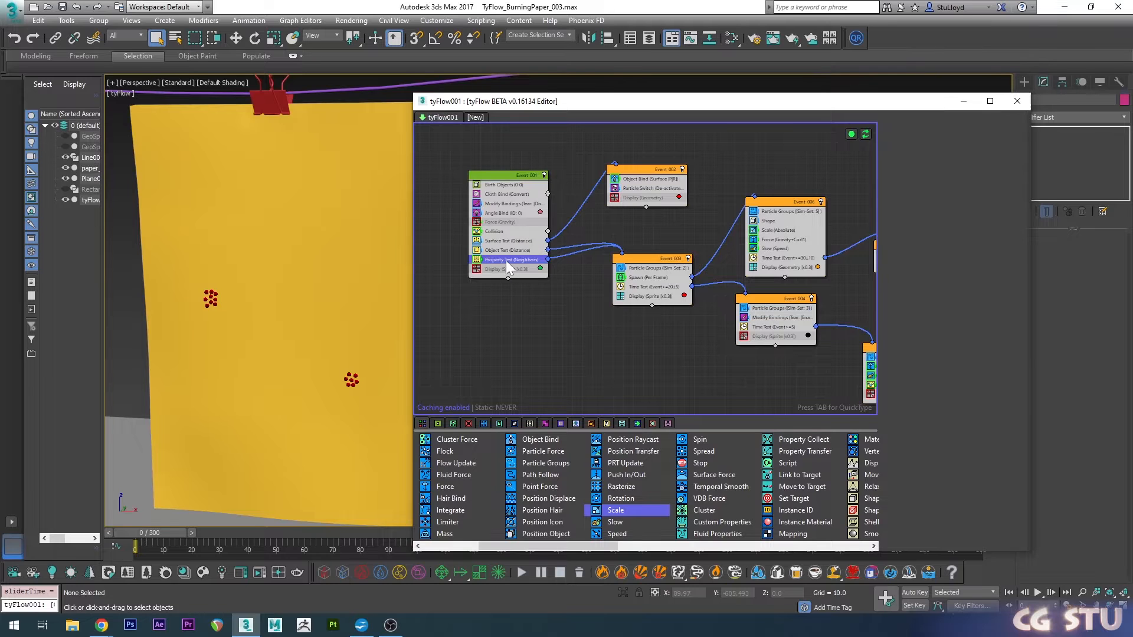
shift+drag(505, 260, 497, 266)
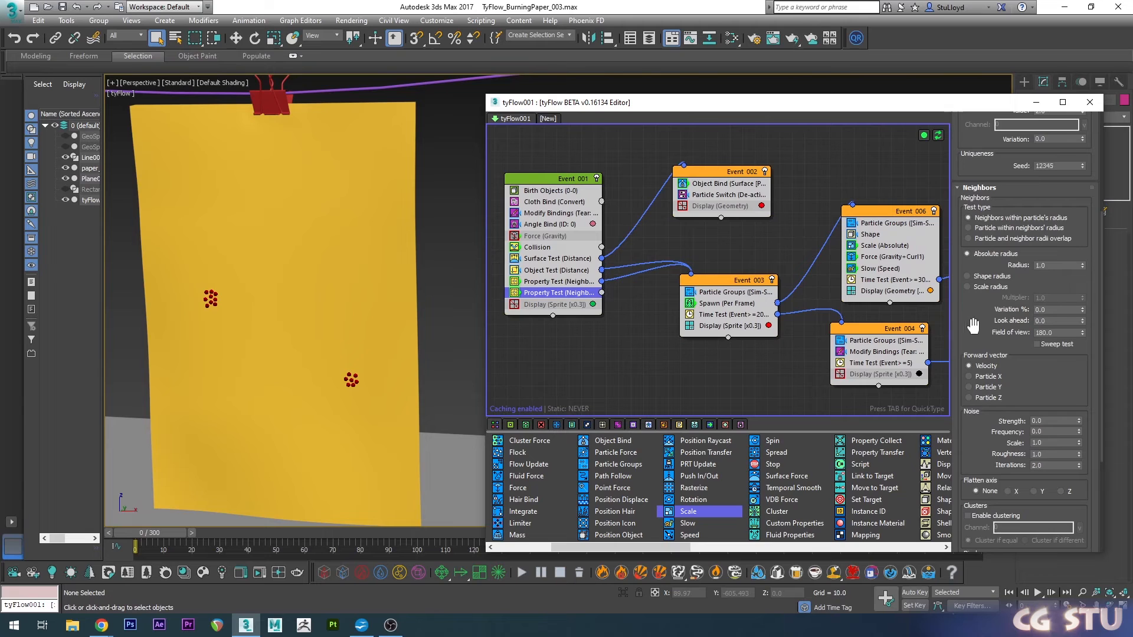
scroll(1023, 499, down, 5)
- Check Event 006's particle group and set the copied Property Test to search simulation group 5
middle_drag(788, 274, 709, 278)
click(816, 334)
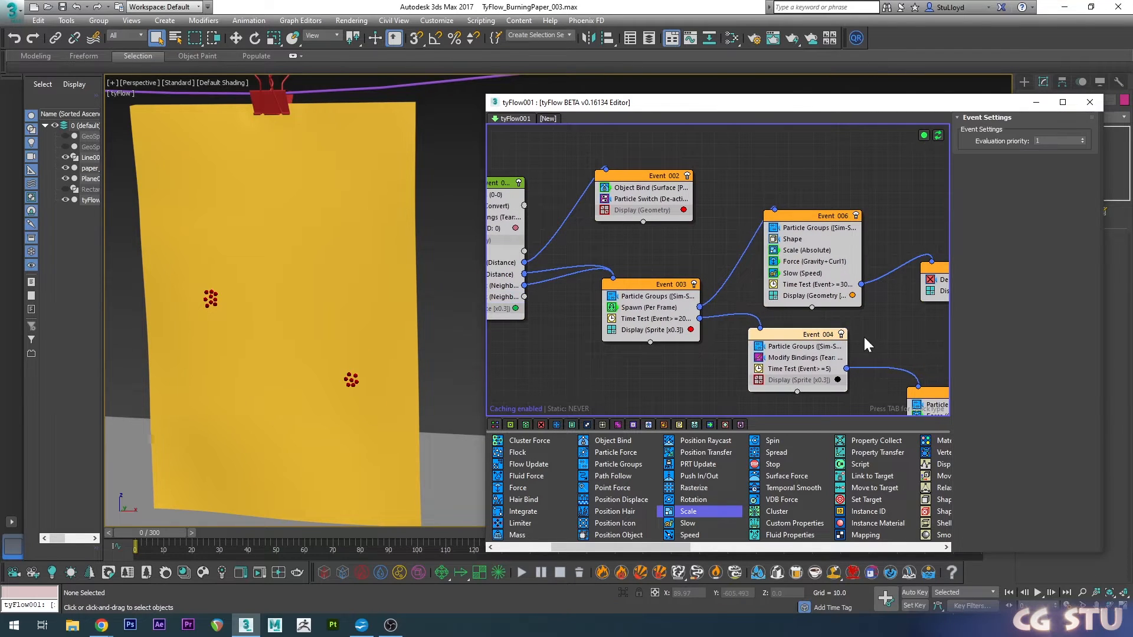
middle_drag(863, 335, 788, 337)
click(748, 227)
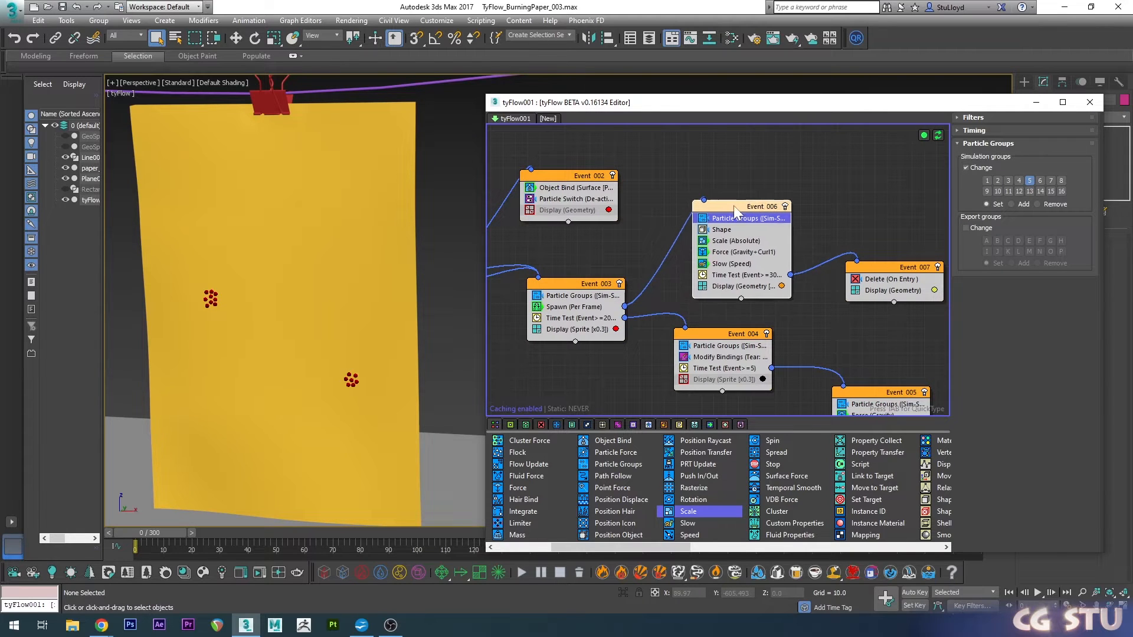
middle_drag(576, 259, 751, 254)
click(579, 286)
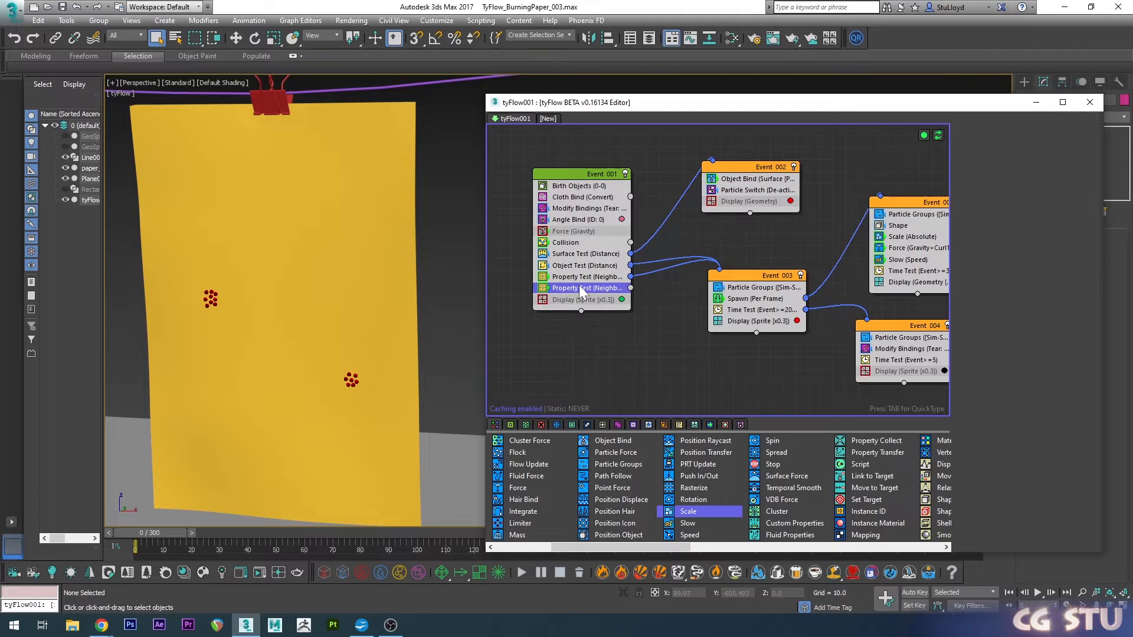
scroll(972, 327, down, 6)
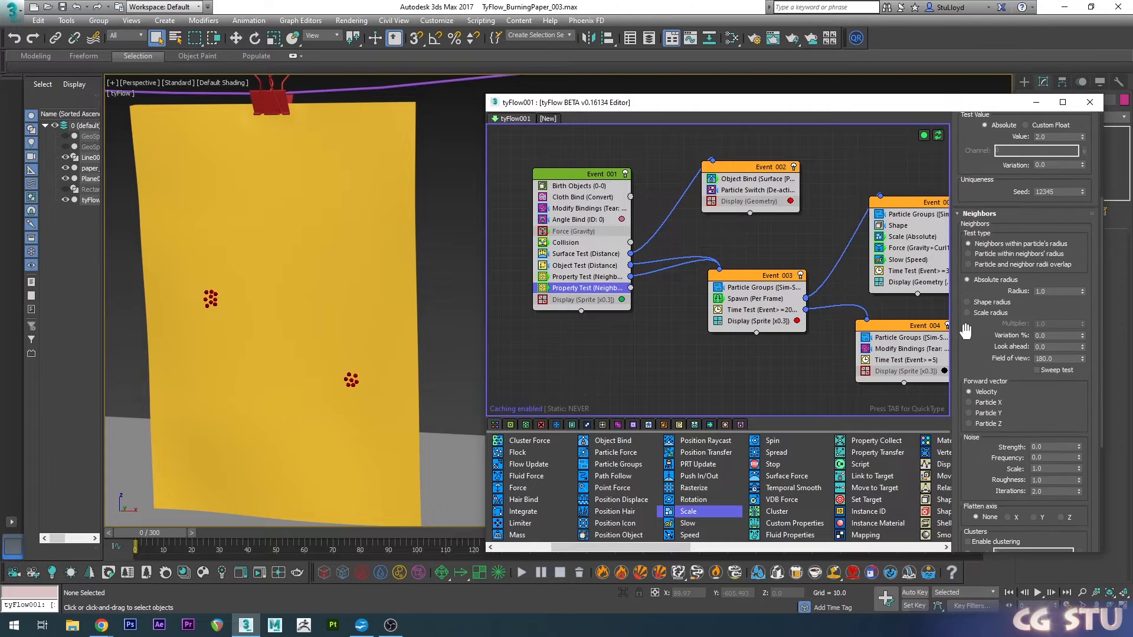
click(1030, 458)
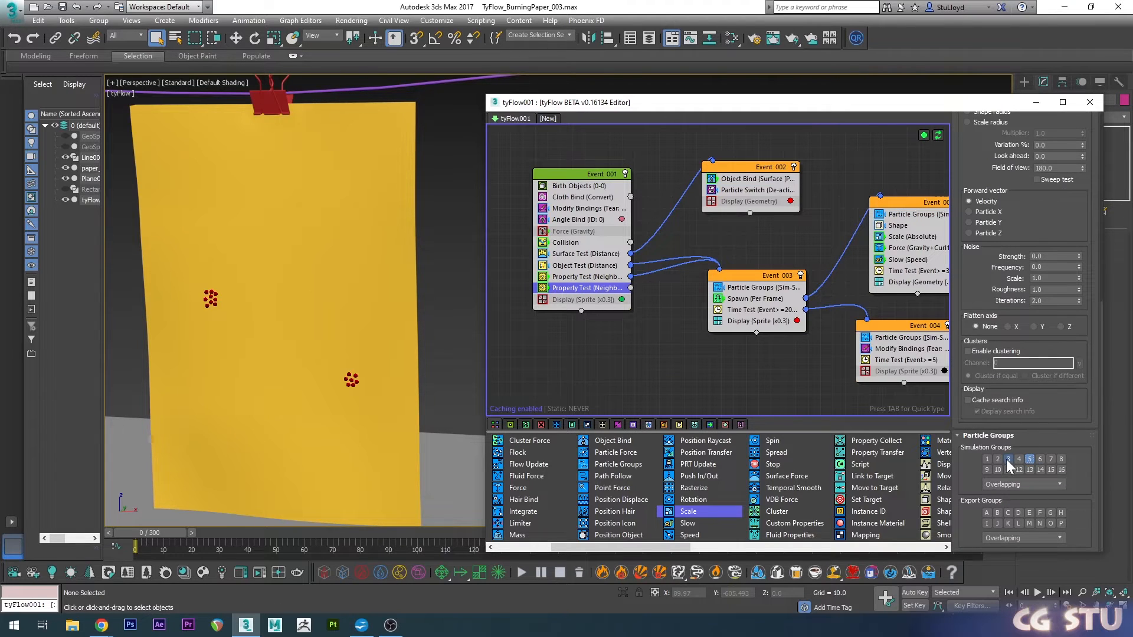
drag(973, 166, 973, 365)
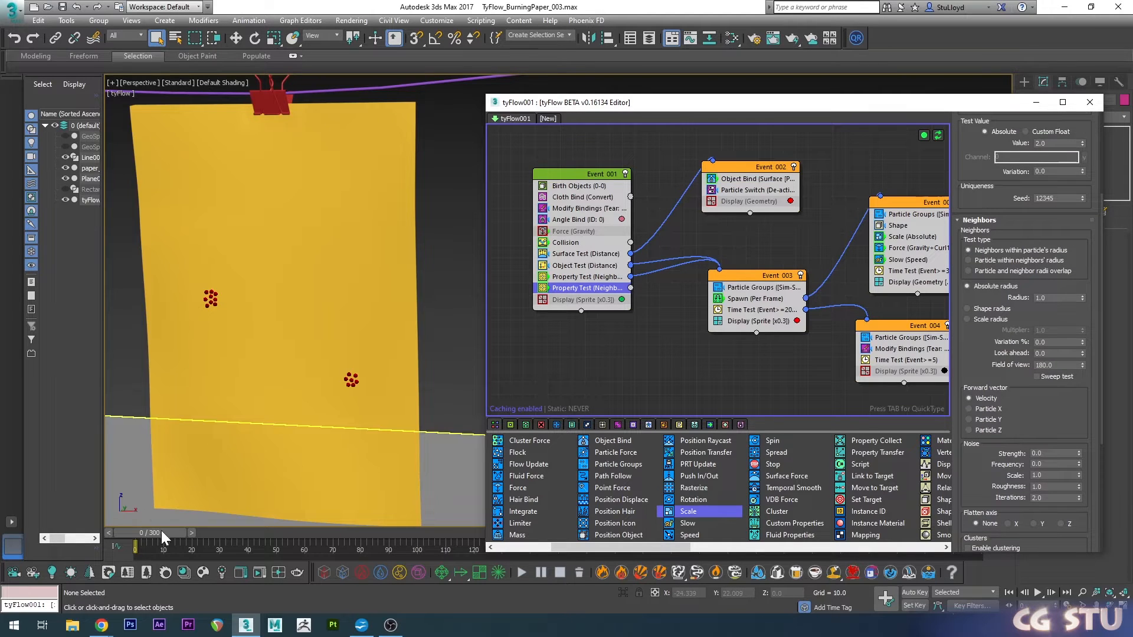
- Connect the copied Property Test to Event 003 and set its test value to 1.0 and absolute neighbor radius to 0.2
mouse_move(168, 534)
mouse_down()
mouse_move(392, 536)
mouse_move(88, 534)
mouse_up()
drag(631, 288, 736, 273)
mouse_move(163, 533)
mouse_down()
mouse_move(203, 519)
mouse_move(147, 520)
mouse_up()
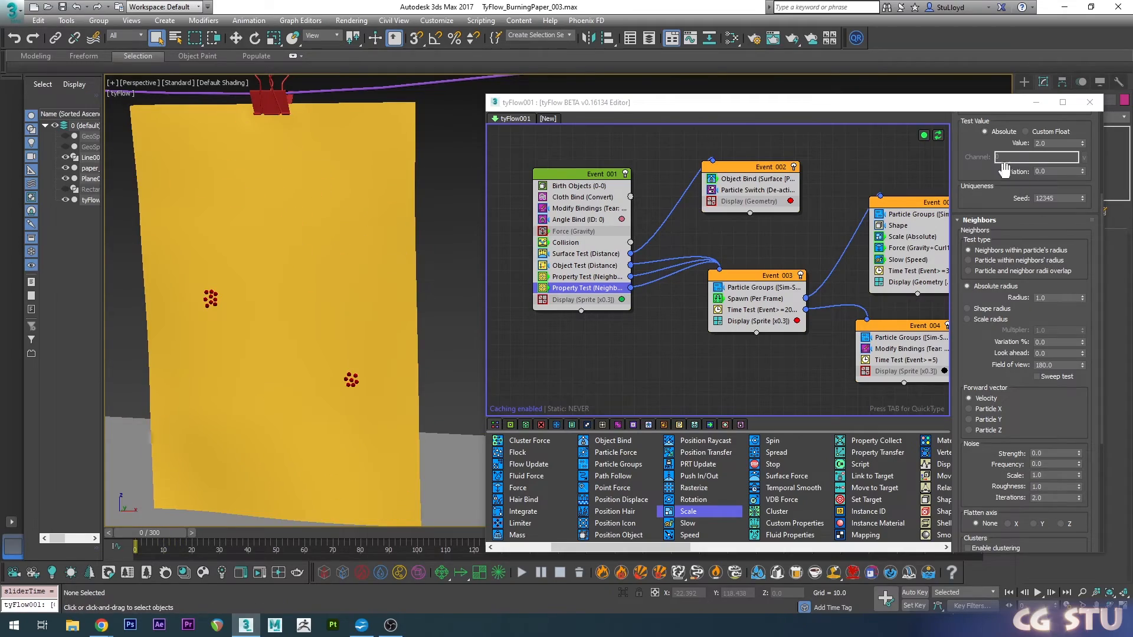
scroll(975, 148, up, 3)
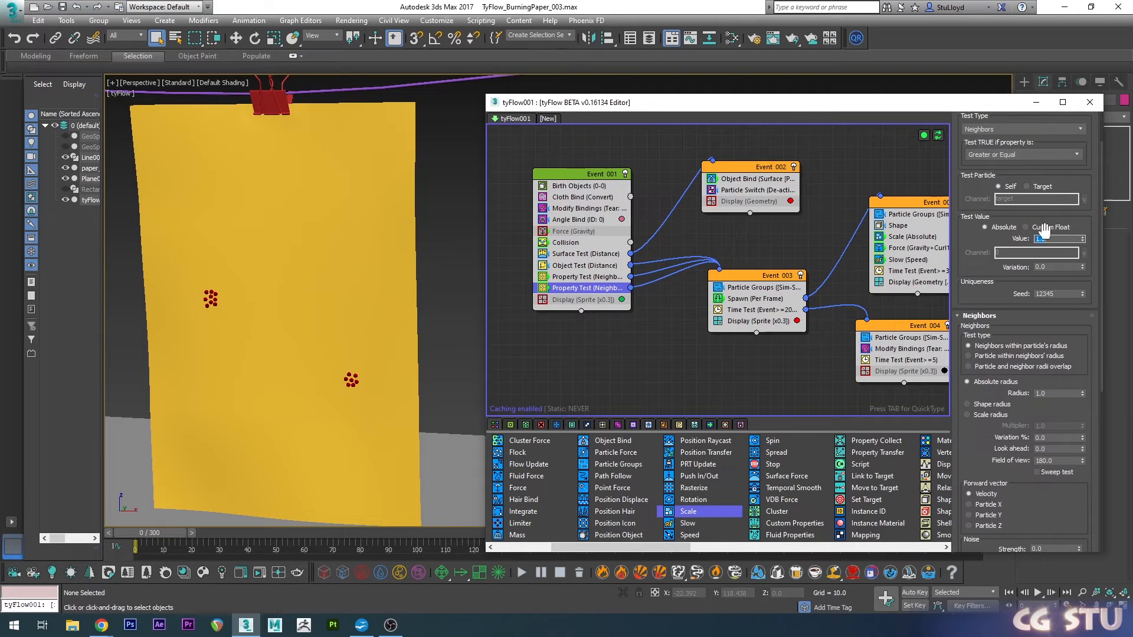
drag(972, 444, 975, 367)
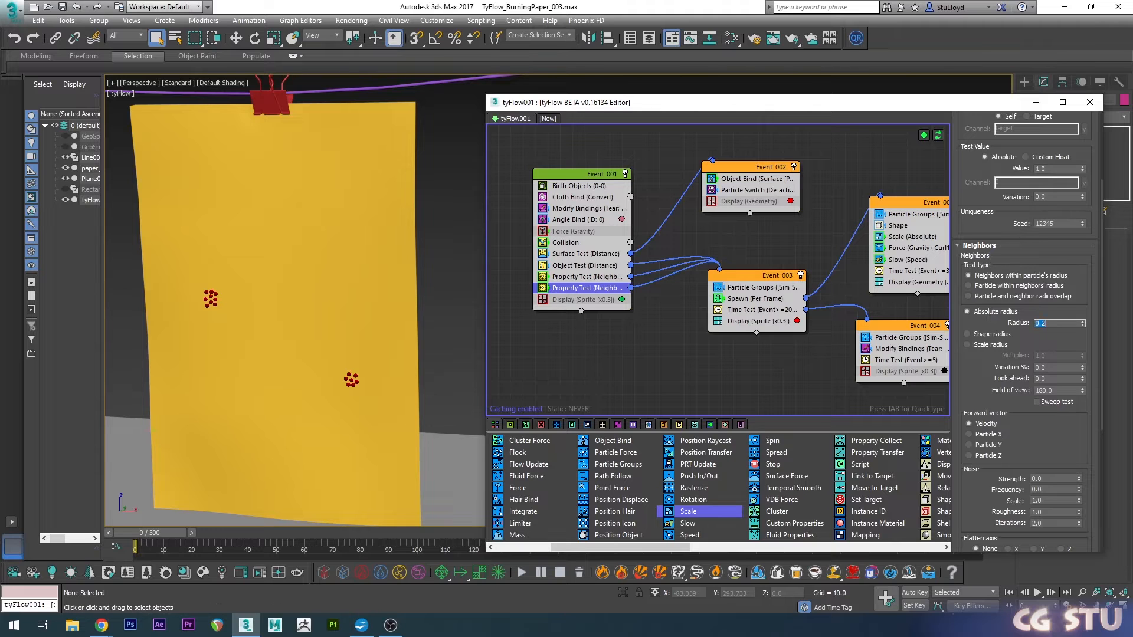
mouse_move(138, 533)
mouse_down()
mouse_move(271, 515)
mouse_move(304, 526)
mouse_move(557, 462)
mouse_move(718, 397)
mouse_move(319, 455)
mouse_move(408, 420)
mouse_move(236, 426)
mouse_move(558, 369)
mouse_move(308, 397)
mouse_up()
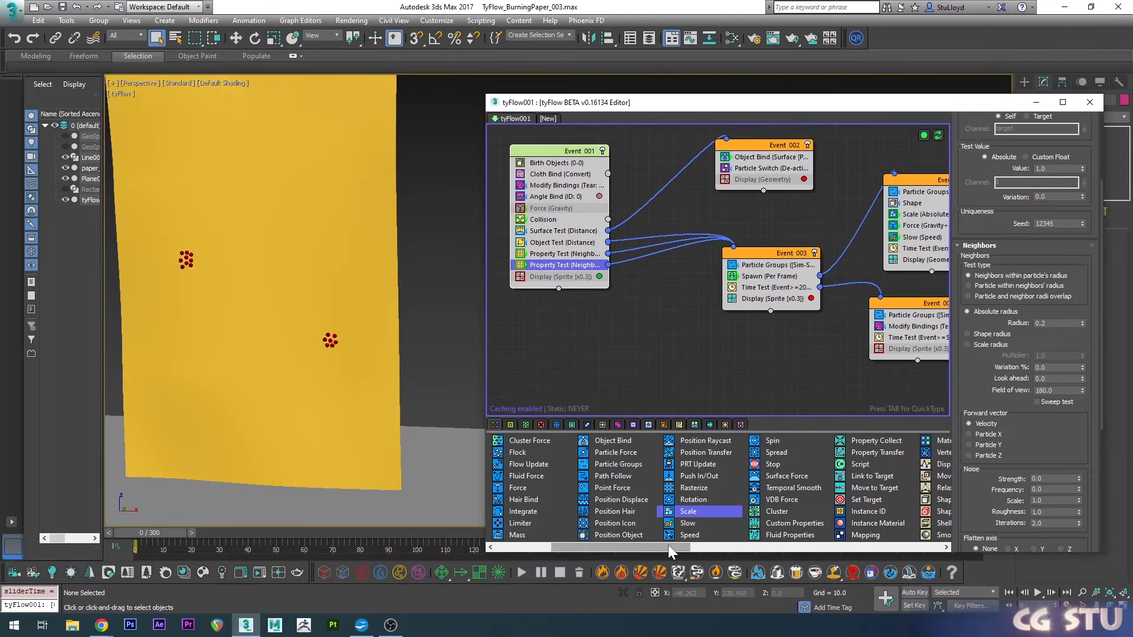
- Route the copied Property Test through a new Time Test event with value 10 and variation 3 into Event 003, and scrub to check the spread
drag(667, 544, 889, 540)
drag(687, 523, 733, 247)
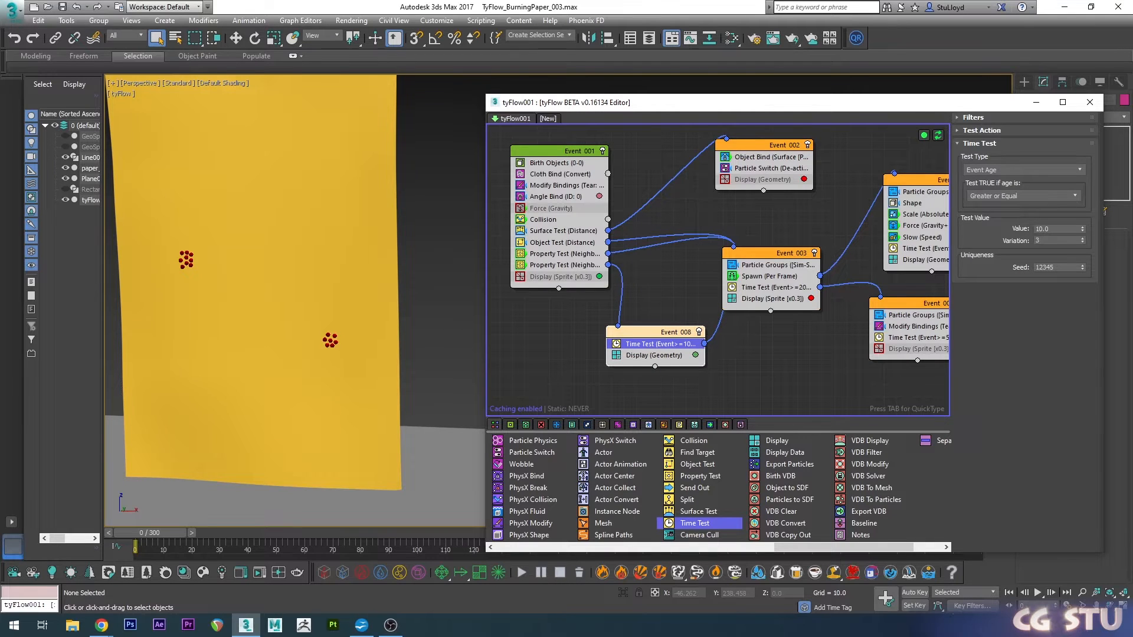
drag(149, 533, 203, 532)
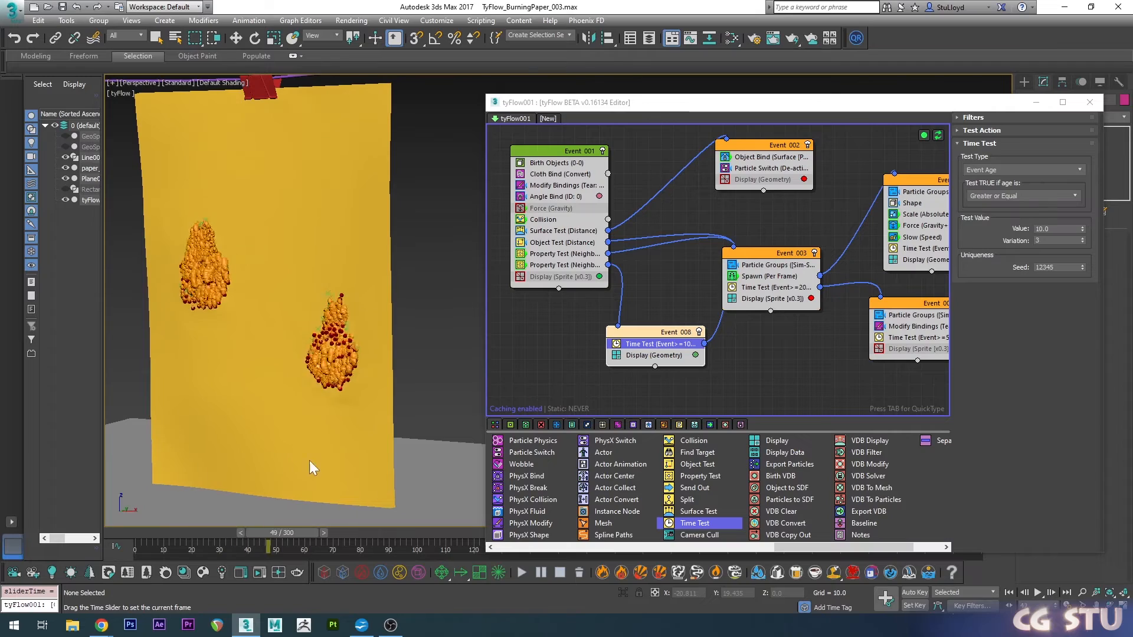
key(q)
scroll(328, 282, up, 3)
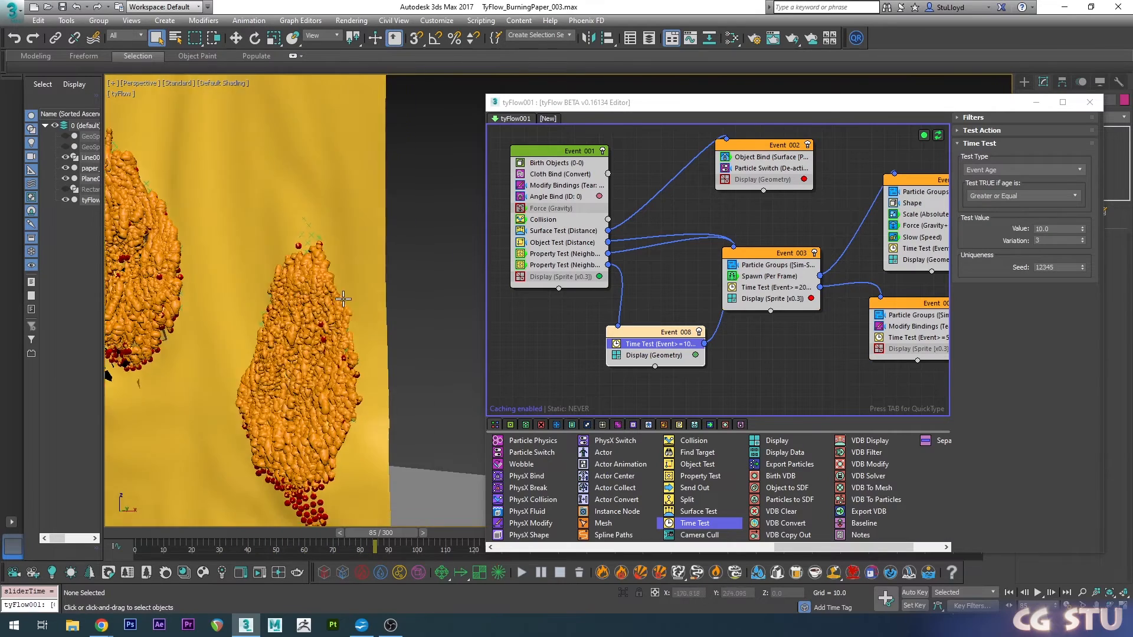
mouse_move(337, 298)
middle_down()
mouse_move(295, 305)
mouse_move(410, 311)
mouse_move(264, 311)
middle_up()
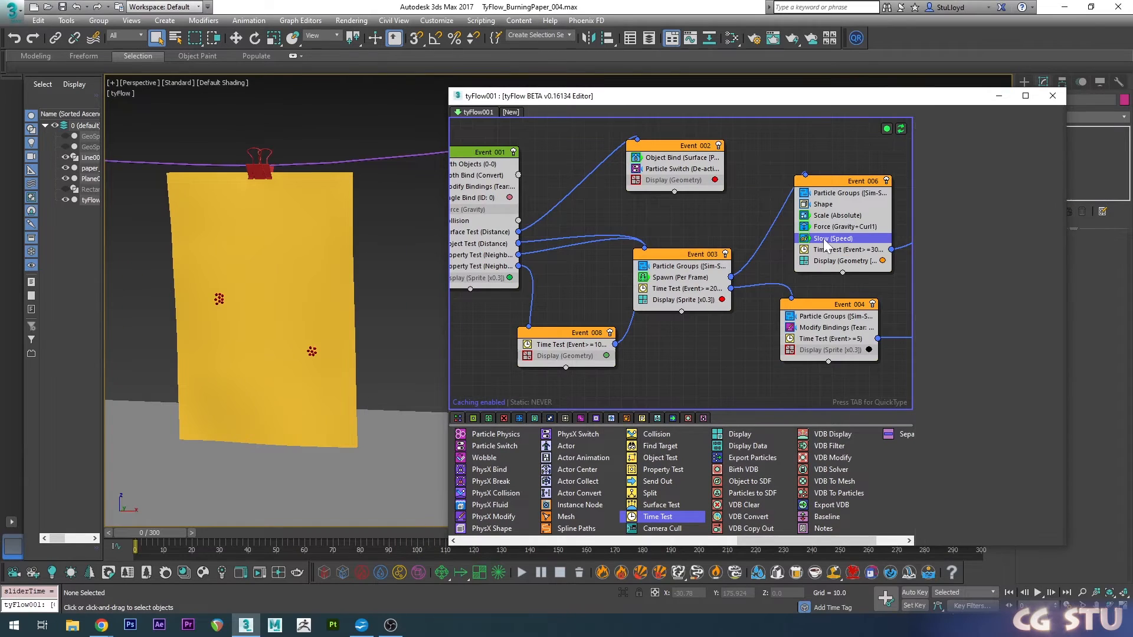
- Review the Slow operator's velocity settings in Event 006 and scrub the simulation
click(825, 242)
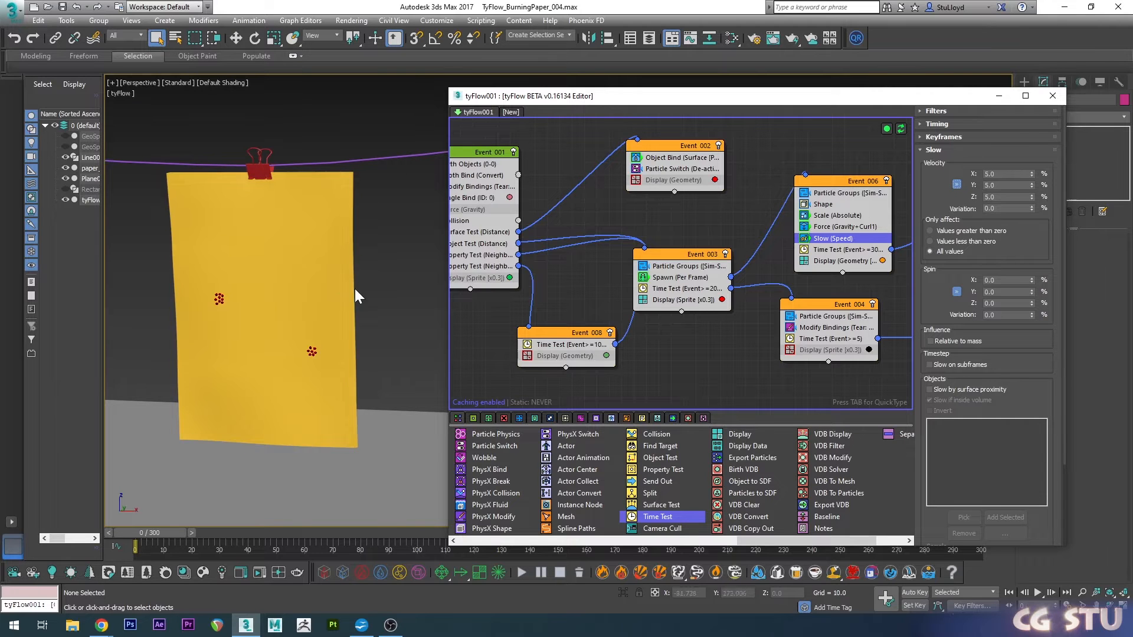
mouse_move(172, 528)
mouse_down()
mouse_move(509, 490)
mouse_move(561, 479)
mouse_move(429, 482)
mouse_move(575, 447)
mouse_move(401, 466)
mouse_move(58, 468)
mouse_up()
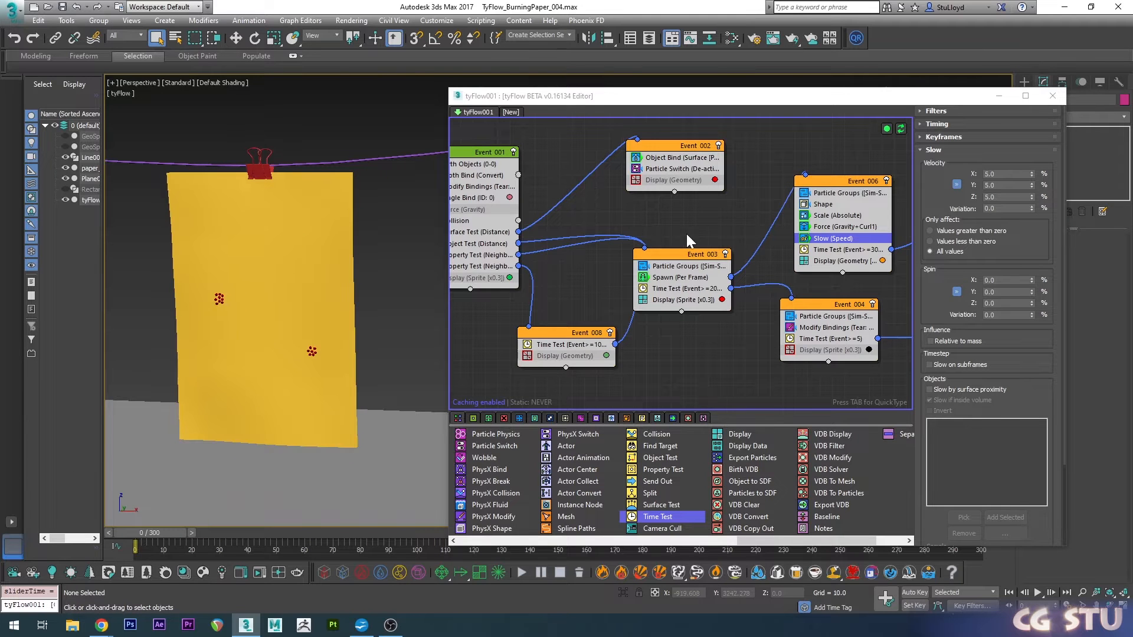
- Disable both Property Tests in Event 001 and the Time Test in Event 003
middle_drag(670, 230, 700, 225)
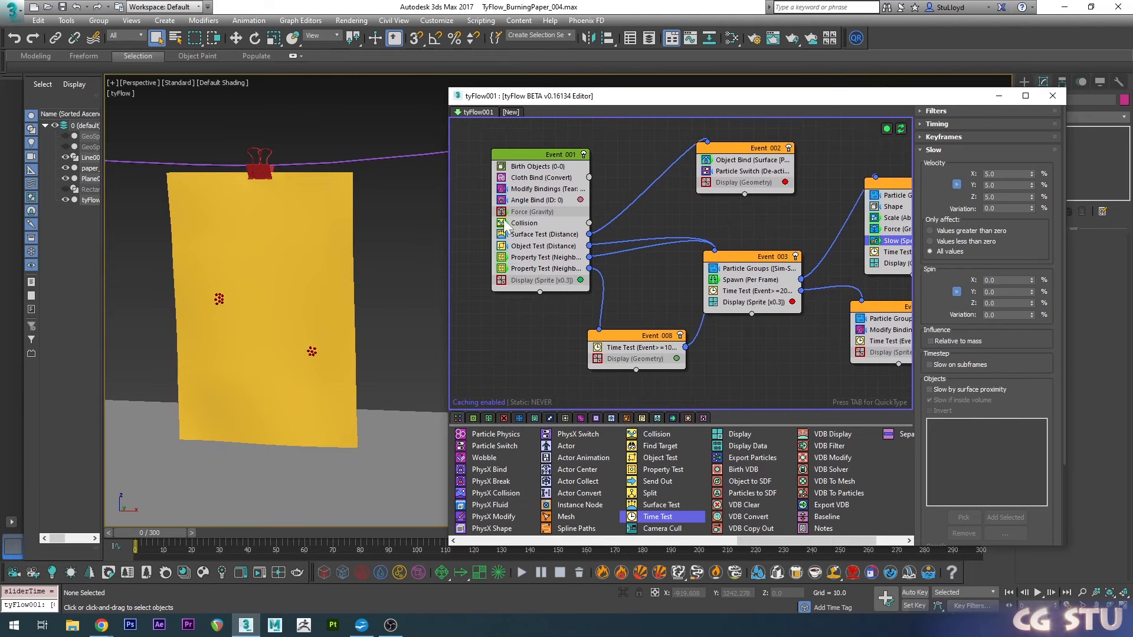
click(501, 257)
click(501, 268)
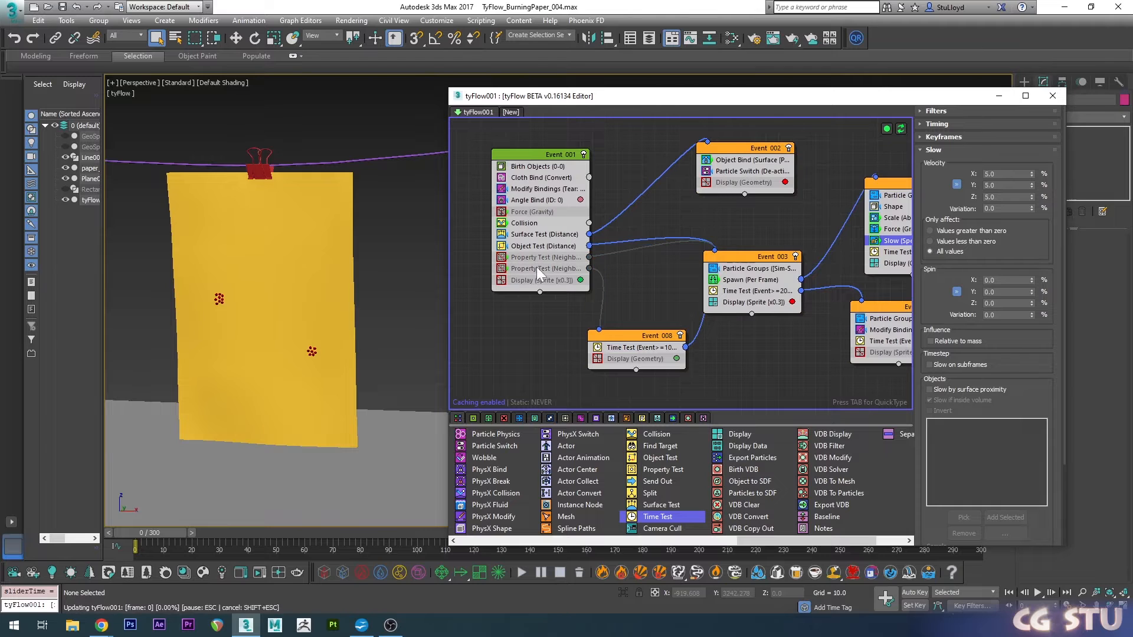
click(714, 291)
middle_drag(716, 306, 696, 309)
- Restrict the Cloth Bind's generated cloth mesh in Event 001 to render time only and scrub the simulation
click(519, 180)
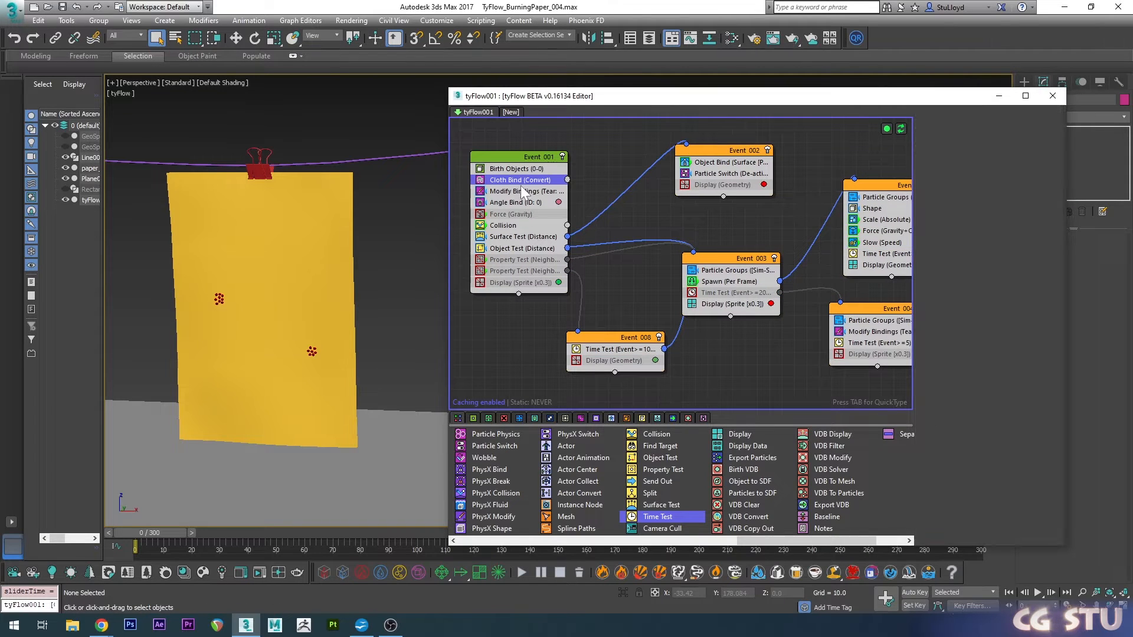
scroll(952, 420, down, 8)
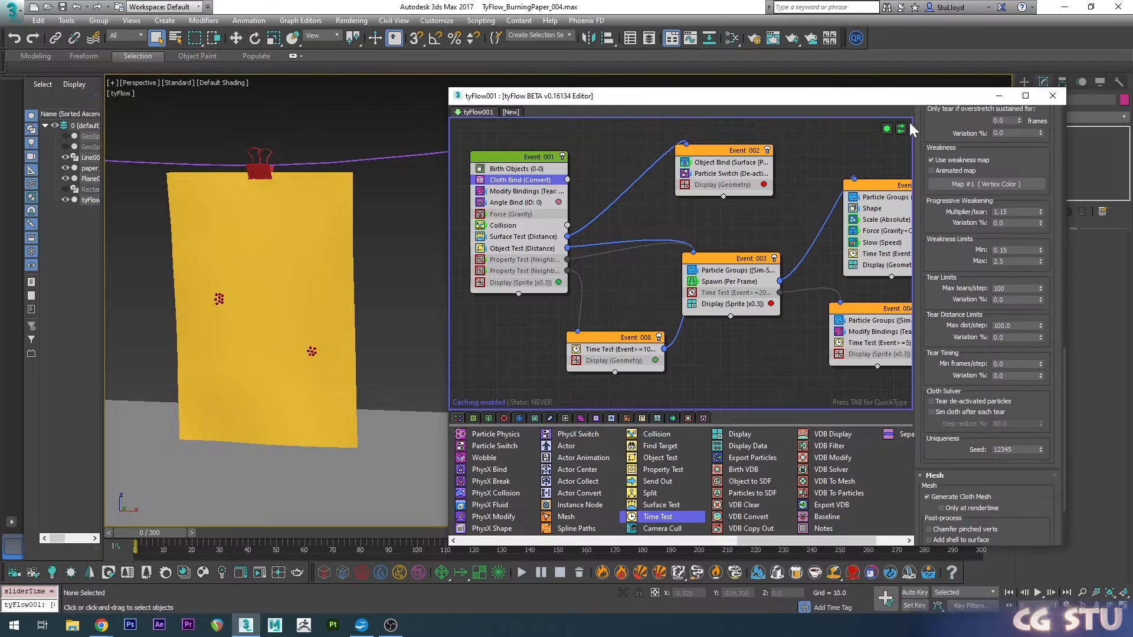
scroll(949, 463, down, 4)
click(957, 411)
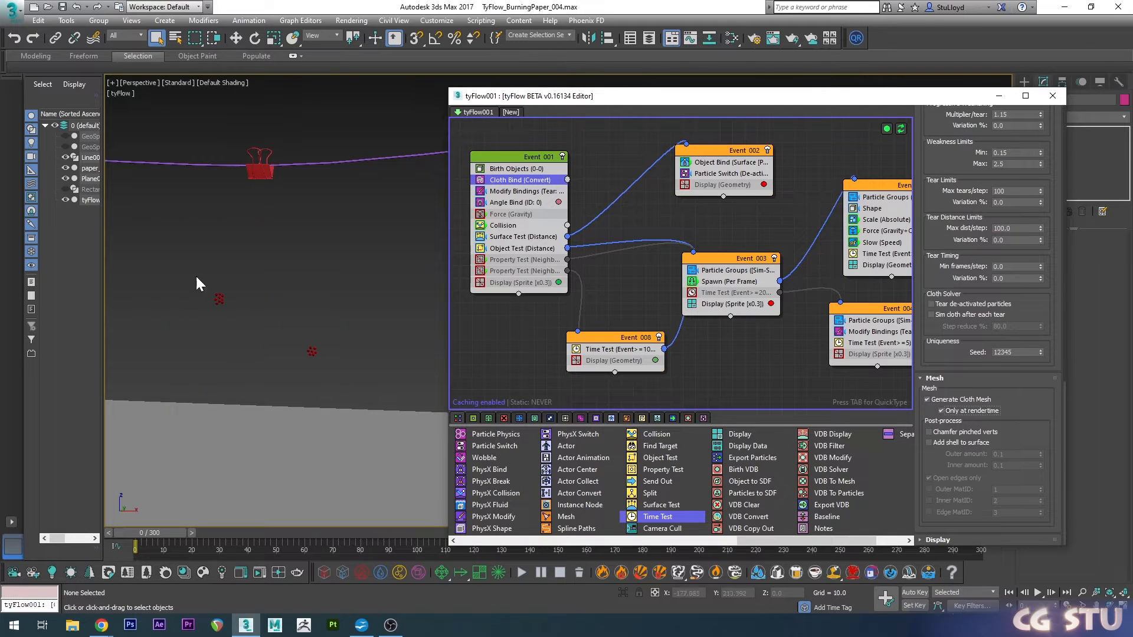
drag(165, 533, 327, 507)
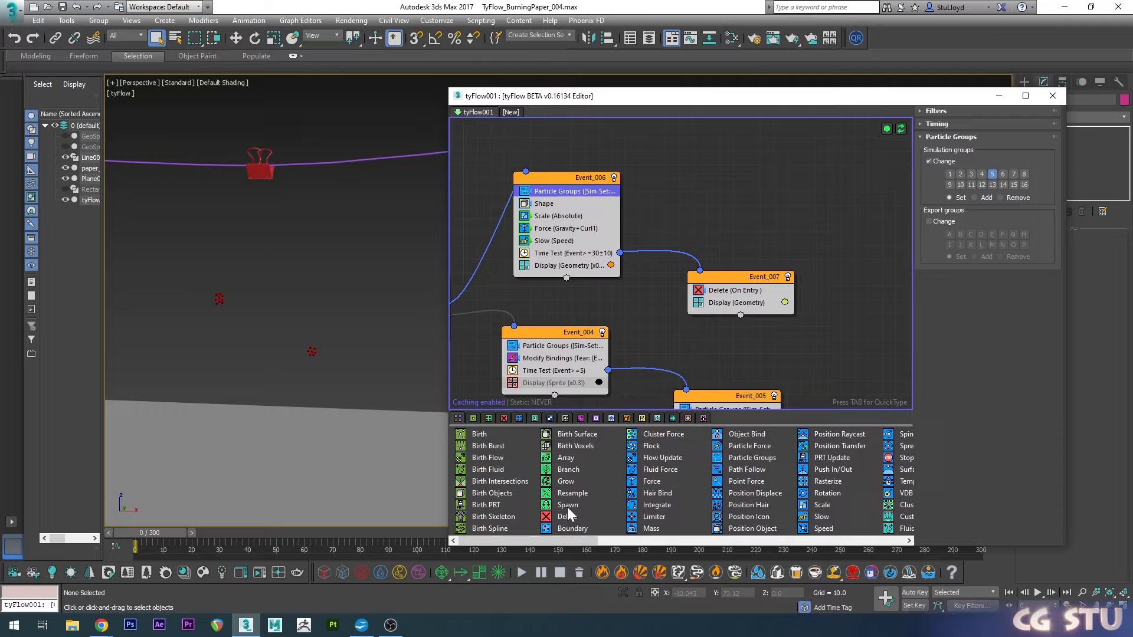
- Add a Spawn operator to Event 006 and create a separate Particle Groups event using simulation group 6 with a brown display color
drag(564, 505, 588, 253)
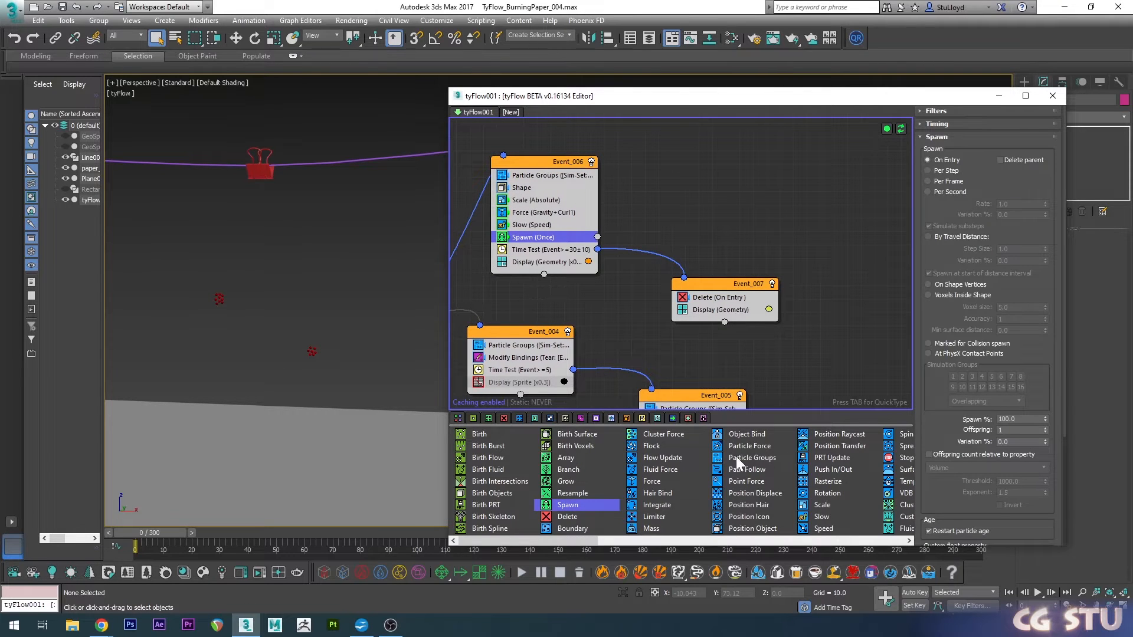
drag(735, 458, 718, 177)
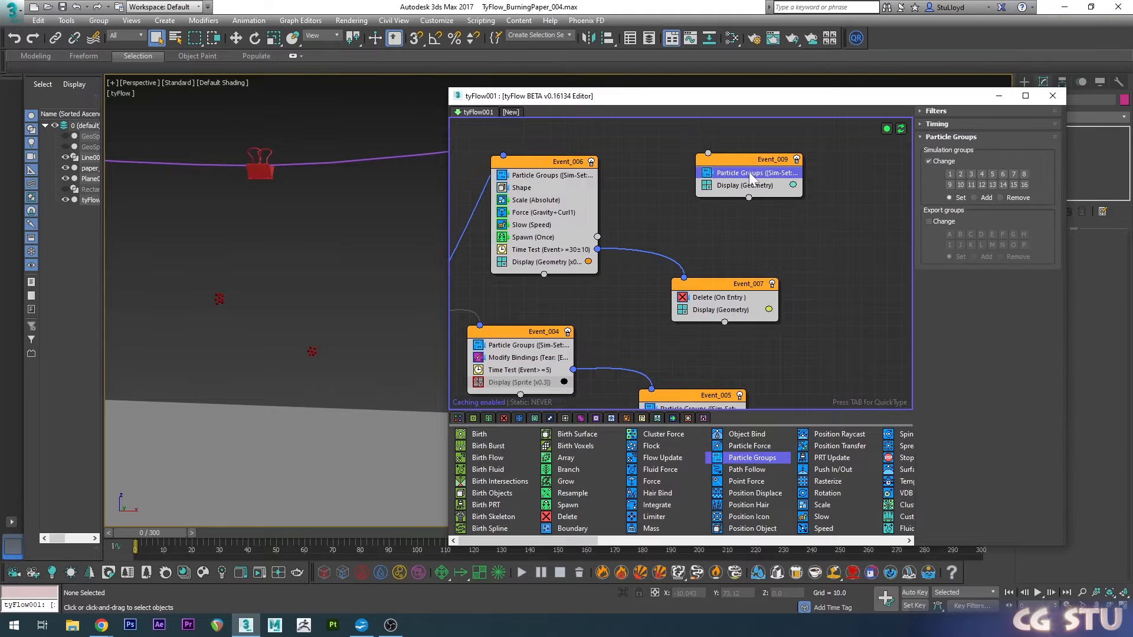
click(1001, 175)
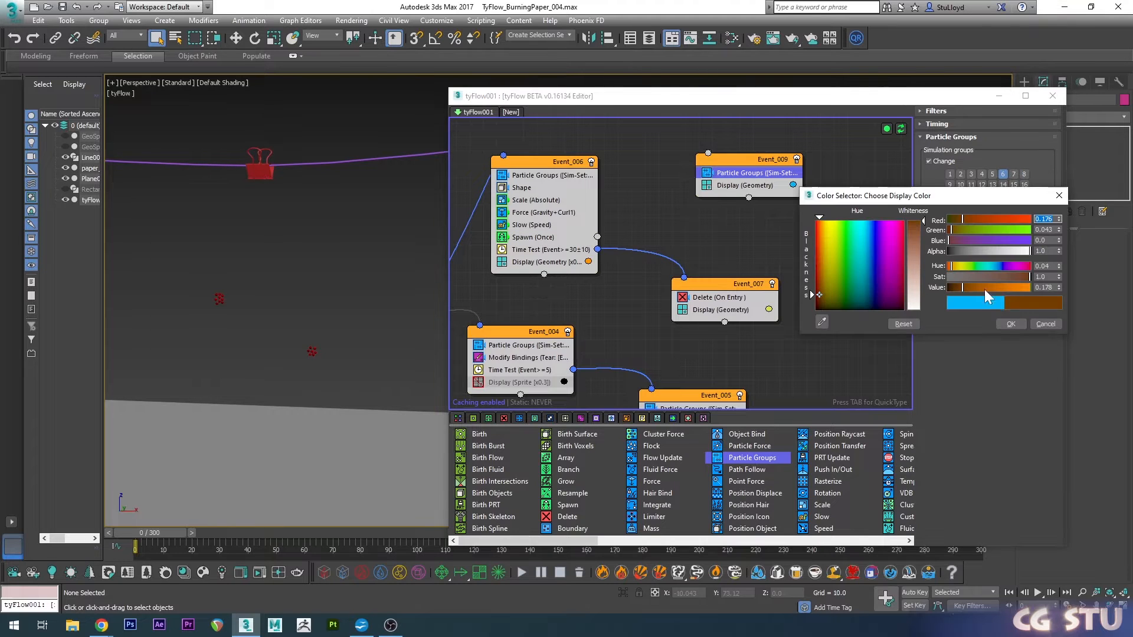
mouse_move(983, 288)
mouse_down()
mouse_move(967, 287)
mouse_move(1018, 276)
mouse_move(972, 288)
mouse_up()
click(1010, 324)
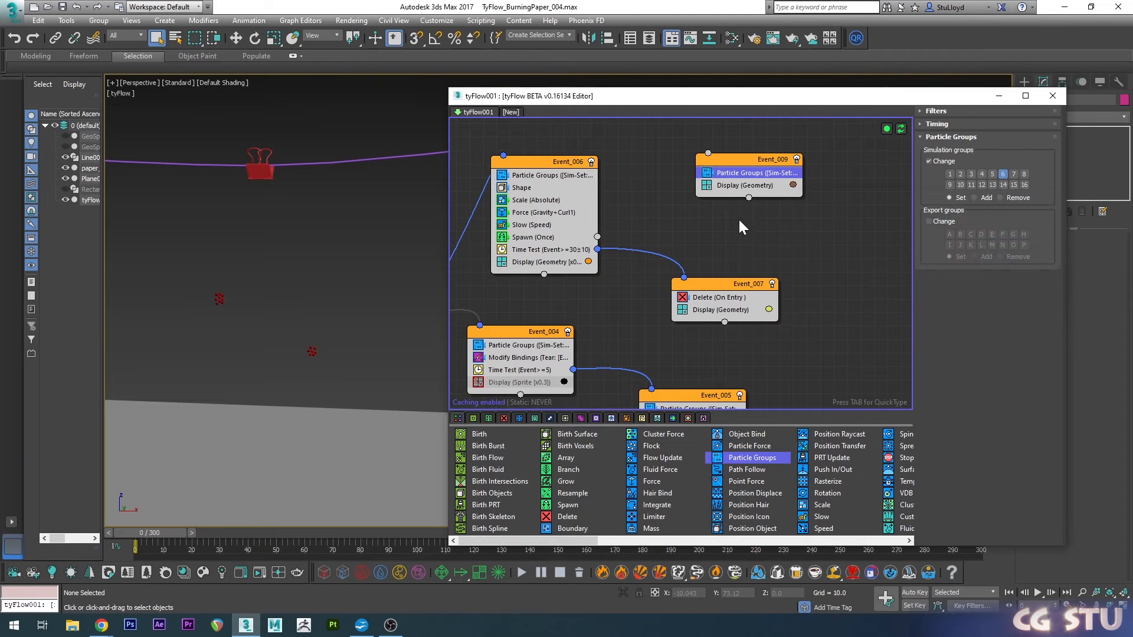
- Connect Event 006's Spawn to Event 009, limit its timing to particle age 8 to 8, and scrub to check the spawning
scroll(629, 245, up, 2)
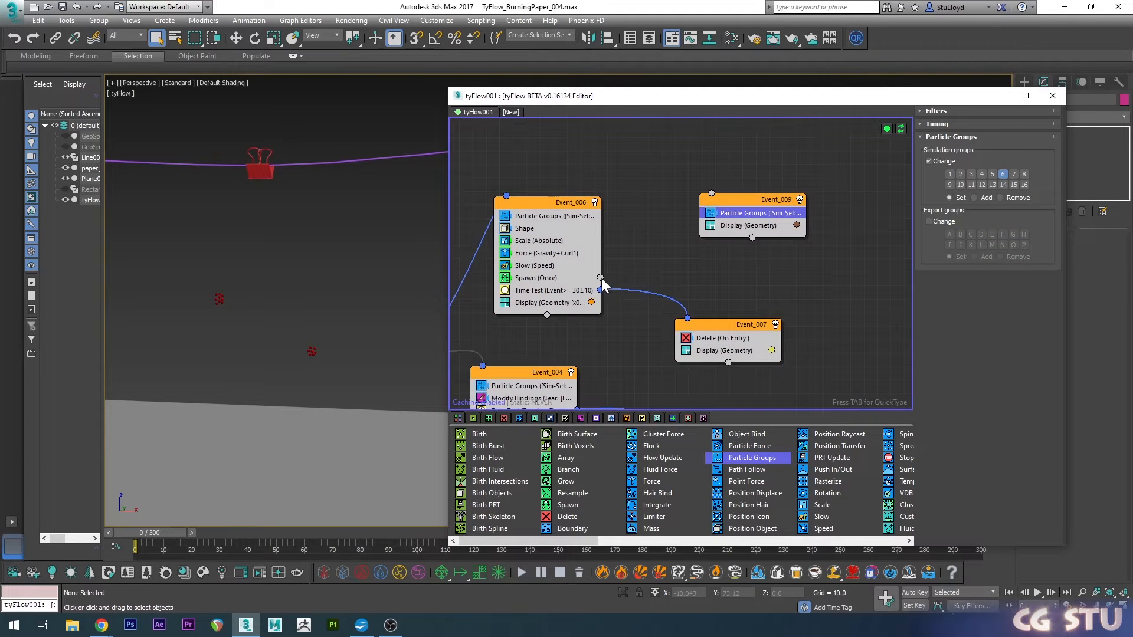
drag(600, 277, 712, 191)
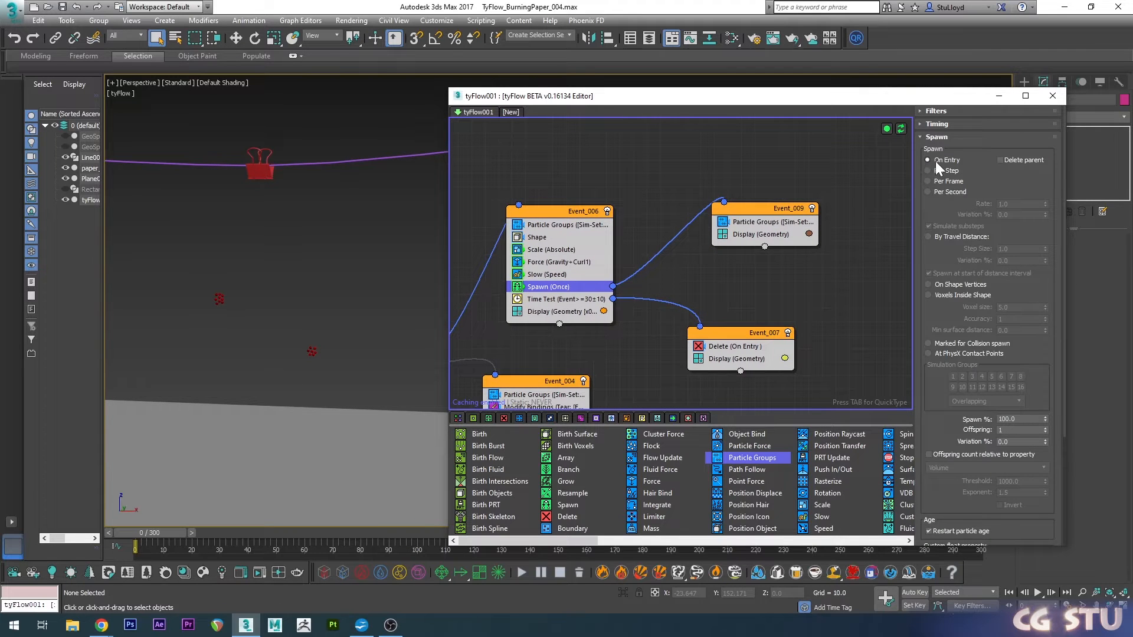
click(938, 124)
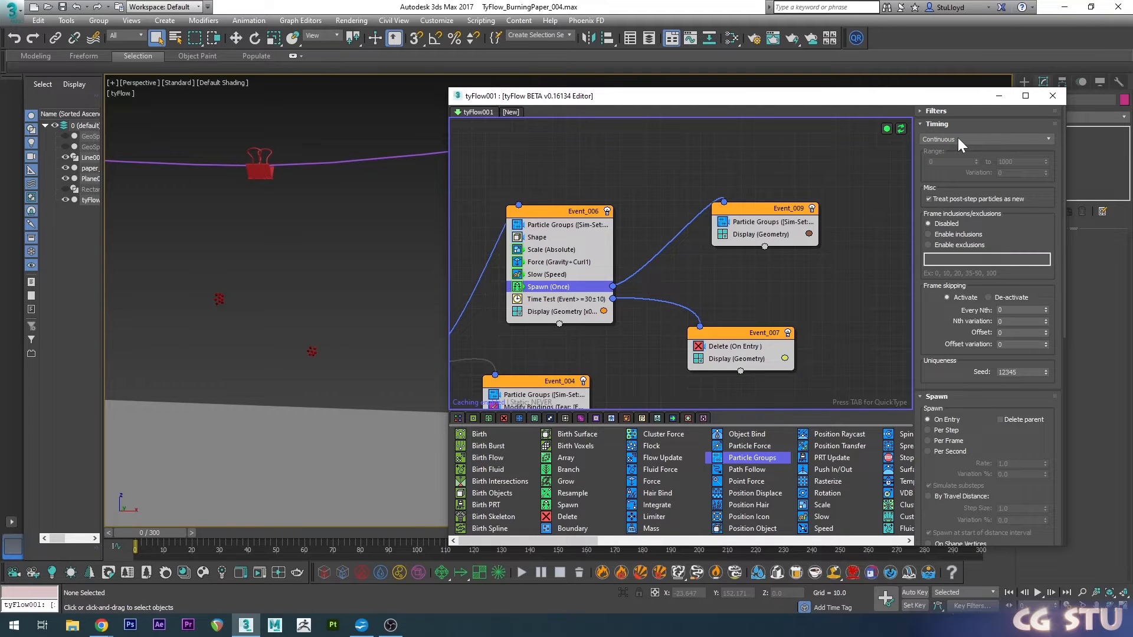
click(958, 136)
click(950, 180)
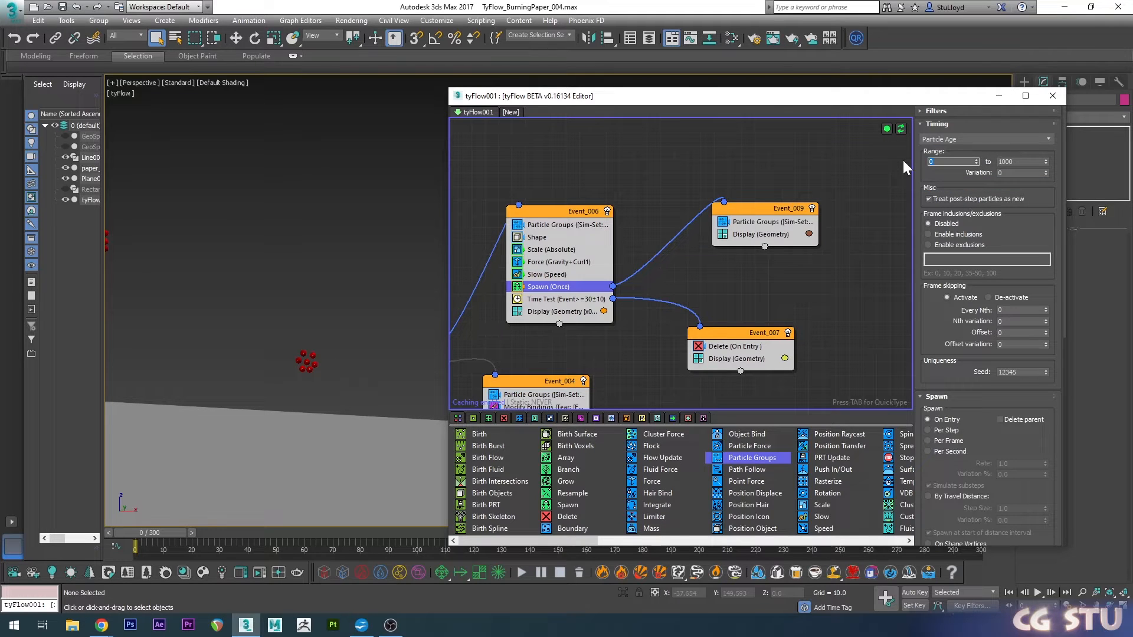
key(Tab)
click(340, 338)
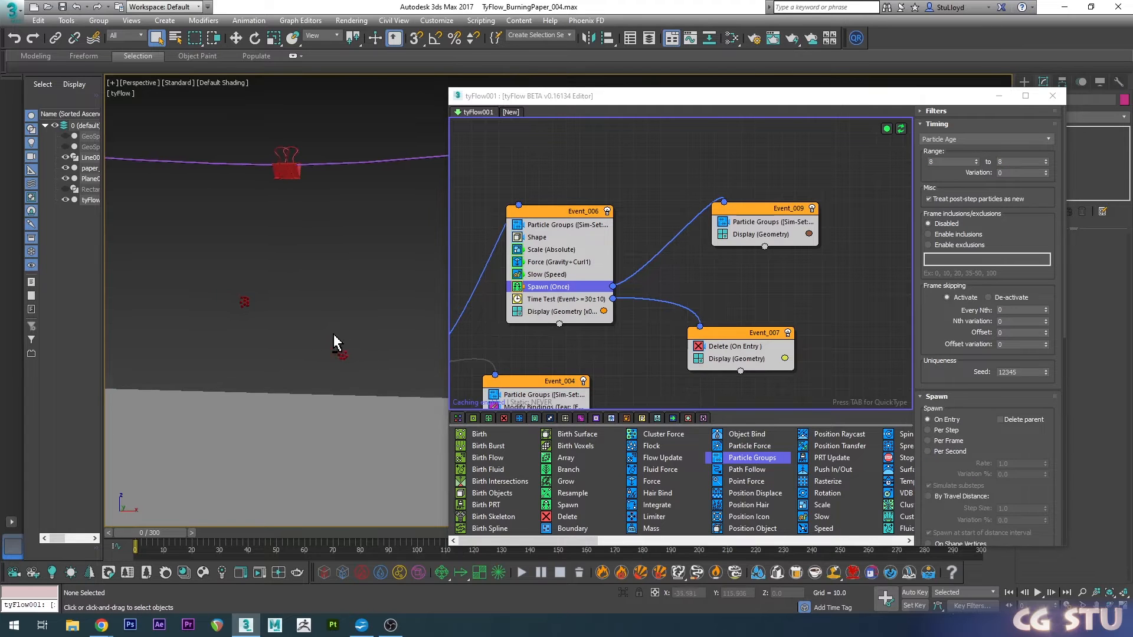
alt+middle_drag(327, 336, 305, 355)
middle_drag(305, 355, 341, 316)
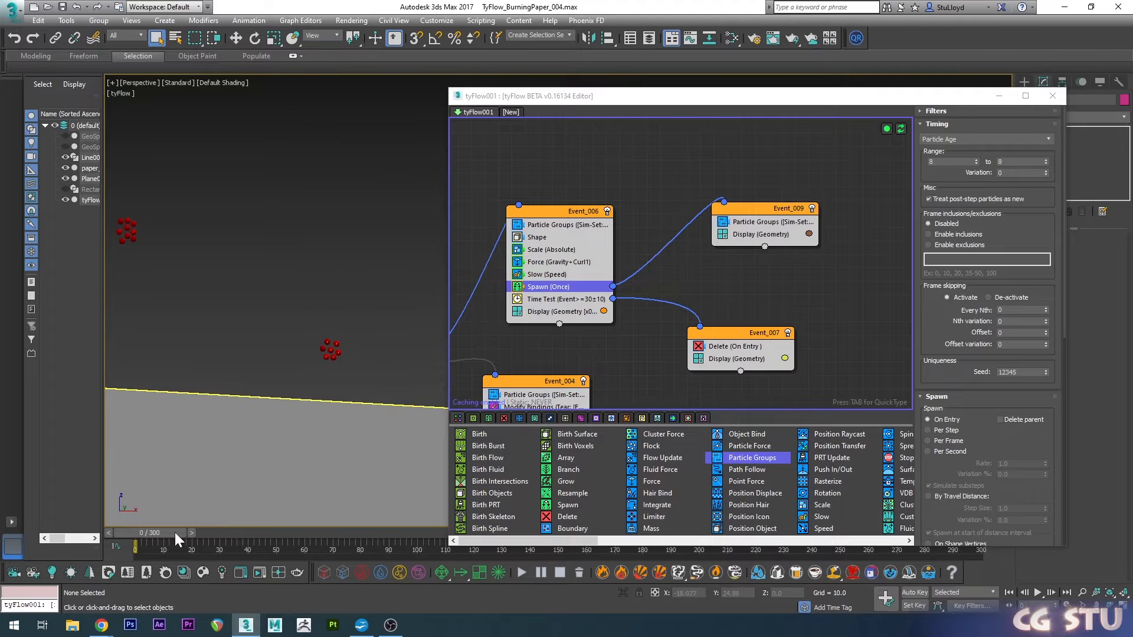
mouse_move(175, 532)
mouse_down()
mouse_move(268, 519)
mouse_move(361, 522)
mouse_move(182, 527)
mouse_move(531, 519)
mouse_up()
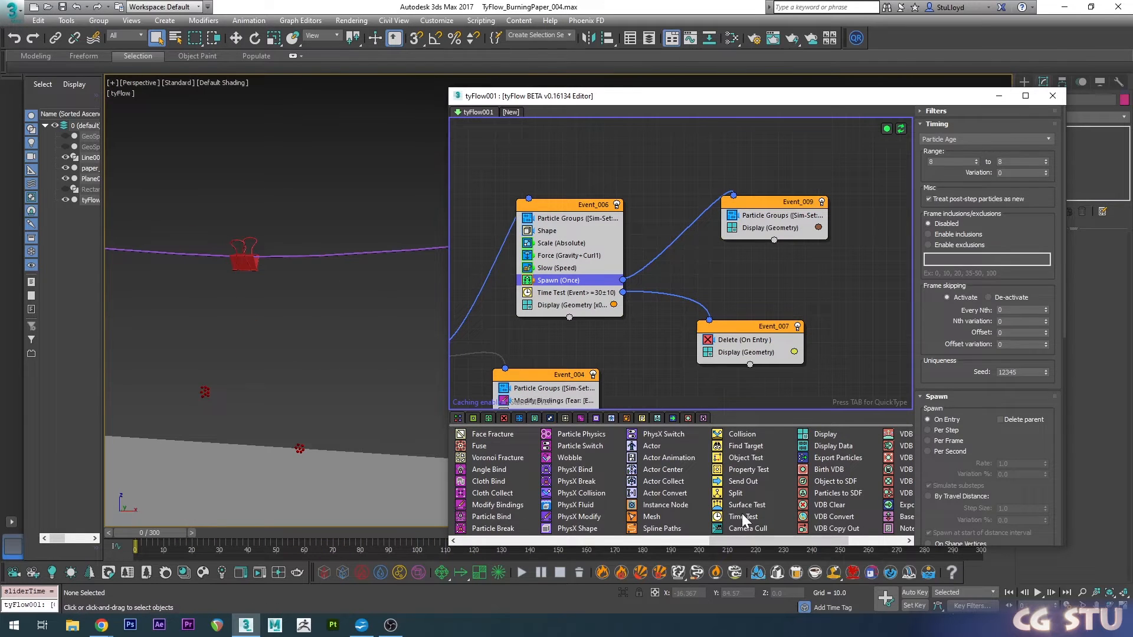
- Add a Time Test with value 150 and variation 10 to Event 009, route it to Event 007's Delete, and scrub to check
drag(744, 514, 769, 234)
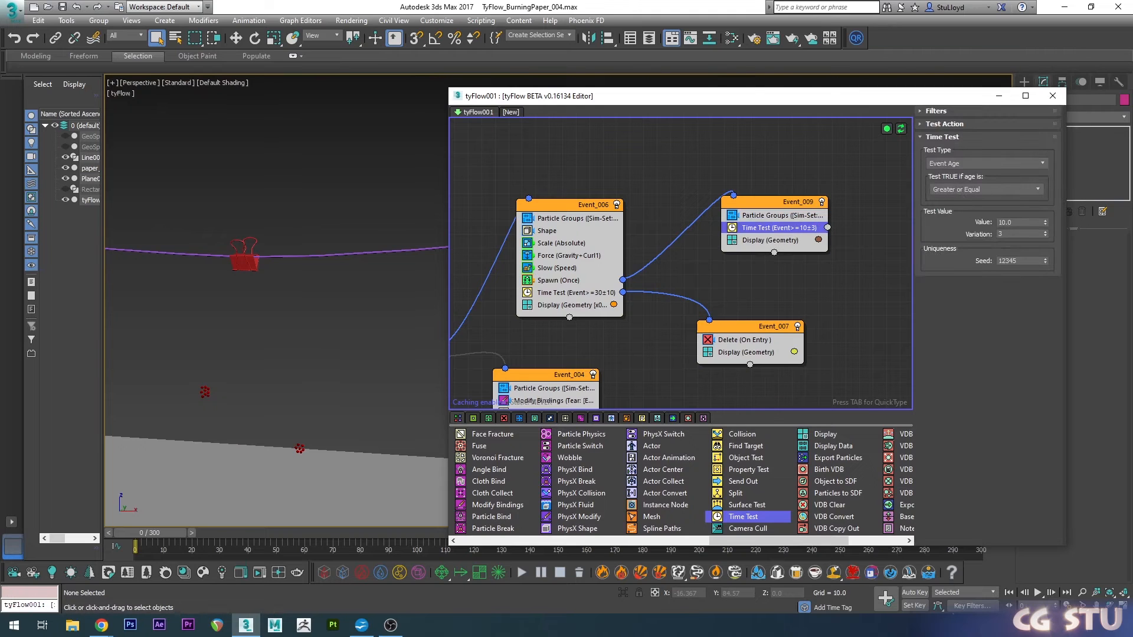
click(1011, 222)
key(Return)
key(Tab)
text(10)
drag(827, 228, 760, 322)
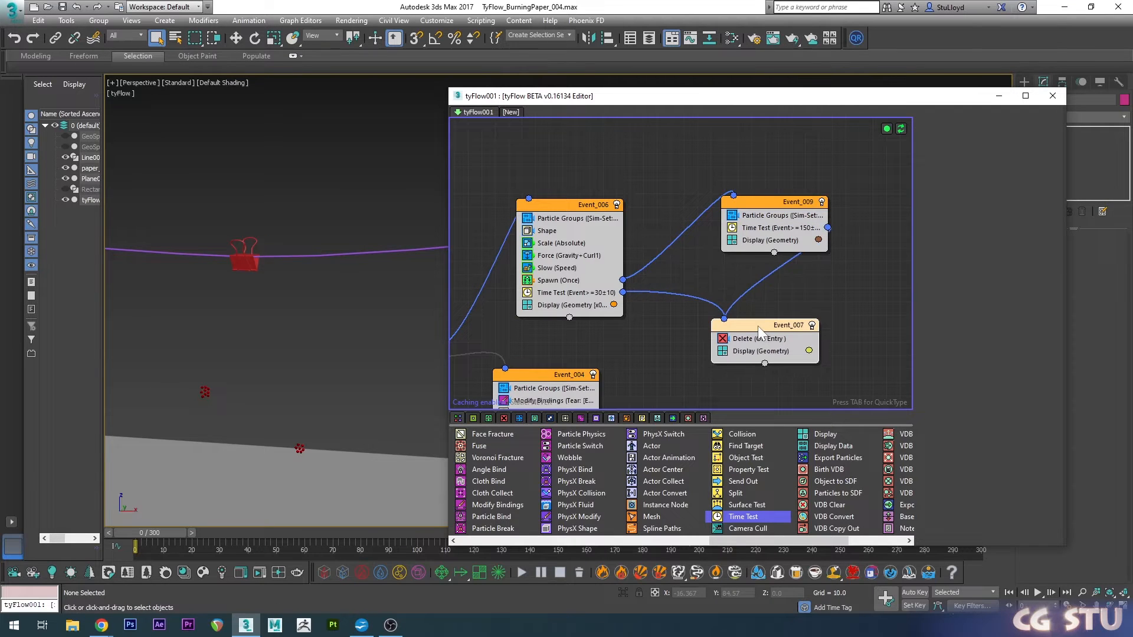
drag(150, 533, 198, 515)
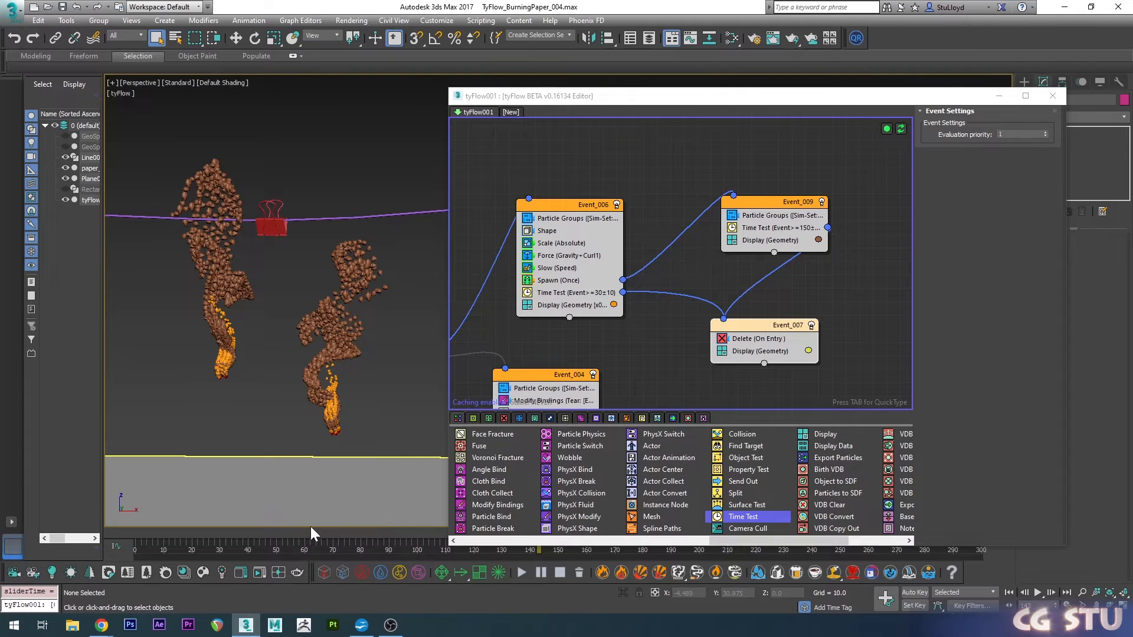
drag(310, 526, 420, 531)
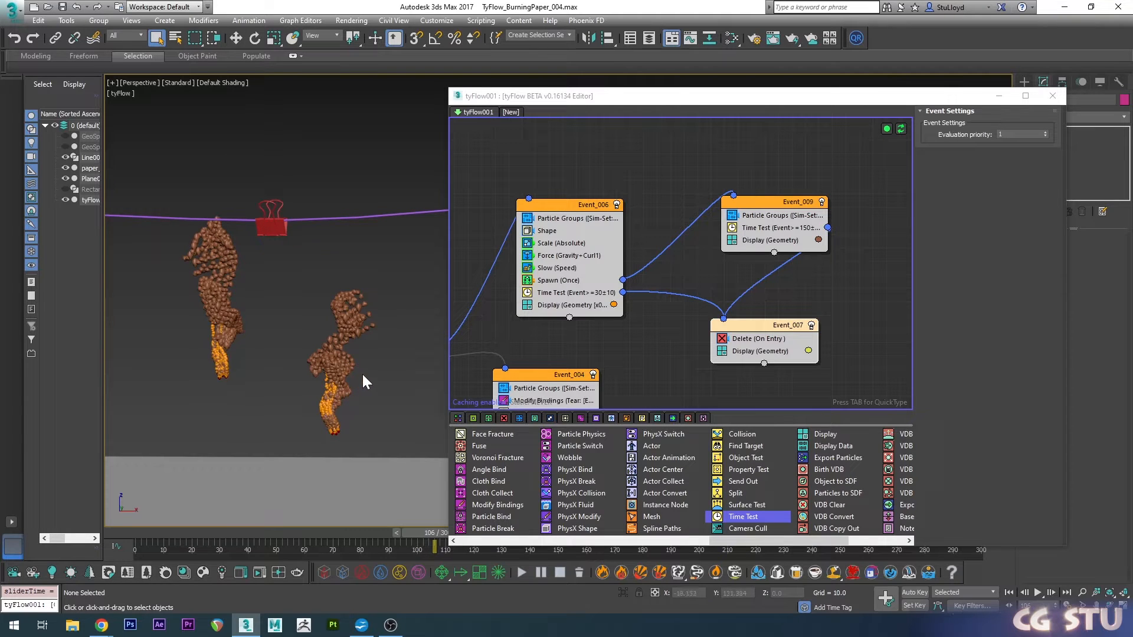
mouse_move(207, 531)
mouse_down()
mouse_move(250, 539)
mouse_move(189, 533)
mouse_move(541, 518)
mouse_up()
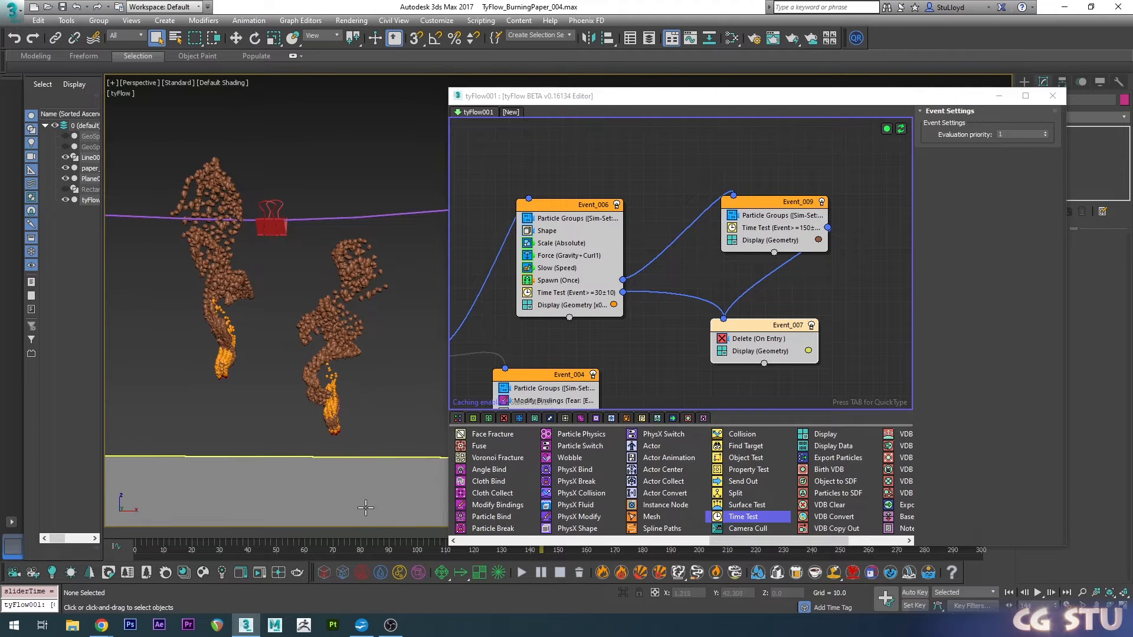
key(Home)
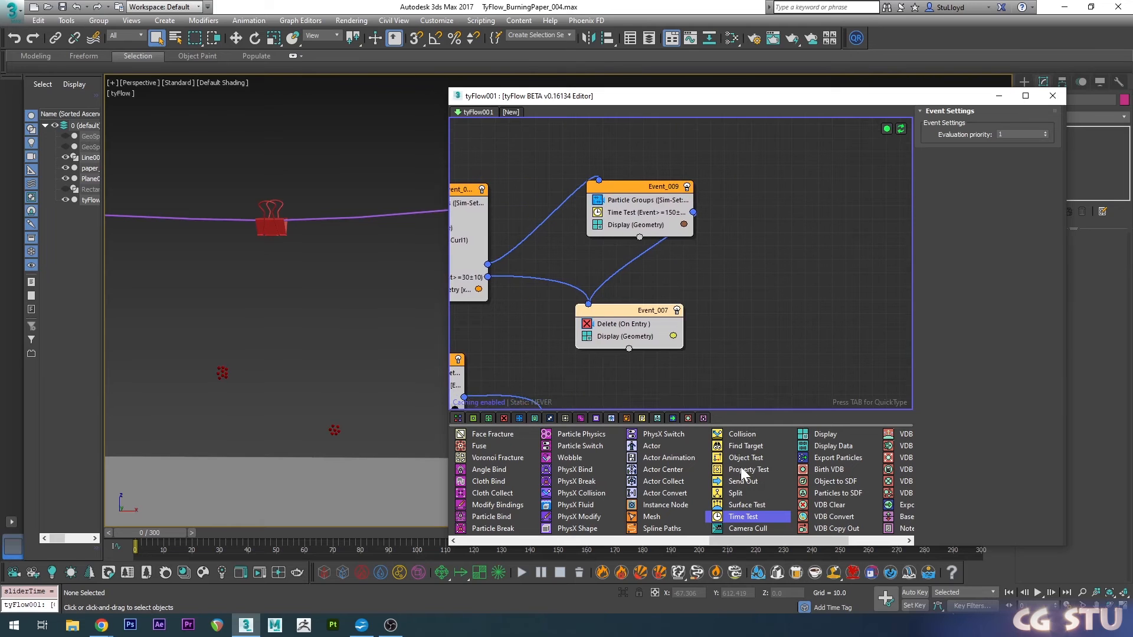
- Add a Property Test to Event 009 below its Time Test
drag(741, 466, 680, 246)
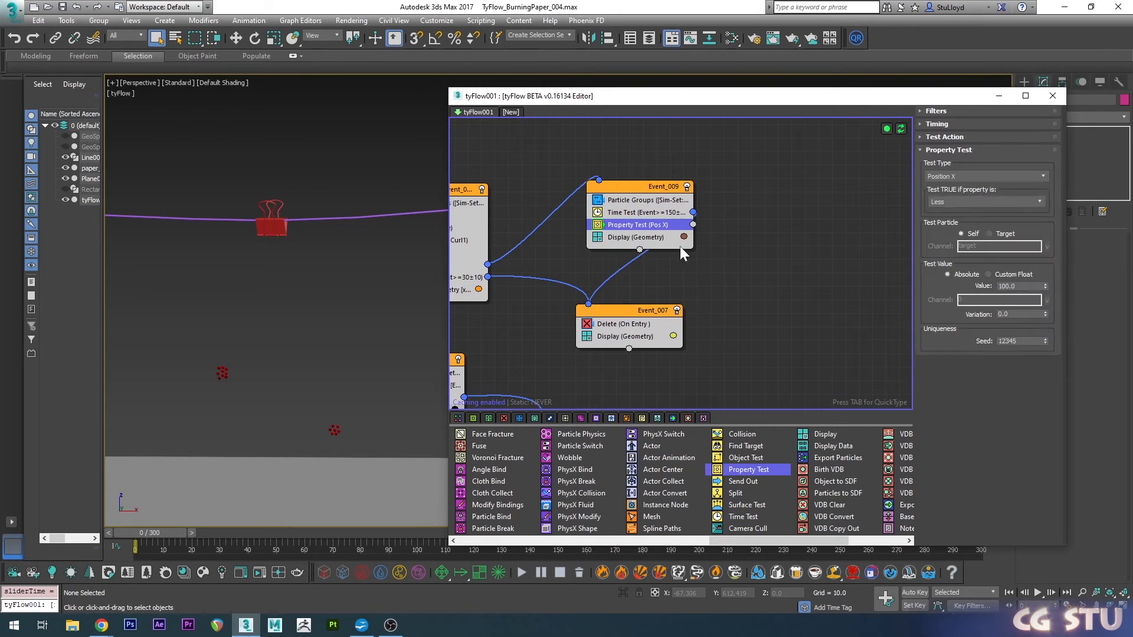
- Set the Property Test in Event_009 to test Neighbors and nudge the event slightly within the flow graph
click(954, 176)
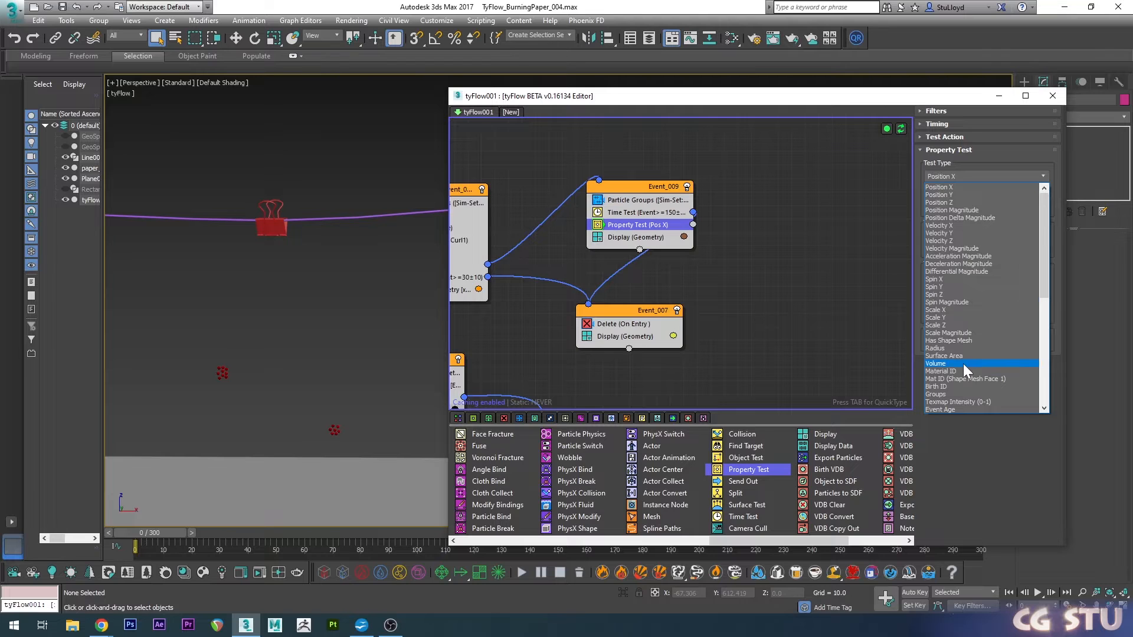
scroll(963, 364, down, 5)
click(973, 271)
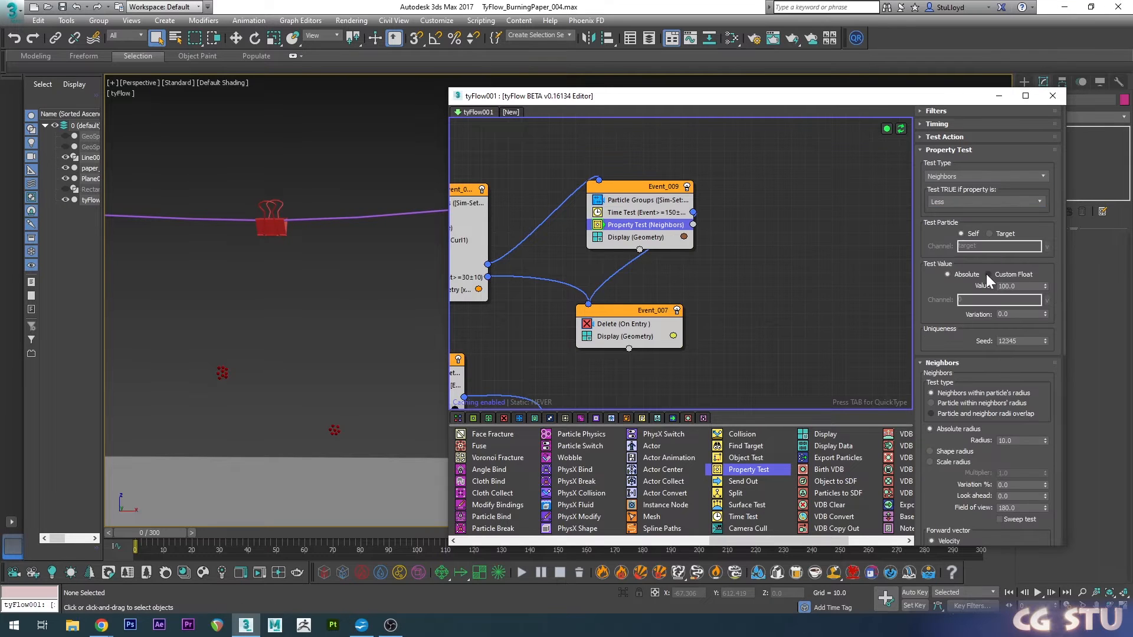
middle_drag(647, 270, 734, 276)
drag(712, 191, 709, 185)
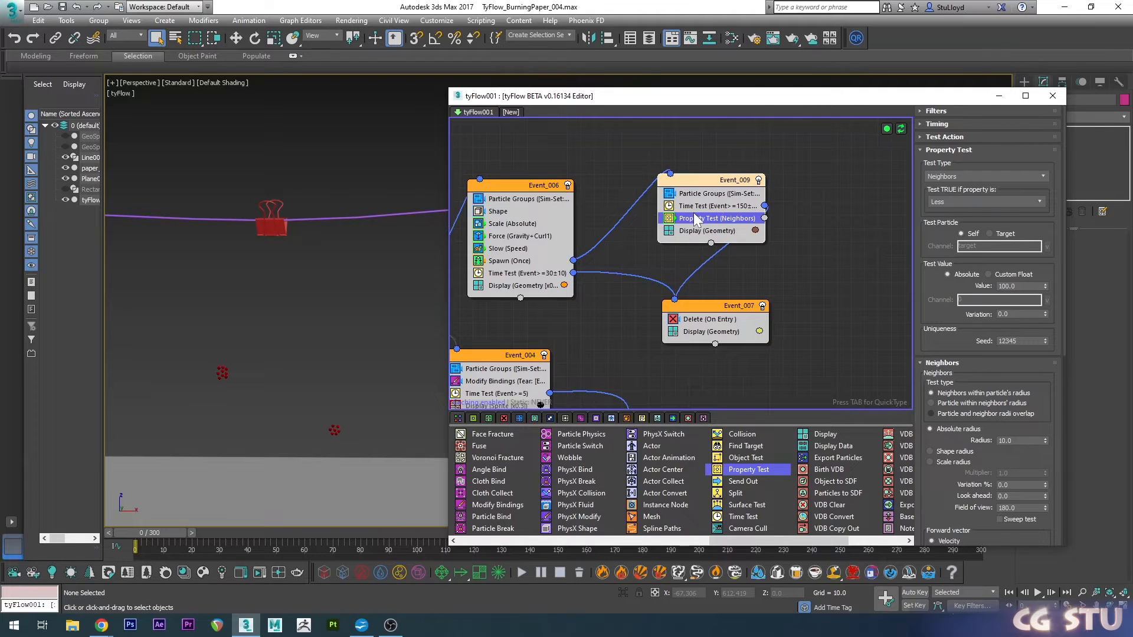
drag(696, 185, 692, 185)
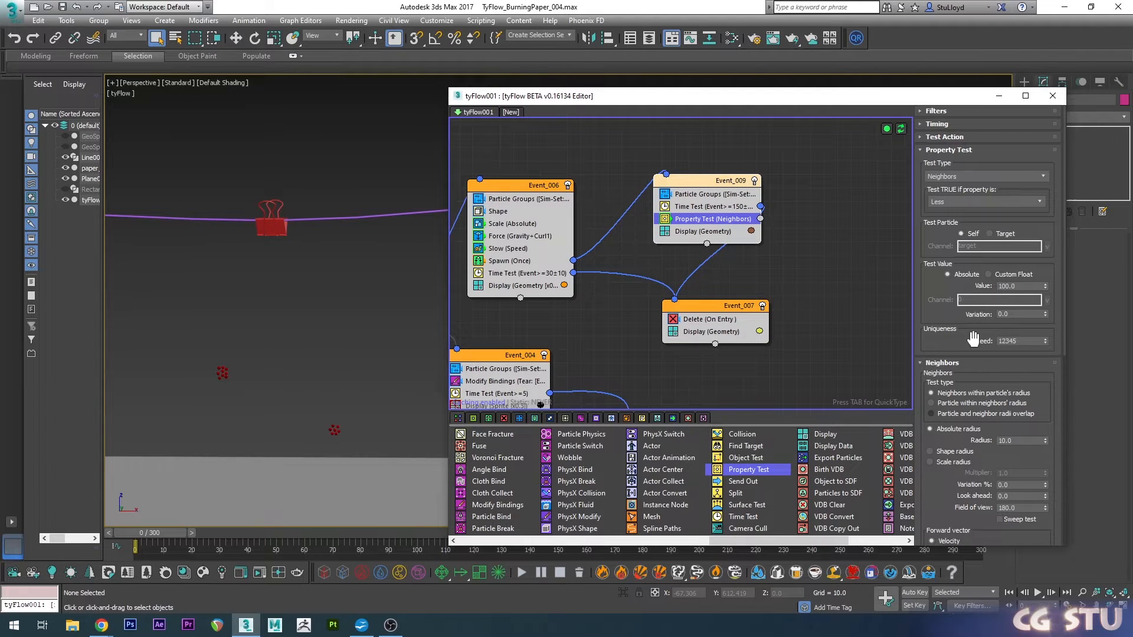
- Make the neighbour test true when the property is Less or Equal to a value of 5
scroll(936, 333, down, 5)
scroll(972, 371, down, 3)
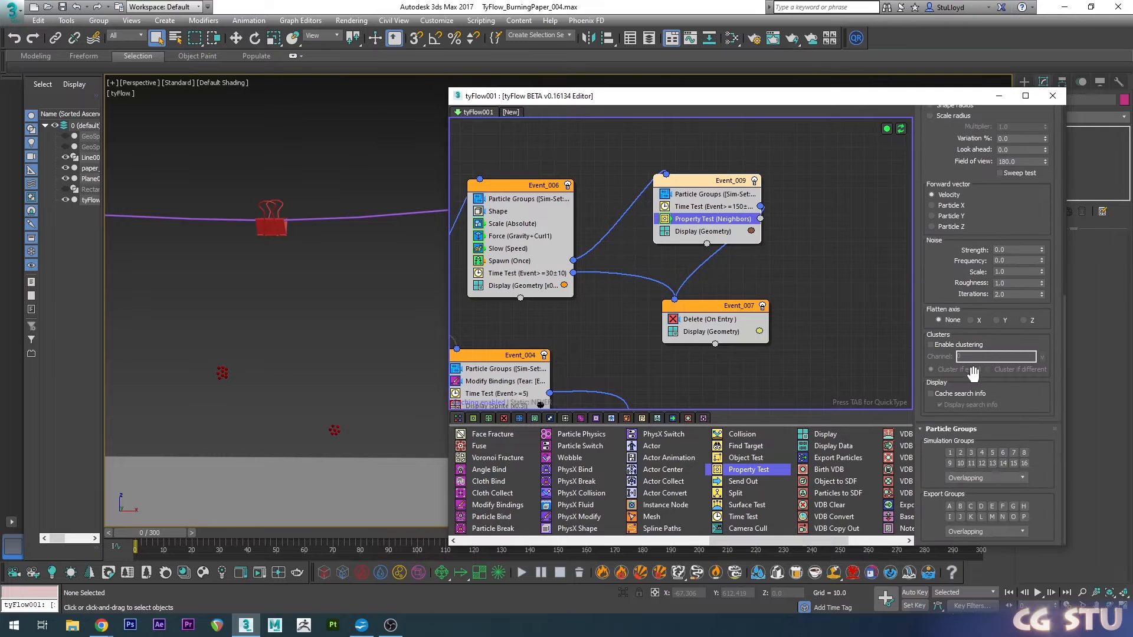
scroll(977, 197, up, 8)
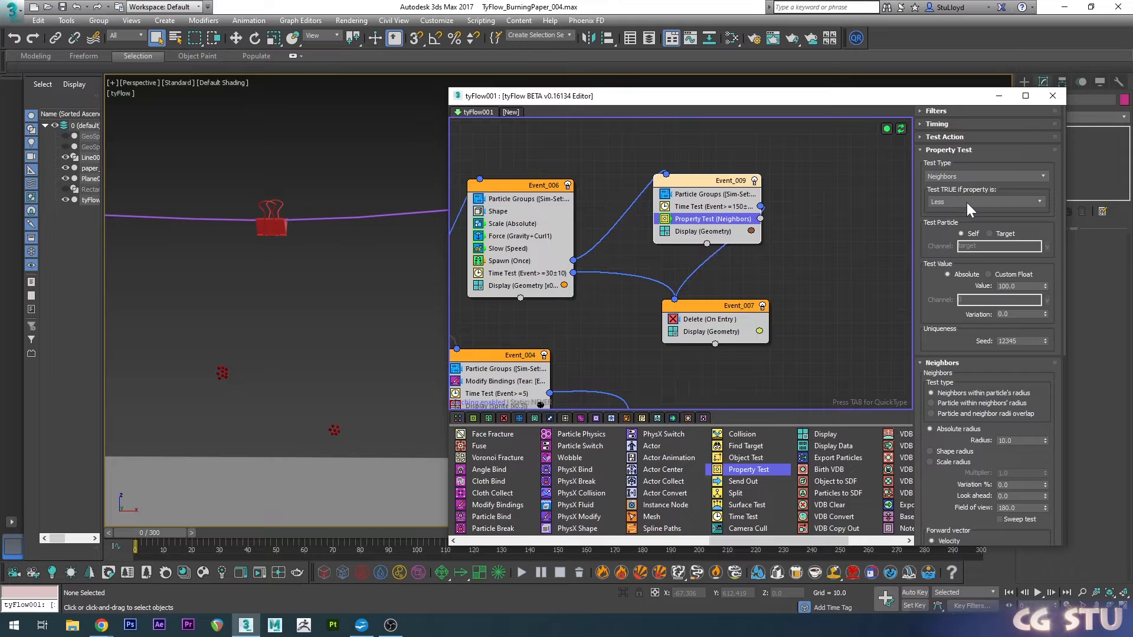
click(967, 203)
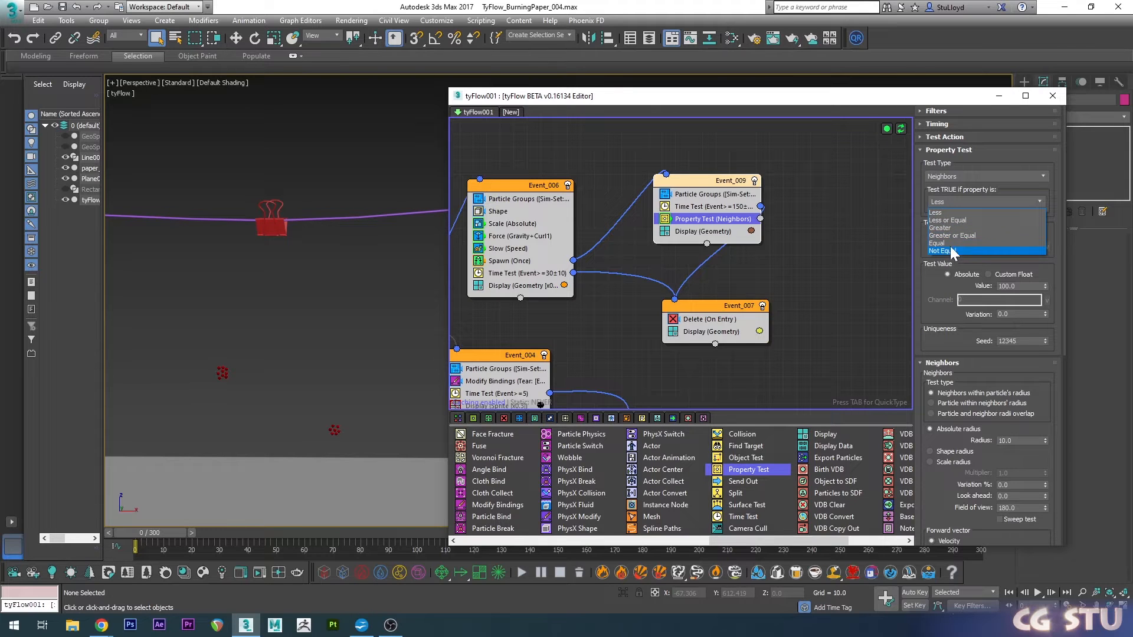
click(953, 221)
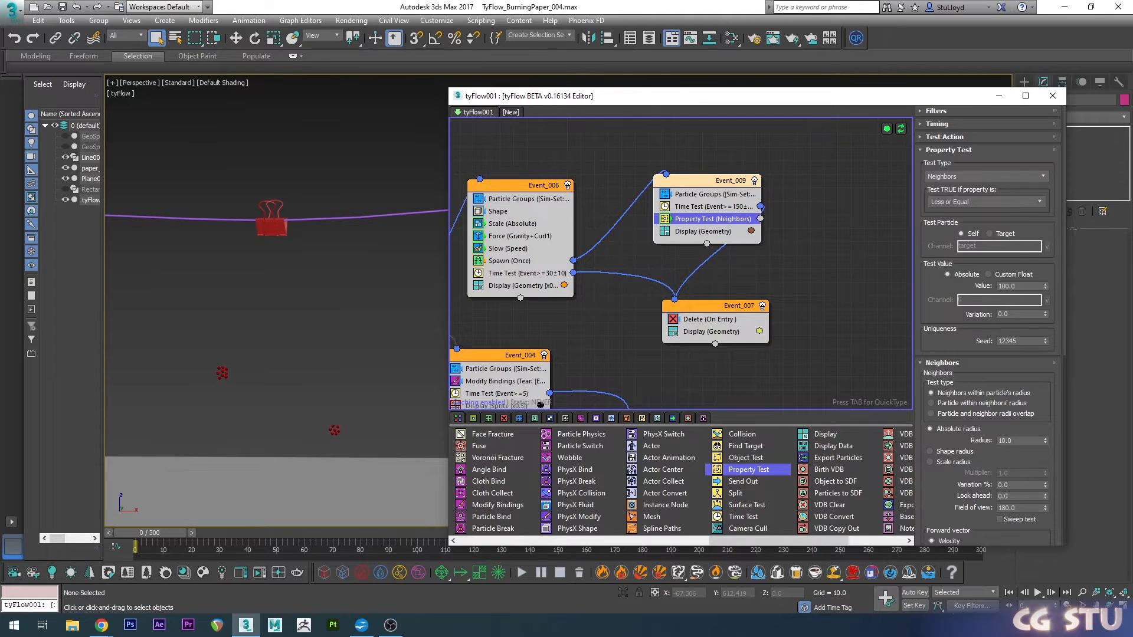
double_click(1017, 285)
text(5)
key(Return)
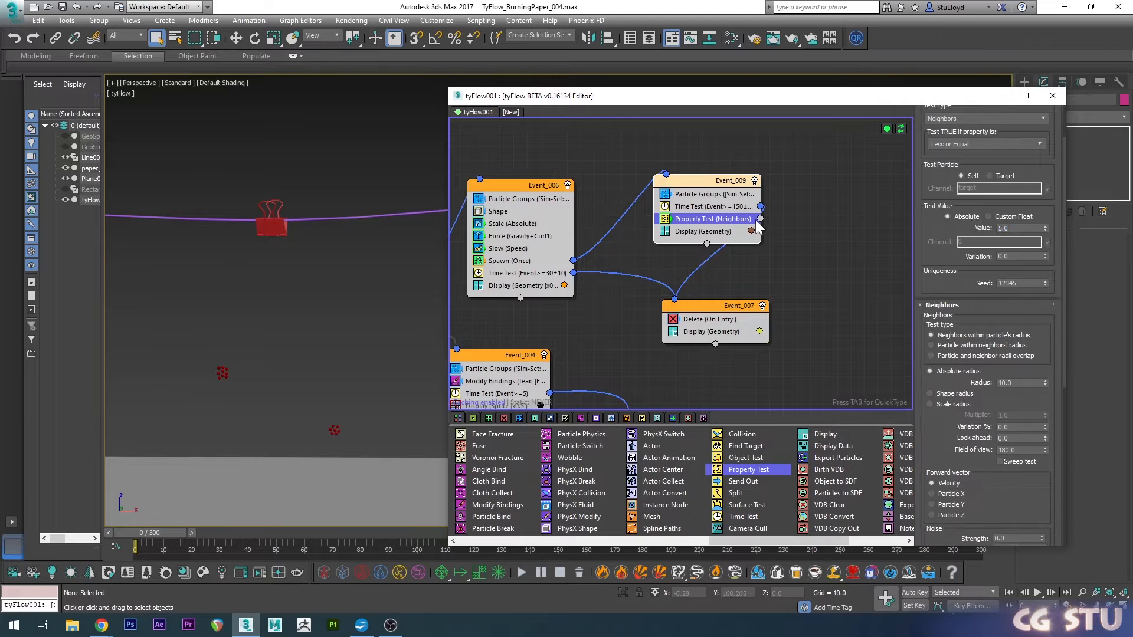
- Wire the Property Test output of Event_009 to the Event_007 delete event and scrub the simulation to check it
mouse_move(760, 219)
mouse_down()
mouse_move(810, 214)
mouse_move(675, 300)
mouse_up()
mouse_move(164, 533)
mouse_down()
mouse_move(441, 532)
mouse_move(304, 536)
mouse_move(373, 534)
mouse_up()
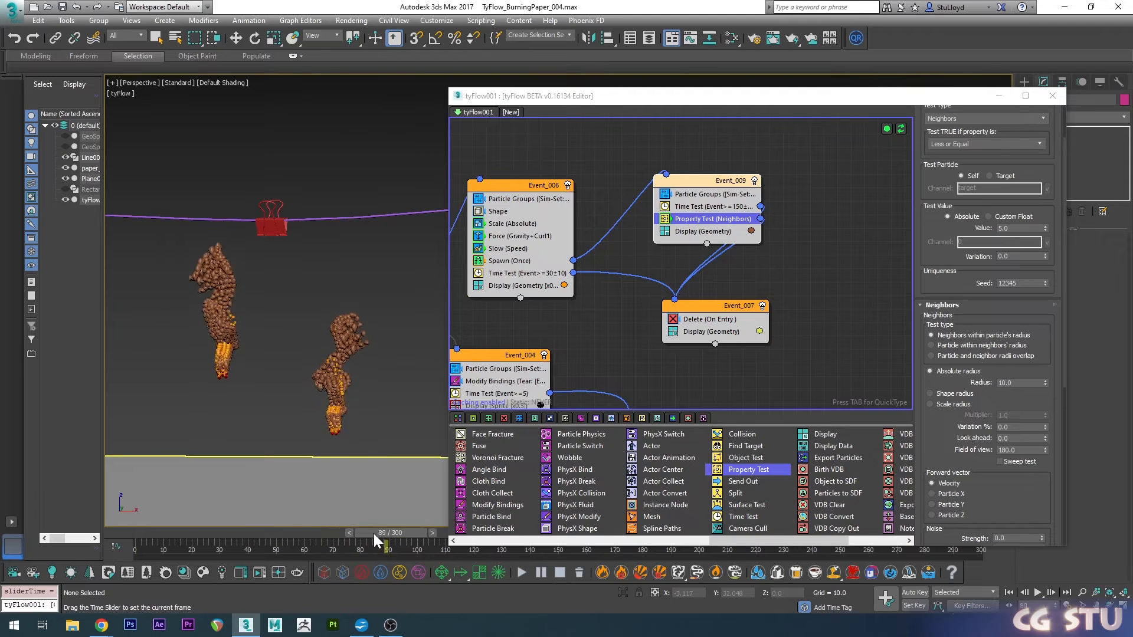
key(Home)
- Set the neighbour search's absolute radius to 0.2, preview the particle trail, and return to frame 0
double_click(1006, 383)
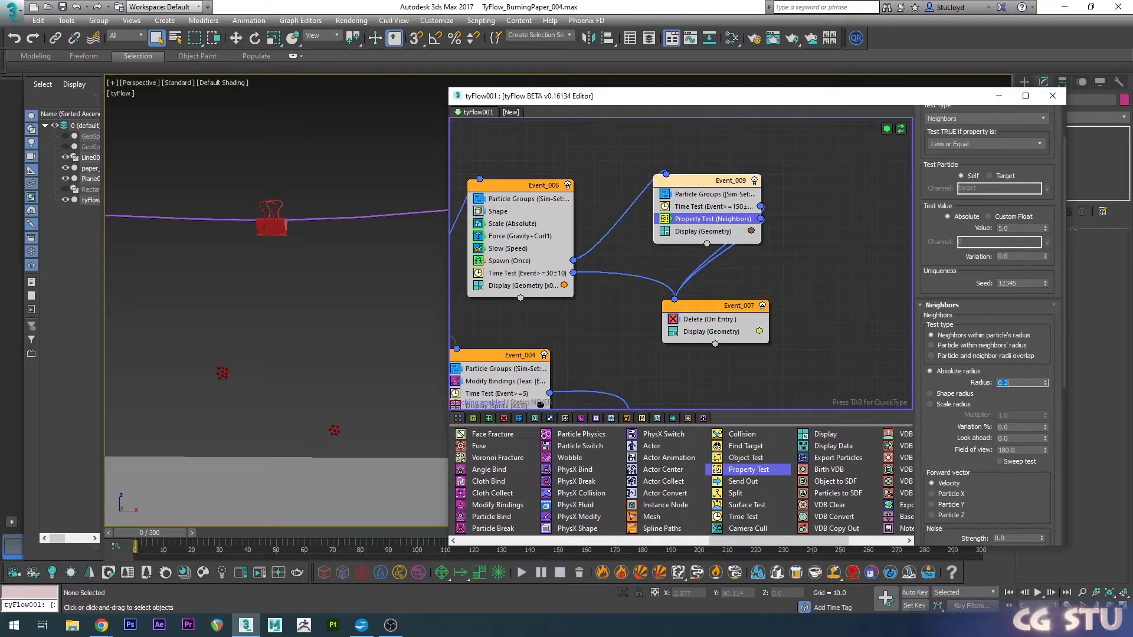
mouse_move(151, 533)
mouse_down()
mouse_move(391, 514)
mouse_move(325, 514)
mouse_move(478, 485)
mouse_move(315, 487)
mouse_move(324, 485)
mouse_up()
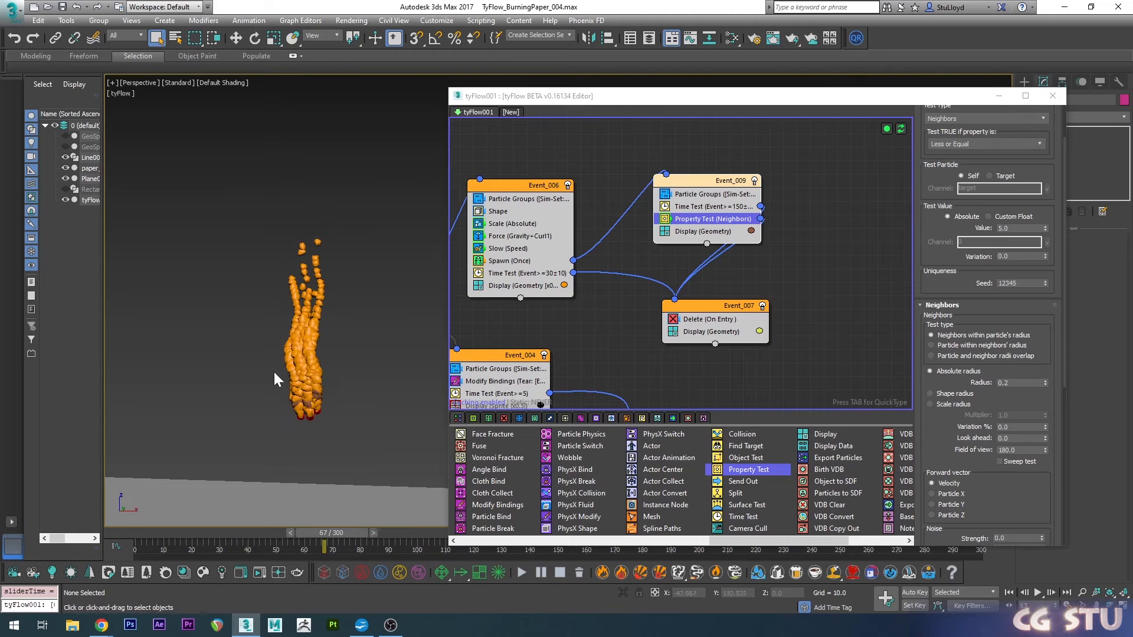
mouse_move(343, 531)
mouse_down()
mouse_move(185, 530)
mouse_move(333, 495)
mouse_up()
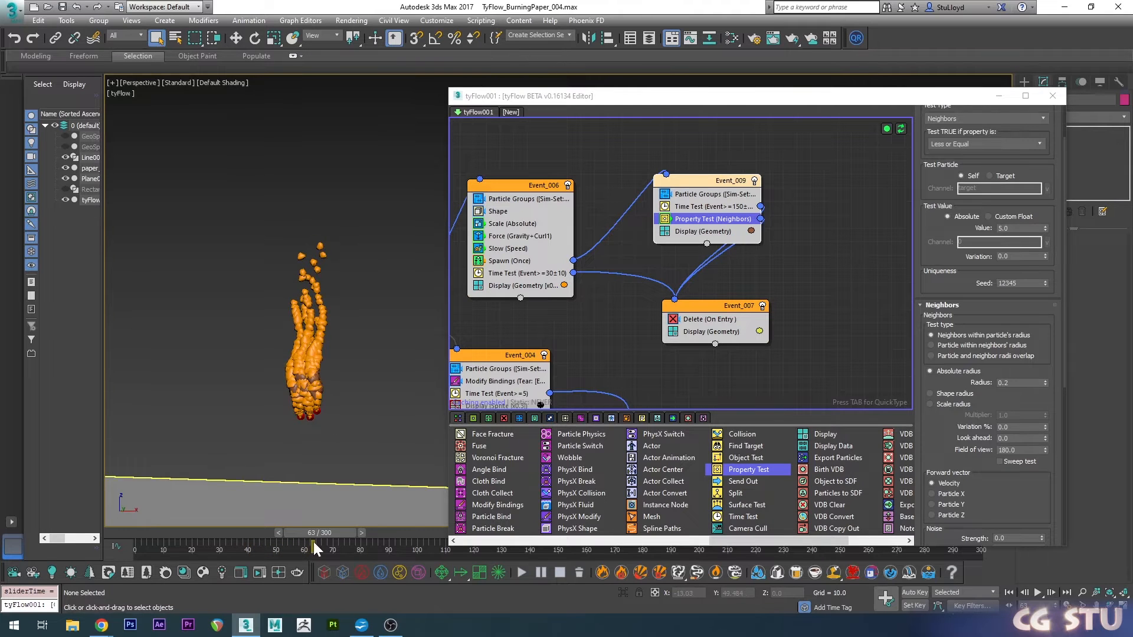
key(Home)
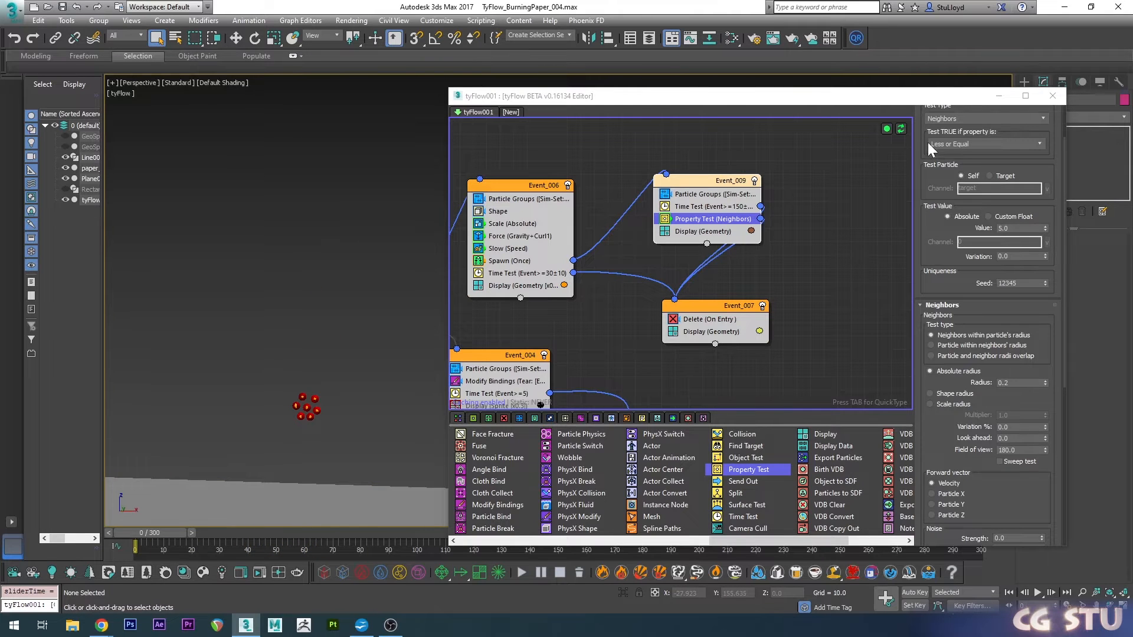
- Set the Property Test's timing to On Event Entry and scrub through the simulation to check the smoke particles
scroll(931, 142, up, 2)
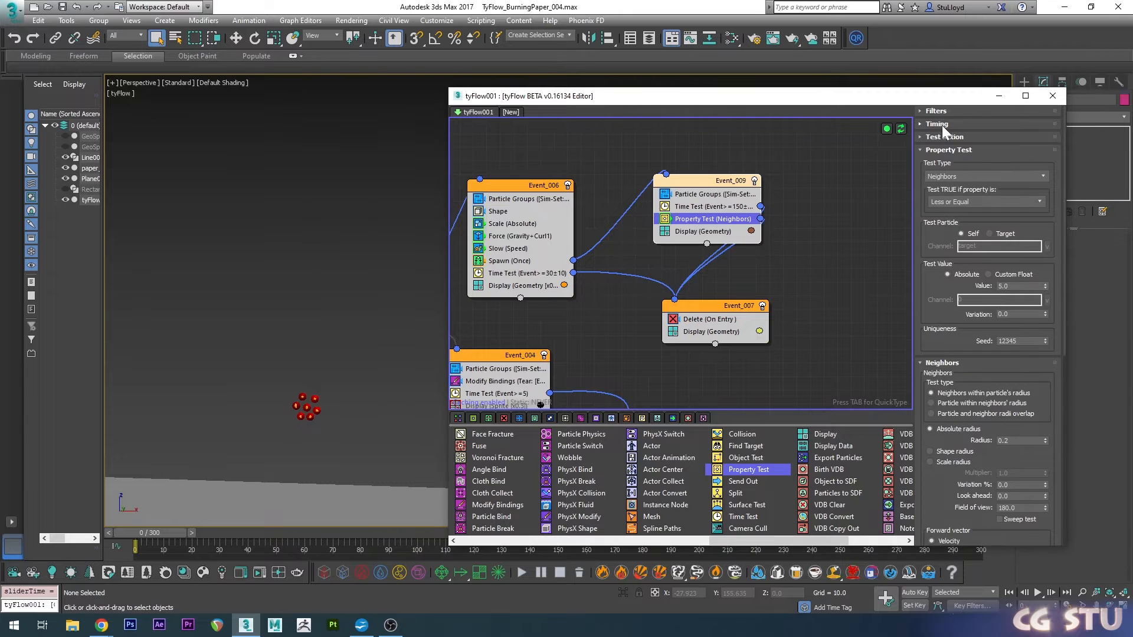
click(942, 125)
click(943, 139)
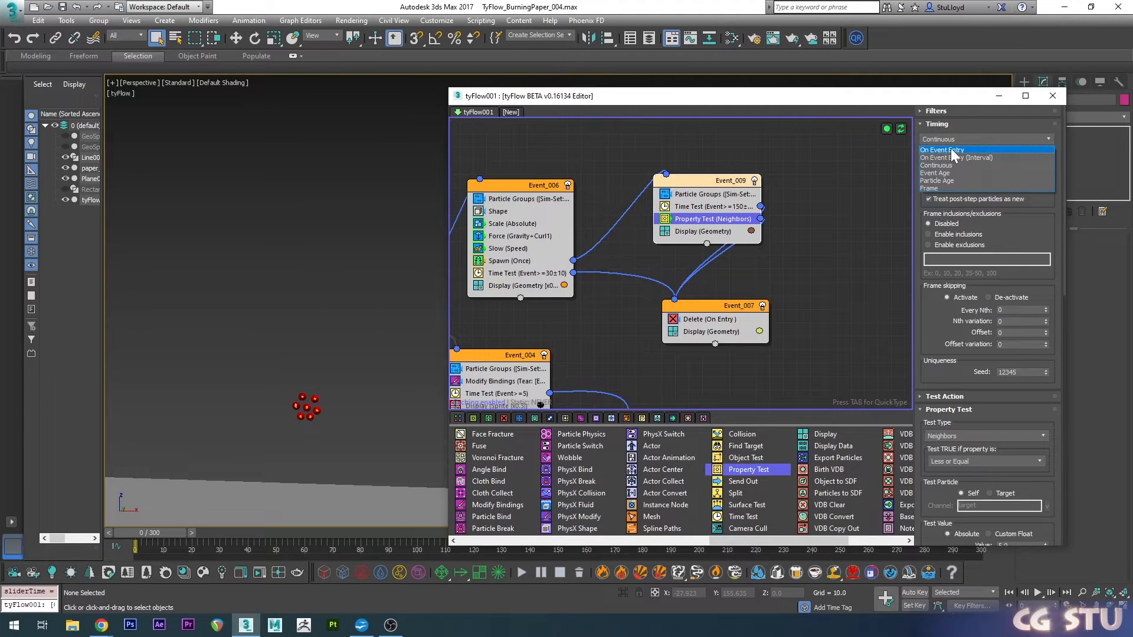
click(952, 151)
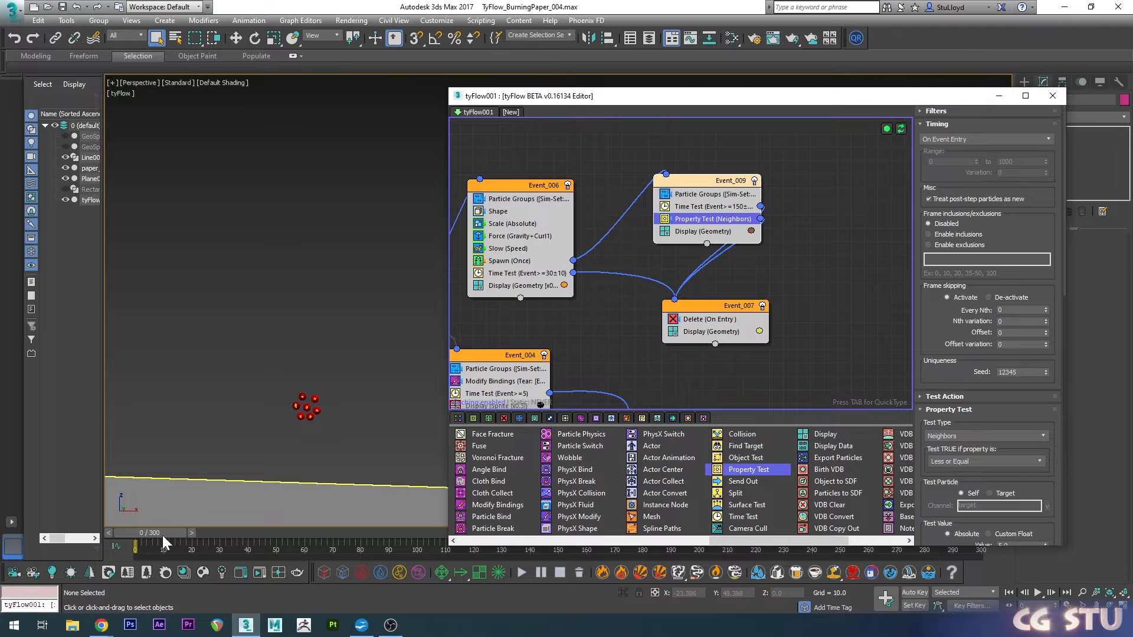
mouse_move(157, 535)
mouse_down()
mouse_move(239, 510)
mouse_move(434, 501)
mouse_up()
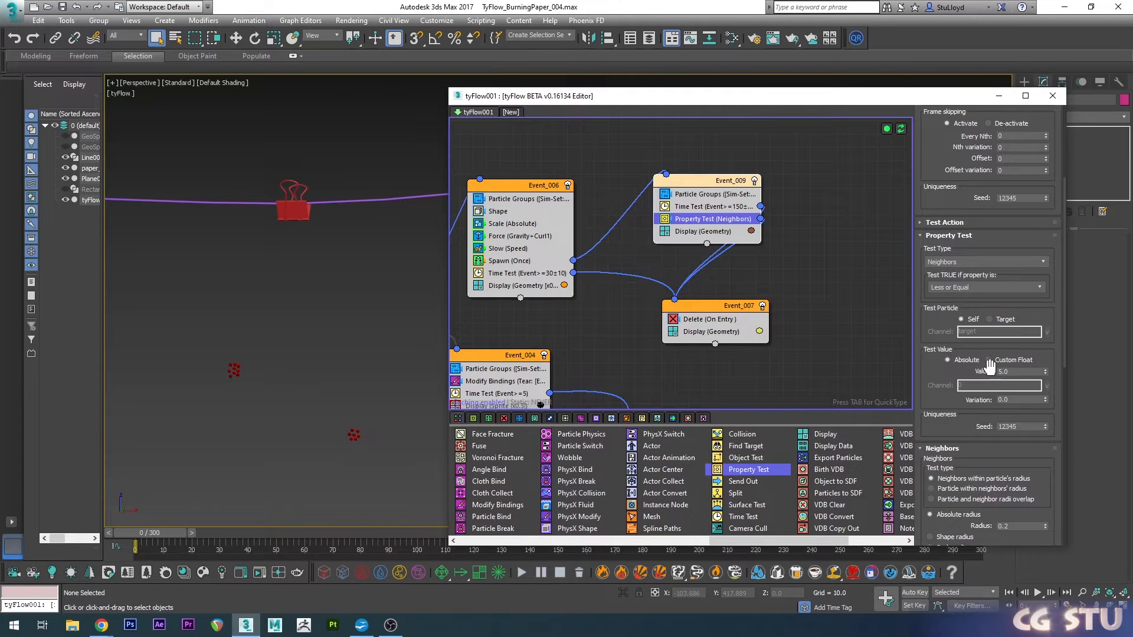
- Raise the neighbour test value to 8 and scrub through the simulation to check it
text(8)
key(Return)
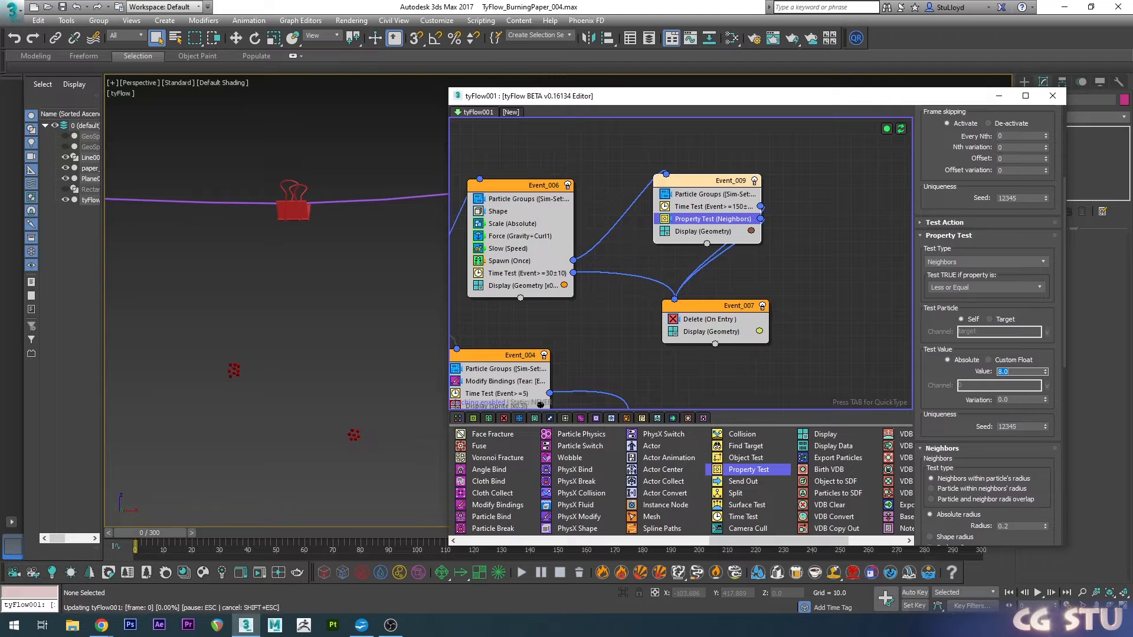
drag(171, 529, 596, 455)
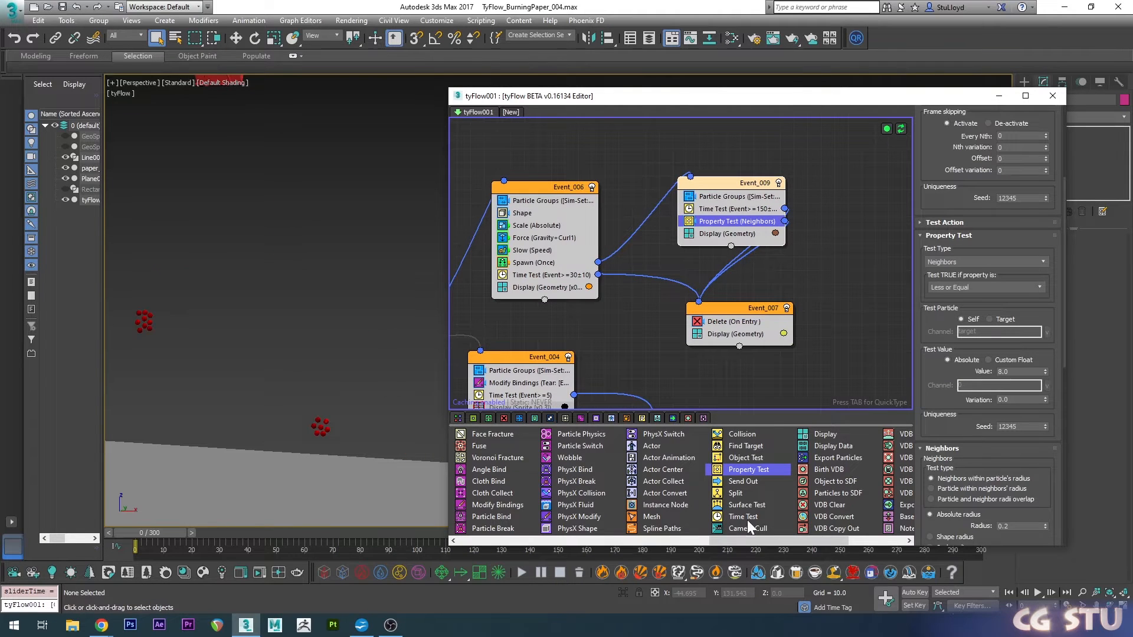
- Add a Scale operator below Particle Groups in Event_009 and set its mode to Absolute
drag(728, 540, 590, 550)
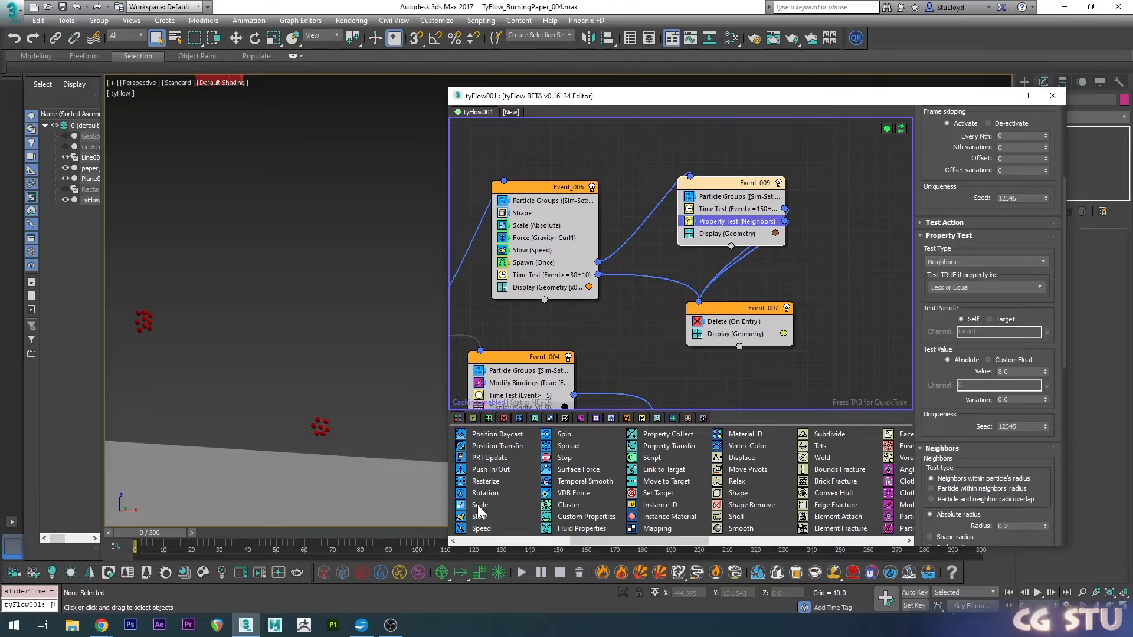
mouse_move(477, 505)
mouse_down()
mouse_move(642, 366)
mouse_move(732, 214)
mouse_up()
click(965, 166)
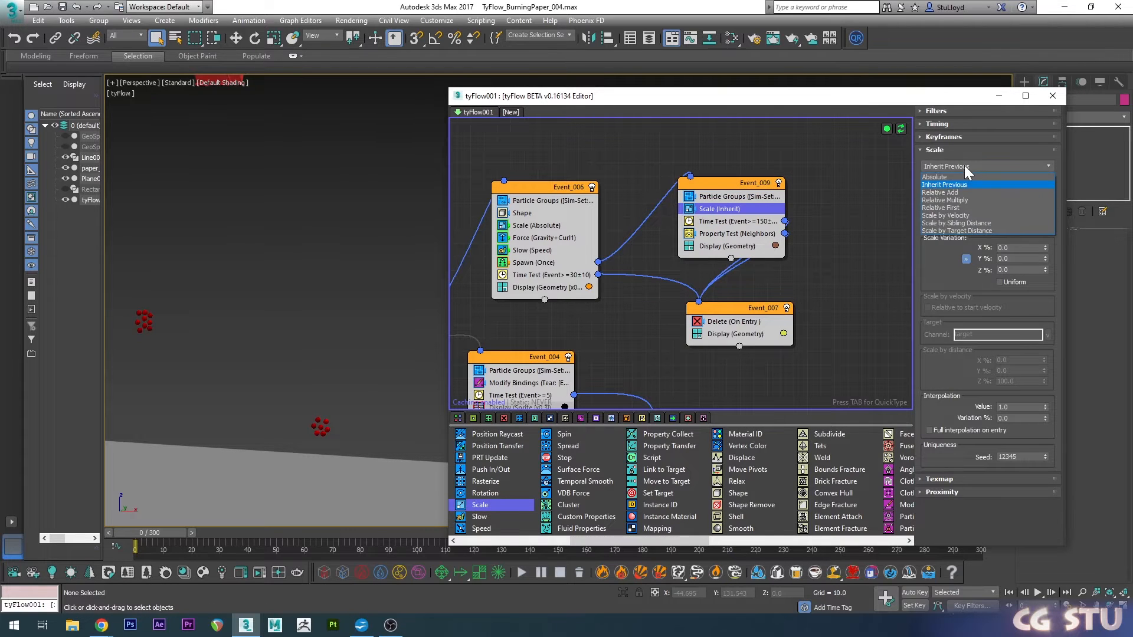
click(951, 176)
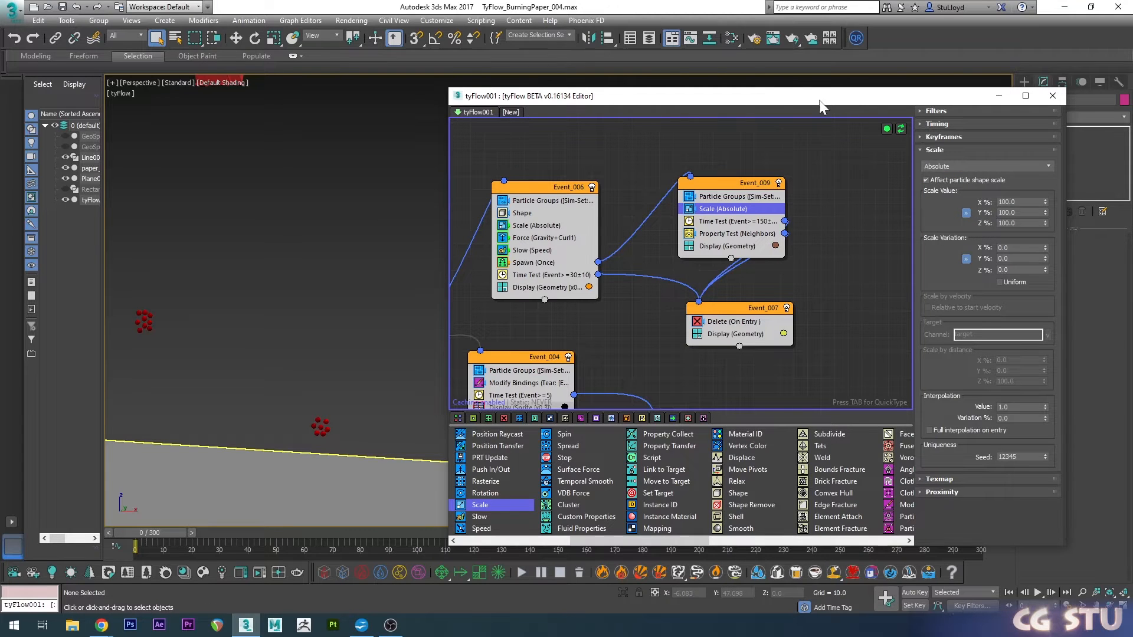
drag(757, 100, 771, 76)
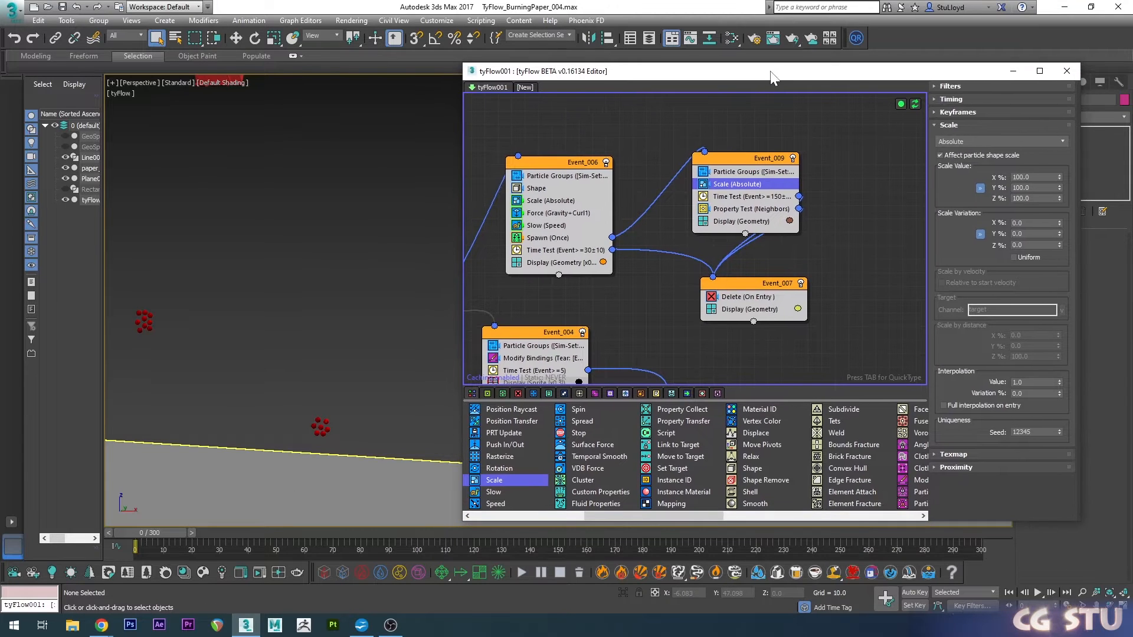
- Turn on Auto Key and key the Scale operator's value at 150% on frame 150
click(915, 593)
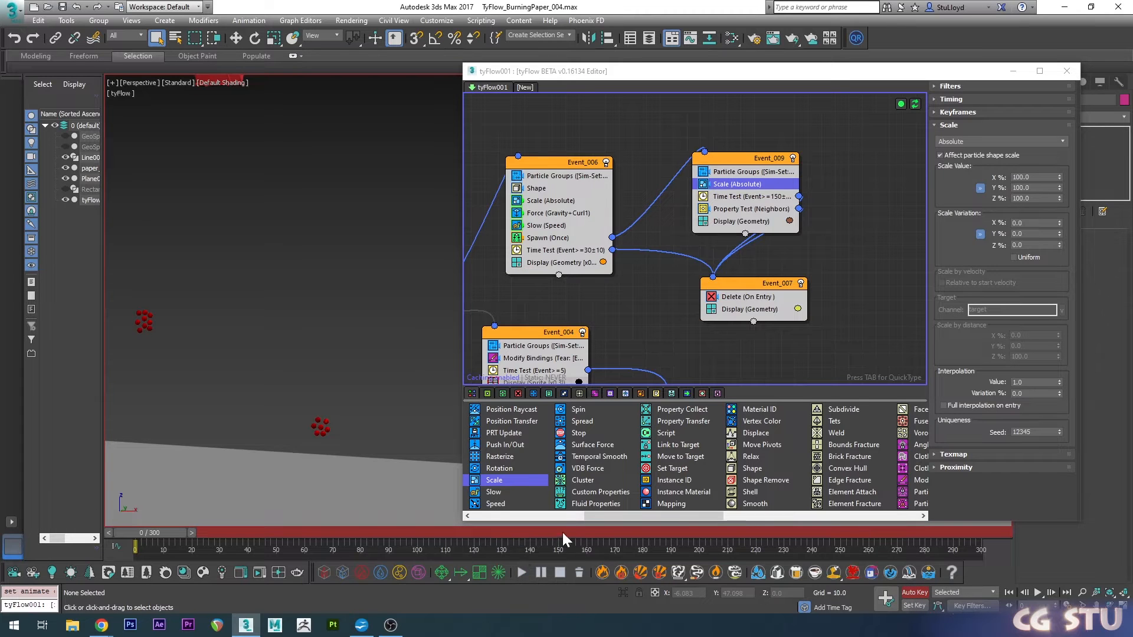
click(558, 530)
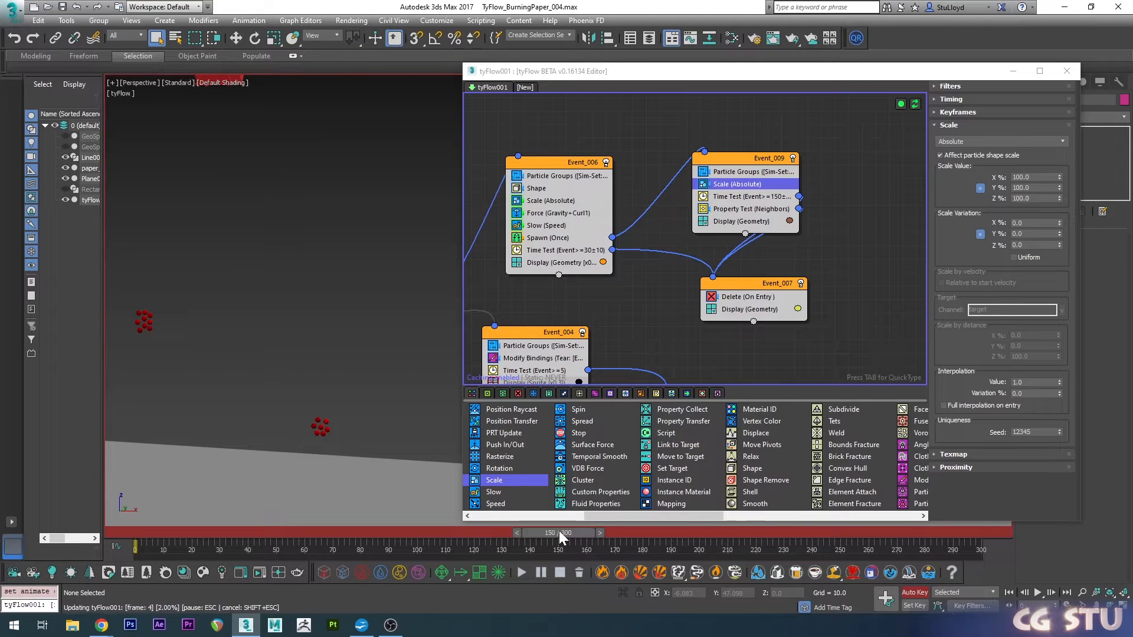
double_click(1035, 177)
text(1)
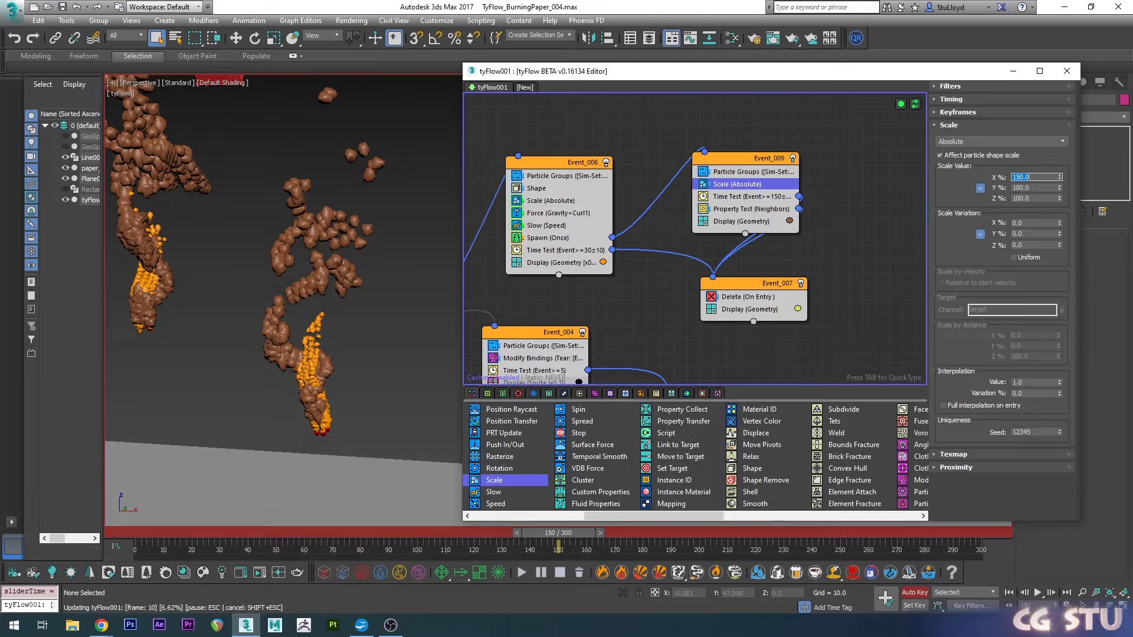
- Key the Scale operator's value at 20% on frame 0 and turn off Auto Key
drag(559, 533, 116, 538)
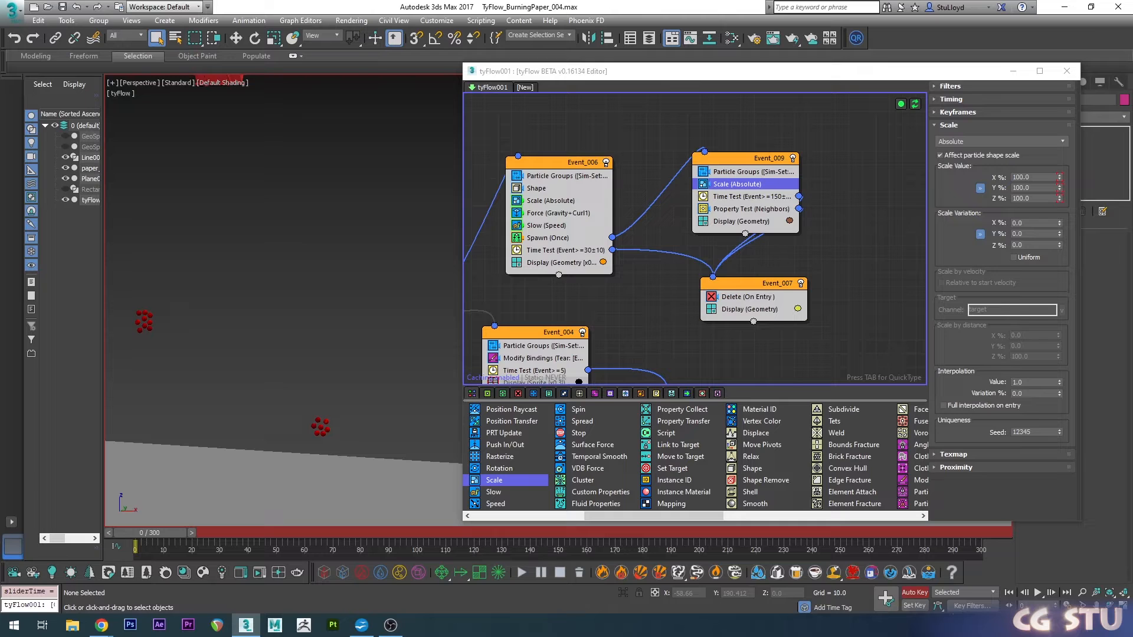
click(988, 184)
text(20)
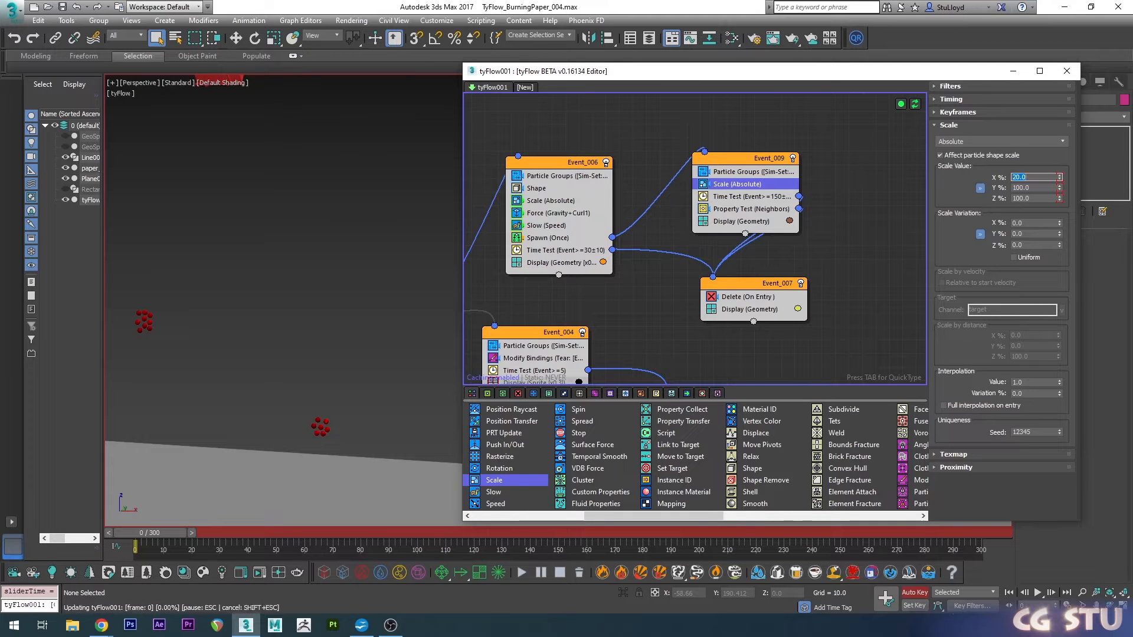
key(Return)
click(920, 593)
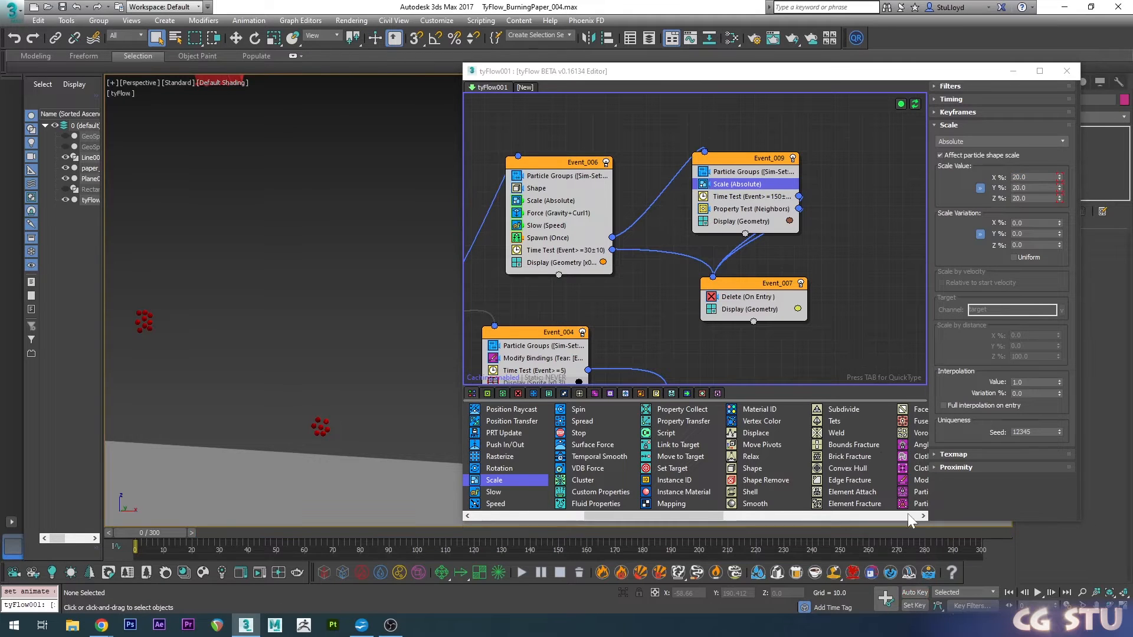
- Synchronize the Scale operator's keyframes to Event Age and set its timing to Continuous
click(956, 112)
click(971, 135)
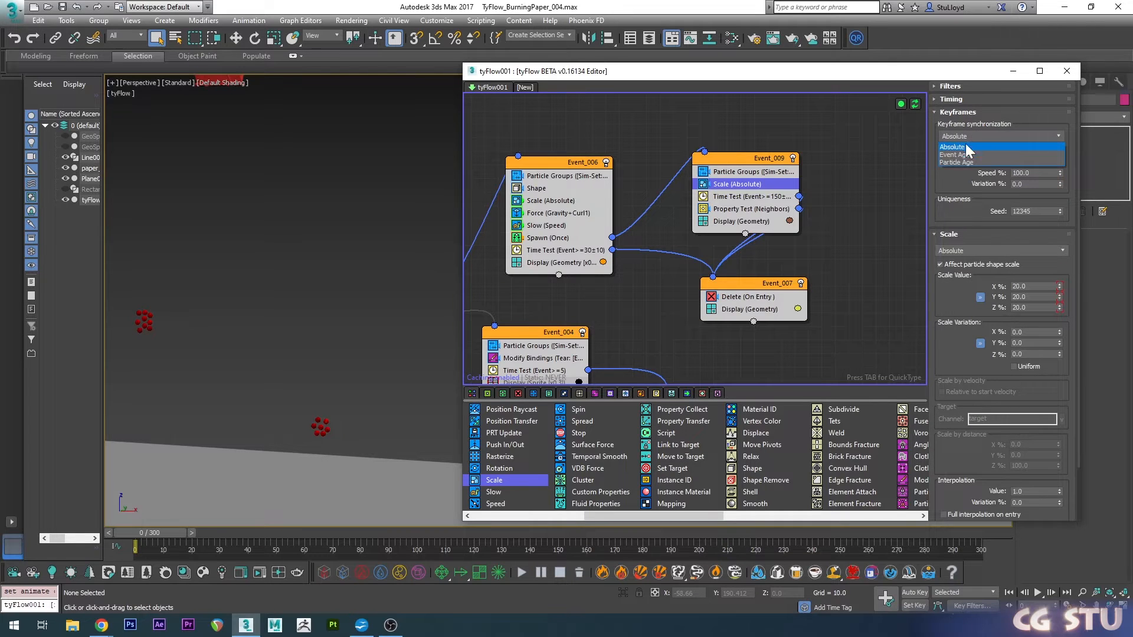
click(957, 152)
click(958, 100)
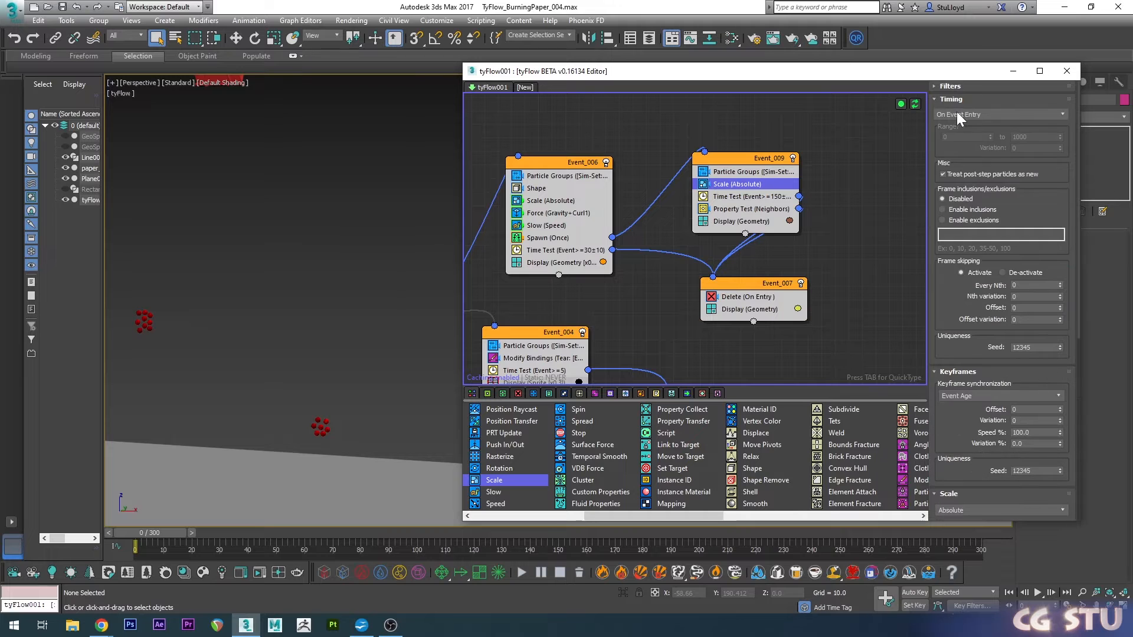
click(957, 113)
click(953, 142)
click(950, 99)
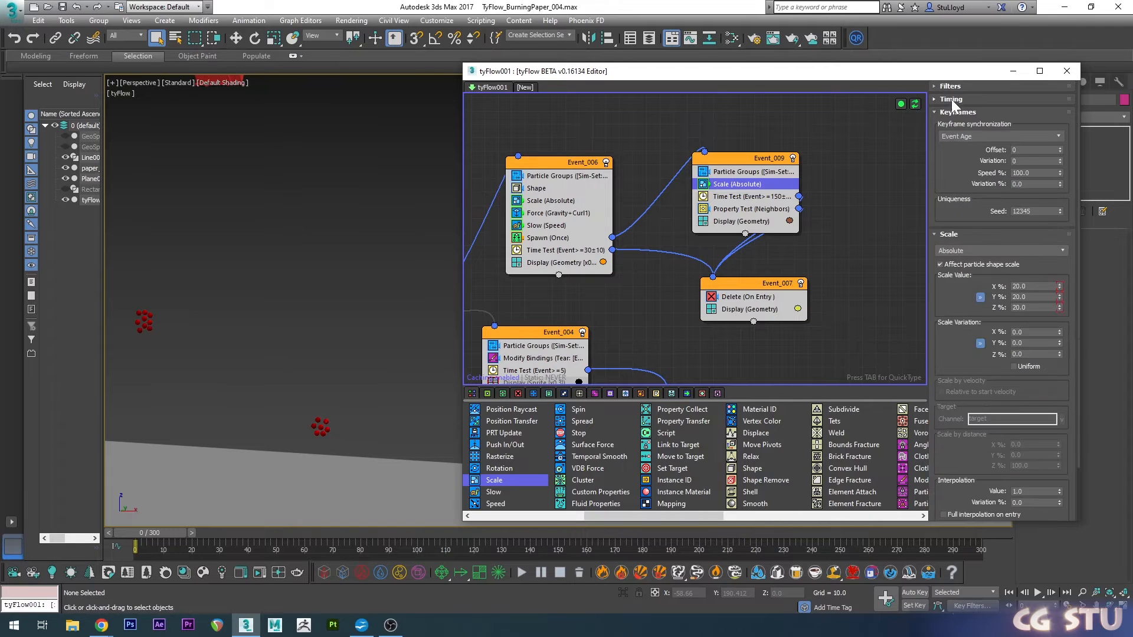
click(965, 112)
- Preview the growing smoke particles around frame 93 and show the settings of the Spawn operator in Event_006
click(401, 532)
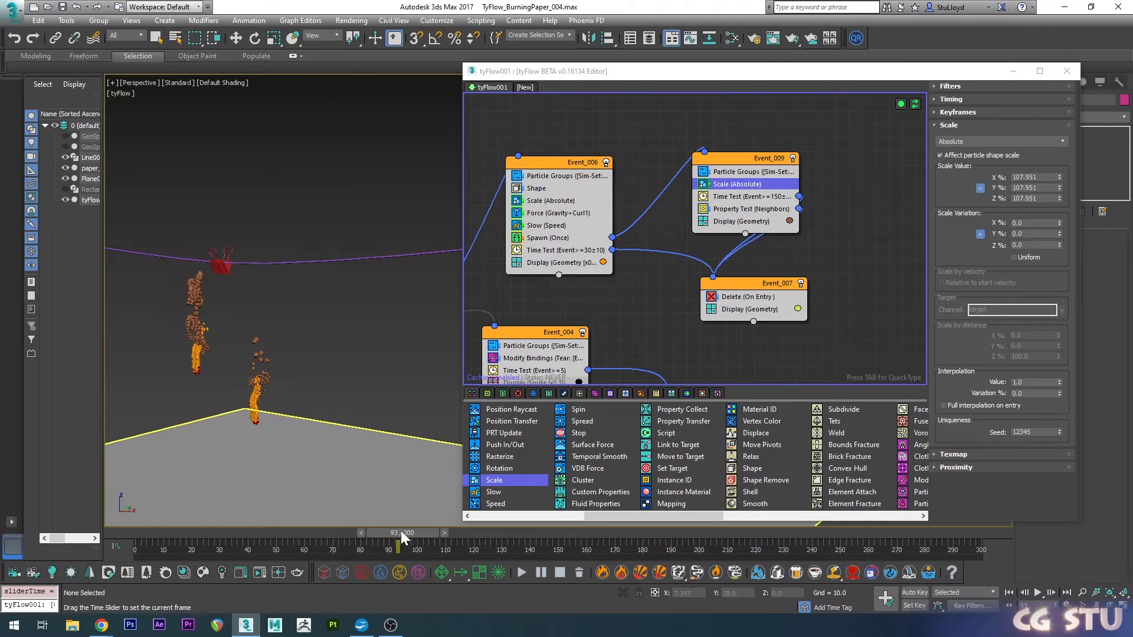
drag(401, 530, 177, 401)
click(546, 240)
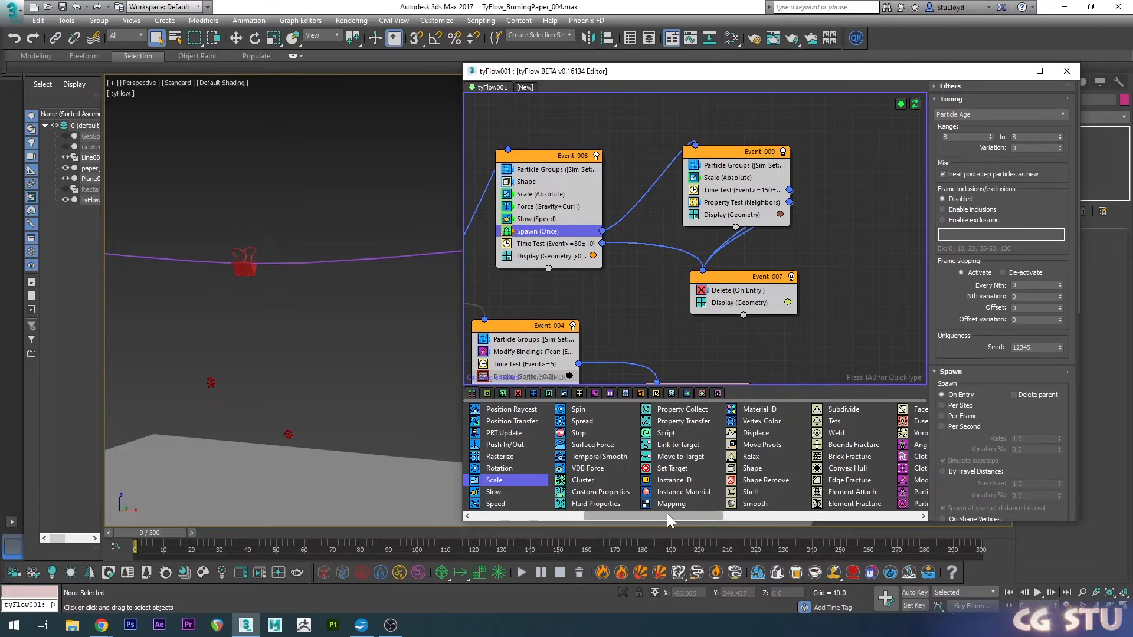
- Add a Force operator below Scale in Event_009 and set its built-in gravity strength to 0.08
drag(666, 513, 610, 515)
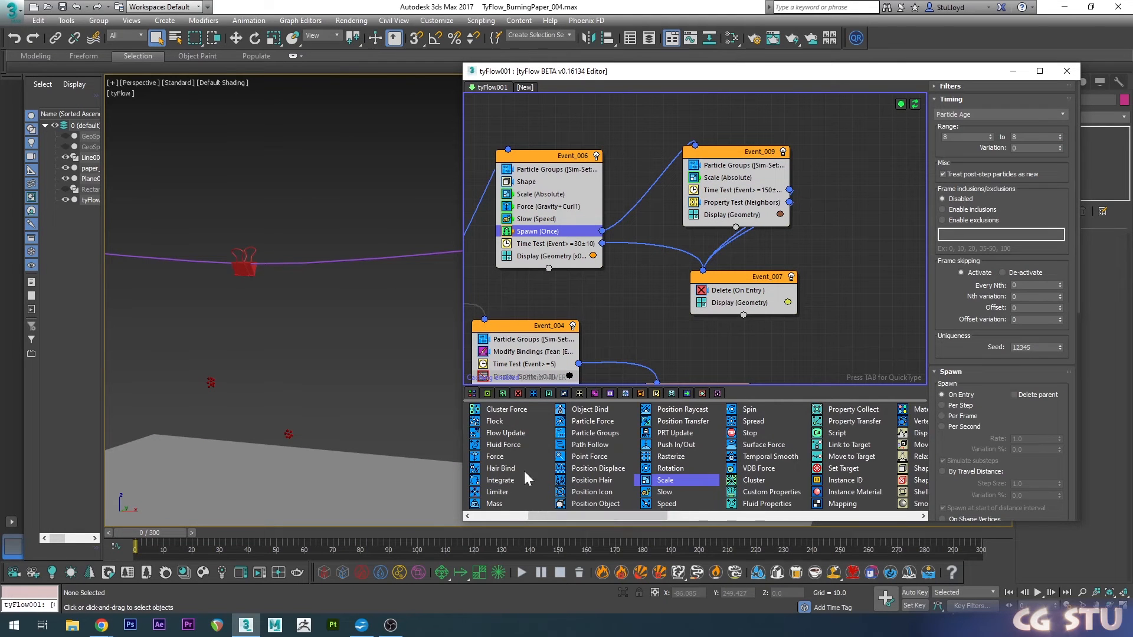
mouse_move(494, 457)
mouse_down()
mouse_move(736, 202)
mouse_move(730, 189)
mouse_up()
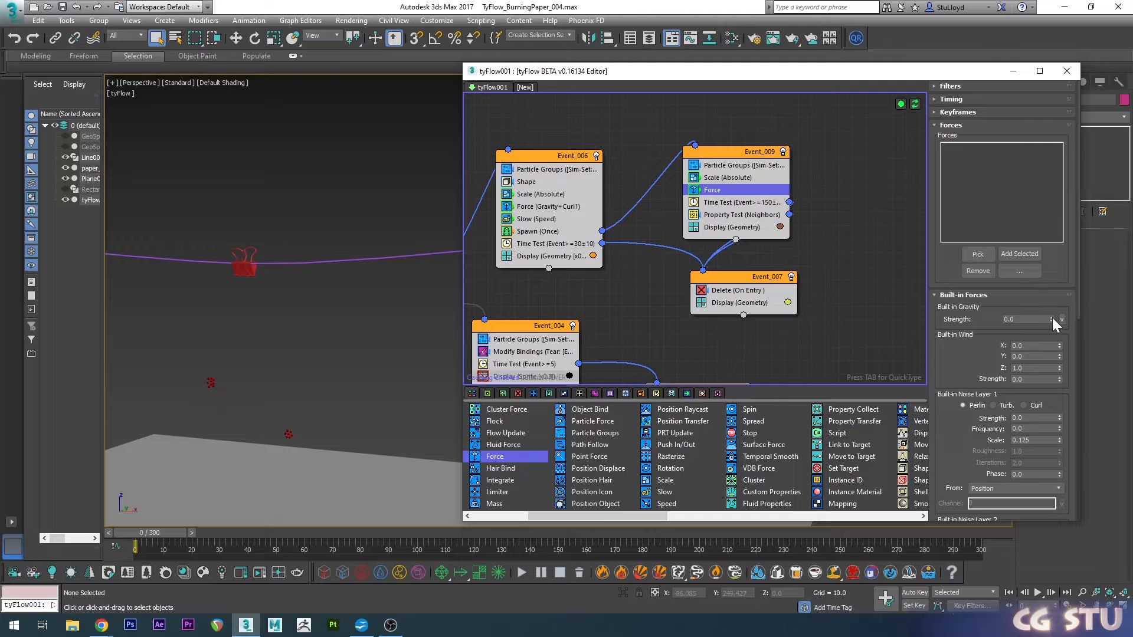
drag(162, 532, 284, 528)
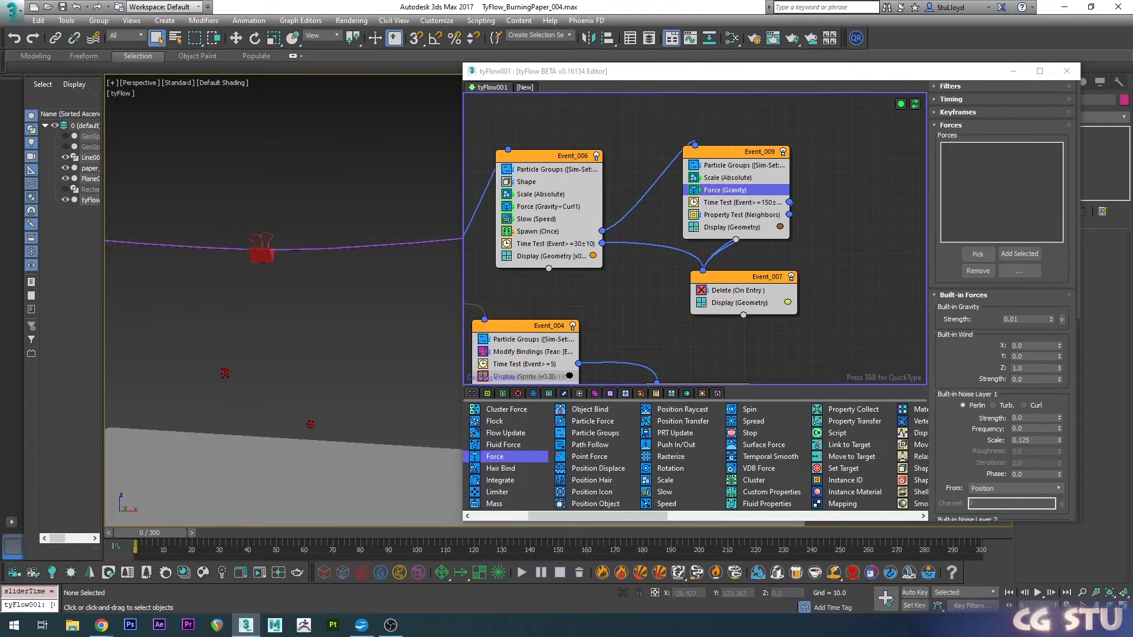
click(1025, 319)
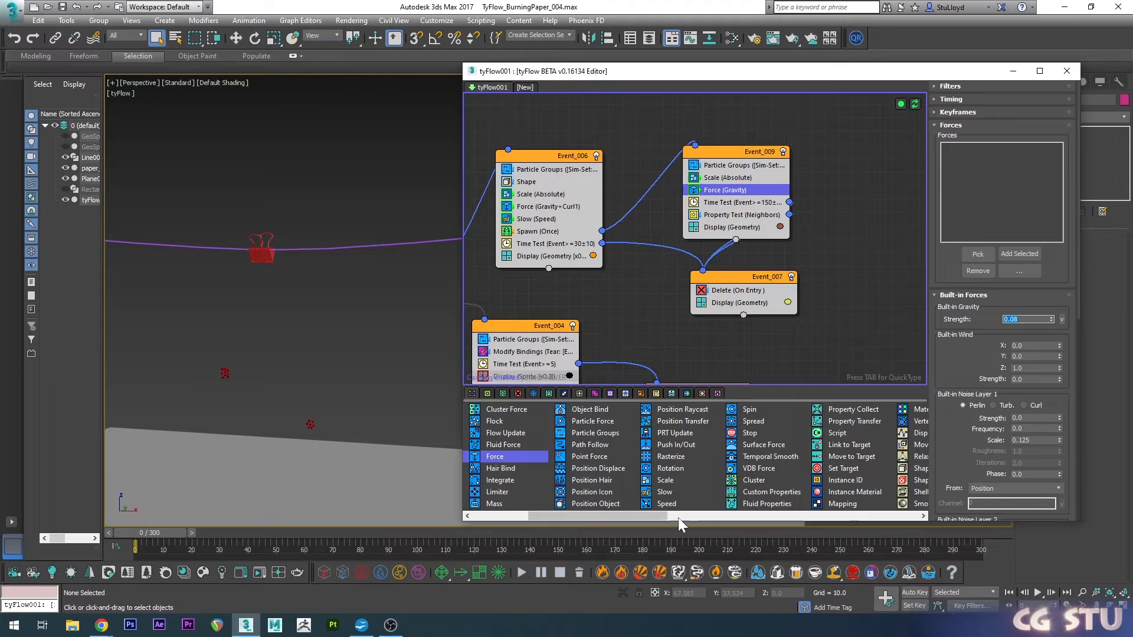
- Add a Slow operator below Force in Event_009, set the Force's gravity strength to 0.01, and preview the simulation
drag(664, 492, 728, 207)
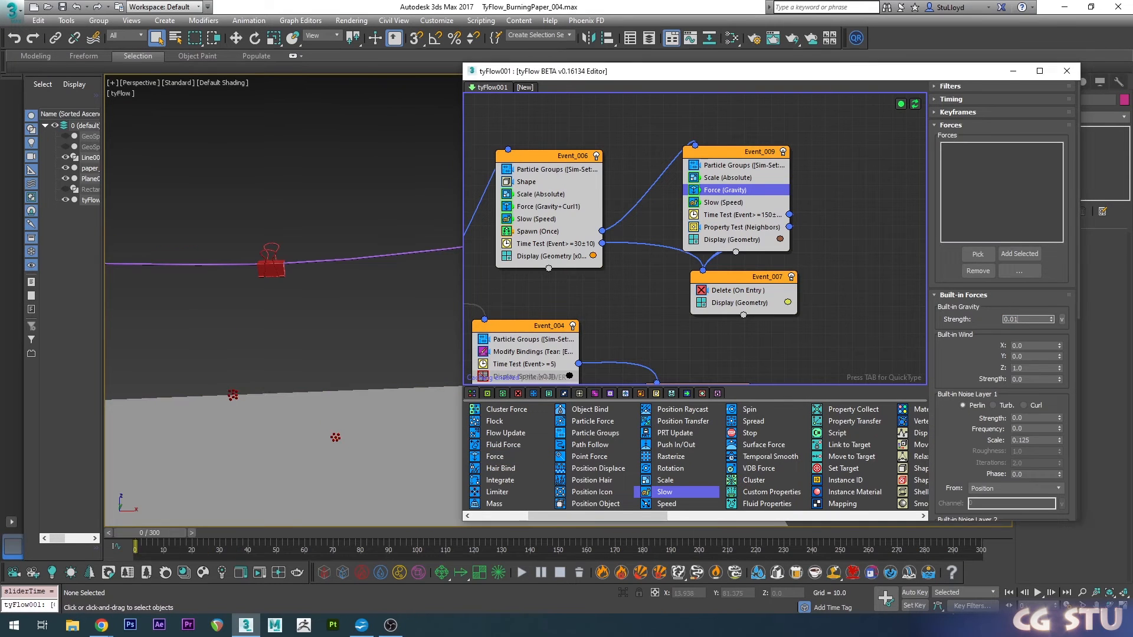
key(Return)
drag(157, 532, 557, 407)
key(Home)
- Unlink the velocity axes of Event_009's Slow operator, set X and Y to 3%, and play back the smoke
click(733, 201)
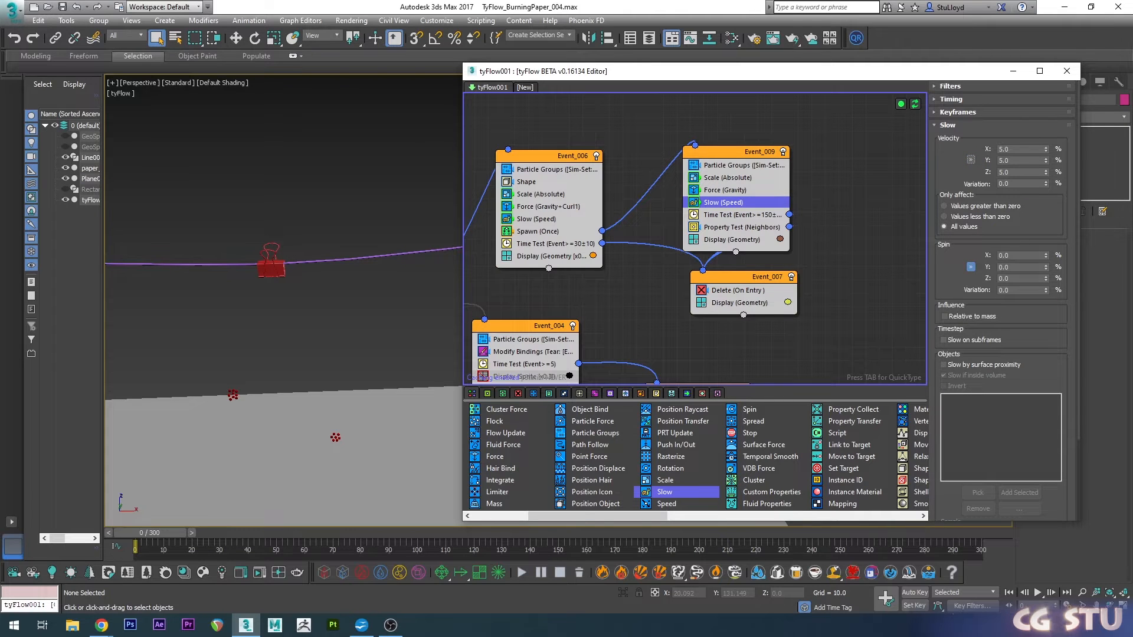
drag(1017, 149, 988, 149)
key(Tab)
key(Return)
key(slash)
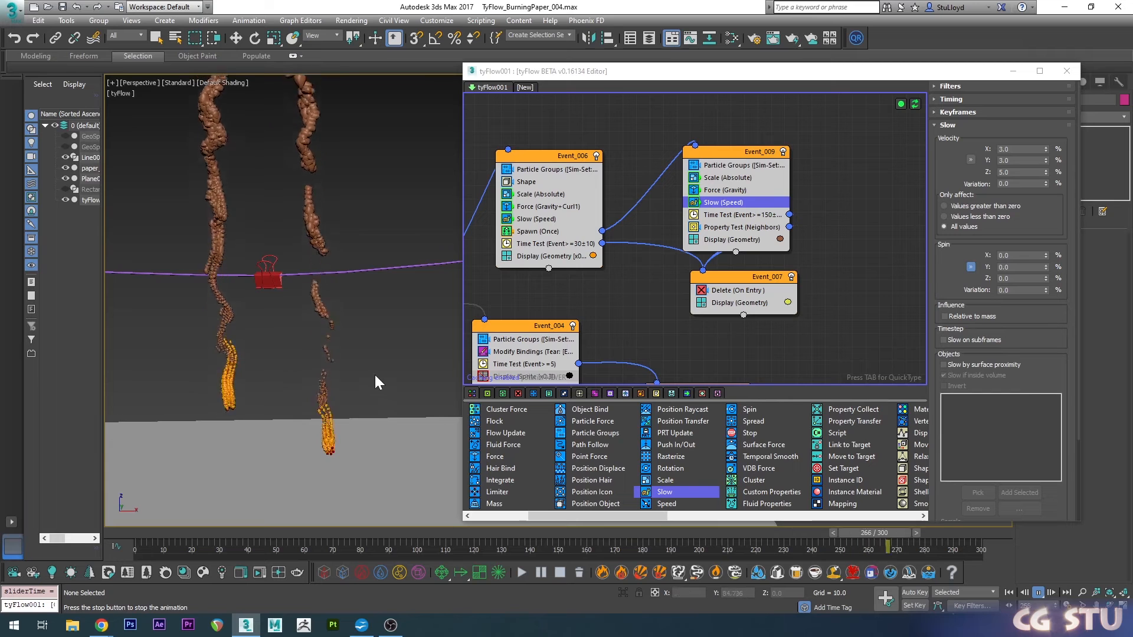
key(Escape)
- Re-enable a disabled neighbour Property Test in Event_001 and the Time Test in Event_003, and preview the smoke between frames 150 and 175
middle_drag(610, 275, 707, 260)
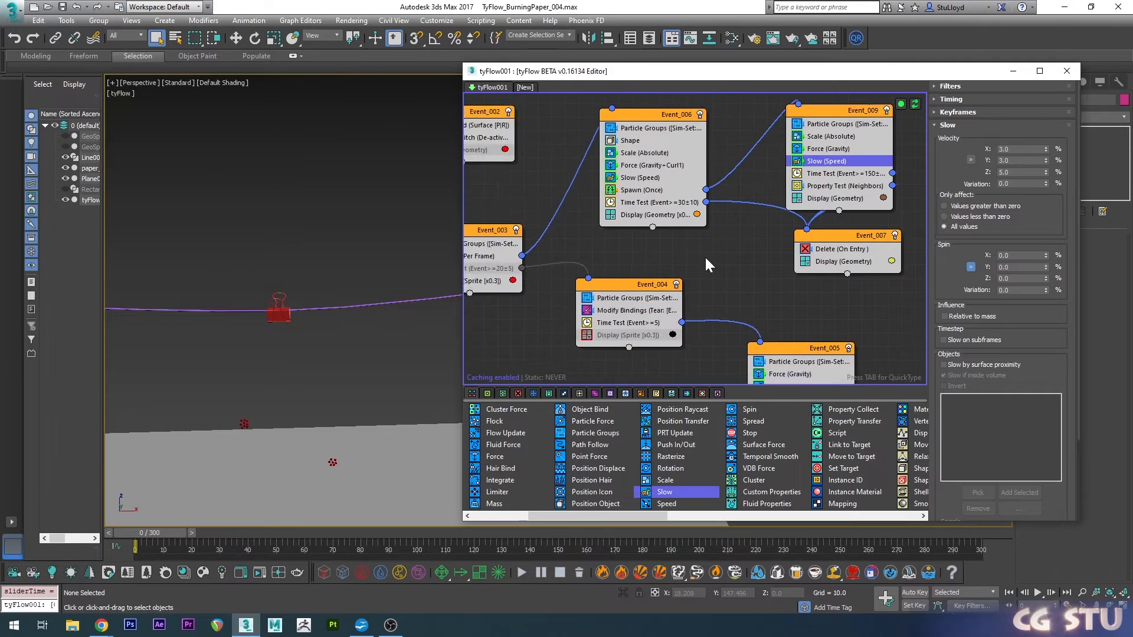
scroll(763, 260, down, 4)
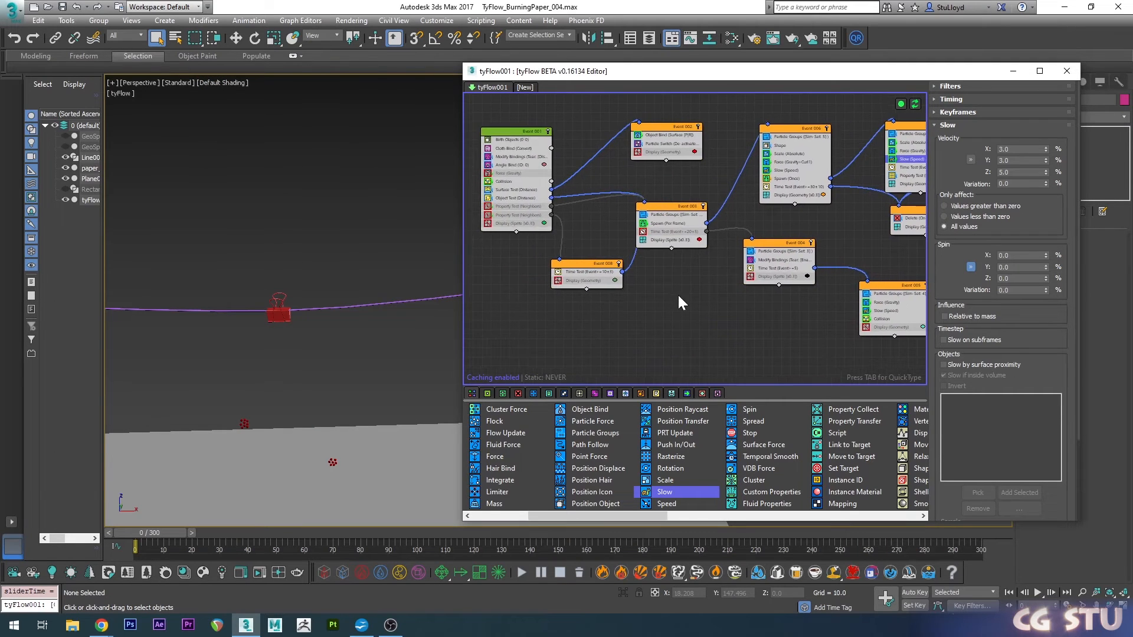
click(496, 217)
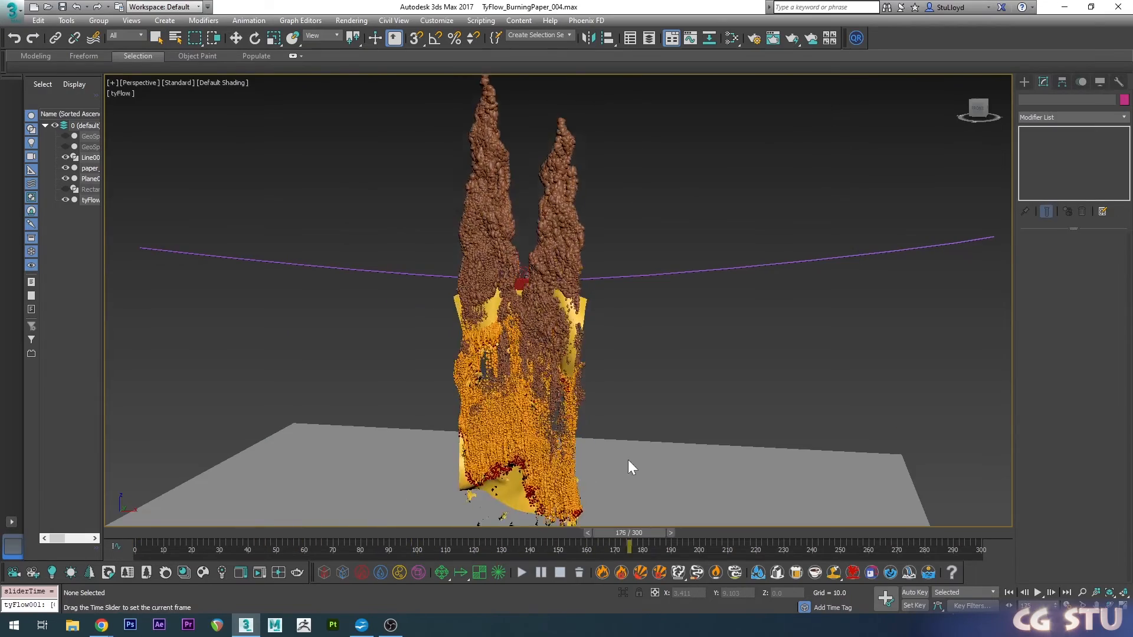
key(comma)
key(comma)
key(comma)
key(comma)
key(comma)
key(comma)
key(comma)
key(comma)
key(comma)
key(comma)
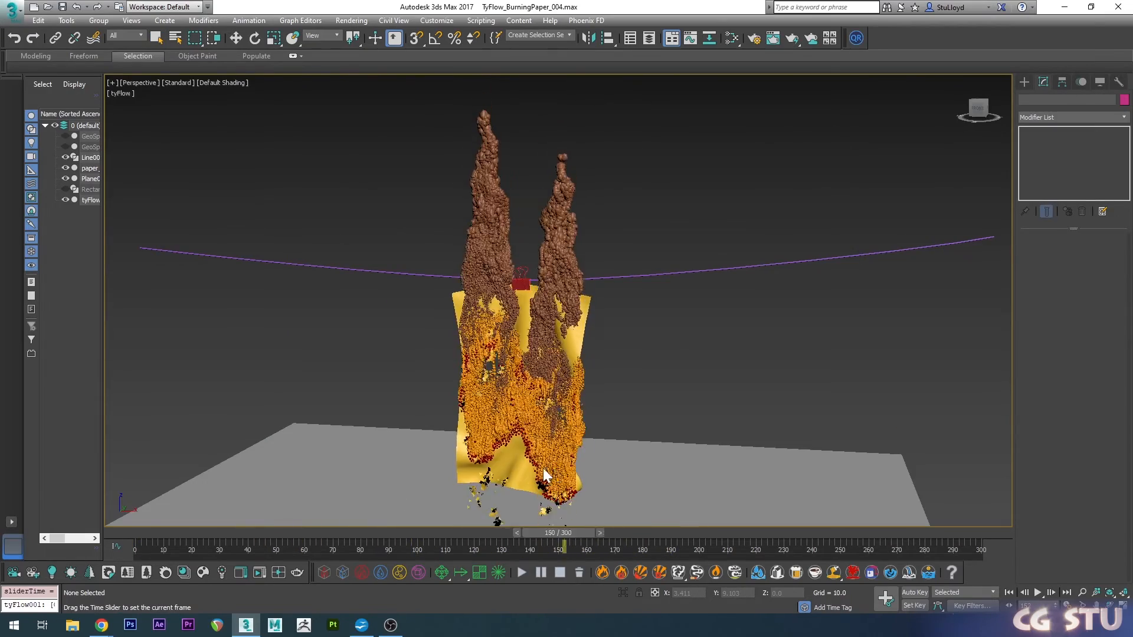
- Set the X and Y velocity of Event_009's Slow operator to 0% and preview the simulation with the editor closed
key(Home)
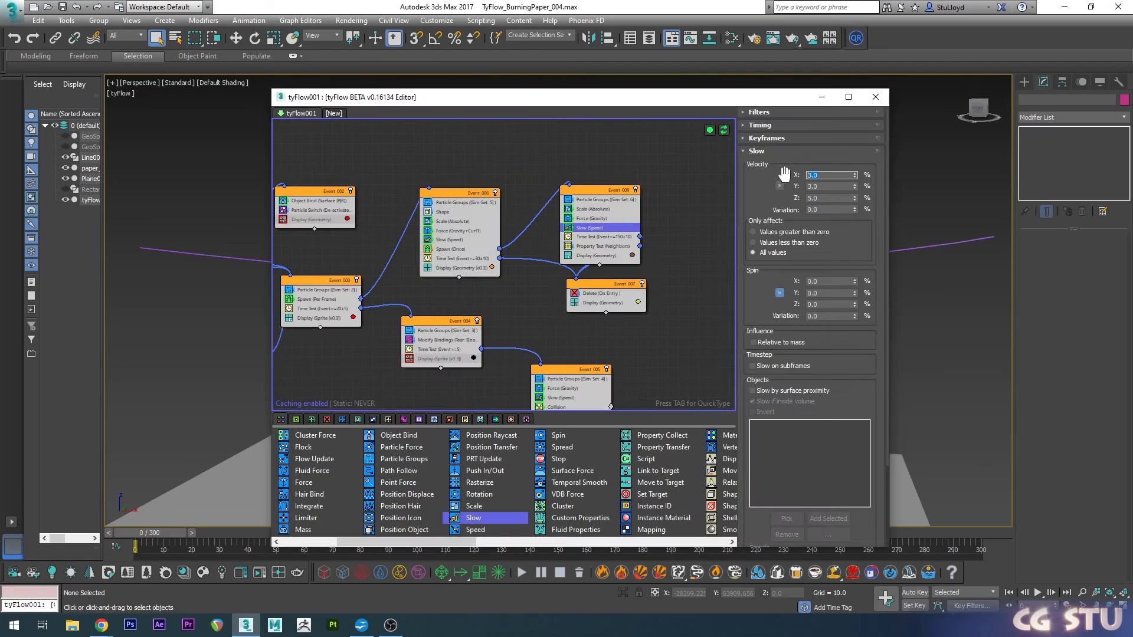
key(Tab)
text(0)
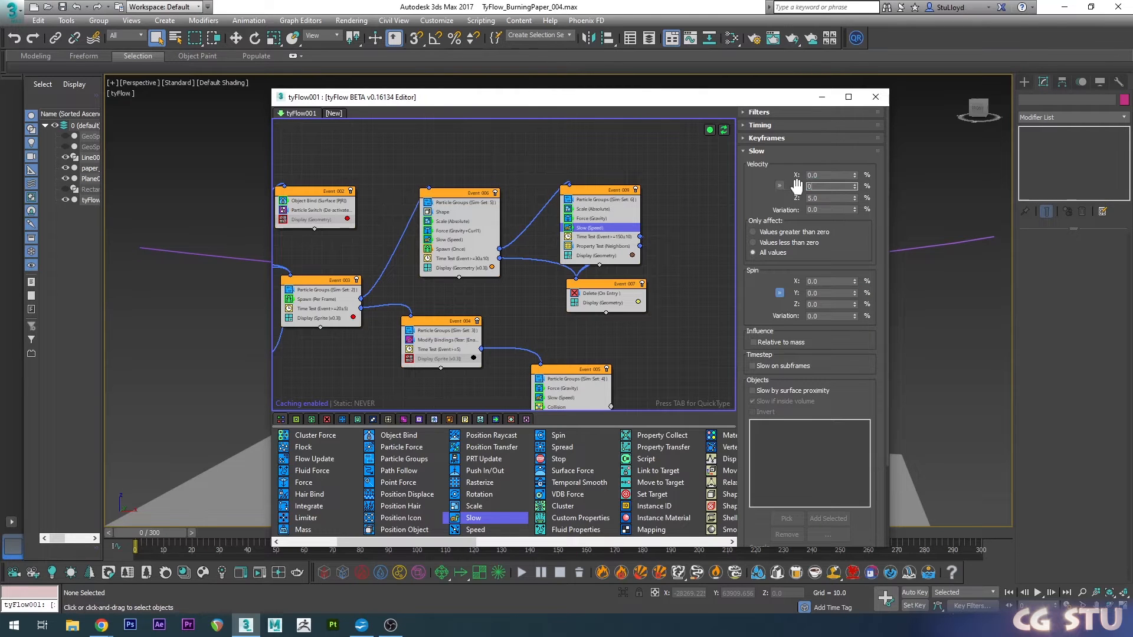
key(Return)
click(875, 96)
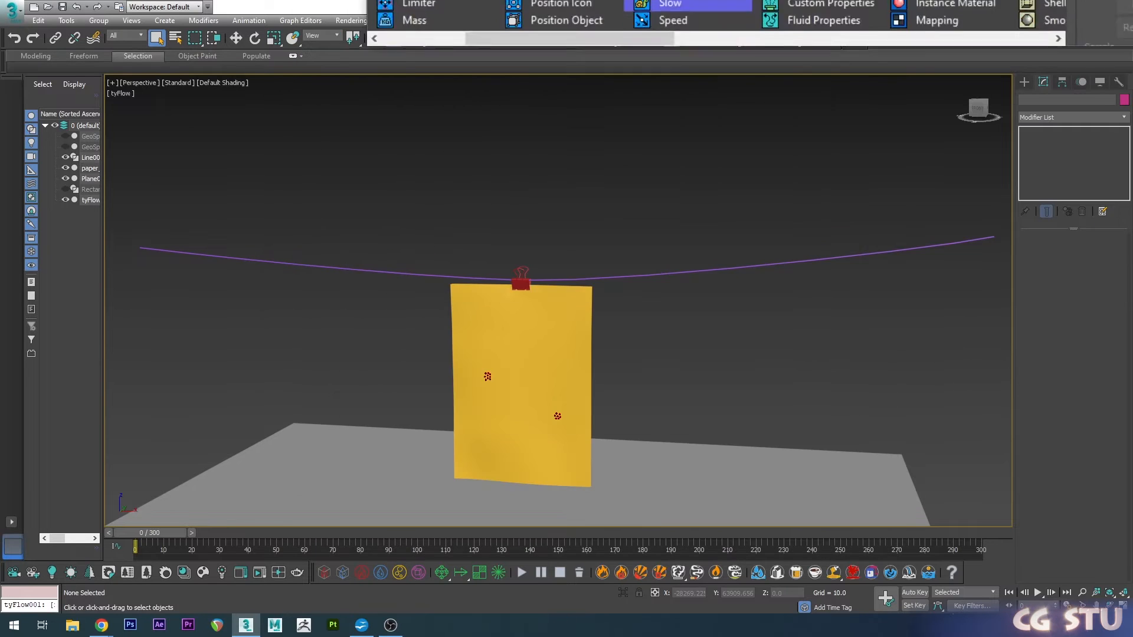
scroll(508, 295, up, 5)
mouse_move(150, 533)
mouse_down()
mouse_move(293, 535)
mouse_move(622, 453)
mouse_move(777, 398)
mouse_move(647, 433)
mouse_up()
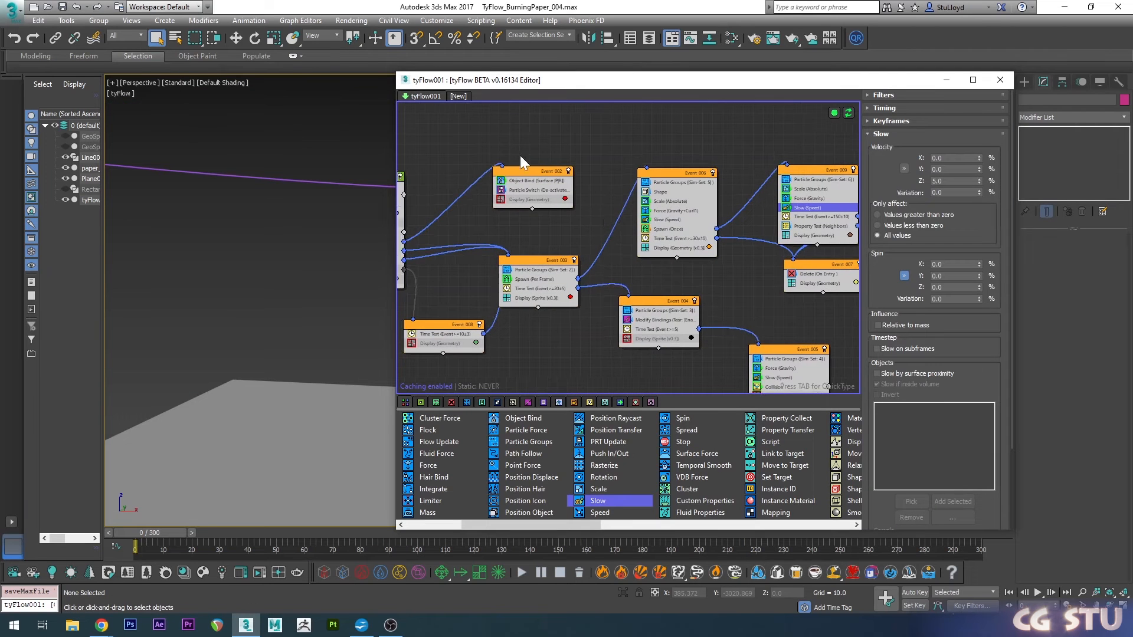
- Re-enable the second neighbour Property Test and the Force operator in Event_001, with a gravity strength of -0.08
middle_drag(519, 155, 558, 174)
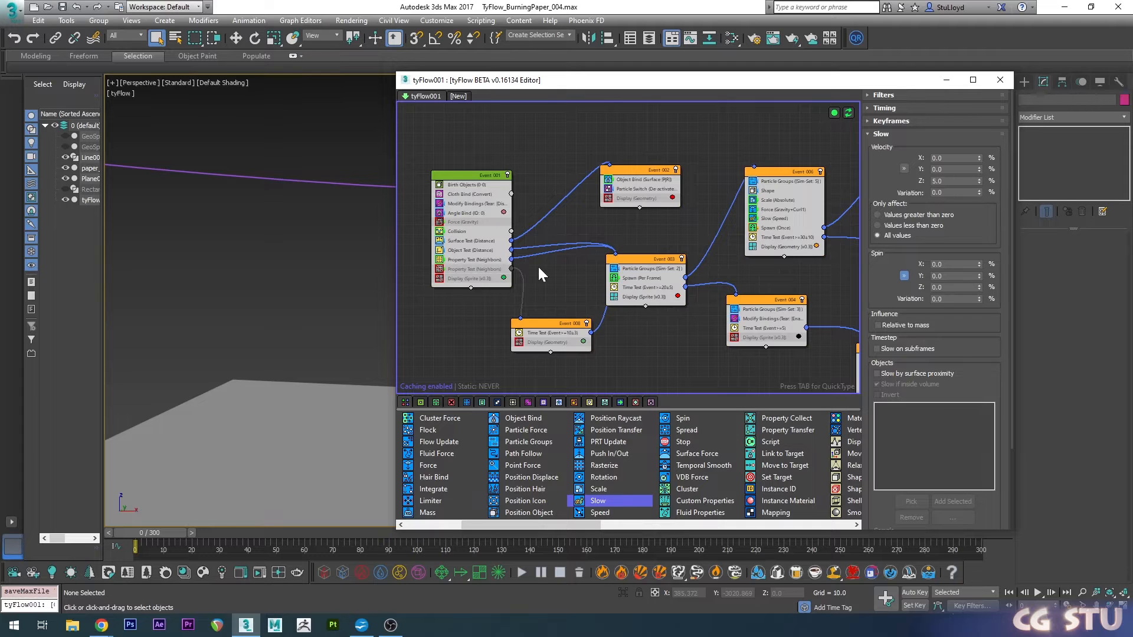
click(439, 269)
middle_drag(538, 280, 526, 280)
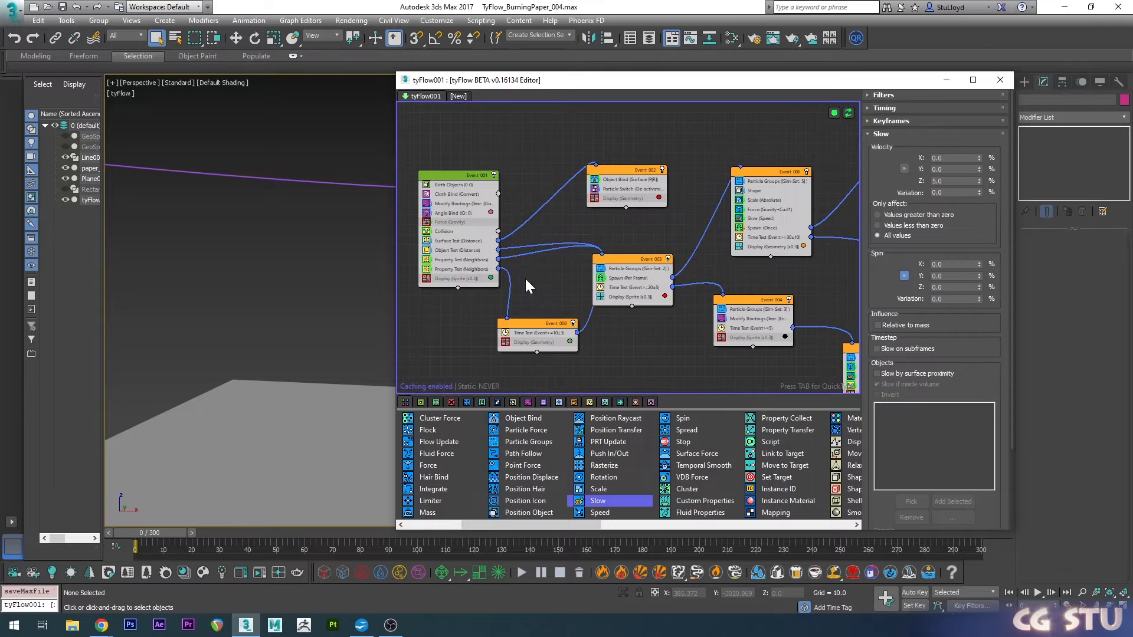
drag(532, 320, 536, 321)
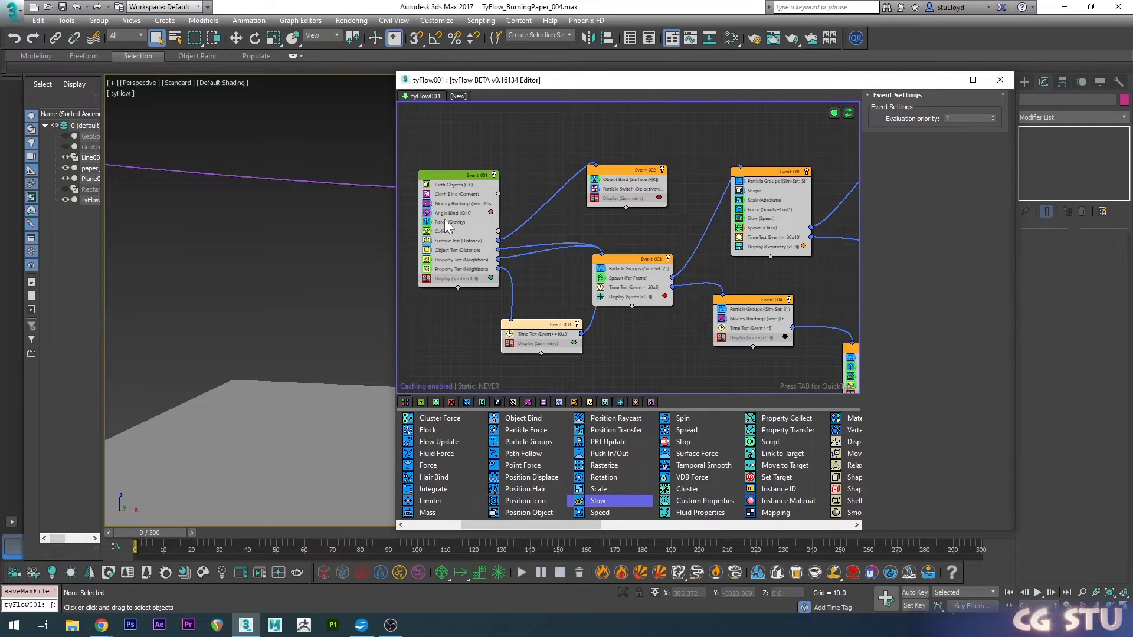
click(449, 223)
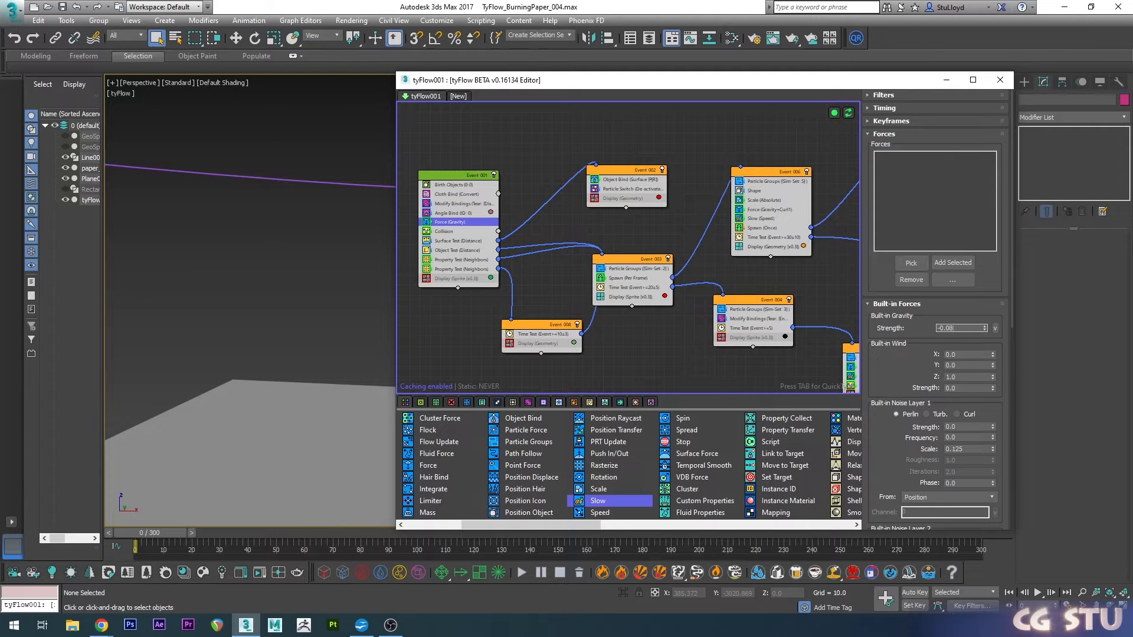
- Add a Slow operator with 5% velocity on all axes directly below Force in Event_001
drag(531, 80, 488, 75)
middle_drag(535, 221, 583, 224)
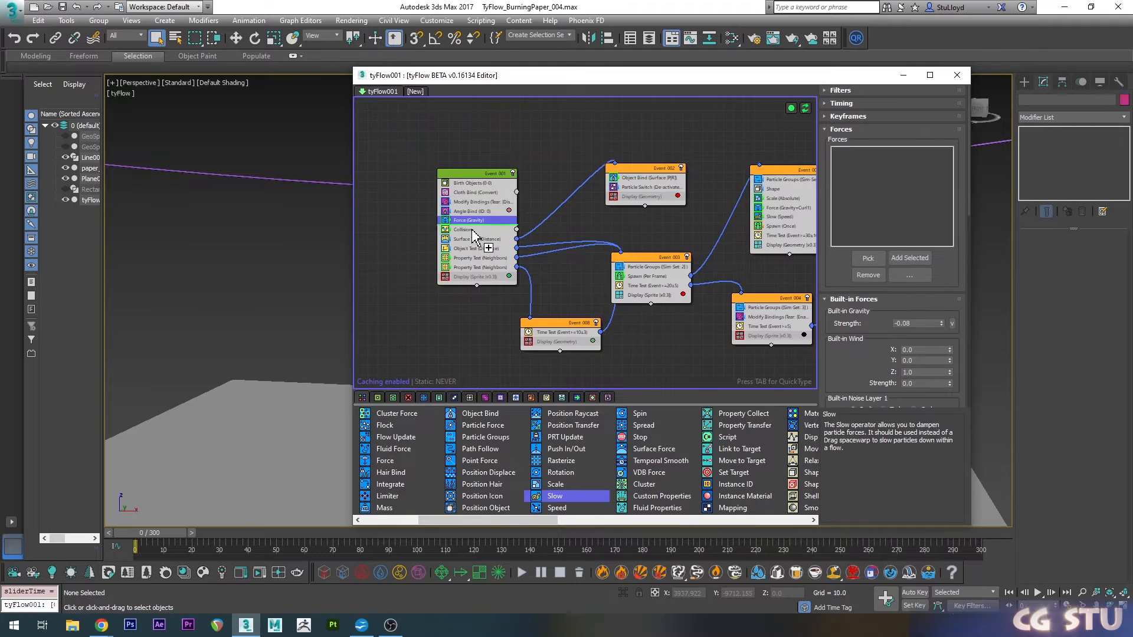
drag(182, 533, 451, 517)
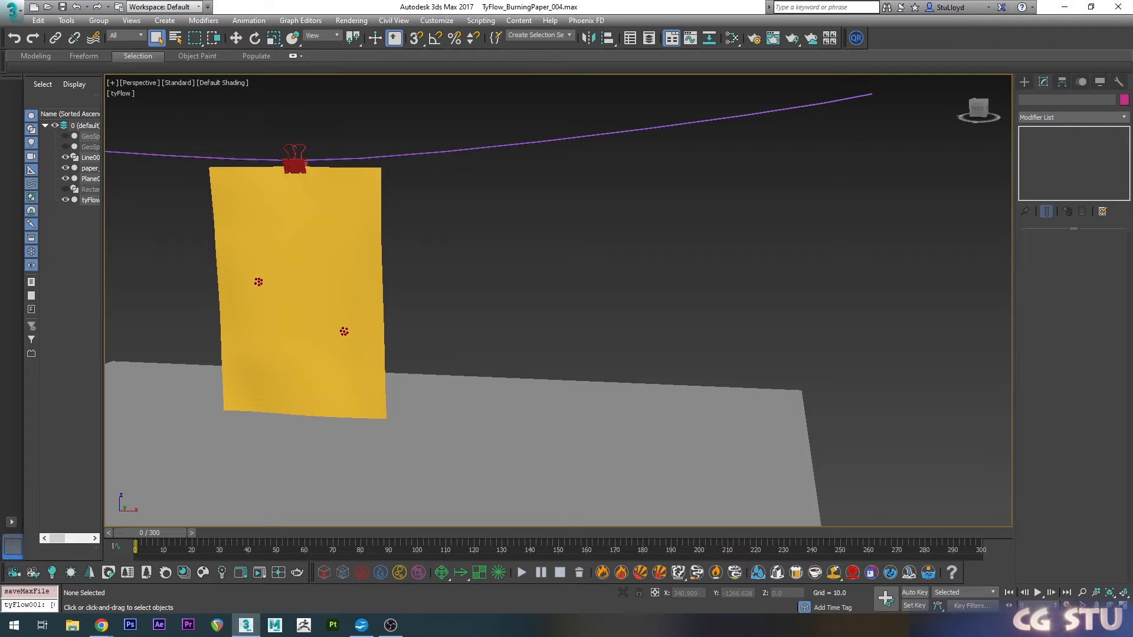
drag(567, 0, 642, 98)
middle_drag(580, 239, 557, 233)
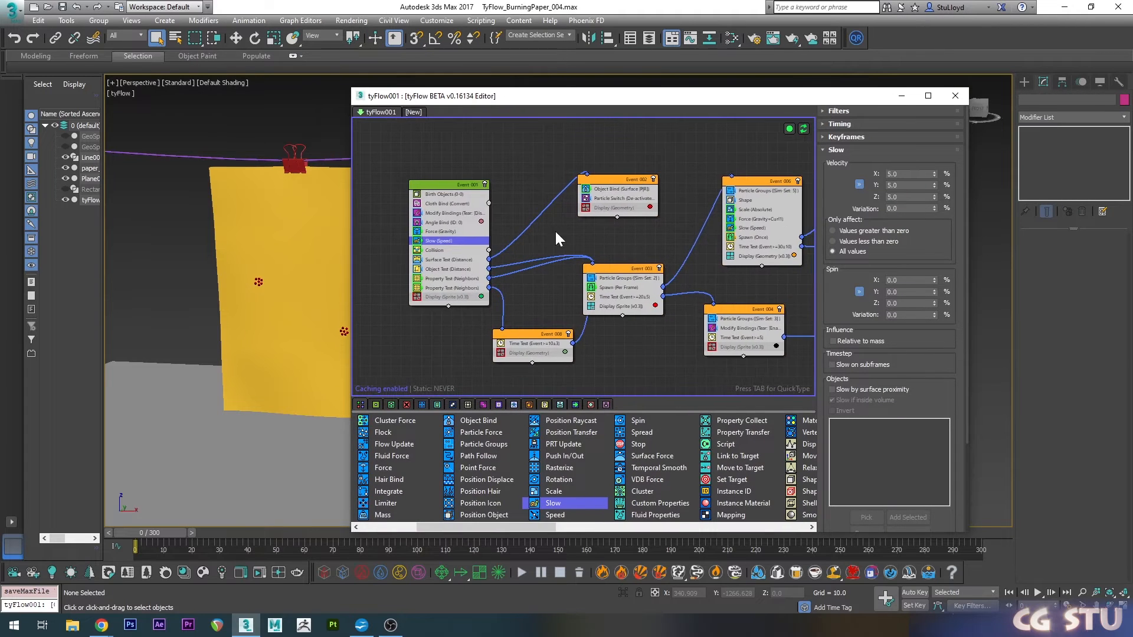
- Set the tyFlow object's time step to 1/12 Frame and its Particle Bind Solver steps to 80
click(354, 220)
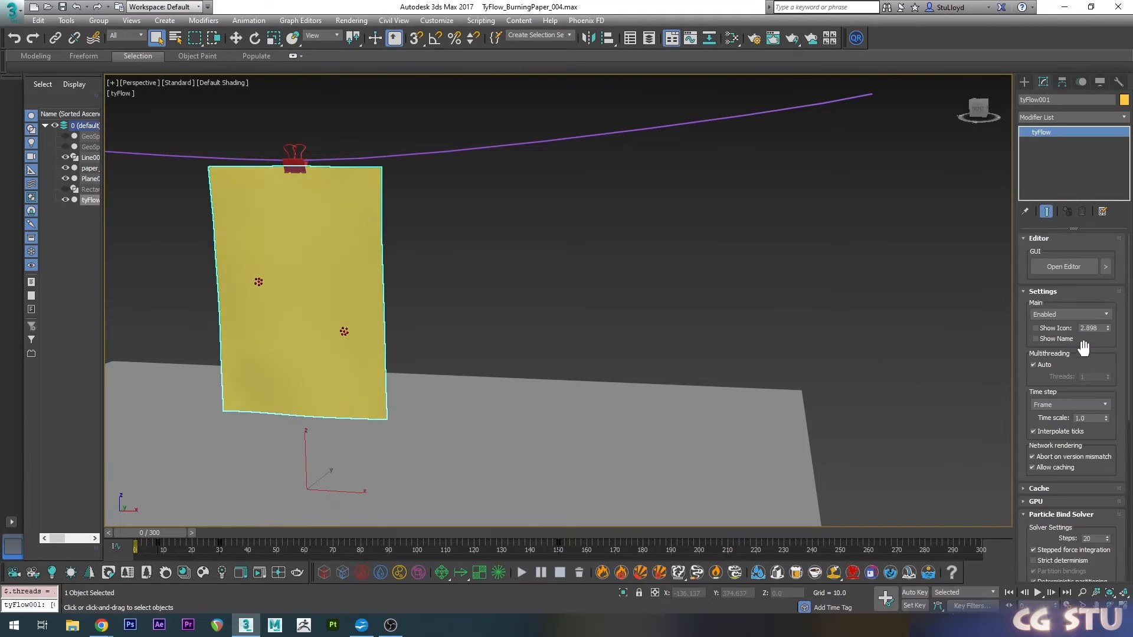
click(1067, 404)
click(1049, 452)
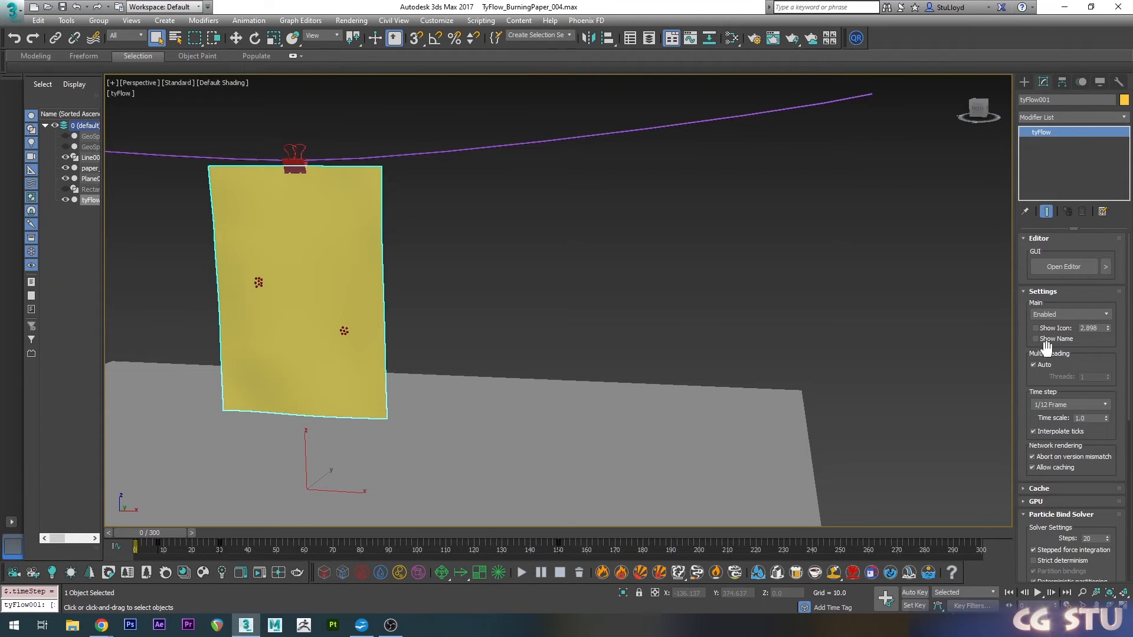
click(1089, 538)
click(773, 432)
- Scrub through the simulation up to about frame 107 to examine how the paper tears and burns
mouse_move(389, 533)
mouse_down()
mouse_move(253, 535)
mouse_move(383, 497)
mouse_up()
scroll(742, 324, up, 5)
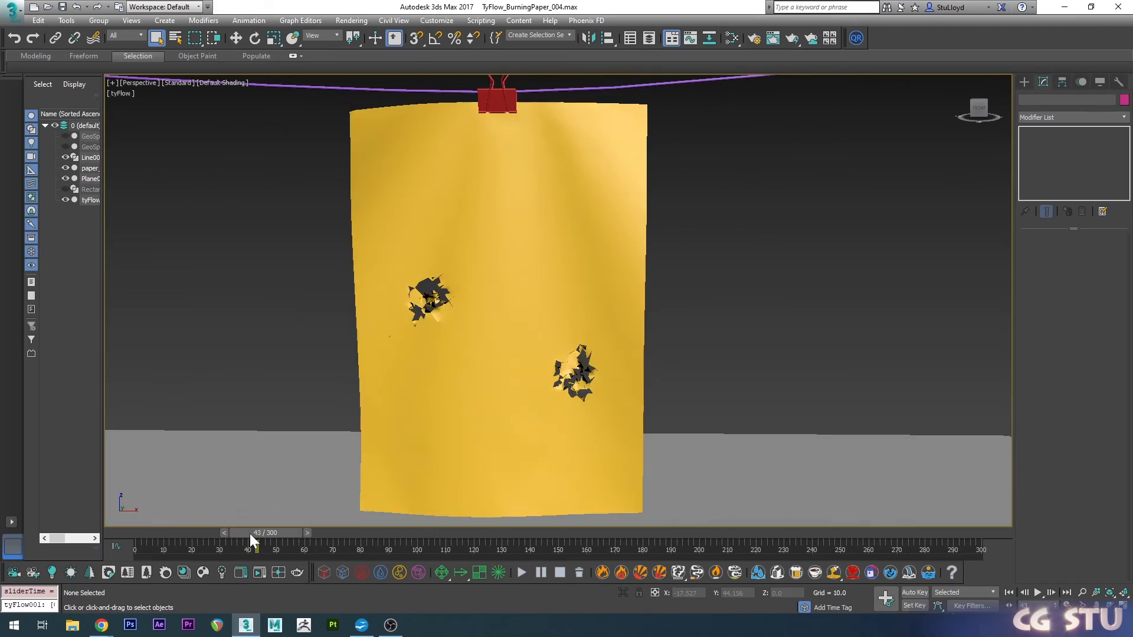
mouse_move(249, 533)
mouse_down()
mouse_move(430, 487)
mouse_move(436, 498)
mouse_up()
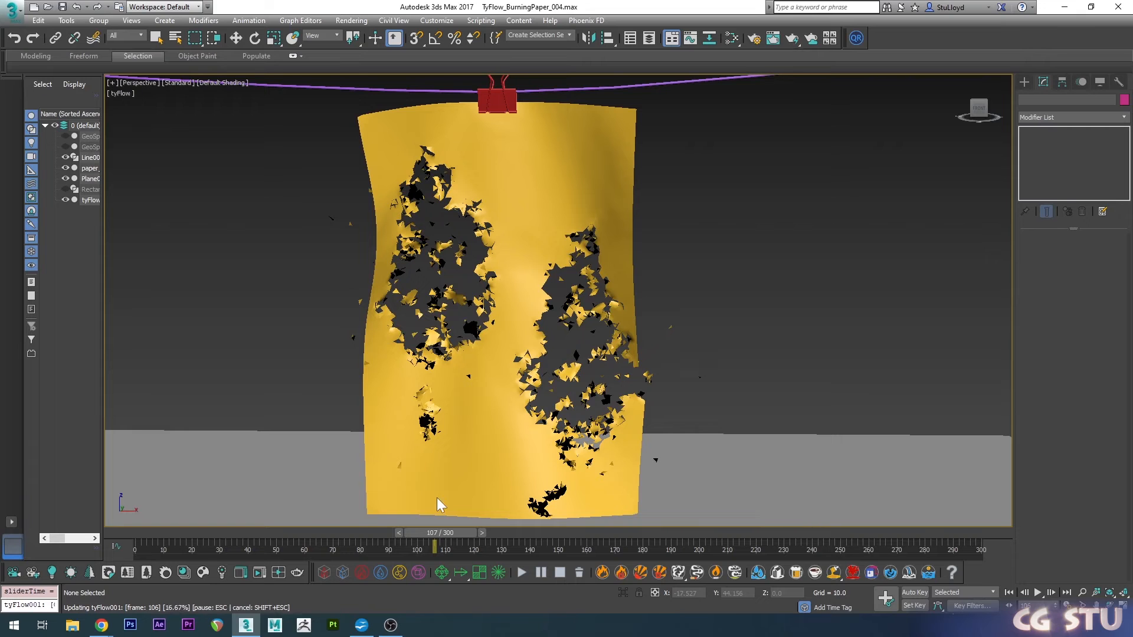
drag(245, 535, 333, 531)
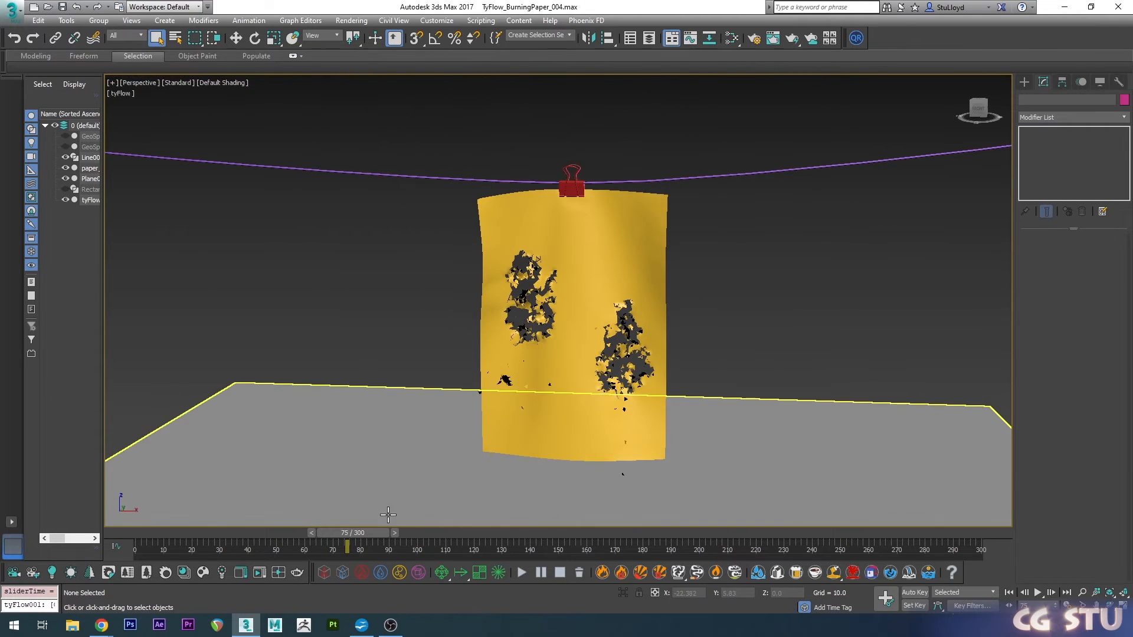
mouse_move(346, 532)
mouse_down()
mouse_move(259, 522)
mouse_move(365, 495)
mouse_up()
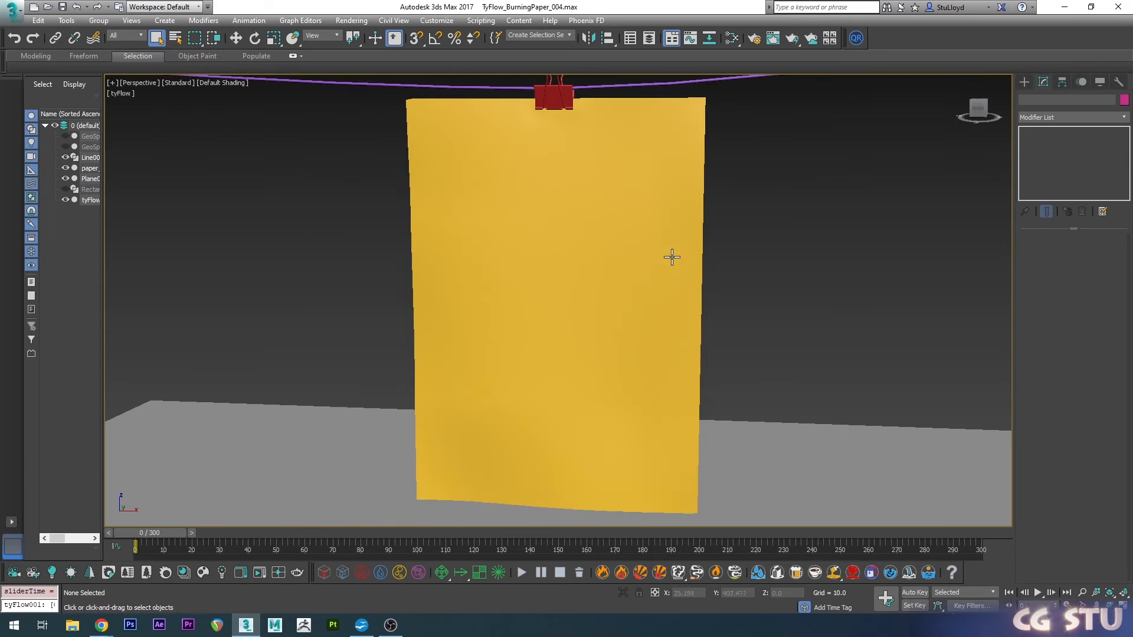
- Select the tyFlow object and review its time step and Particle Bind Solver settings
click(671, 257)
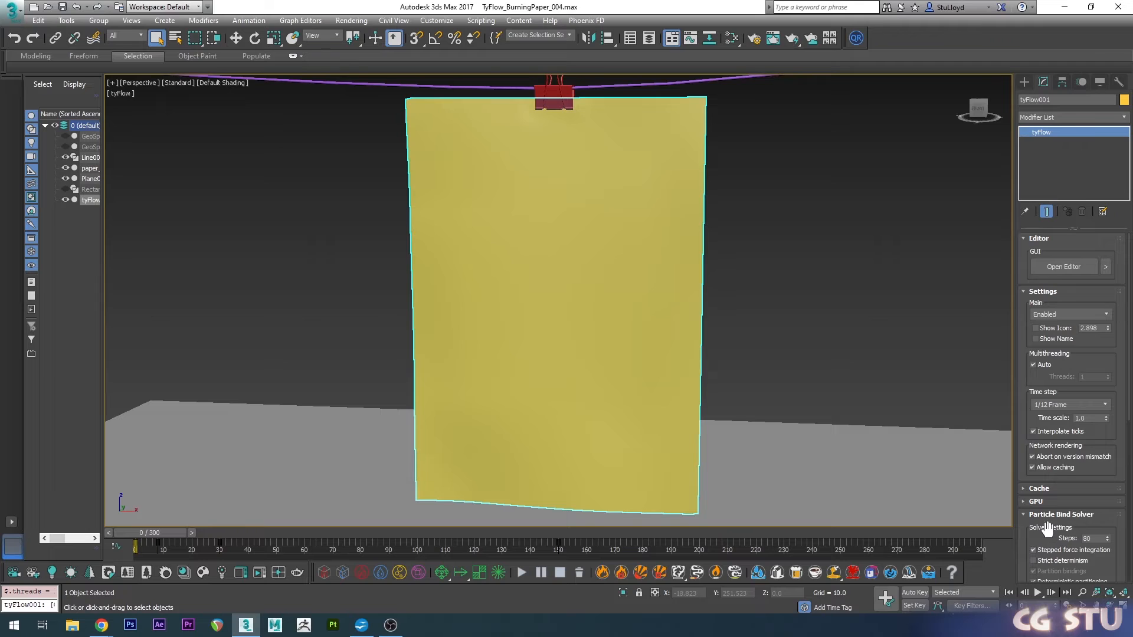
scroll(1047, 530, down, 1)
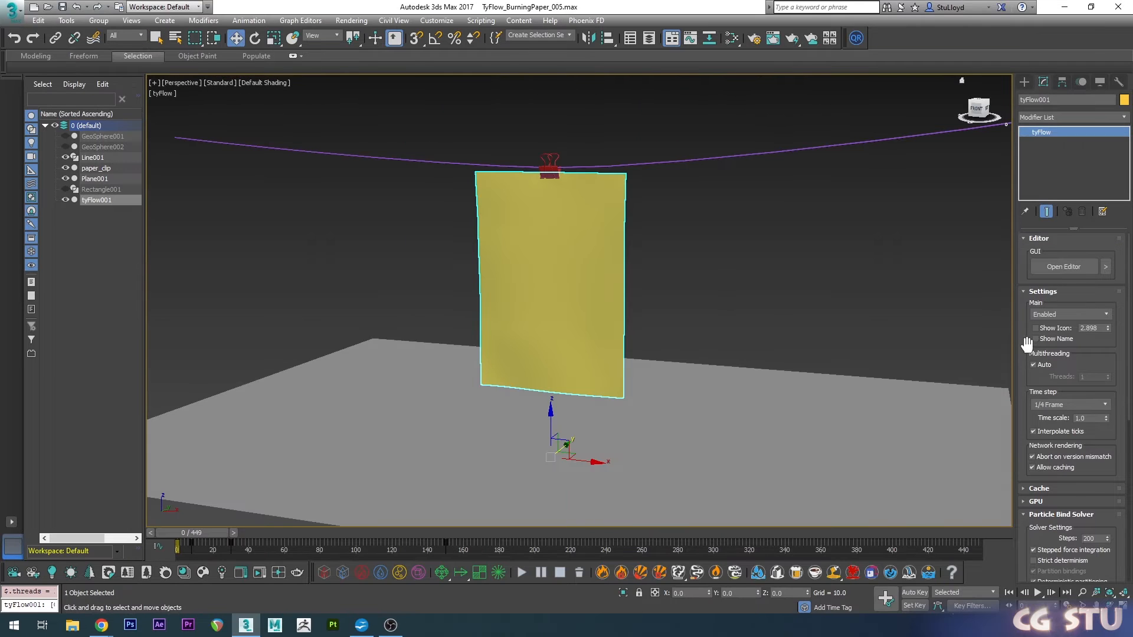
scroll(1030, 342, down, 1)
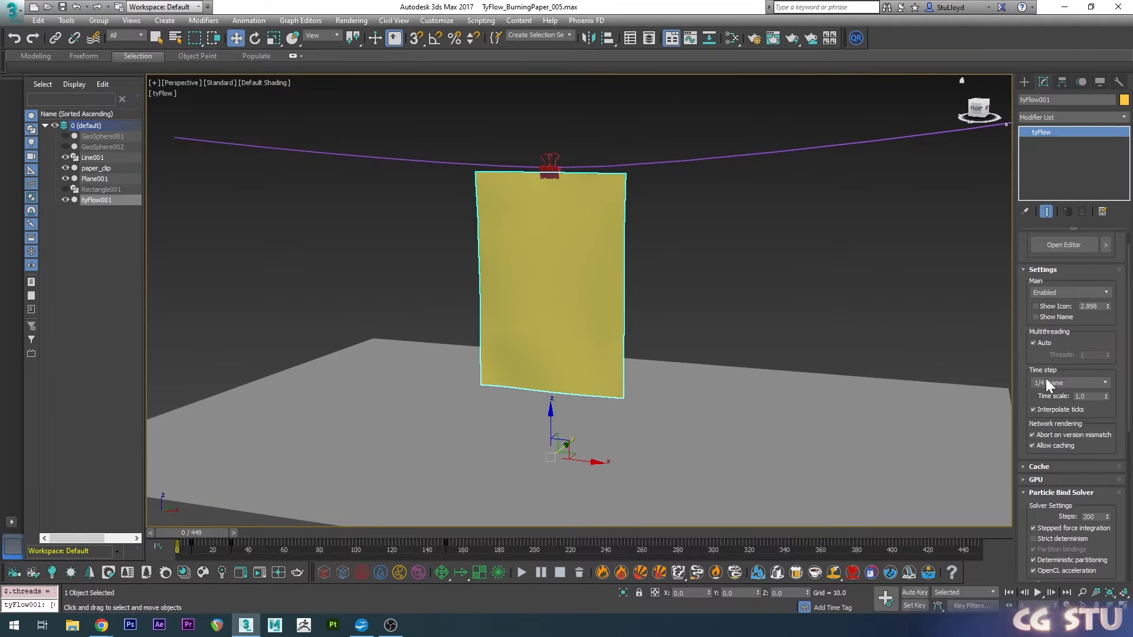
scroll(1068, 384, down, 4)
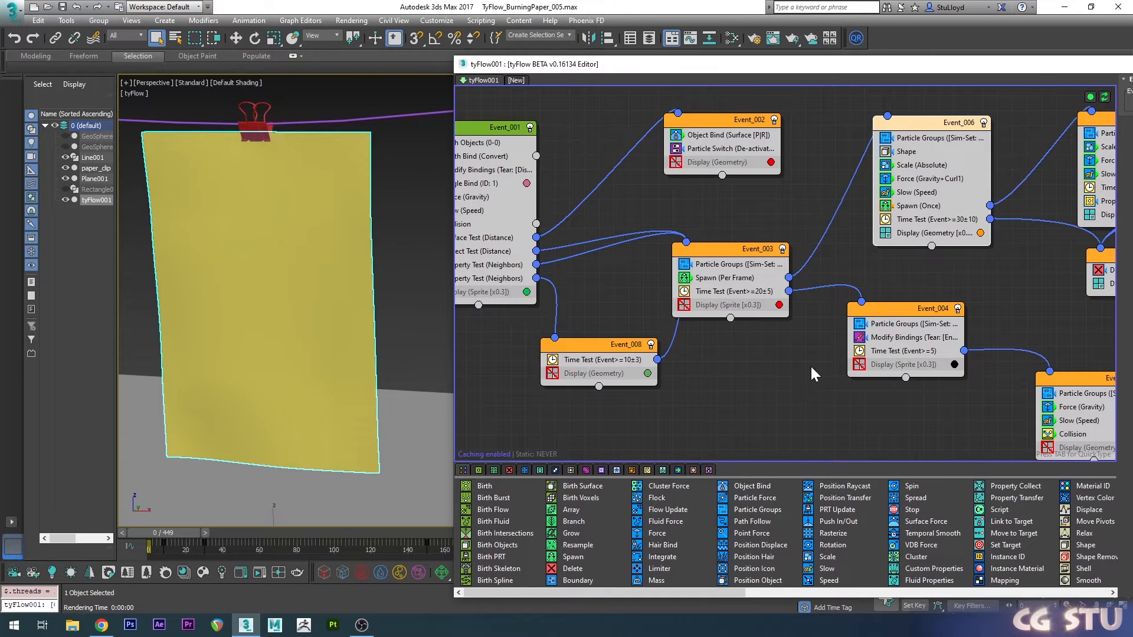
- Add a Vertex Color operator to Event_003, between Particle Groups and Spawn
middle_drag(813, 374, 824, 386)
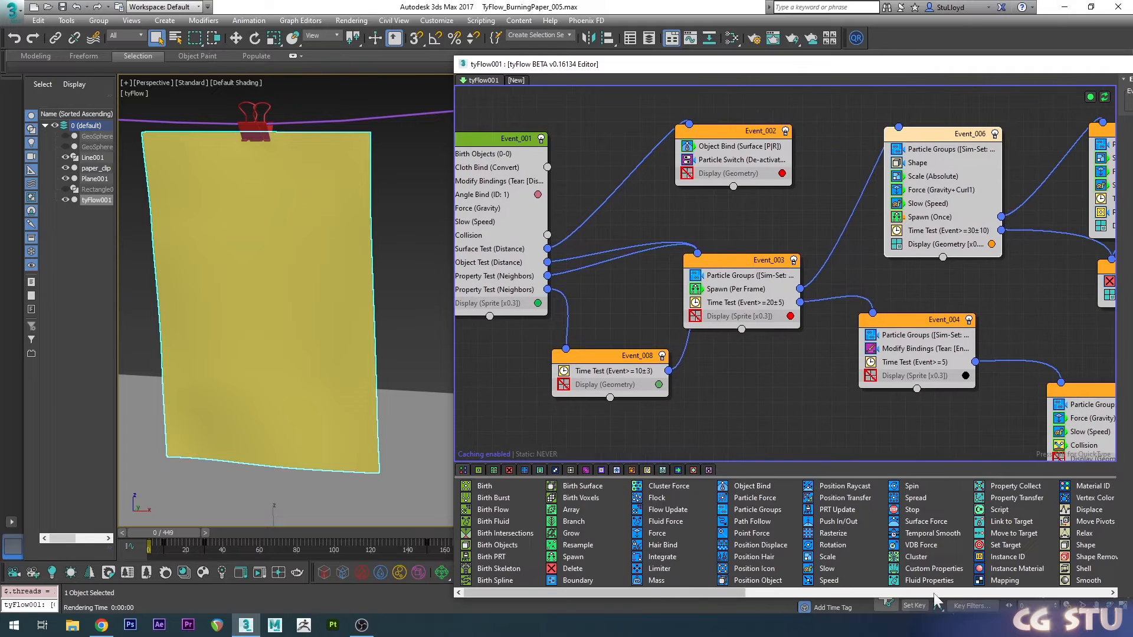
drag(713, 592, 799, 593)
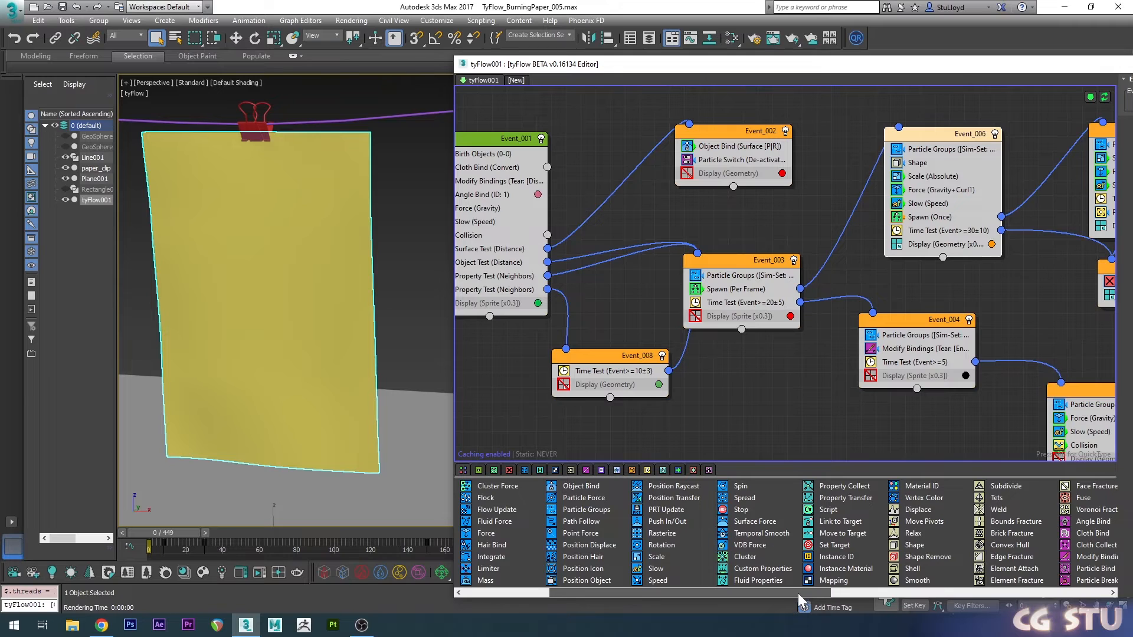
drag(755, 279, 756, 277)
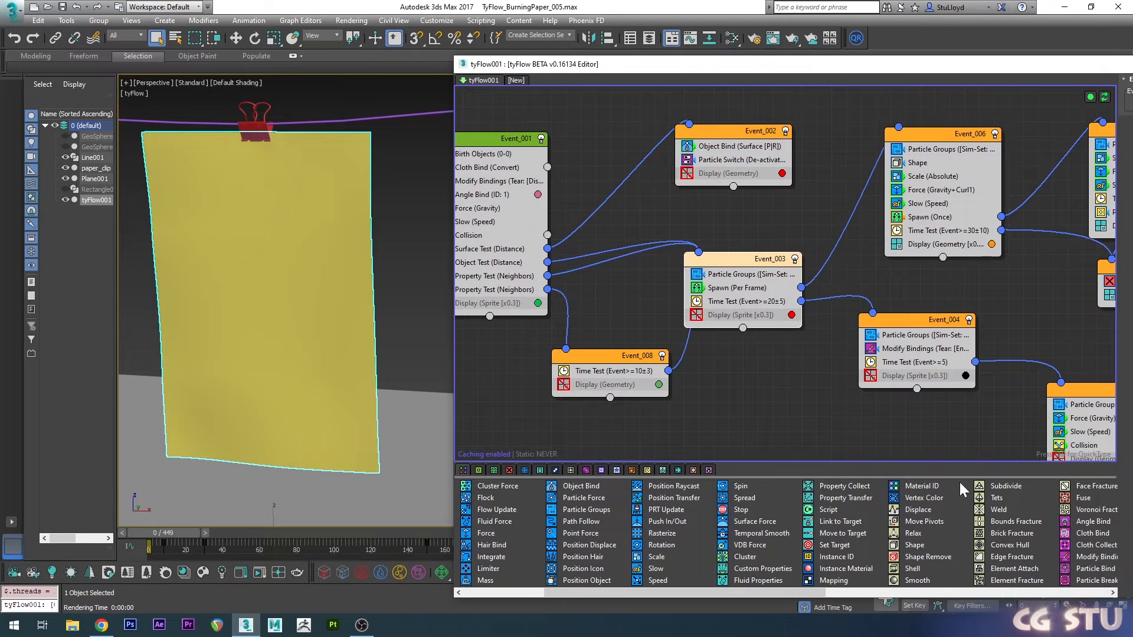
drag(922, 499, 779, 289)
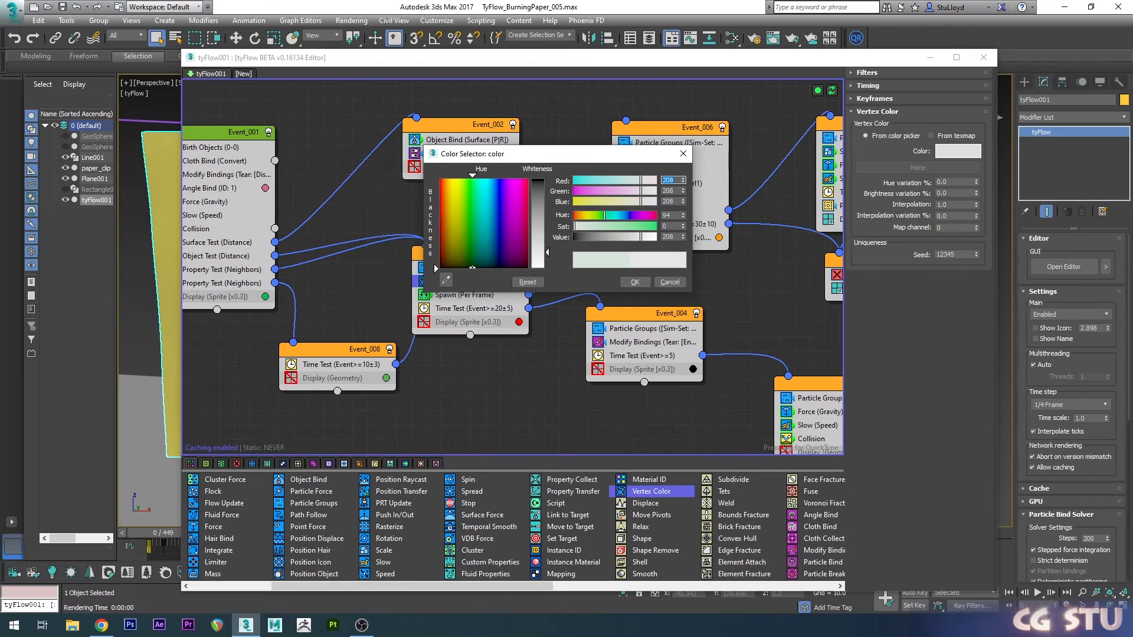
- Set the Event_003 Vertex Color operator to pure white and its map channel to 2
drag(547, 252, 547, 268)
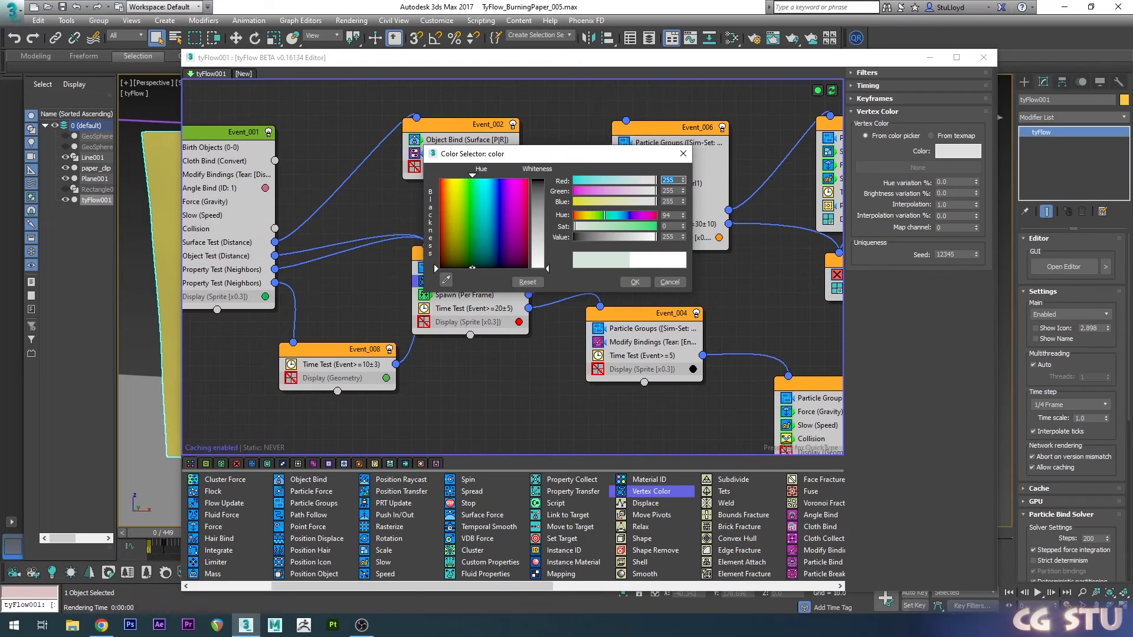
click(633, 280)
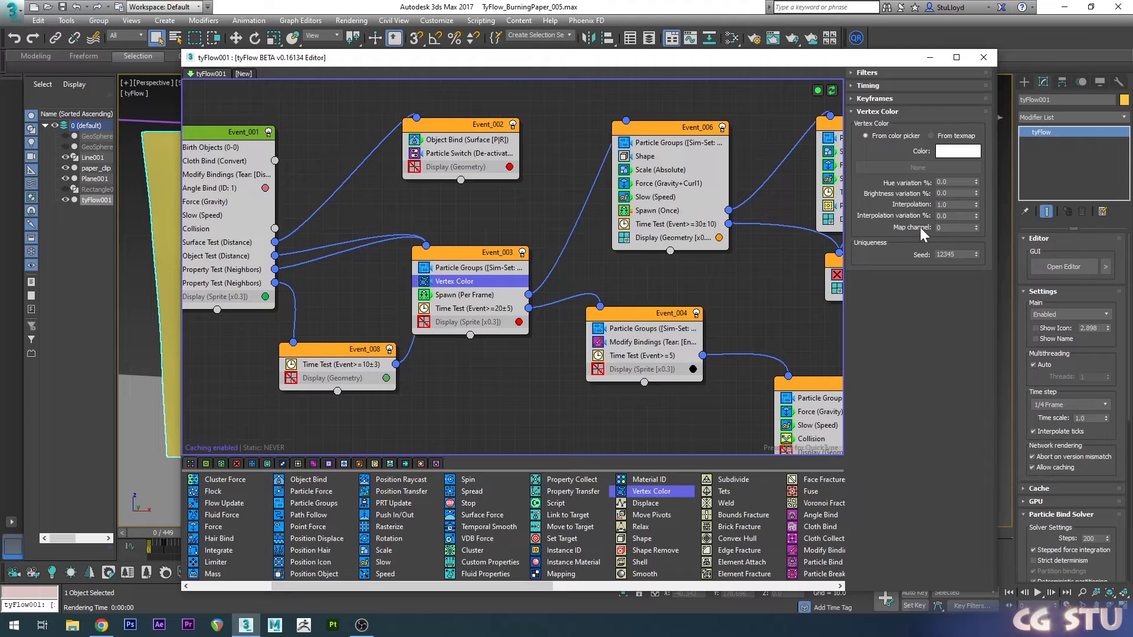
click(975, 225)
click(975, 226)
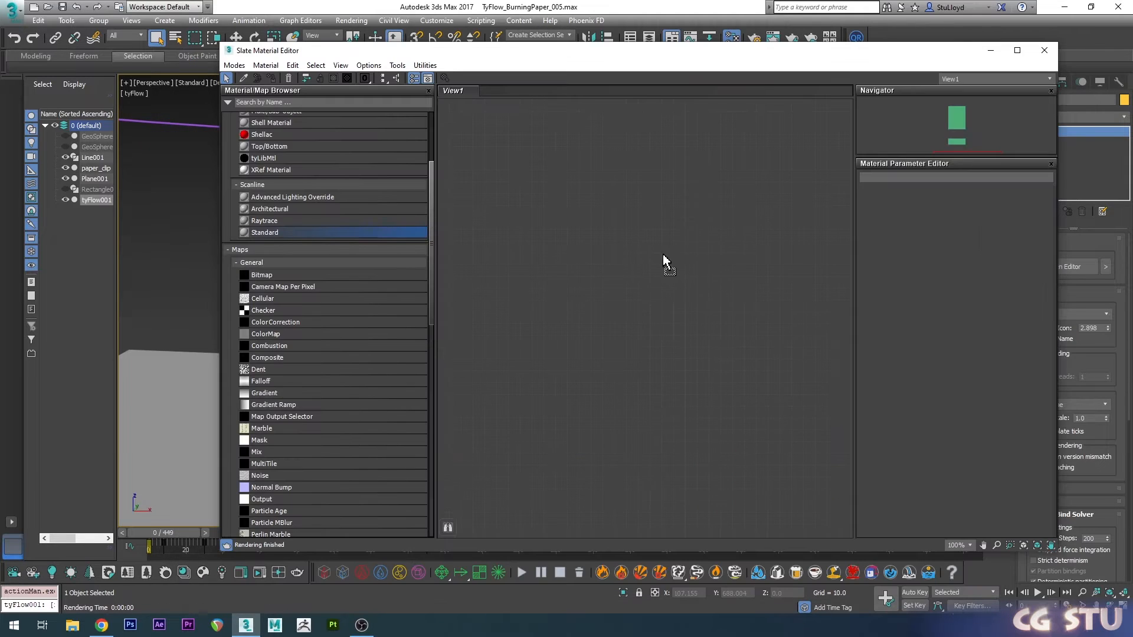
- Build a Standard material for the tyFlow object, with a Vertex Color map on the operator's map channel feeding its diffuse color
drag(663, 254, 707, 301)
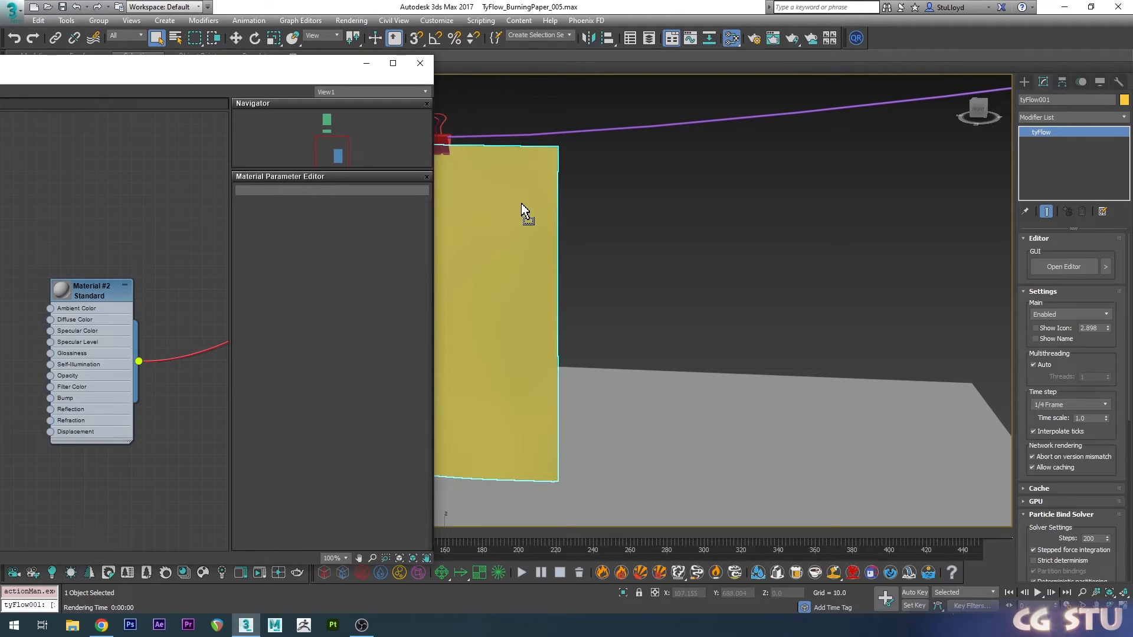
drag(353, 334, 518, 305)
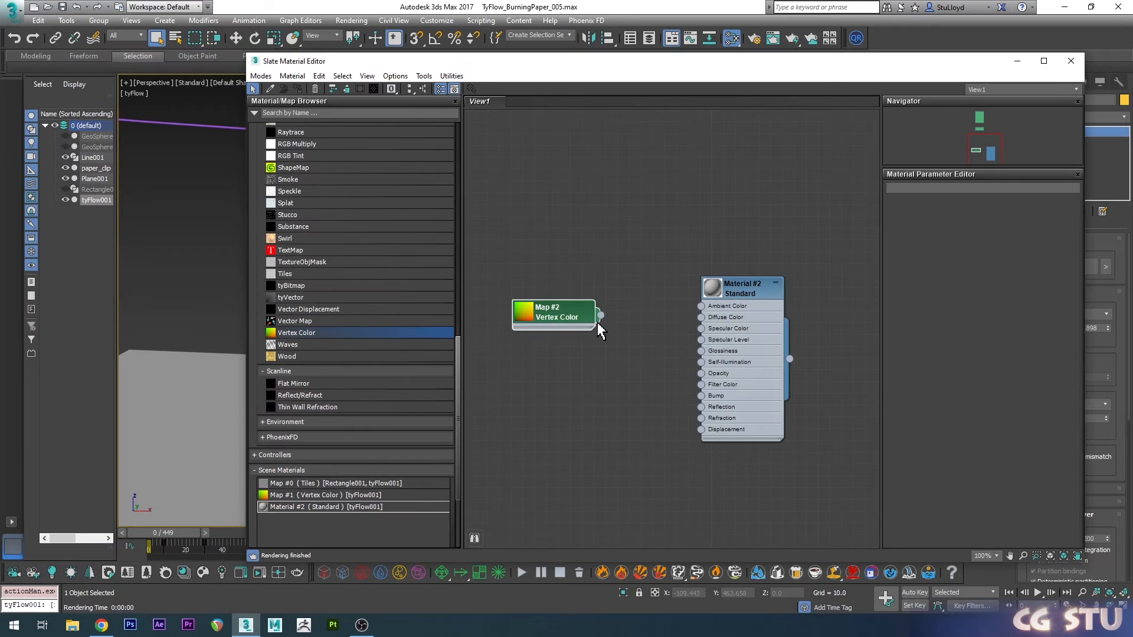
double_click(554, 312)
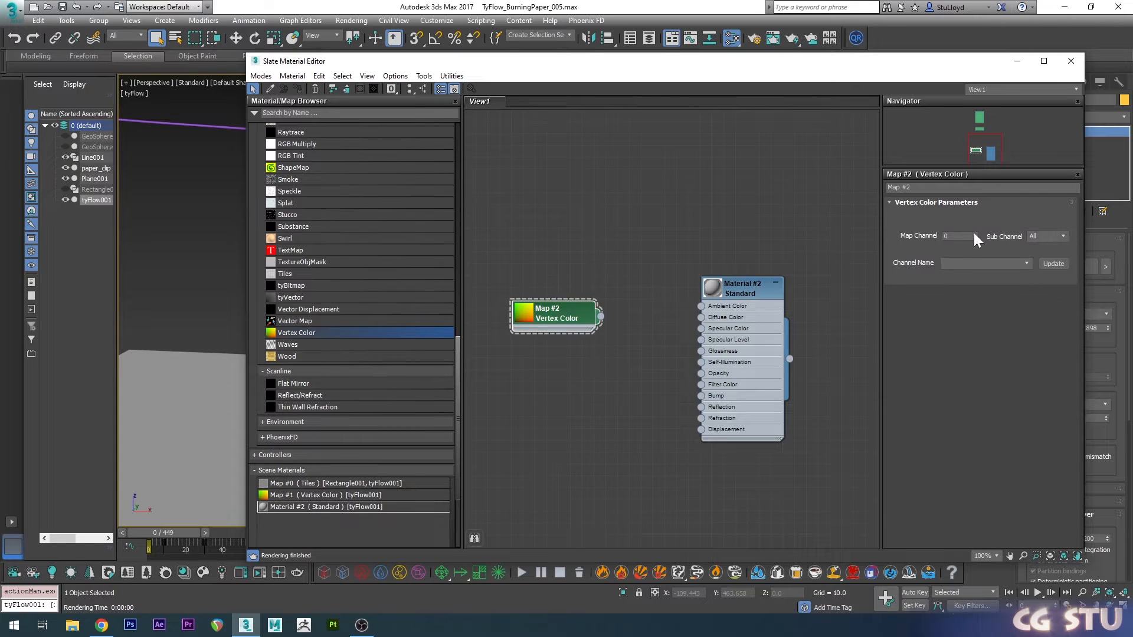
click(974, 233)
drag(702, 320, 703, 323)
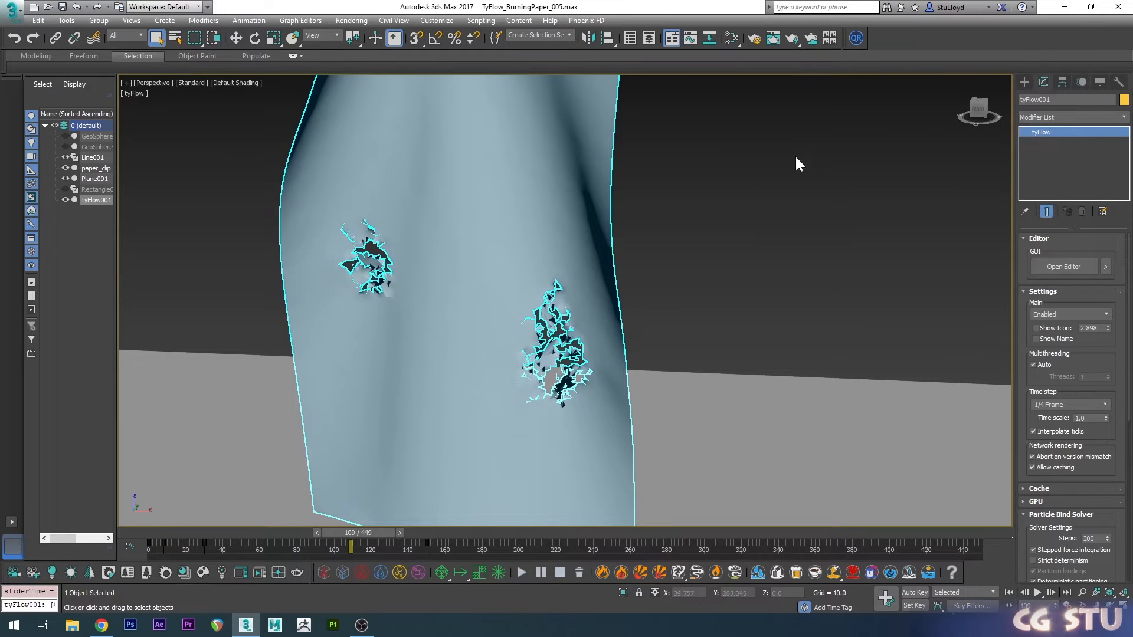
- Render the perspective view at frame 109 to check the vertex color mask, and return to frame 0
click(798, 41)
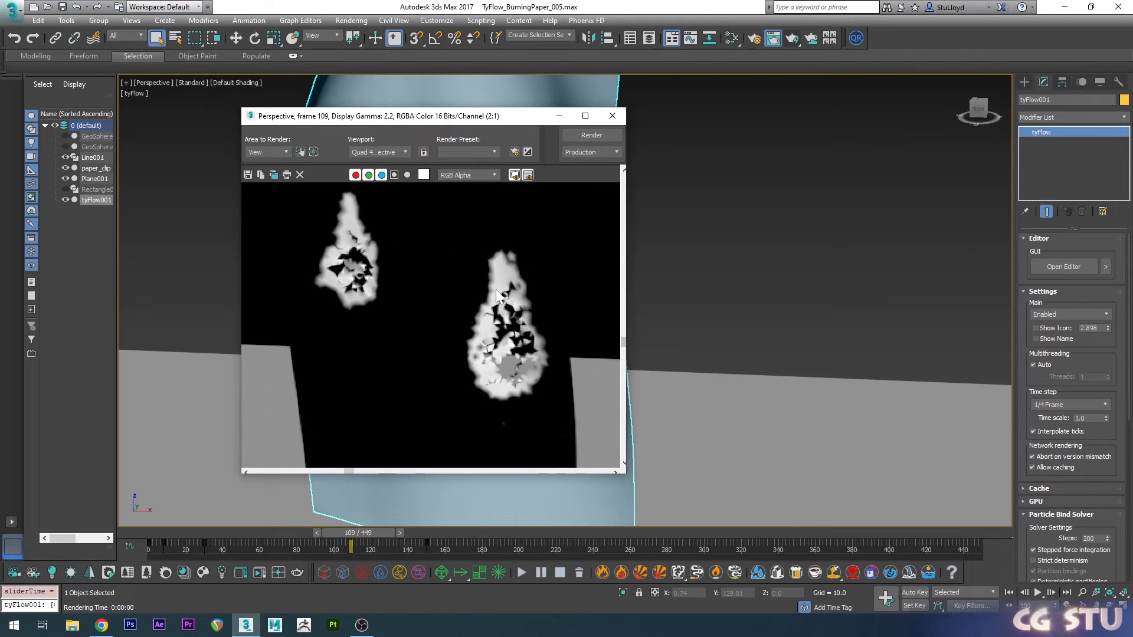
click(612, 117)
drag(351, 533, 148, 533)
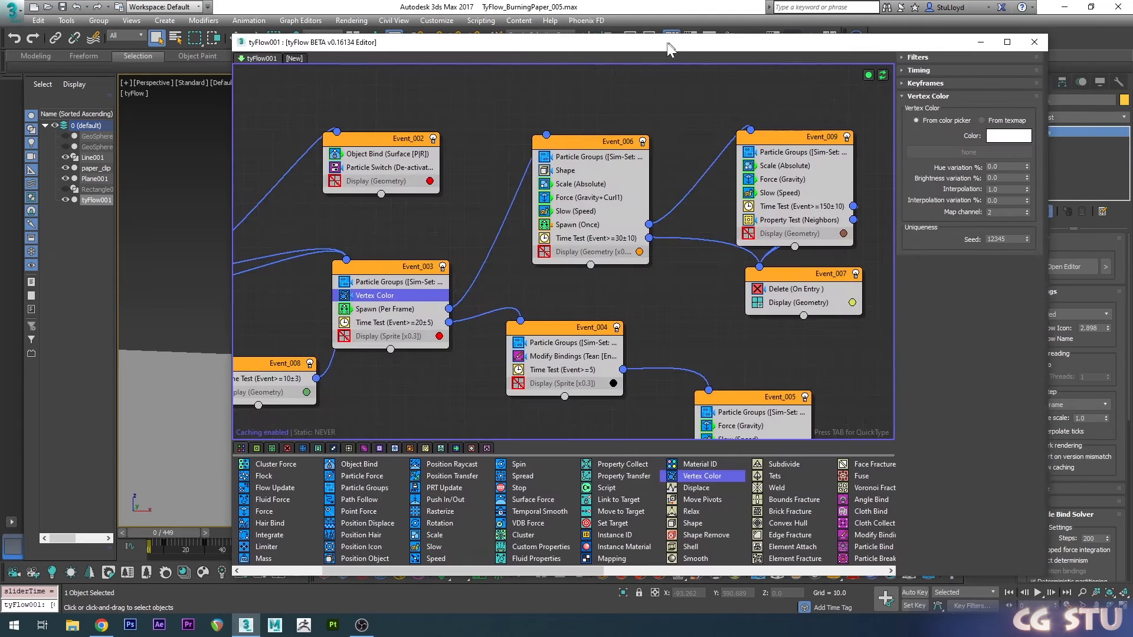
- Disable the simulation and set the Event_003 Vertex Color operator to black at frame 0
drag(669, 48, 657, 48)
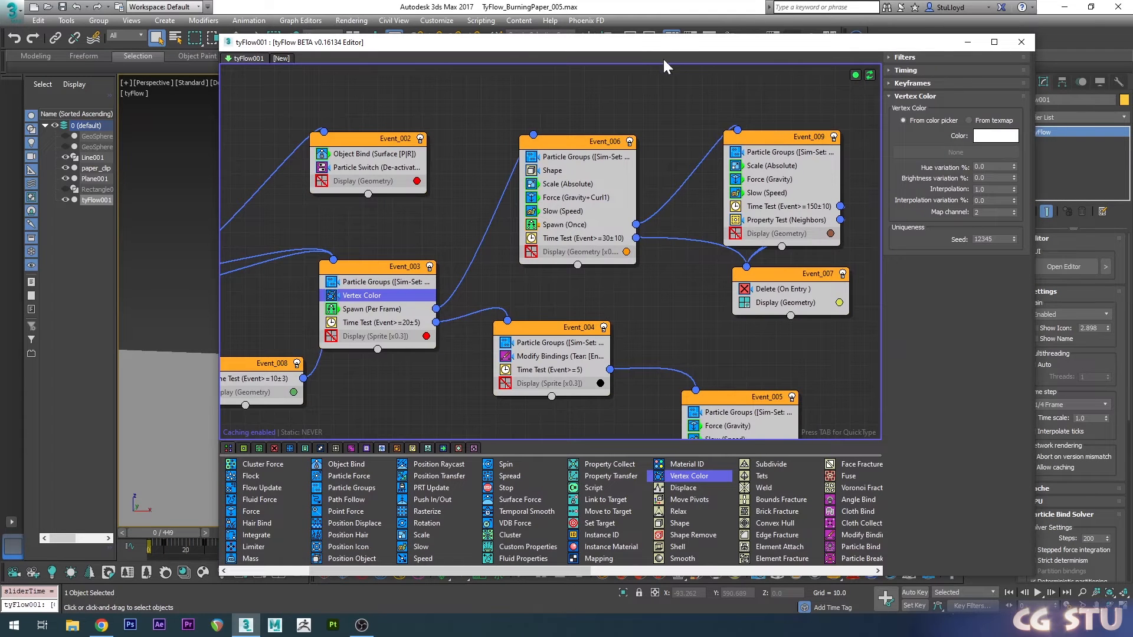
click(855, 75)
middle_drag(408, 253, 530, 245)
click(529, 245)
click(483, 285)
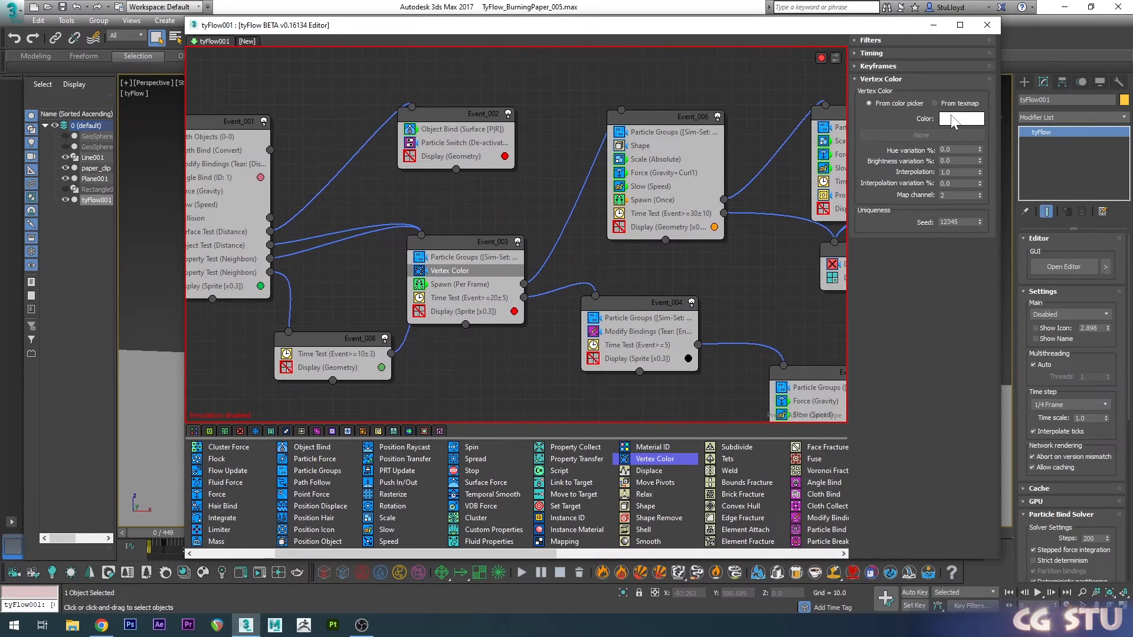
click(952, 118)
drag(547, 267, 548, 178)
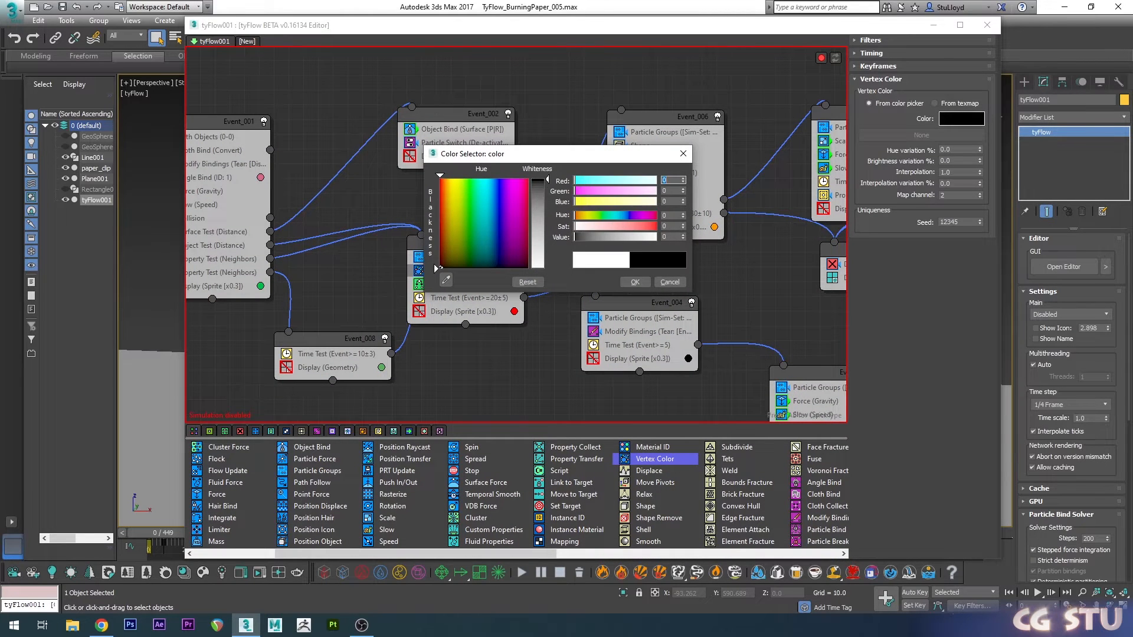
click(637, 282)
- Animate the Vertex Color operator from black at frame 0 to white at a keyframe further along the timeline
drag(339, 28, 448, 28)
drag(155, 532, 210, 532)
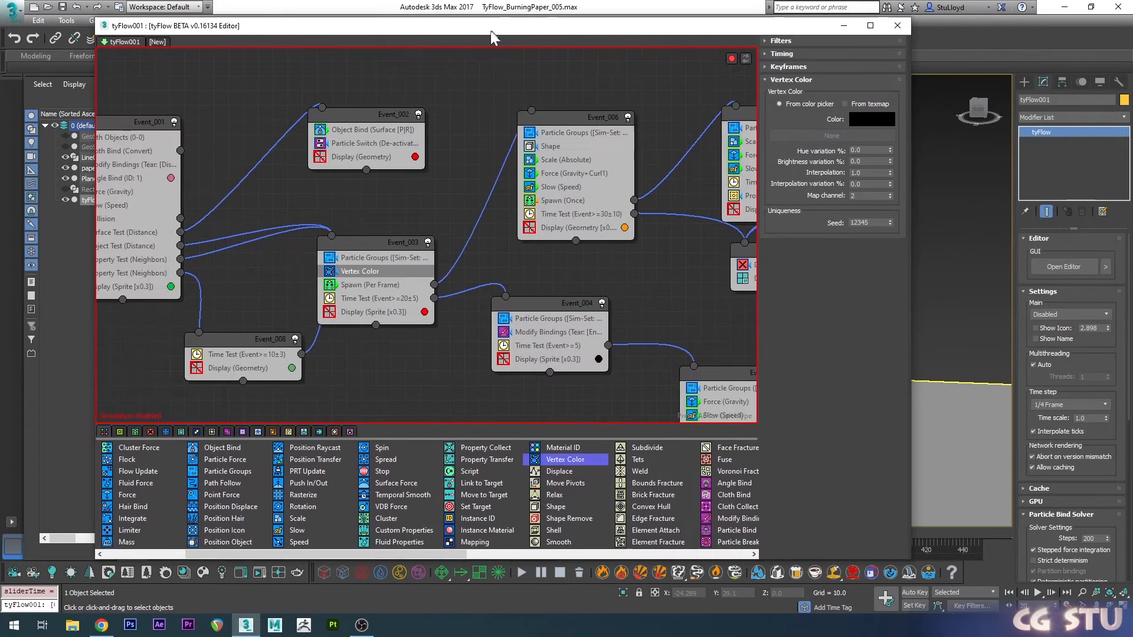
click(915, 592)
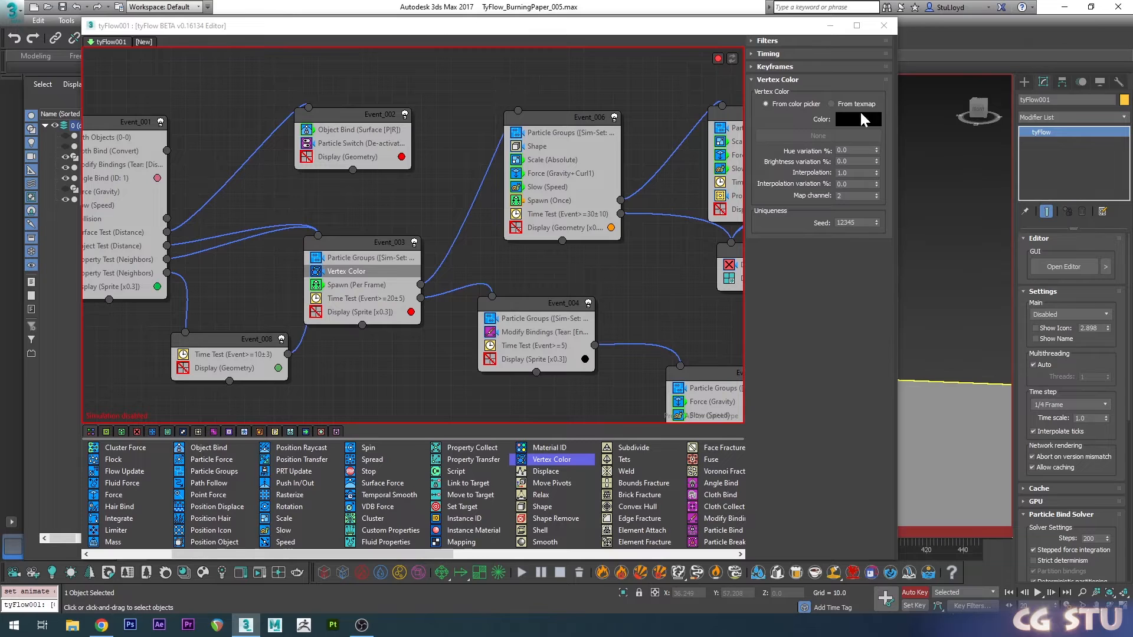
click(843, 118)
drag(541, 210, 540, 269)
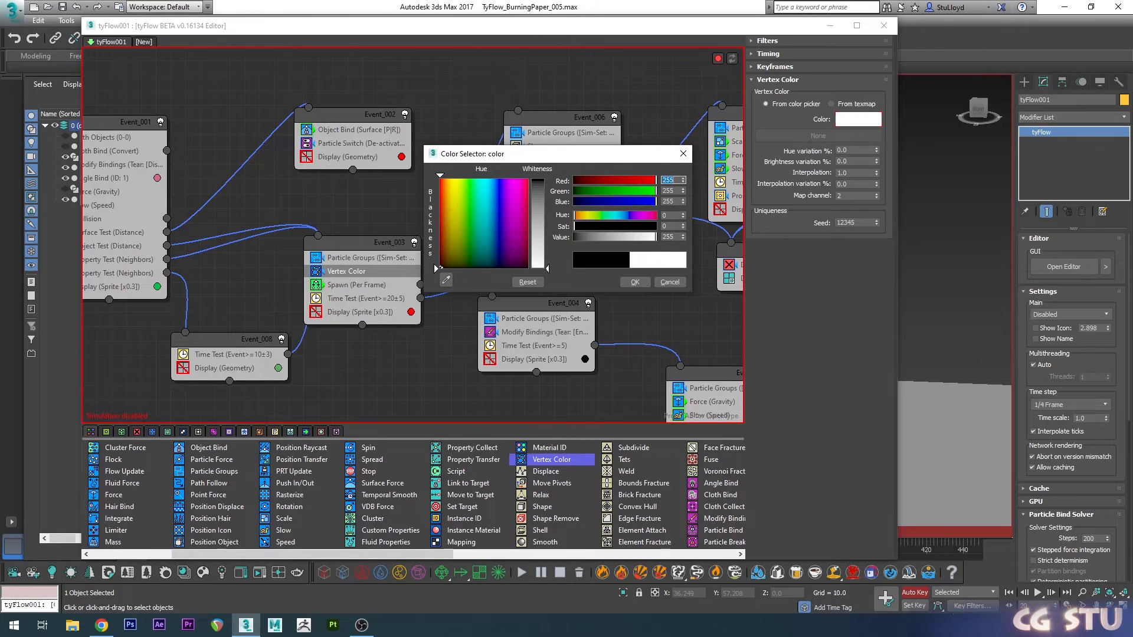
click(636, 282)
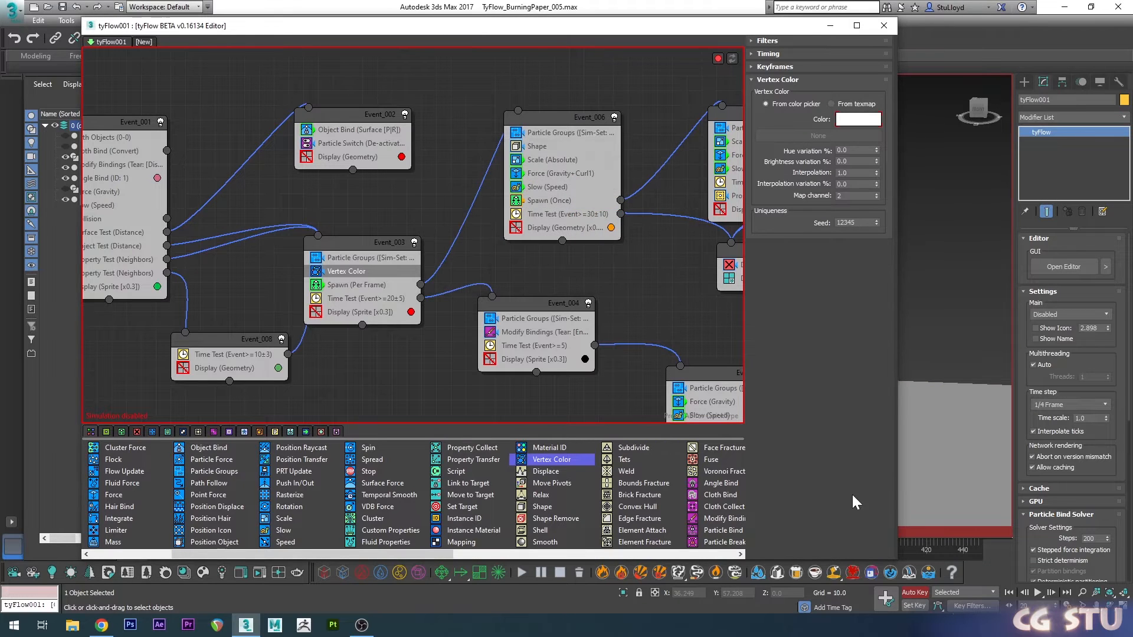
click(914, 593)
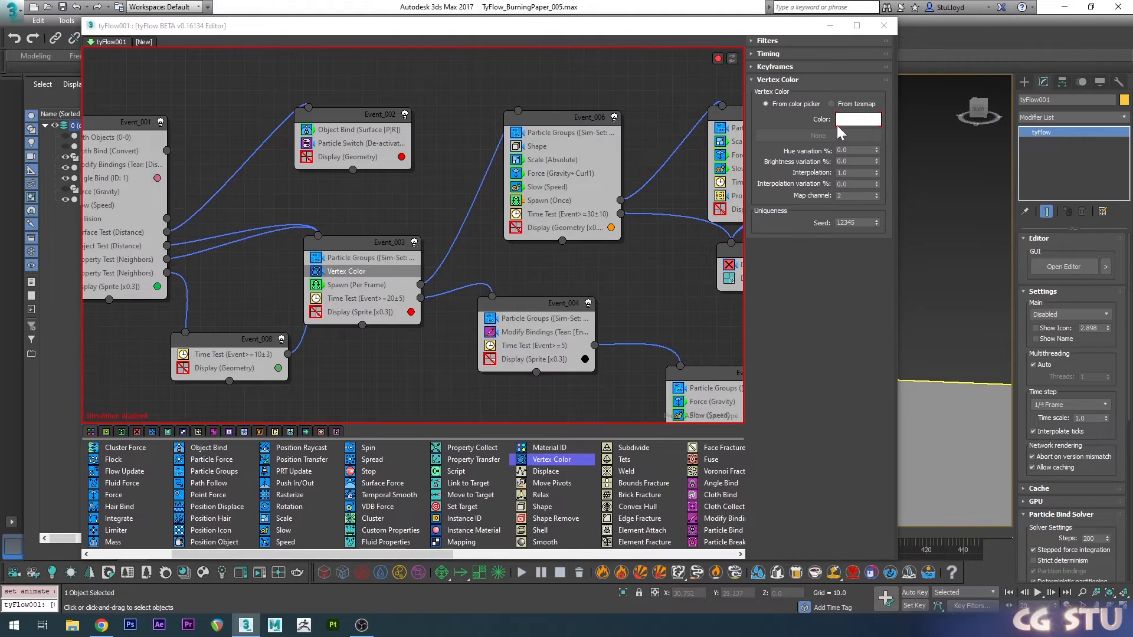
drag(433, 22, 568, 19)
drag(173, 534, 127, 531)
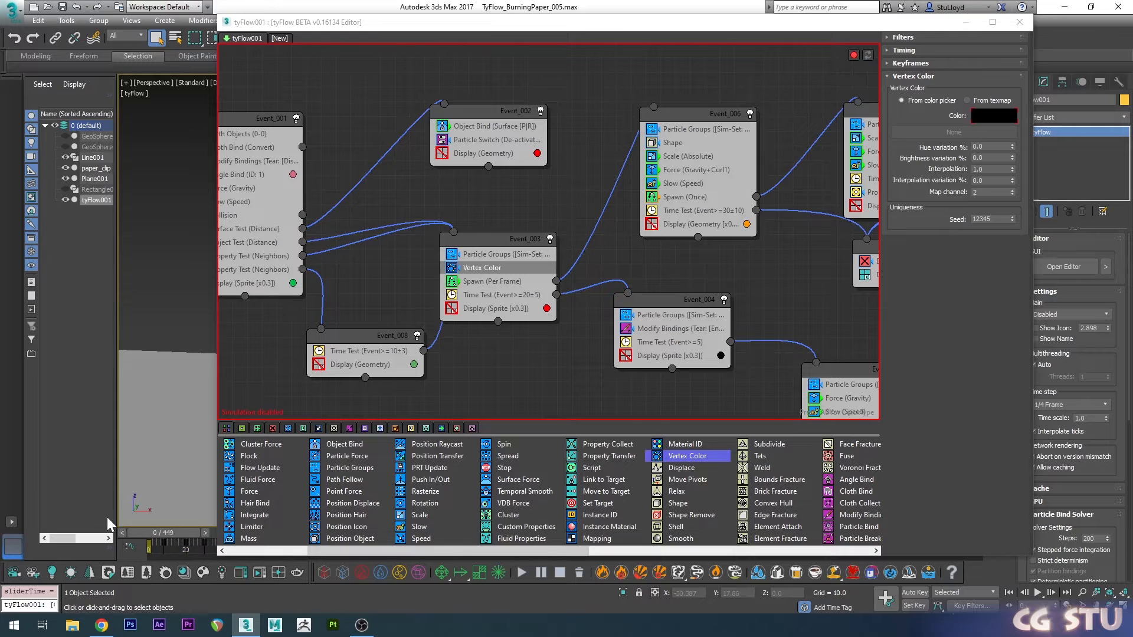
- Set the Event_003 Vertex Color operator's timing to Continuous
drag(760, 22, 704, 39)
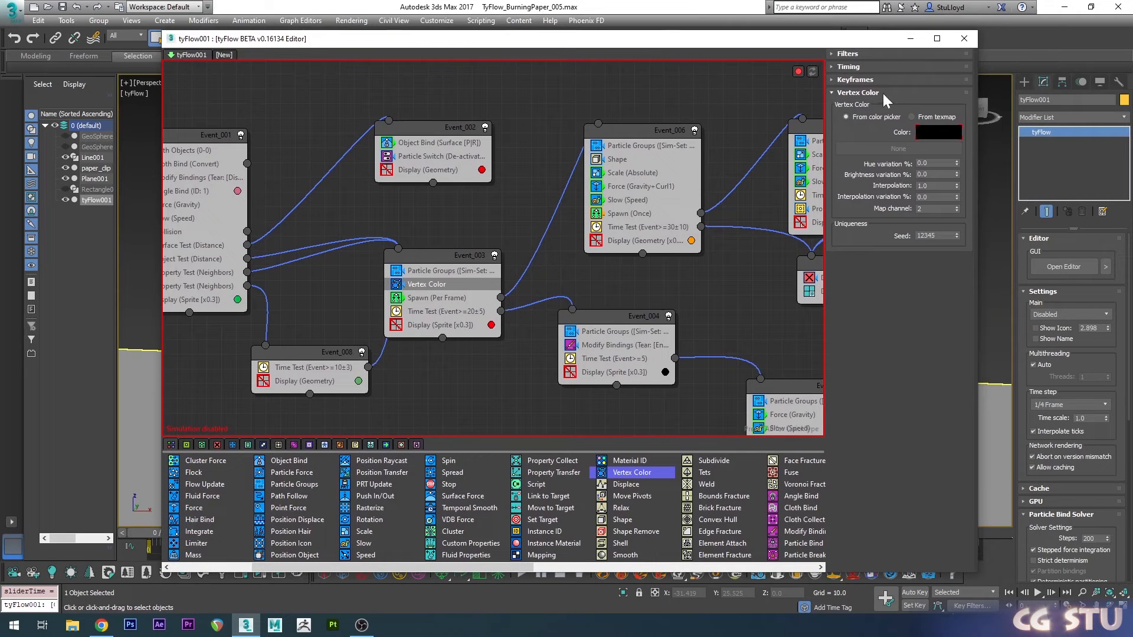
click(851, 66)
click(853, 82)
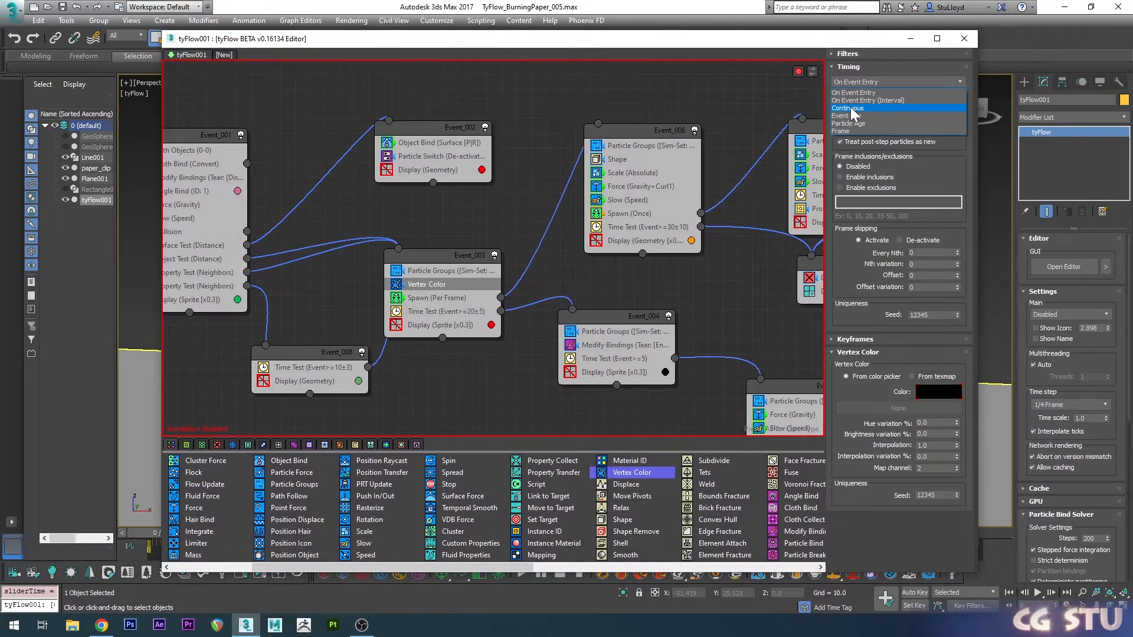
click(851, 107)
click(850, 67)
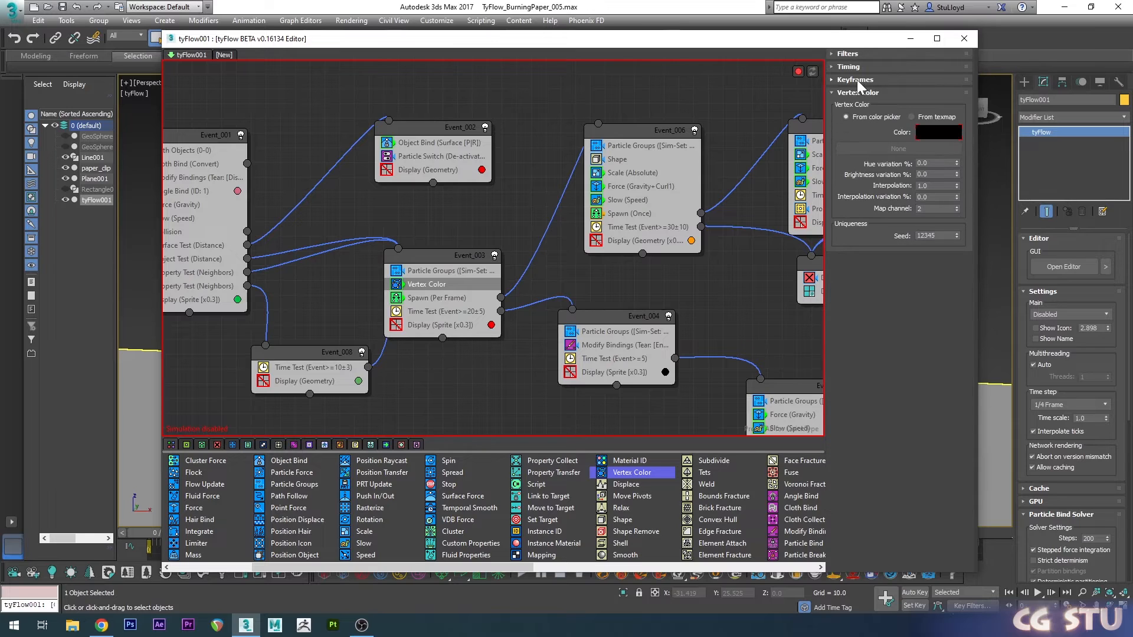
- Set the Vertex Color operator's keyframe synchronization to Event Age and render frame 109 to check the mask
click(857, 80)
click(864, 104)
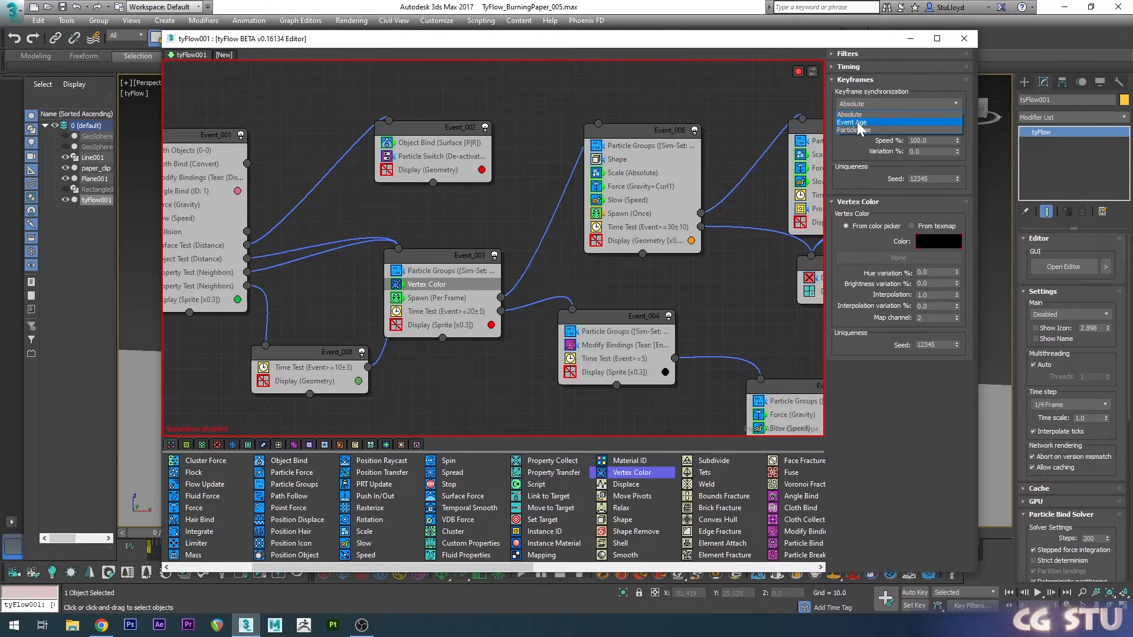
click(857, 123)
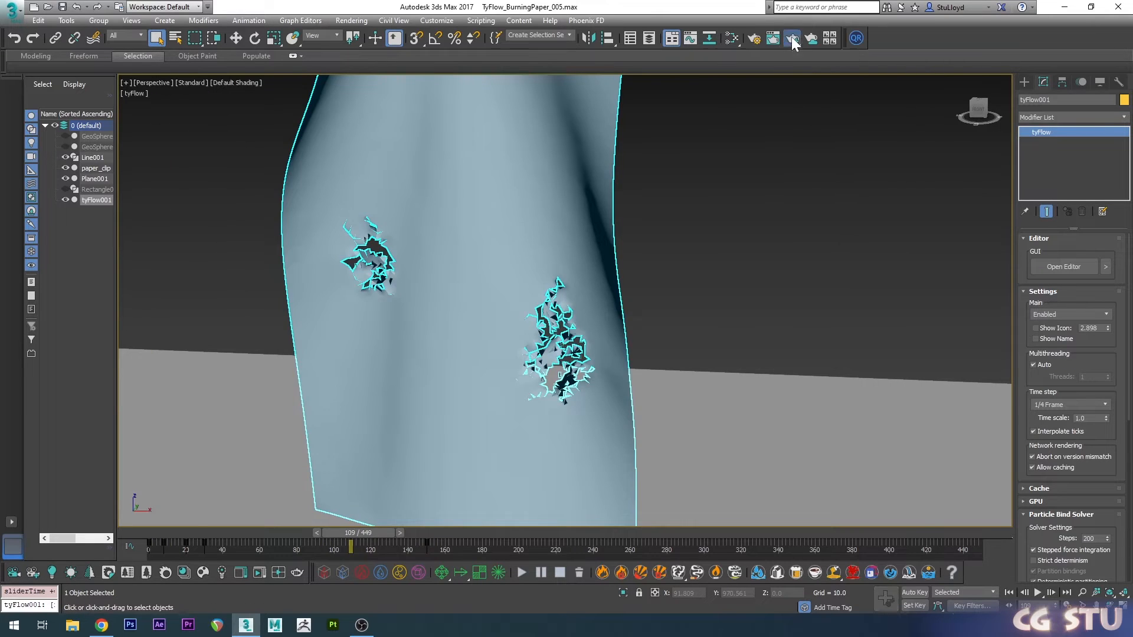
click(791, 37)
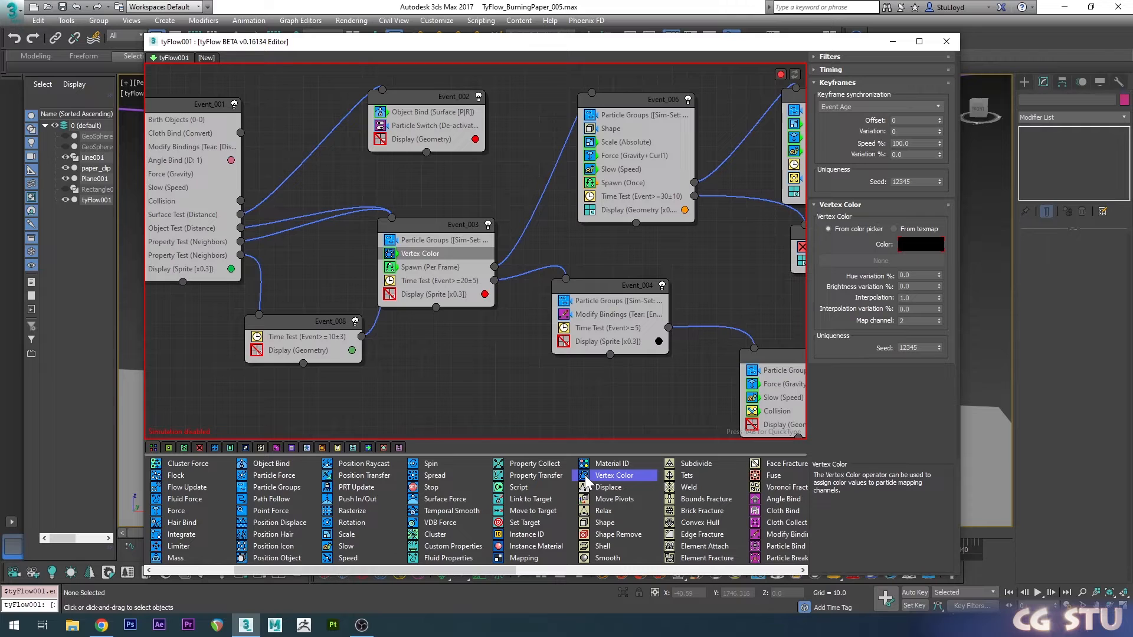
- Add a second Vertex Color operator directly below the first in Event_003 and set its color to black
drag(587, 481, 430, 267)
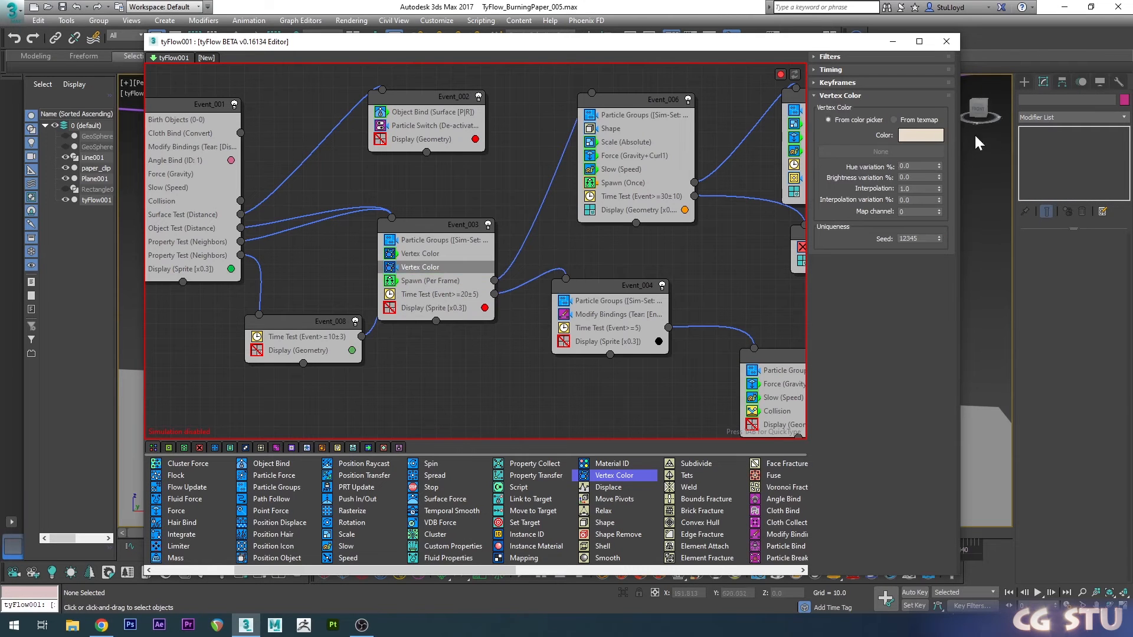
click(904, 135)
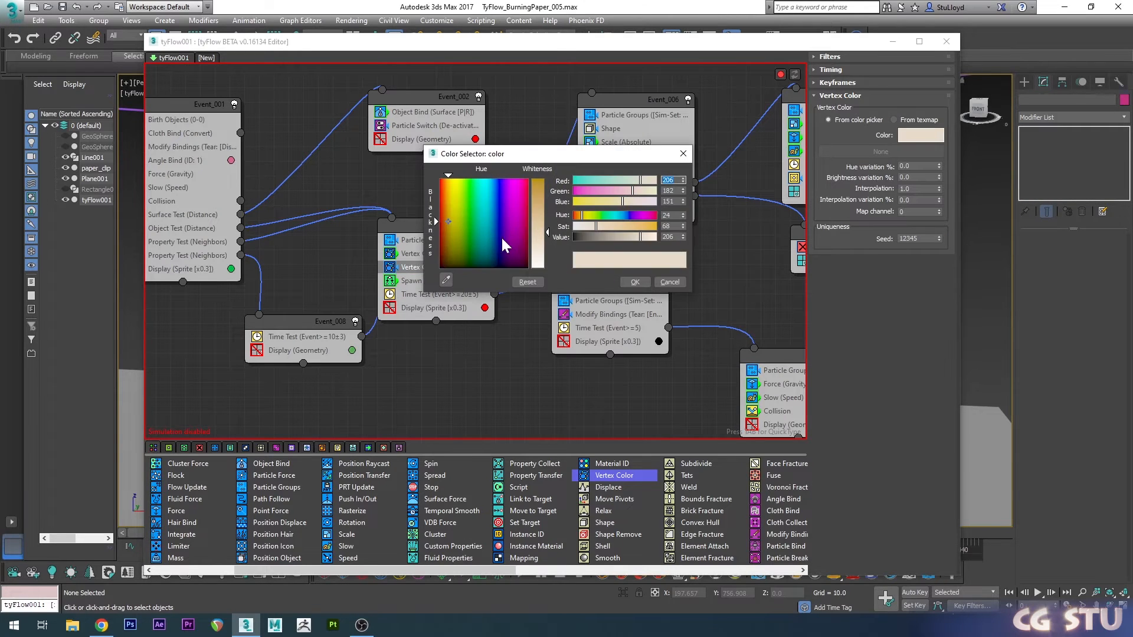
click(495, 238)
drag(544, 189, 544, 179)
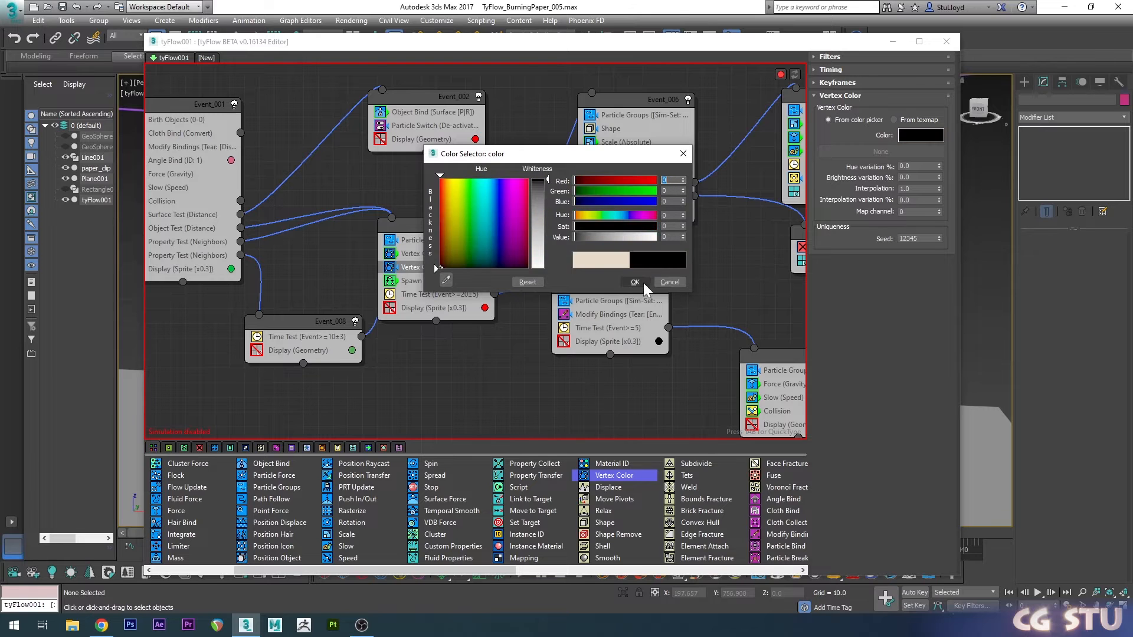
click(634, 282)
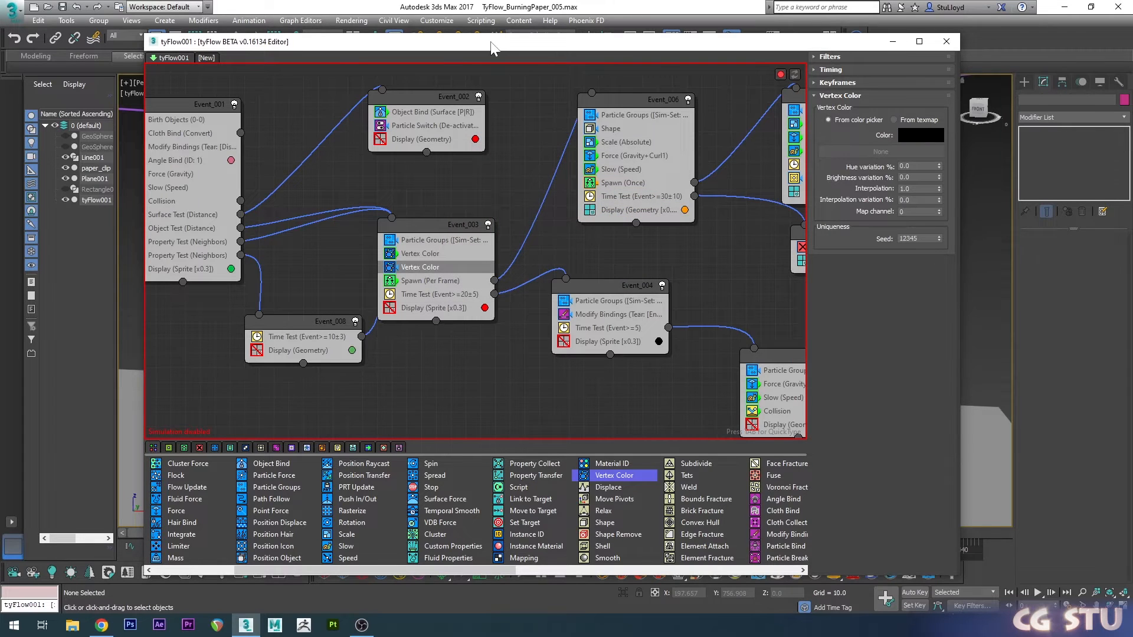
- Turn on automatic keying and set the second Event_003 Vertex Color operator's color to white at frame 2
drag(490, 48, 556, 30)
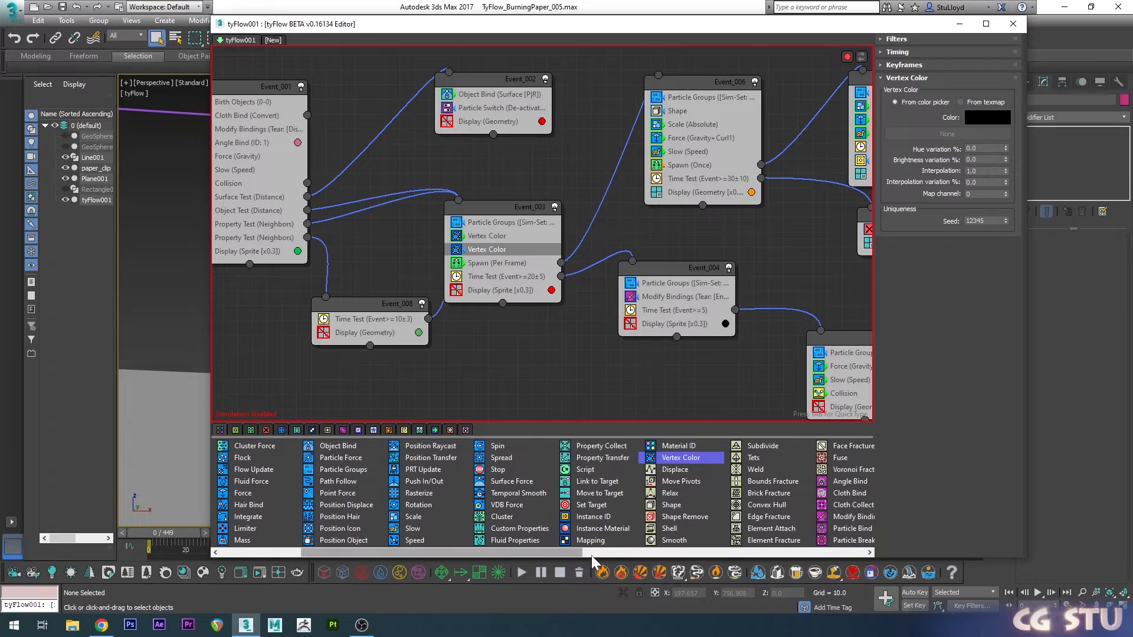
drag(592, 559, 589, 495)
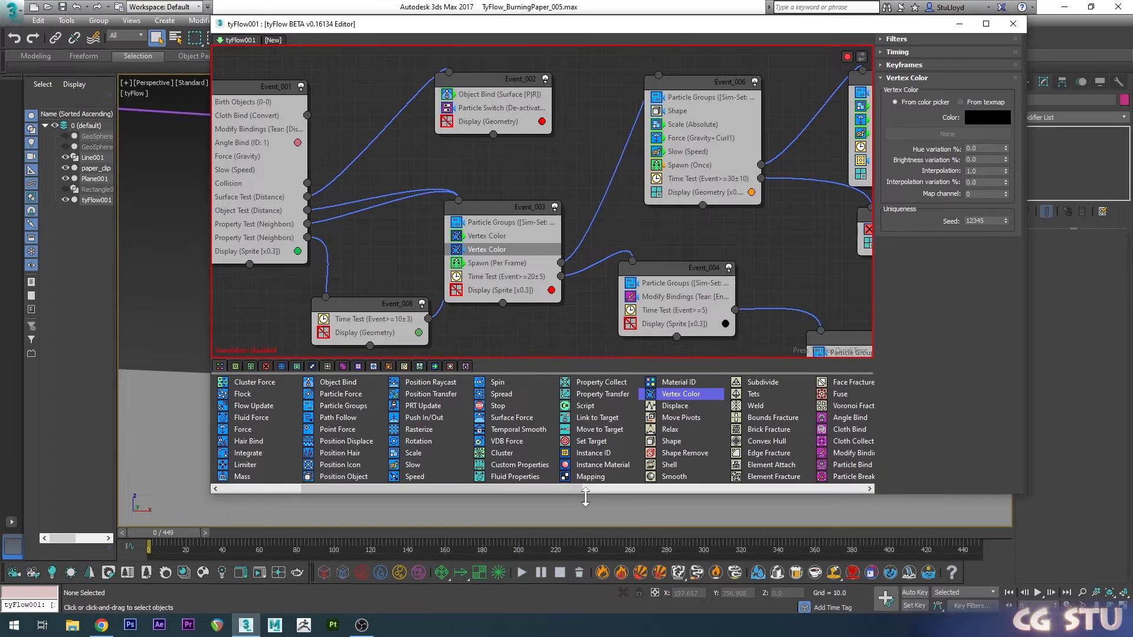
click(915, 592)
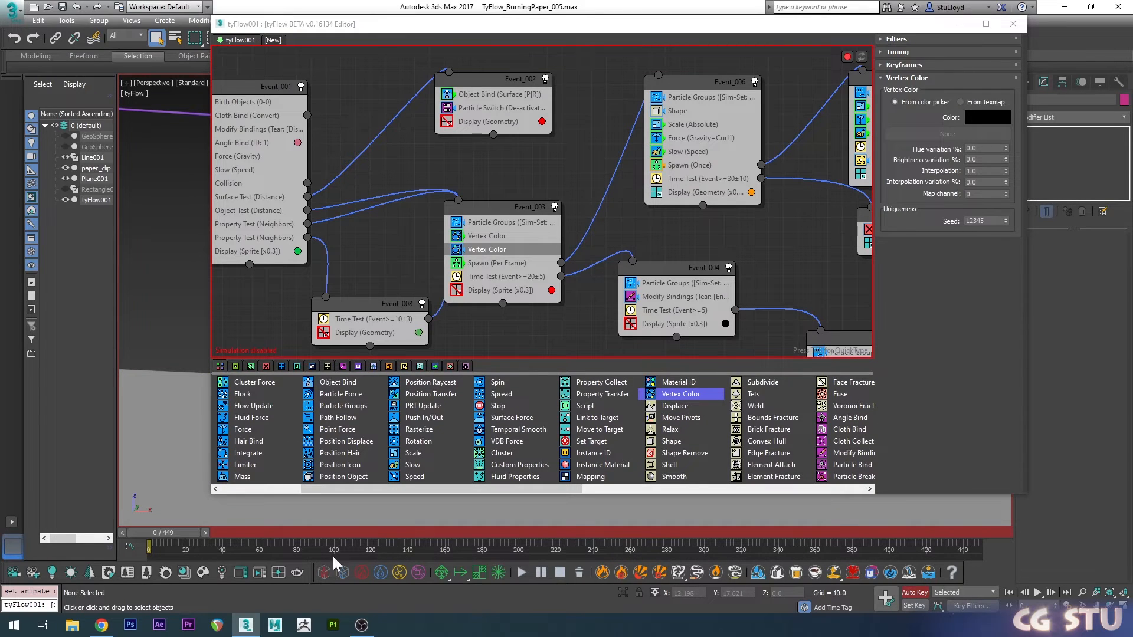
click(206, 532)
click(205, 532)
click(975, 117)
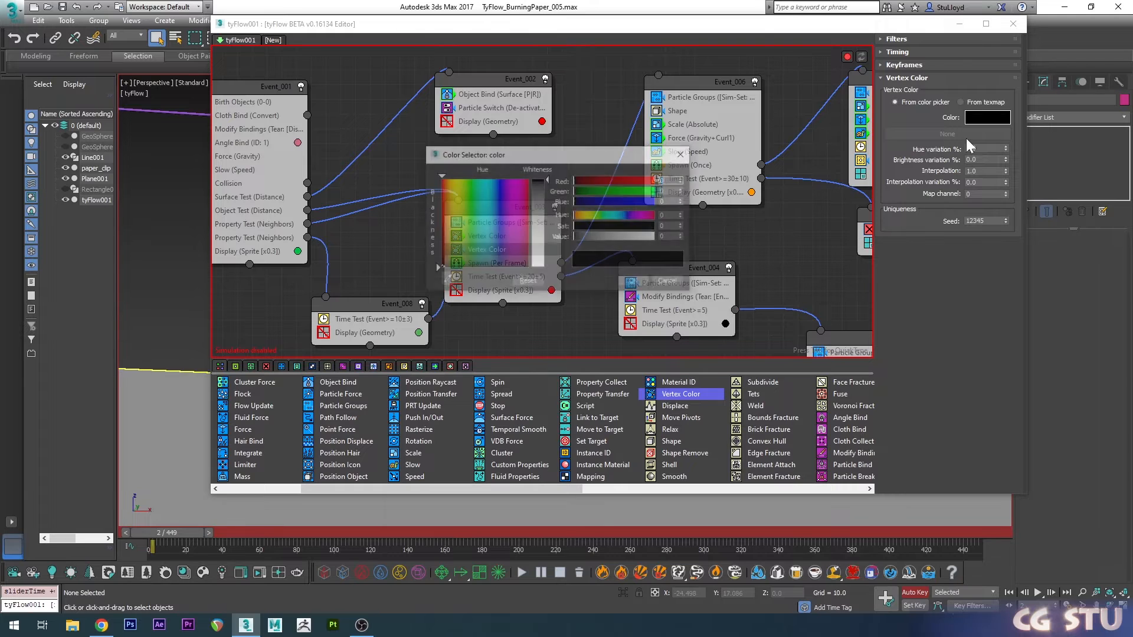
drag(540, 233, 539, 268)
click(635, 282)
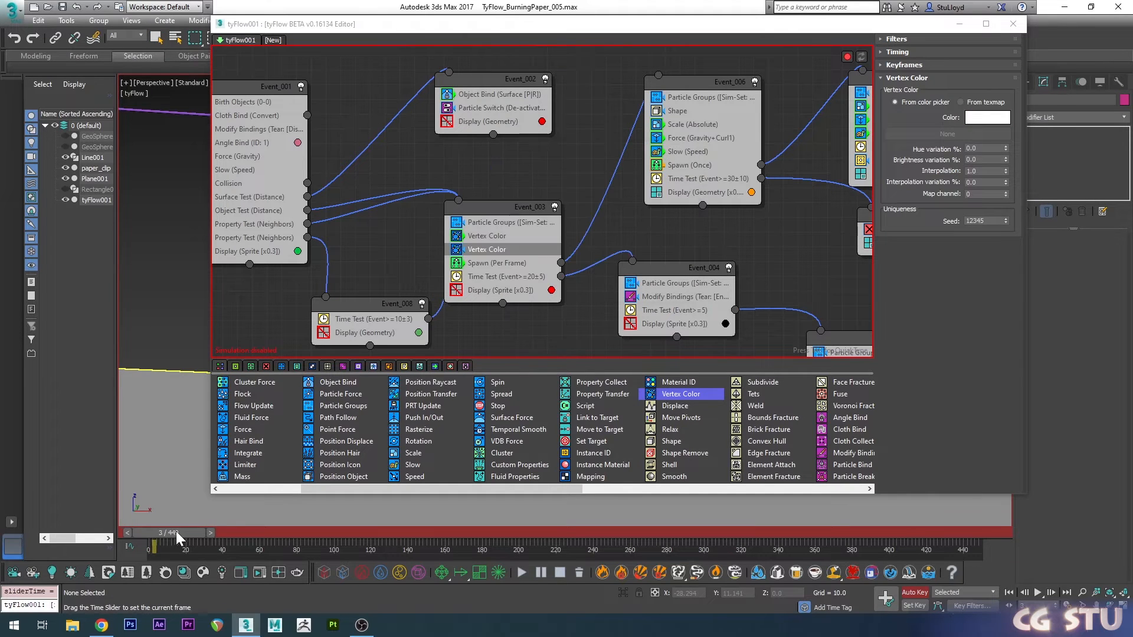
- Key the second Vertex Color operator's color back to black at frame 10
drag(174, 534, 189, 536)
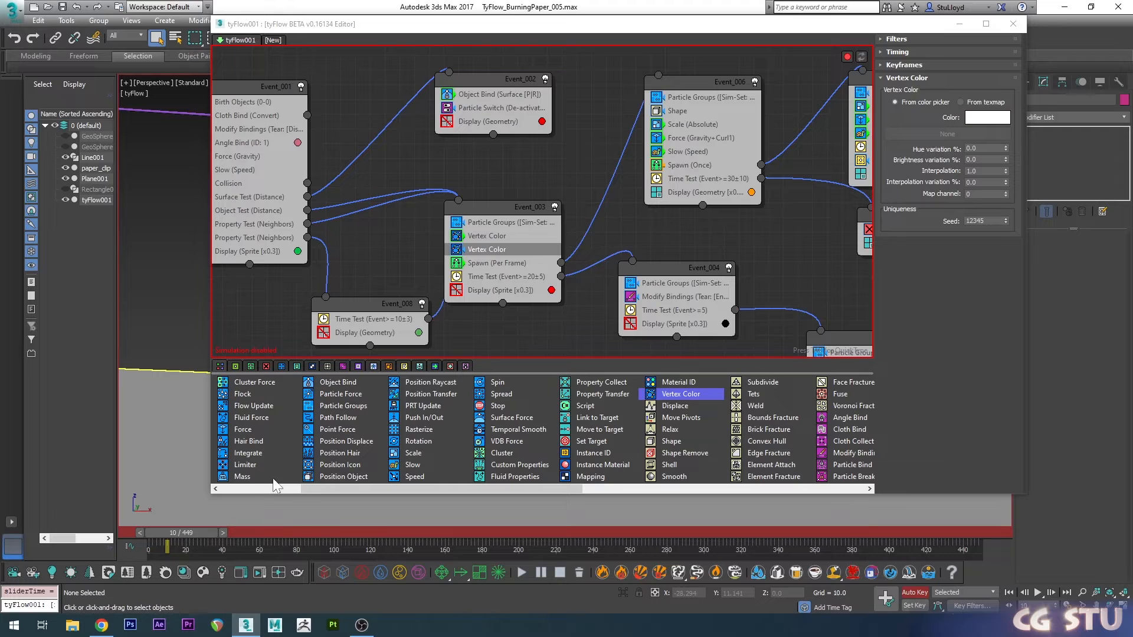
click(987, 118)
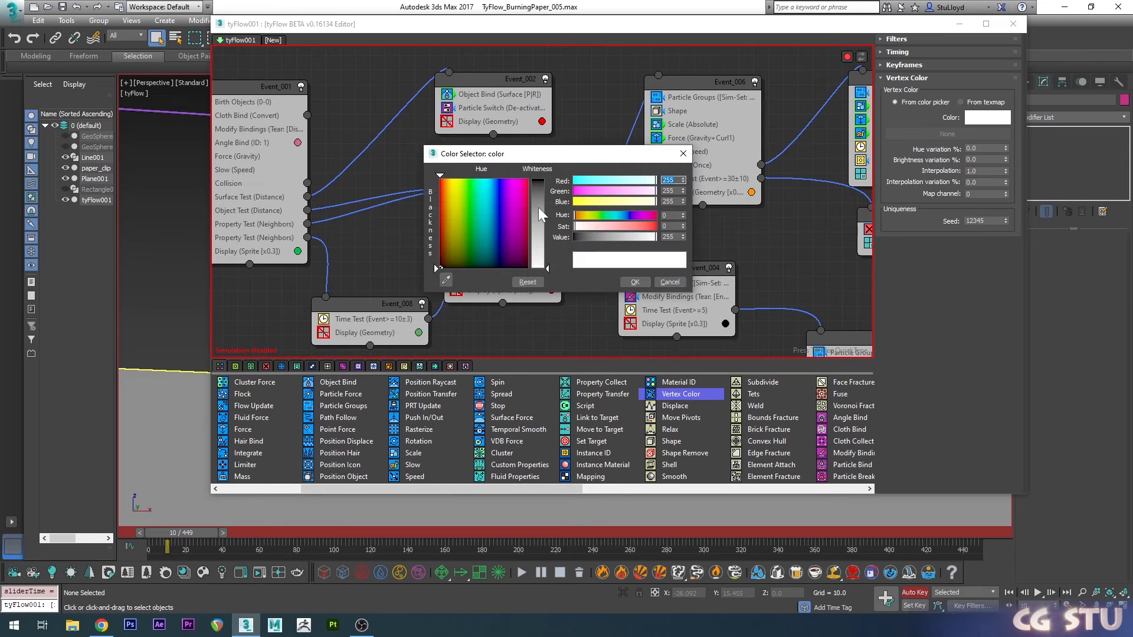
drag(538, 212, 538, 178)
click(635, 282)
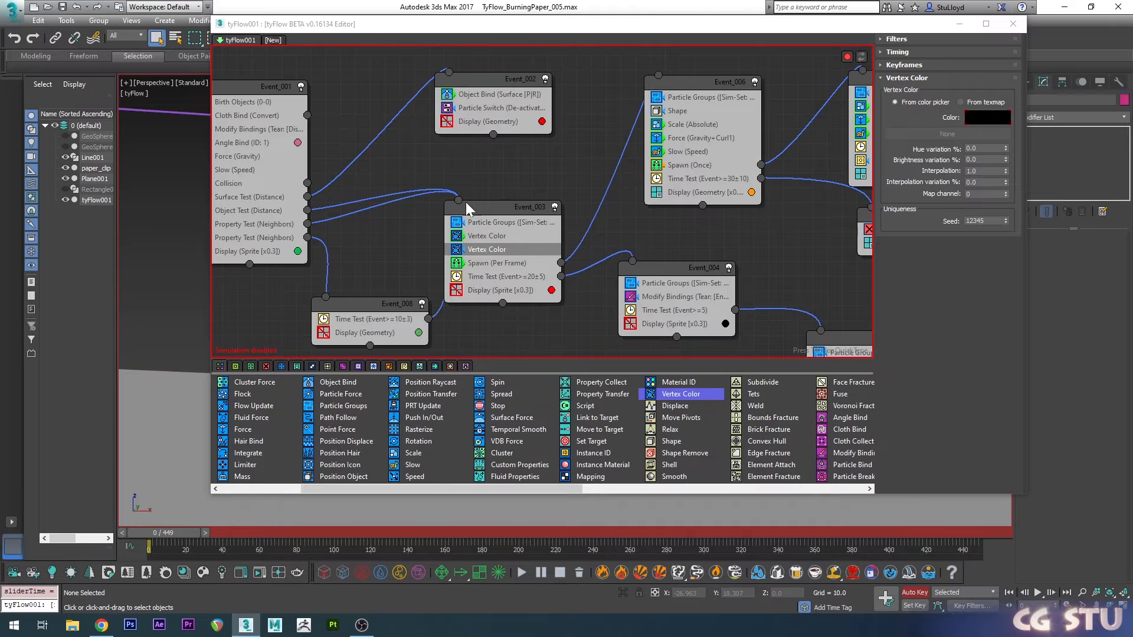
- Assign the second Vertex Color operator to map channel 3 and set its timing to Continuous
click(1005, 192)
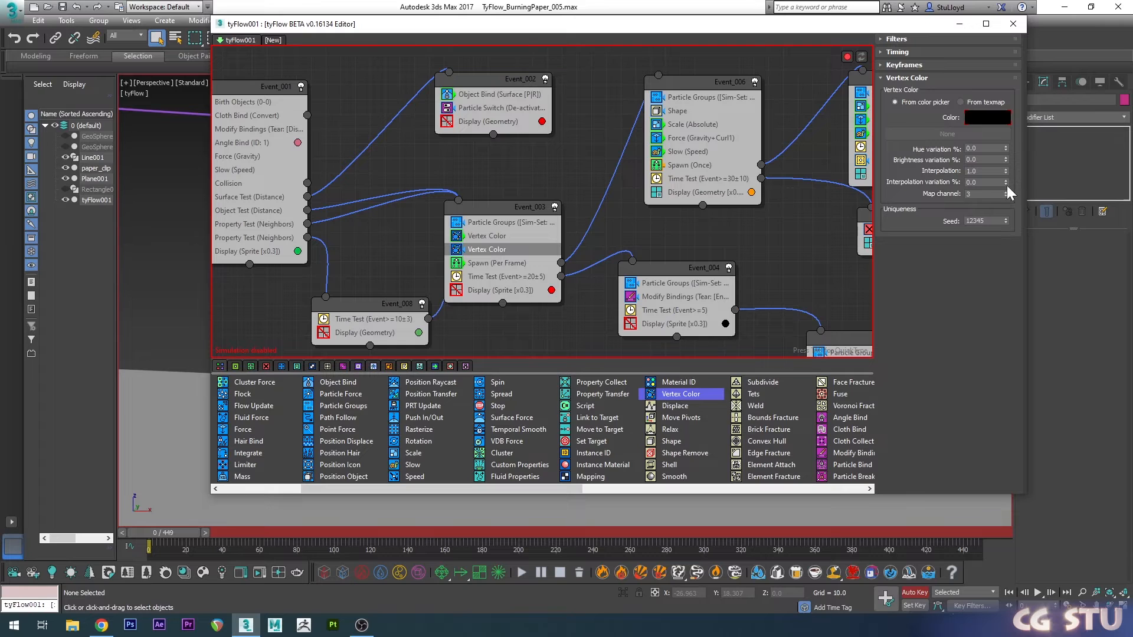
click(898, 53)
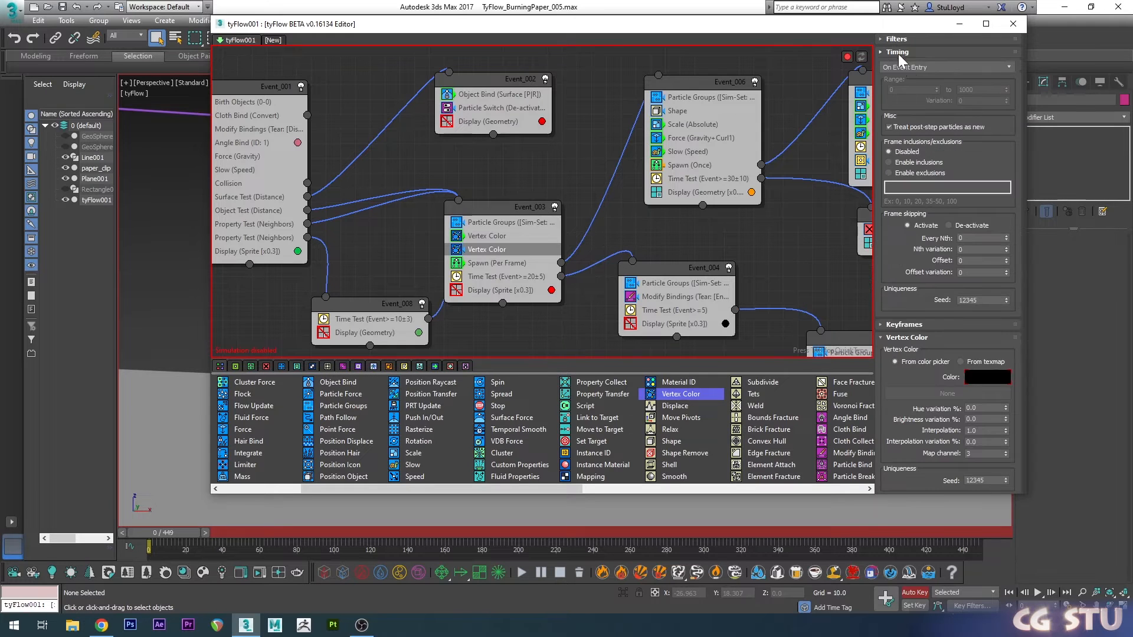
click(904, 68)
click(898, 94)
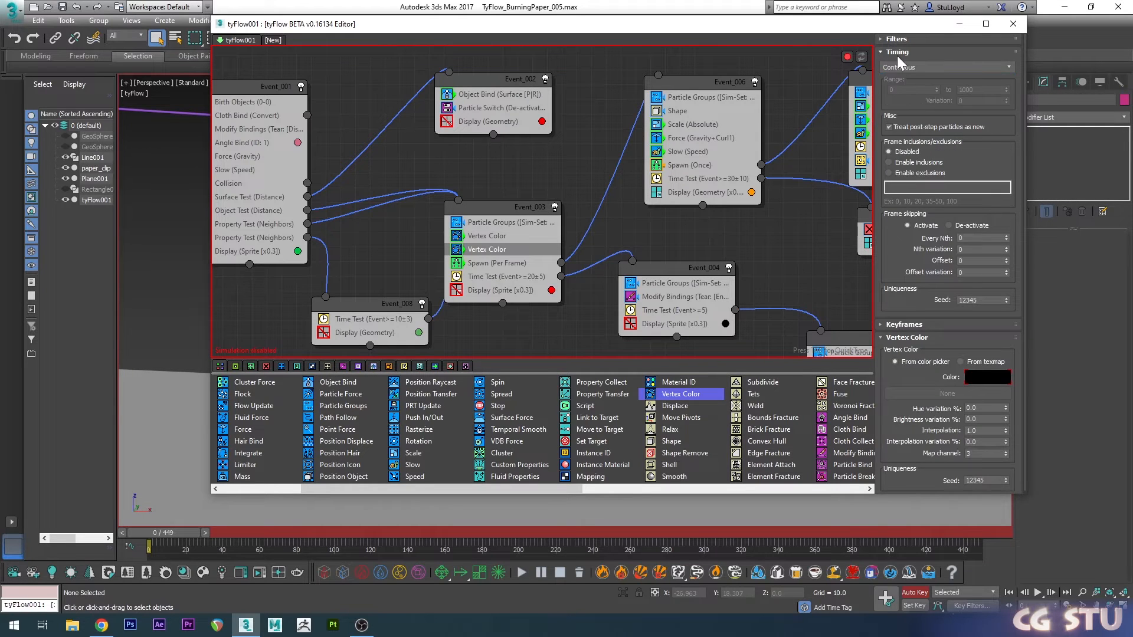
- Synchronize the second Vertex Color operator's keyframes to Event Age and render frame 165 to check the burning-edge mask
click(897, 53)
click(909, 65)
click(914, 88)
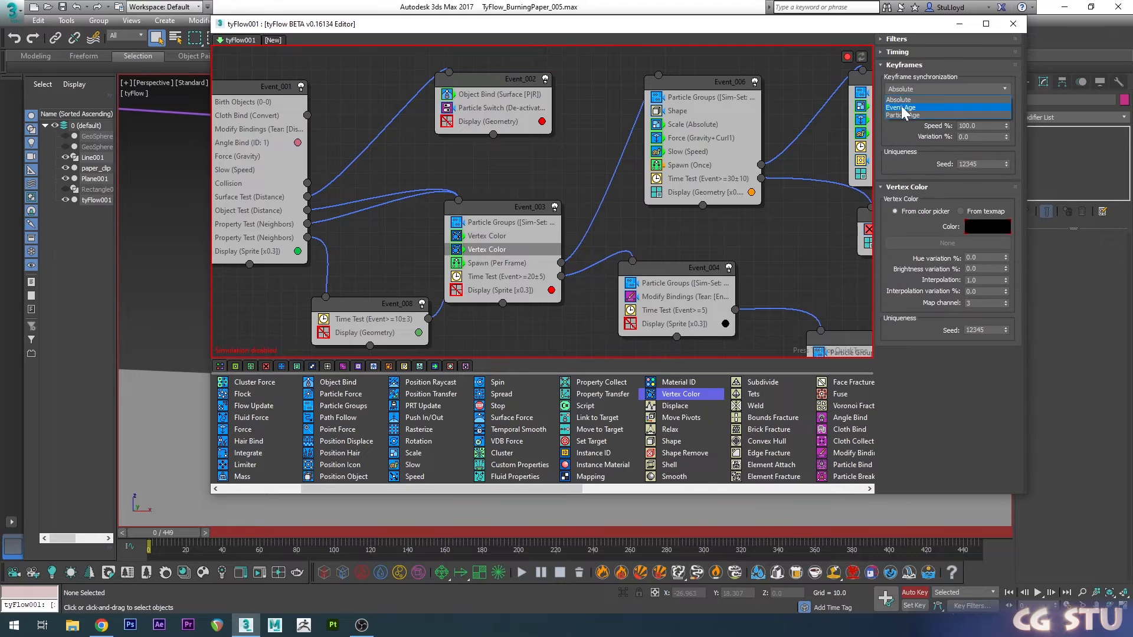
click(901, 99)
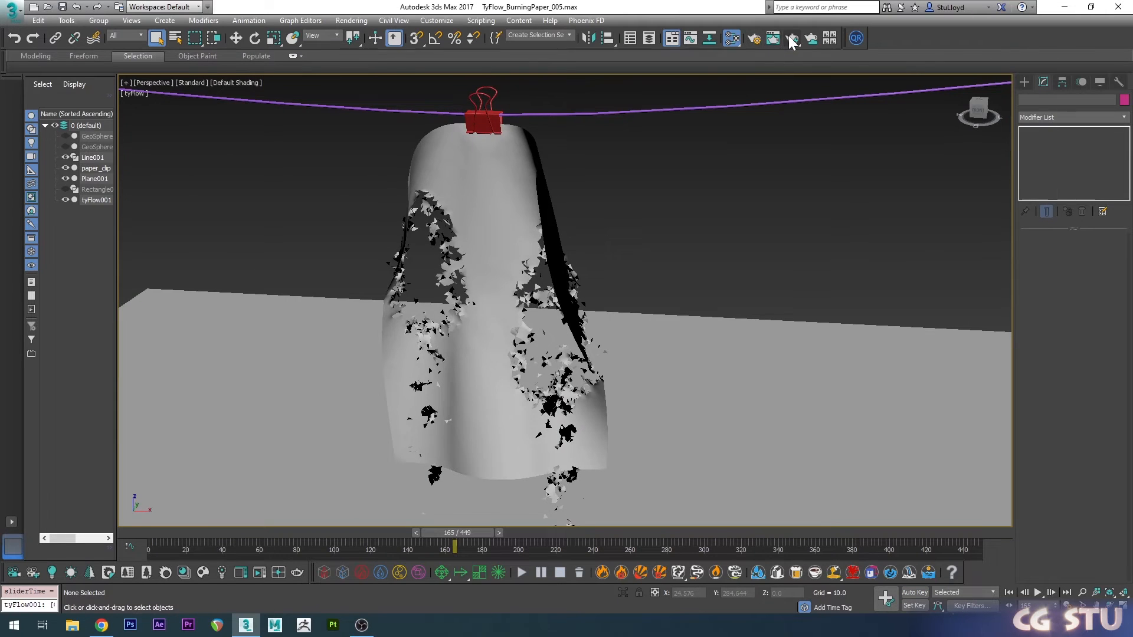
key(shift+q)
scroll(438, 377, up, 2)
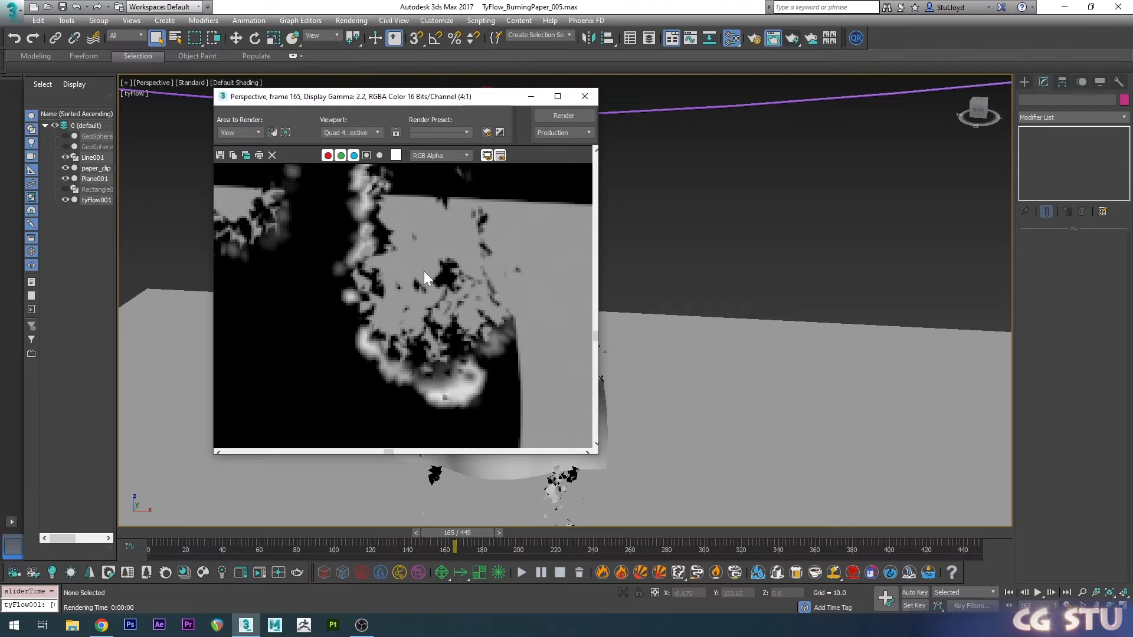
scroll(424, 270, down, 2)
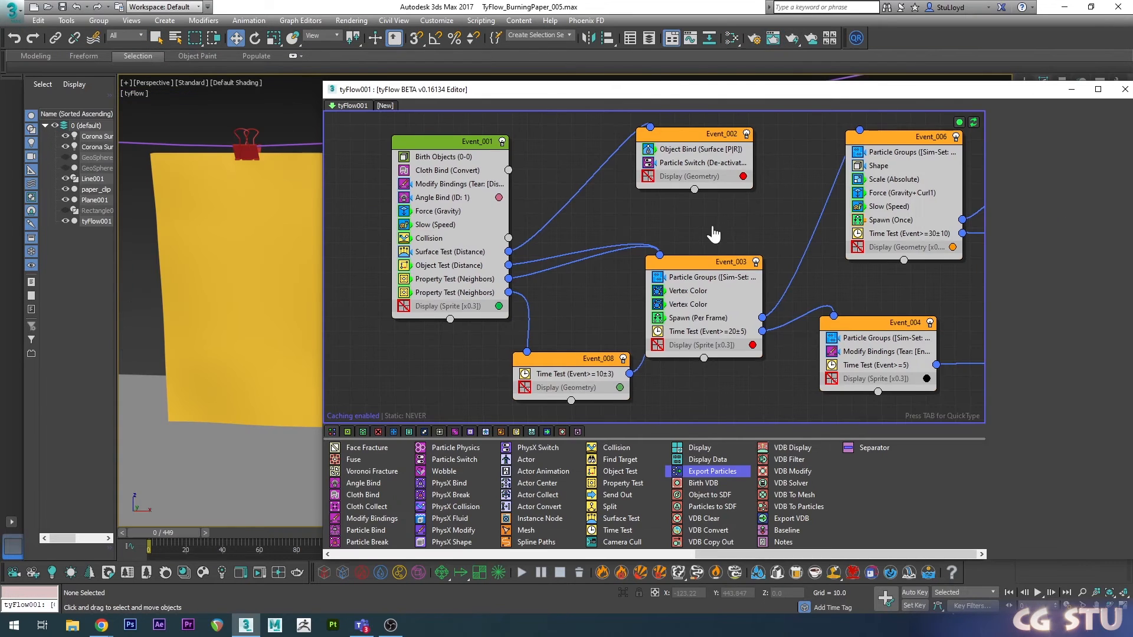
- Add a Vertex Color operator below Cloth Bind in Event_001 and give it black color and map channel 2
middle_drag(712, 231, 640, 260)
middle_drag(683, 229, 708, 234)
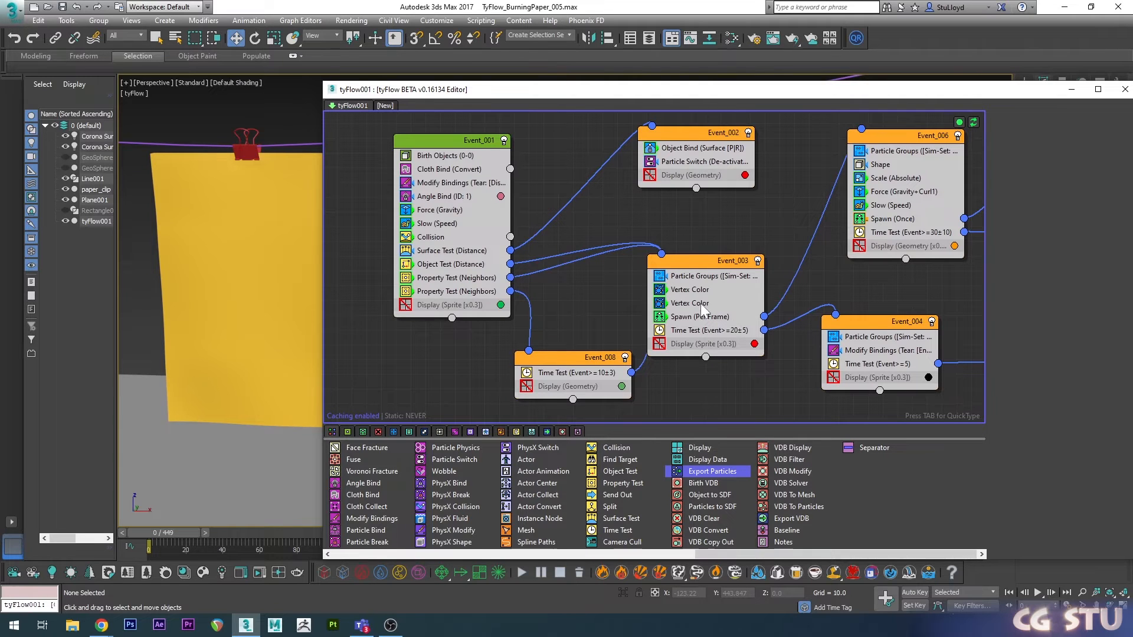
scroll(538, 460, up, 4)
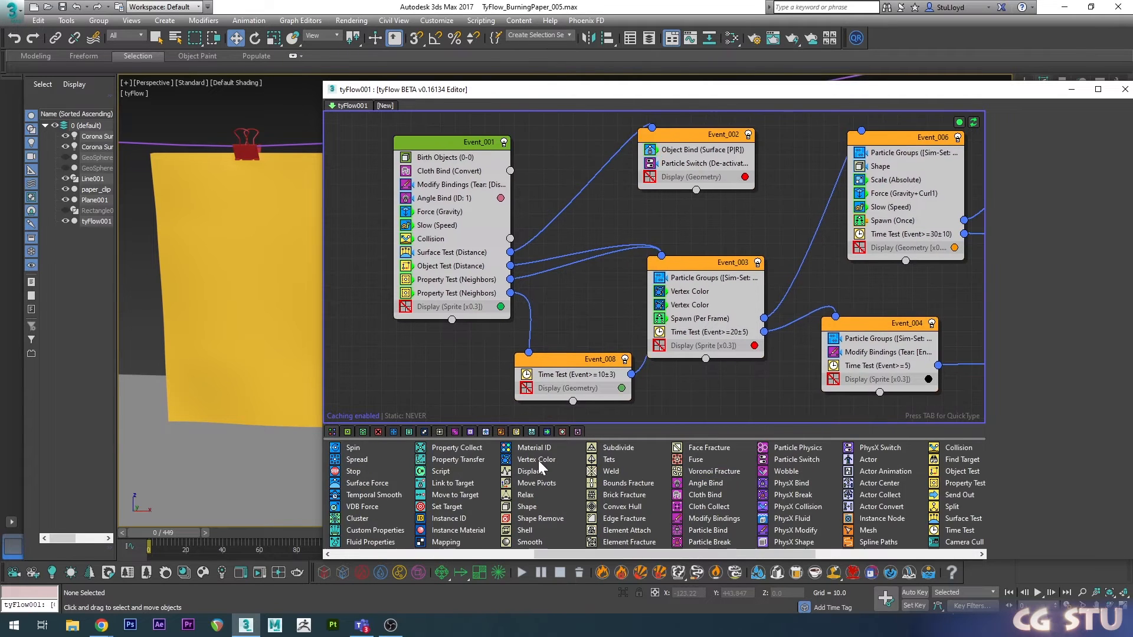
drag(538, 460, 442, 183)
drag(742, 95, 605, 91)
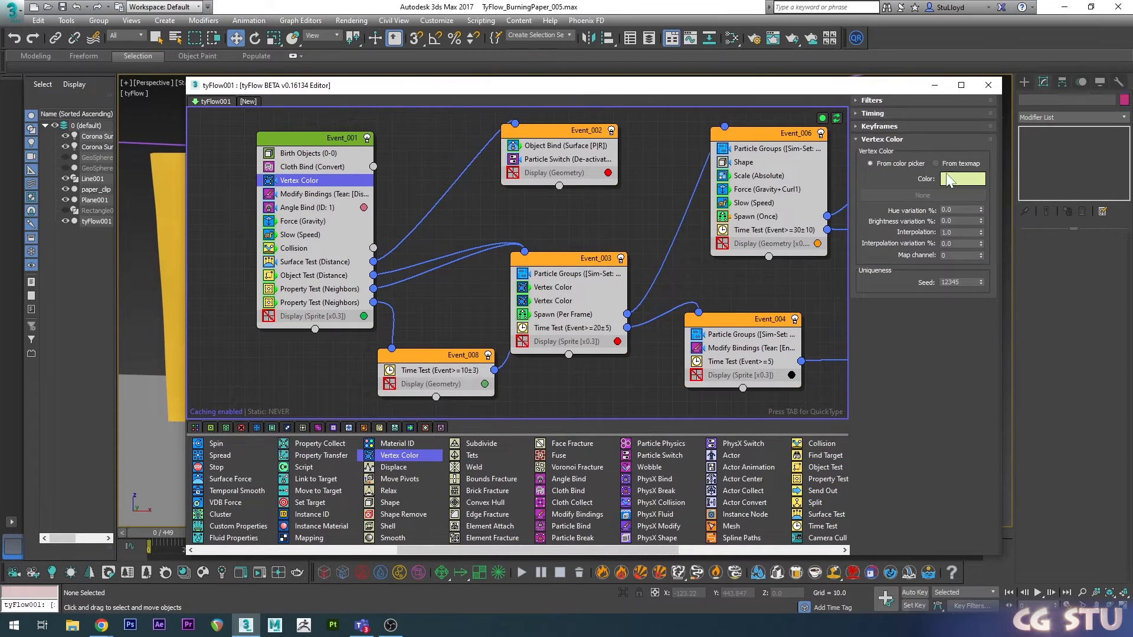
click(956, 179)
drag(587, 236, 522, 237)
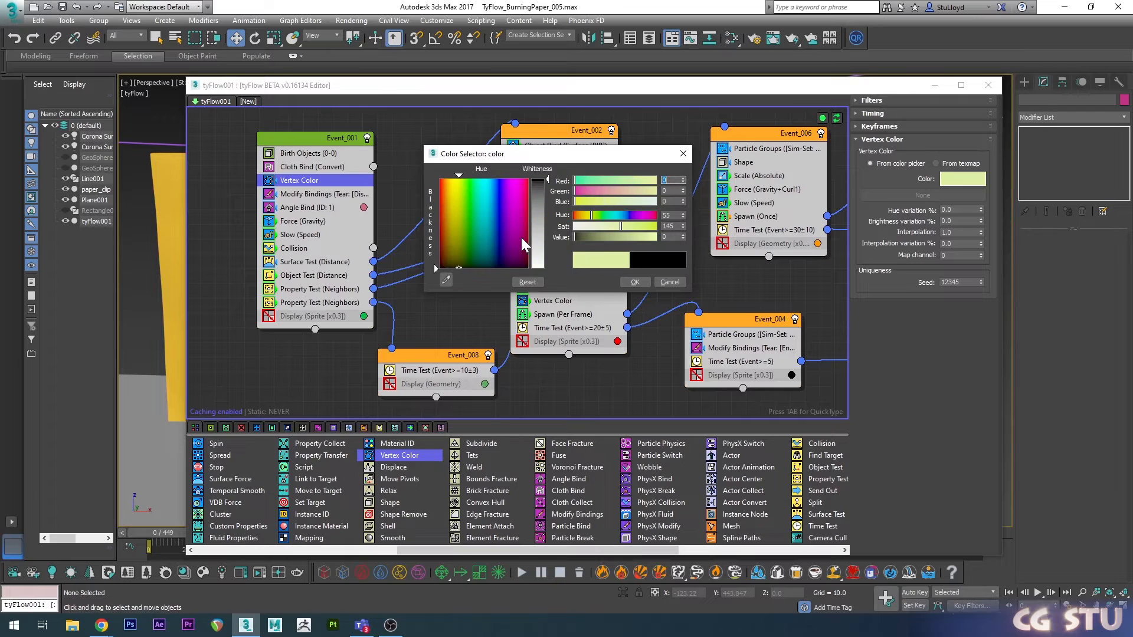
click(636, 282)
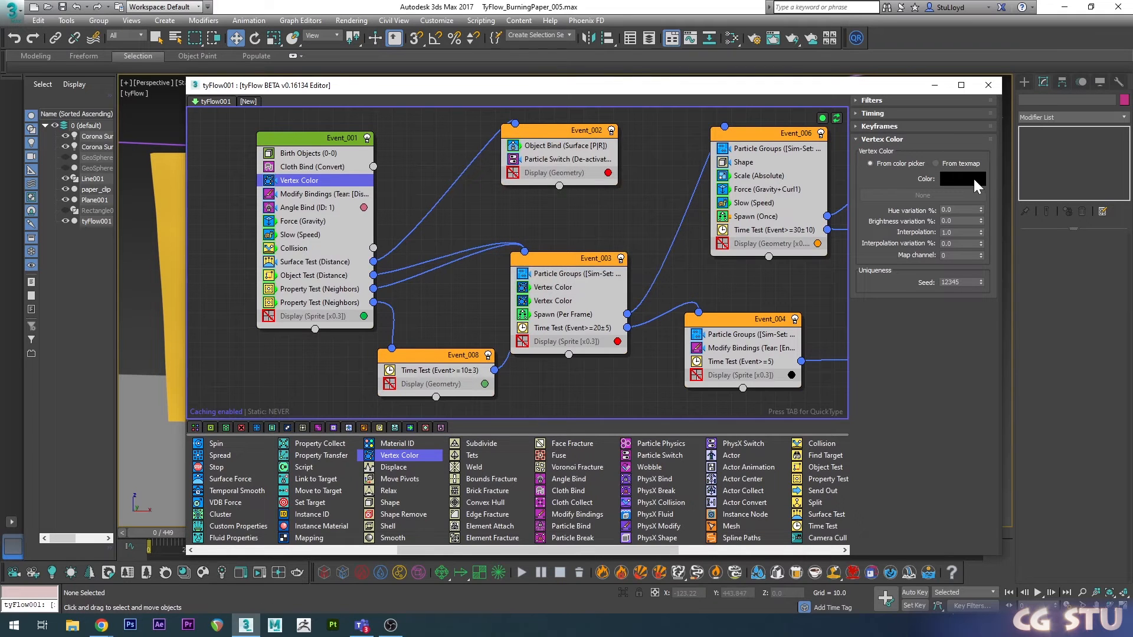
click(981, 253)
click(981, 253)
- Copy the black Vertex Color operator directly below itself in Event_001 and set the copy's map channel to 3
drag(298, 181, 299, 196)
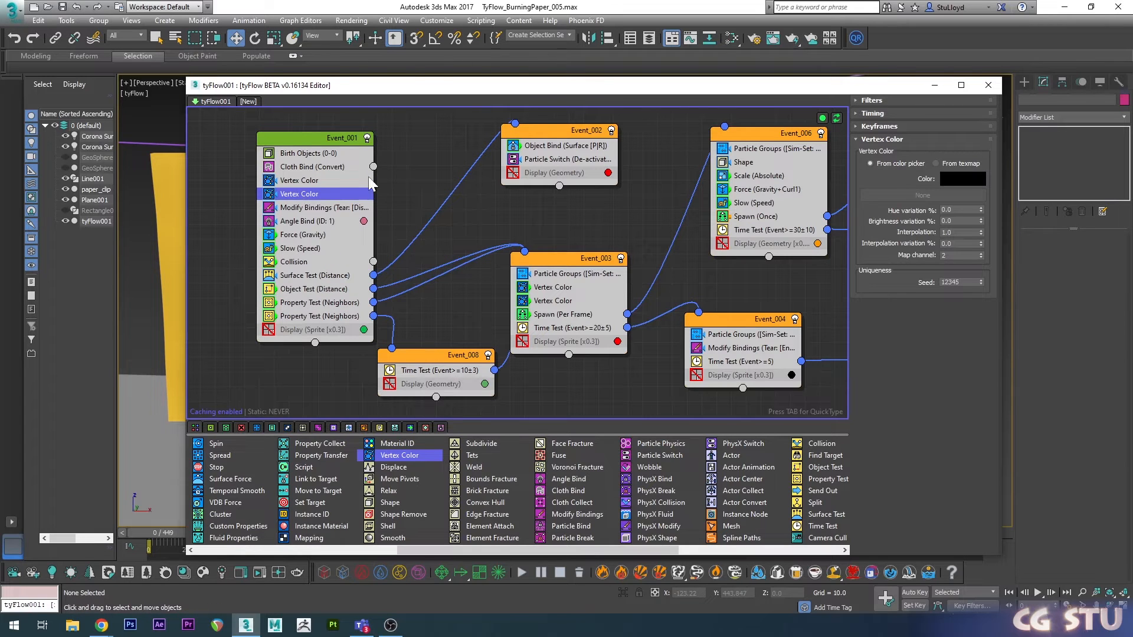
click(981, 251)
drag(342, 84, 504, 84)
drag(600, 84, 530, 75)
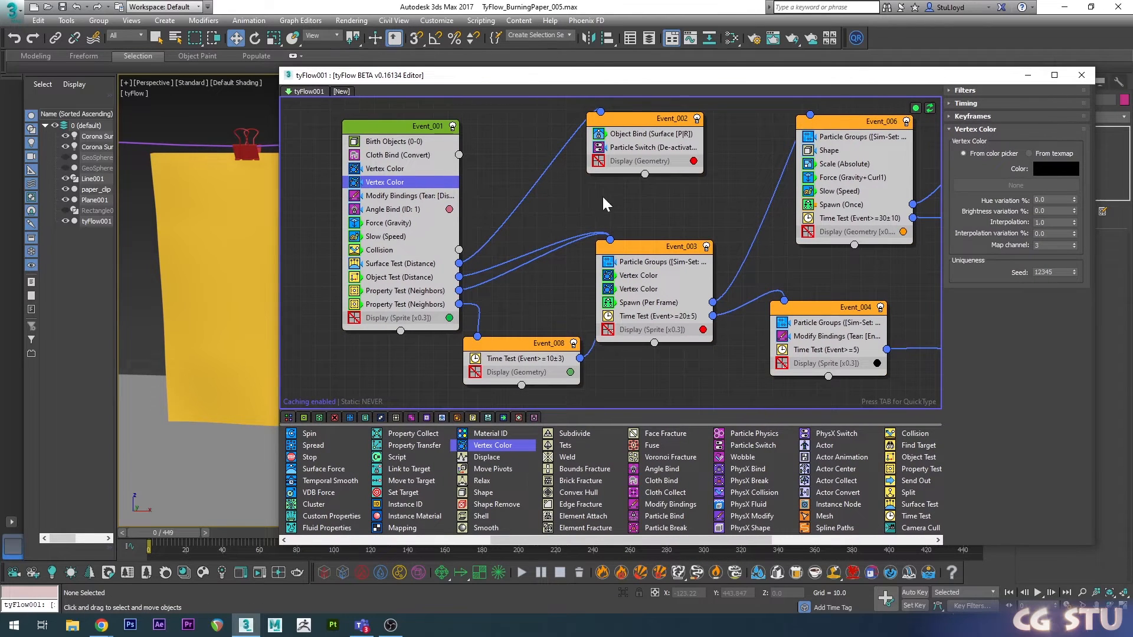
middle_drag(625, 199, 600, 220)
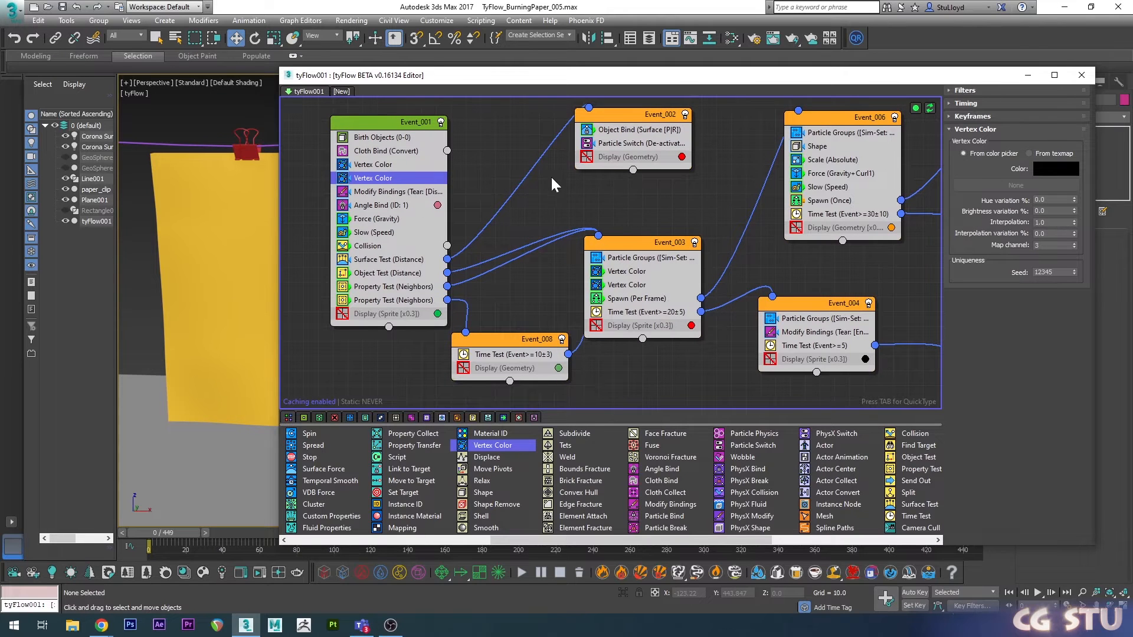
drag(561, 75, 550, 76)
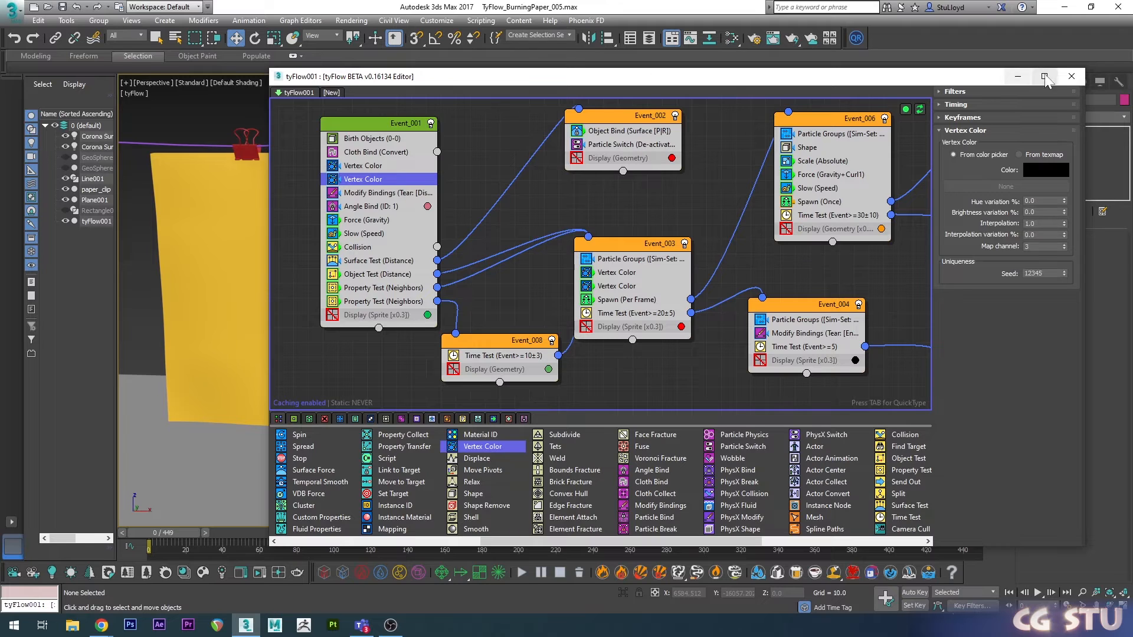
- Close the tyFlow editor, hide tyFlow001, and unhide and select the original paper mesh, Rectangle001
click(1071, 76)
middle_drag(540, 193, 668, 195)
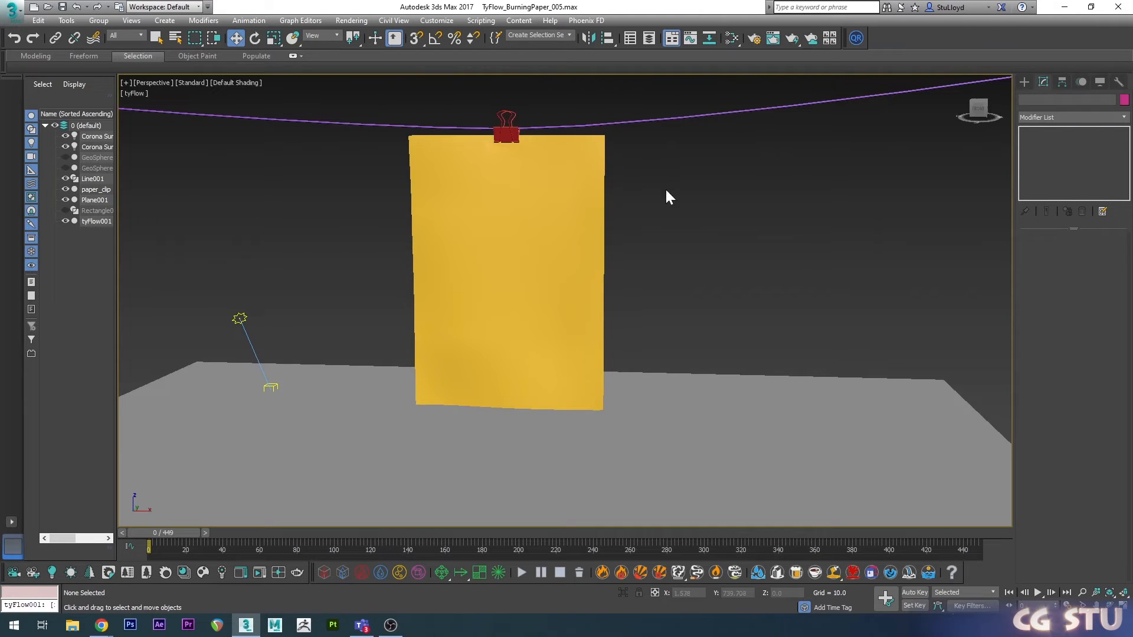
click(65, 221)
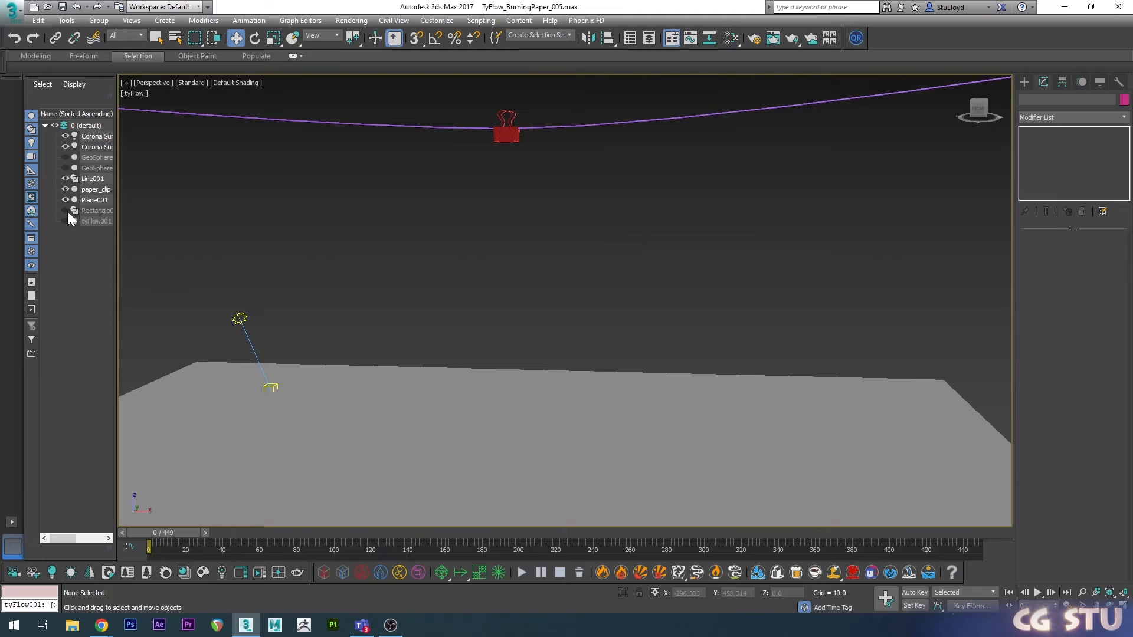
click(66, 211)
click(566, 212)
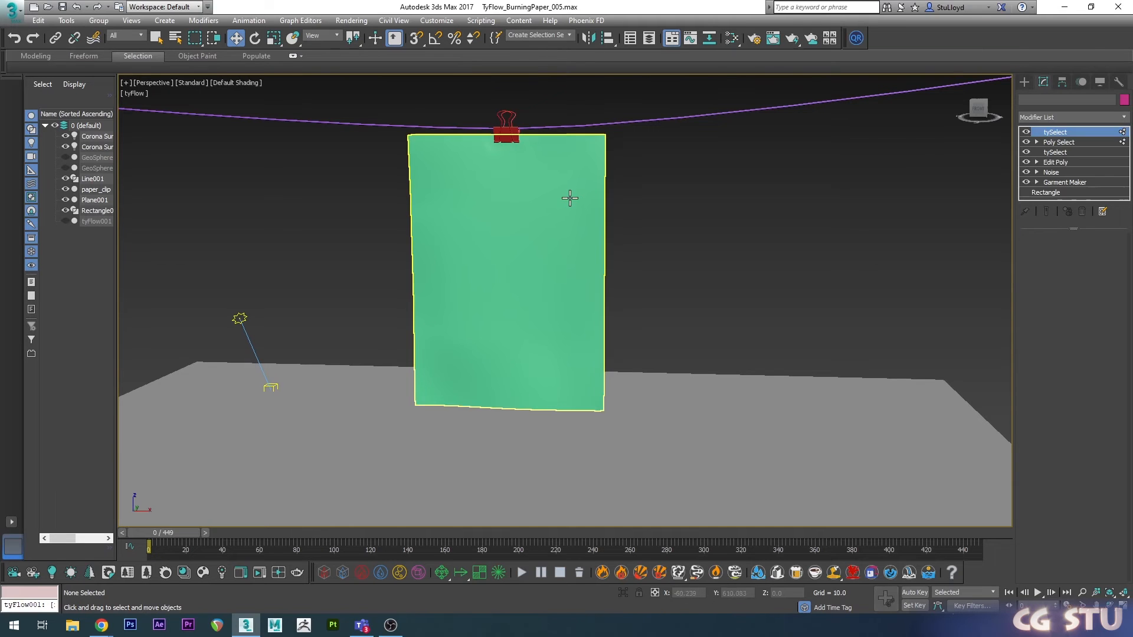
middle_drag(662, 232, 665, 235)
scroll(666, 235, up, 3)
alt+middle_drag(597, 281, 661, 274)
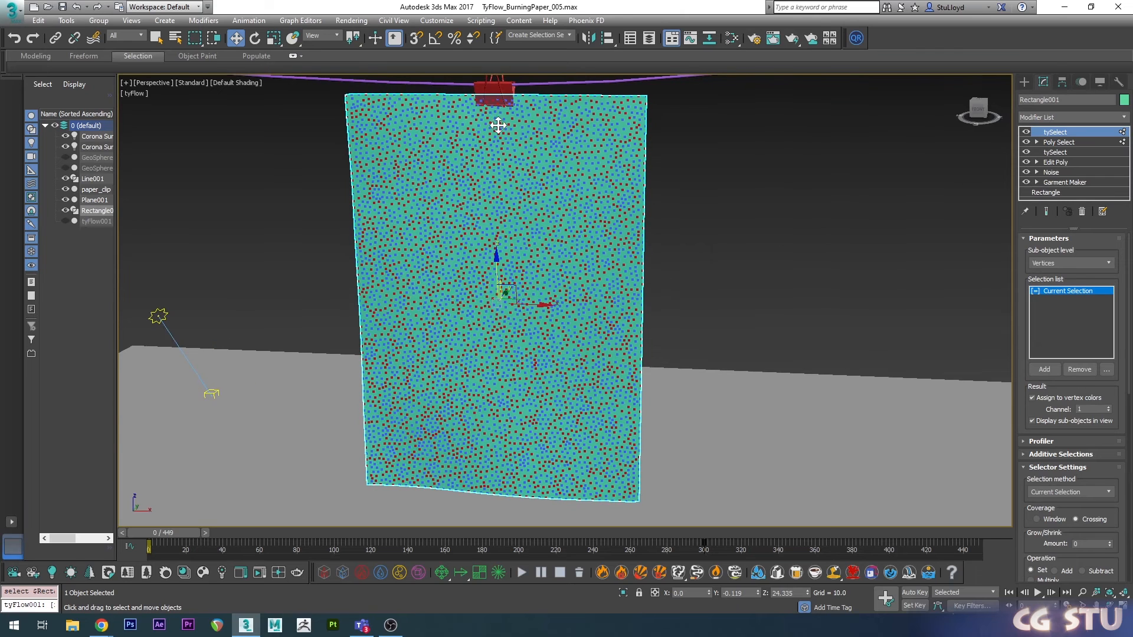
- Apply a planar UVW Map modifier to Rectangle001 and raise its map channel number
click(208, 23)
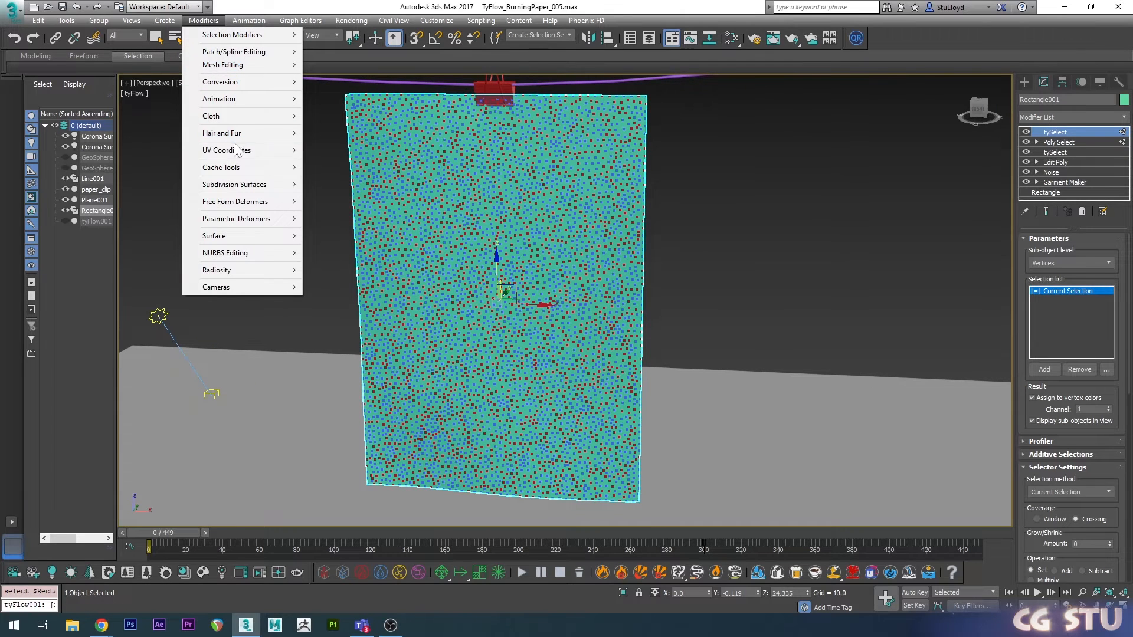
mouse_move(283, 150)
click(340, 215)
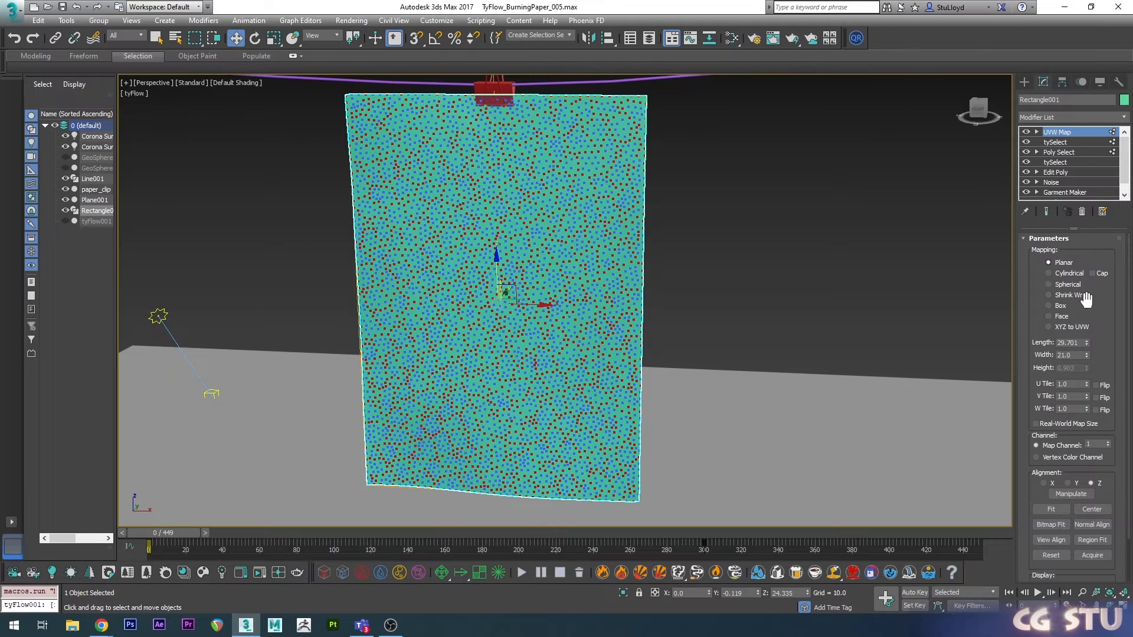
click(1108, 442)
click(1108, 442)
- Make sure Inherit mesh UVWs is enabled on the Cloth Bind operator in Event_001
click(803, 200)
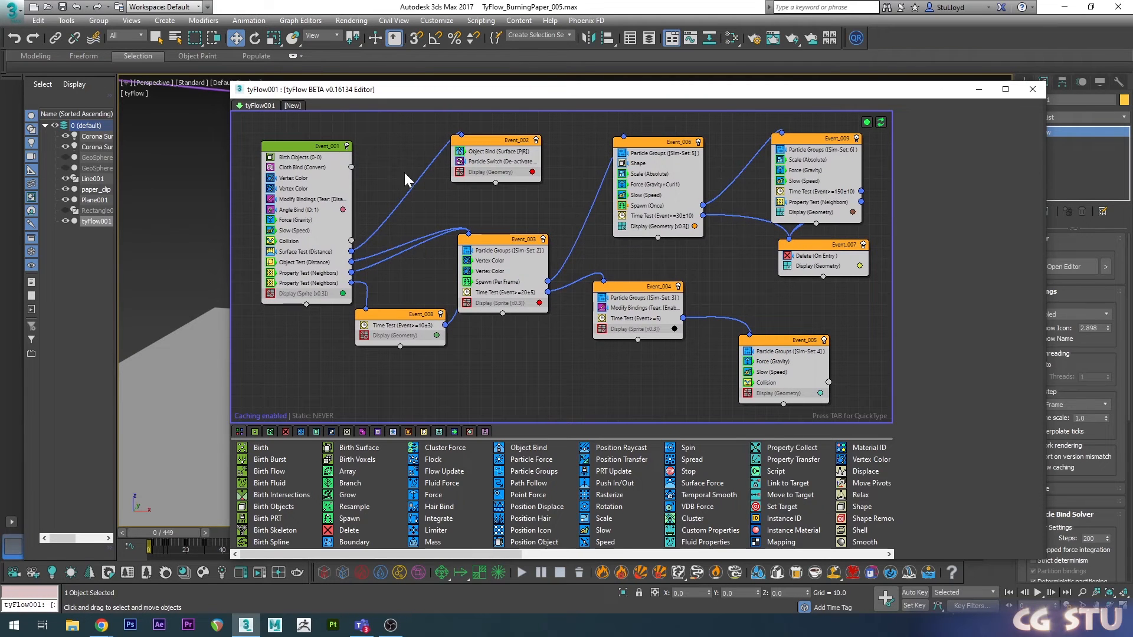
click(295, 171)
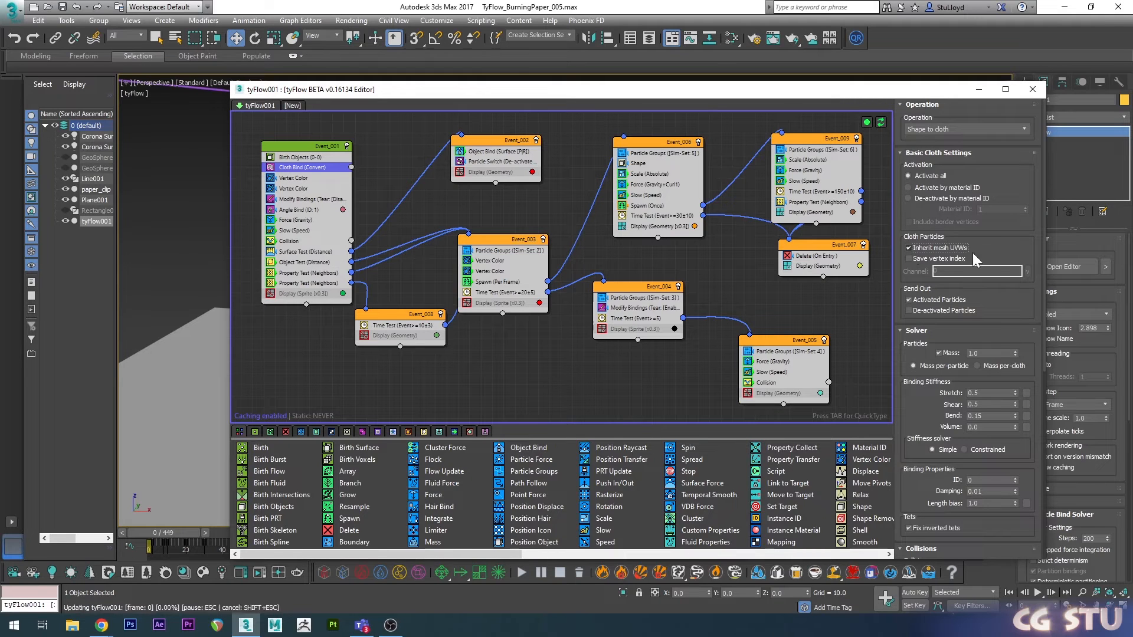
click(967, 248)
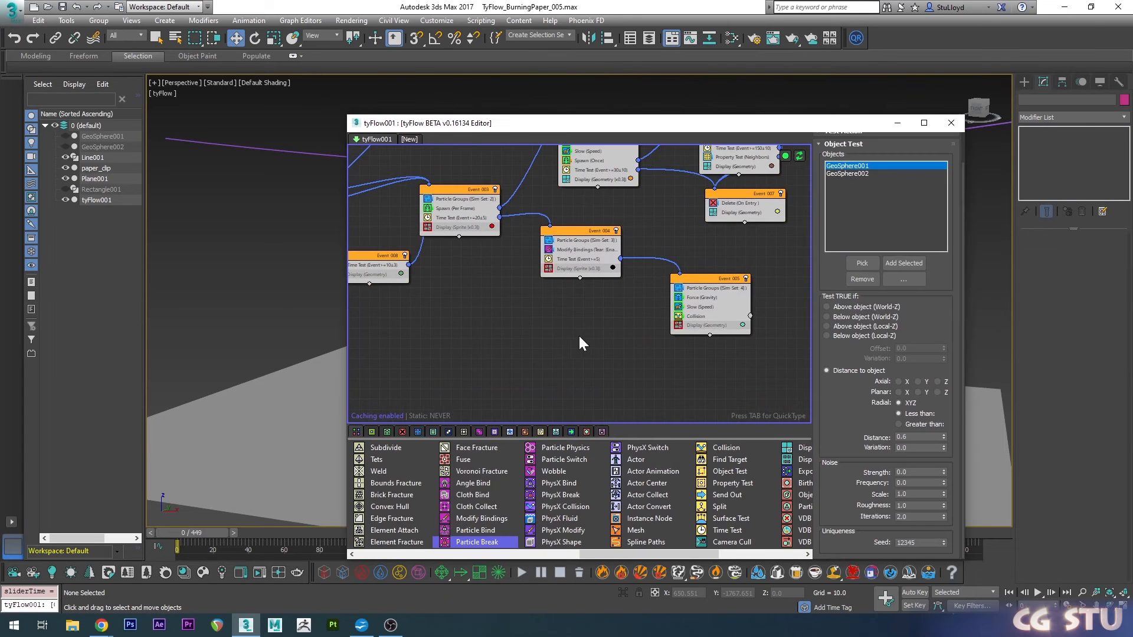
- Add an Export Particles operator as a new global event on empty canvas and set its export type to tyCache
middle_drag(580, 338, 587, 338)
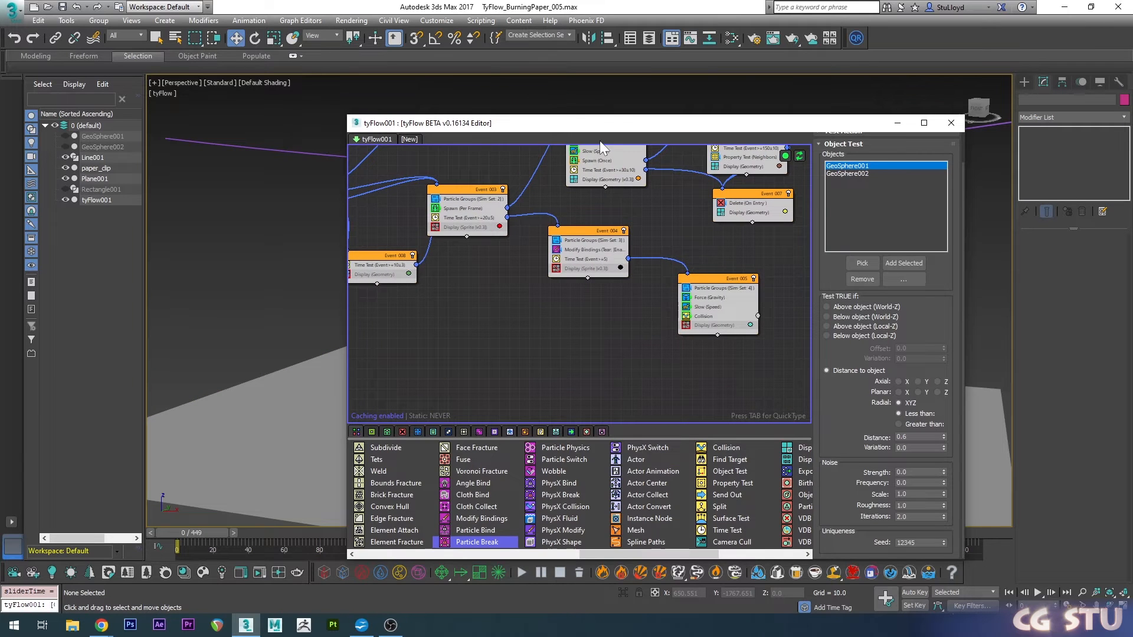
drag(604, 128, 778, 108)
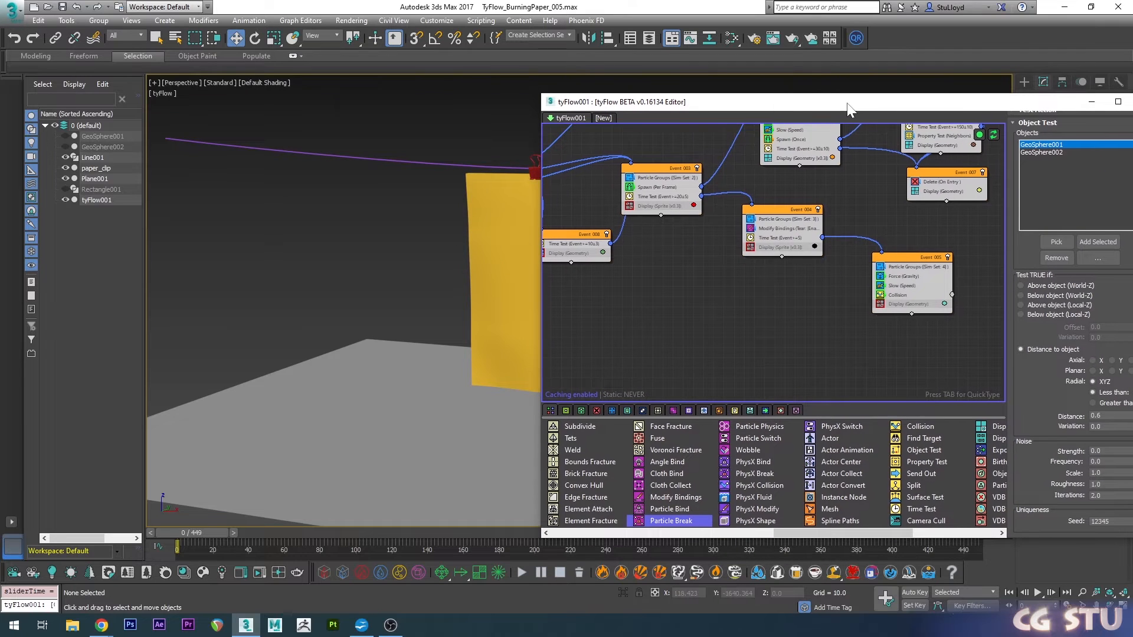
drag(848, 109, 648, 108)
drag(599, 532, 653, 529)
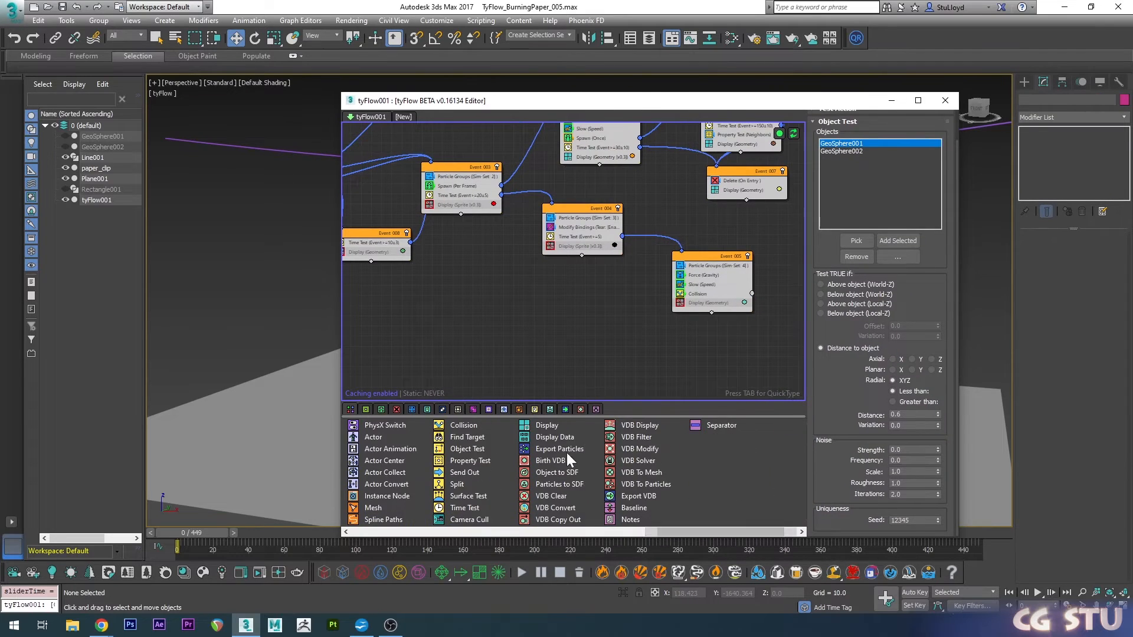
drag(566, 451, 539, 323)
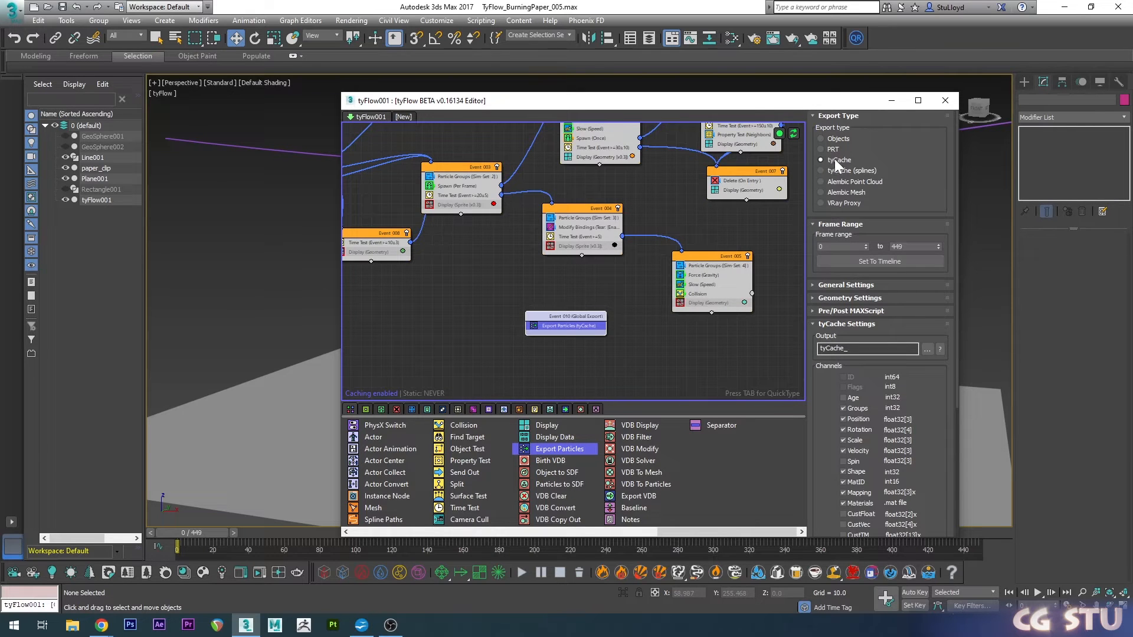
- Exclude cloth geometry, actor skinned meshes and VDB meshes from the particle export and set a project folder path as its tyCache output
click(840, 285)
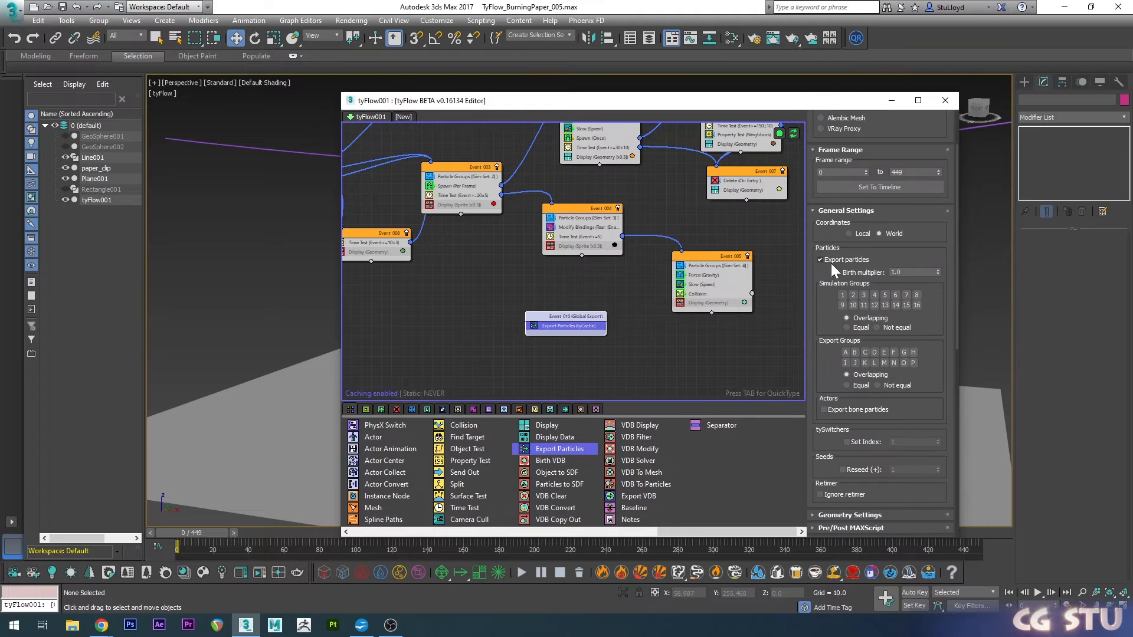
drag(828, 377, 838, 236)
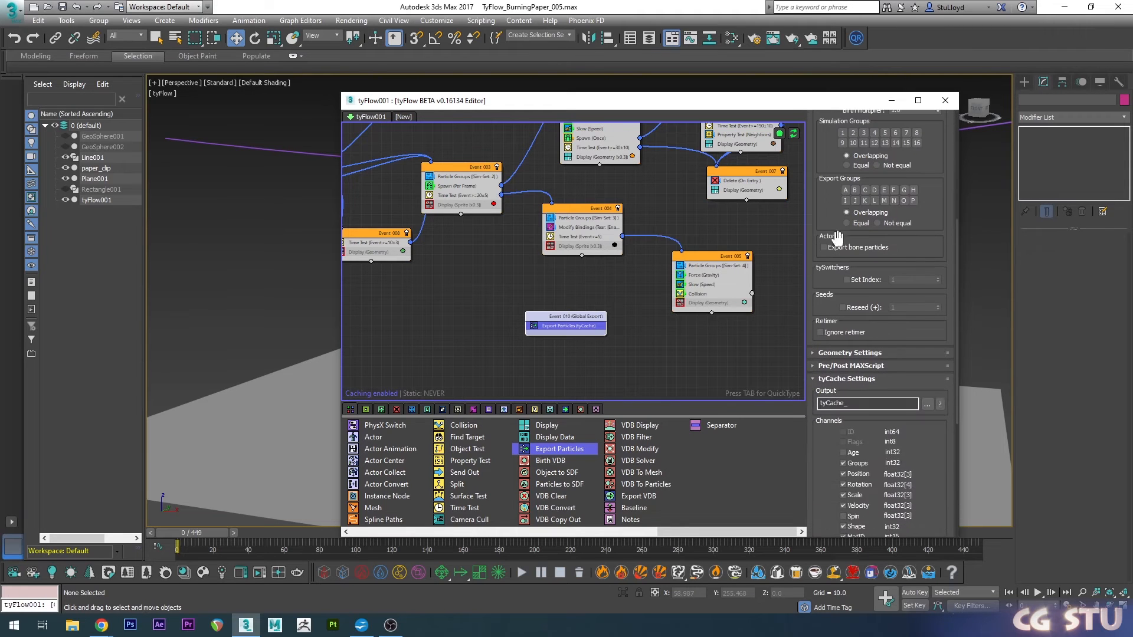
click(836, 352)
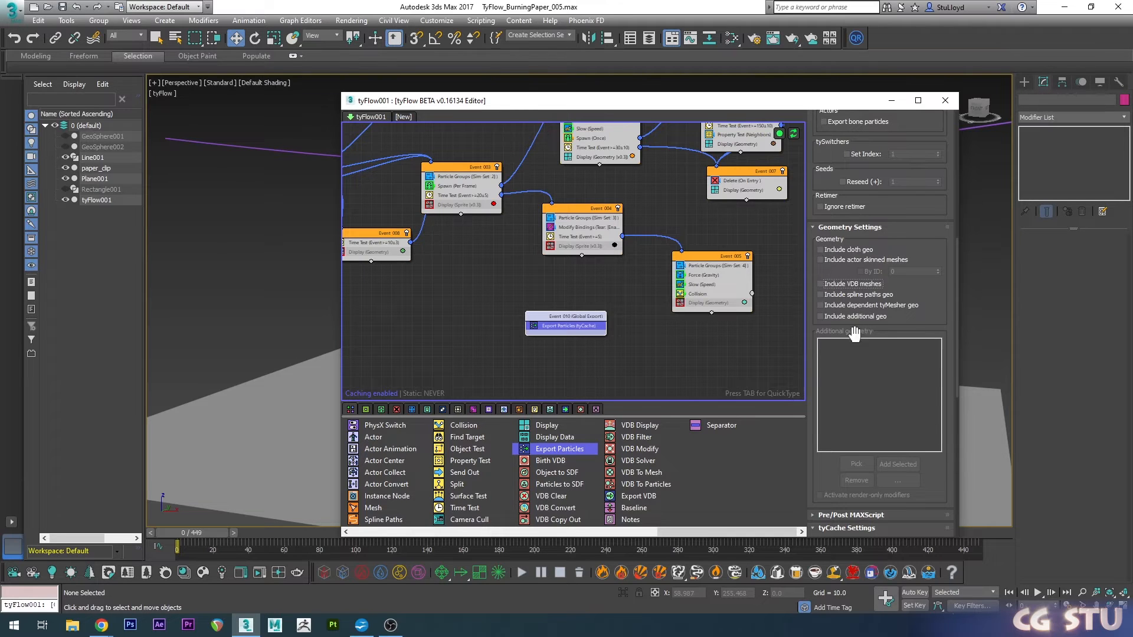
click(835, 228)
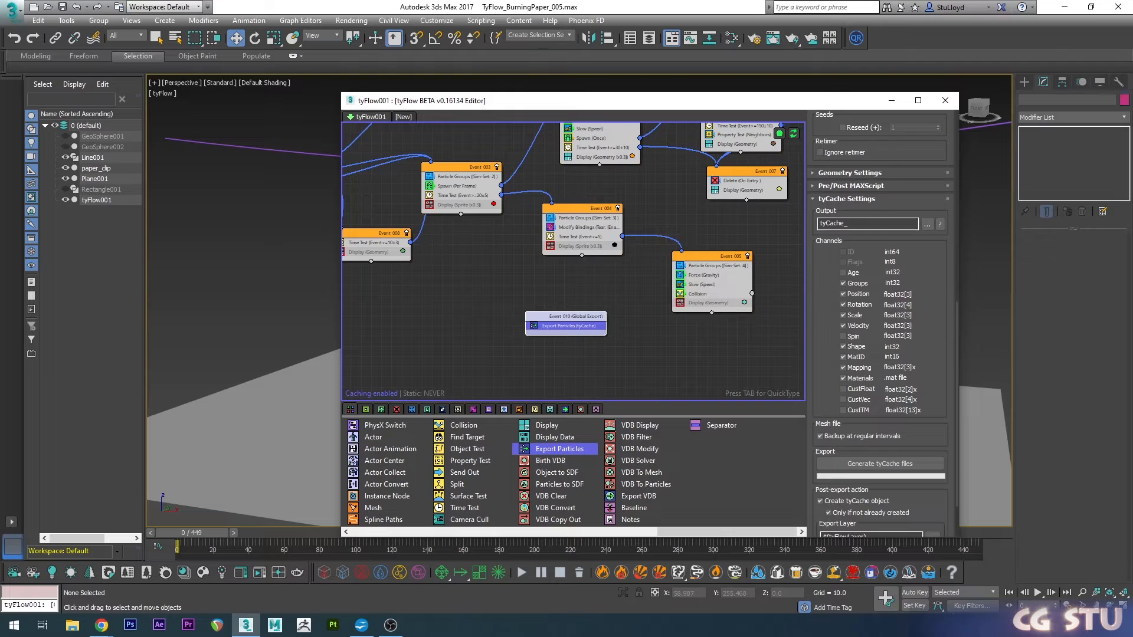
drag(821, 366, 820, 328)
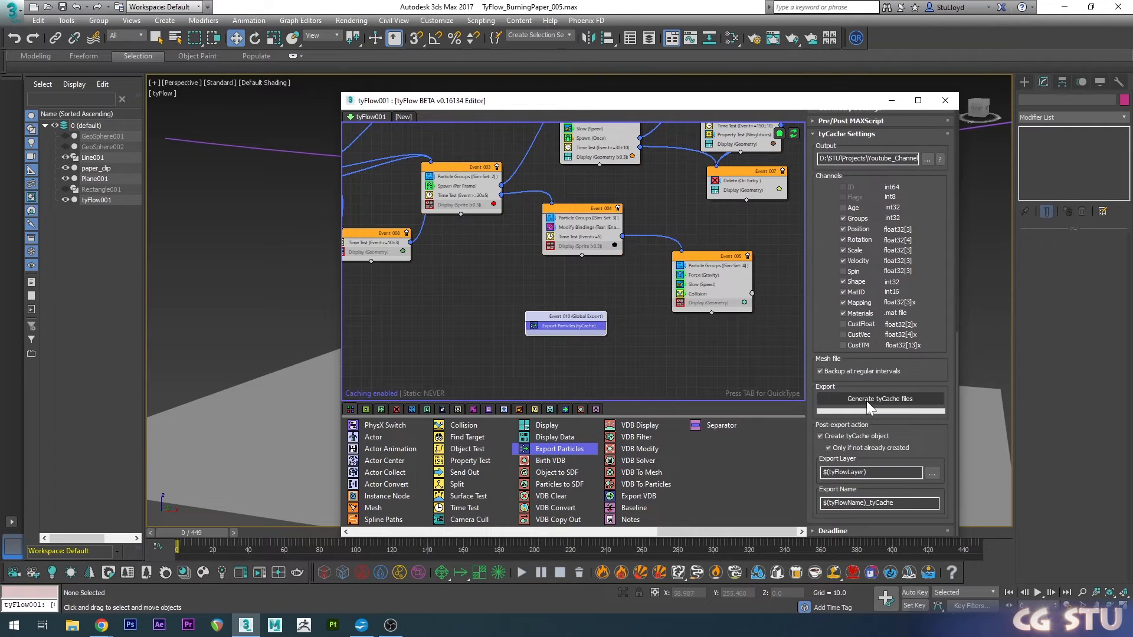
- Generate the tyCache files for the particle-only export, dismiss the completion message and close the tyFlow editor
click(865, 400)
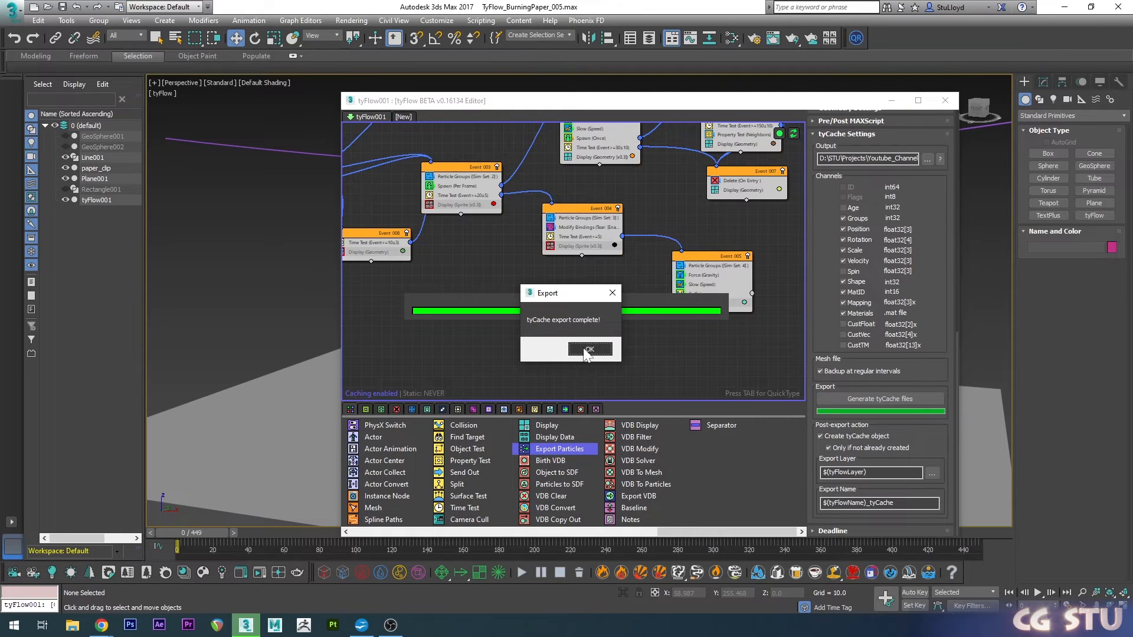
click(587, 350)
click(944, 100)
click(77, 211)
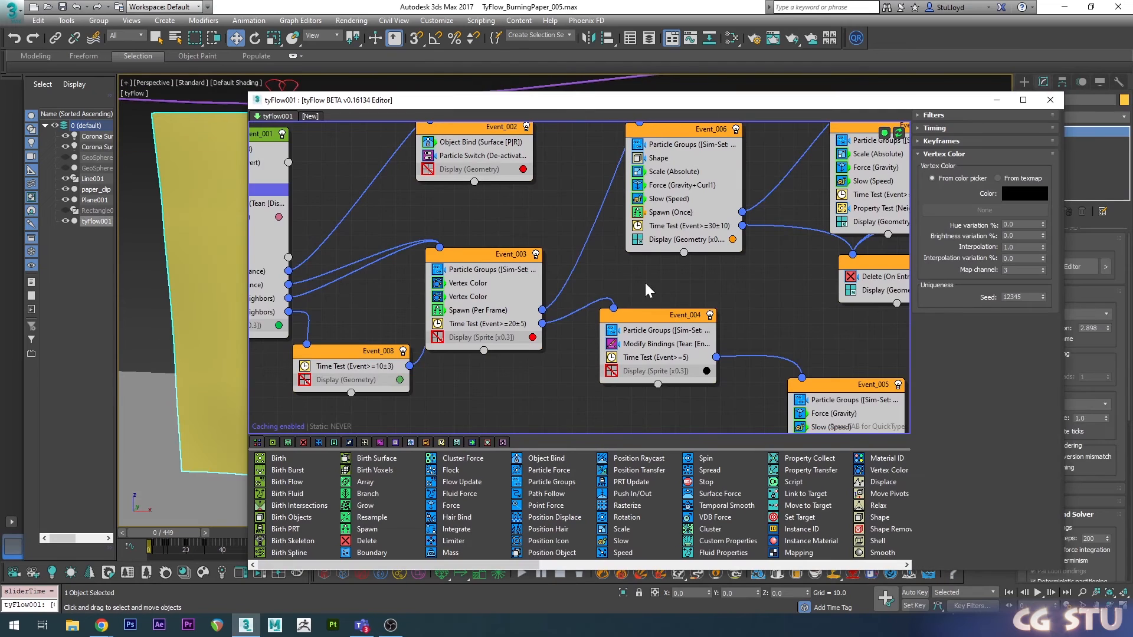
- Turn off the Display operators in Event_006 and the geometry event beside it
middle_drag(646, 283, 571, 282)
click(768, 220)
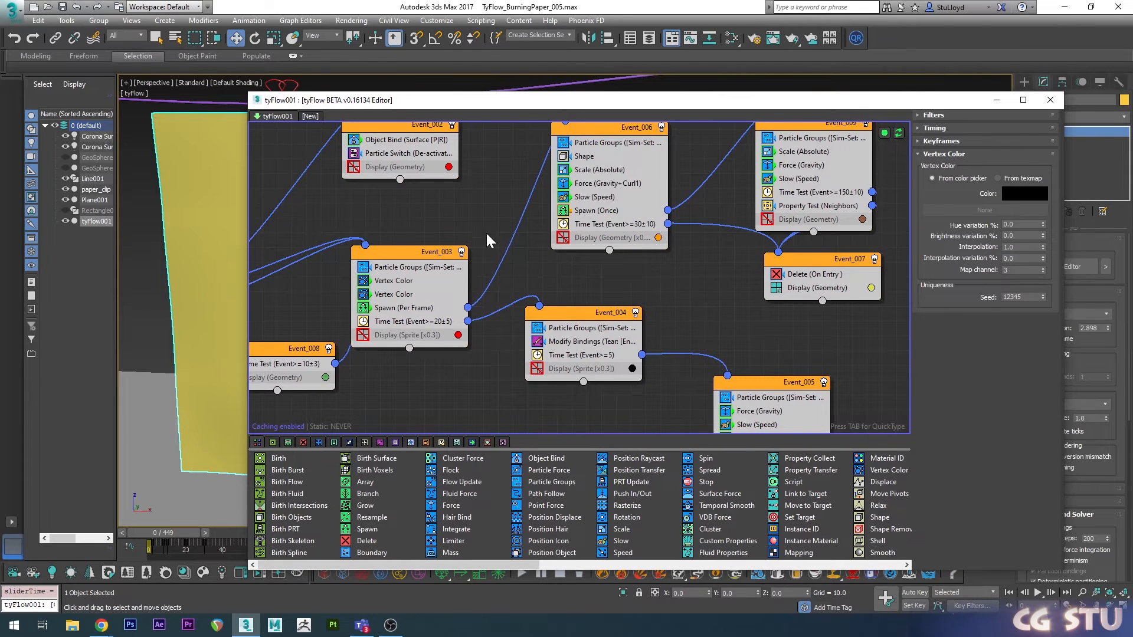
middle_drag(648, 278, 668, 269)
- Add a tyCache Export Particles operator as a new global event, with particle export disabled and cloth geometry included
middle_drag(488, 375, 448, 236)
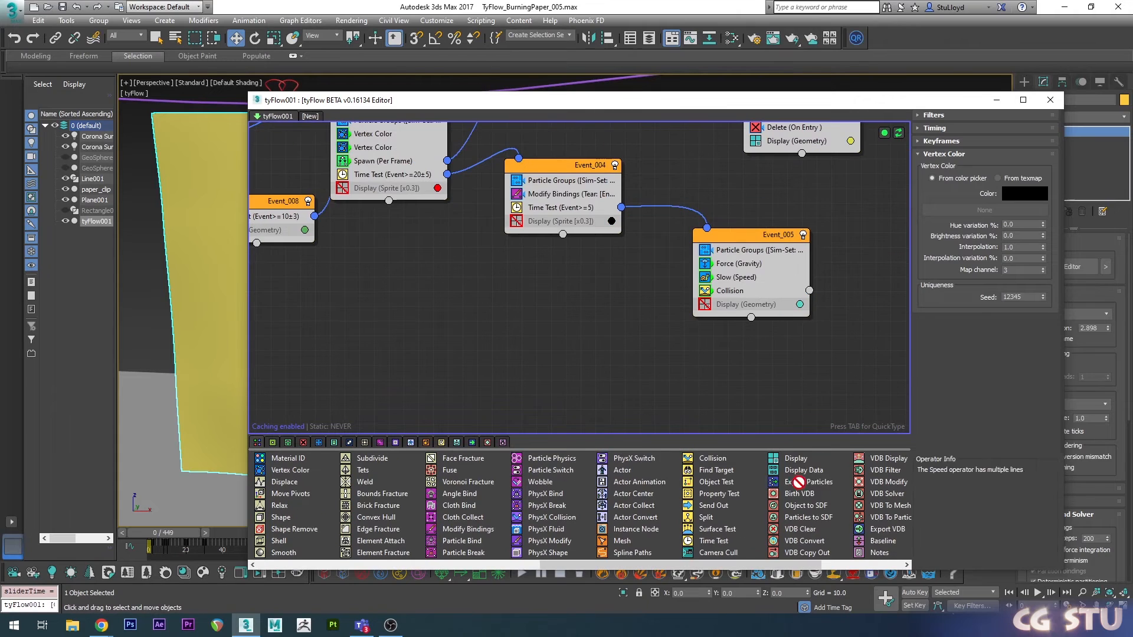
drag(803, 481, 569, 333)
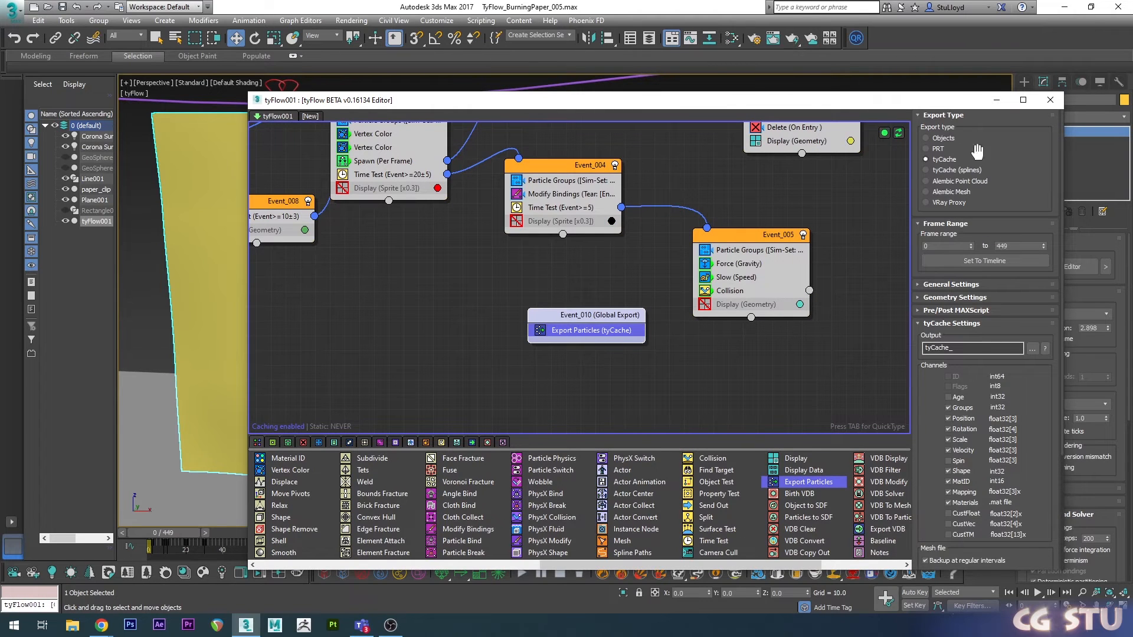
click(957, 284)
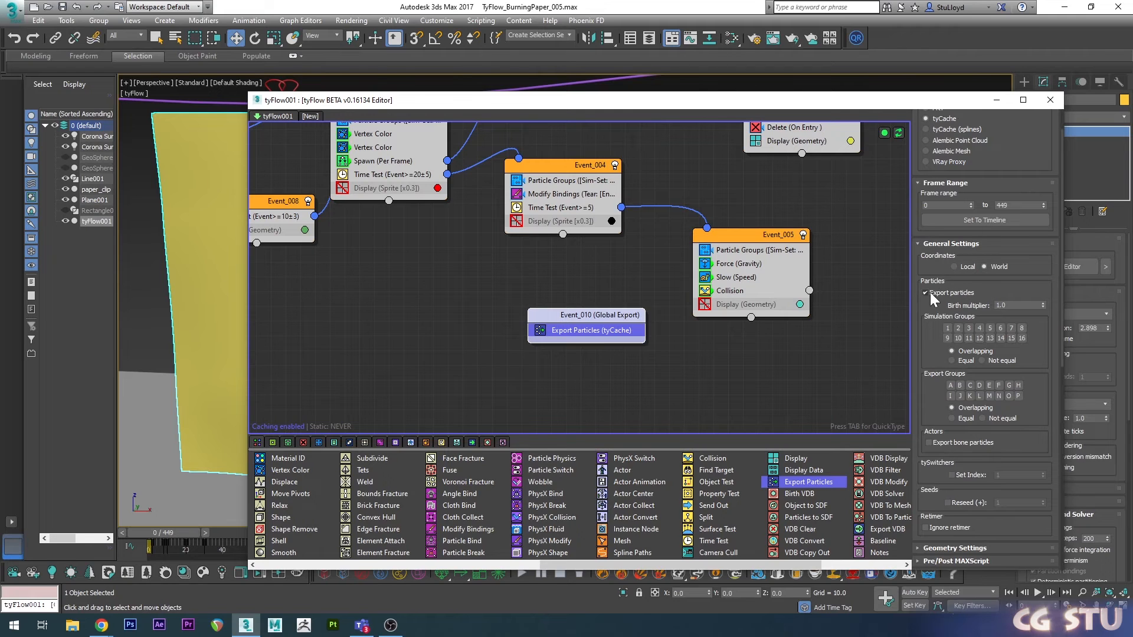
click(929, 292)
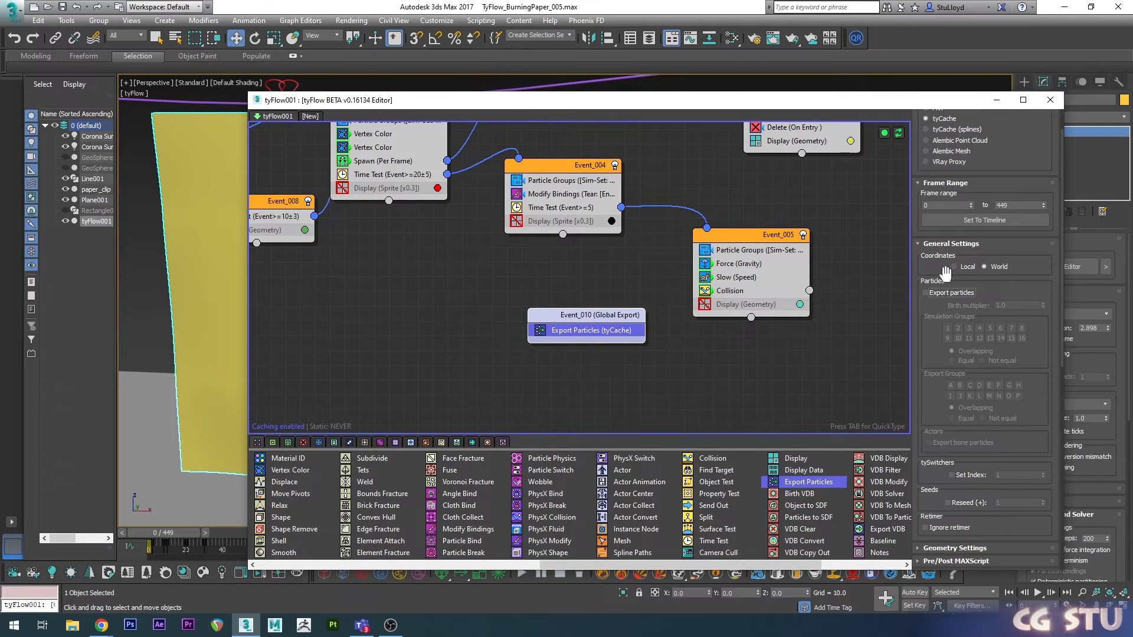
scroll(953, 320, down, 5)
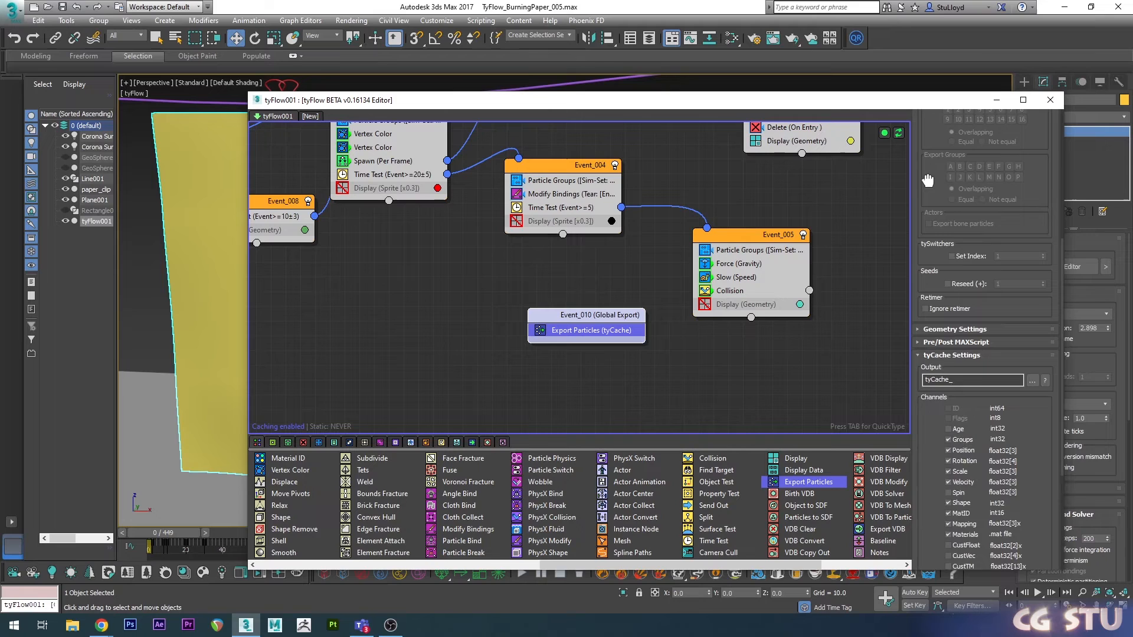
click(946, 323)
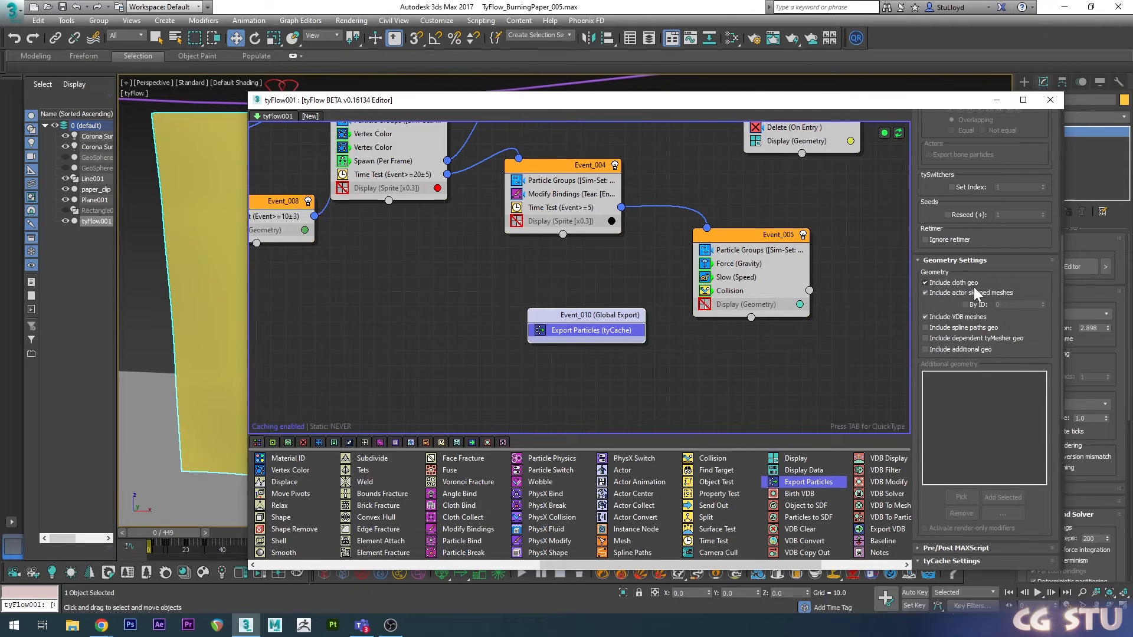
- Generate the tyCache files for the cloth-only export
drag(918, 378, 938, 161)
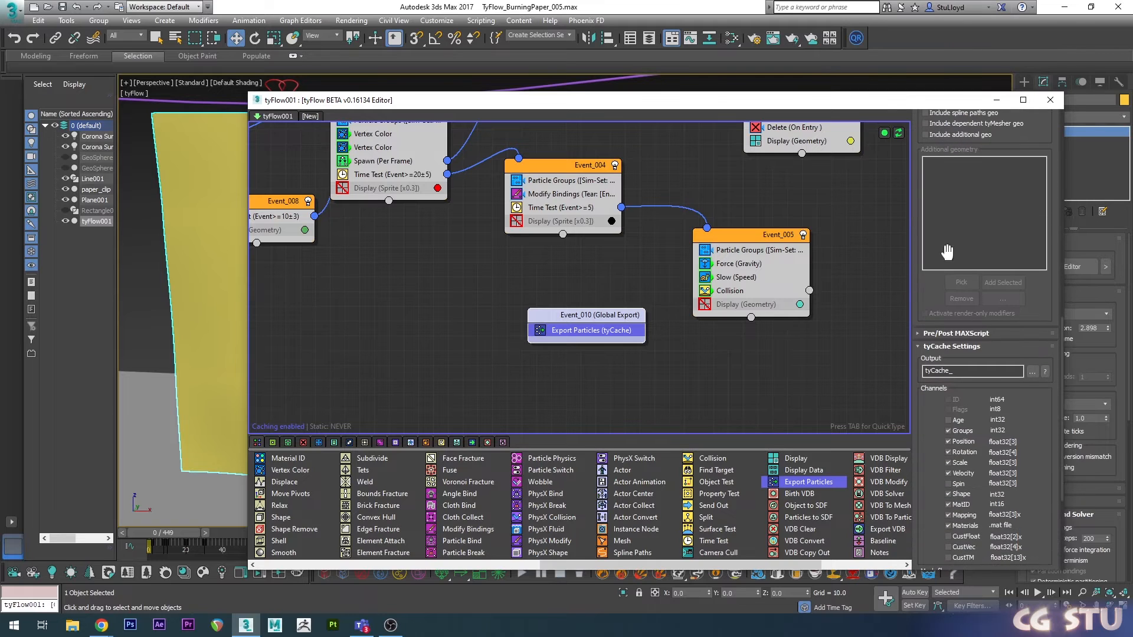
drag(934, 424, 933, 285)
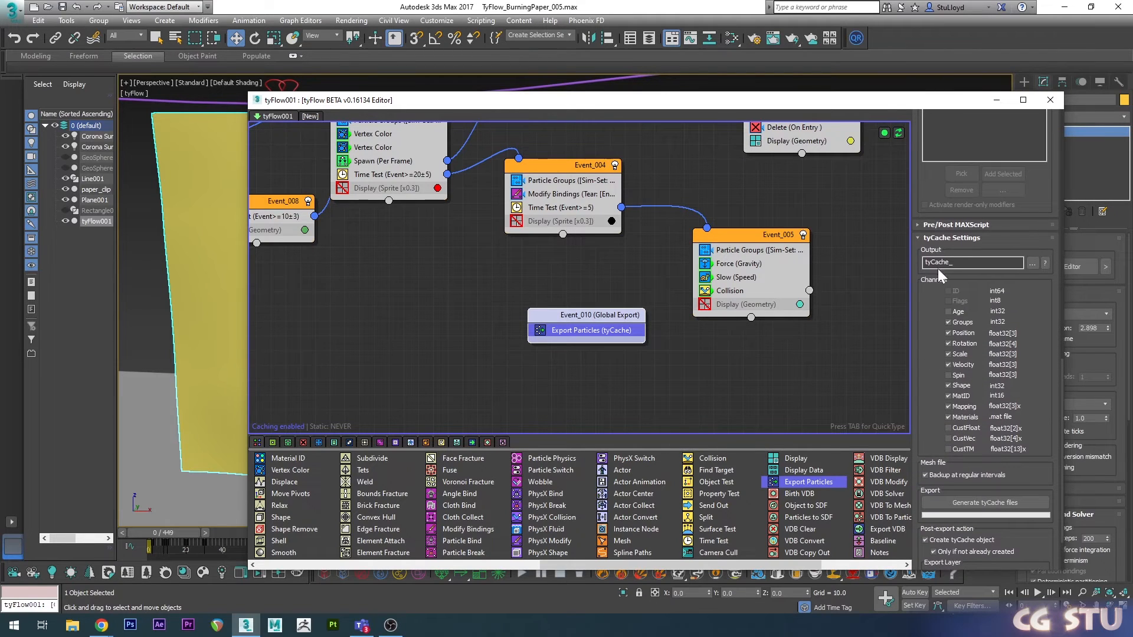
click(983, 500)
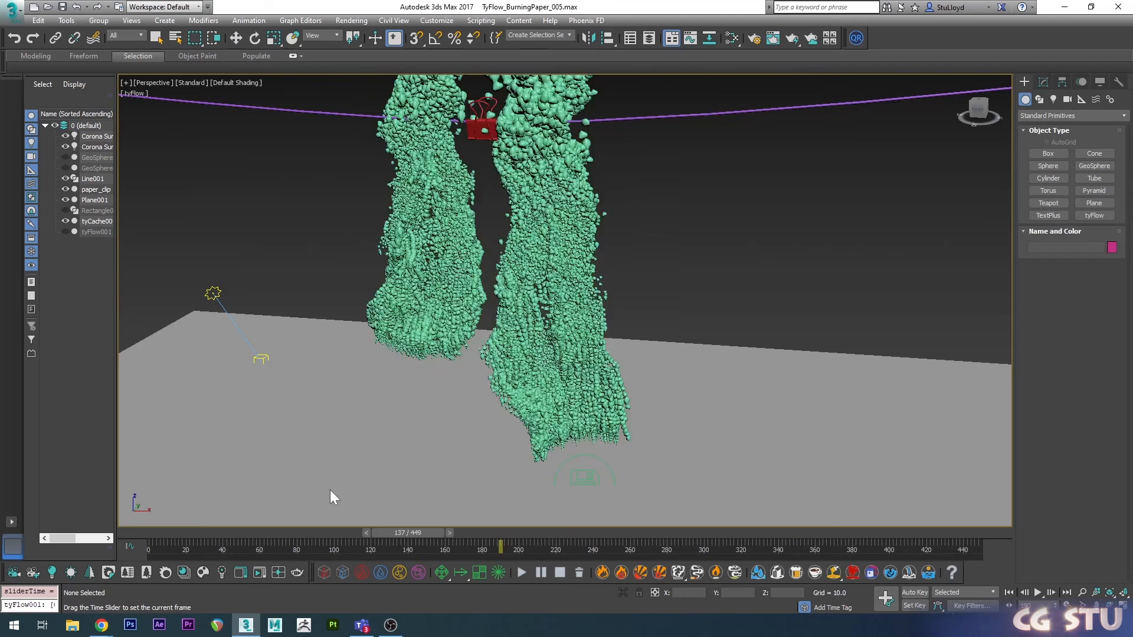
- Scrub the timeline to review the cached particles and return to frame 0
key(Home)
key(w)
drag(187, 540, 611, 455)
key(Home)
mouse_move(595, 373)
middle_down()
mouse_move(620, 352)
mouse_move(597, 361)
middle_up()
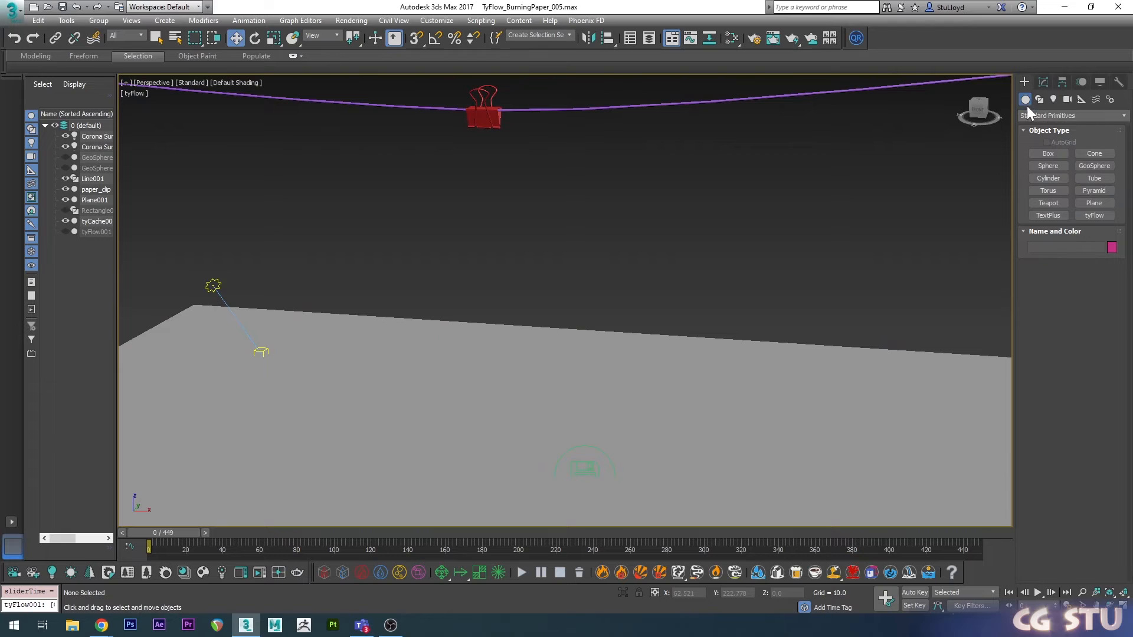
- Create a second tyCache object in the scene and load the exported cloth cache sequence into it
click(1045, 116)
click(1062, 154)
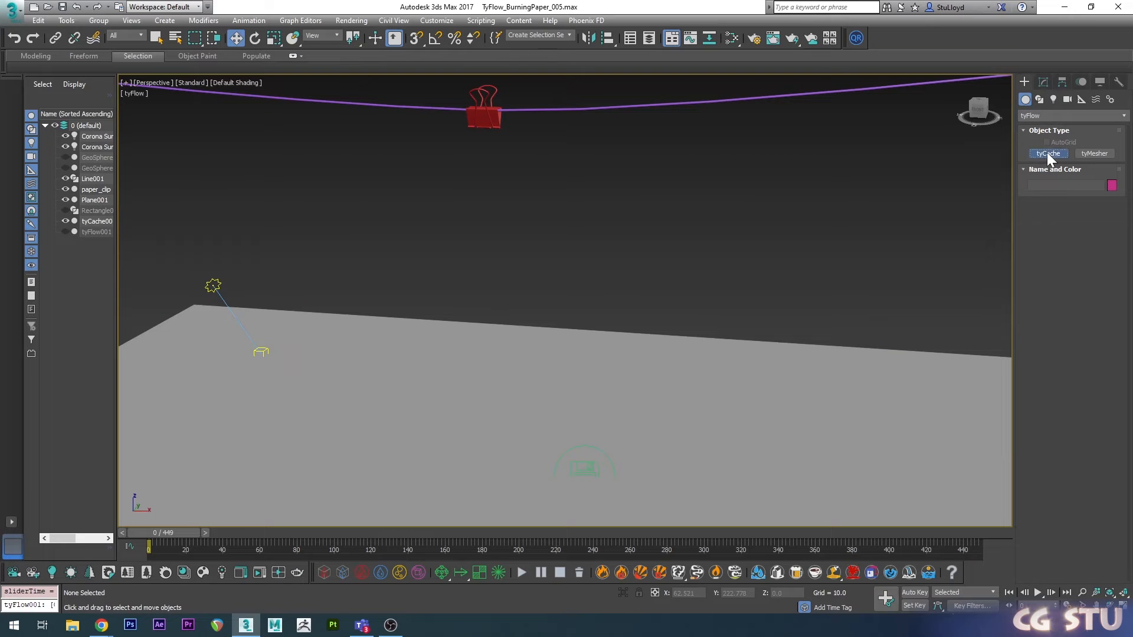
click(574, 406)
click(1043, 82)
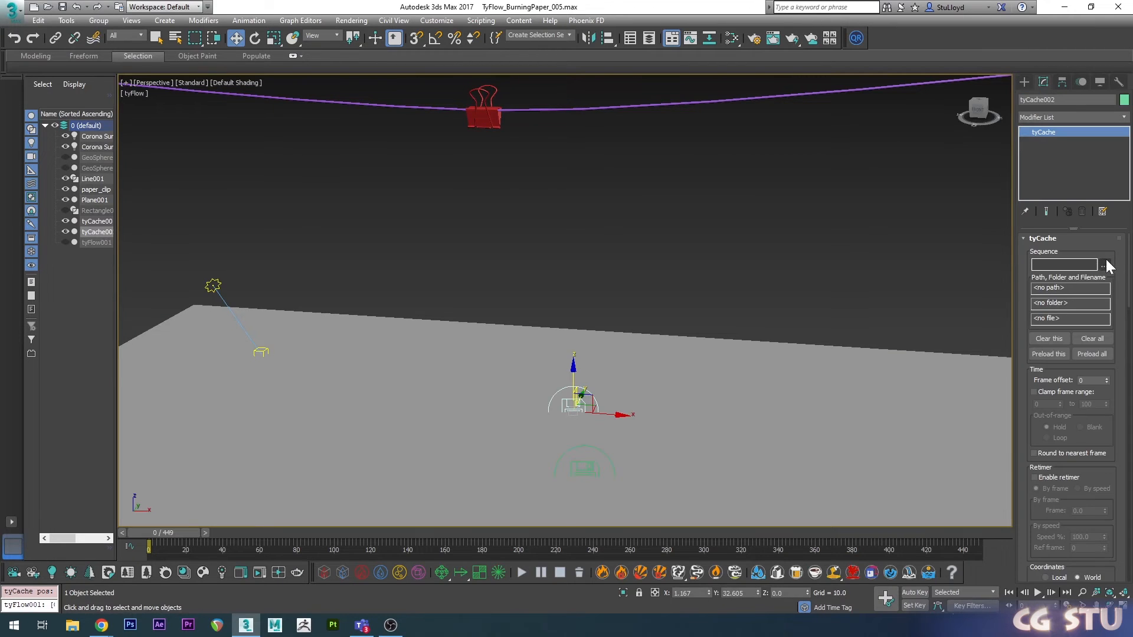
click(1104, 264)
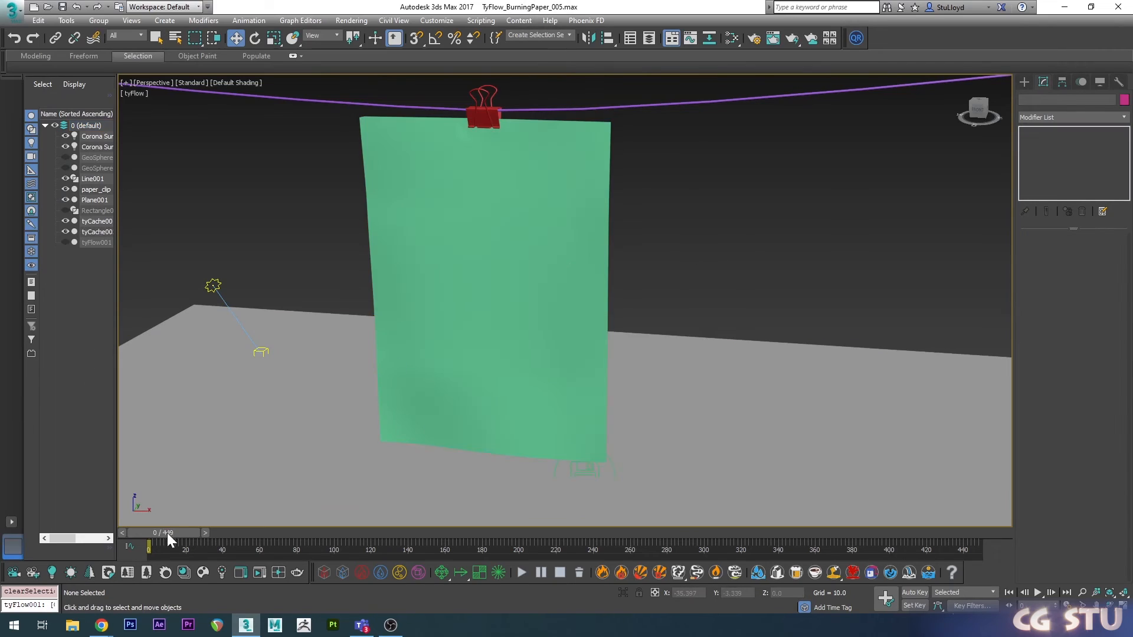
- Scrub through the timeline to check the cached paper and particles together
drag(168, 533, 650, 463)
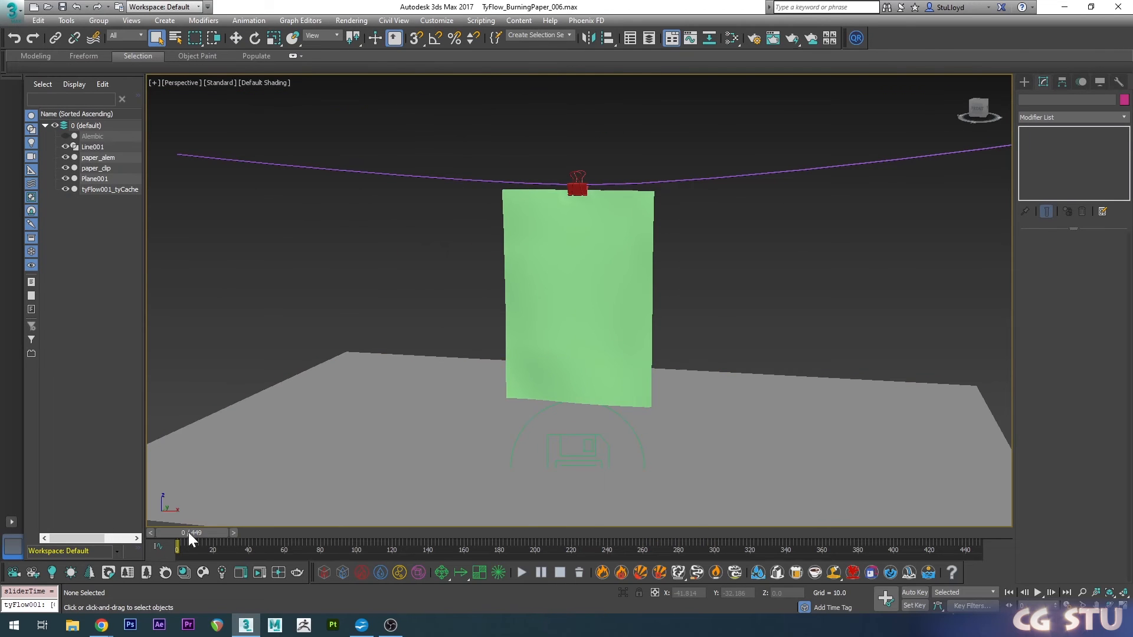
drag(189, 534, 565, 177)
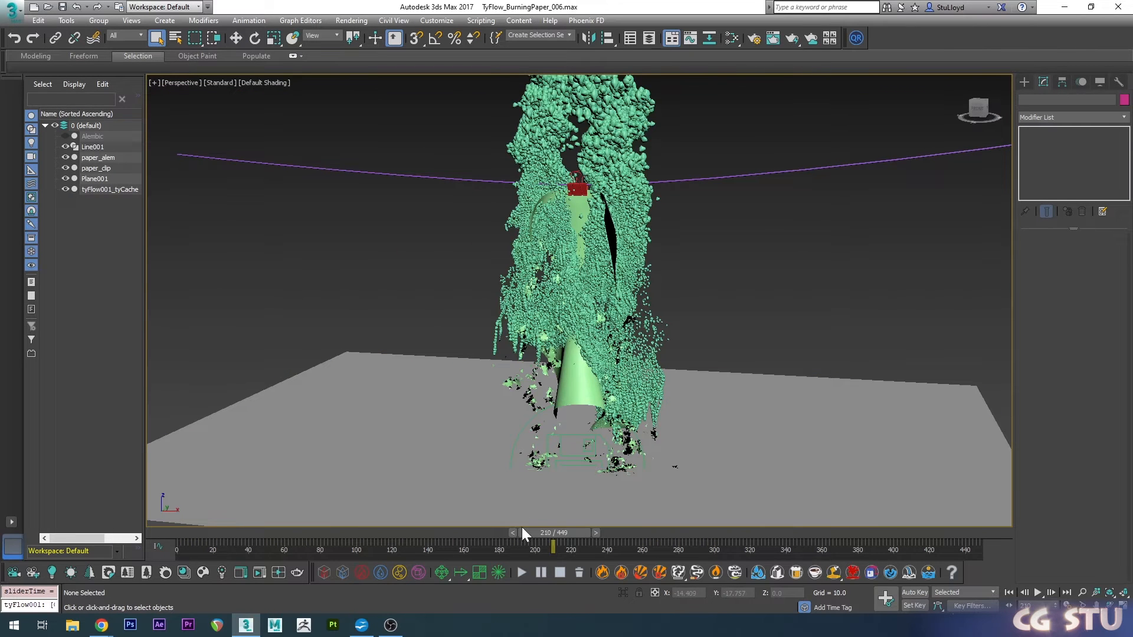
drag(540, 532, 548, 539)
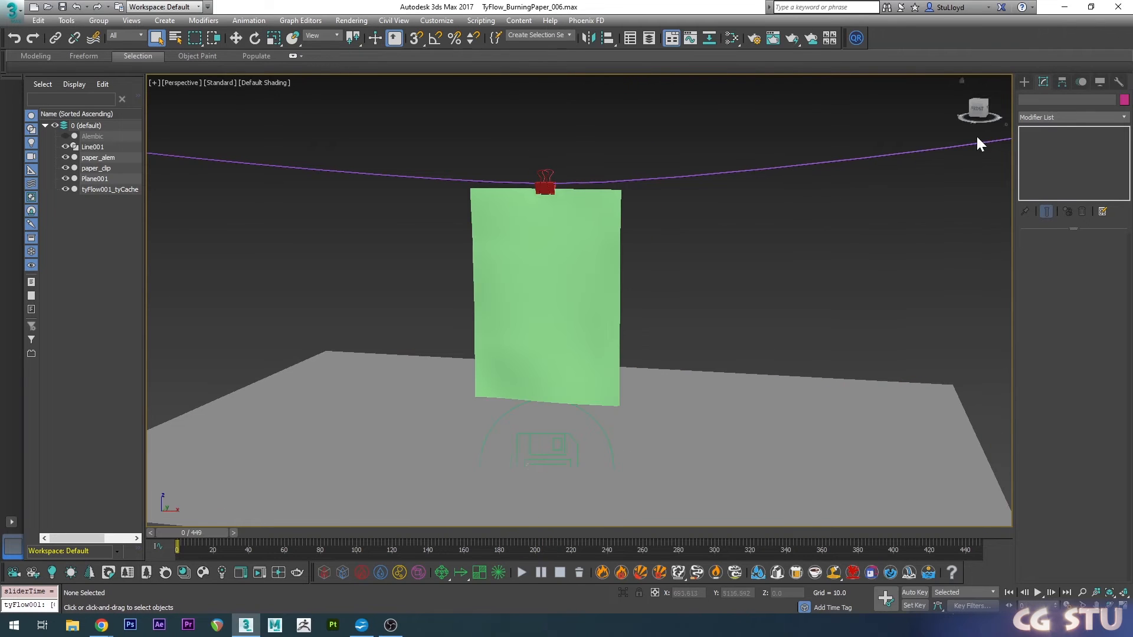
- Create a new tyFlow object on the ground plane and open its editor
click(1024, 81)
click(1094, 215)
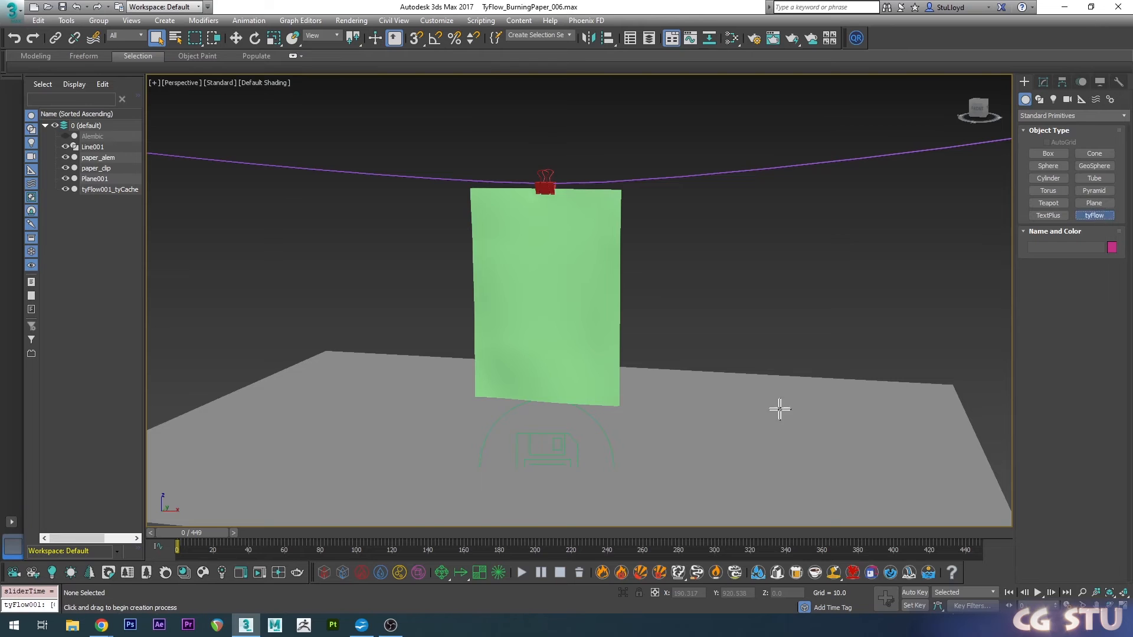
click(700, 391)
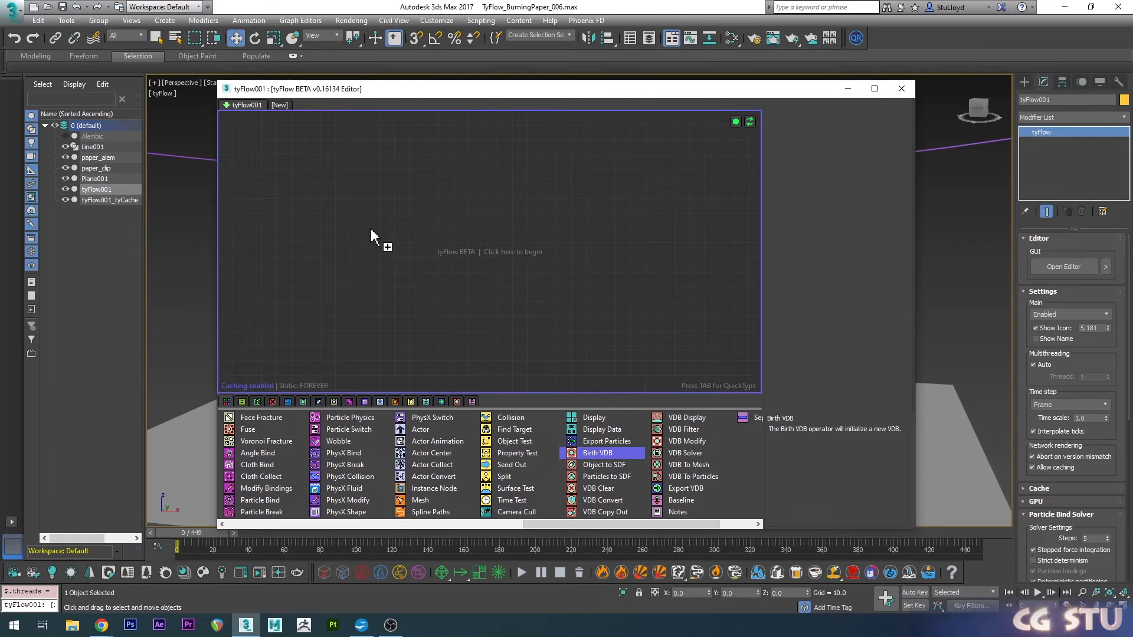
- Start a new event with a Birth VDB operator and delete the VDB To Mesh operator below it
drag(372, 236, 372, 235)
click(400, 258)
right_click(401, 256)
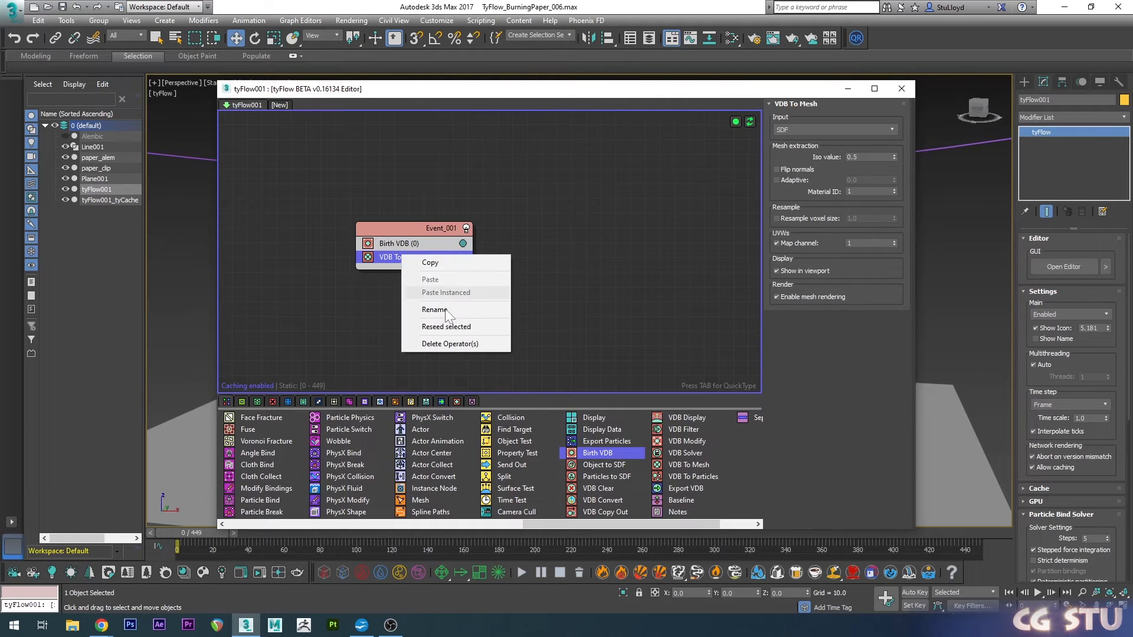
click(445, 342)
- Hide the tyFlow001_tyCache object and set the Birth VDB voxel size to 0.5
drag(429, 94, 614, 103)
click(575, 237)
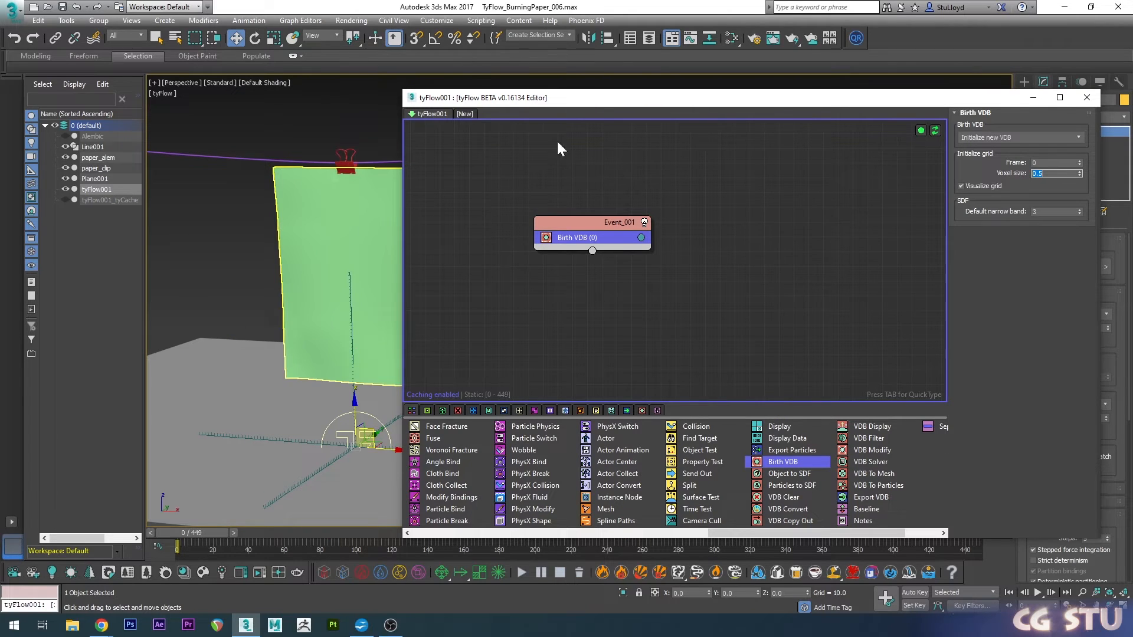
drag(572, 100, 578, 100)
click(776, 399)
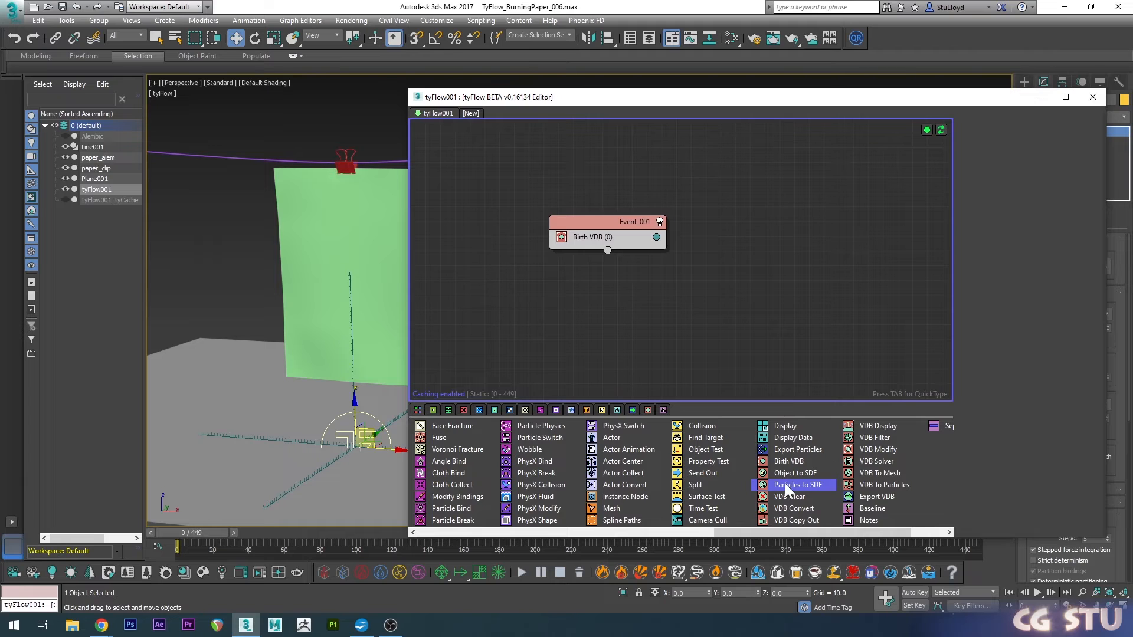
- Add a Particles to SDF operator below Birth VDB and set its timing to Continuous
drag(785, 484, 596, 246)
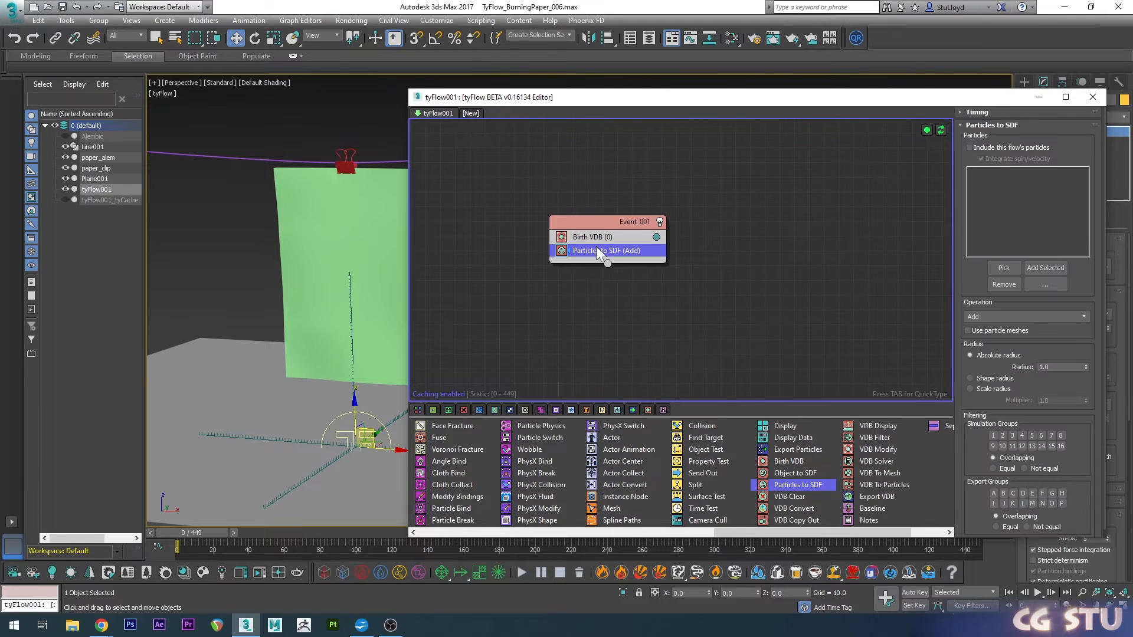
click(978, 112)
click(994, 126)
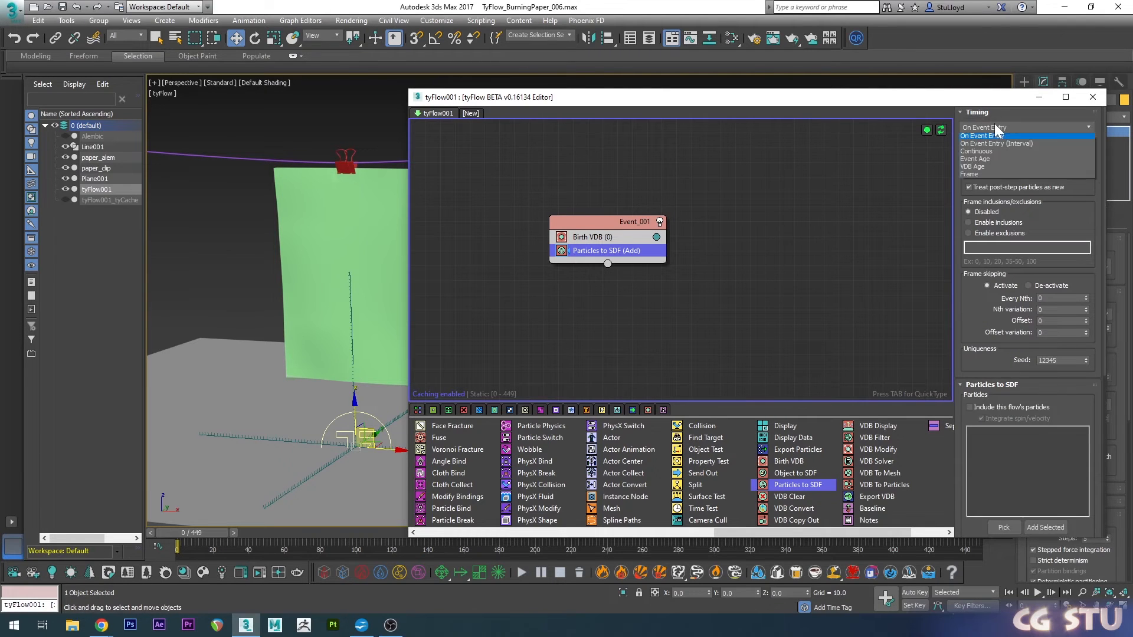
click(977, 153)
click(979, 112)
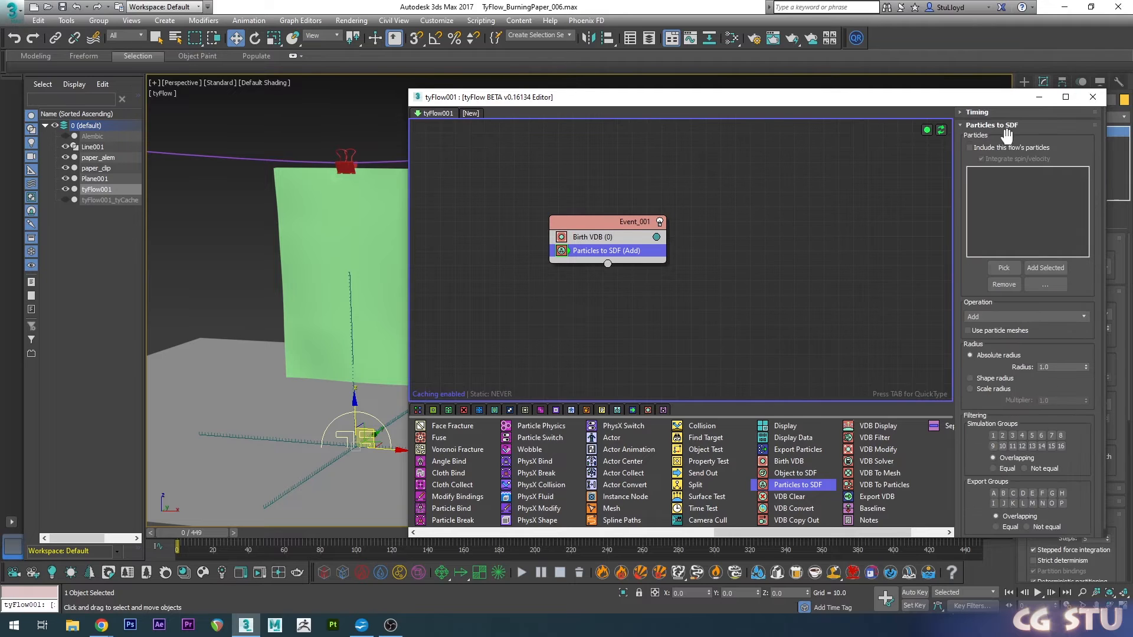
- Pick tyFlow001_tyCache as the SDF particle source, with operation Set, particle meshes enabled and Shape radius
click(1003, 268)
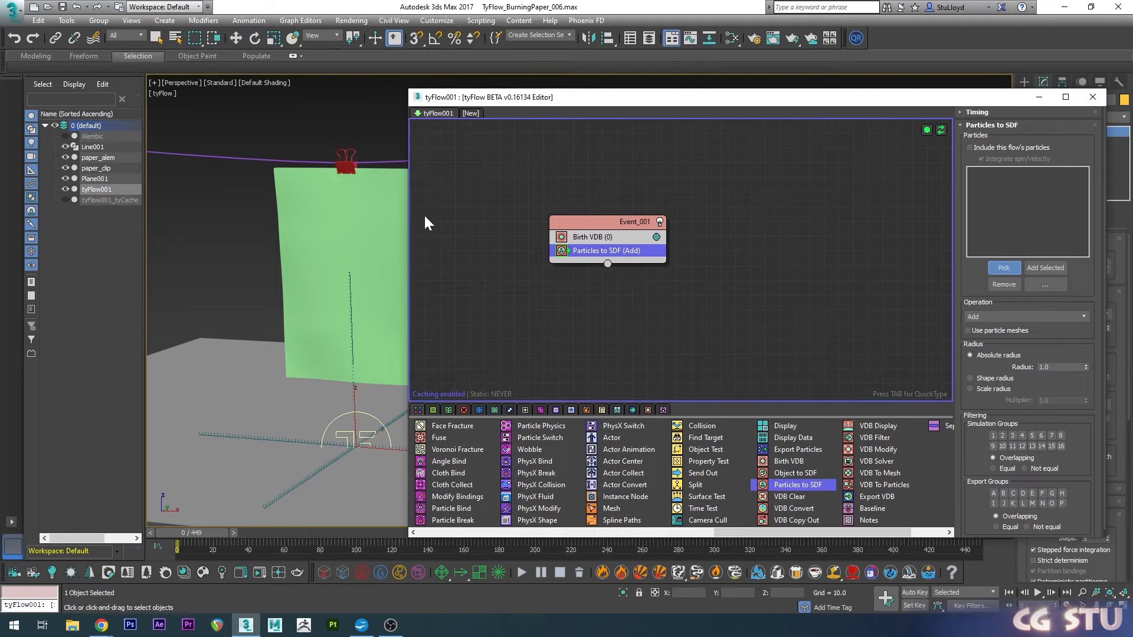
click(110, 202)
scroll(977, 277, down, 1)
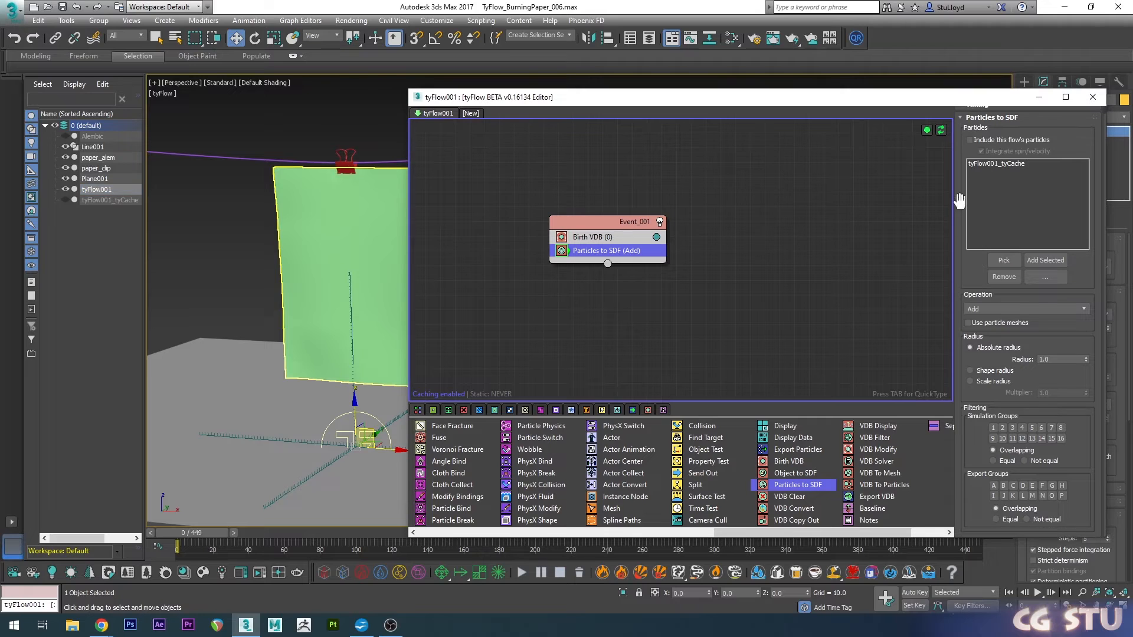
click(984, 308)
click(975, 335)
click(981, 370)
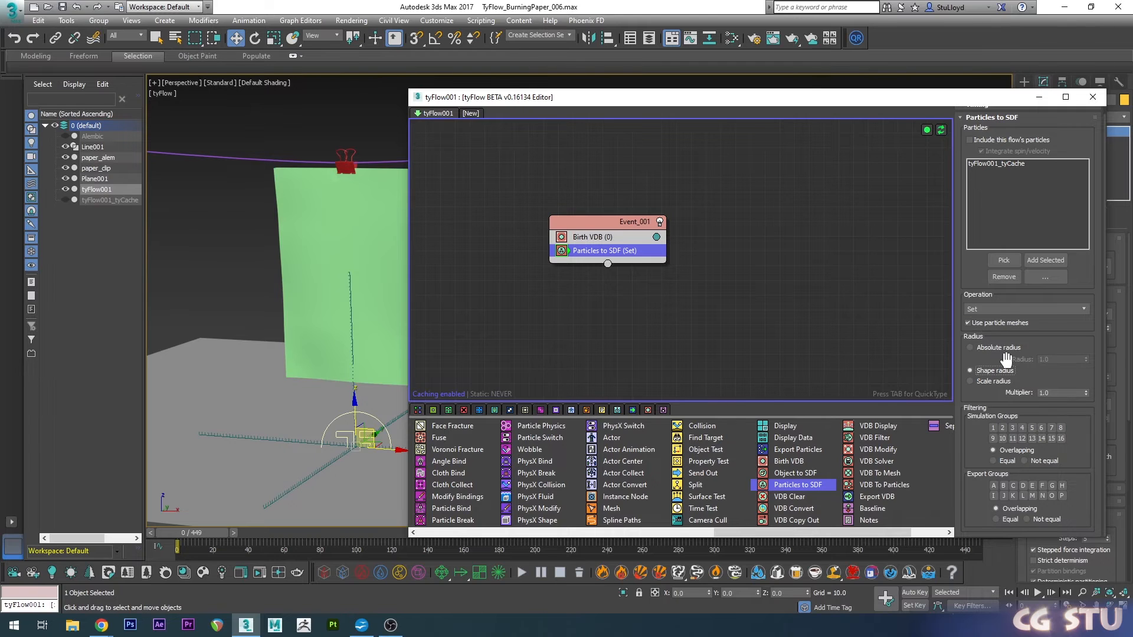
- Filter the Particles to SDF operator to simulation group 5
drag(578, 101, 685, 91)
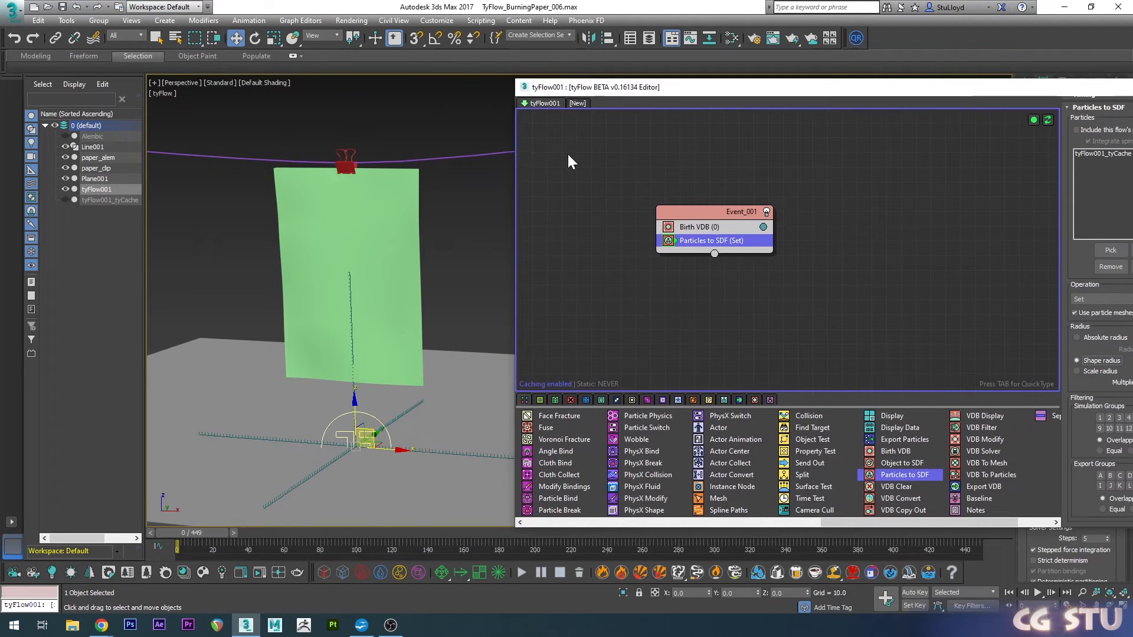
scroll(366, 301, up, 2)
alt+middle_drag(342, 304, 361, 265)
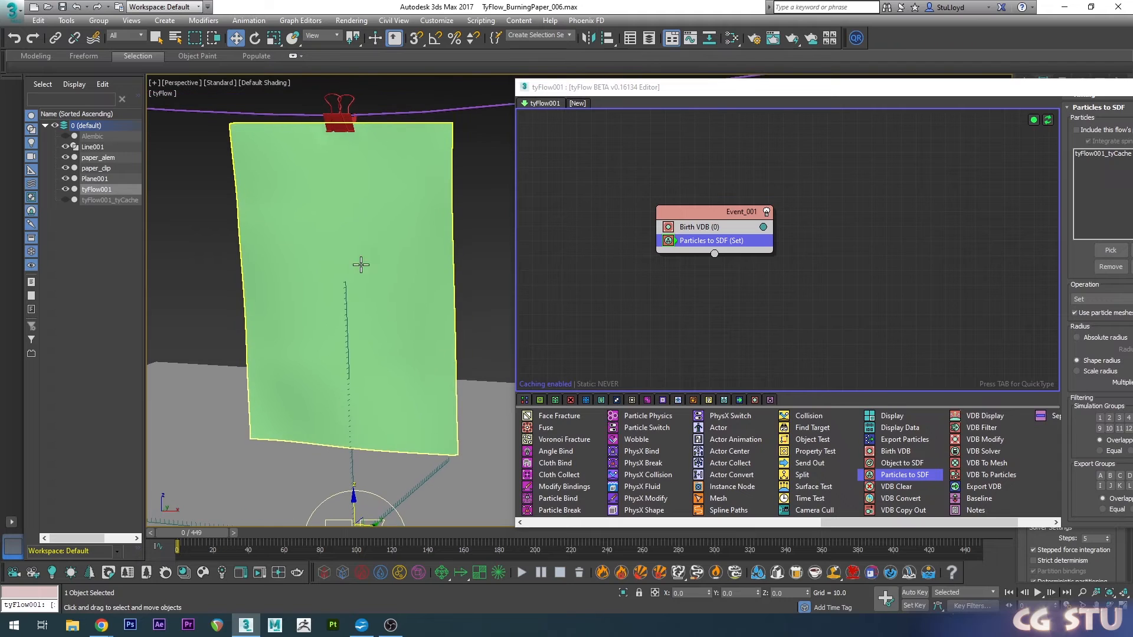
drag(734, 92, 619, 82)
scroll(336, 308, down, 2)
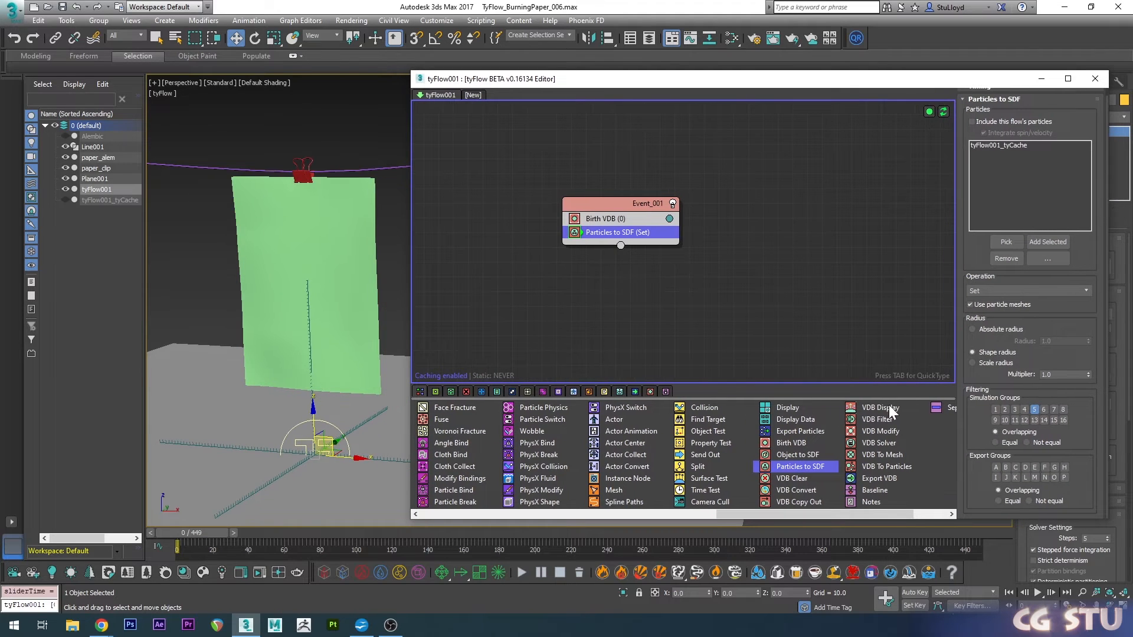
- Add VDB Convert and VDB Display operators below Particles to SDF and return the timeline to frame 0
drag(879, 407, 646, 258)
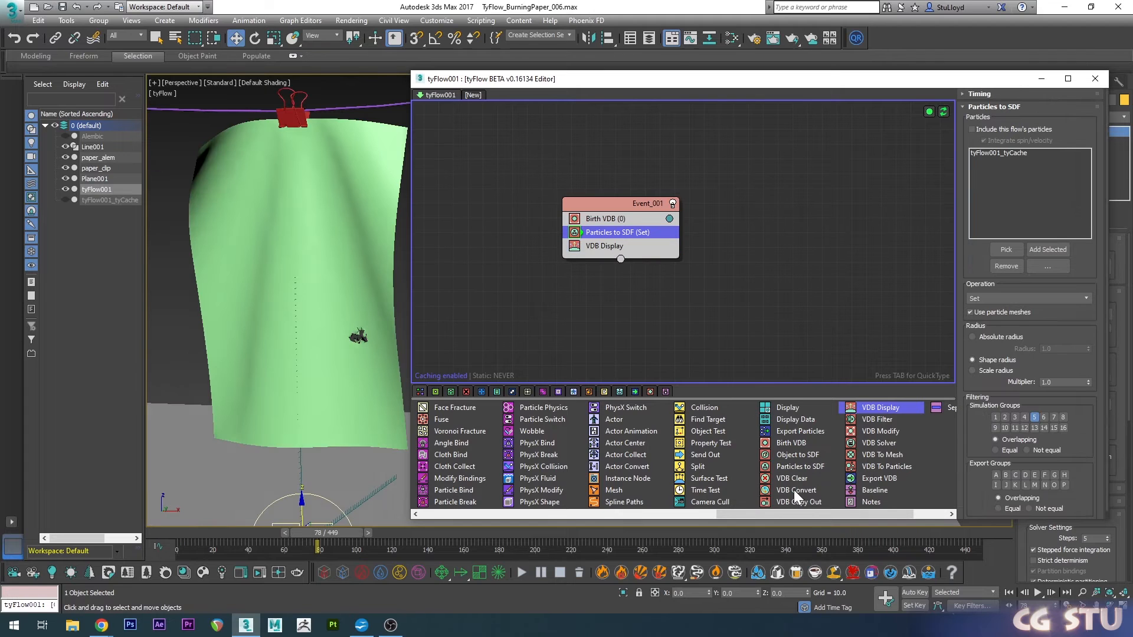
drag(796, 496, 611, 252)
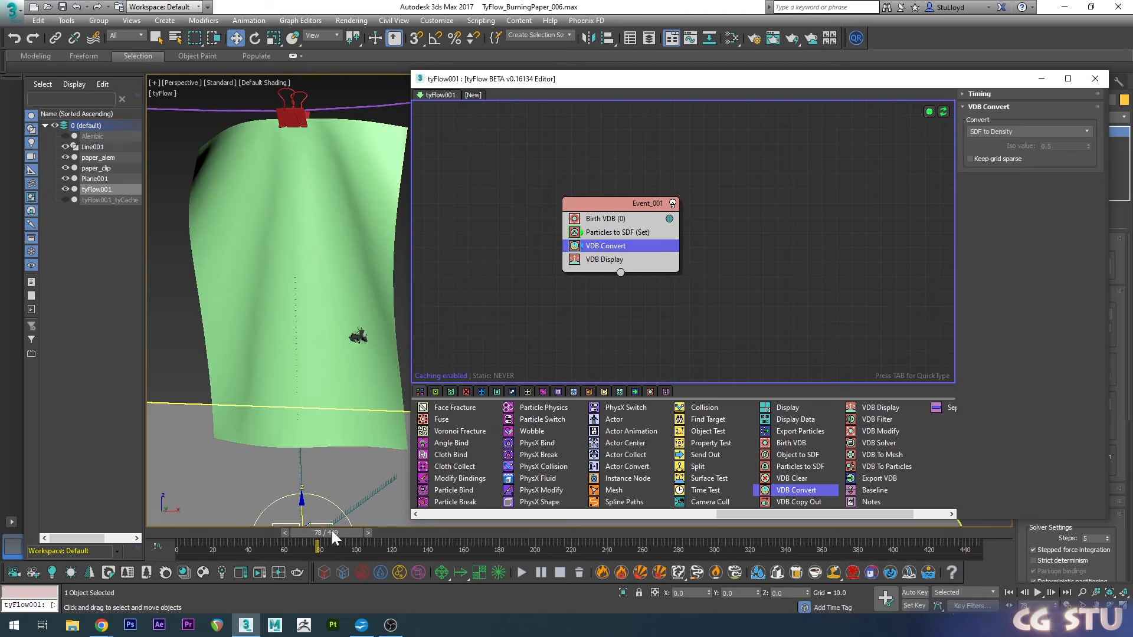
drag(319, 532, 176, 532)
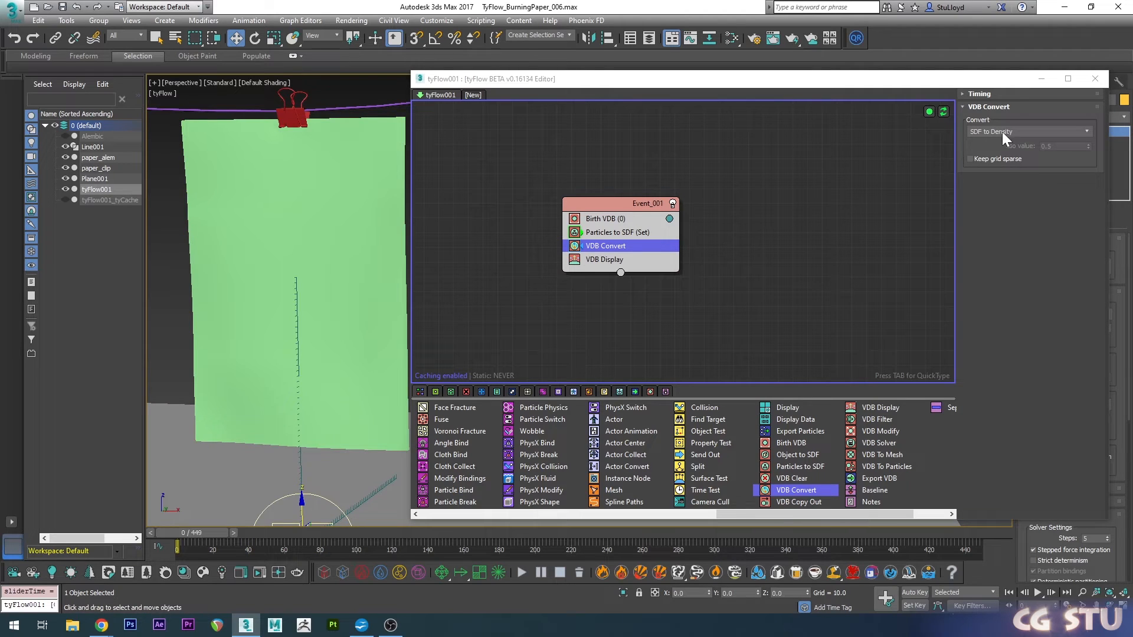
- Set the VDB Convert operator's timing to Continuous, keeping the SDF to Density conversion
click(982, 93)
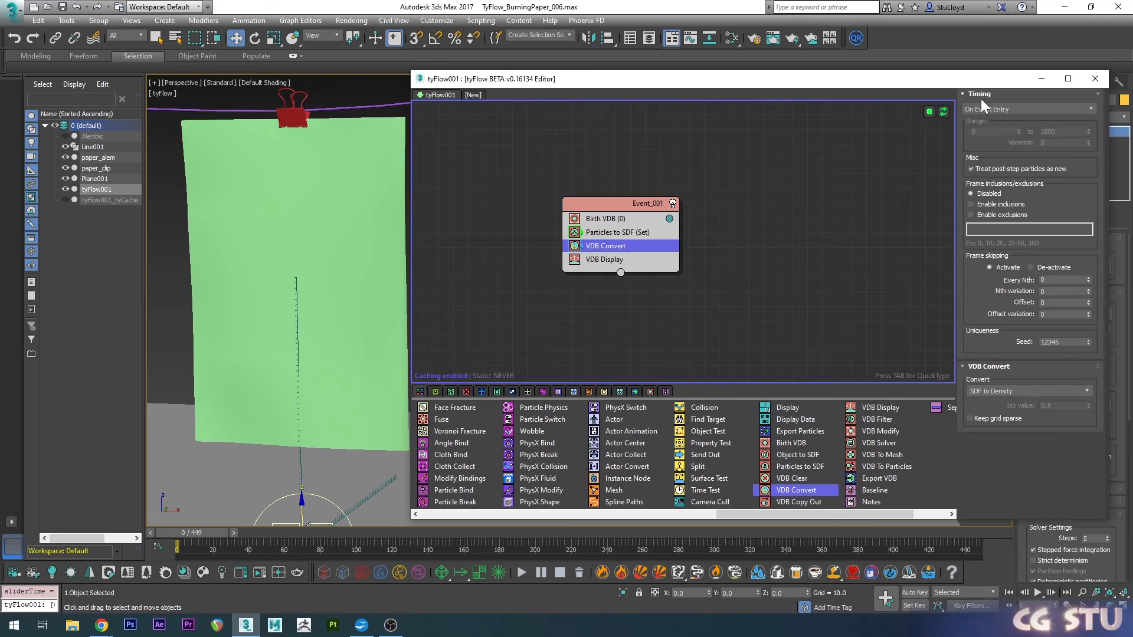
click(982, 107)
click(983, 136)
click(982, 93)
- Go to frame 99 and inspect the VDB display around the burn holes in the paper from several angles
drag(194, 532, 361, 532)
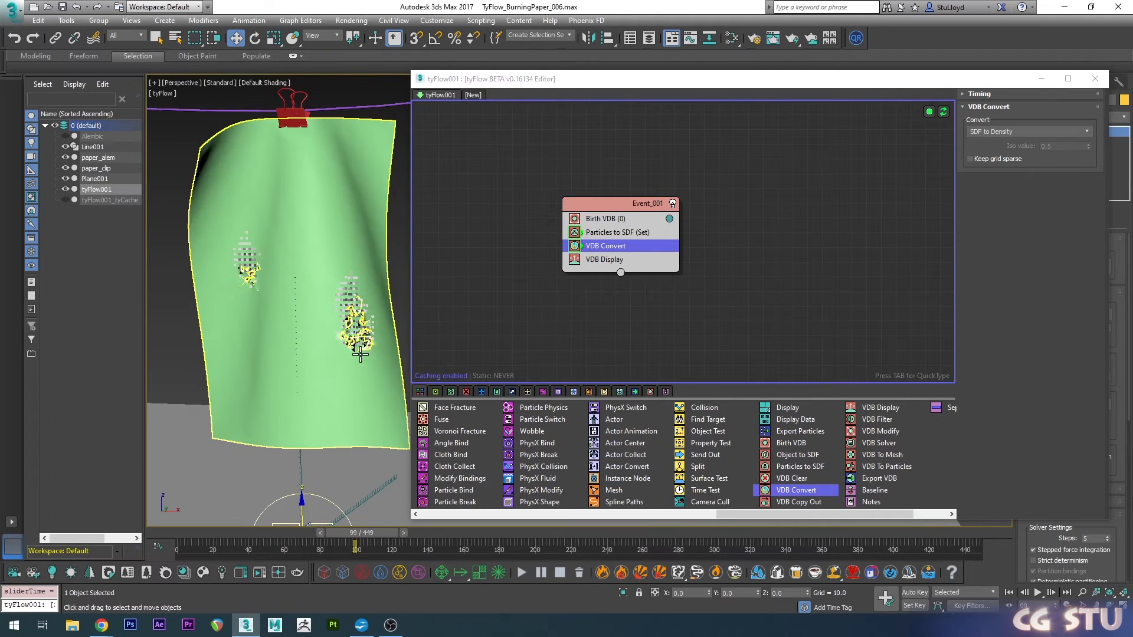
drag(553, 99, 849, 118)
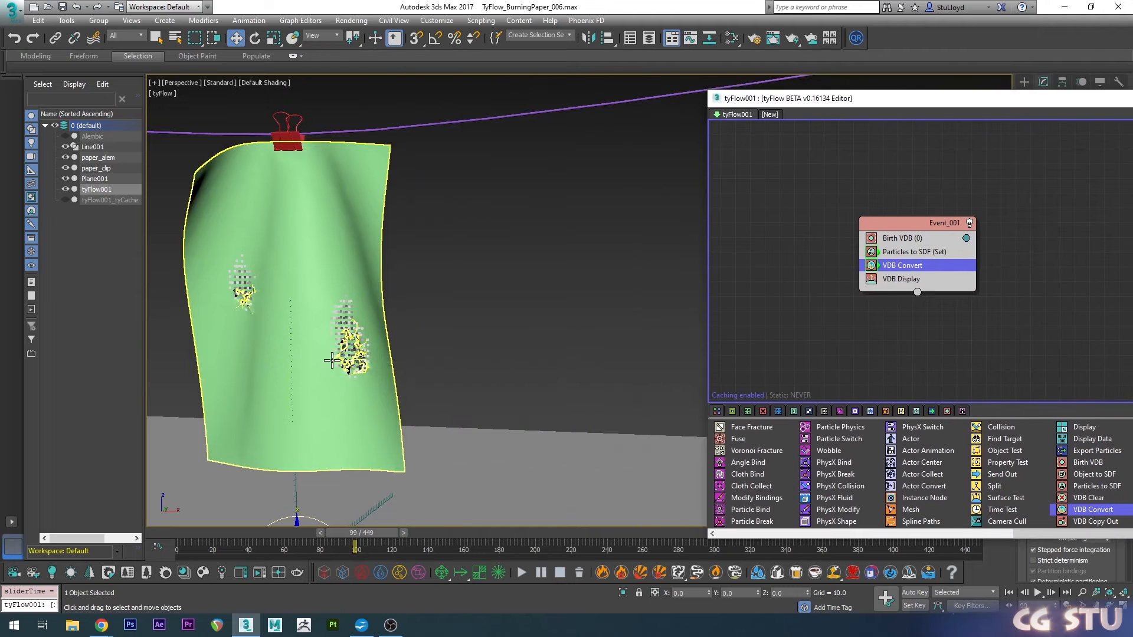
scroll(354, 354, up, 4)
mouse_move(387, 351)
middle_down()
mouse_move(484, 341)
mouse_move(574, 367)
mouse_move(614, 361)
mouse_move(515, 354)
mouse_move(525, 354)
middle_up()
scroll(496, 351, down, 5)
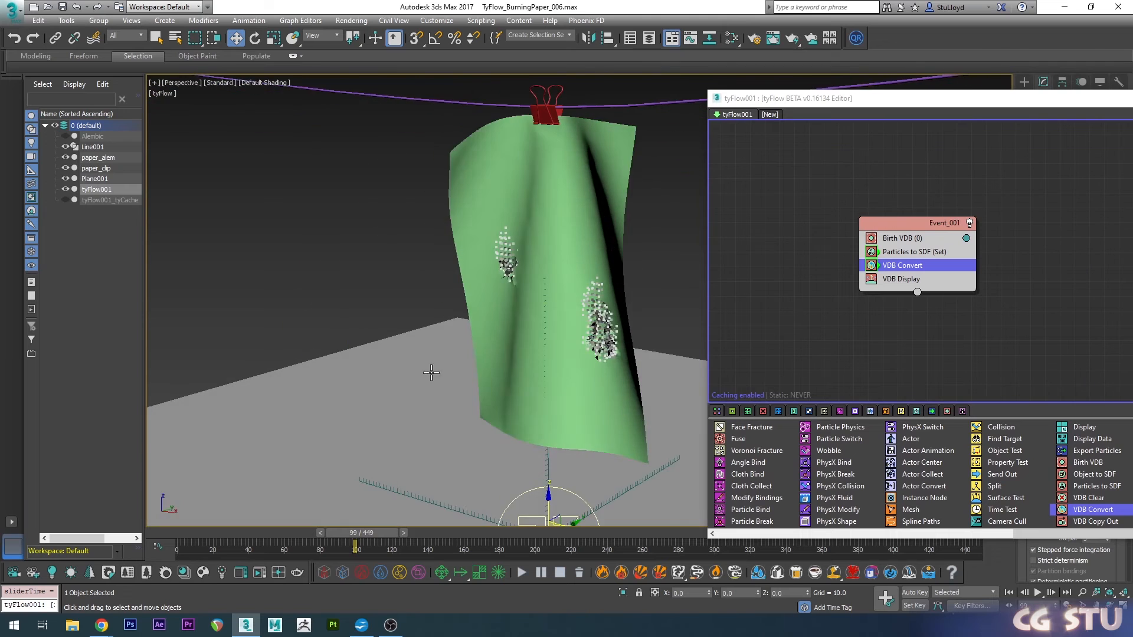
scroll(525, 354, up, 5)
middle_drag(622, 309, 523, 340)
scroll(524, 339, down, 5)
scroll(524, 339, up, 5)
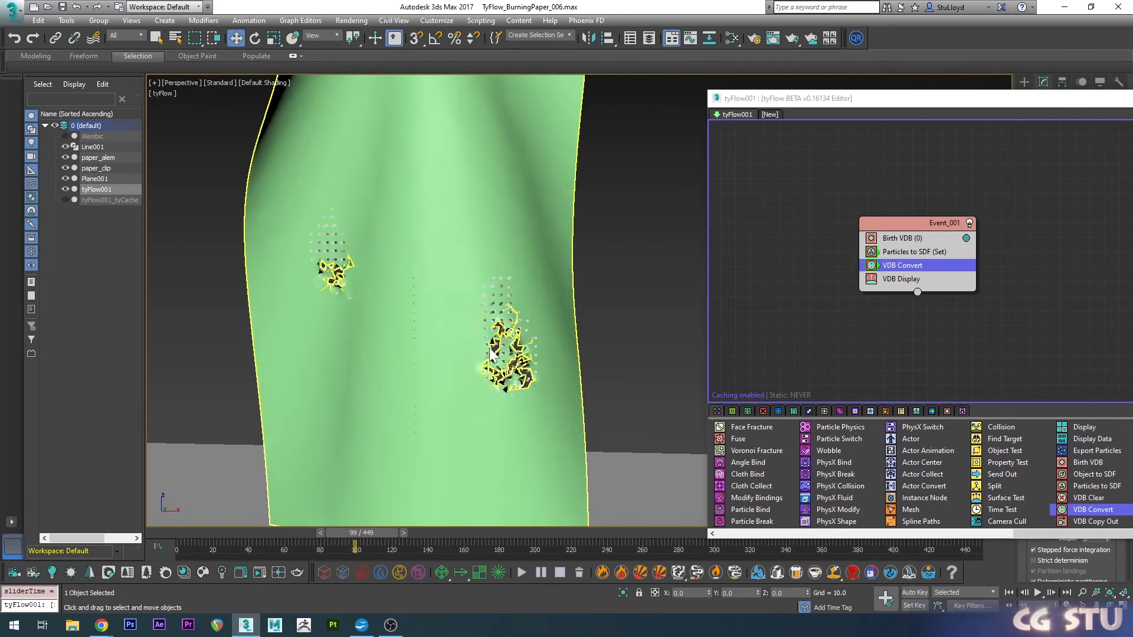
drag(885, 98, 548, 99)
- Review the VDB Display operator's settings and compare them with the points shown around the burn holes
click(563, 281)
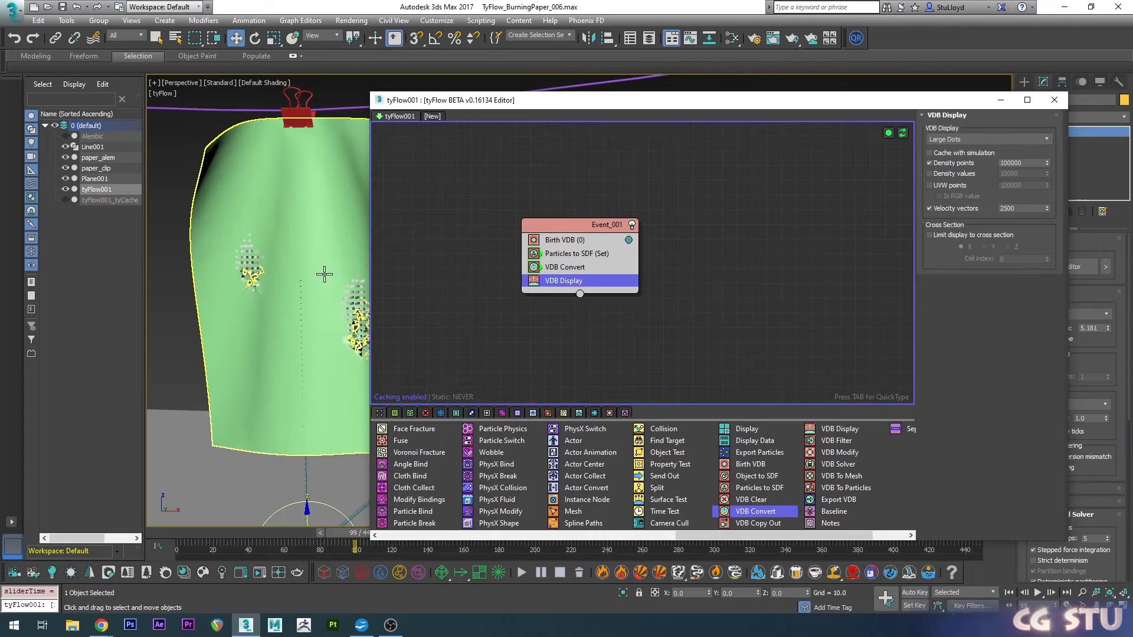
drag(759, 120, 862, 118)
scroll(366, 305, up, 3)
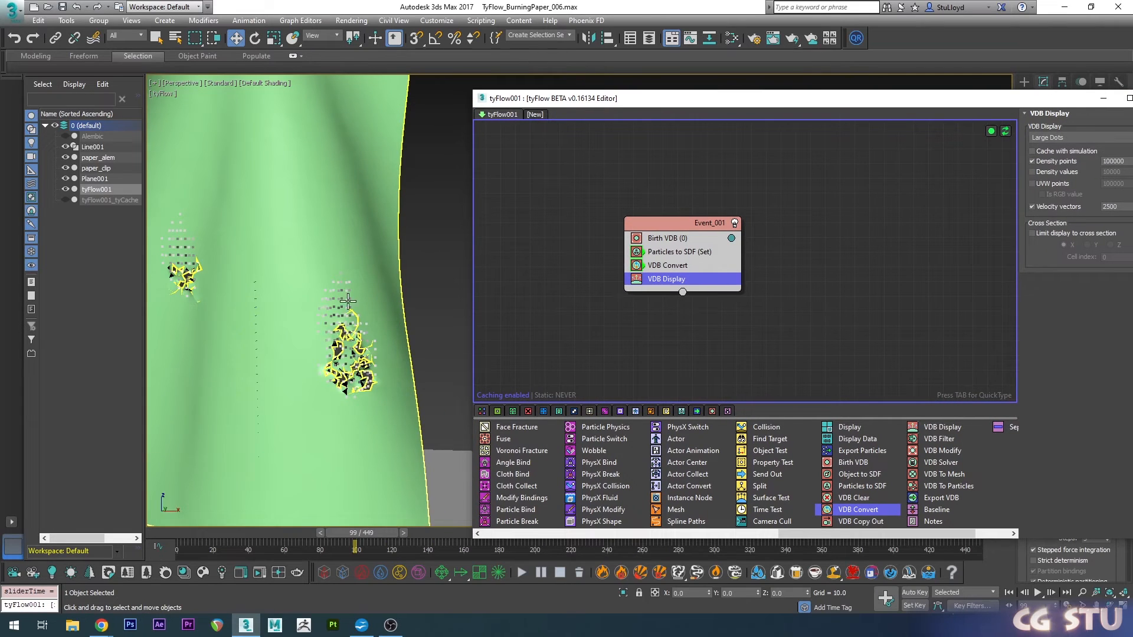
middle_drag(348, 301, 401, 278)
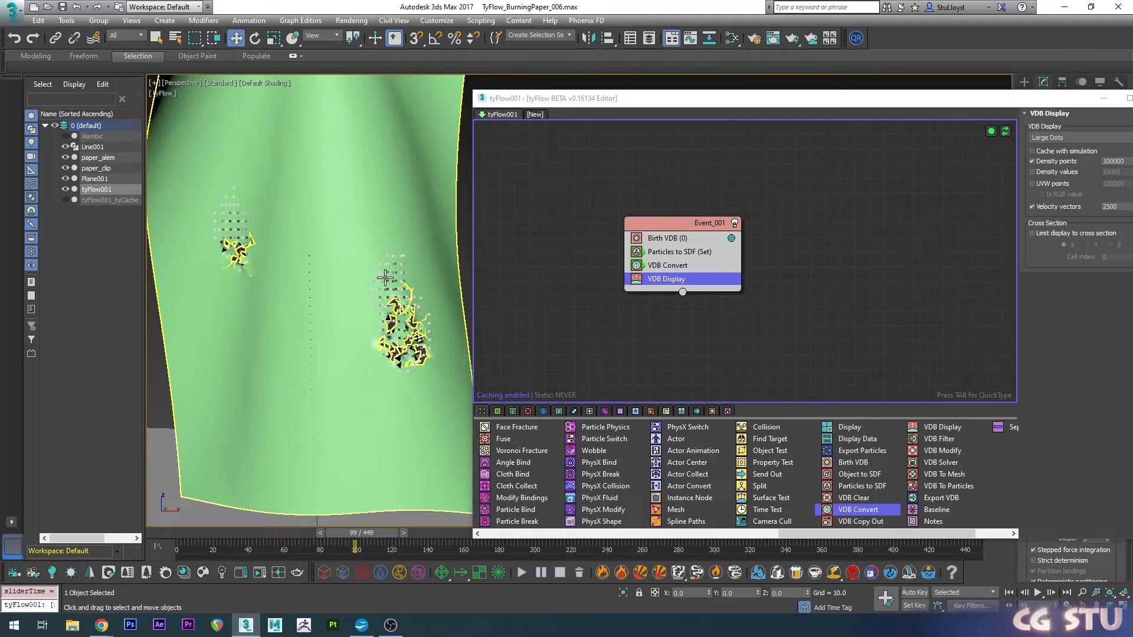
alt+middle_drag(384, 277, 379, 286)
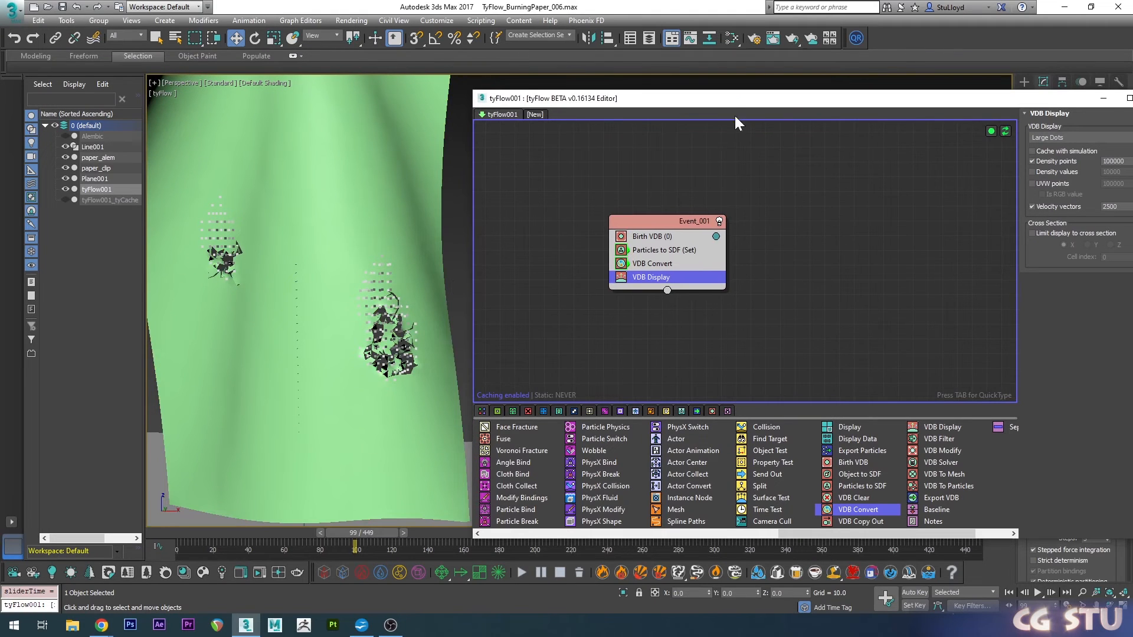
drag(735, 98, 678, 98)
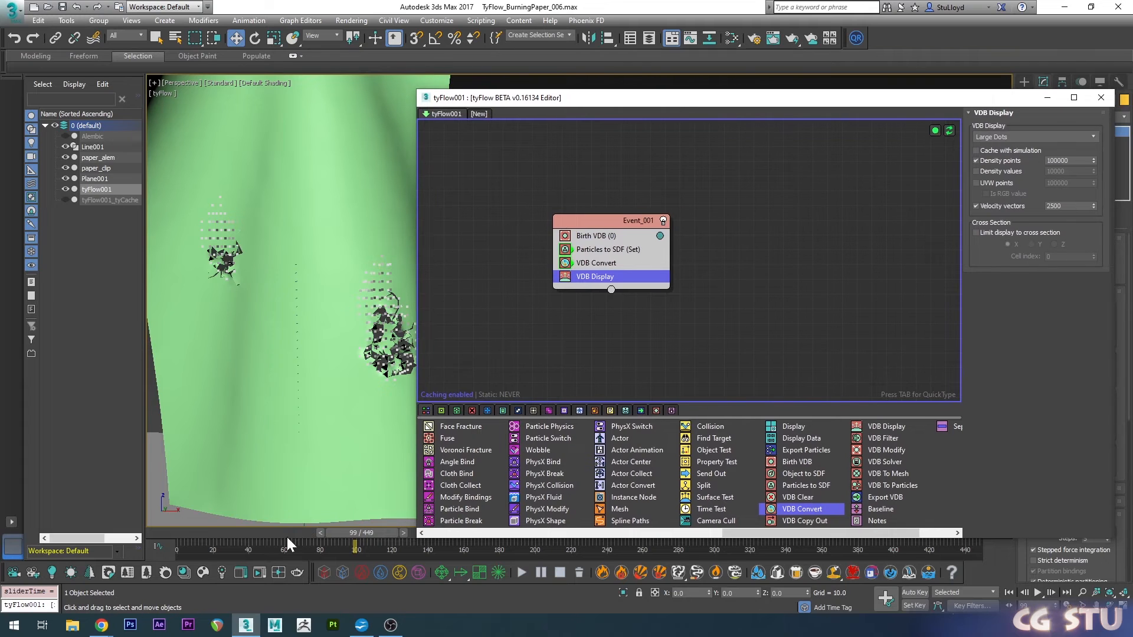
- At frame 0, insert a VDB Modify operator between Particles to SDF and VDB Convert and check its timing
drag(339, 533, 177, 533)
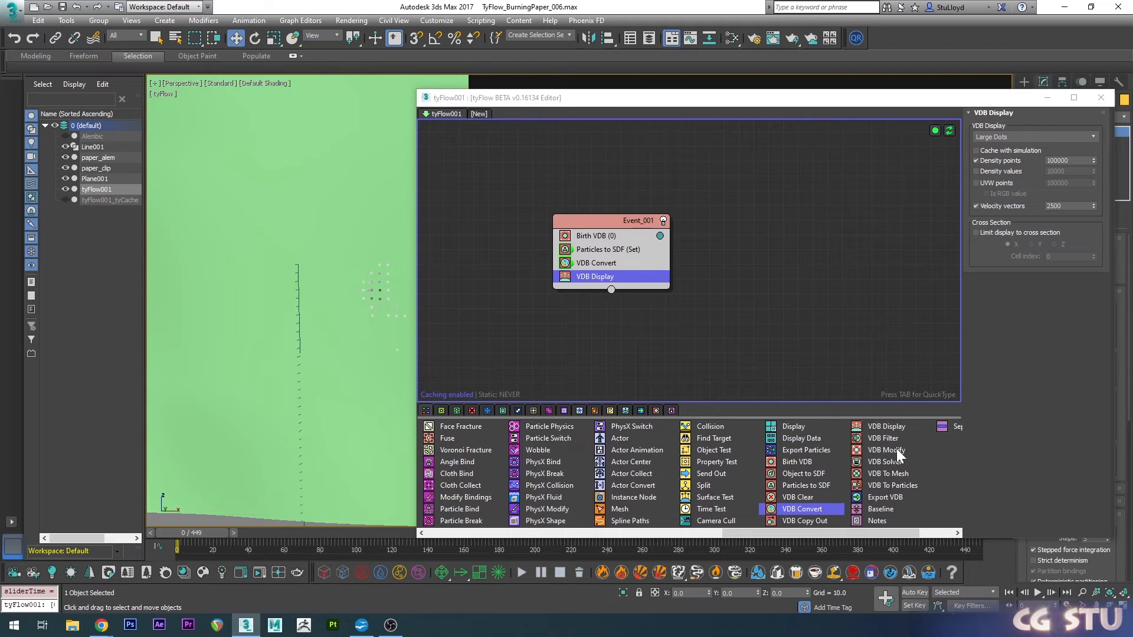
drag(876, 448, 605, 266)
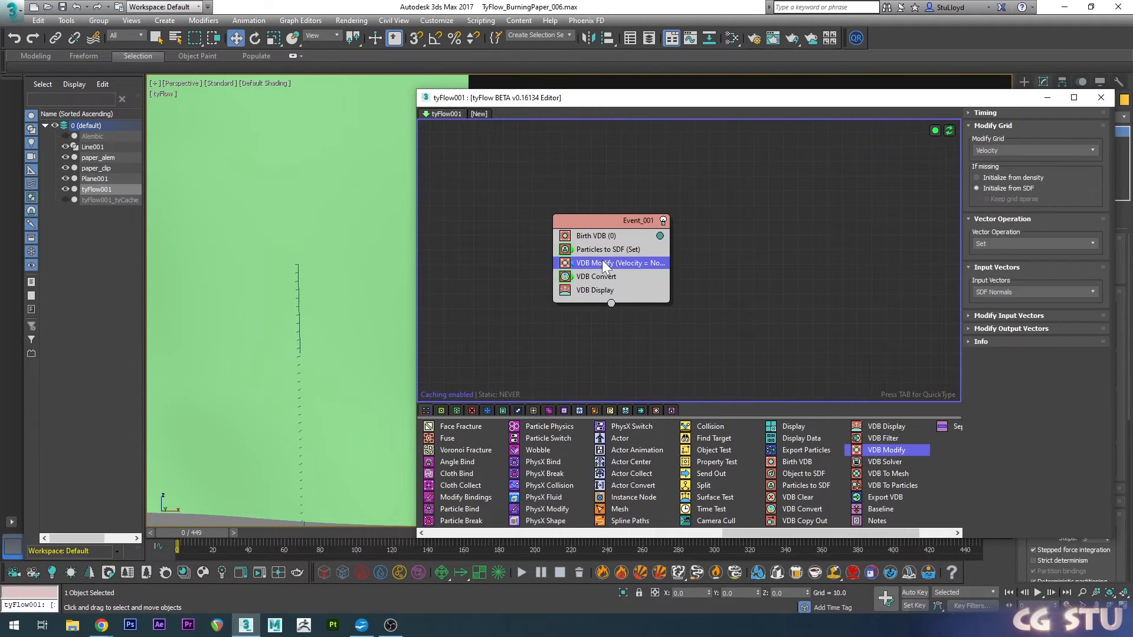
click(989, 114)
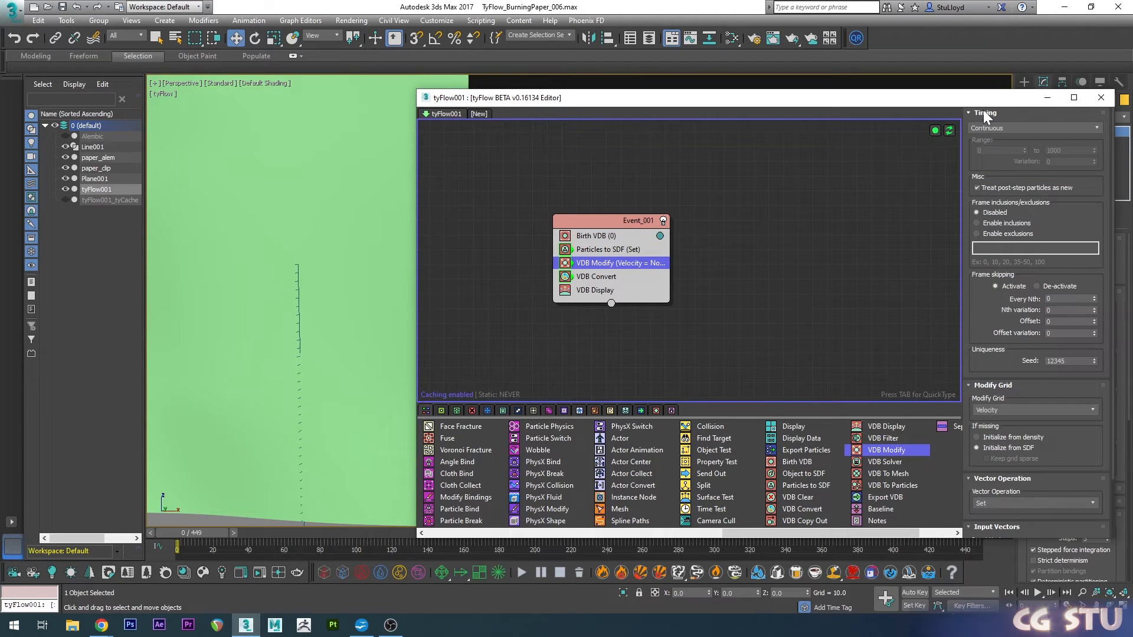
click(985, 114)
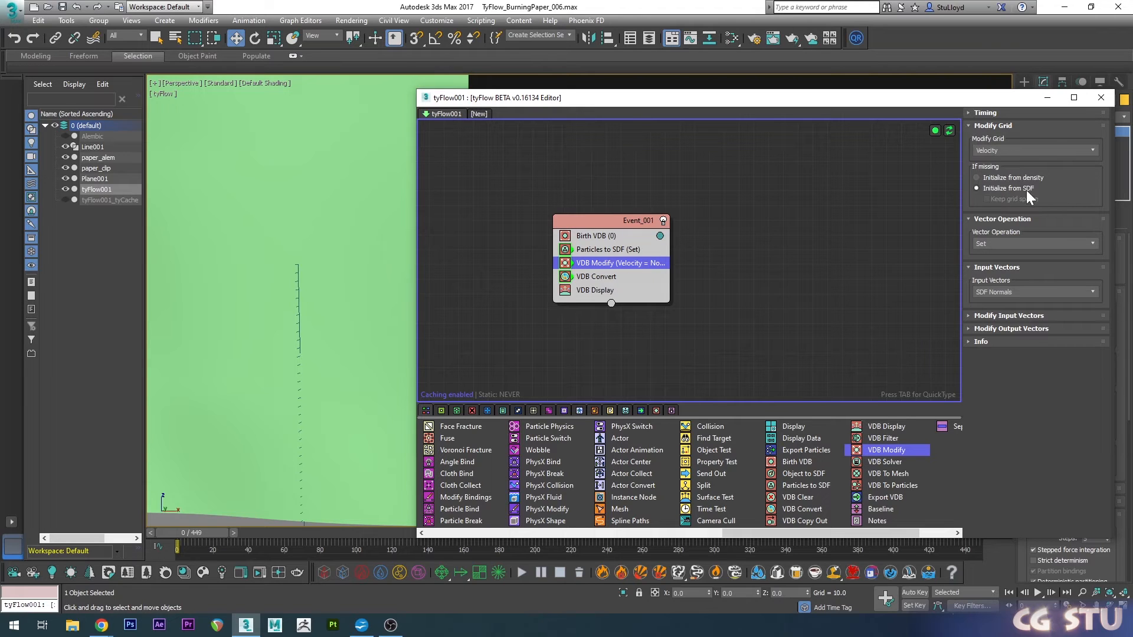
- Set the VDB Modify input vectors to Particle Velocity and pick tyFlow001_tyCache as the particle source
click(997, 293)
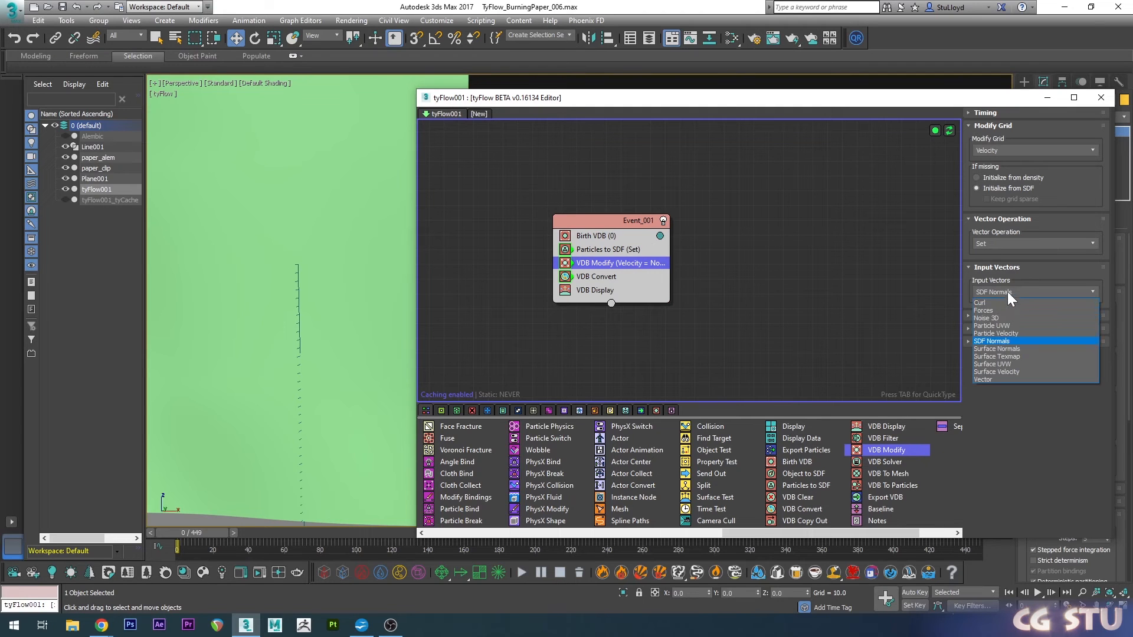
click(1009, 333)
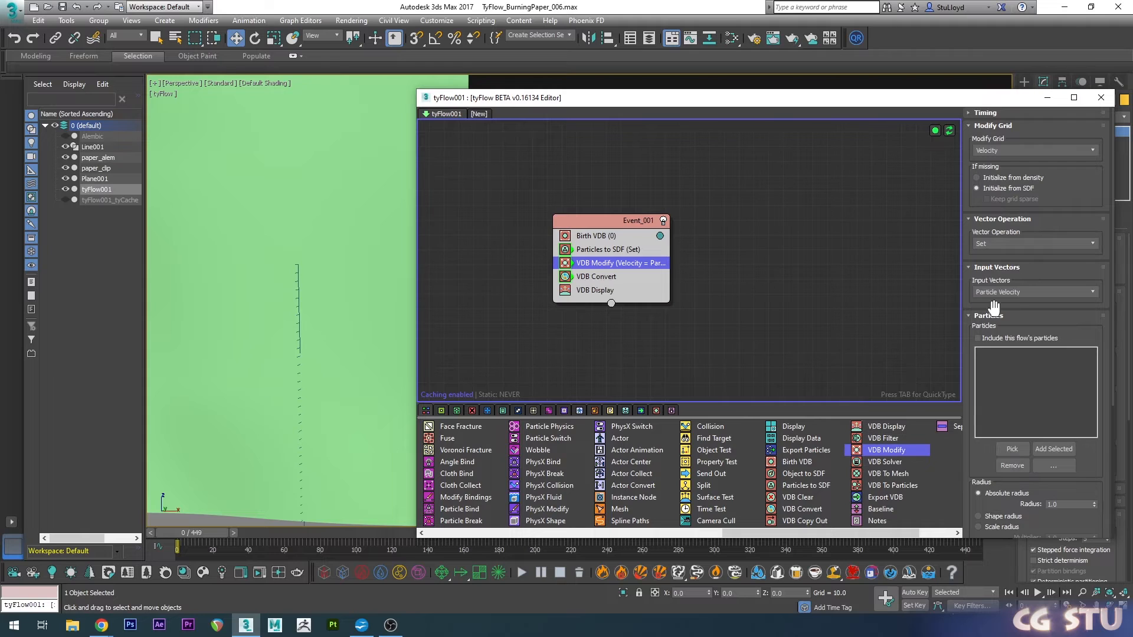
drag(970, 344, 969, 246)
click(1012, 343)
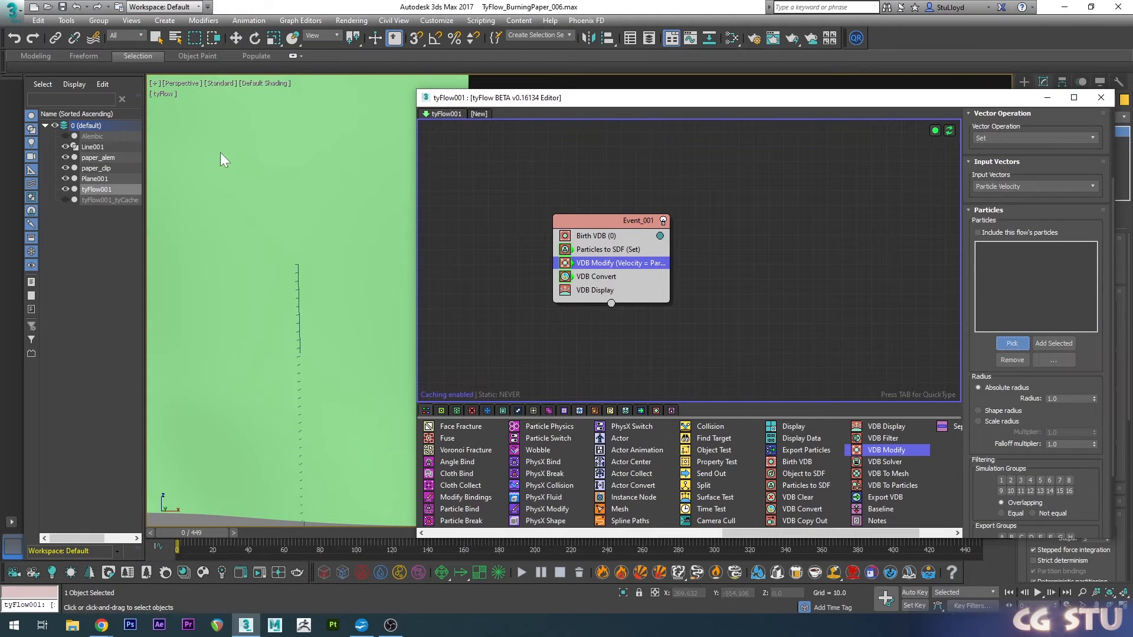
click(109, 200)
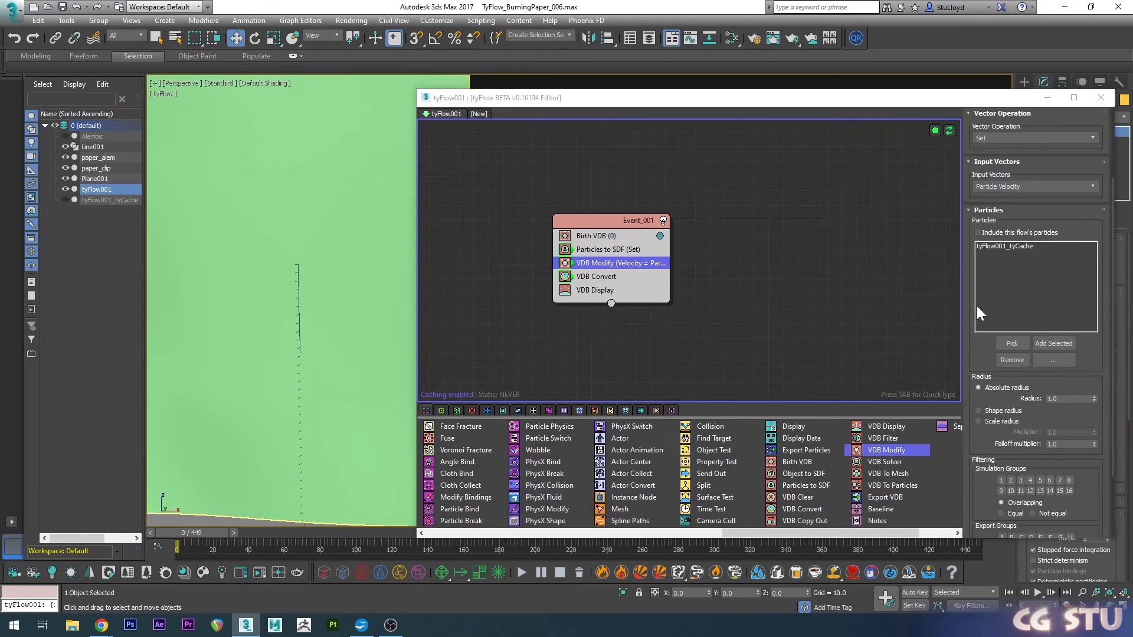
- Filter the VDB Modify particles to simulation group 5 and use Shape radius
scroll(1002, 330, down, 2)
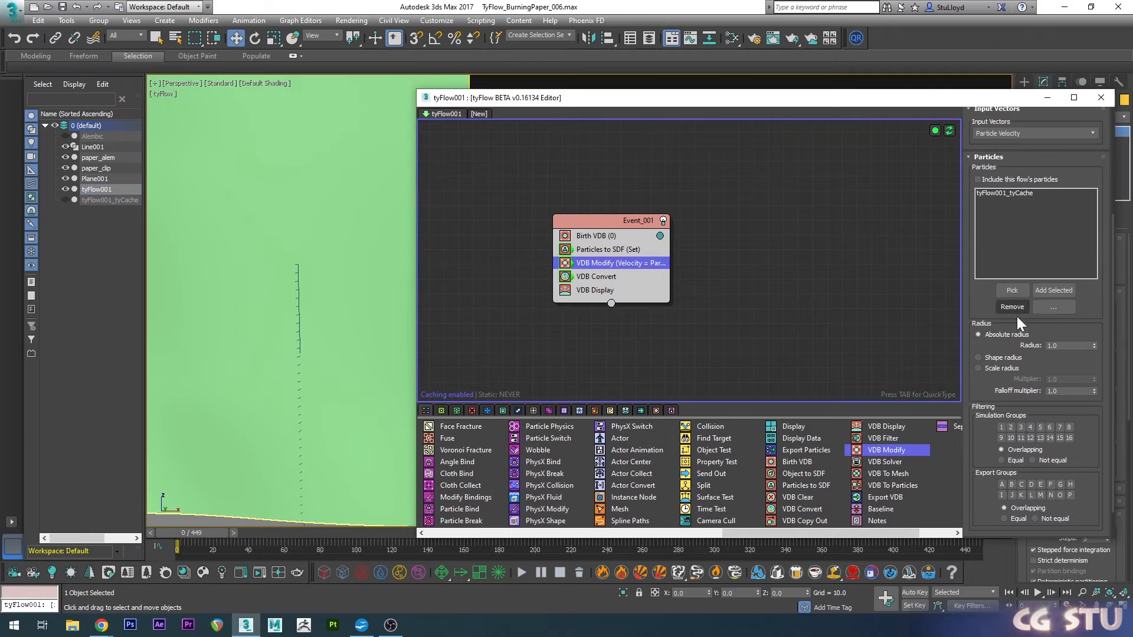
click(1040, 427)
click(995, 358)
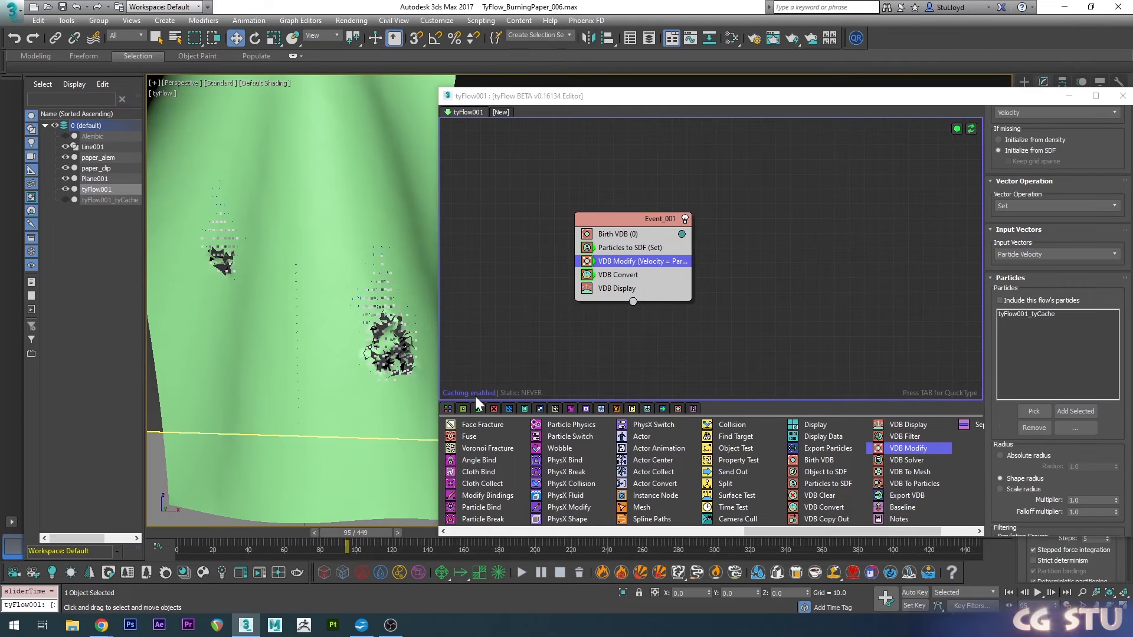
- Examine the velocity vectors around the burn holes at frame 95, close up and with the whole paper in view
scroll(373, 276, up, 4)
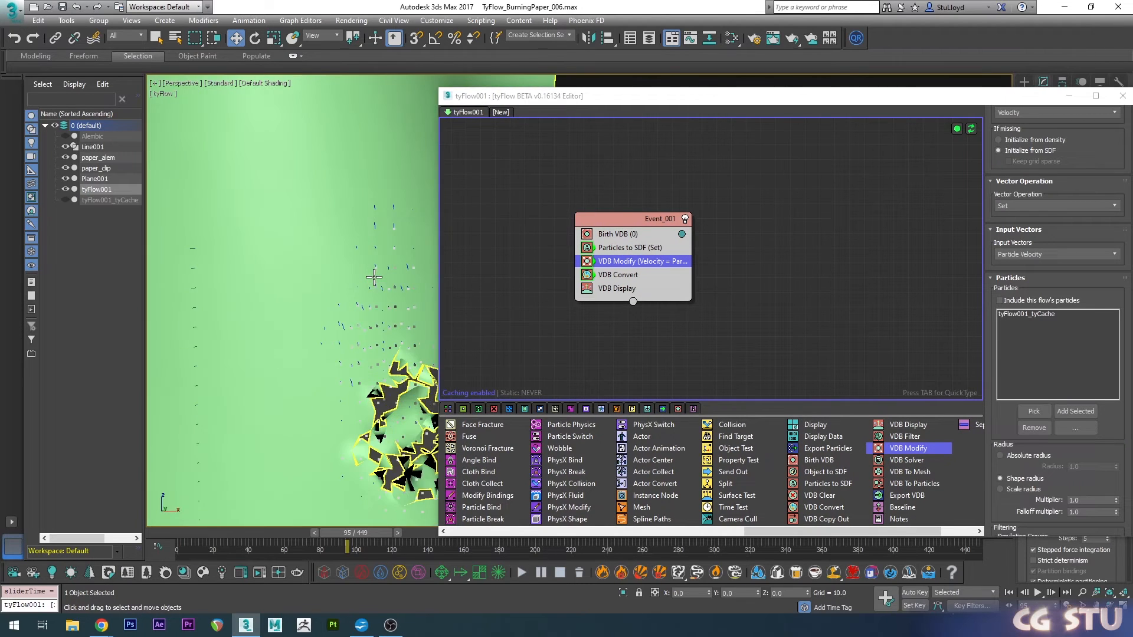
scroll(354, 265, up, 3)
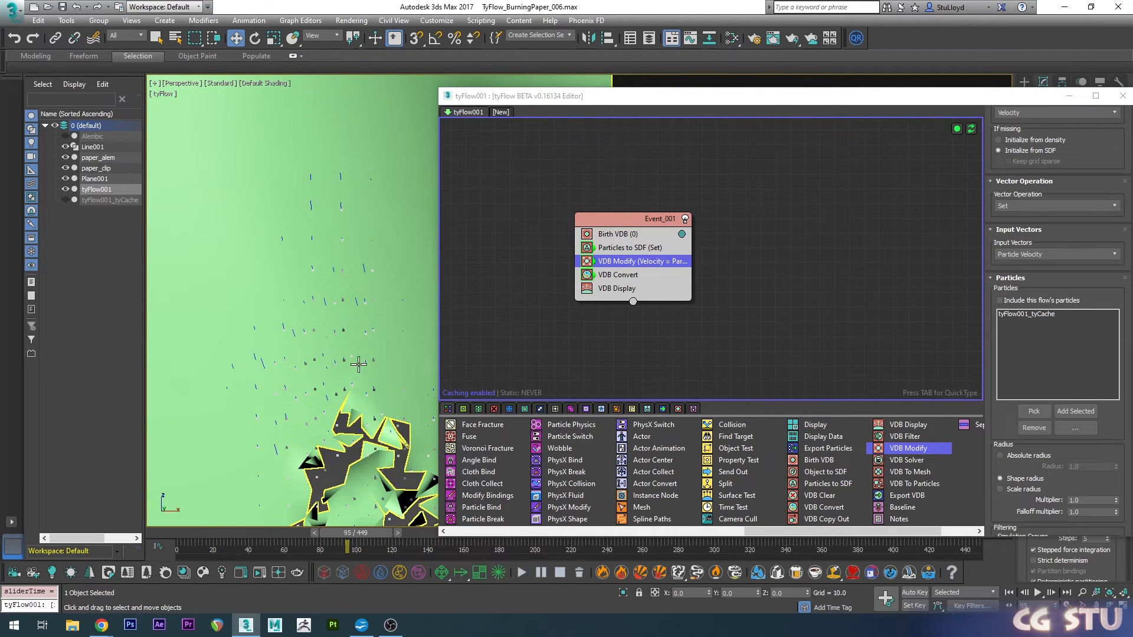
scroll(288, 326, down, 10)
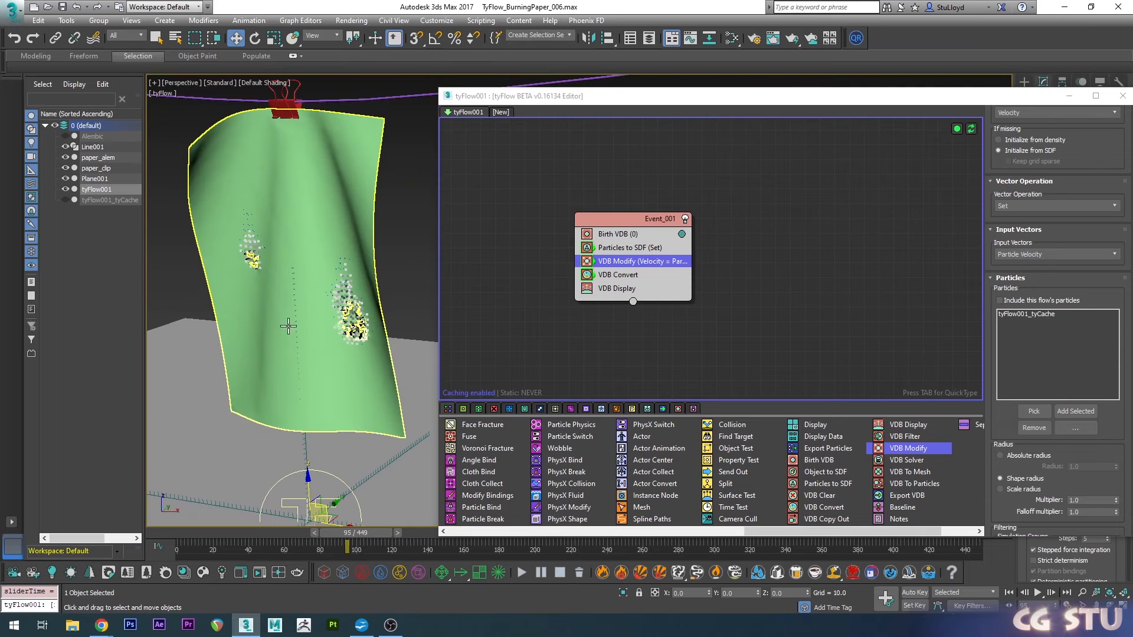
- Set the Birth VDB voxel size to 0.1 and inspect the finer grid around the burn holes
alt+middle_drag(317, 338, 342, 333)
click(613, 233)
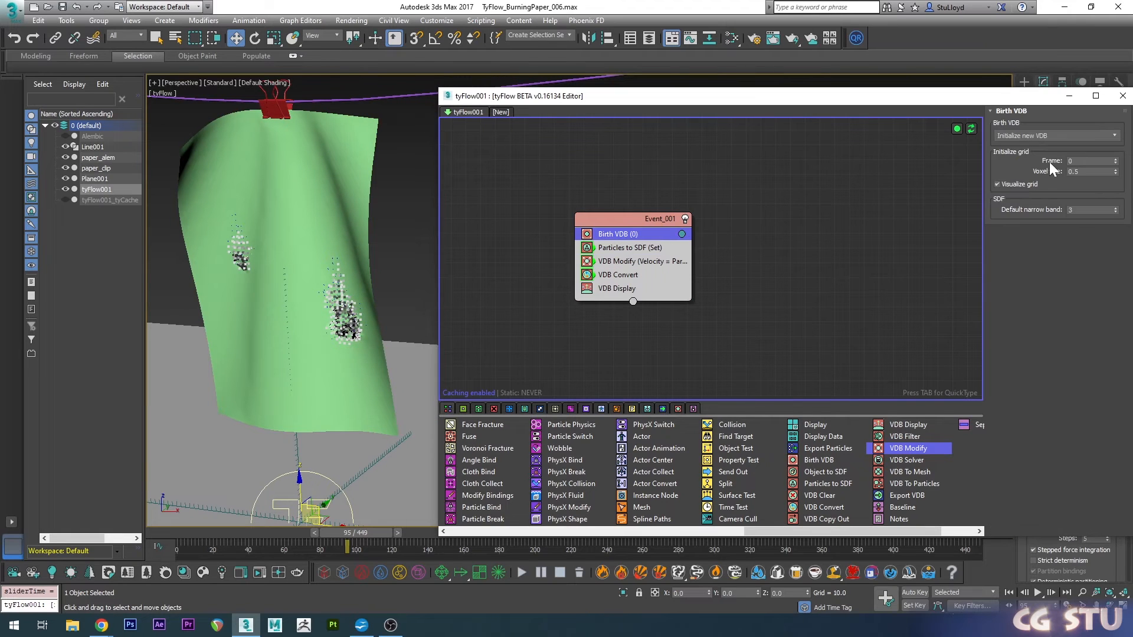
click(1075, 172)
text(1)
key(Return)
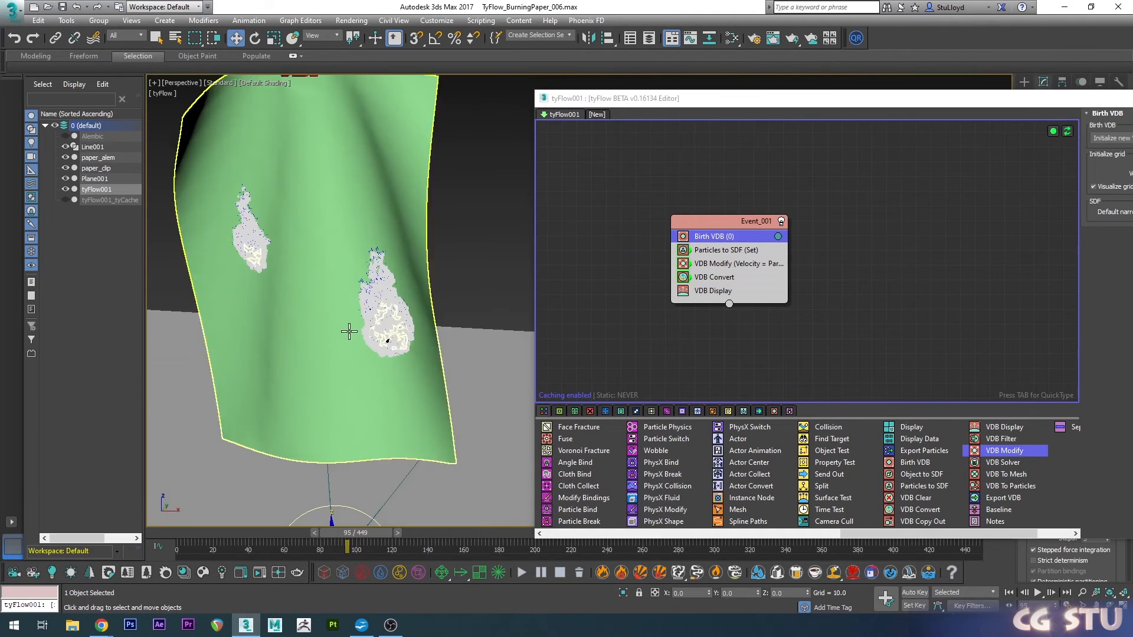
scroll(349, 331, up, 3)
middle_drag(349, 335, 357, 341)
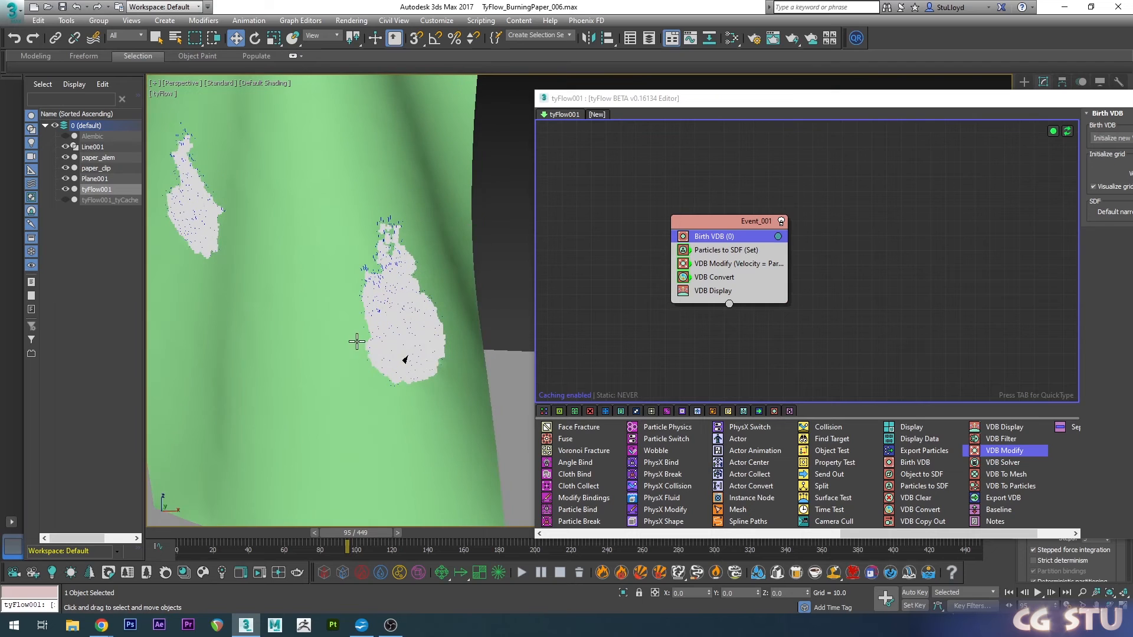
- Add an Export VDB operator at the end of Event_001 and enable Velocity export alongside Density
drag(732, 103, 561, 101)
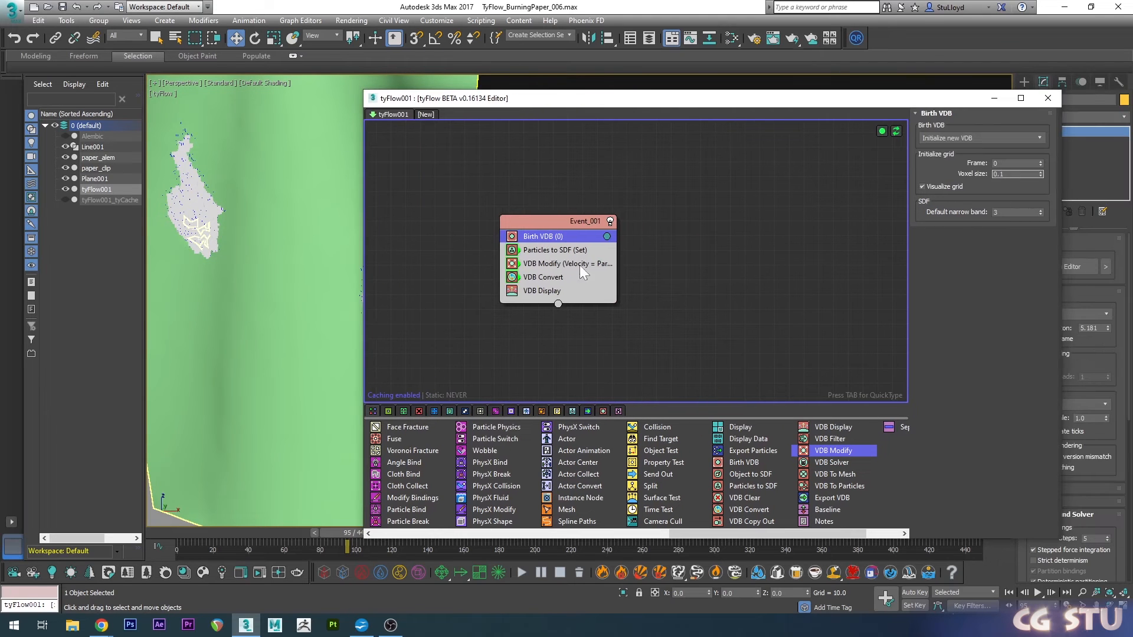
drag(579, 264, 593, 262)
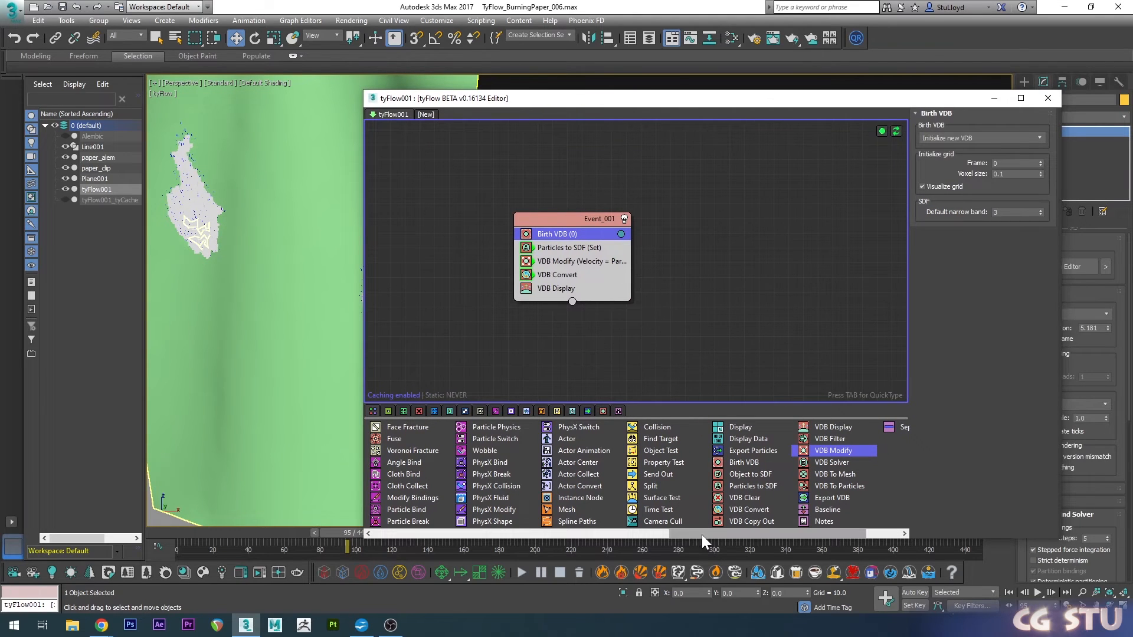
drag(698, 534, 564, 308)
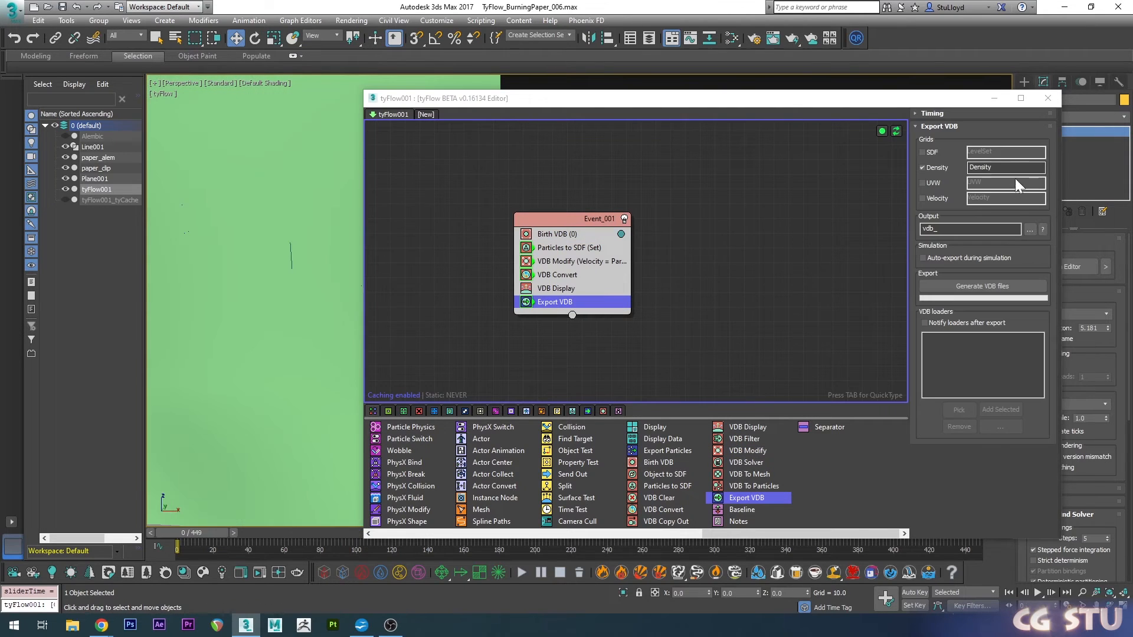
click(938, 113)
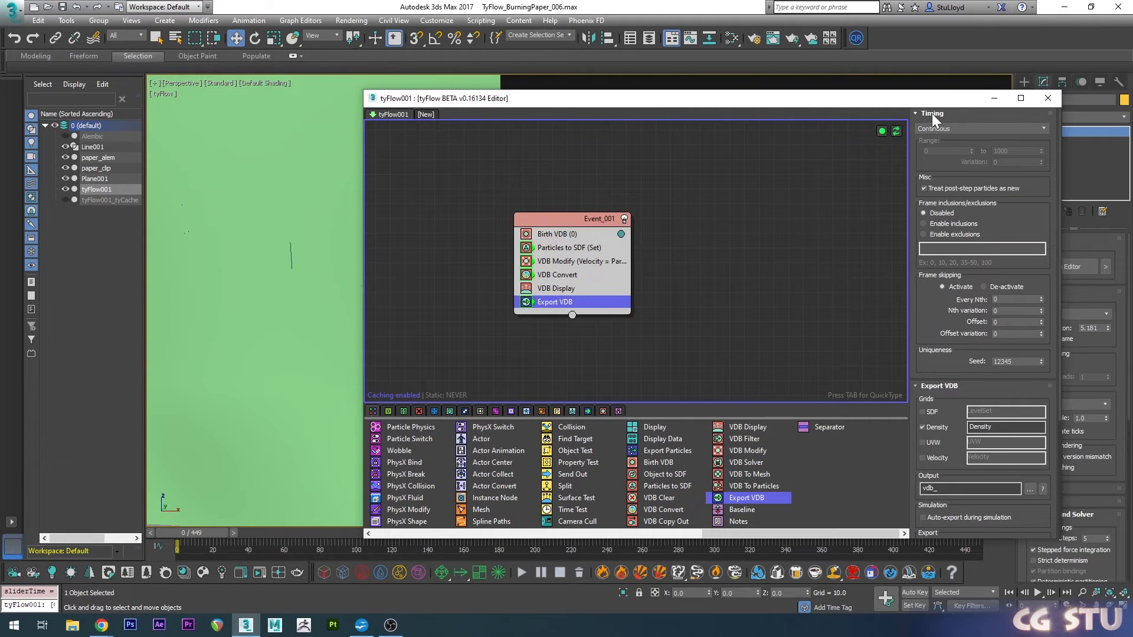
click(932, 113)
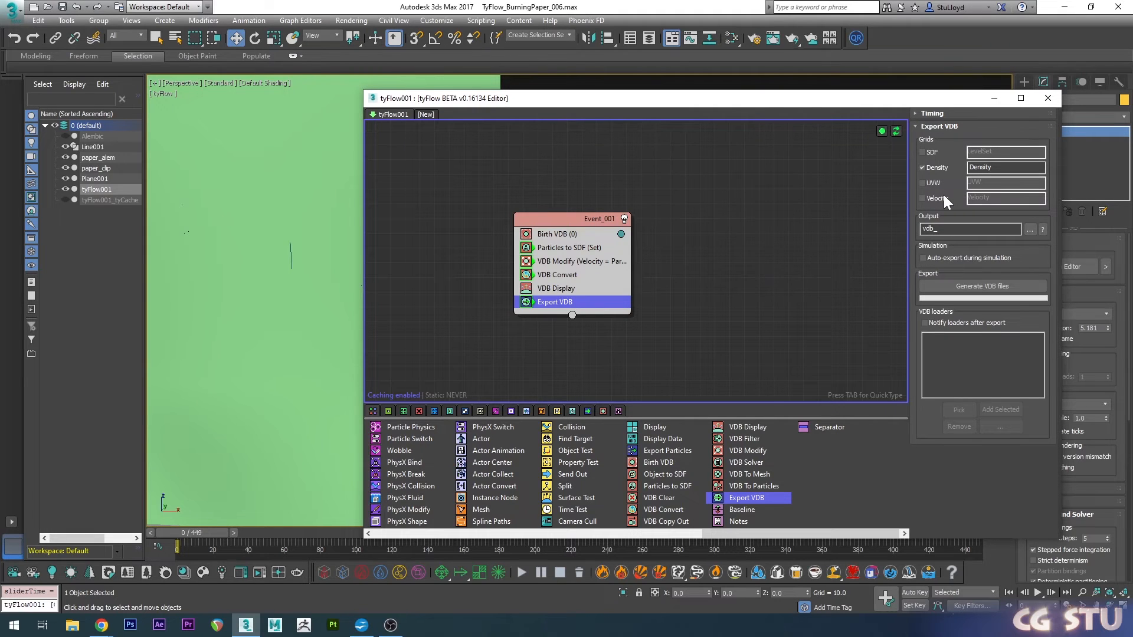
click(922, 198)
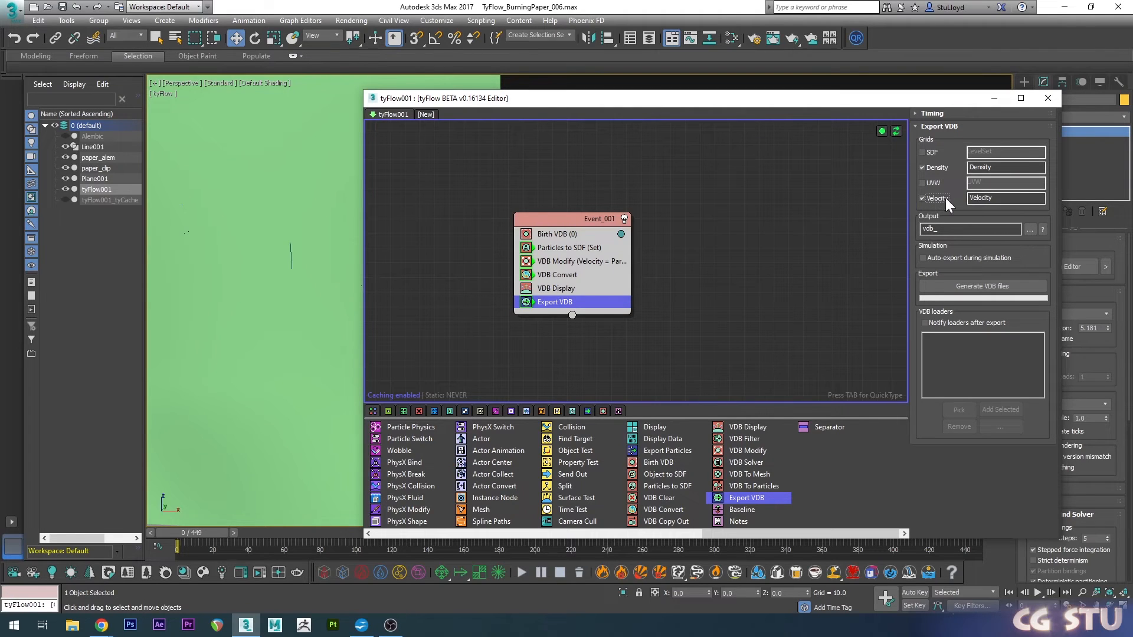
- Set the VDB output to a file named flames in the Flames_Vdb folder and generate the VDB files, accepting the flow reset
click(1030, 229)
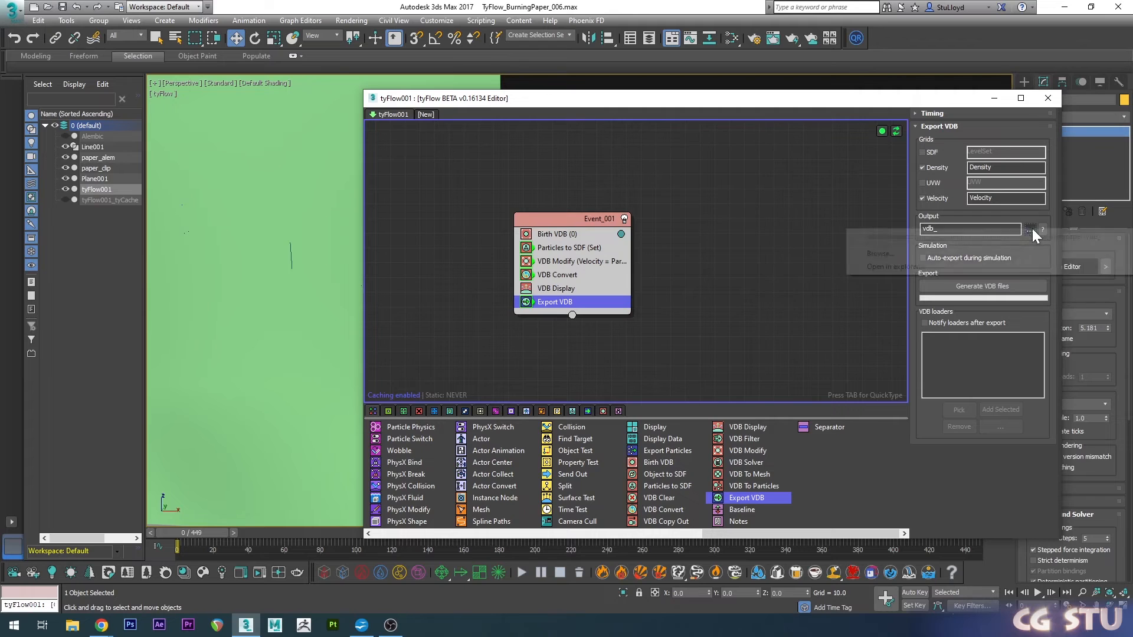
click(884, 255)
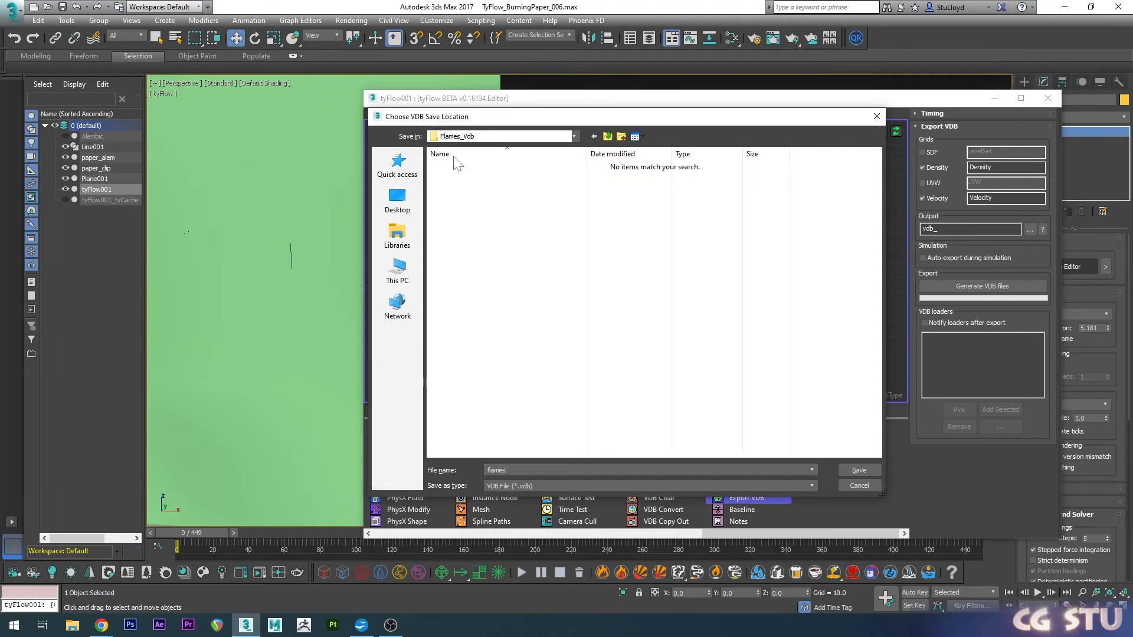
click(862, 472)
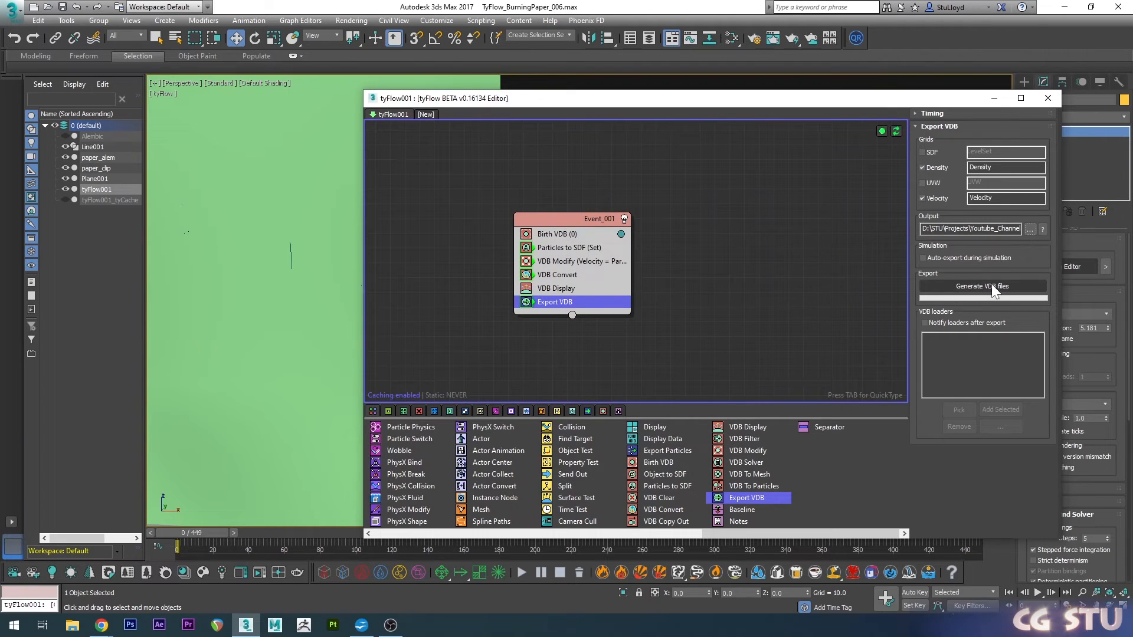
click(950, 287)
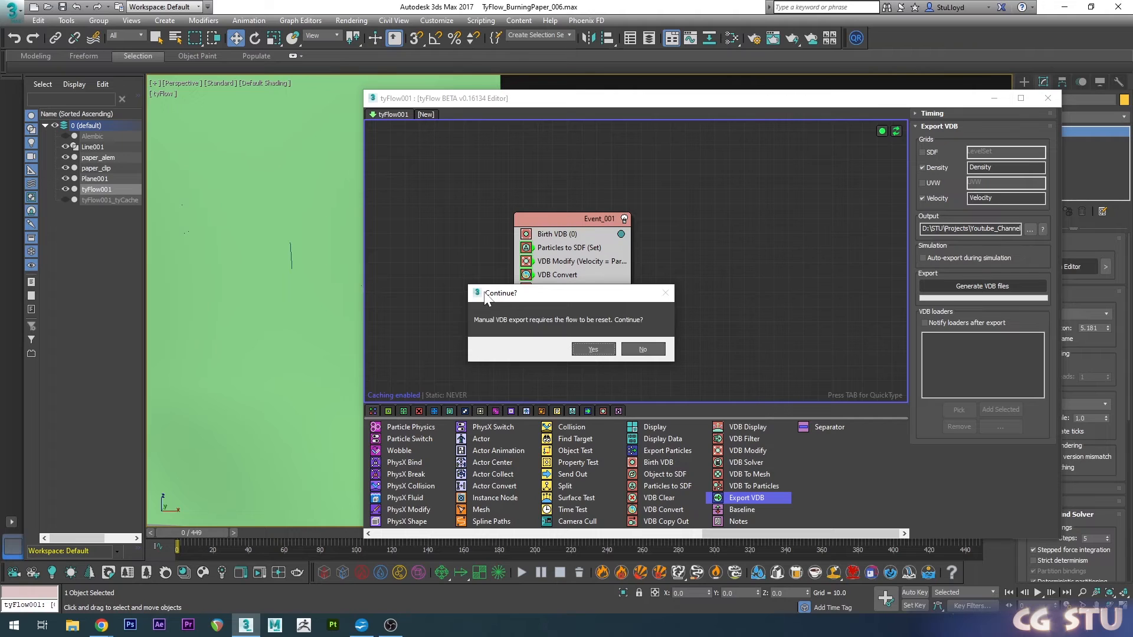
click(596, 349)
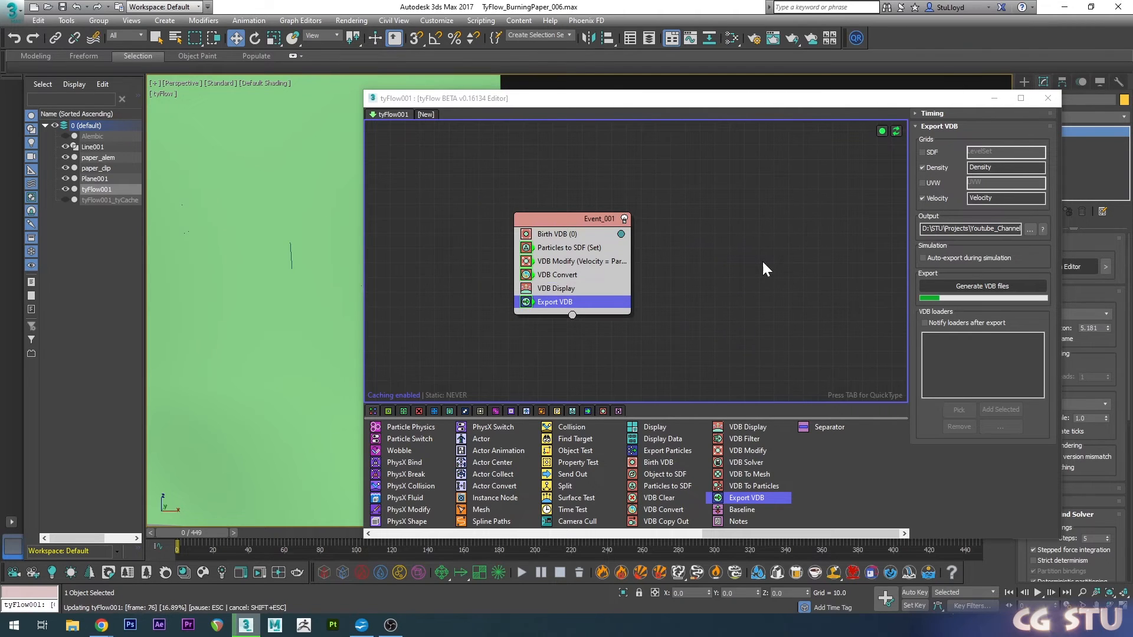
mouse_move(549, 206)
mouse_down()
mouse_move(517, 185)
mouse_move(541, 195)
mouse_up()
click(600, 197)
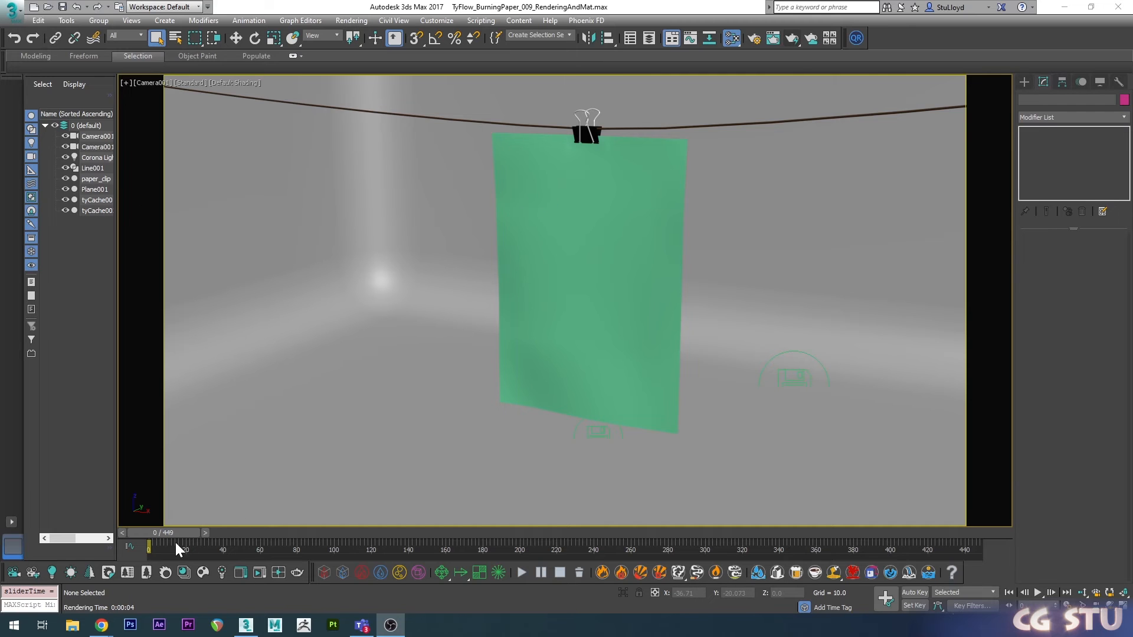
- In the rendering scene, preview the cached simulation up to frame 151, return to frame 0 and hide the particle tyCache
mouse_move(180, 533)
mouse_down()
mouse_move(465, 509)
mouse_move(433, 506)
mouse_up()
click(85, 202)
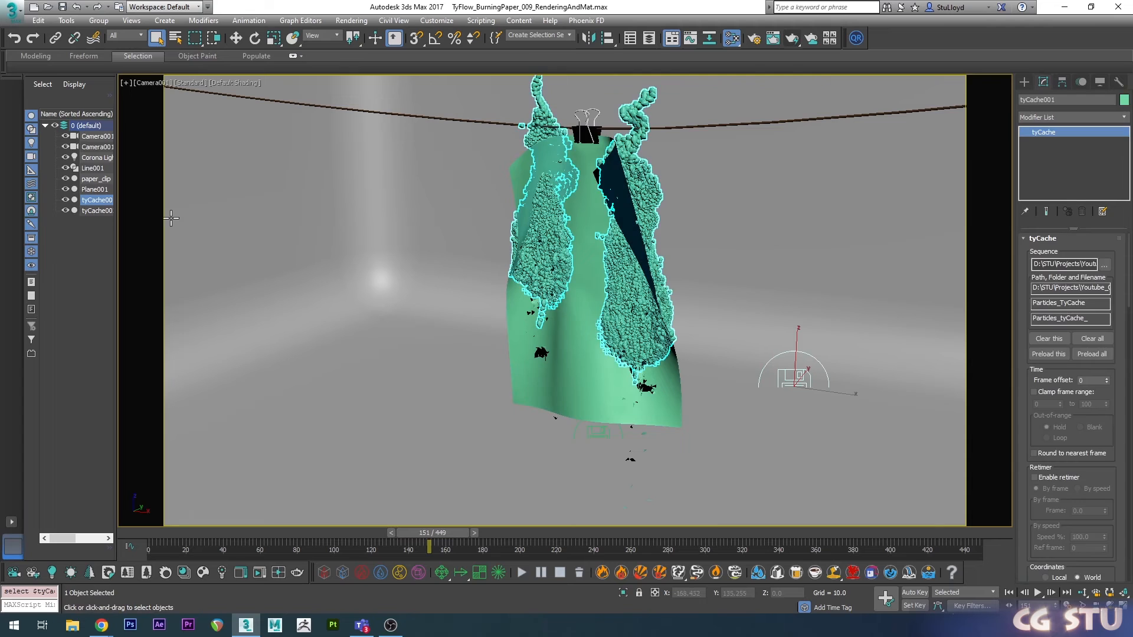
click(171, 218)
key(Home)
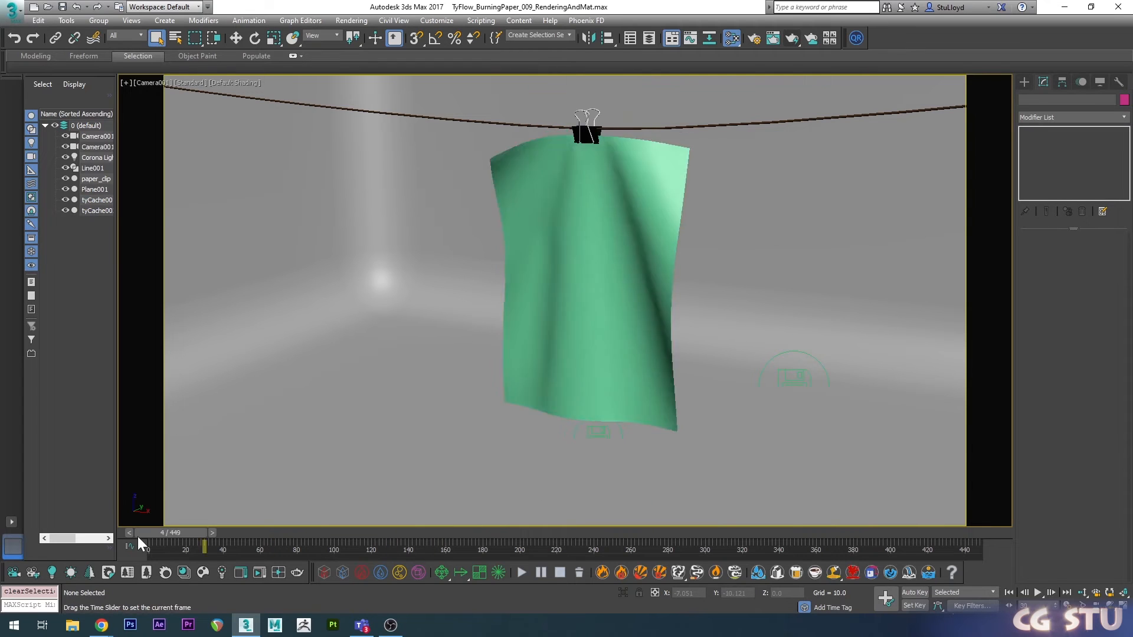
click(66, 200)
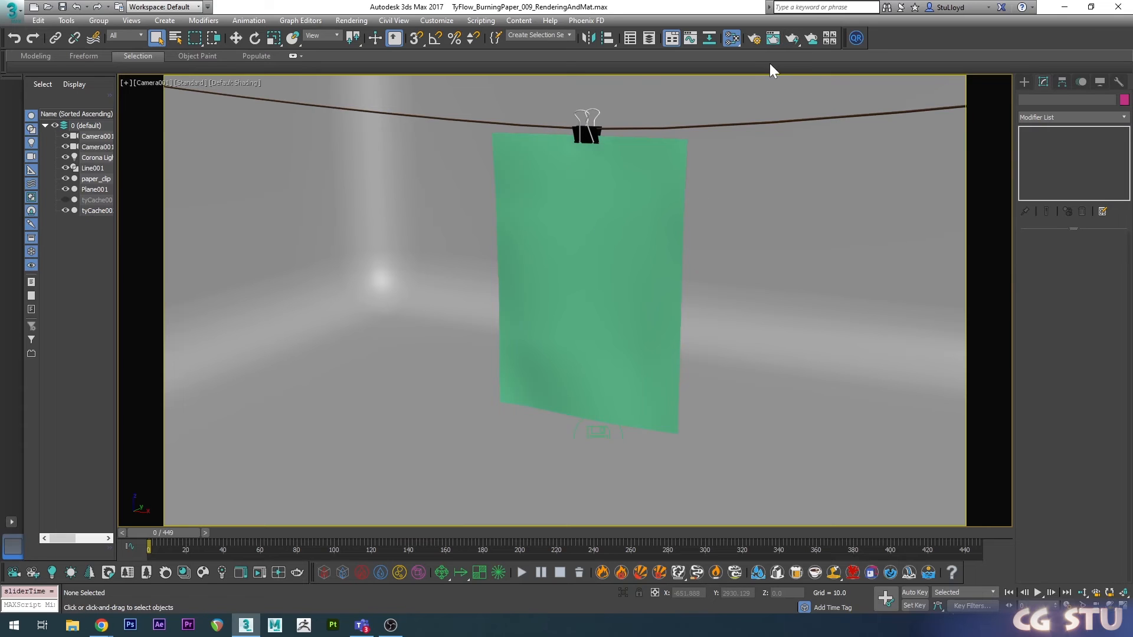
- Assign the Corona physical material with the paper bitmap to the cloth tyCache and render frame 0
click(754, 38)
click(93, 212)
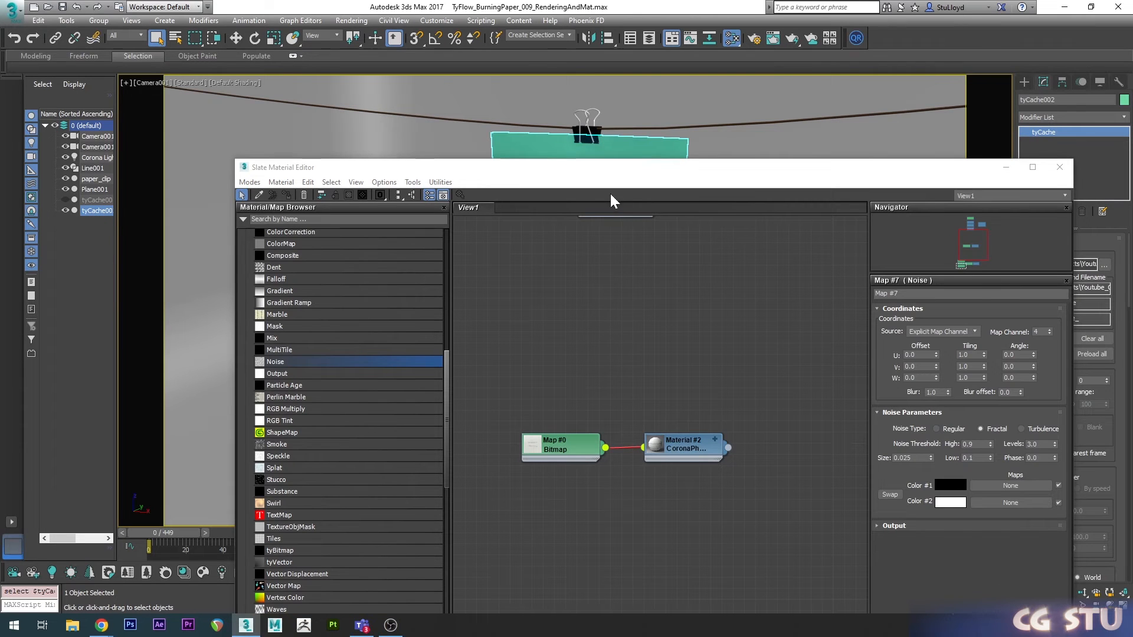
right_click(678, 452)
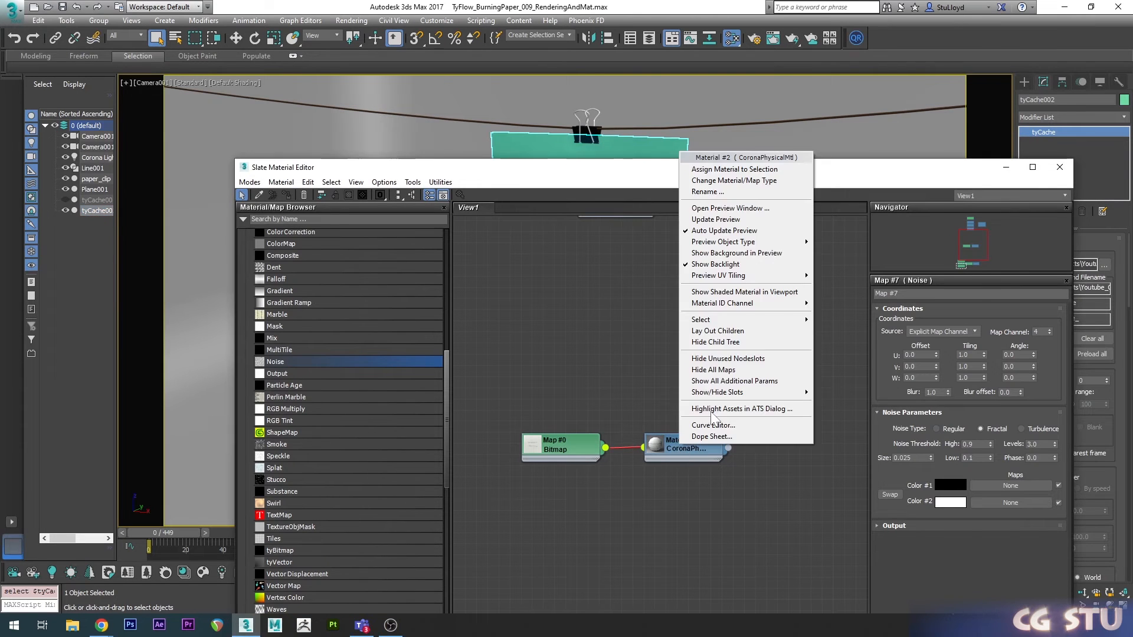
click(727, 170)
key(shift+q)
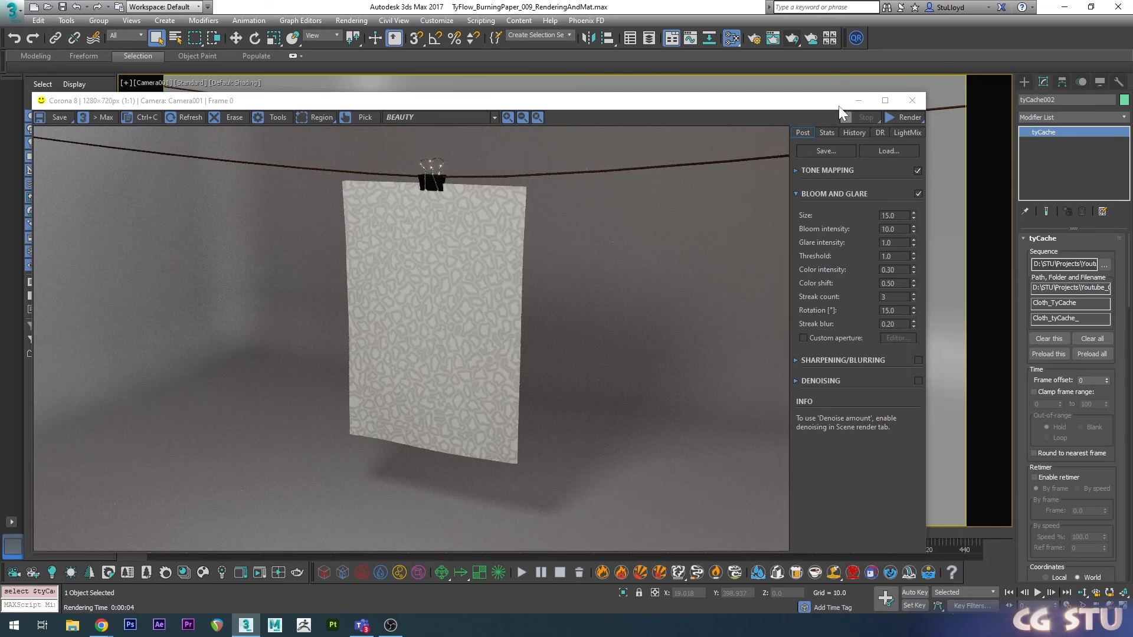
- Set the paper_colour.png bitmap's map channel to 4 and re-render to check the paper texture
click(912, 100)
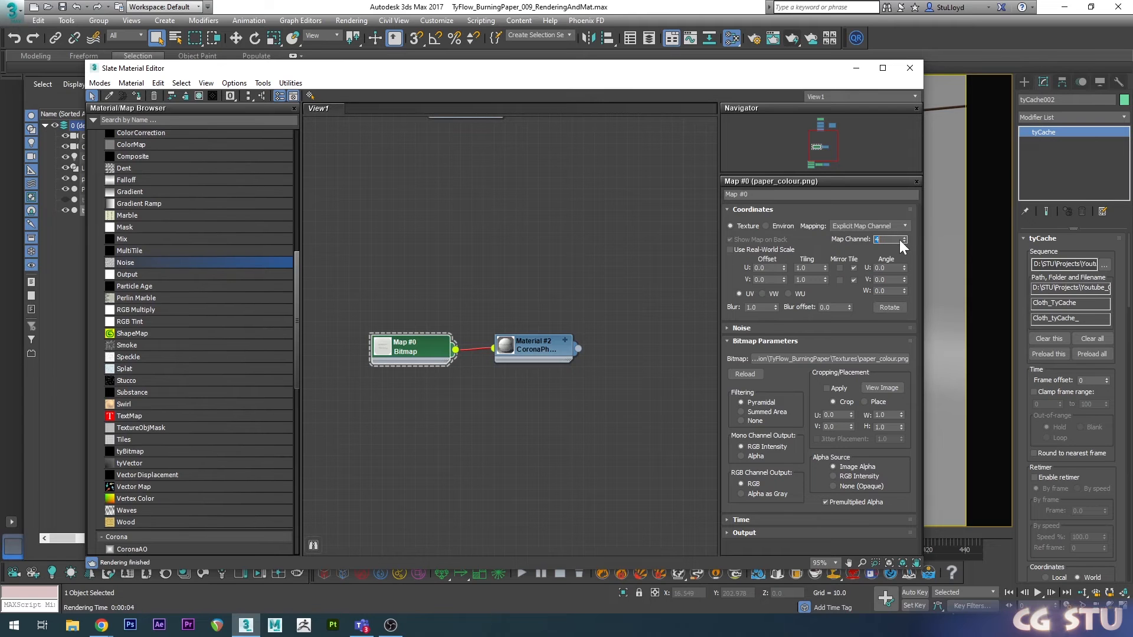
click(505, 281)
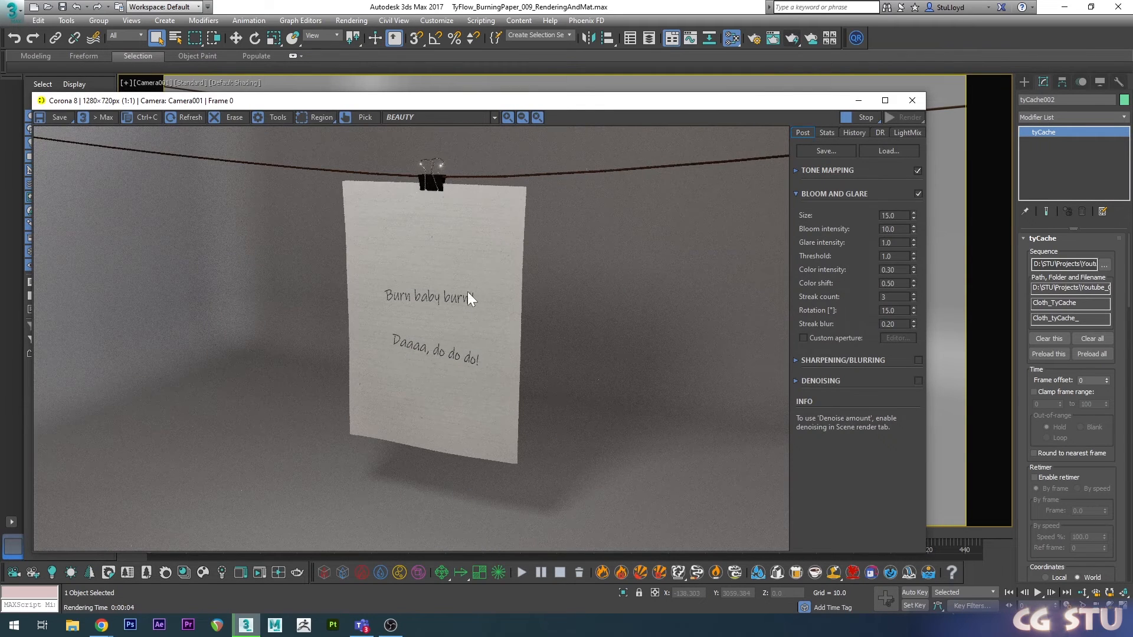
click(852, 118)
click(911, 102)
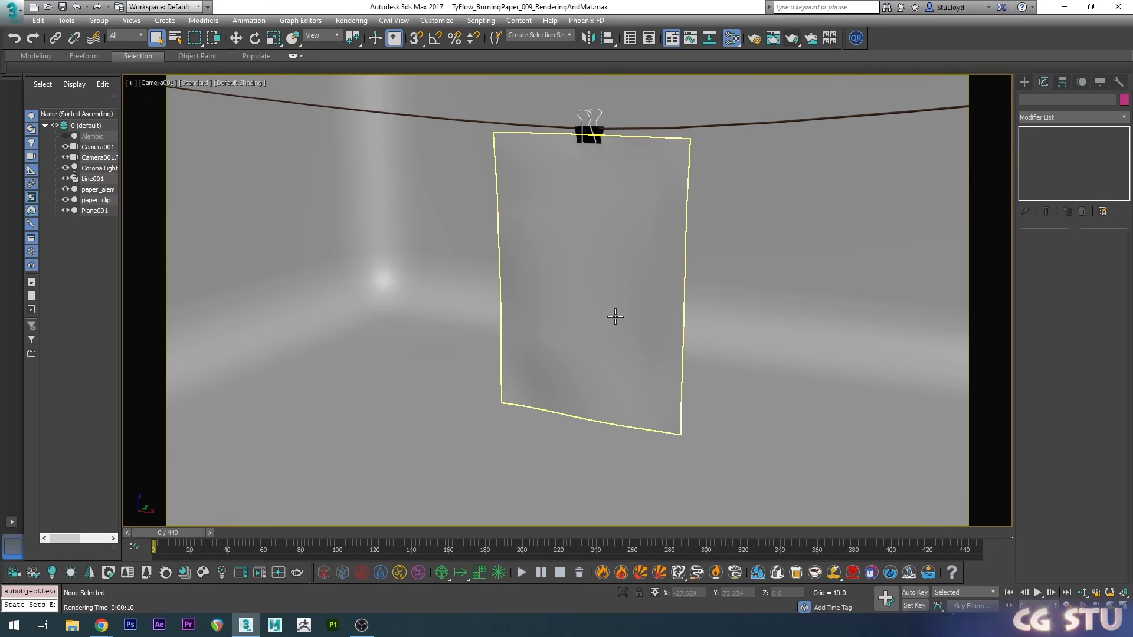
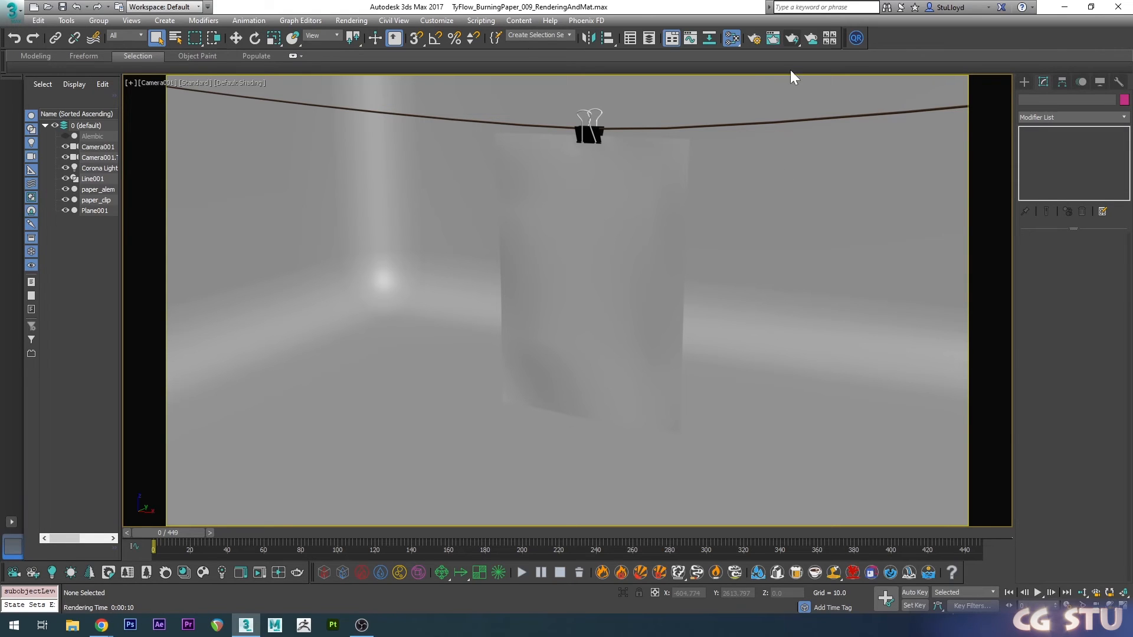
- Create a Corona VolumeGrid beside the paper and reset its X and Y position to 0
click(1024, 82)
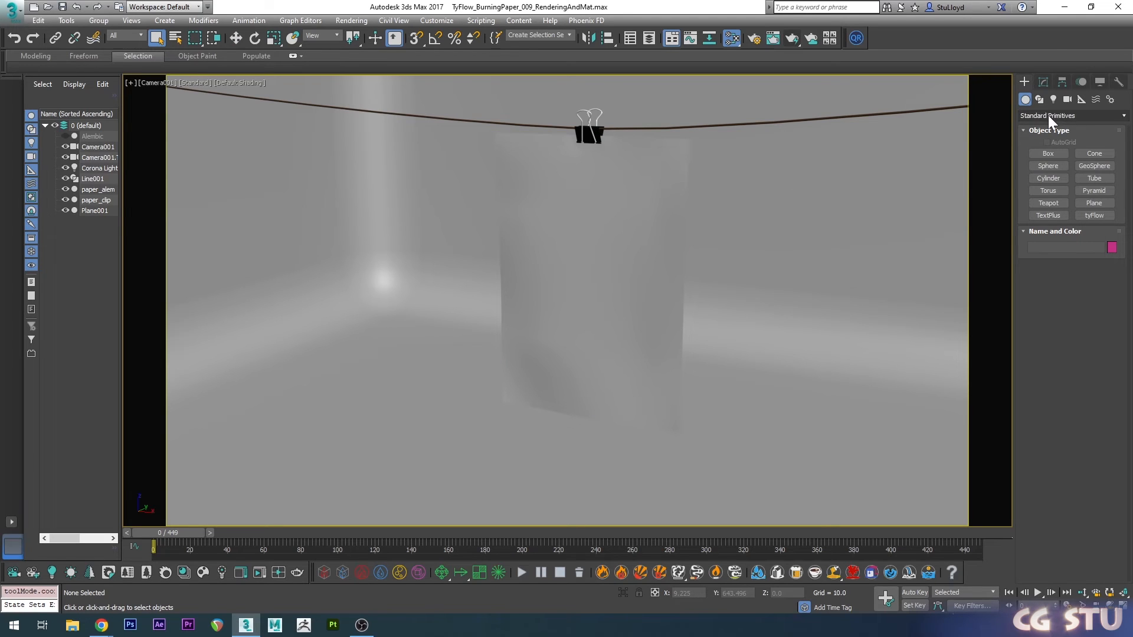
scroll(1047, 115, down, 5)
scroll(1048, 115, down, 4)
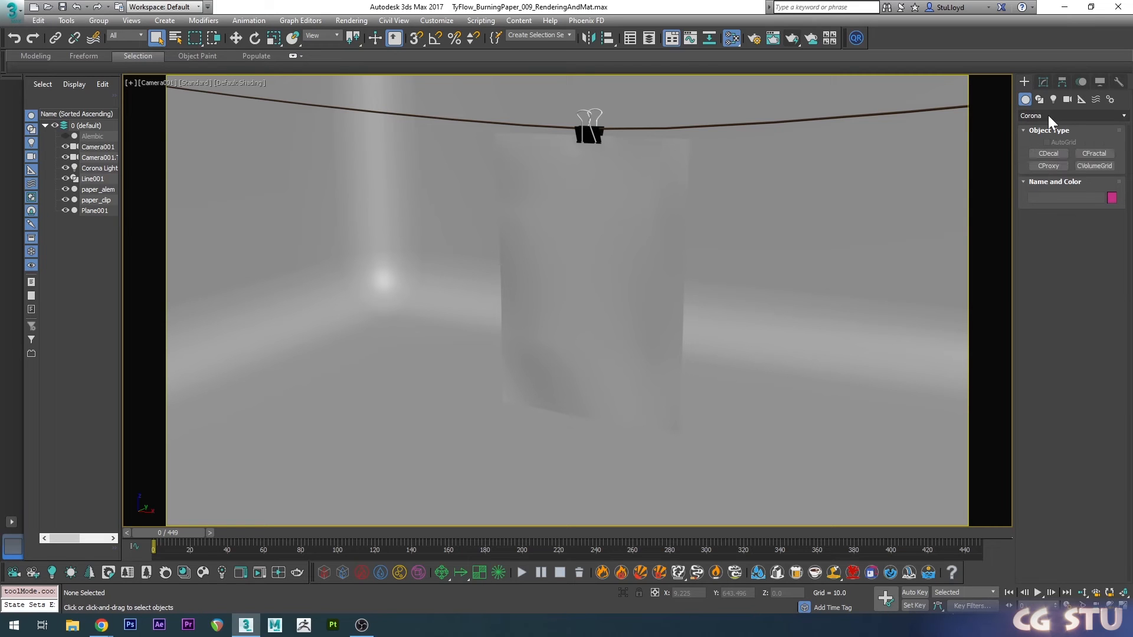
click(1091, 166)
drag(714, 413, 761, 451)
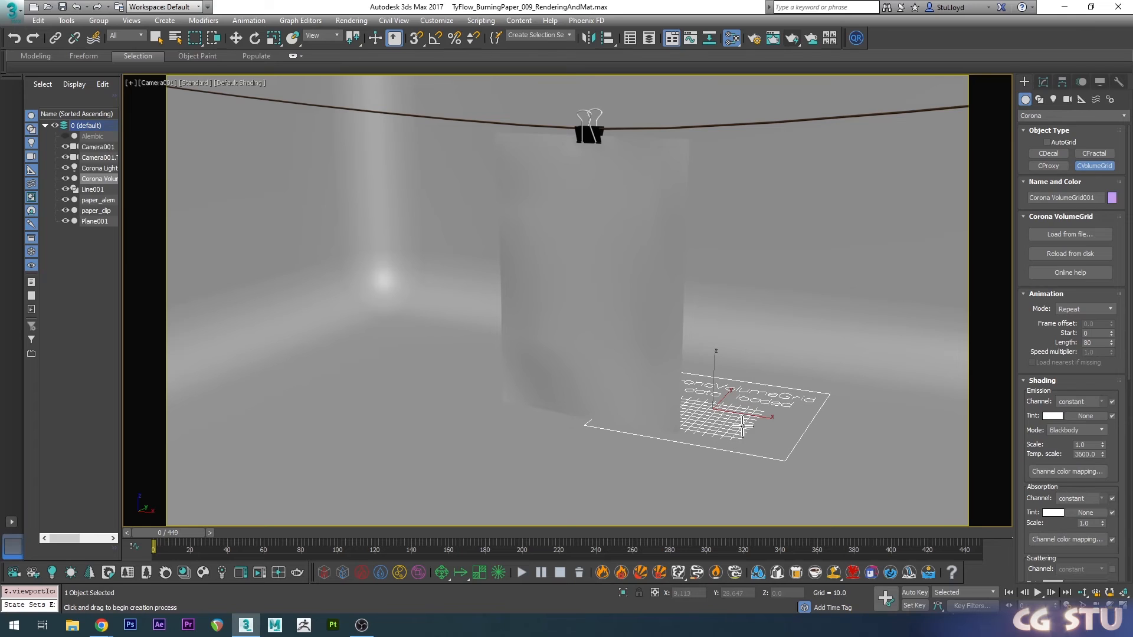
click(235, 39)
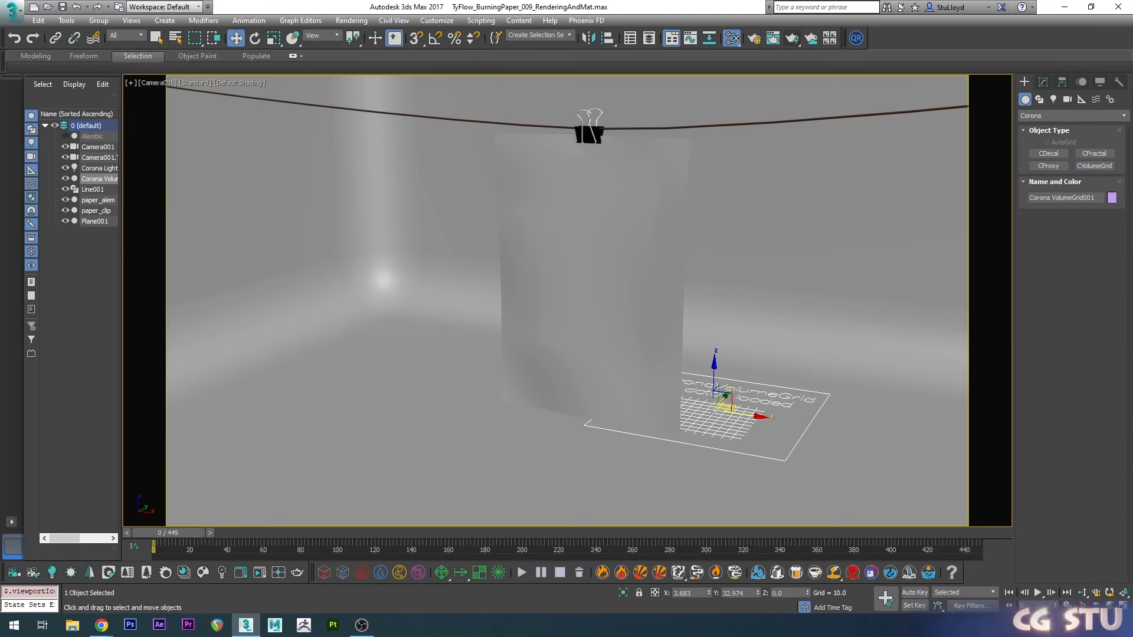
right_click(708, 593)
right_click(759, 592)
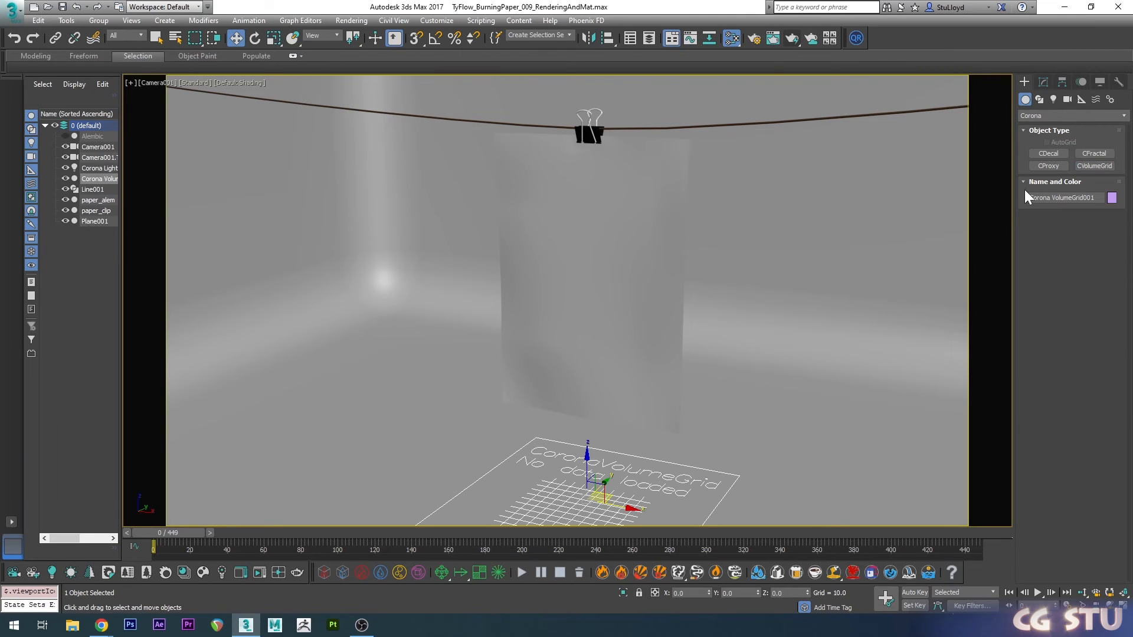
- Load the exported flames VDB sequence into the Corona VolumeGrid and set its viewport display to Point cloud
click(1044, 83)
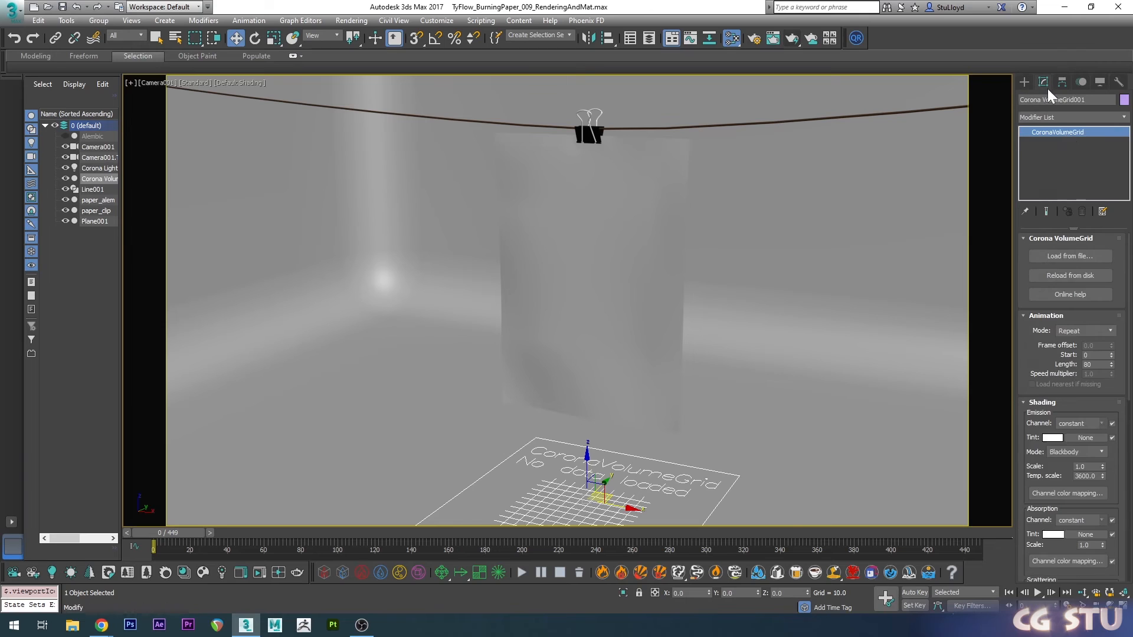
click(1069, 256)
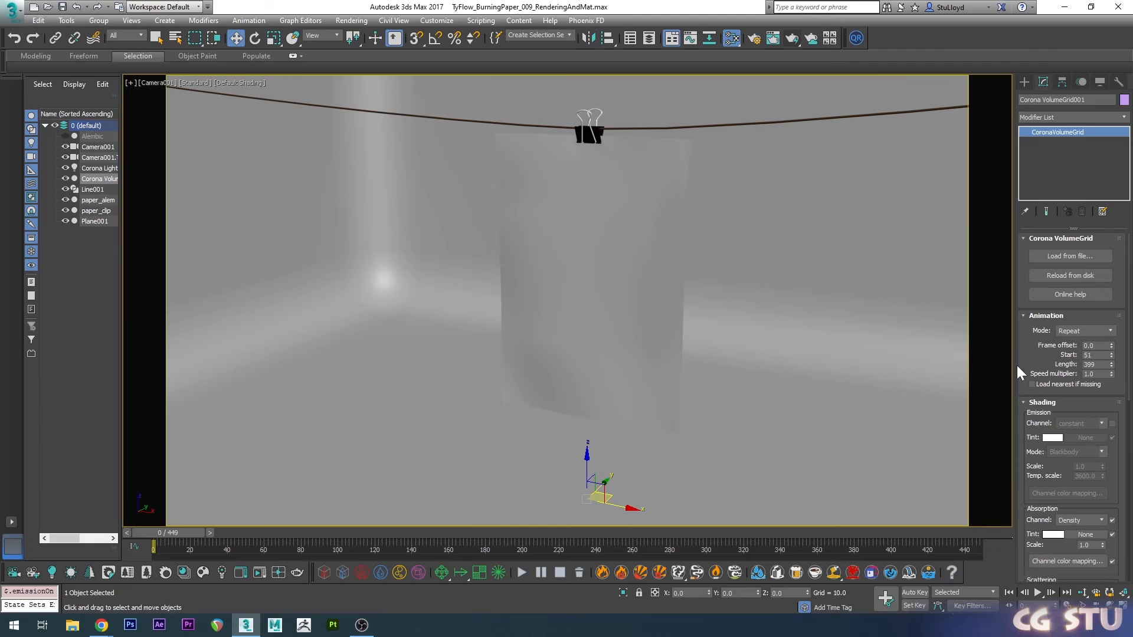
scroll(1021, 378, down, 10)
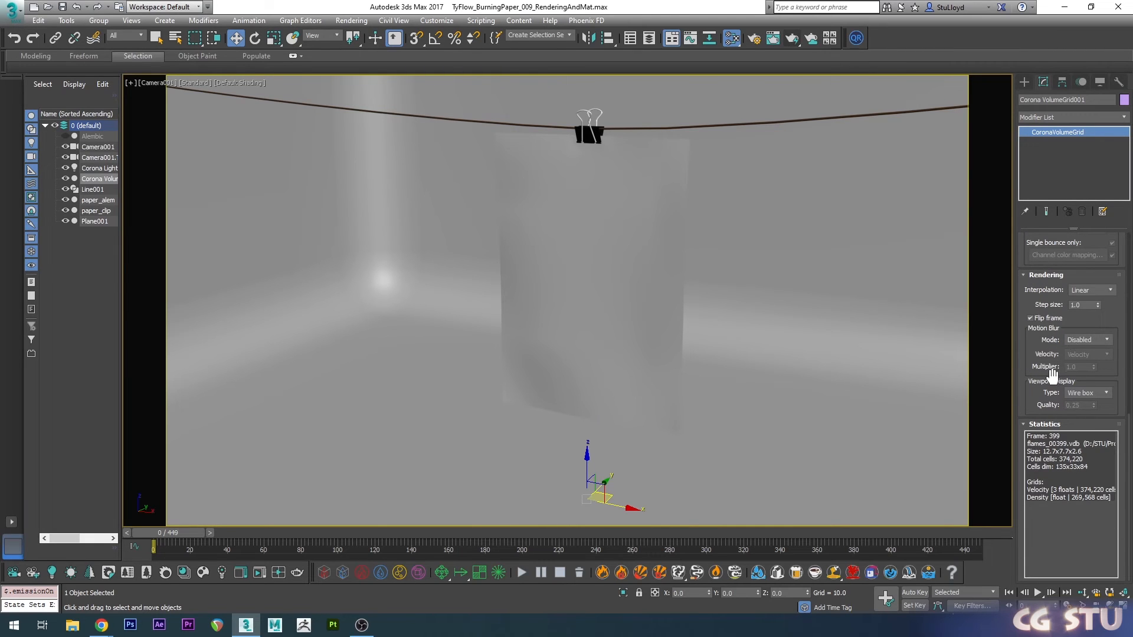
click(1104, 393)
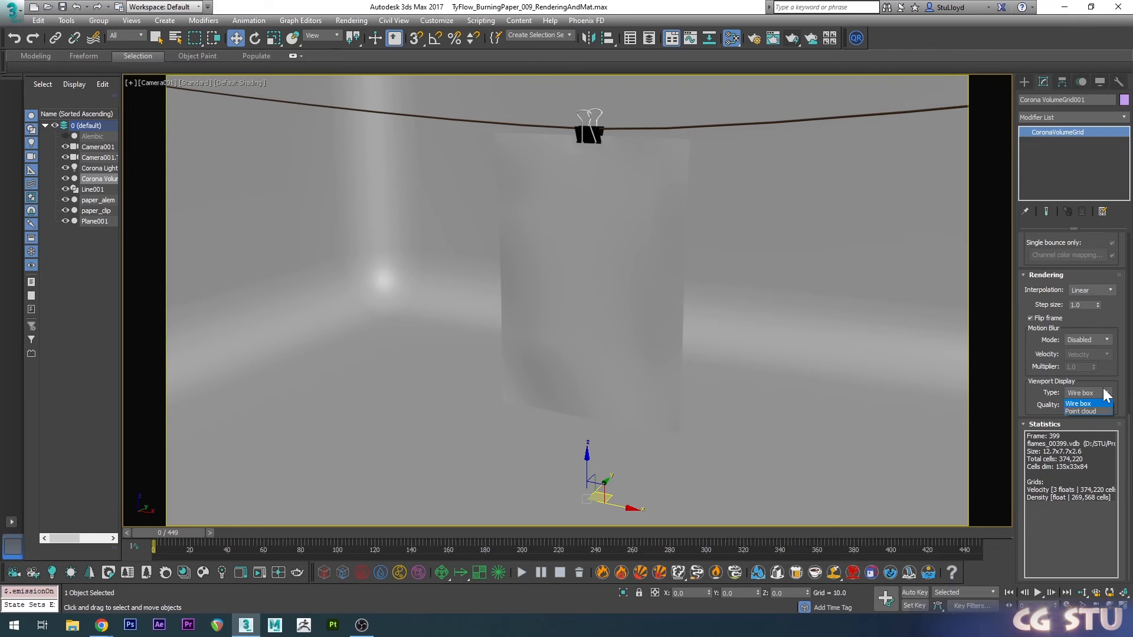
click(1081, 412)
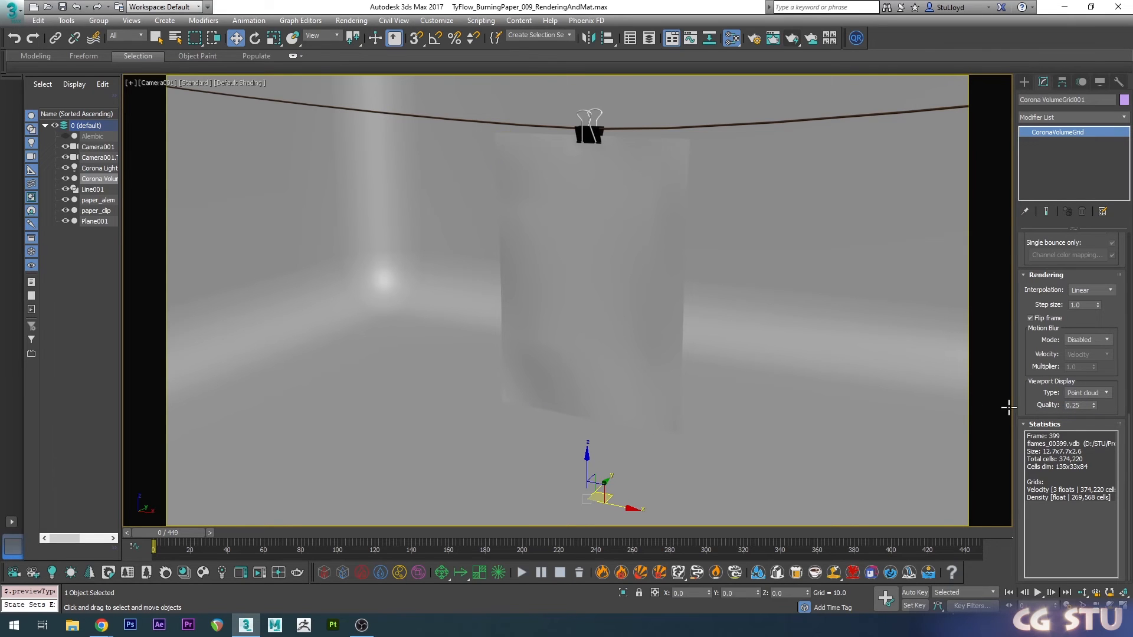
- Turn off Flip frame for the flames VolumeGrid and refresh the viewport at frame 0
click(1030, 318)
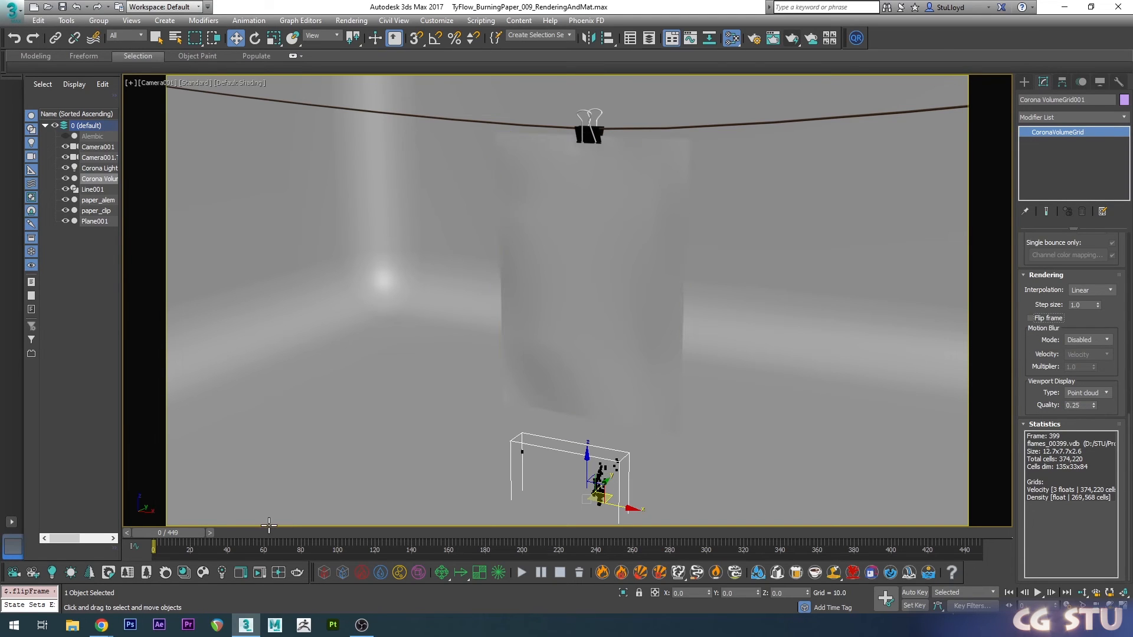
mouse_move(173, 533)
mouse_down()
mouse_move(561, 504)
mouse_move(126, 512)
mouse_up()
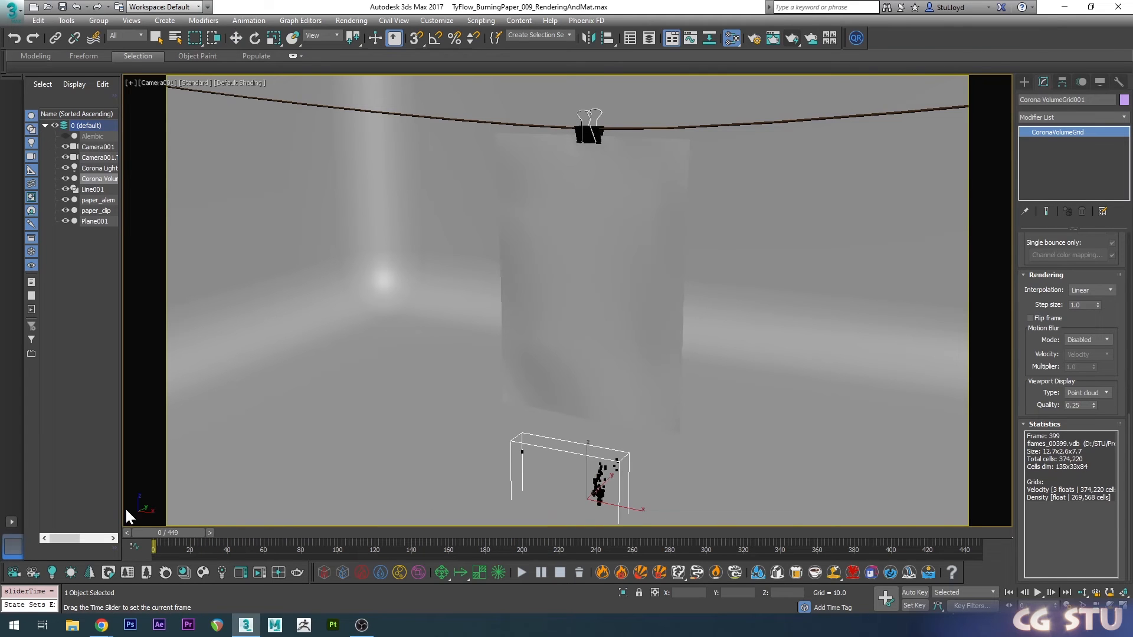
key(w)
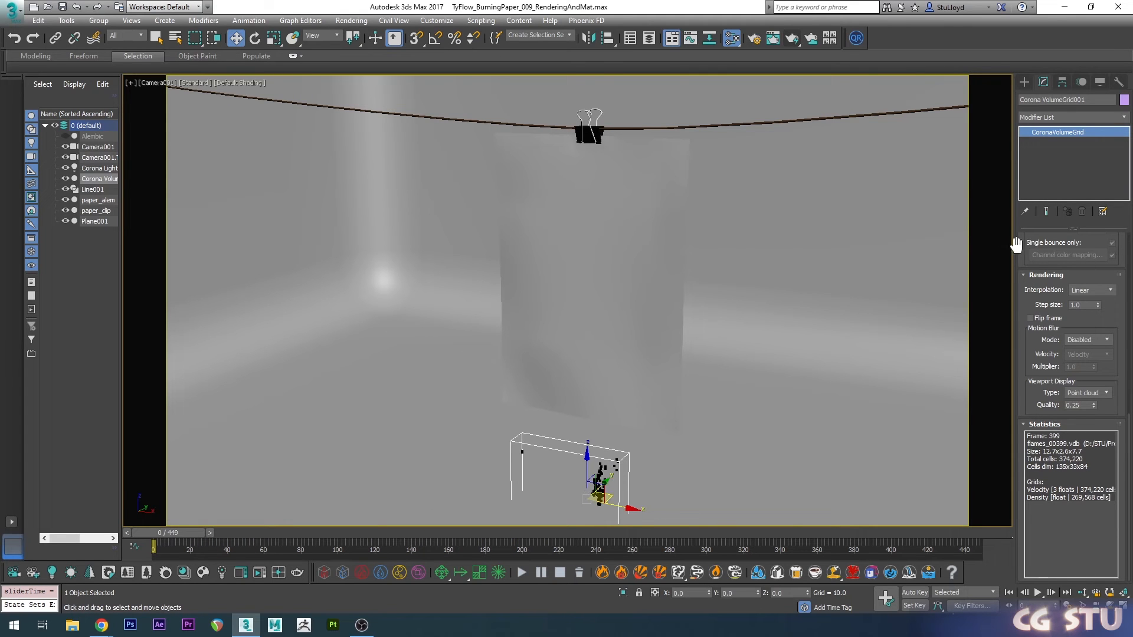
- Set the flames VolumeGrid's animation mode to Hide out of range and move the timeline to frame 152
drag(1020, 262, 1019, 477)
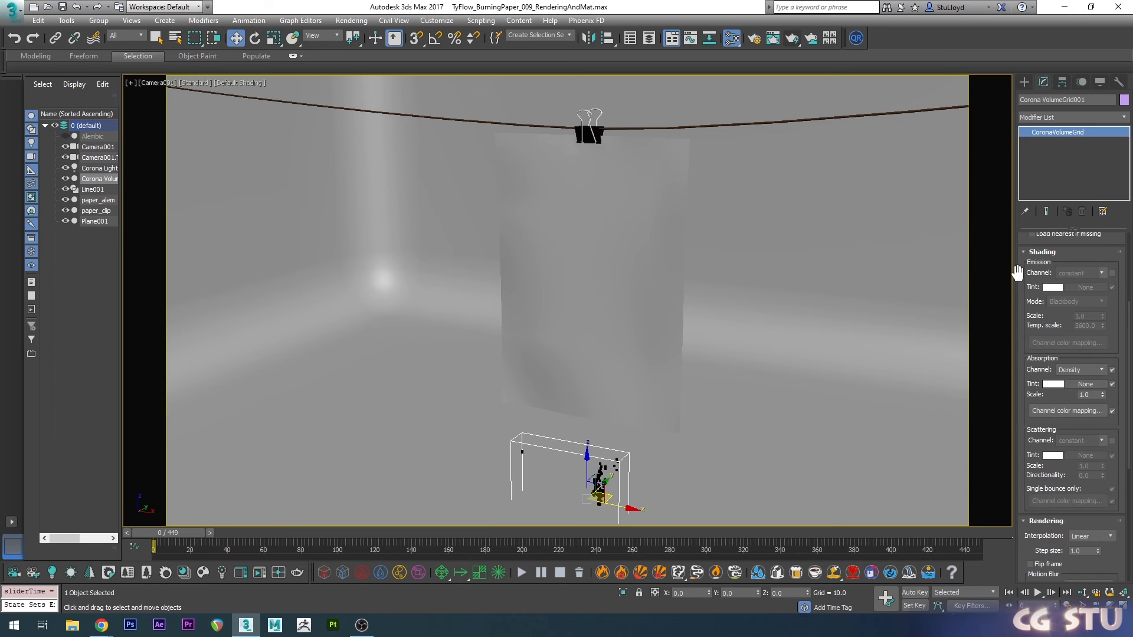
drag(1018, 273, 1024, 448)
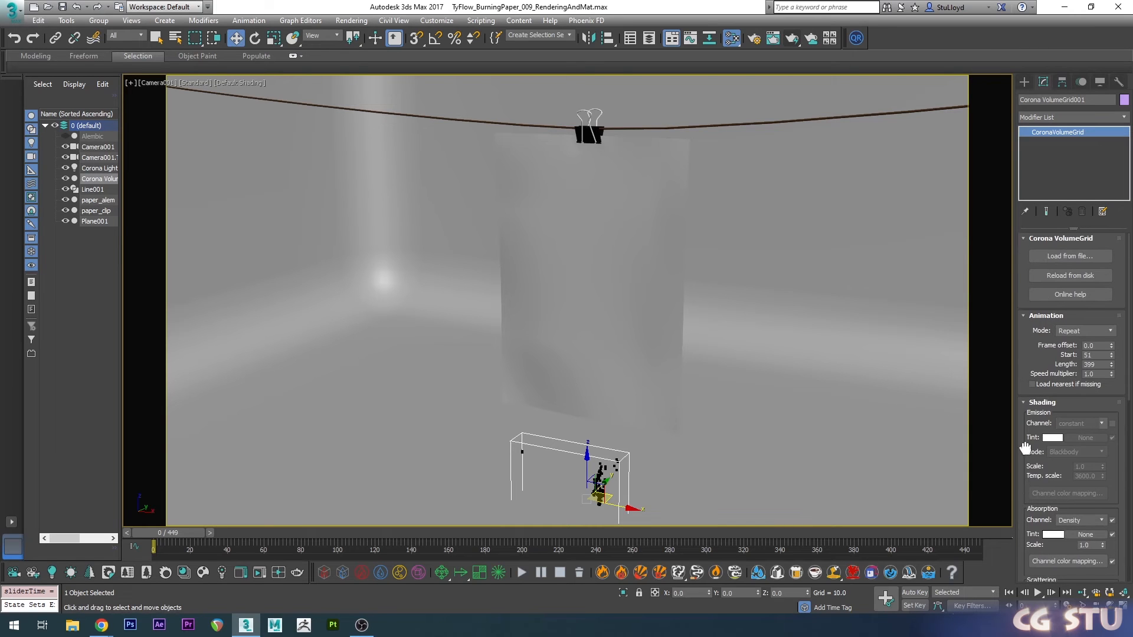
click(1090, 334)
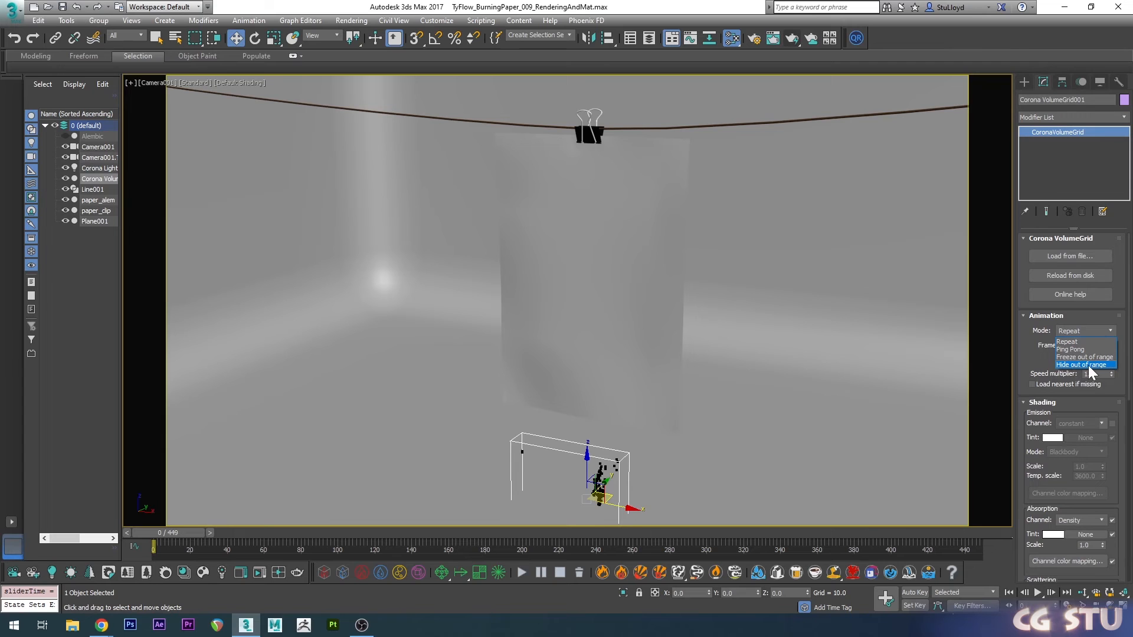
click(1084, 365)
drag(201, 527, 579, 507)
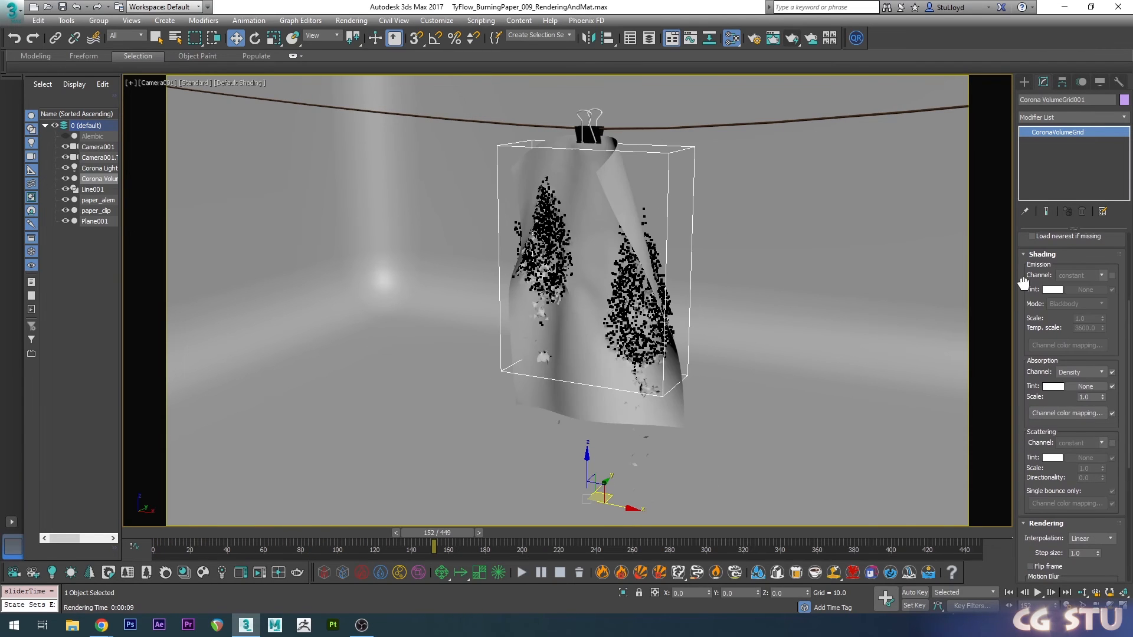
- Disable the flames grid's absorption, enable emission from the Density channel, and test-render frame 152
click(1112, 373)
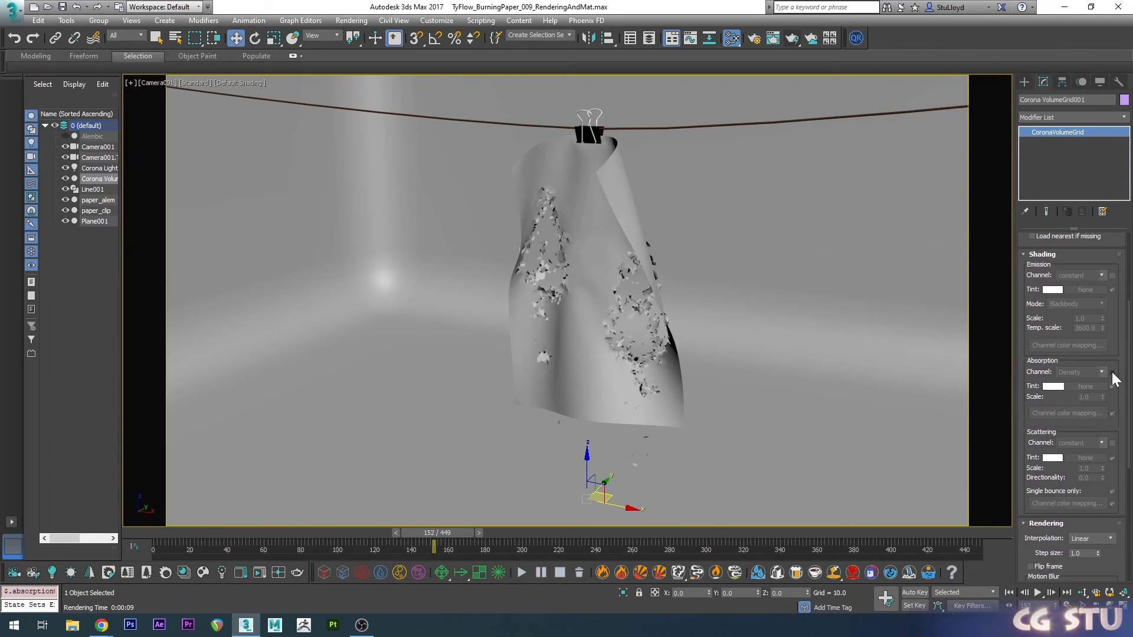
click(1112, 276)
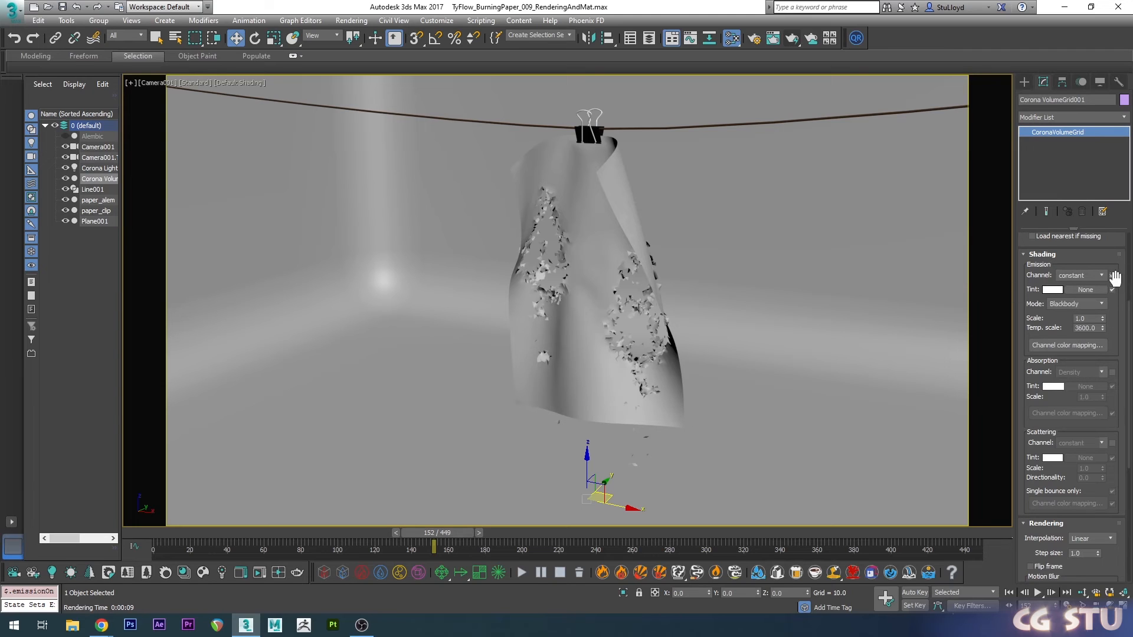
click(1086, 275)
click(1068, 300)
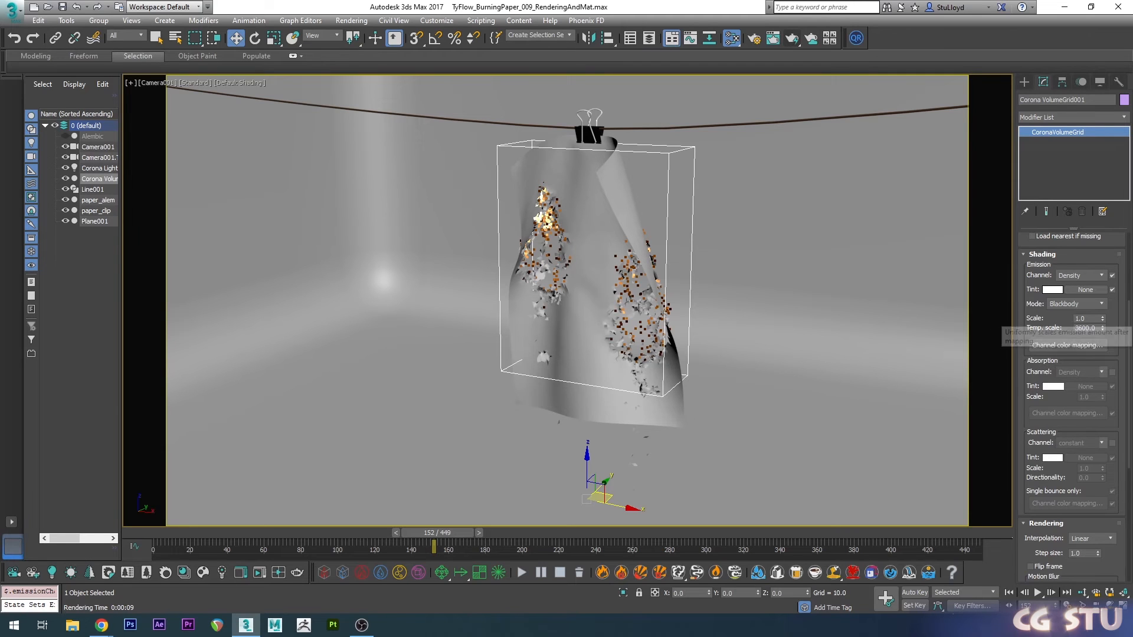
click(792, 40)
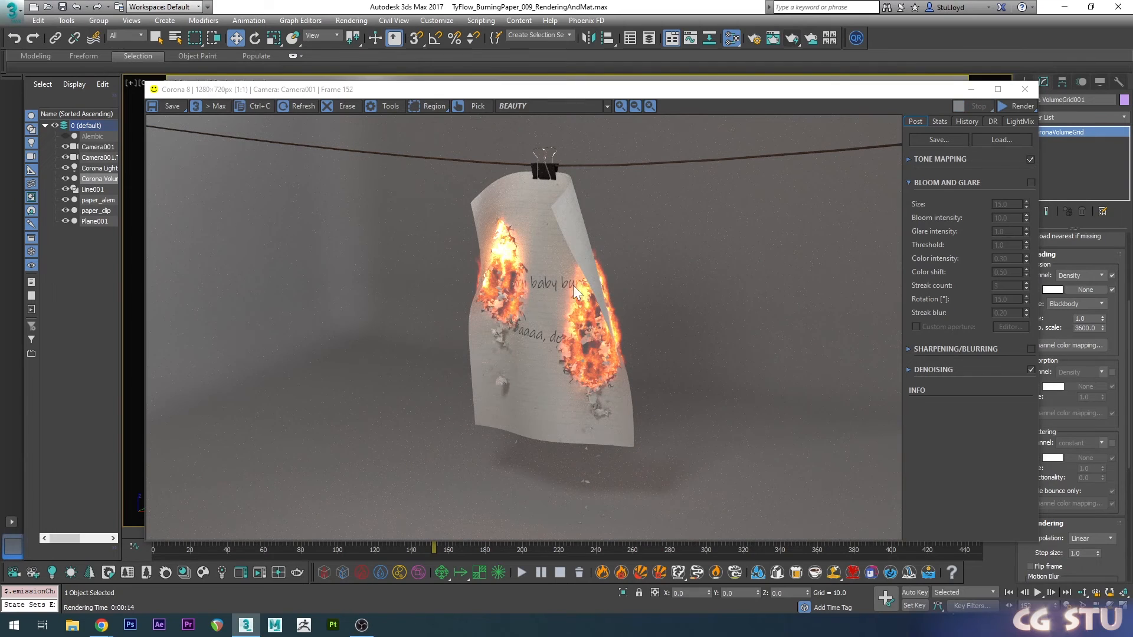
click(1025, 89)
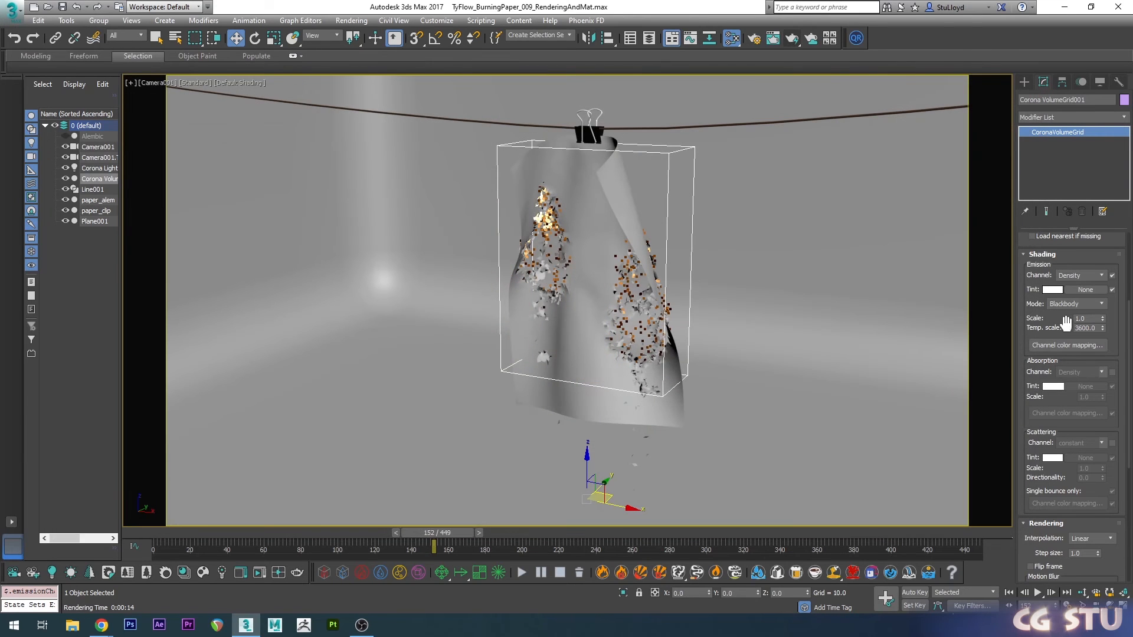
- Try an emission scale of 0.2 on the flames VolumeGrid and test-render frame 152
click(1083, 318)
text(0.2)
key(Return)
click(791, 38)
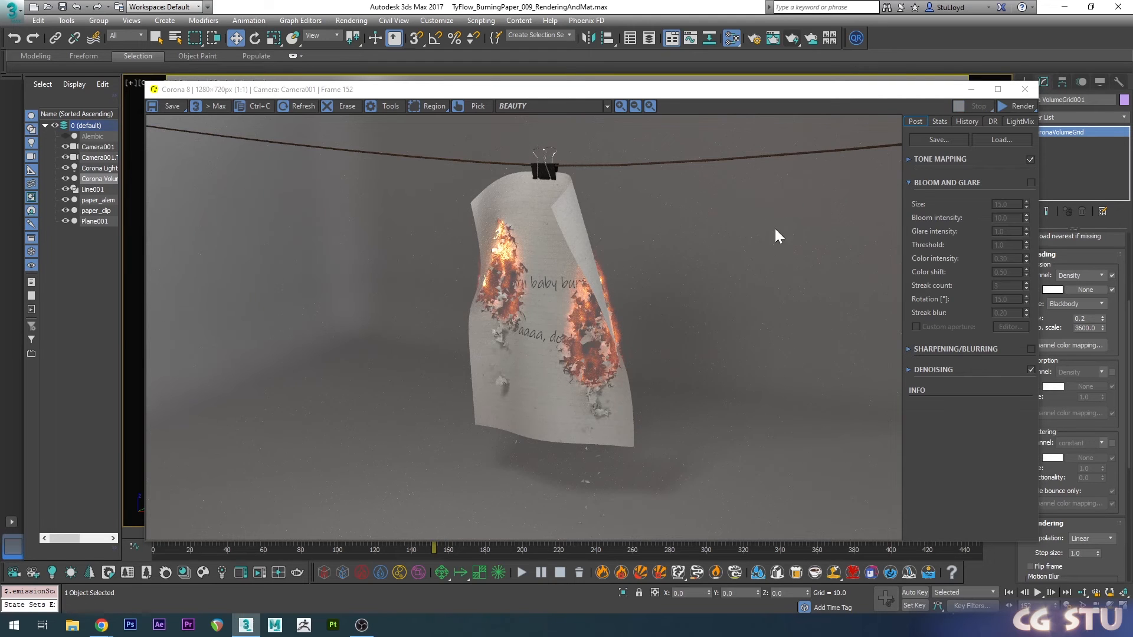
click(1024, 89)
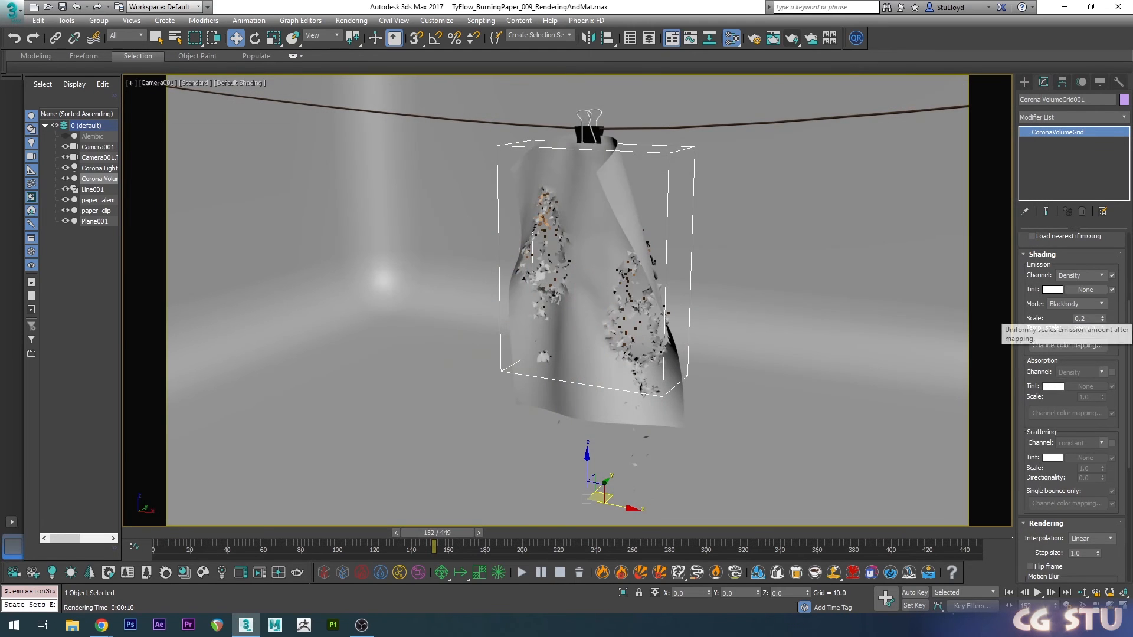
- Set the flames' emission scale to 1.0 and temperature scale to 2700, and test-render the frame
drag(1091, 318, 1054, 317)
text(1)
key(Return)
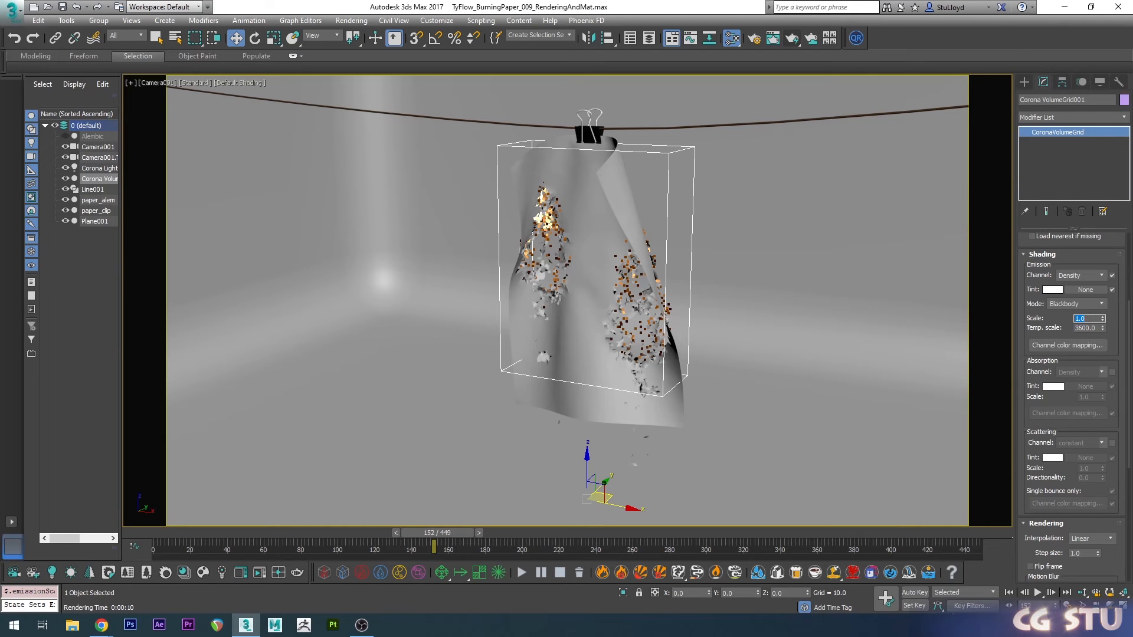
key(Tab)
text(2700)
key(Return)
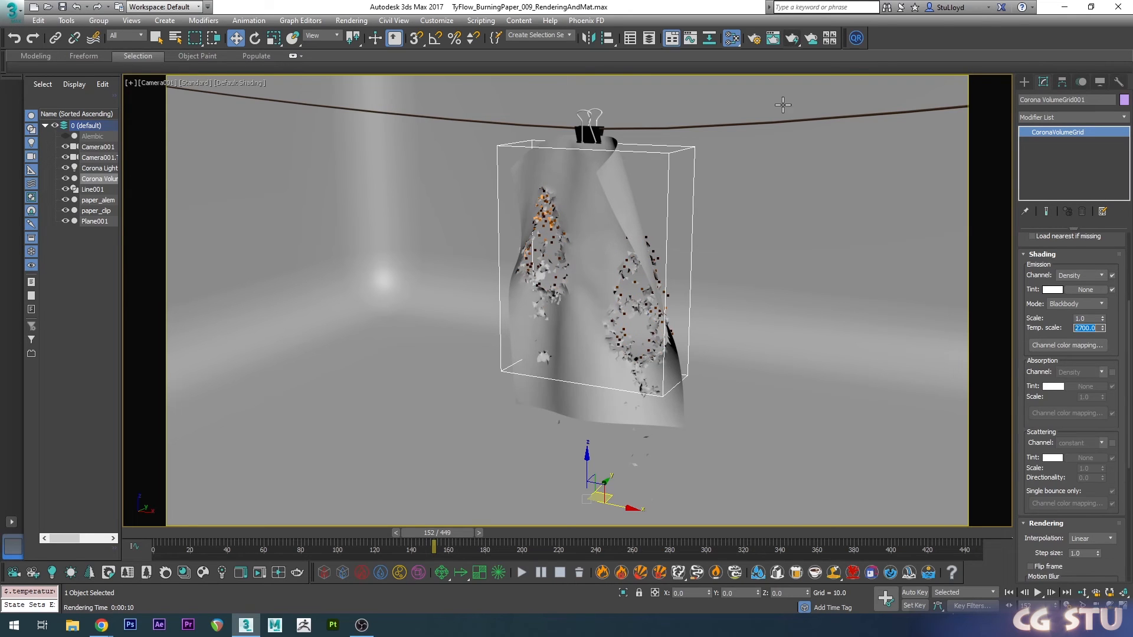
click(793, 38)
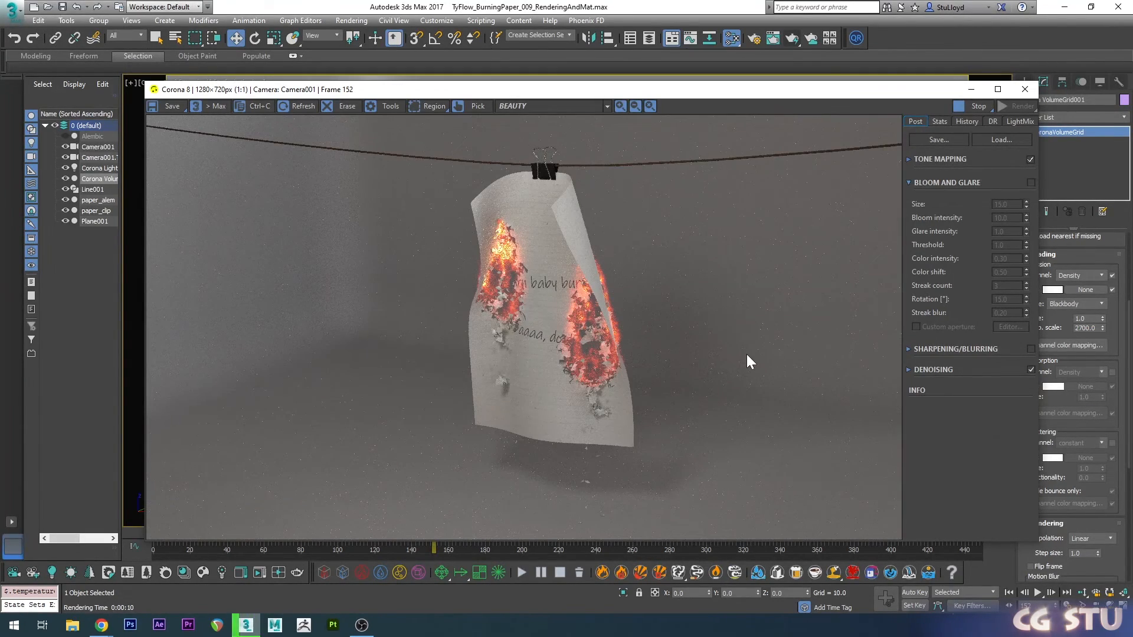
click(75, 181)
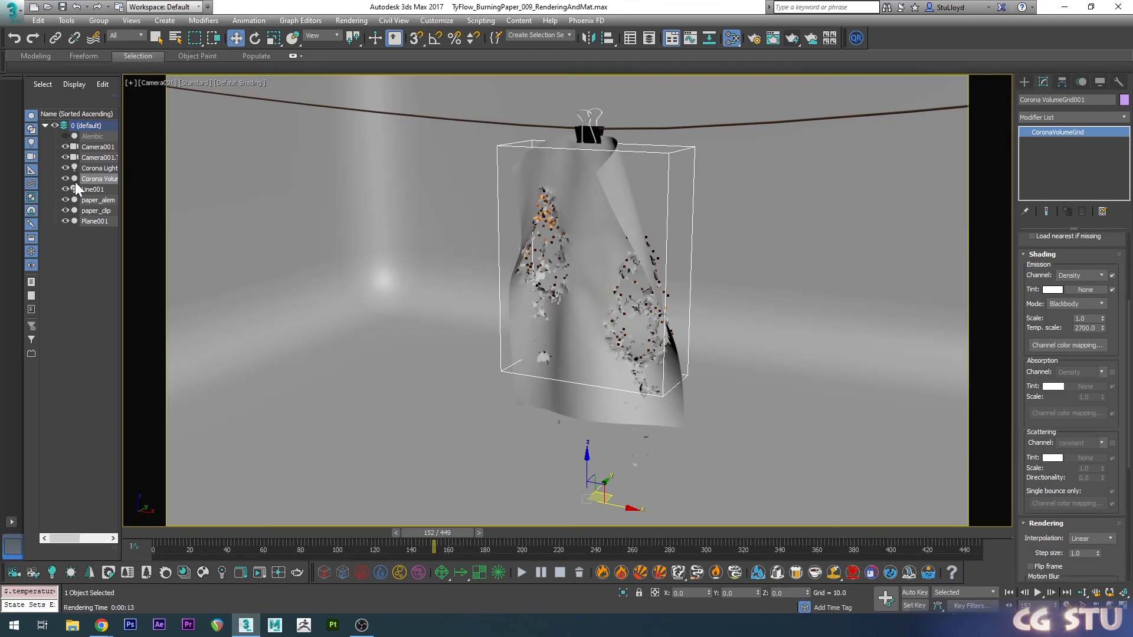
- Hide the paper Alembic object and render the flames on their own
click(63, 200)
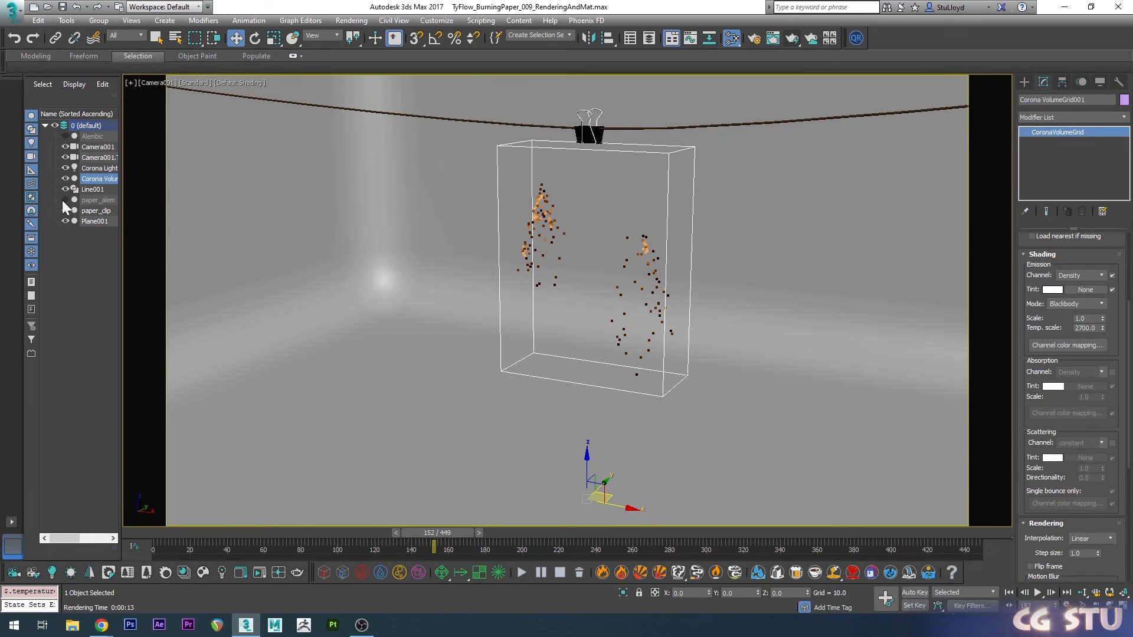
click(792, 42)
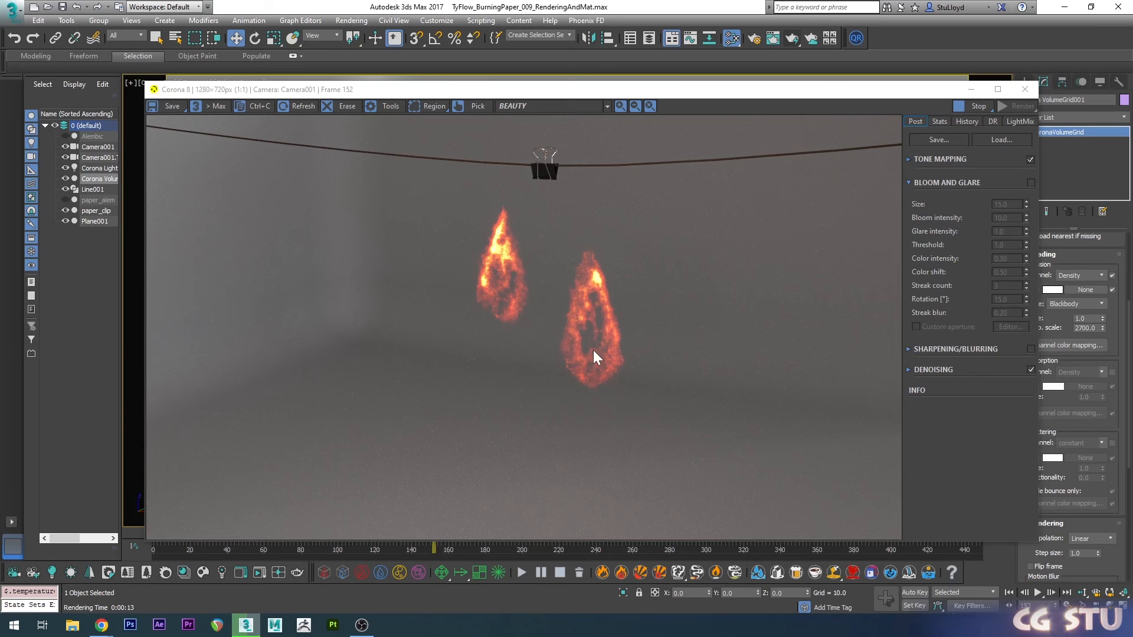
click(1024, 90)
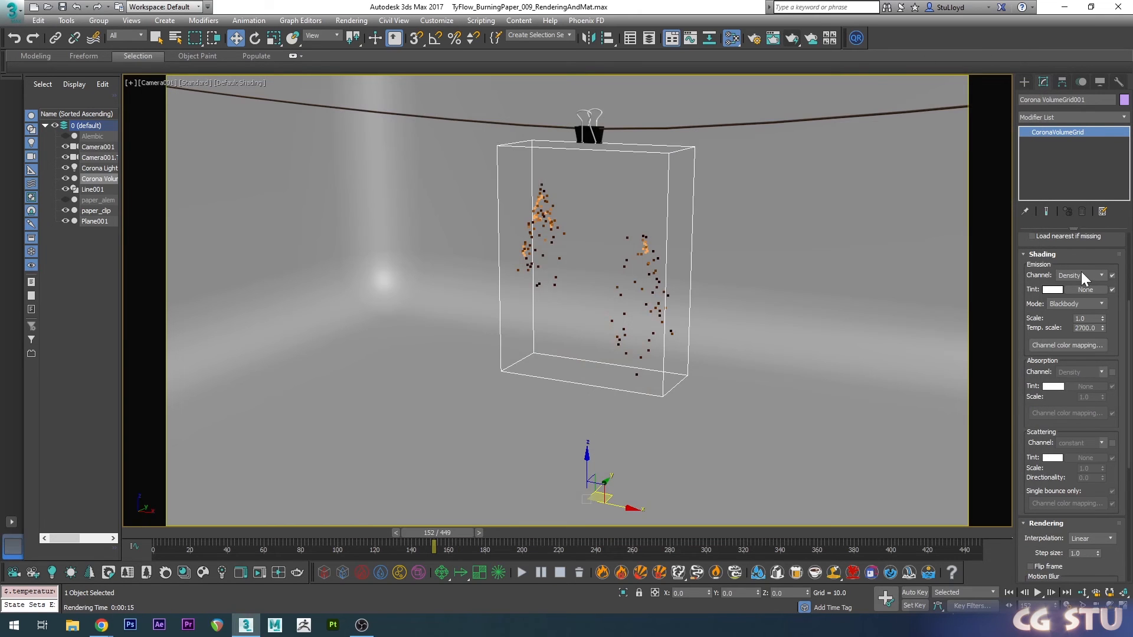
- Set the flames VolumeGrid's motion blur mode to Velocity based with a multiplier of 40
drag(1025, 418, 1027, 329)
scroll(1027, 329, down, 3)
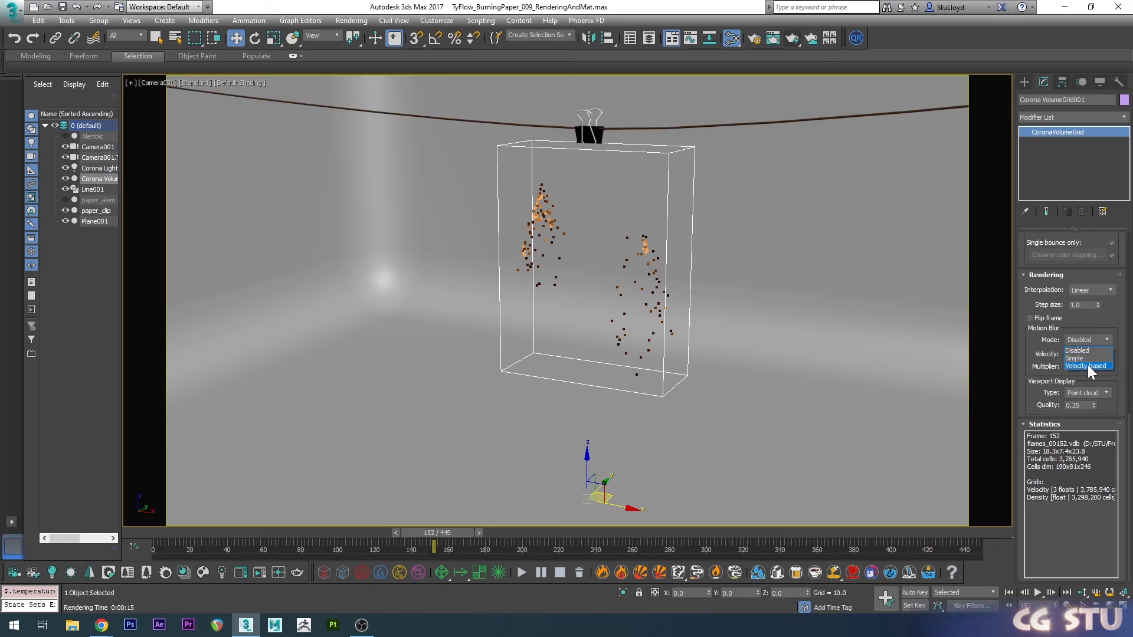
click(1084, 366)
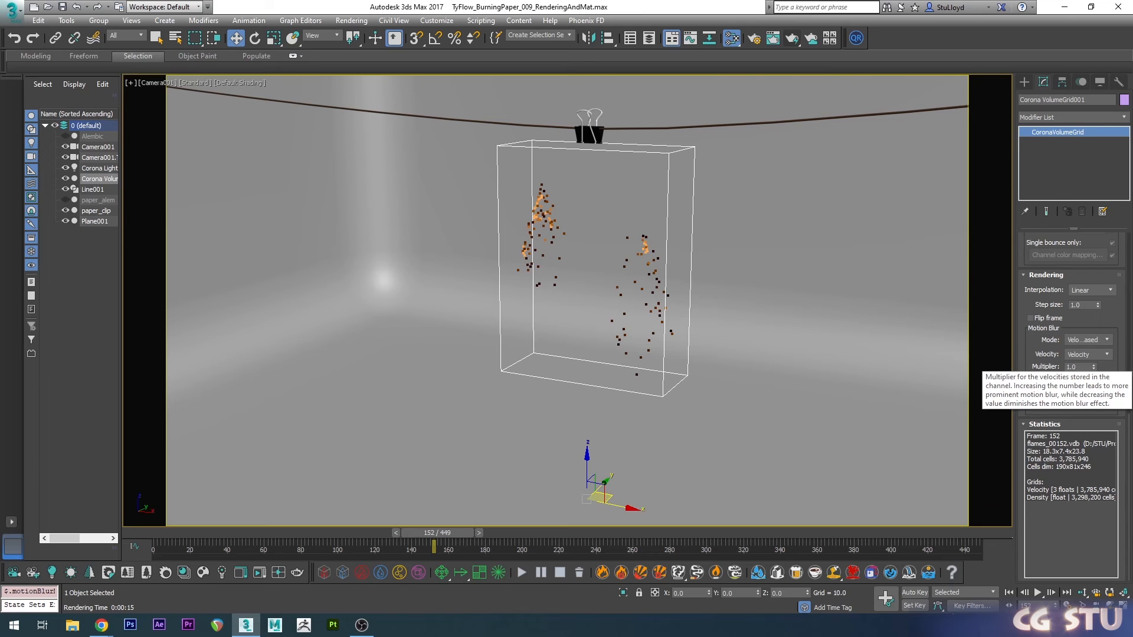
click(1078, 366)
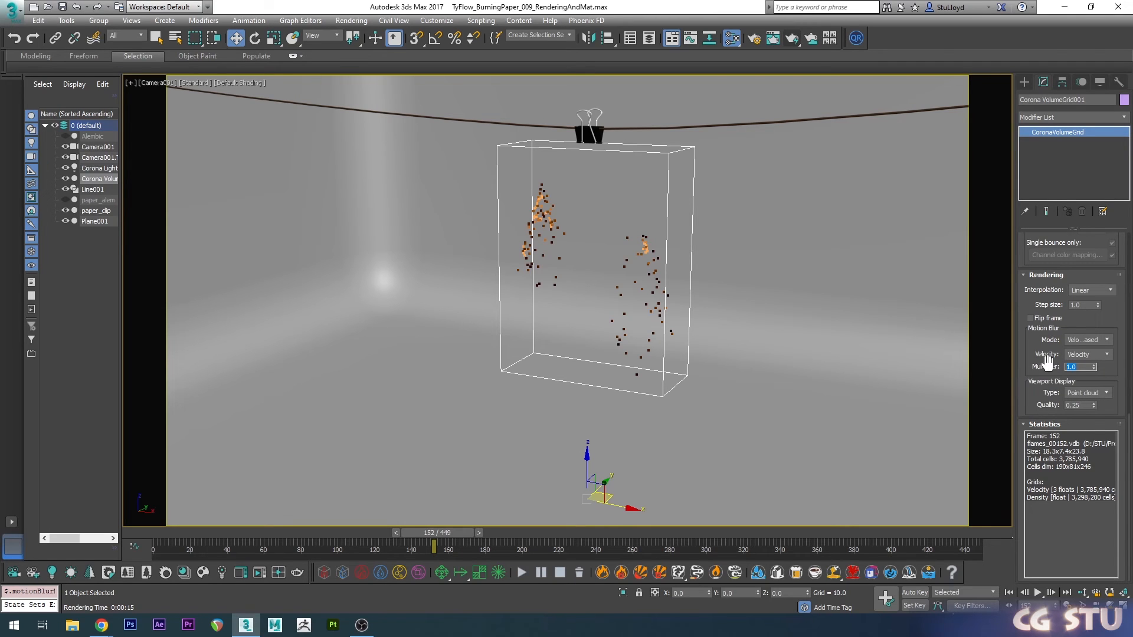
text(40)
key(Return)
- Enable camera and geometry motion blur in Corona's render setup
click(755, 39)
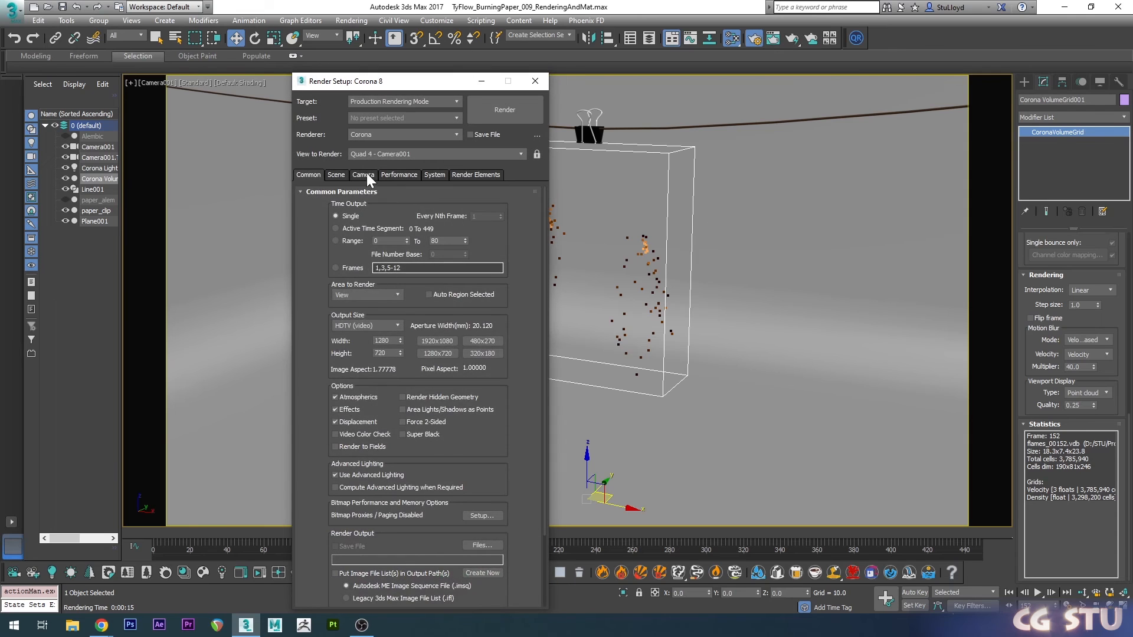
click(363, 174)
click(308, 465)
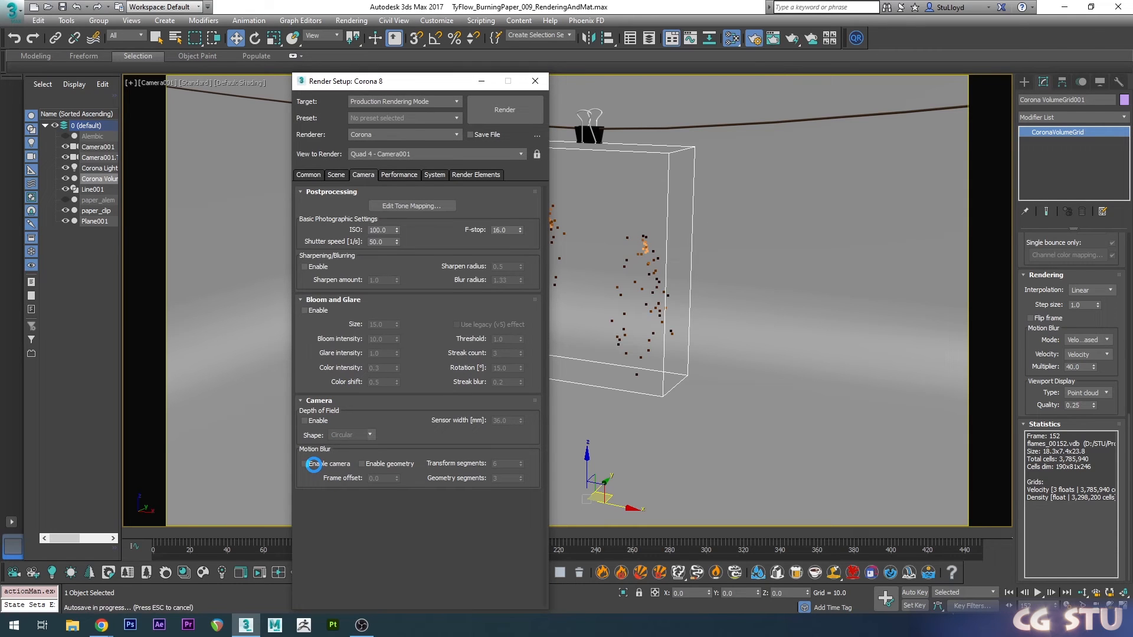
click(373, 464)
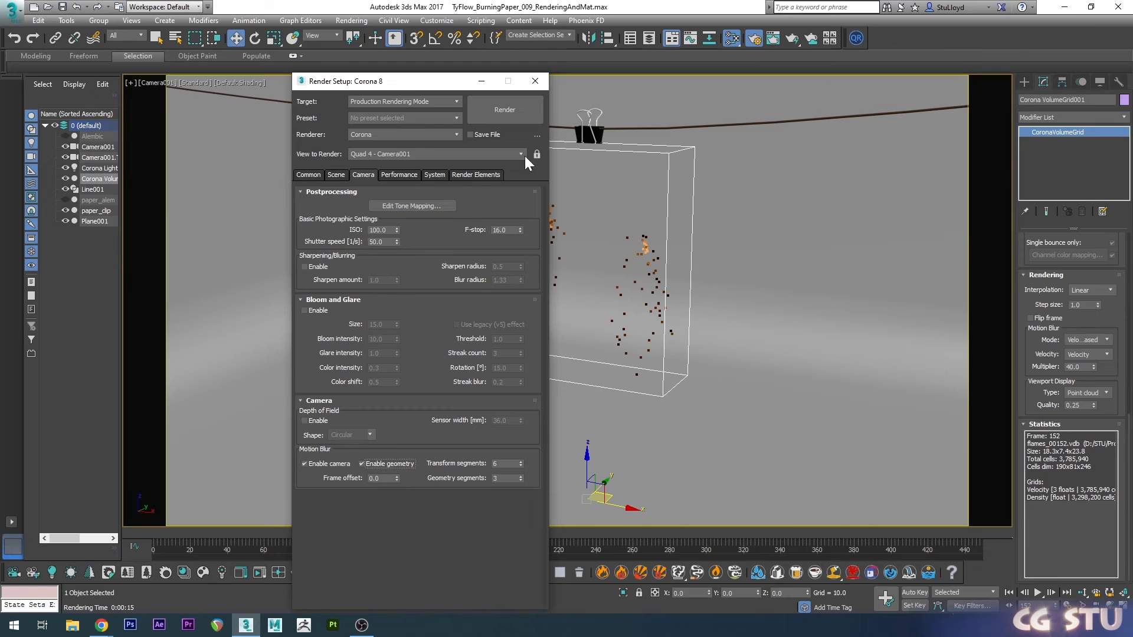
click(543, 88)
- Render the motion-blurred flames and turn on Bloom and Glare in the frame buffer
click(792, 41)
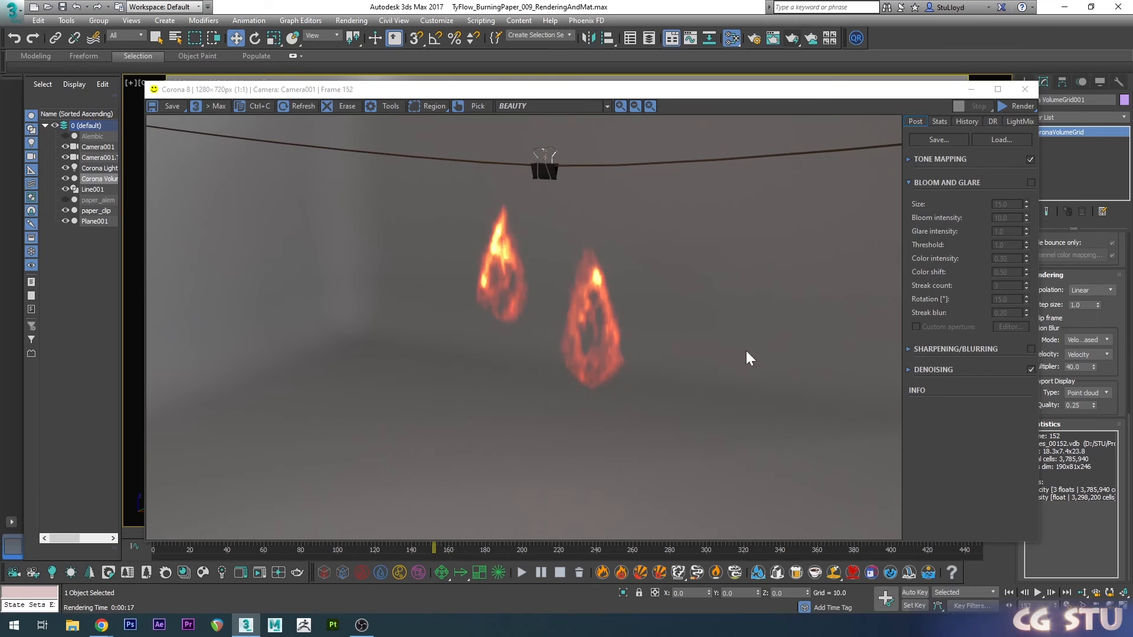
click(1030, 182)
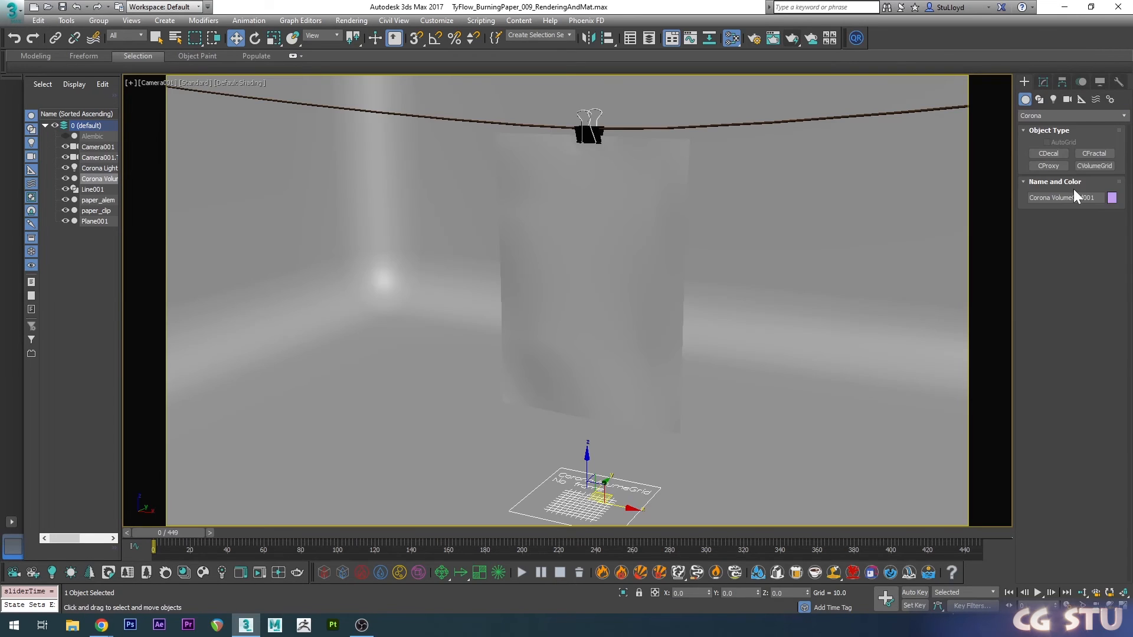
- Create a second Corona VolumeGrid at X 0, Y 0 and load the smoke VDB sequence starting from smoke_00059.vdb
click(1094, 166)
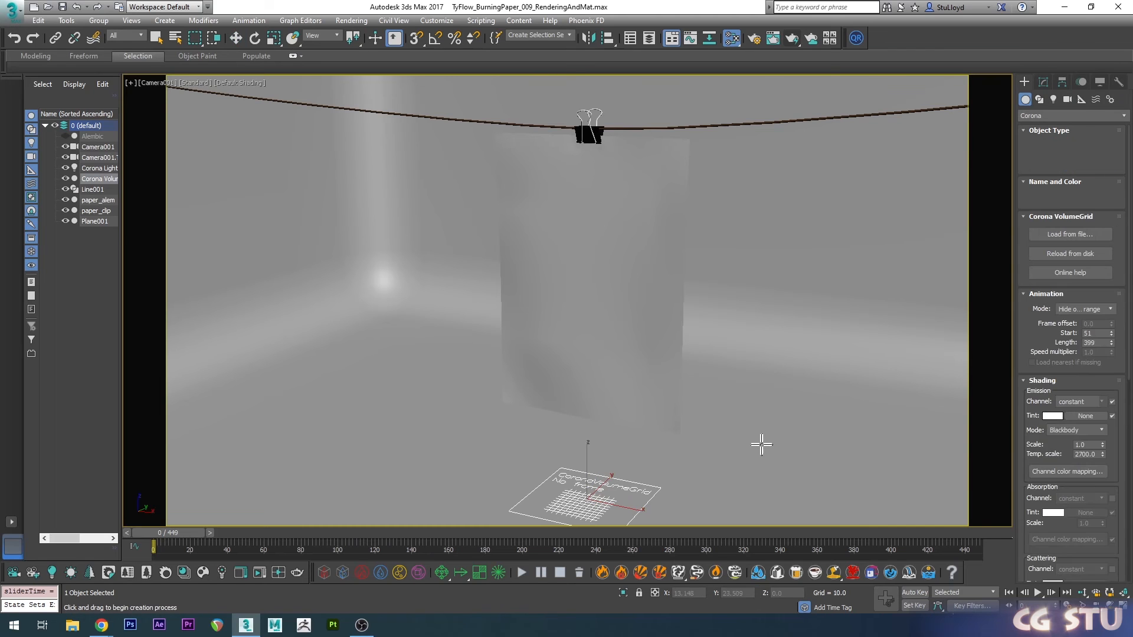
drag(717, 363, 790, 460)
click(549, 299)
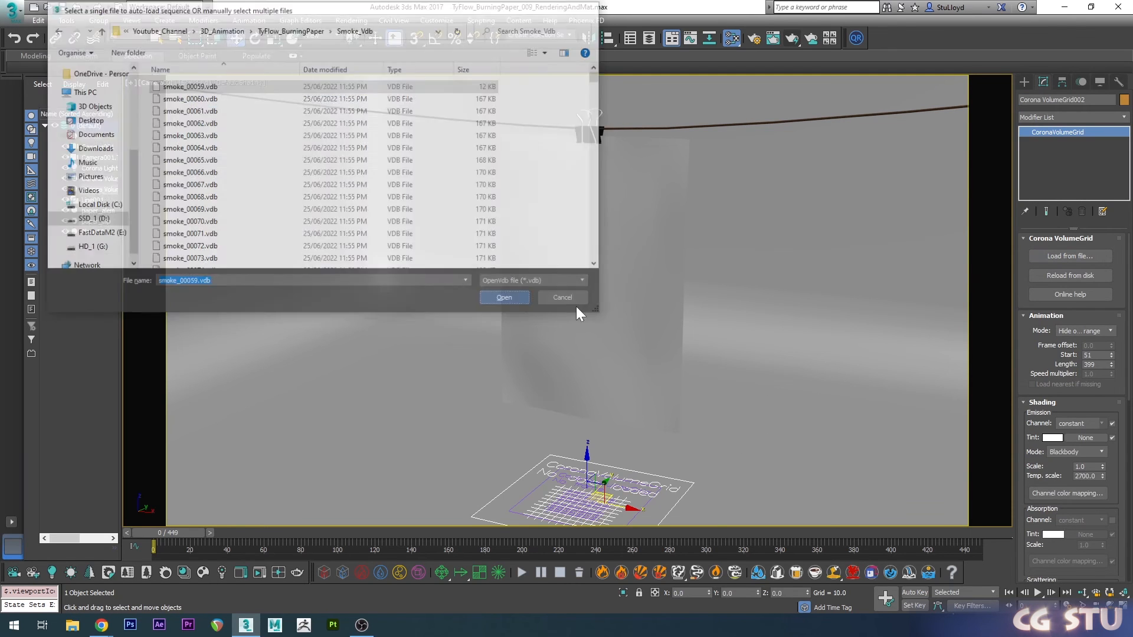
- Turn off emission on the smoke VolumeGrid and adjust its rendering settings, entering a value of 1
scroll(1094, 396, down, 5)
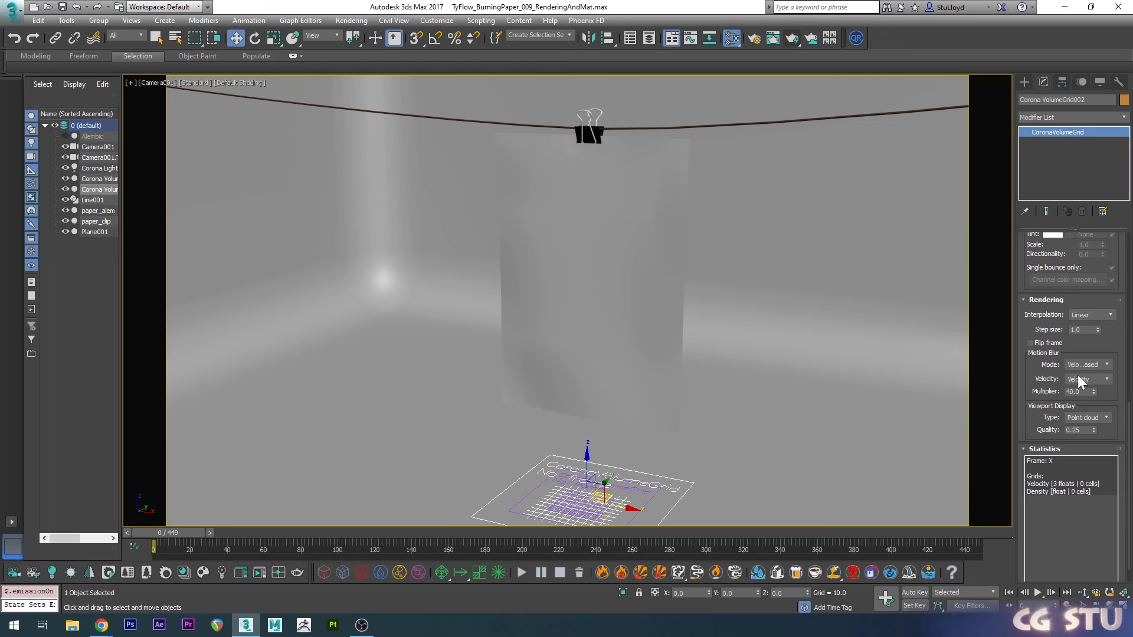
key(Tab)
text(1)
key(Return)
- Enable absorption and scattering on the smoke VolumeGrid and render frame 189 from a perspective view
key(p)
scroll(1026, 273, up, 5)
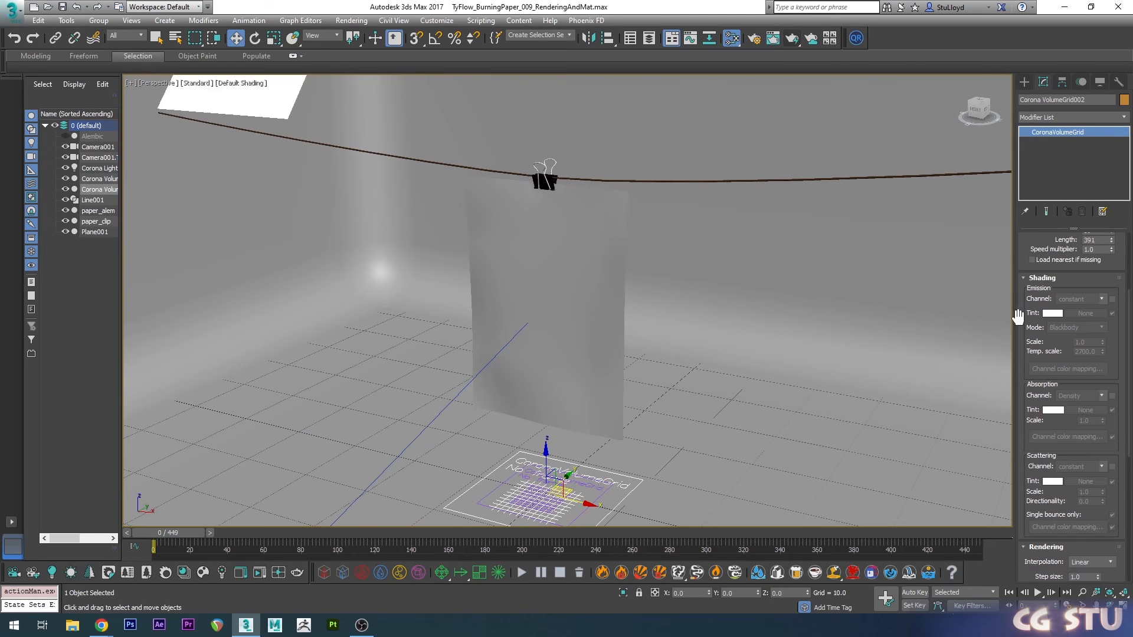
scroll(1022, 321, down, 3)
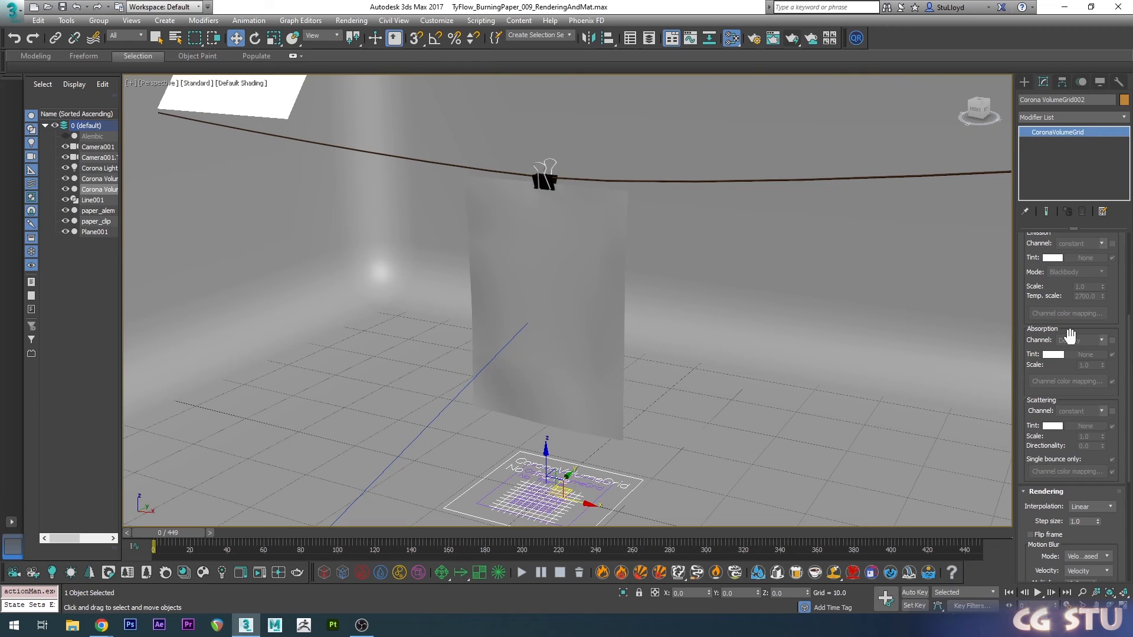
drag(1025, 261, 1026, 266)
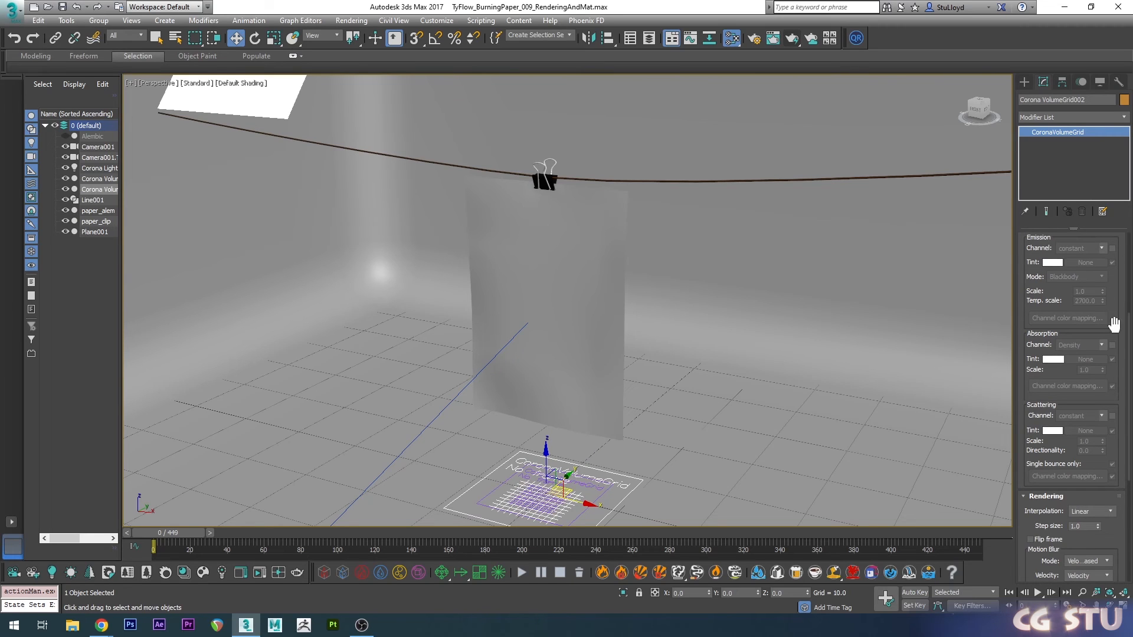
drag(1019, 323, 1020, 311)
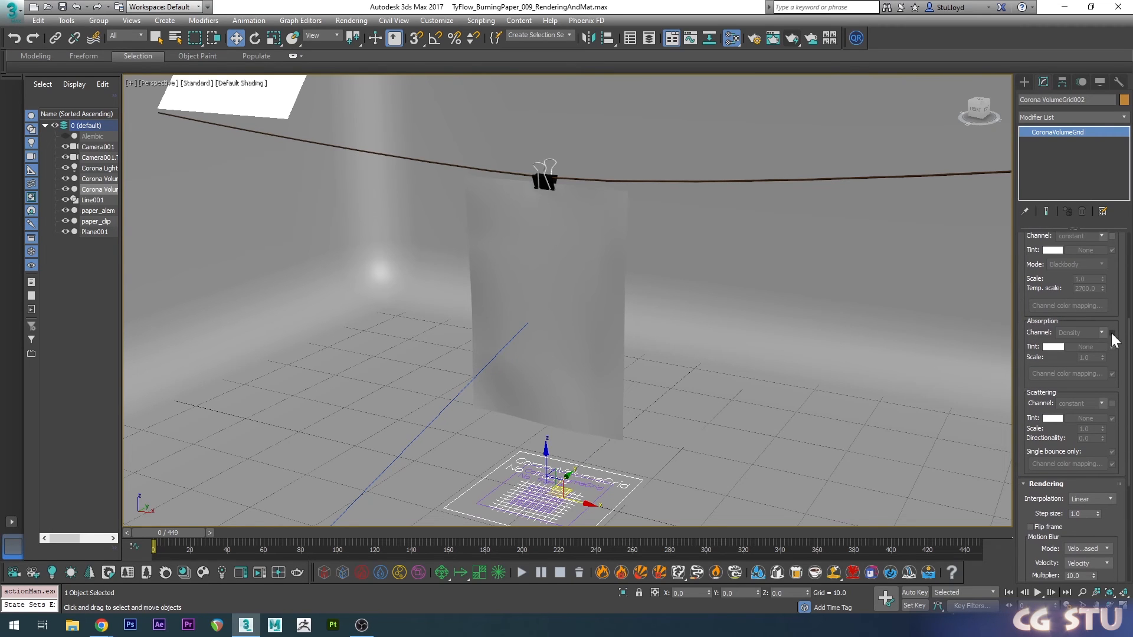
click(1112, 333)
click(1112, 403)
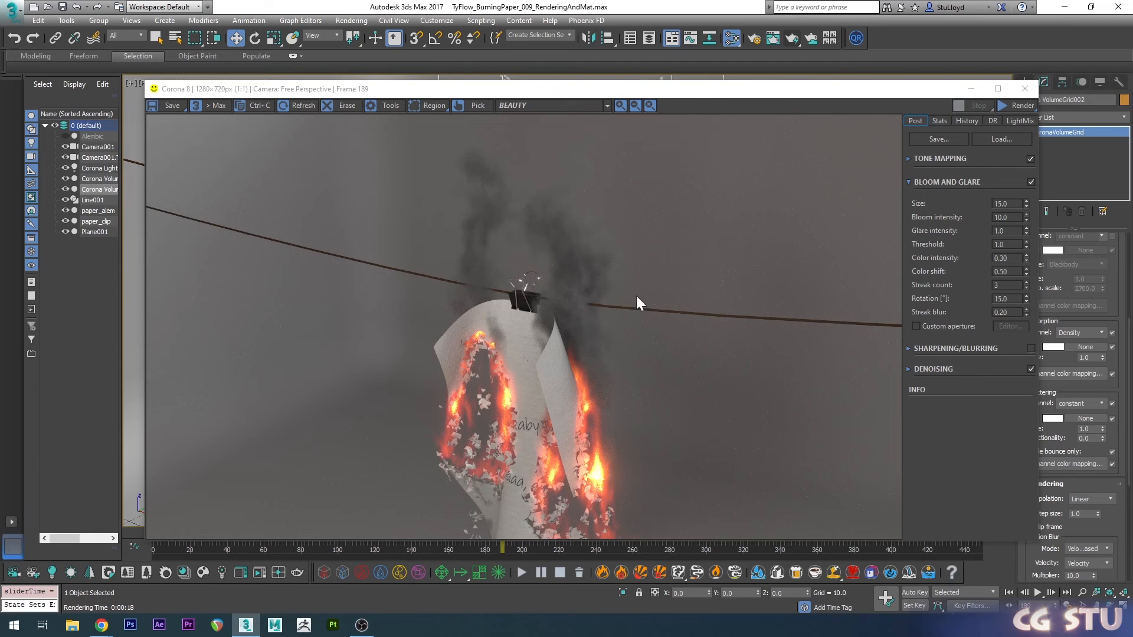
click(1020, 93)
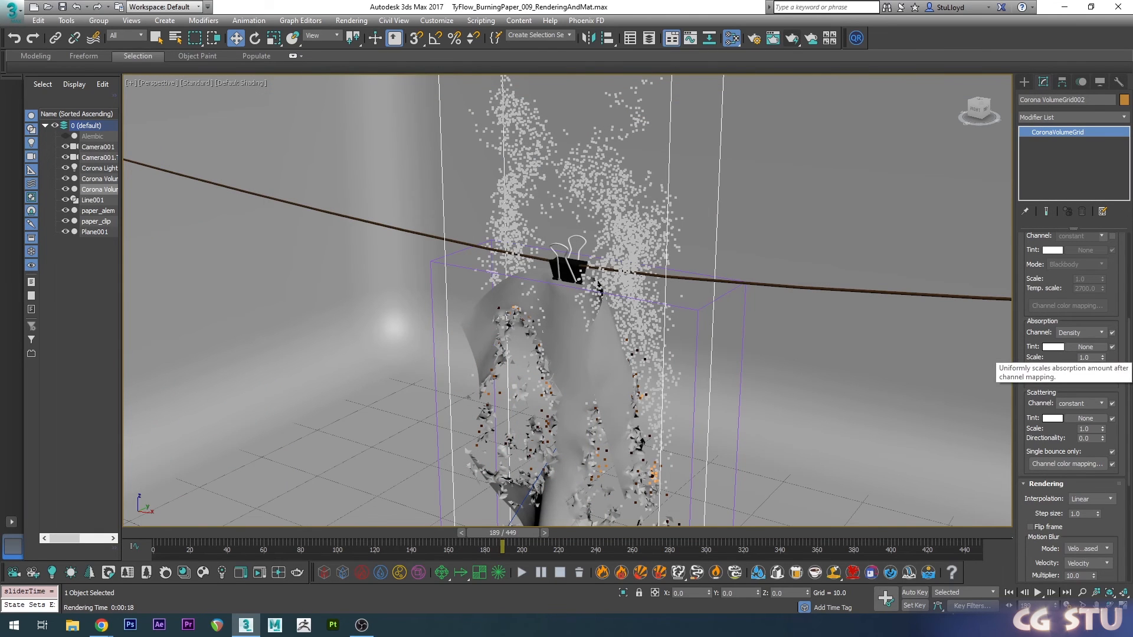
- Set the smoke's absorption and scattering scales to 0.2 and turn off single bounce only
click(1085, 357)
text(0)
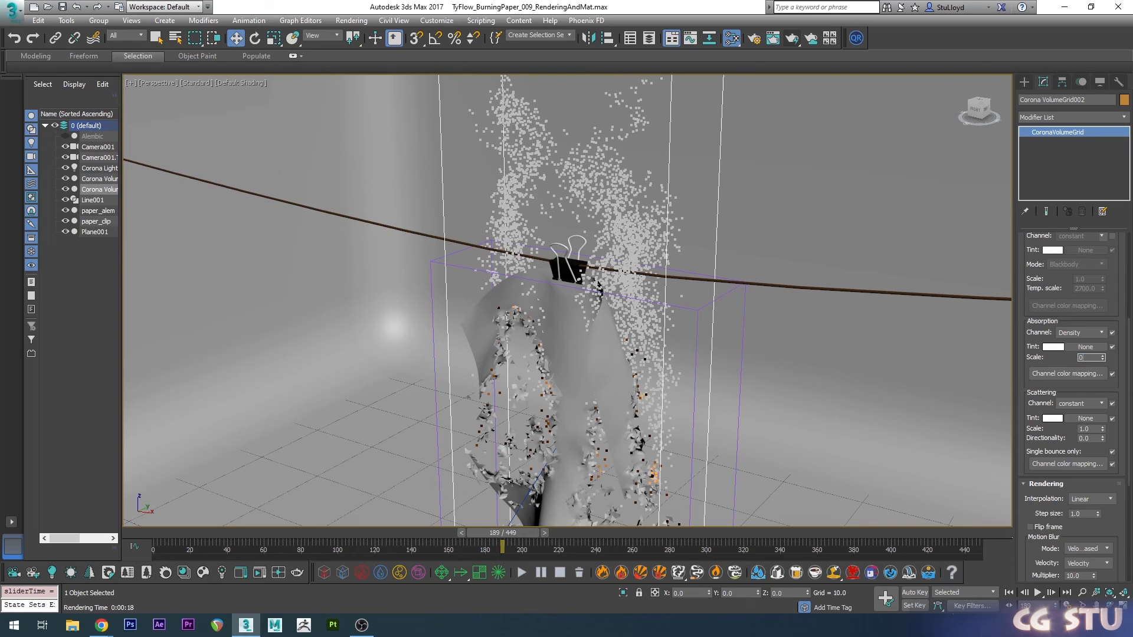
text(.2)
click(1088, 428)
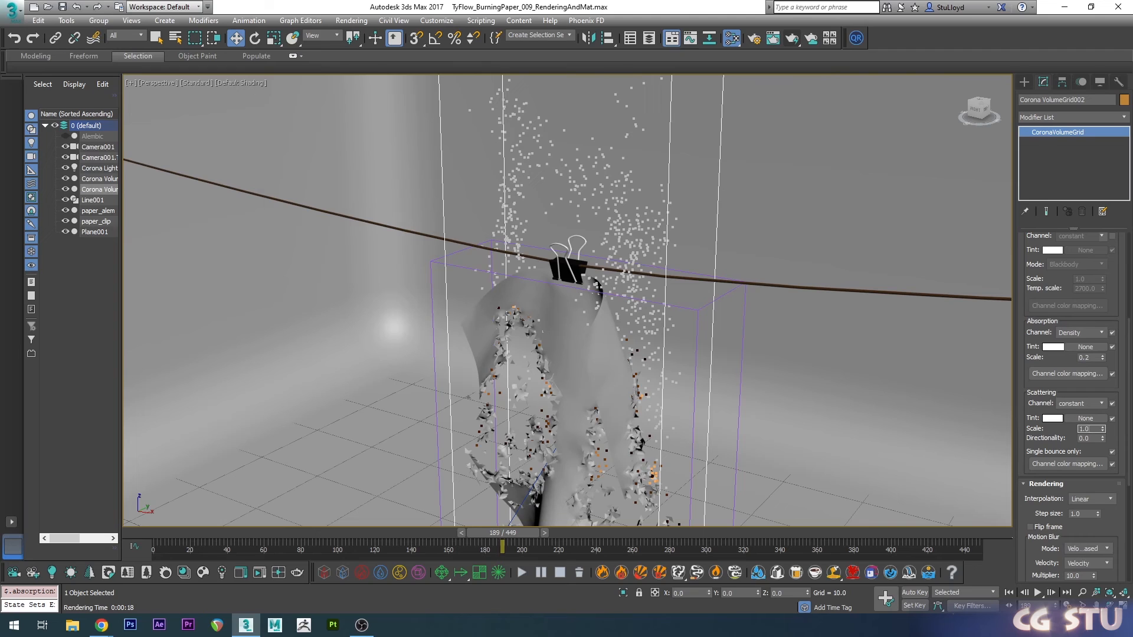
text(0.2)
key(Return)
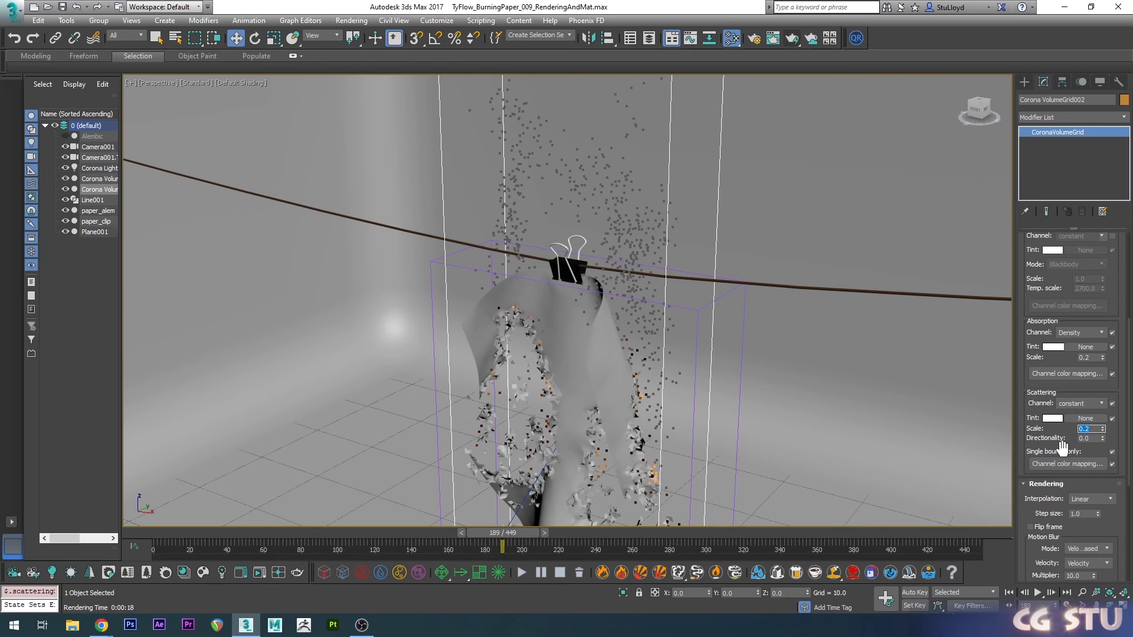
click(1112, 451)
- Enable emission on the smoke VolumeGrid, driven by the Density channel in Raw data mode
scroll(1021, 291, up, 3)
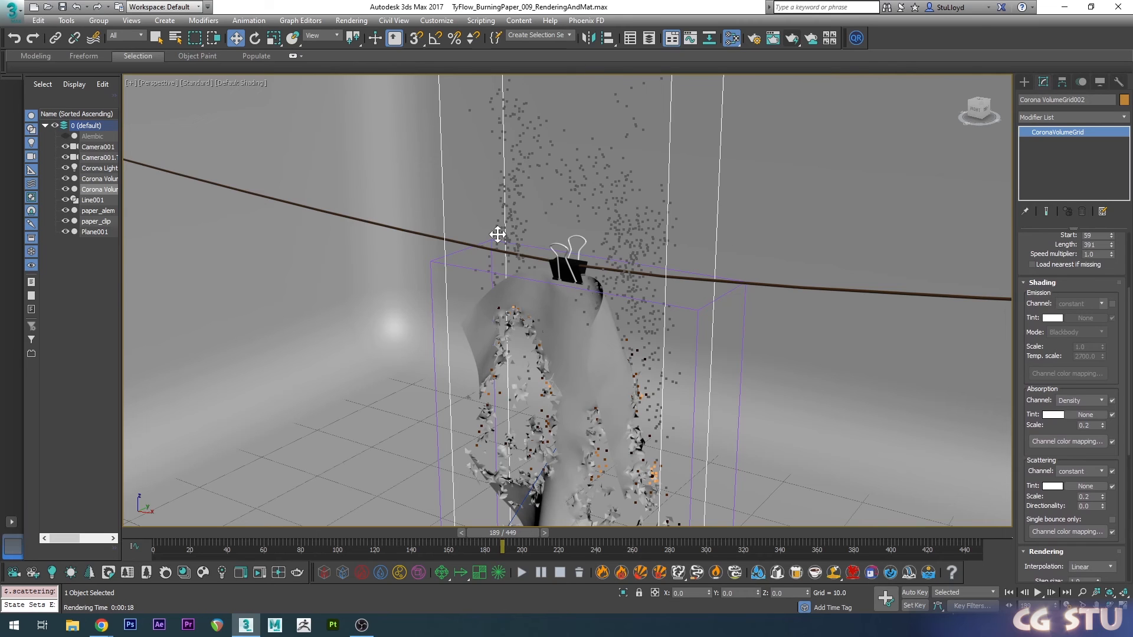
click(1112, 303)
click(1090, 304)
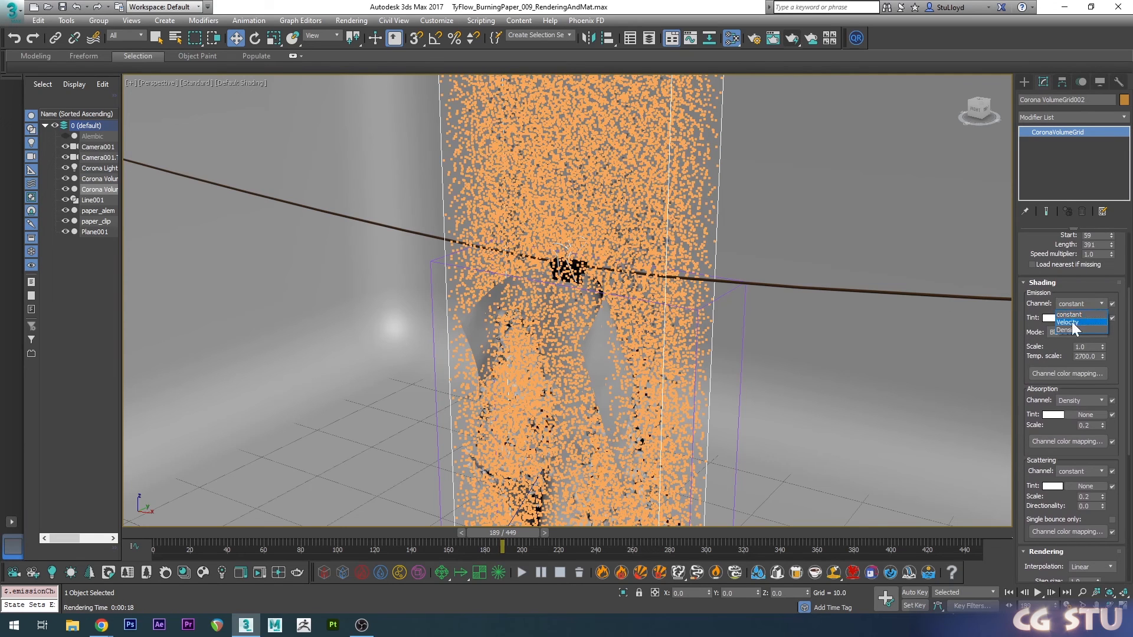
click(1068, 330)
click(1071, 332)
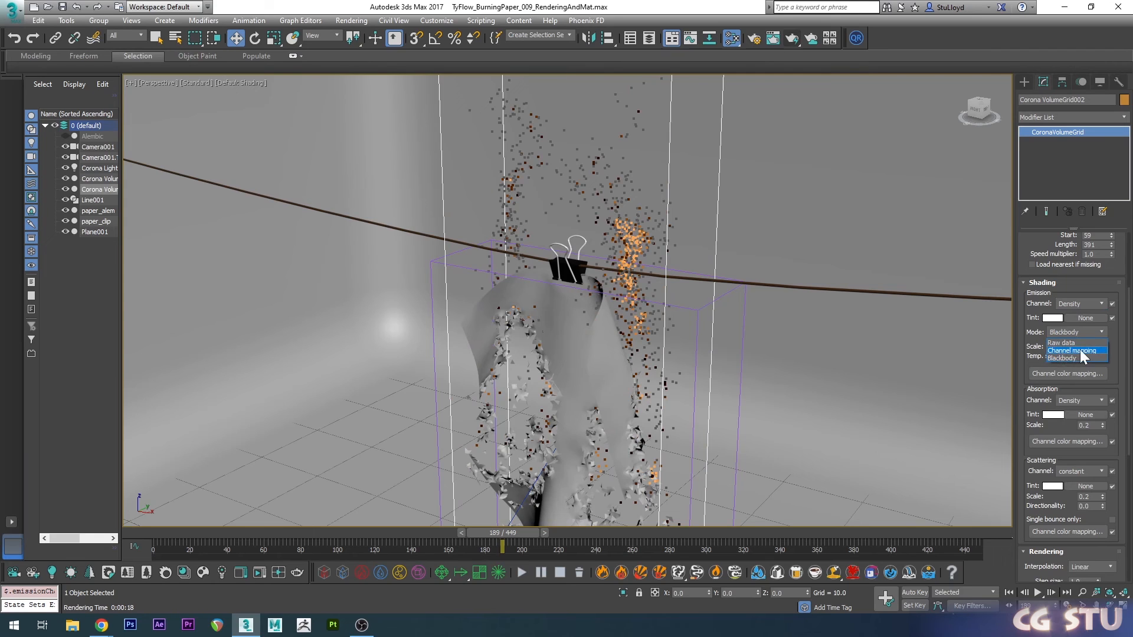
click(1062, 344)
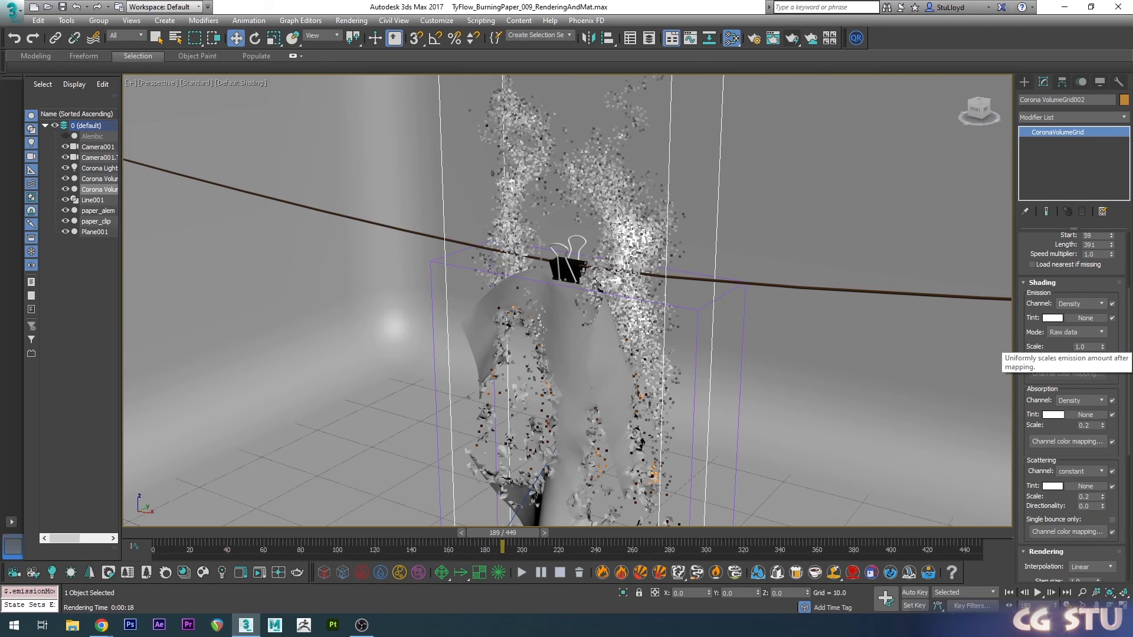
- Set the smoke's emission scale to 0.1 and its tint to blue (Red 25, Green 62, Blue 250)
click(1043, 346)
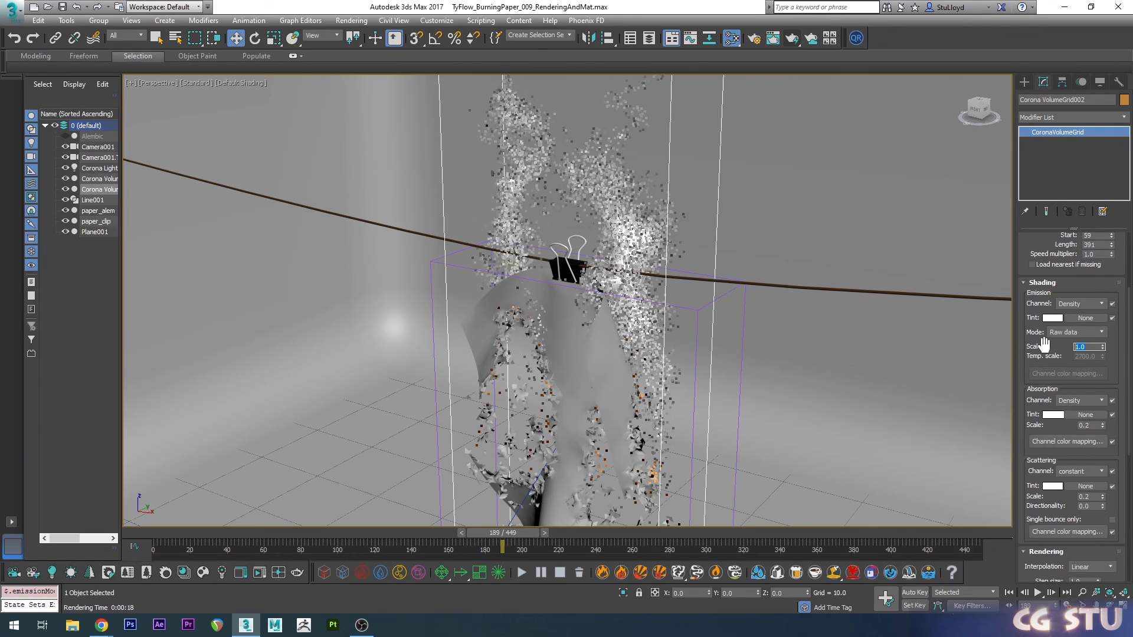
text(0.1)
key(Return)
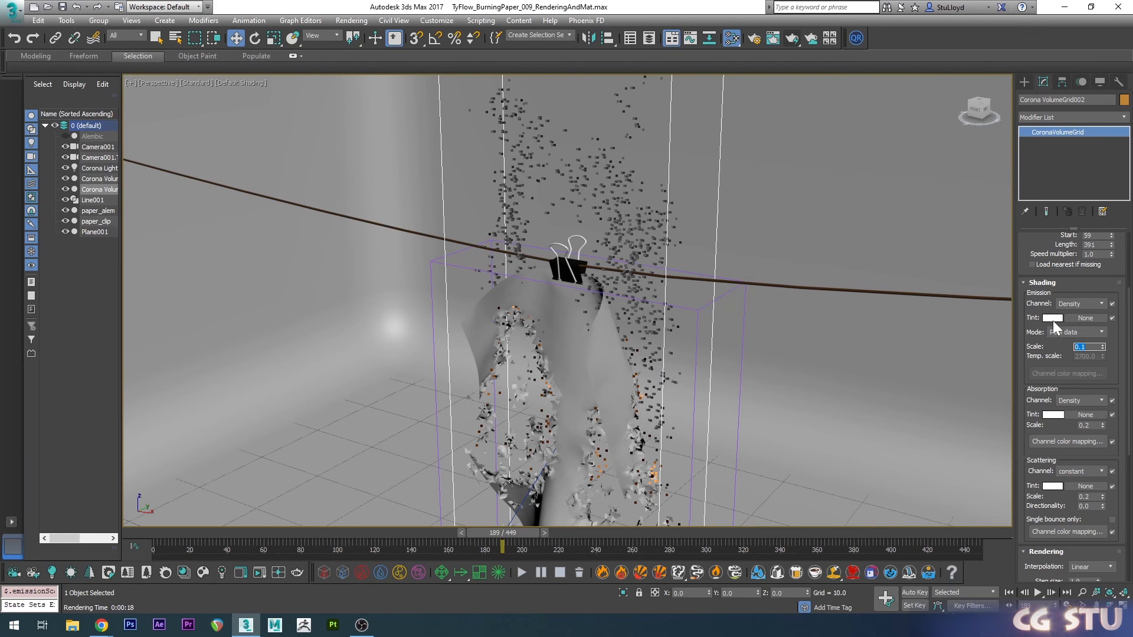
click(1053, 319)
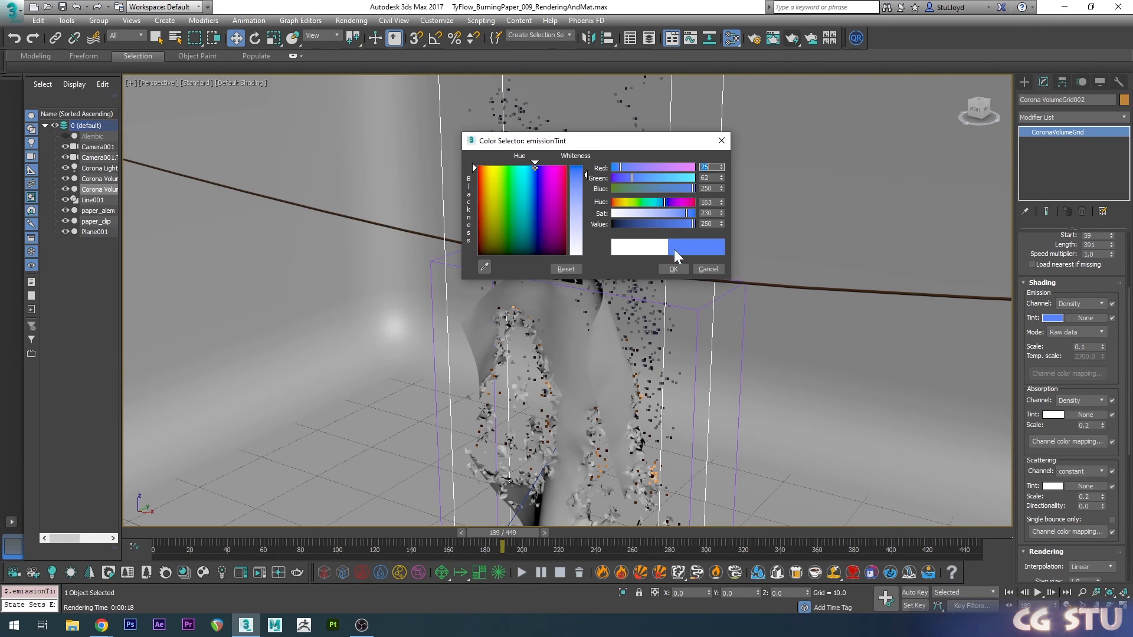
click(673, 269)
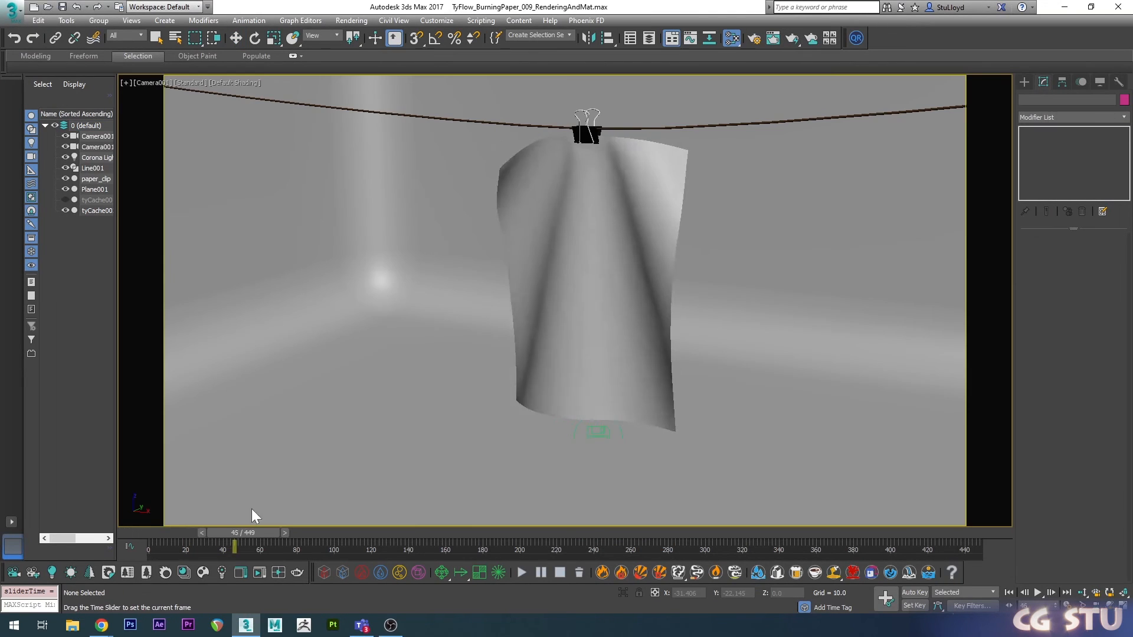
- Create a CoronaLayeredMtl with Material #2 as its base material and Material #3 as Layer 1
key(Home)
key(q)
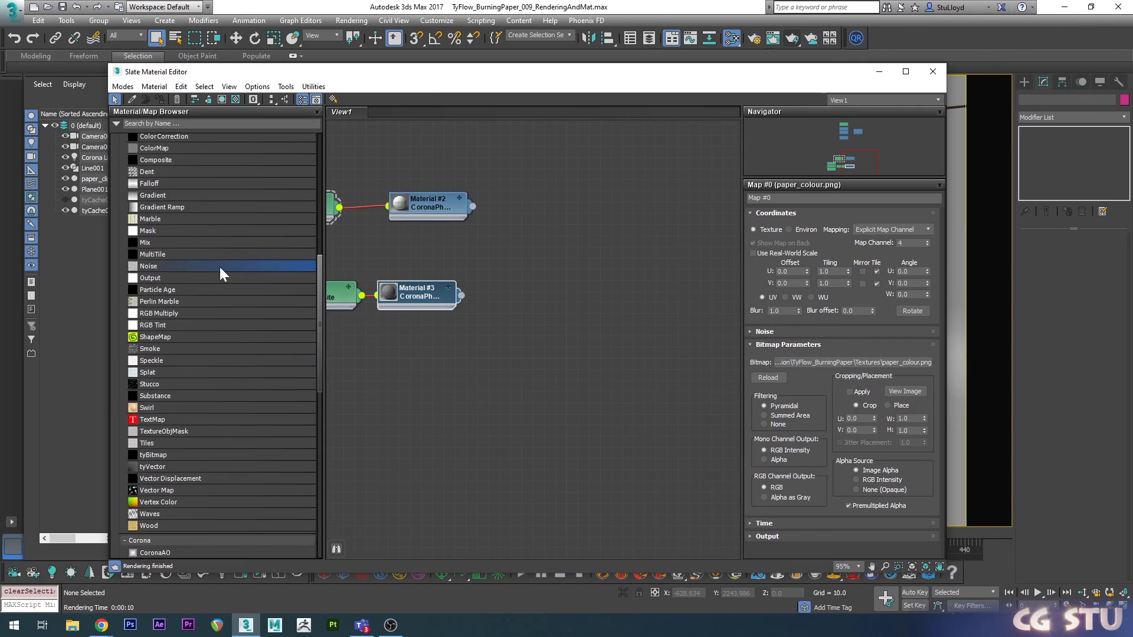
scroll(216, 275, up, 10)
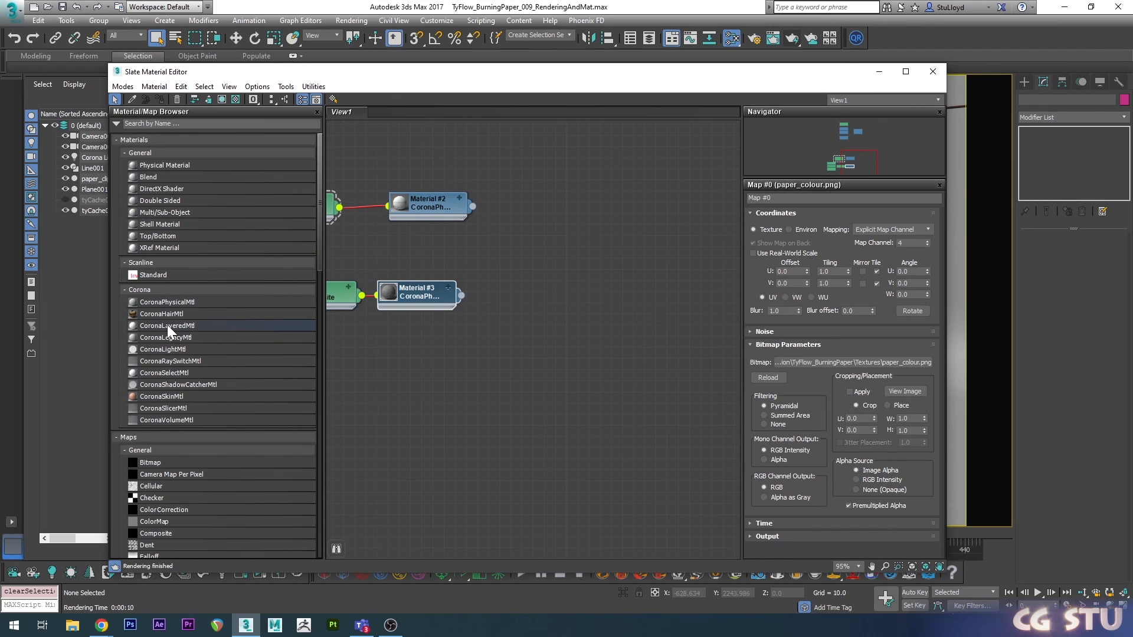
drag(167, 326, 617, 224)
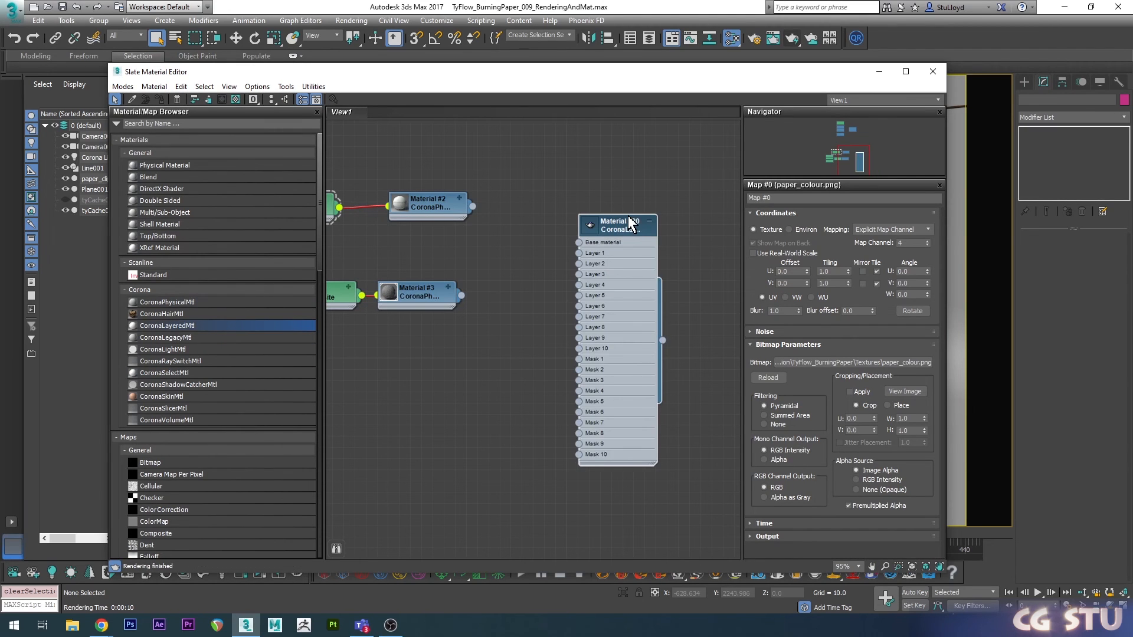
middle_drag(469, 263, 538, 294)
drag(541, 236, 647, 282)
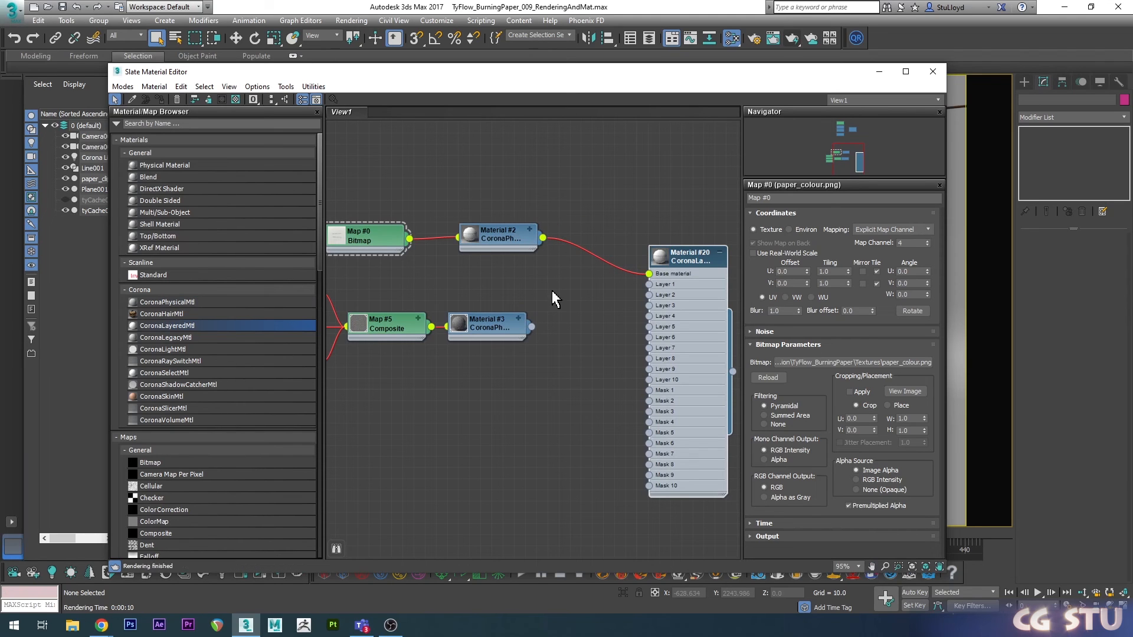
drag(532, 327, 649, 285)
- Assign the layered material to the visible cloth tyCache object
click(92, 210)
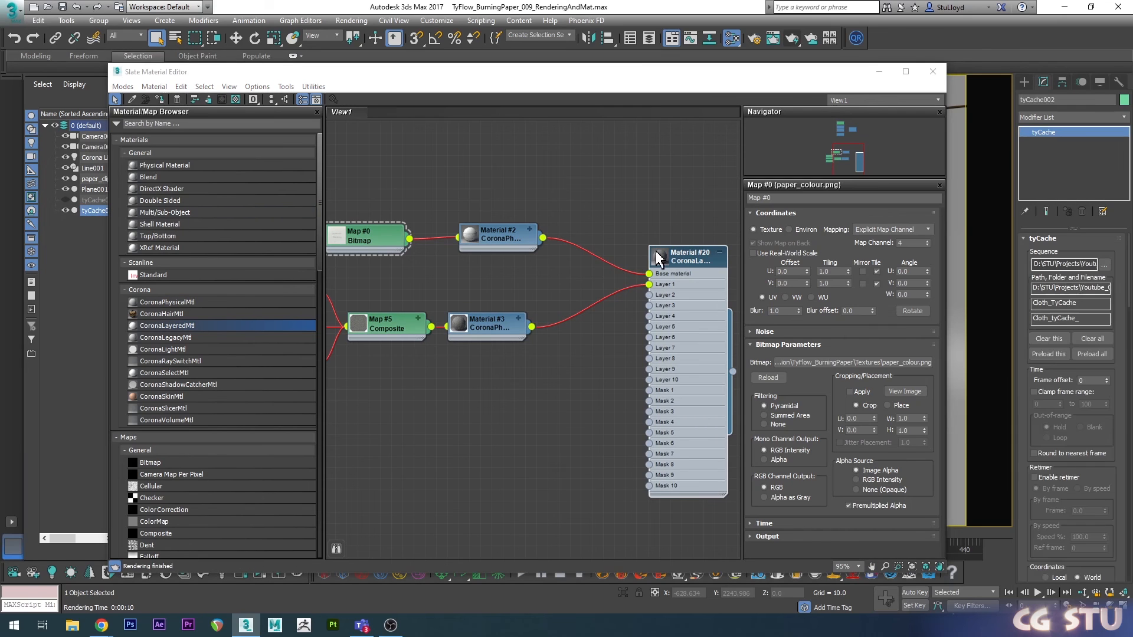
right_click(689, 264)
click(749, 276)
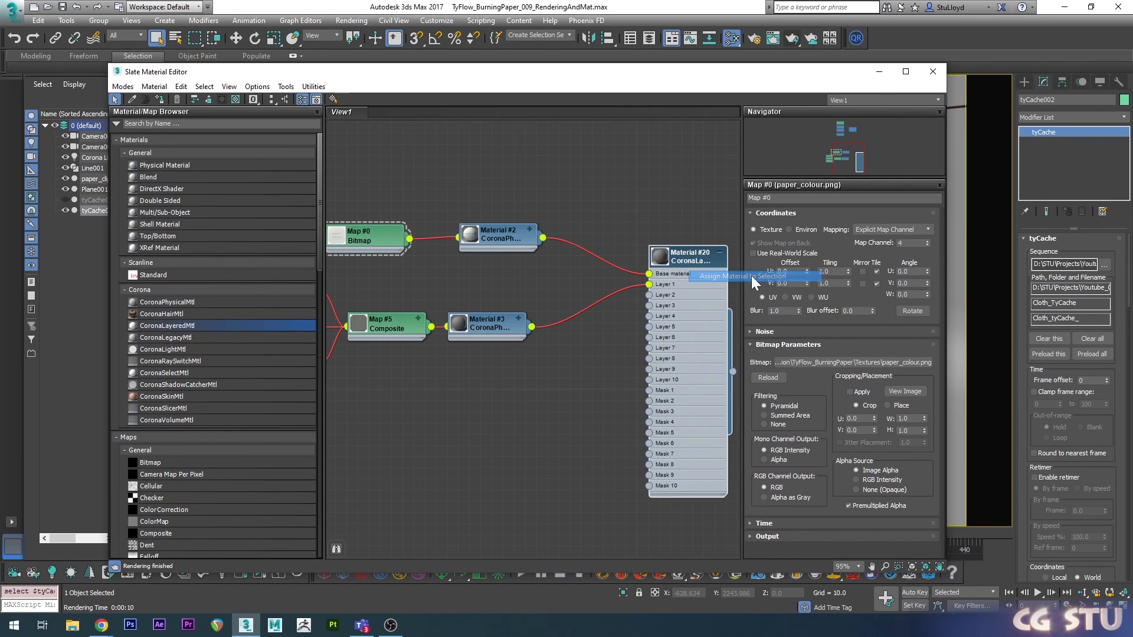
- Mask Layer 1 with a Vertex Color map on map channel 2 and inspect the burnt edges in a render of frame 124
scroll(201, 396, down, 10)
drag(158, 407, 484, 367)
click(837, 244)
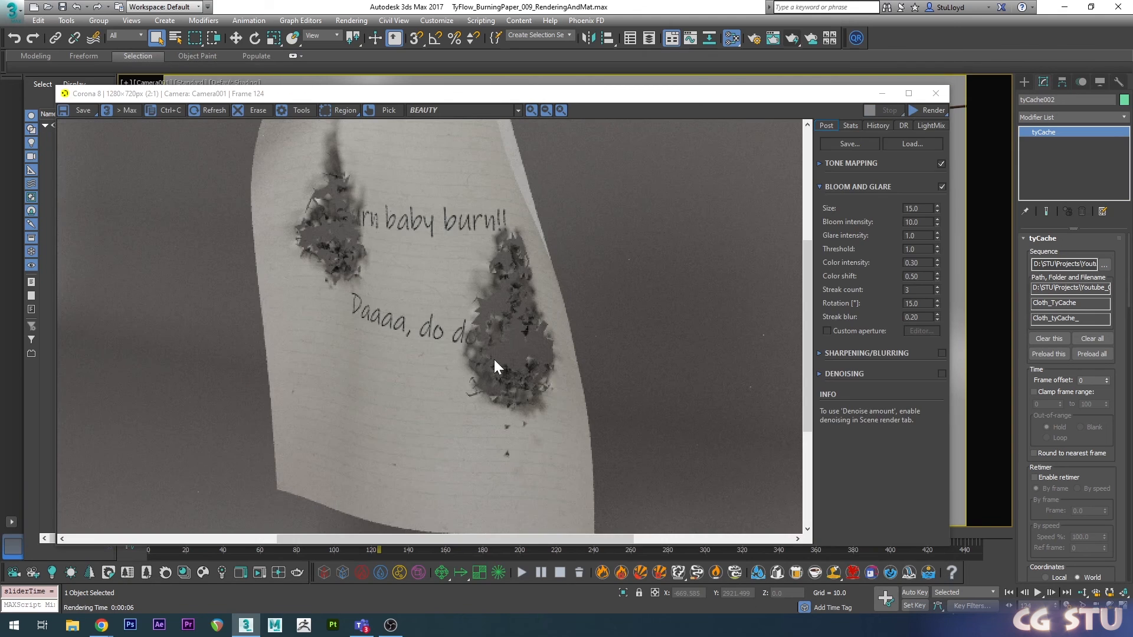
scroll(515, 327, up, 1)
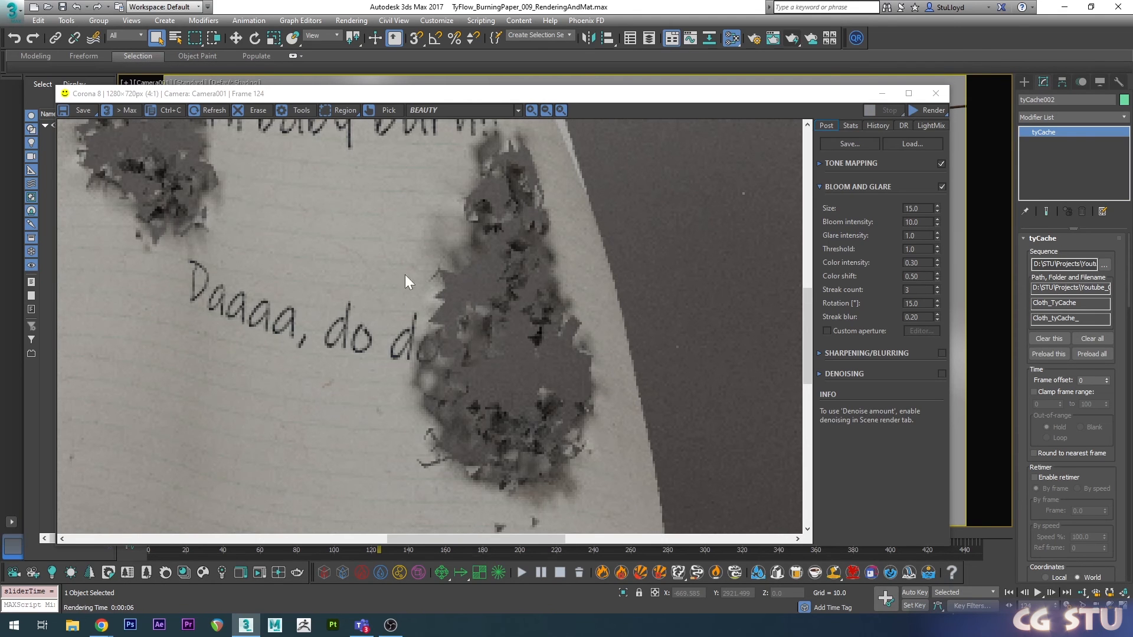
scroll(464, 265, down, 1)
middle_drag(449, 231, 480, 313)
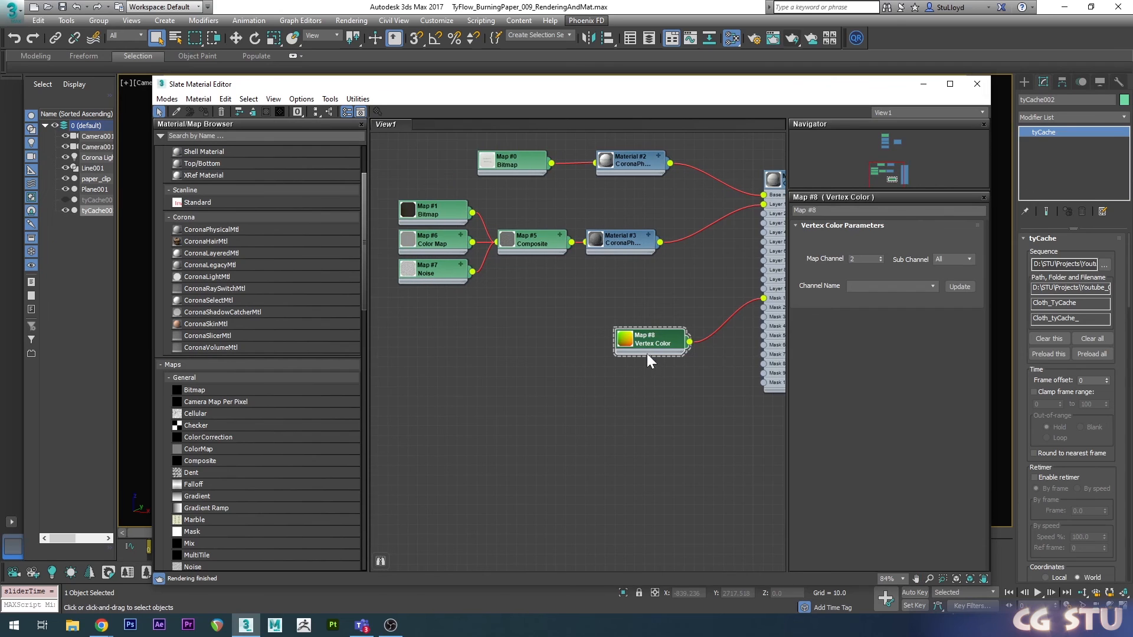
- Add a CoronaLightMtl and connect it to Layer 2 of the layered material
drag(647, 353, 644, 380)
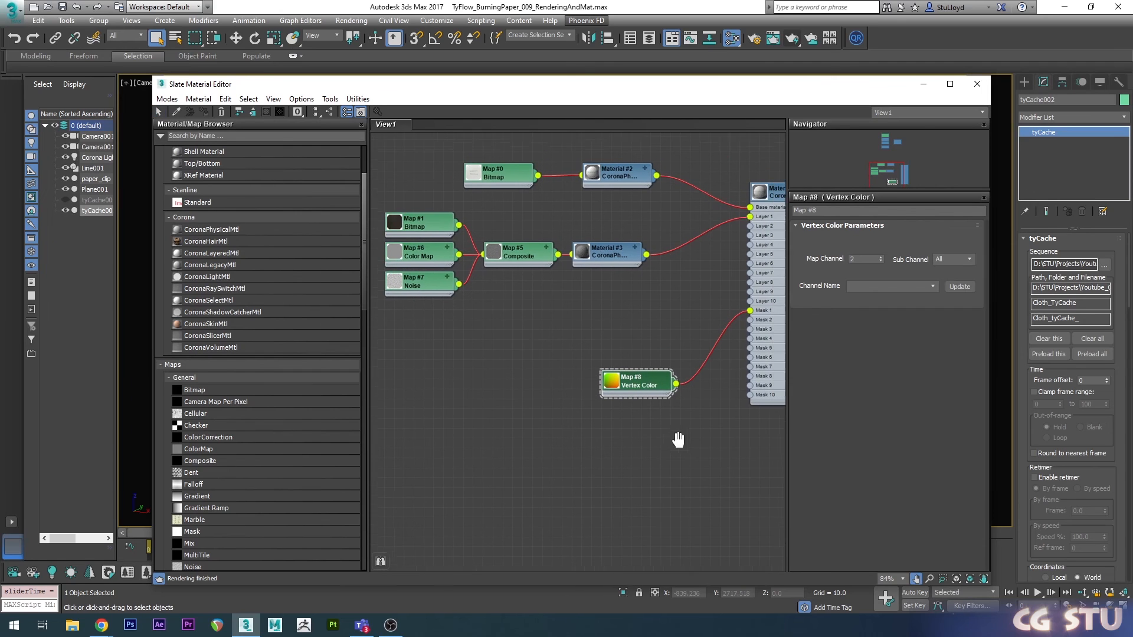
middle_drag(678, 439, 660, 458)
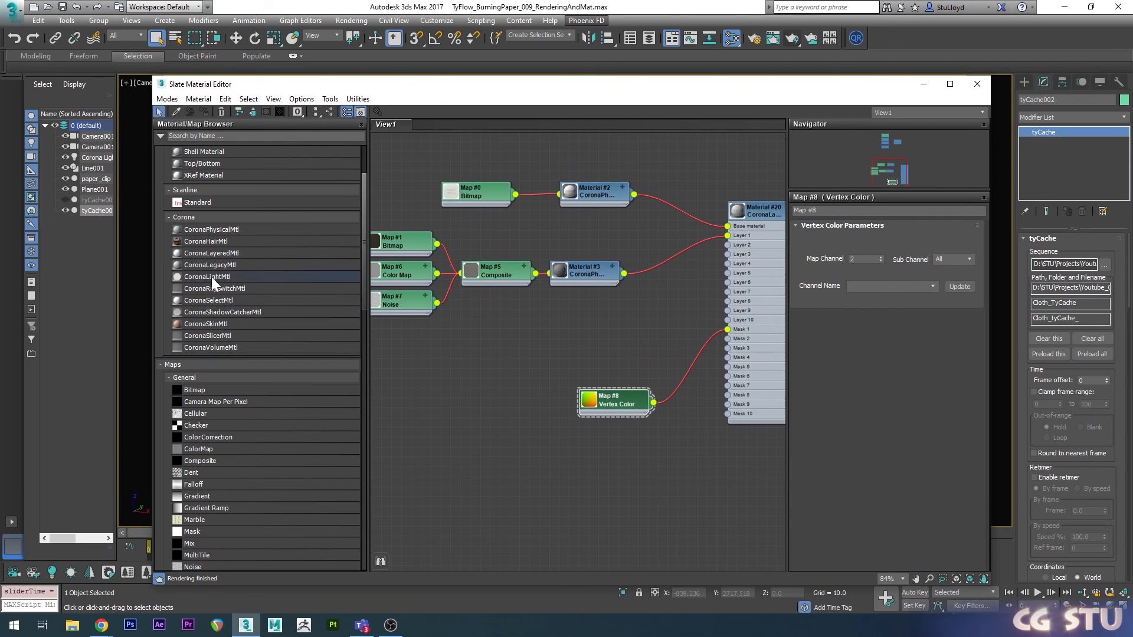
drag(212, 277, 566, 302)
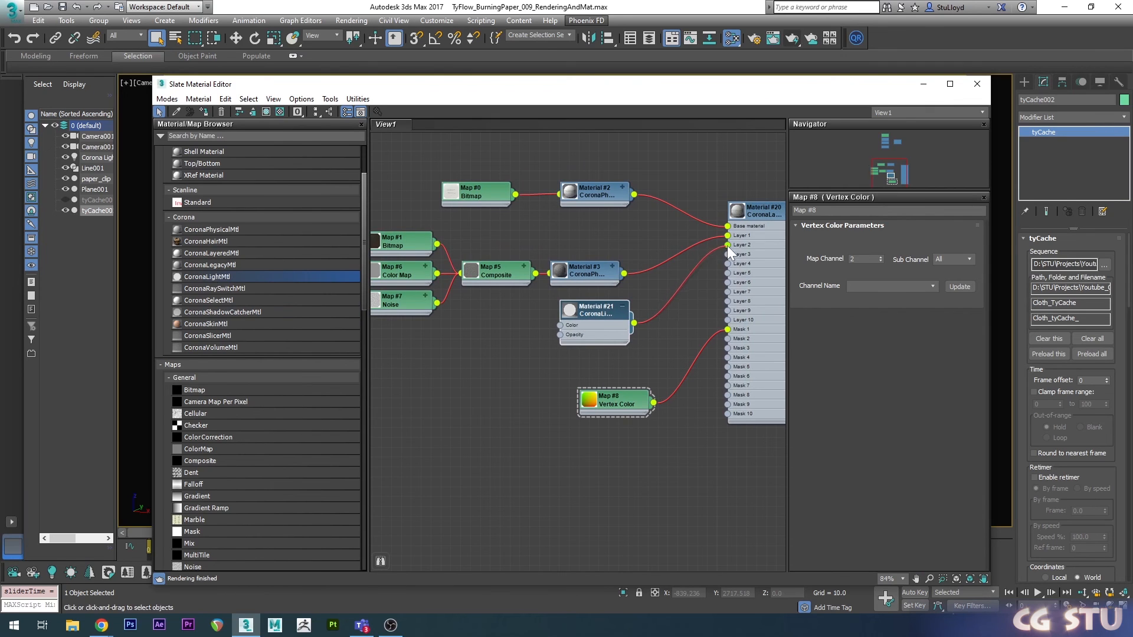
- Set the CoronaLightMtl's color to orange (Red 255, Green 27, Blue 0) and its intensity to 8
click(619, 314)
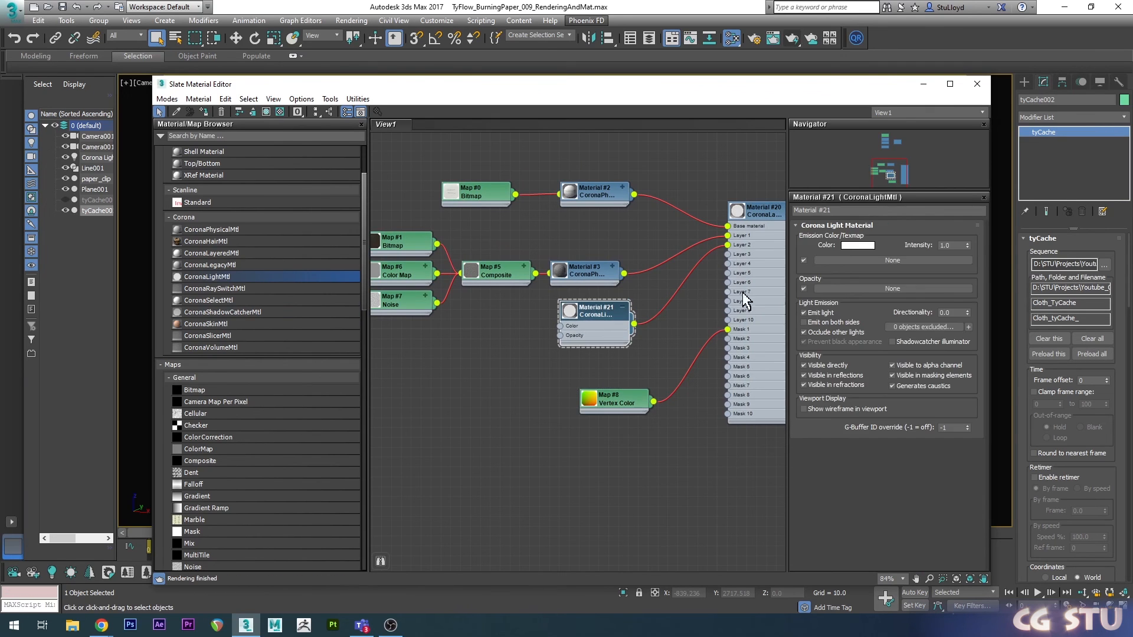
click(867, 246)
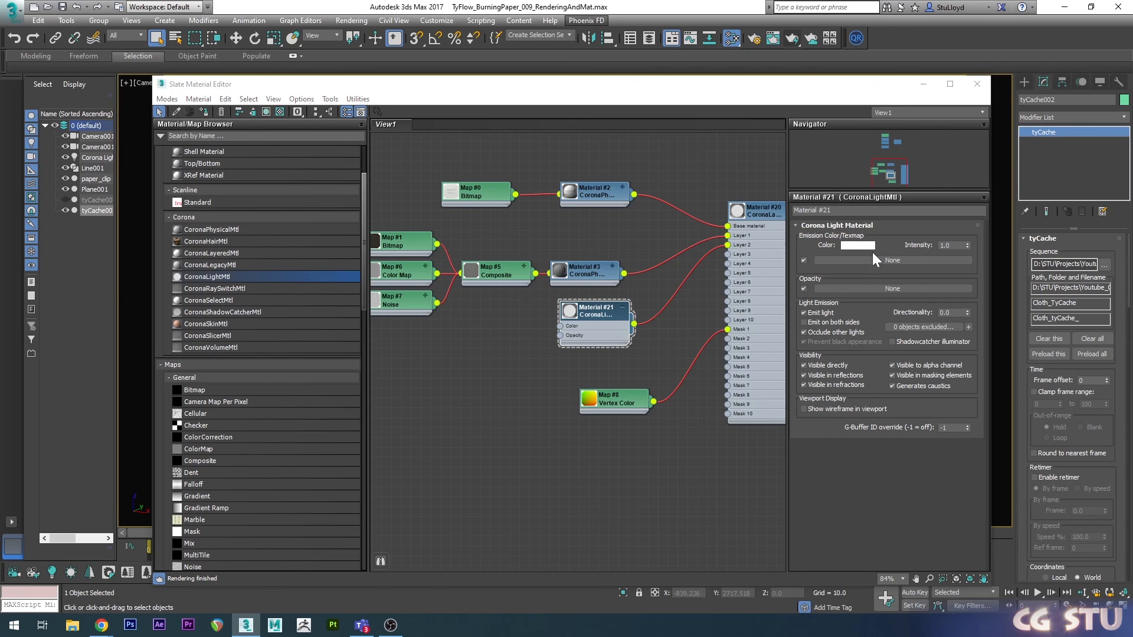
drag(449, 186, 445, 177)
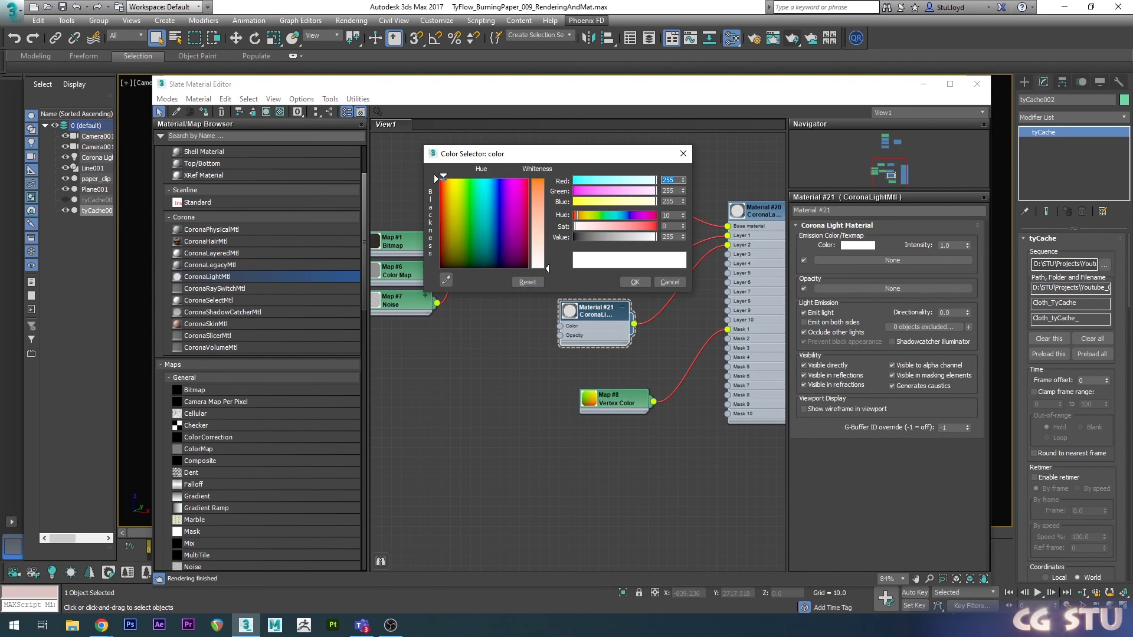
drag(575, 226, 642, 217)
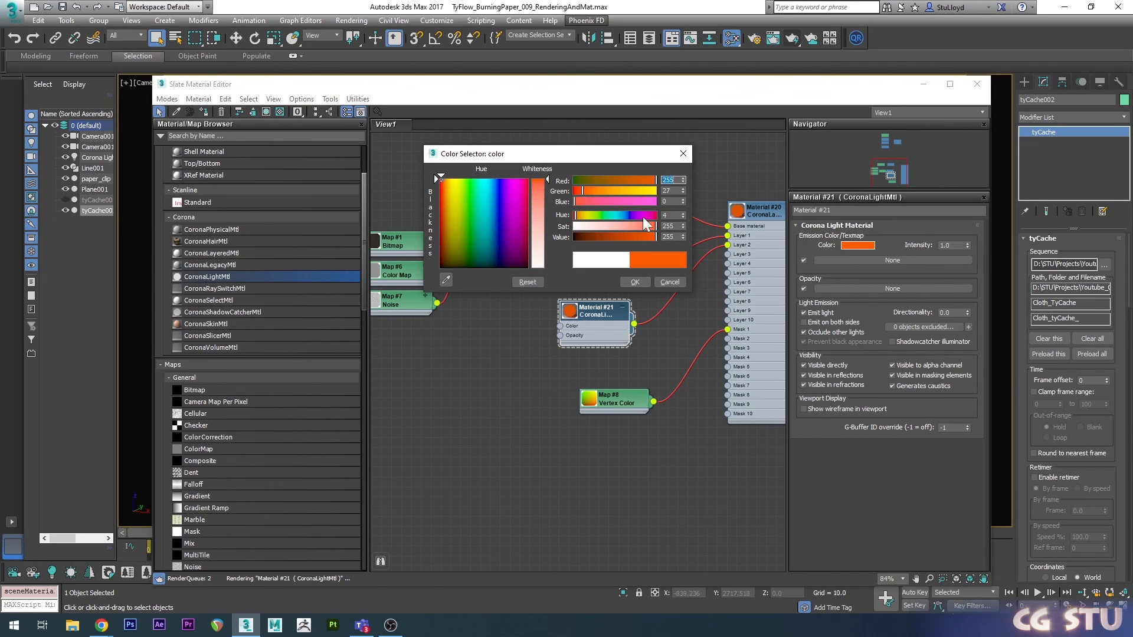
click(632, 282)
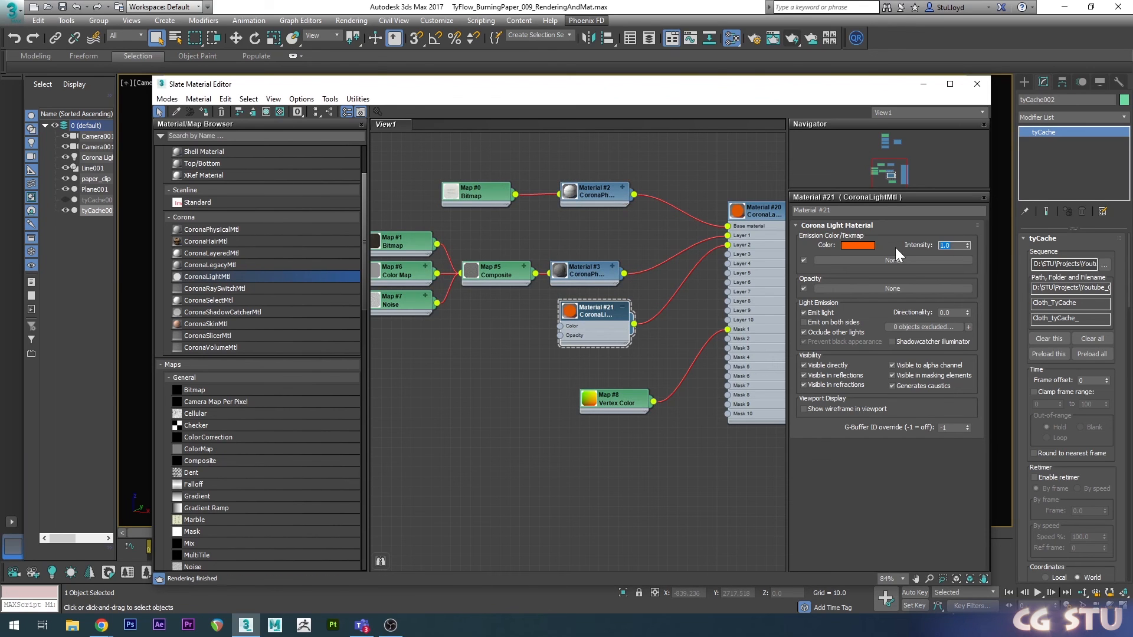
text(8)
key(Return)
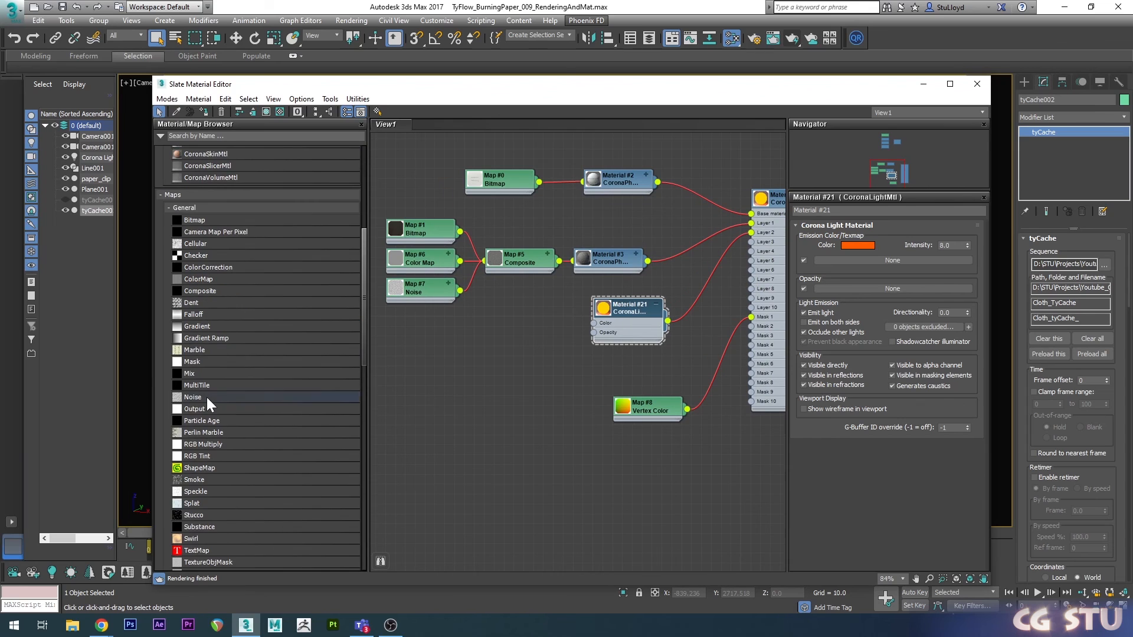
- Add a Noise map to the CoronaLightMtl's opacity and set its coordinates to Explicit Map Channel 4
drag(206, 397, 504, 361)
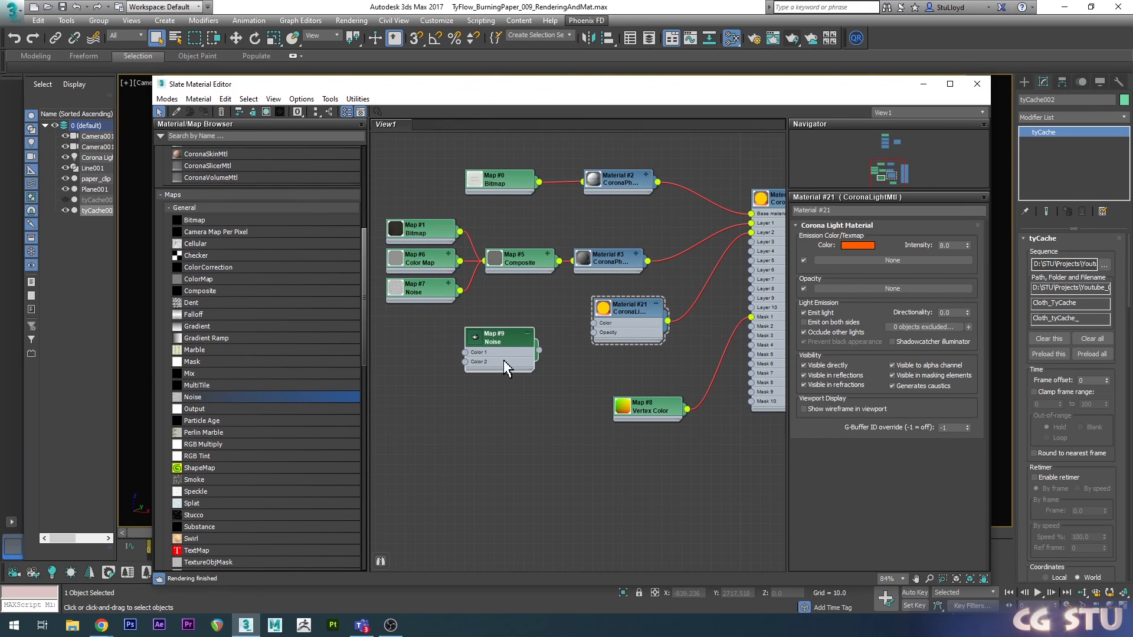
drag(586, 335, 593, 332)
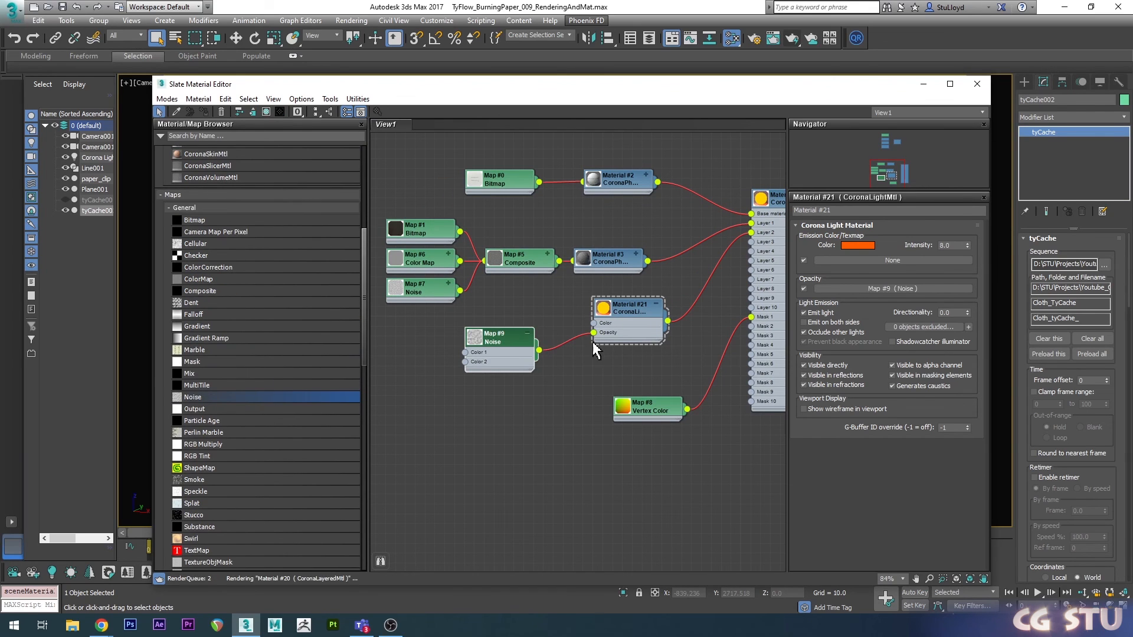
click(492, 337)
click(890, 247)
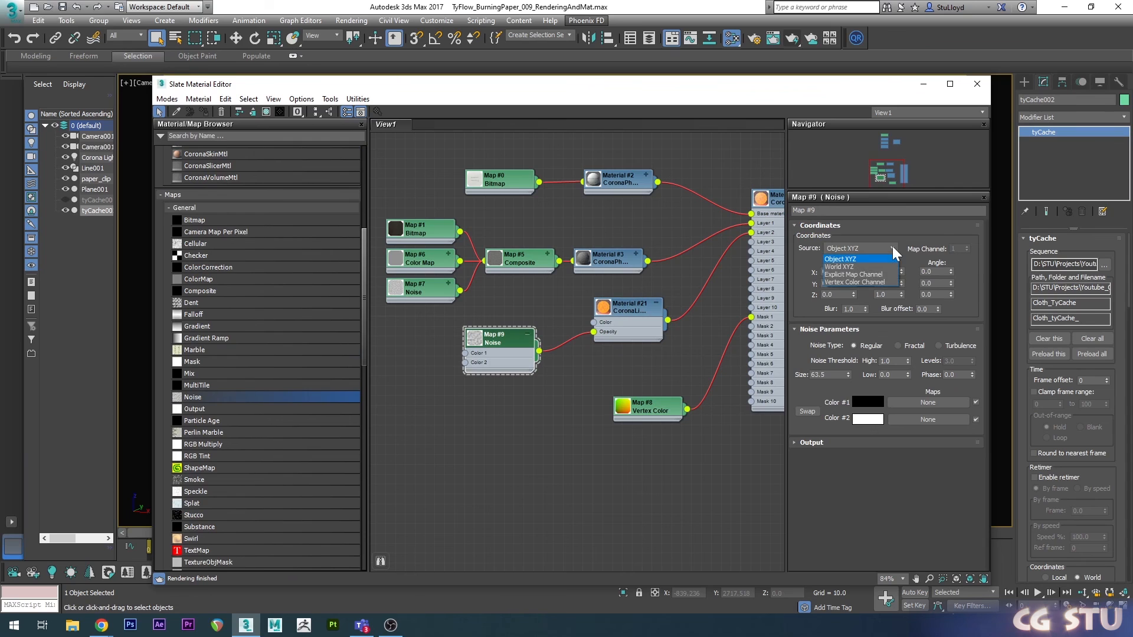
click(858, 275)
click(952, 249)
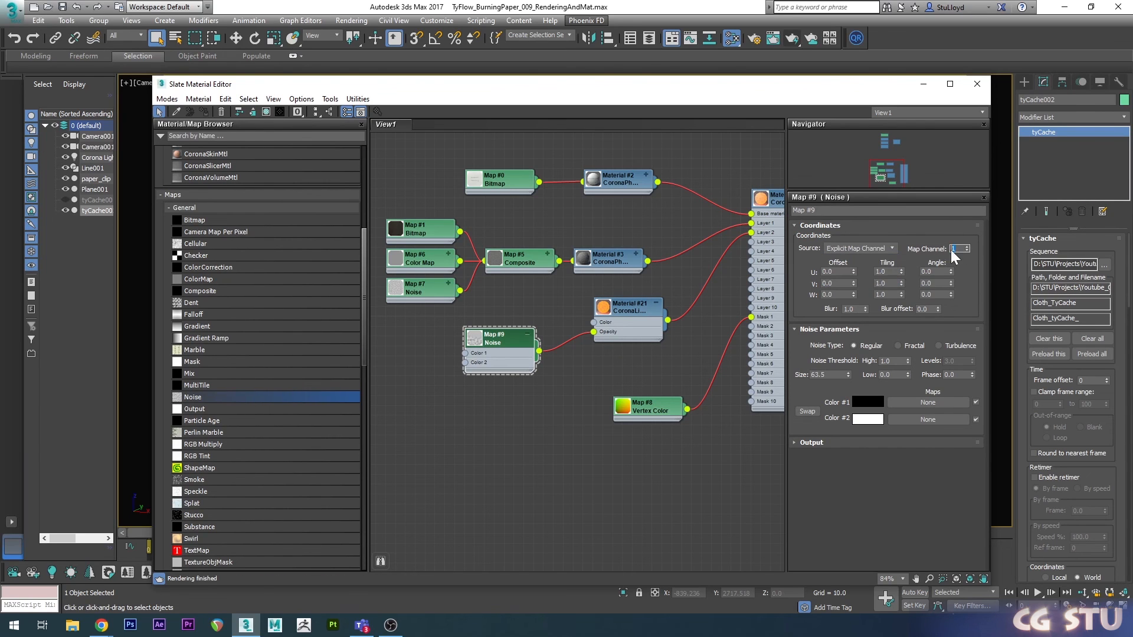
key(Return)
- Set the Noise map's type to Fractal, size to 0.25, and noise threshold to High 0.75 and Low 0.25
scroll(551, 381, up, 3)
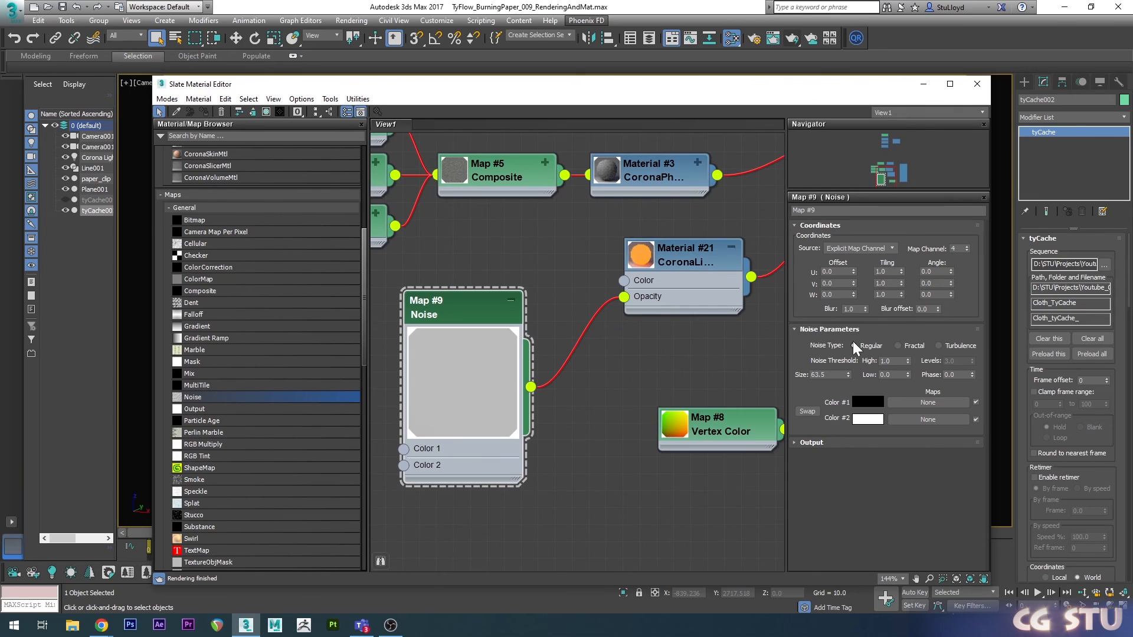
click(900, 344)
text(0.25)
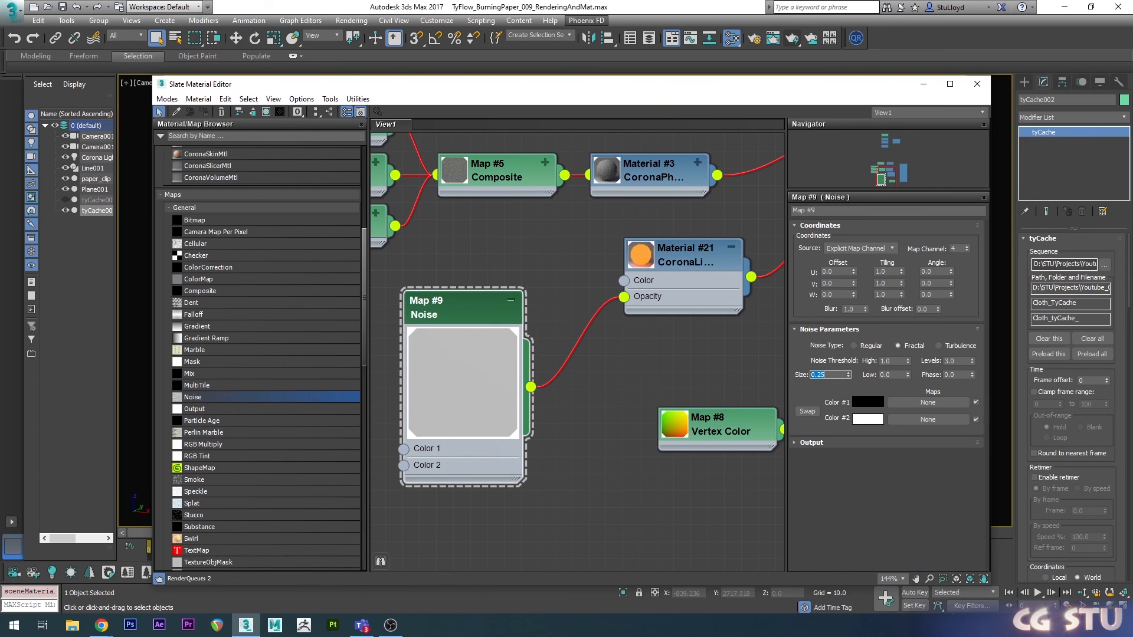
key(Return)
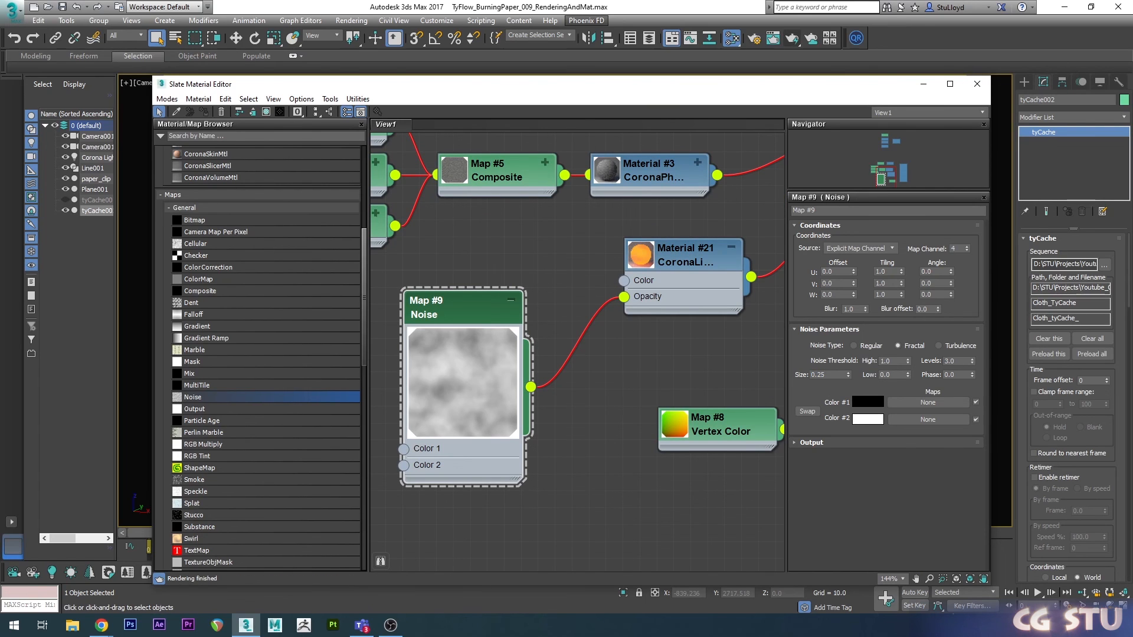
text(0.75)
key(Tab)
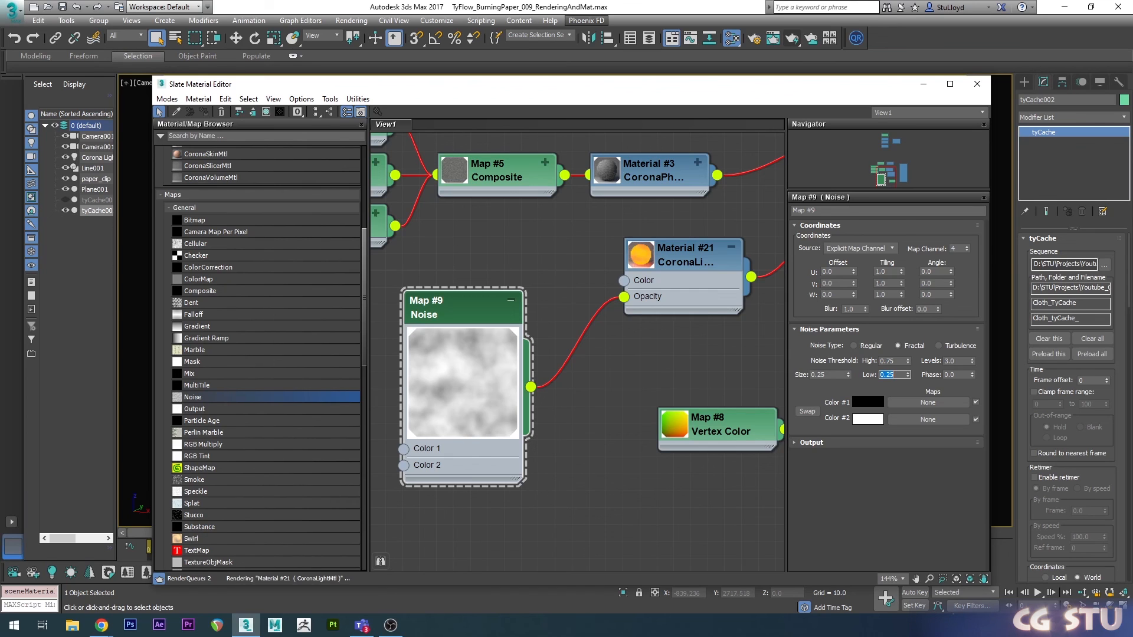
text(0.25)
key(Return)
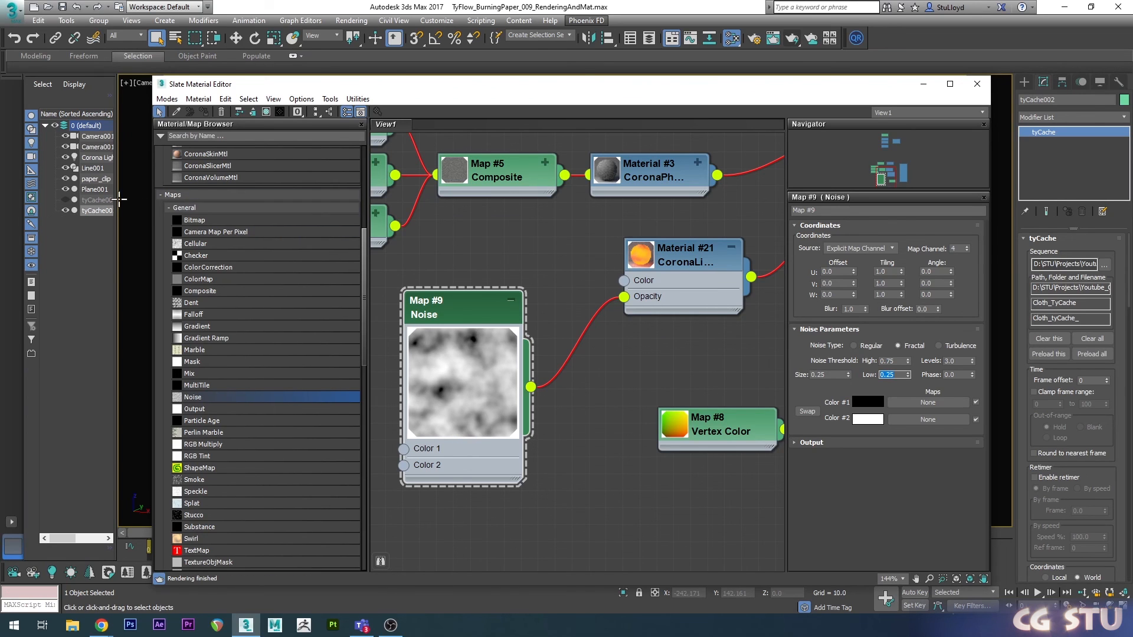
- Assign the CoronaLightMtl directly to the visible cloth tyCache object
click(96, 210)
right_click(700, 268)
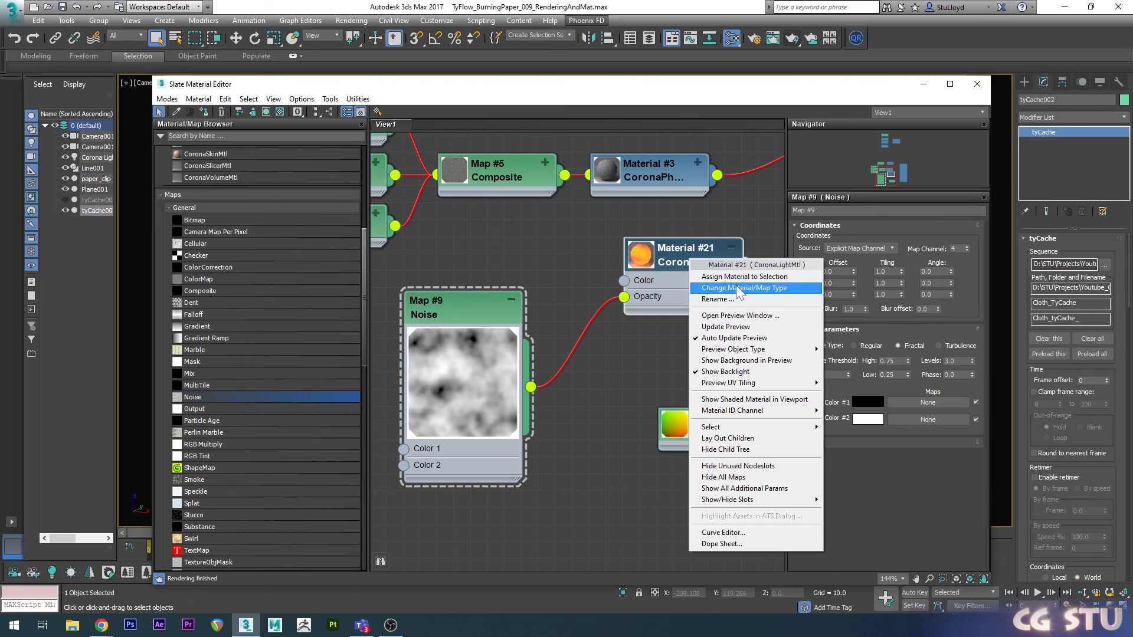
click(737, 277)
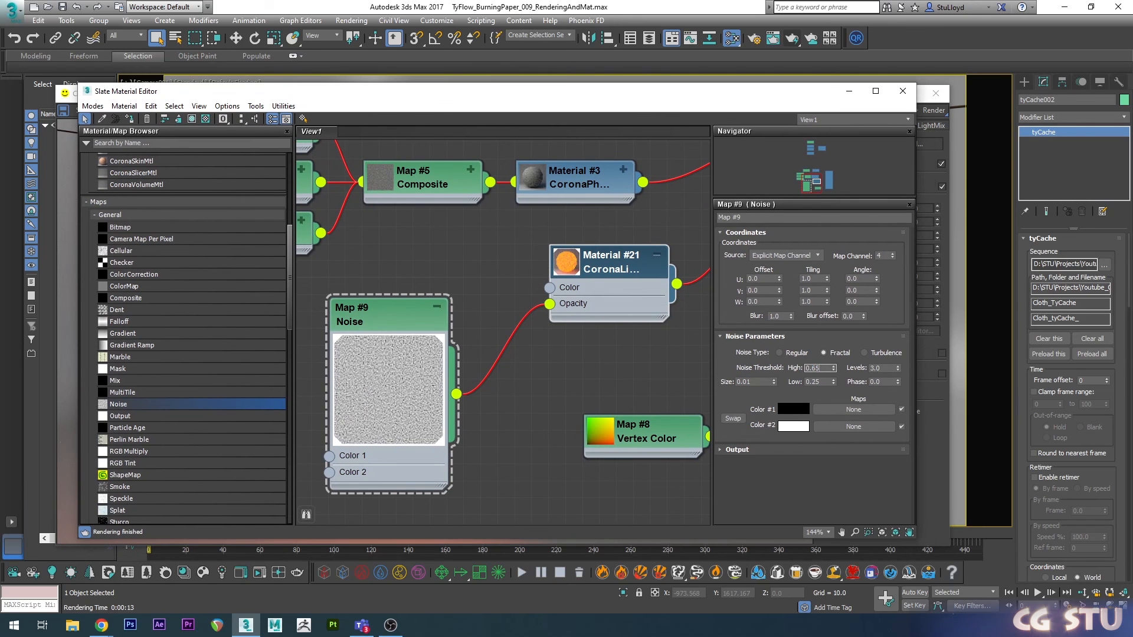
- Set the low noise threshold of the light material's Noise map to 0.35
double_click(813, 382)
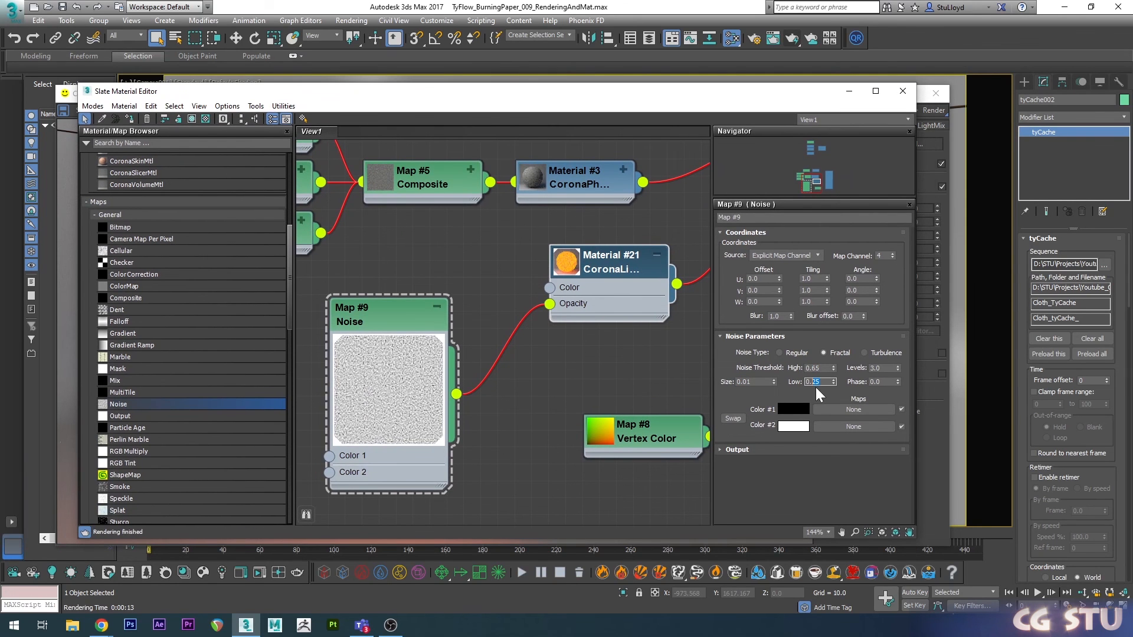
text(0.35)
key(Return)
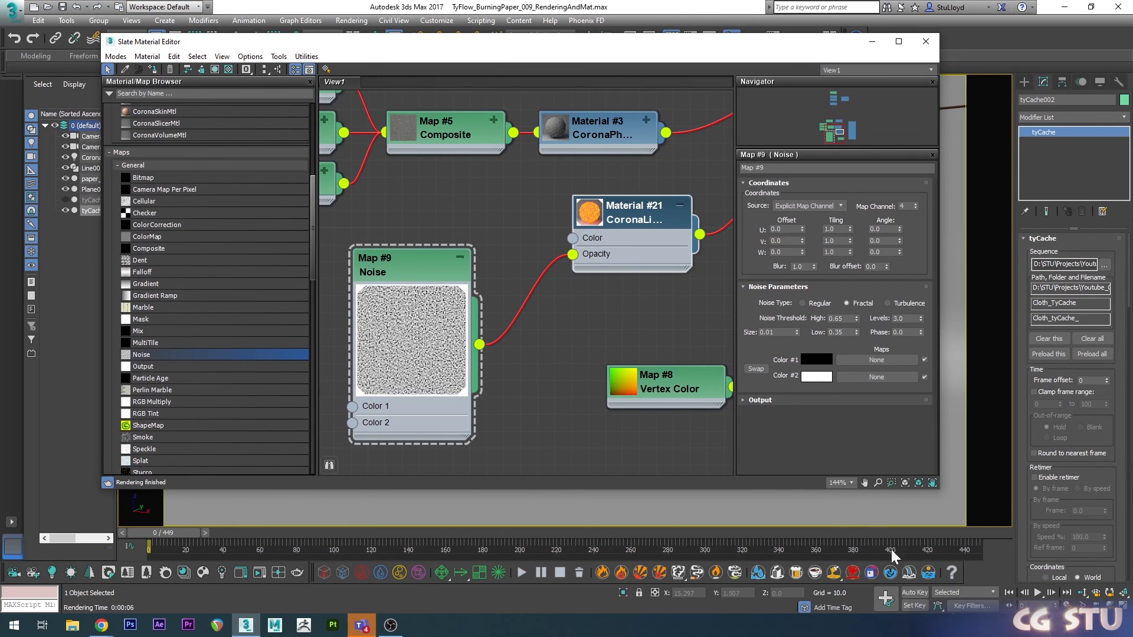
- Animate the Noise map's phase with Auto Key by setting it to 10 at frame 449
click(914, 593)
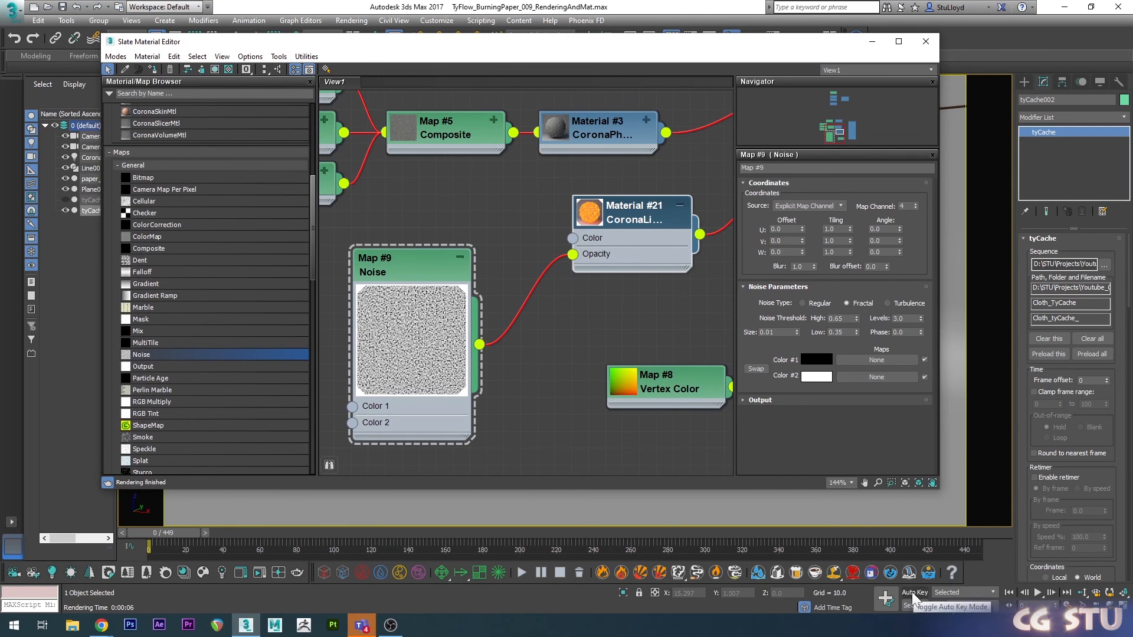
click(960, 533)
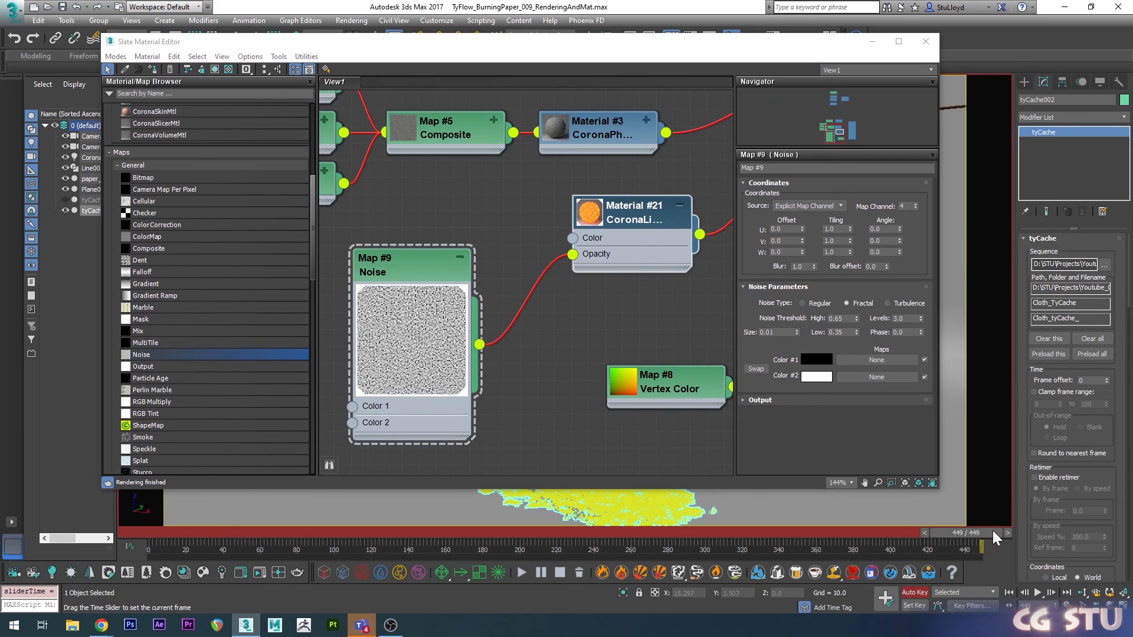
click(862, 348)
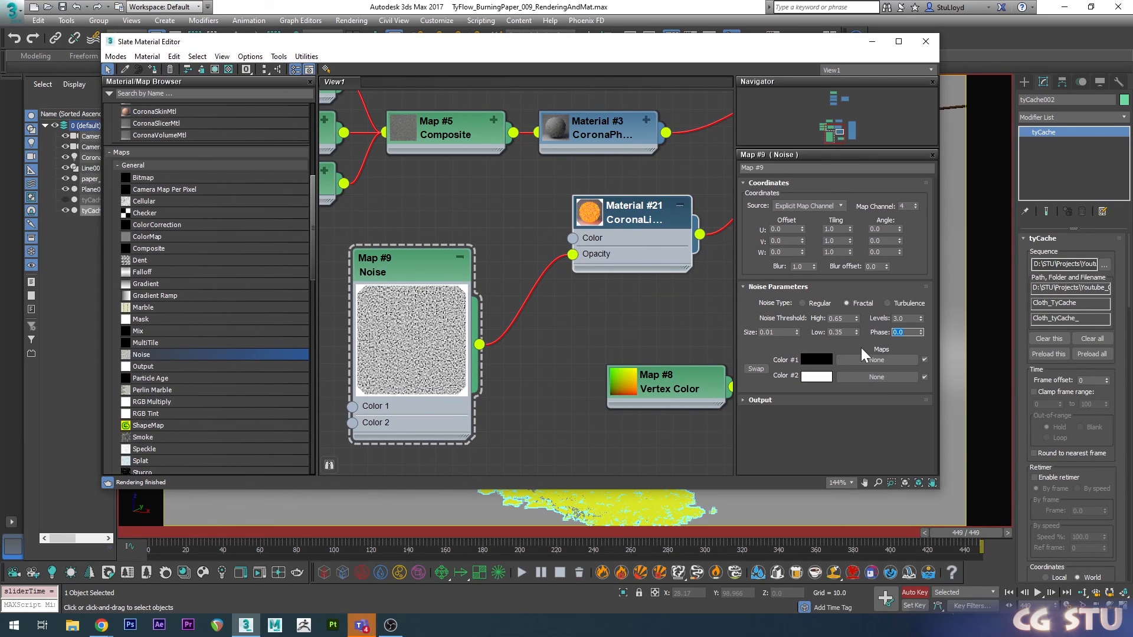
text(10)
key(Return)
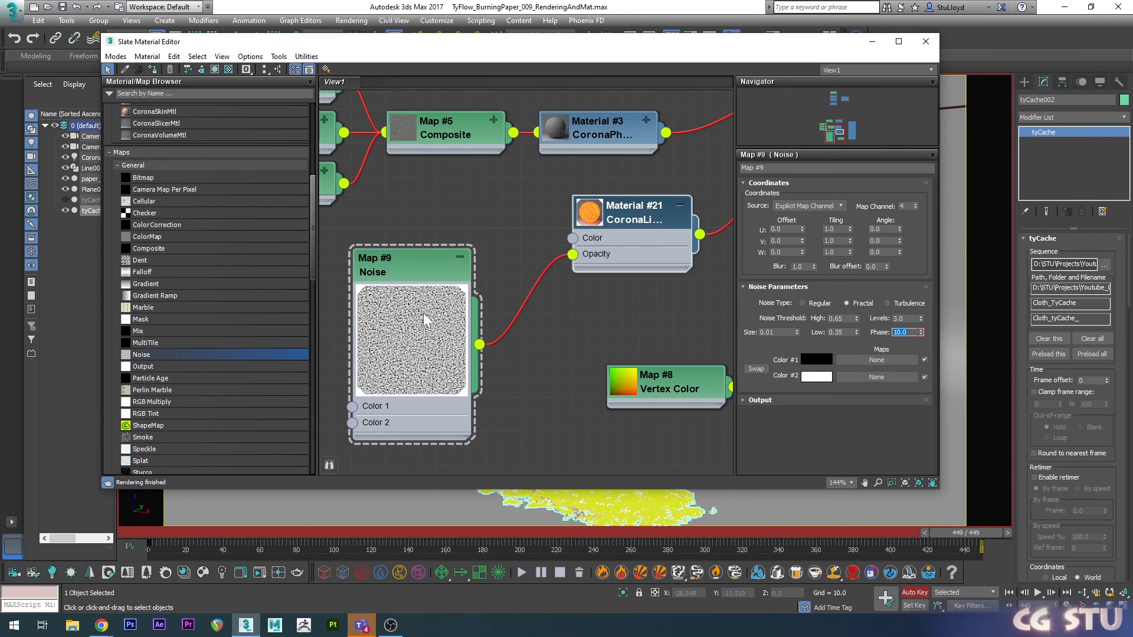
- Select both phase keys of the opacity noise in the Curve Editor and make their tangents linear
key(m)
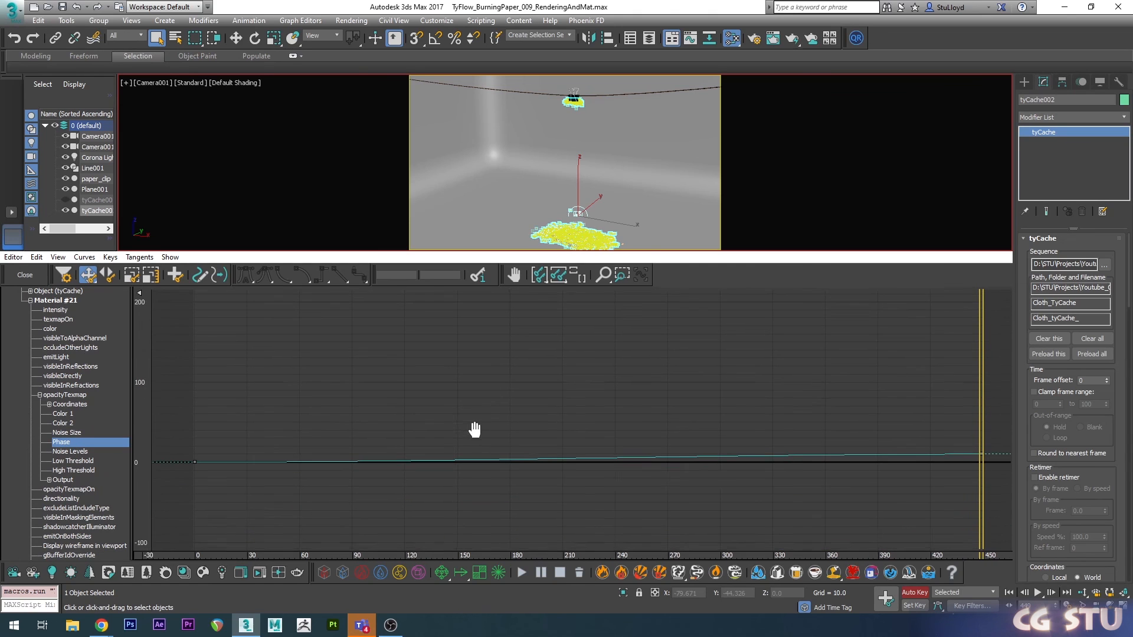
drag(989, 438, 183, 480)
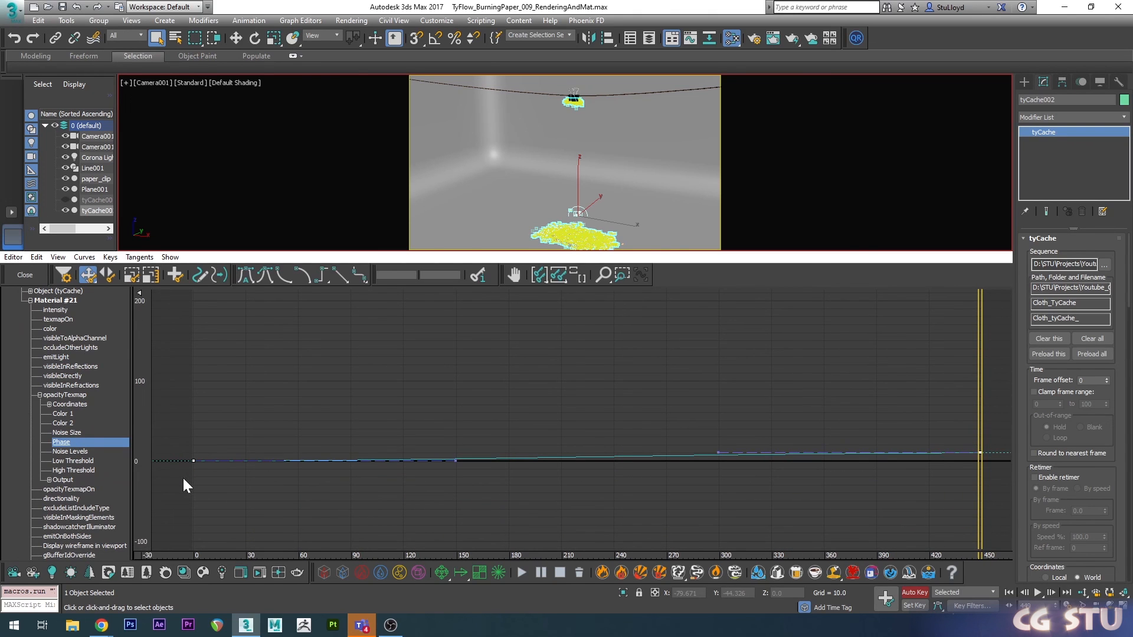
click(336, 274)
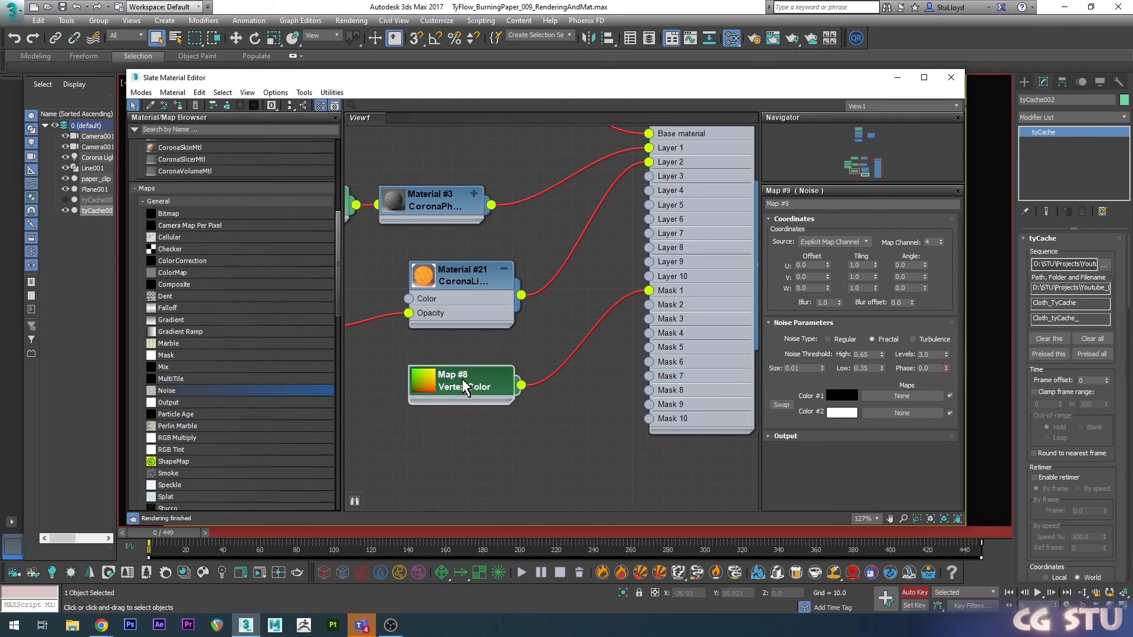
- Duplicate the Vertex Color map, connect the copy to Mask 2 of the layered material, and set its map channel to 3
shift+drag(464, 388, 464, 448)
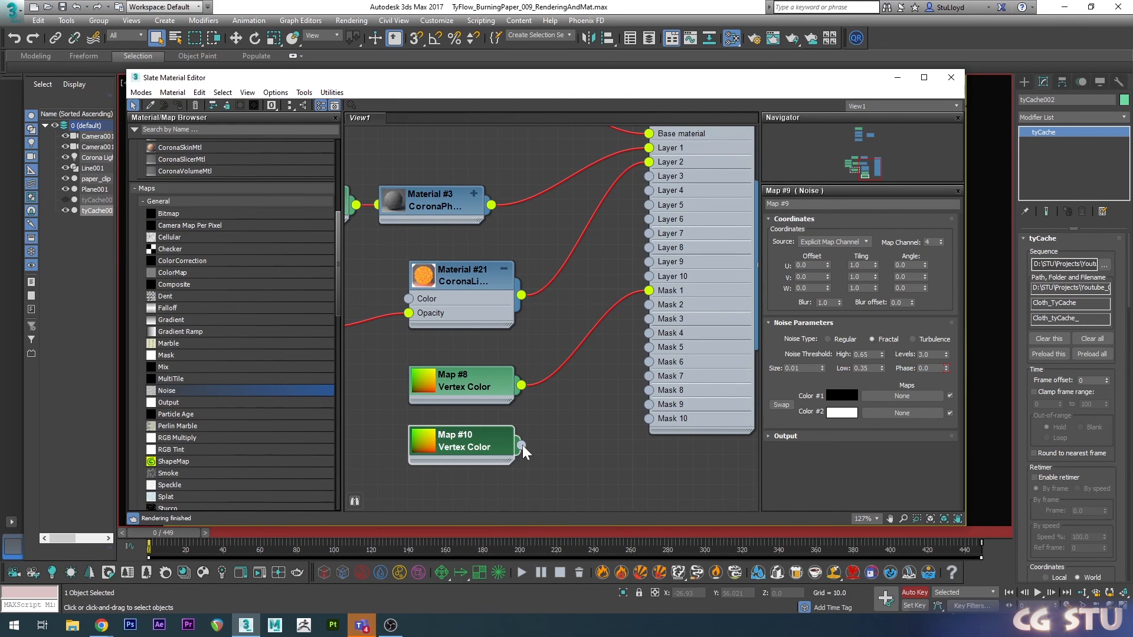
drag(601, 345, 649, 304)
click(470, 447)
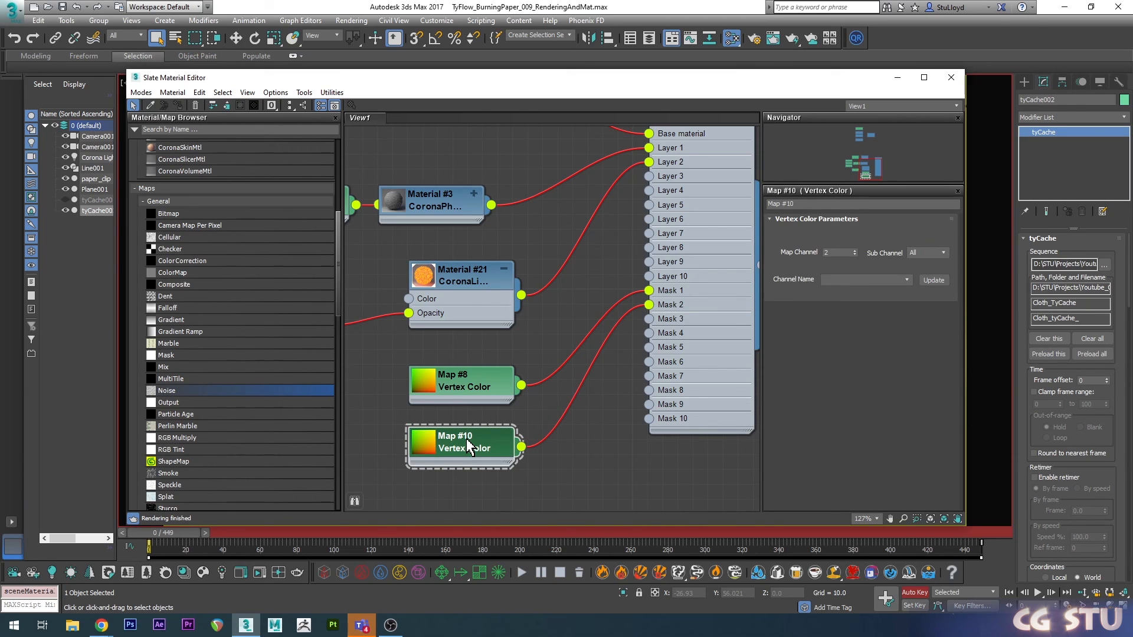
click(854, 250)
- Assign the CoronaLayeredMtl back to the selected cloth tyCache object
middle_drag(598, 245, 527, 358)
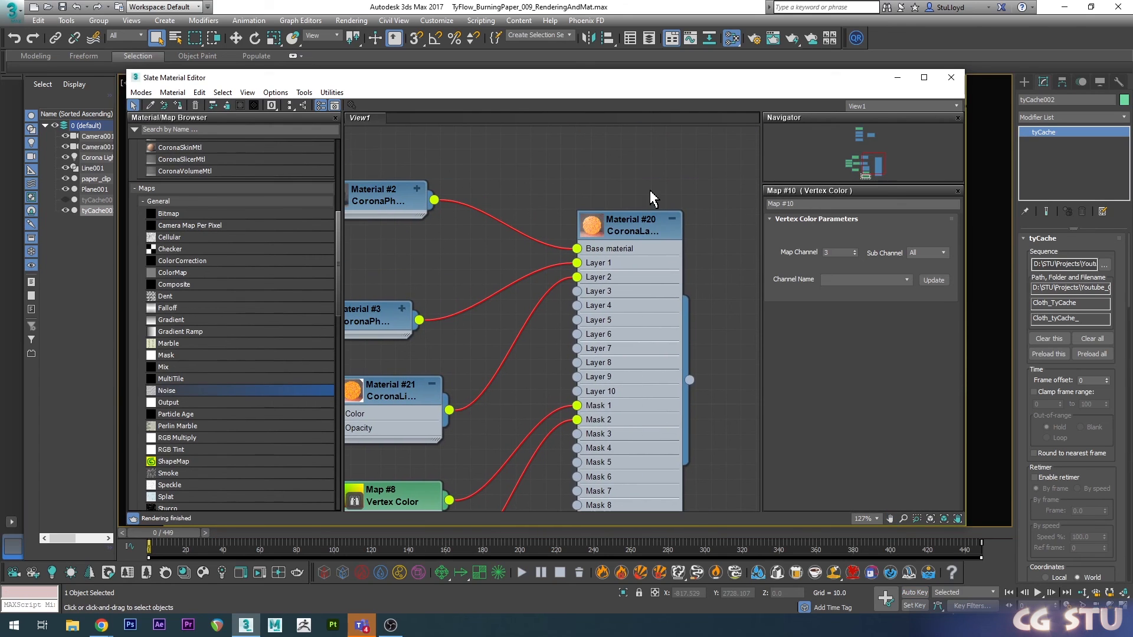
right_click(624, 232)
click(672, 242)
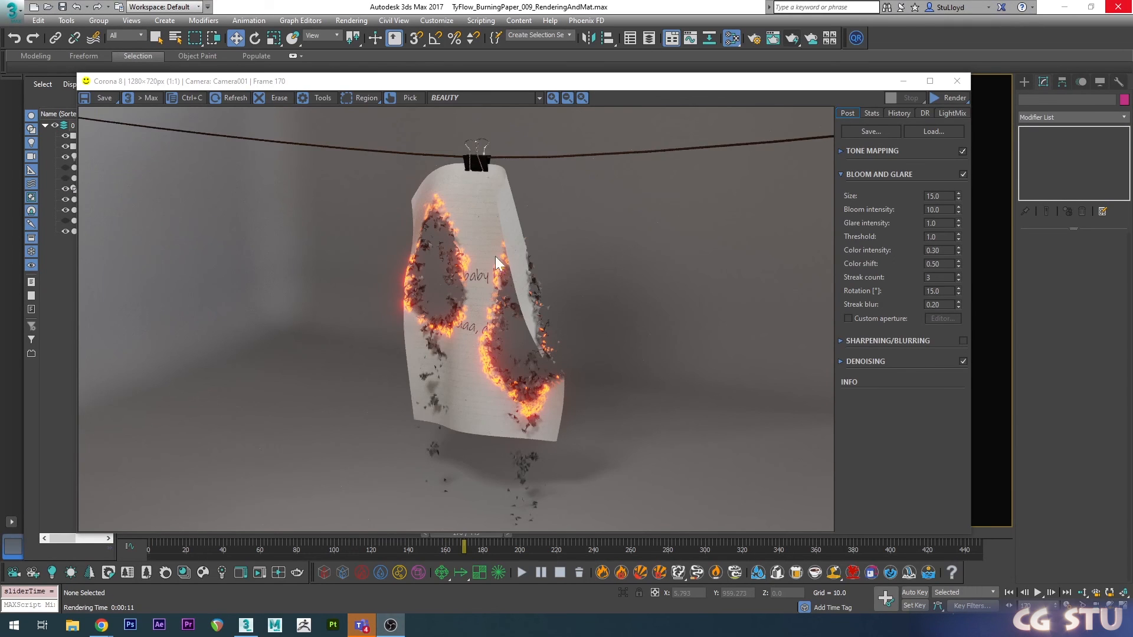
- Mask Layer 2 with a Composite map using the channel 3 Vertex Color as Layer 1 and the channel 2 Vertex Color as its mask
key(m)
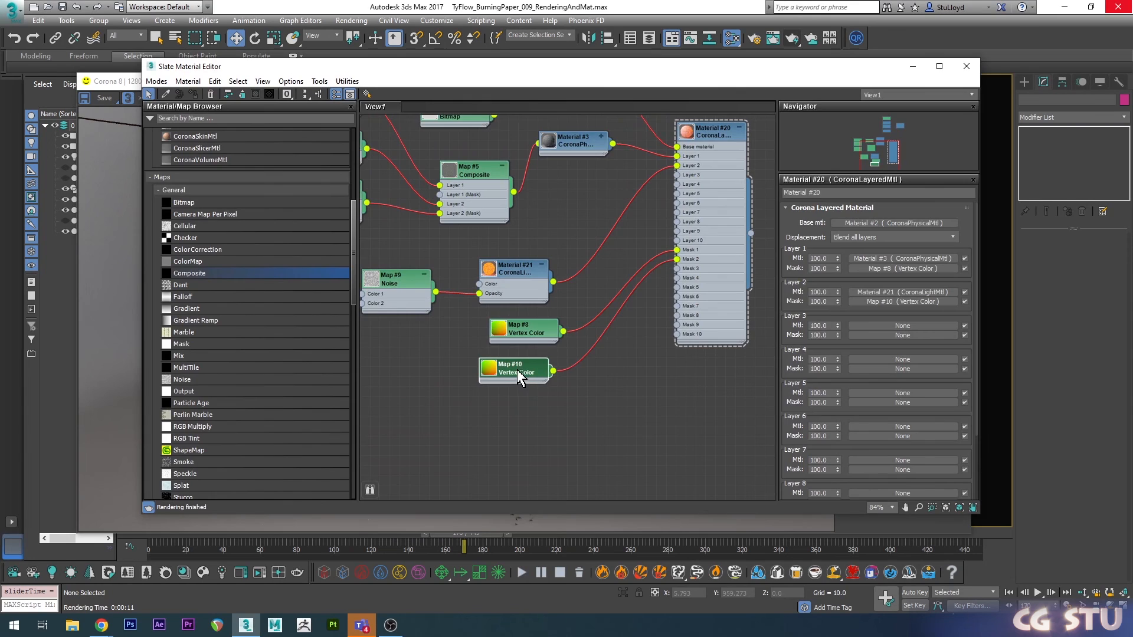
drag(518, 373, 527, 381)
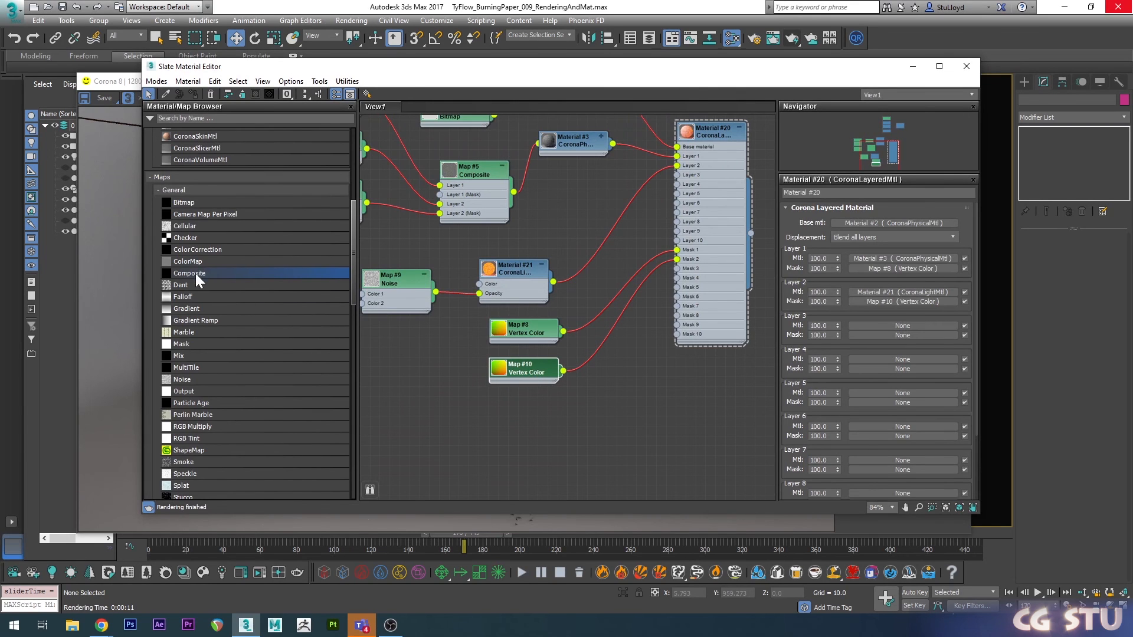
drag(198, 273, 626, 410)
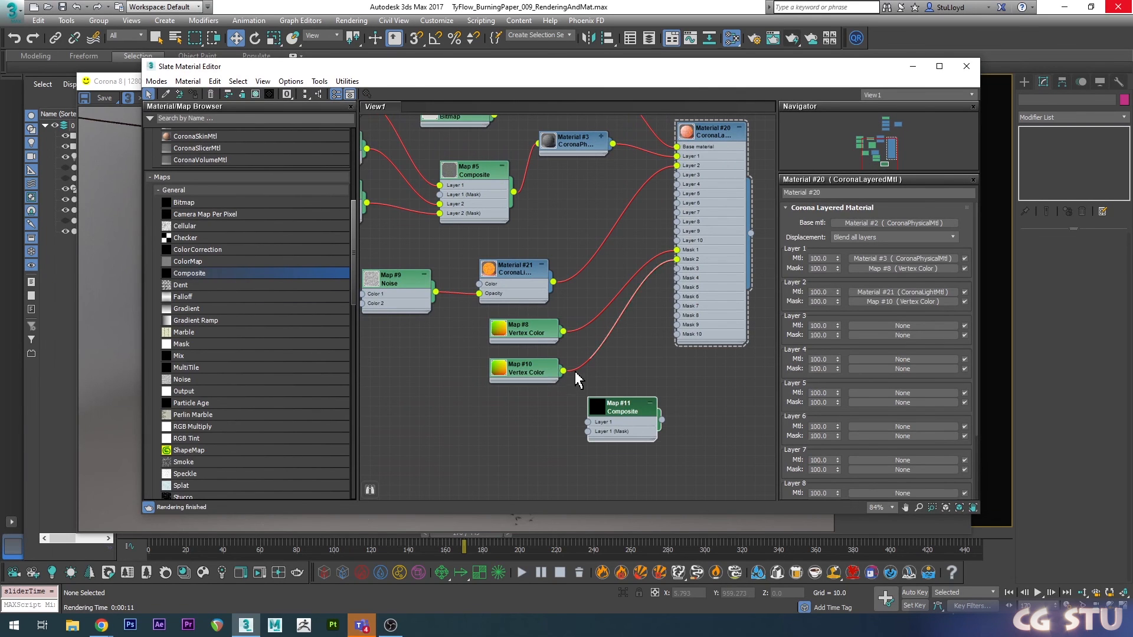
drag(564, 370, 588, 422)
drag(564, 331, 588, 431)
drag(661, 420, 677, 260)
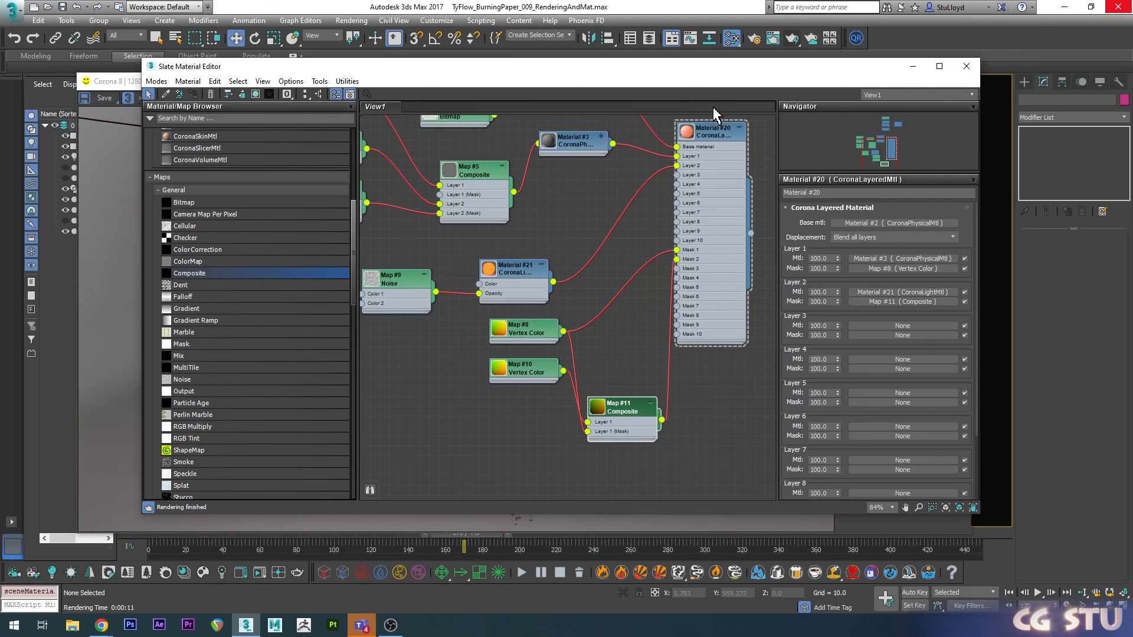
- Render frame 170 from Camera001 to inspect the glowing burnt edges of the paper
click(967, 66)
key(shift+q)
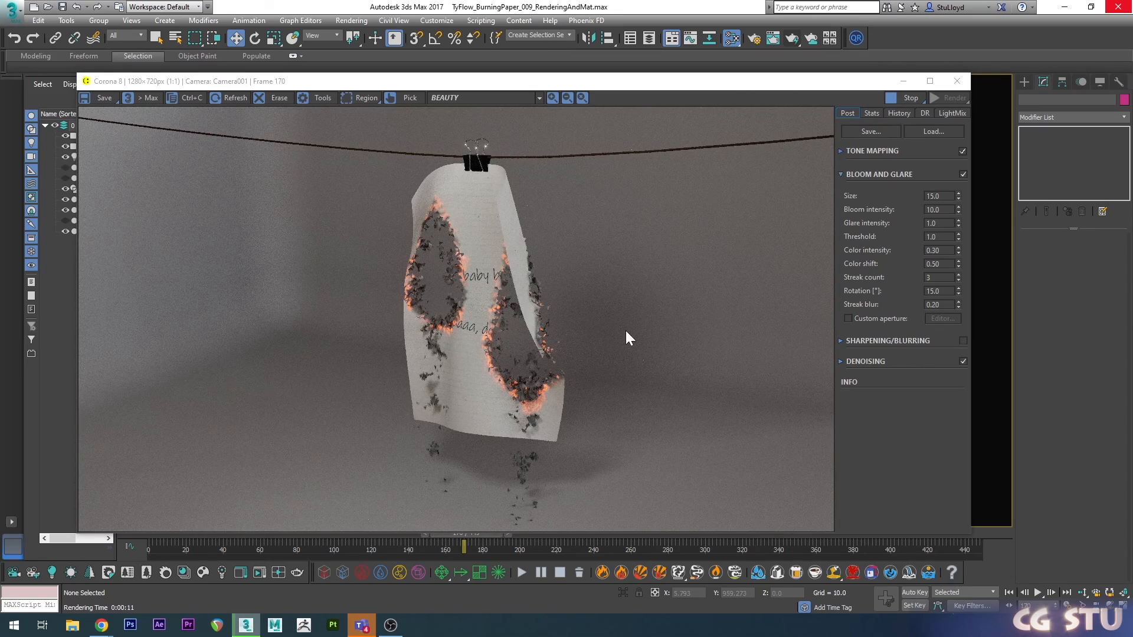
click(957, 81)
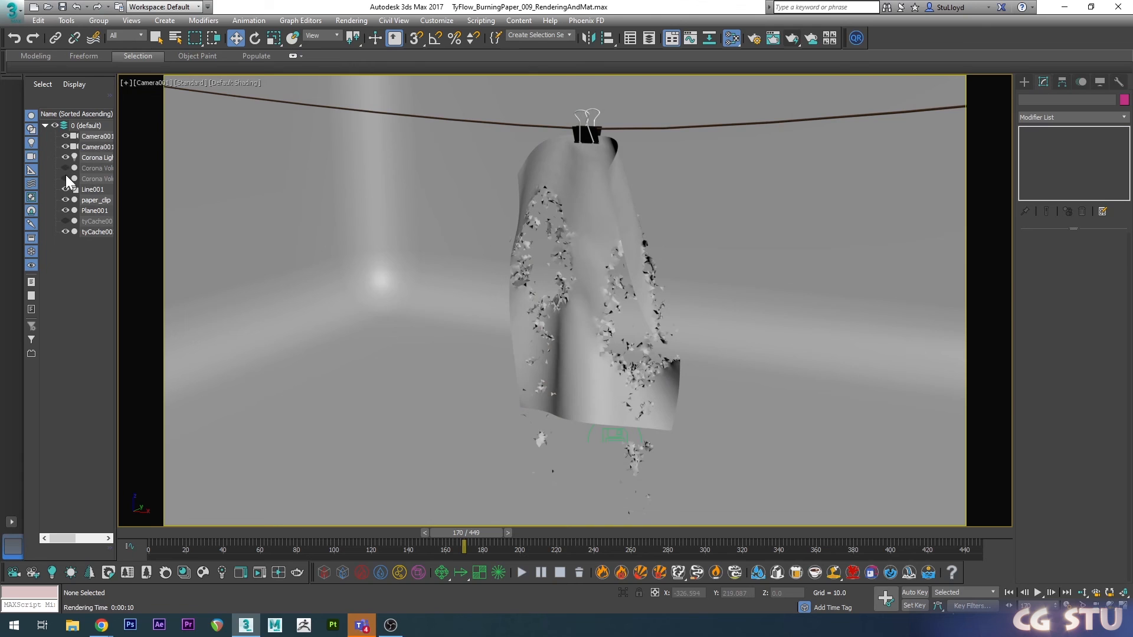
- Unhide the two Corona volume grid objects and render the burning paper with flame and smoke
drag(65, 168, 65, 179)
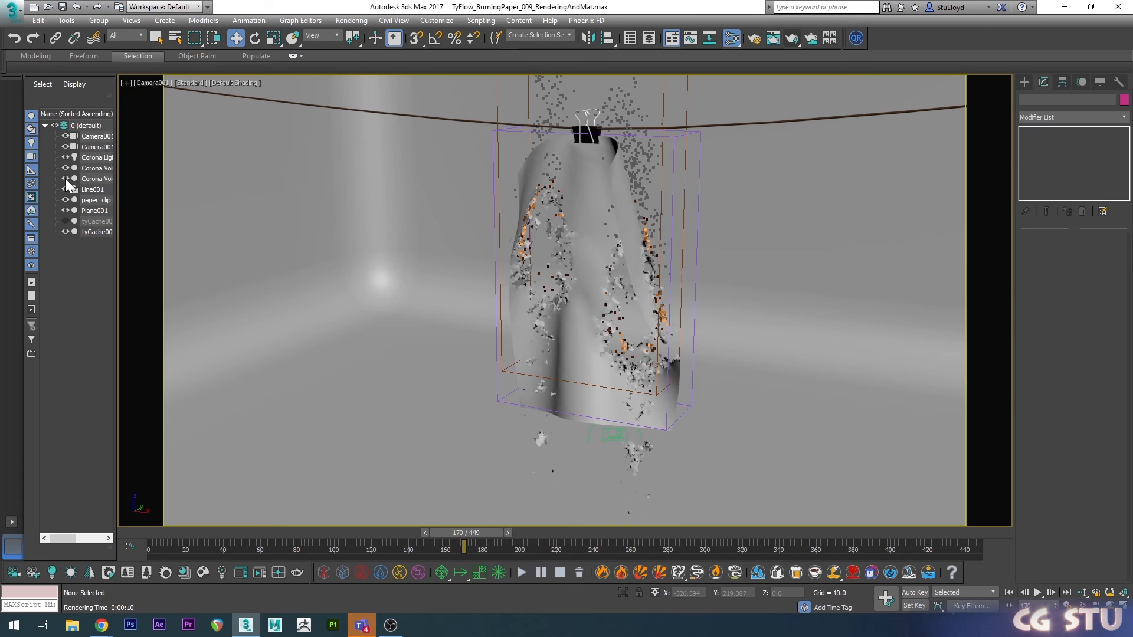
click(792, 39)
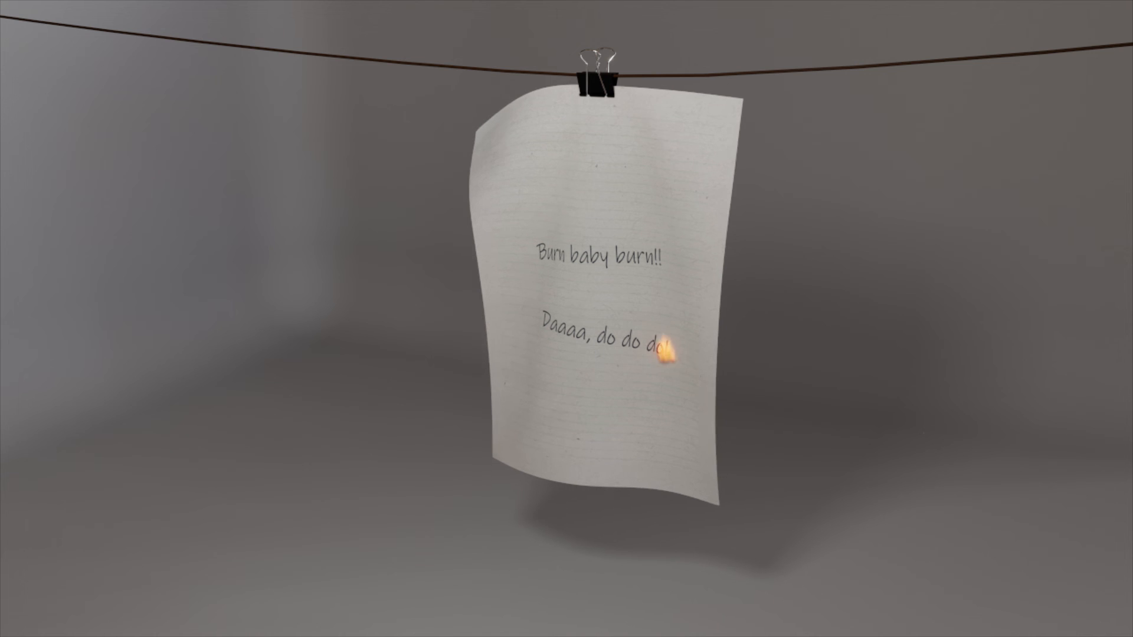